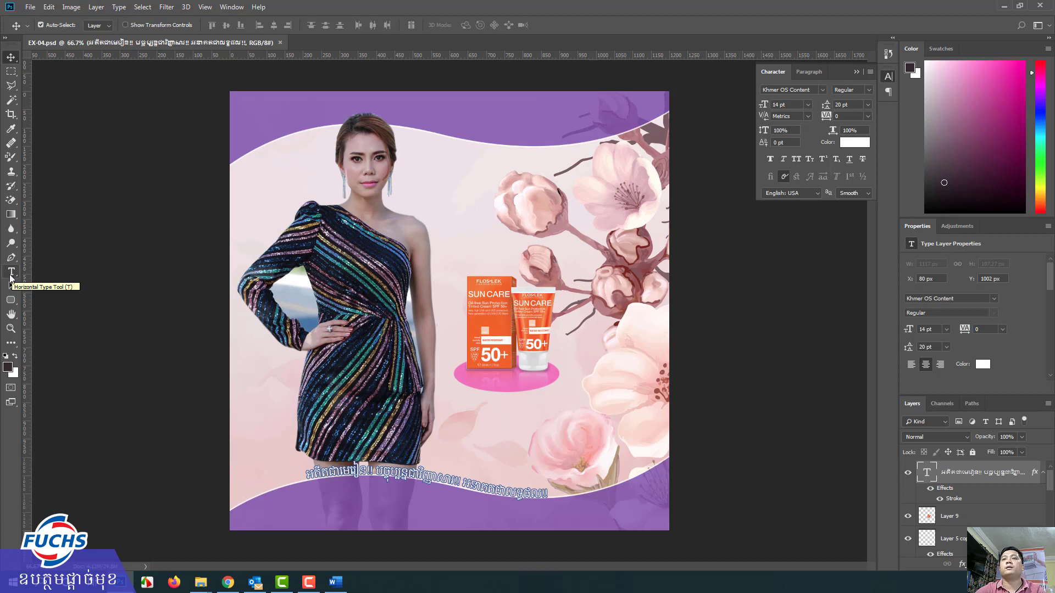
left_click(11, 229)
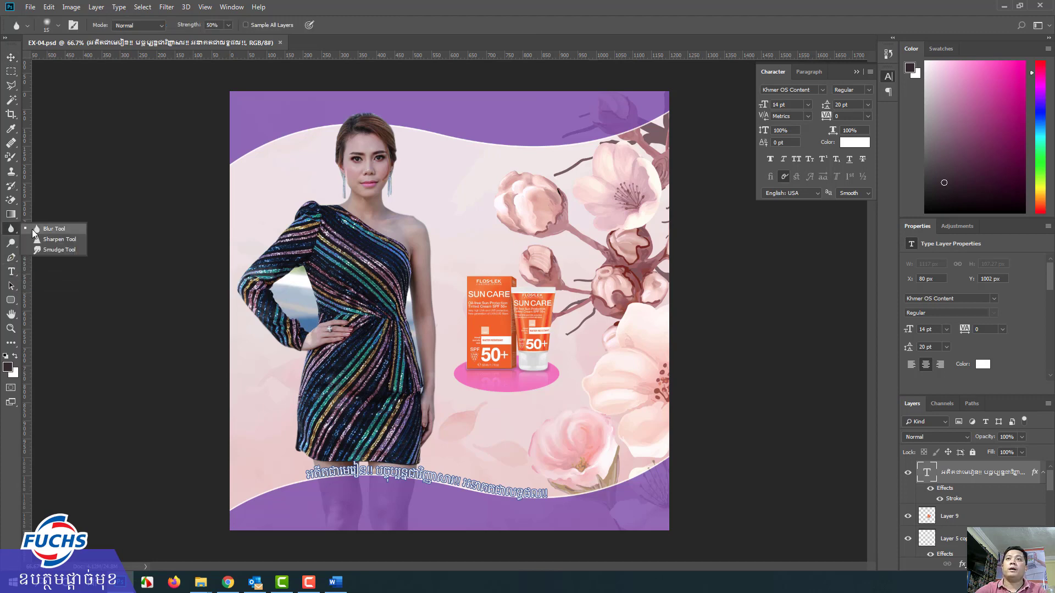
left_click(11, 243)
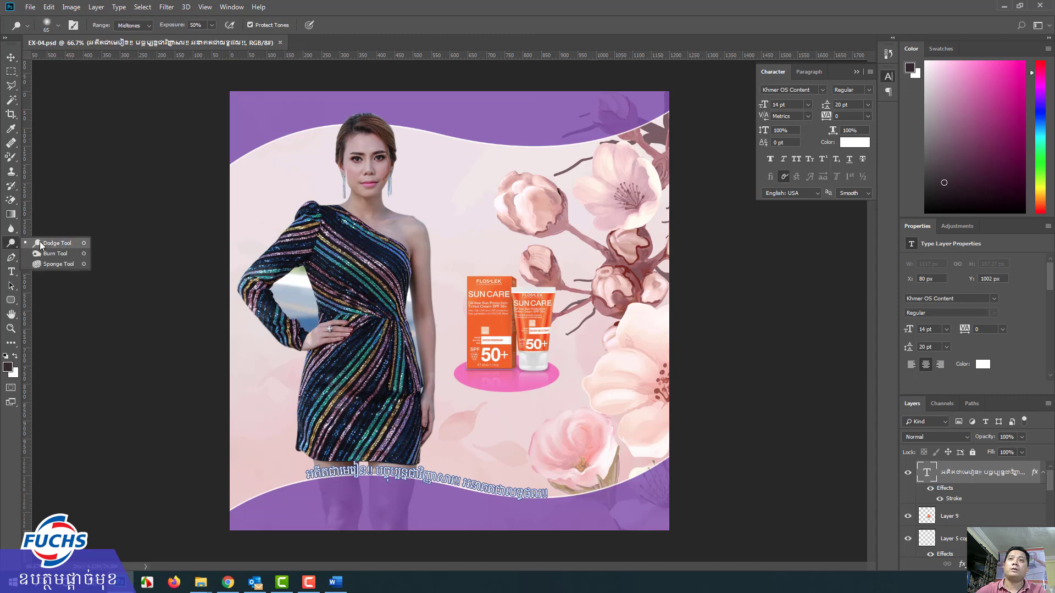
left_click(11, 271)
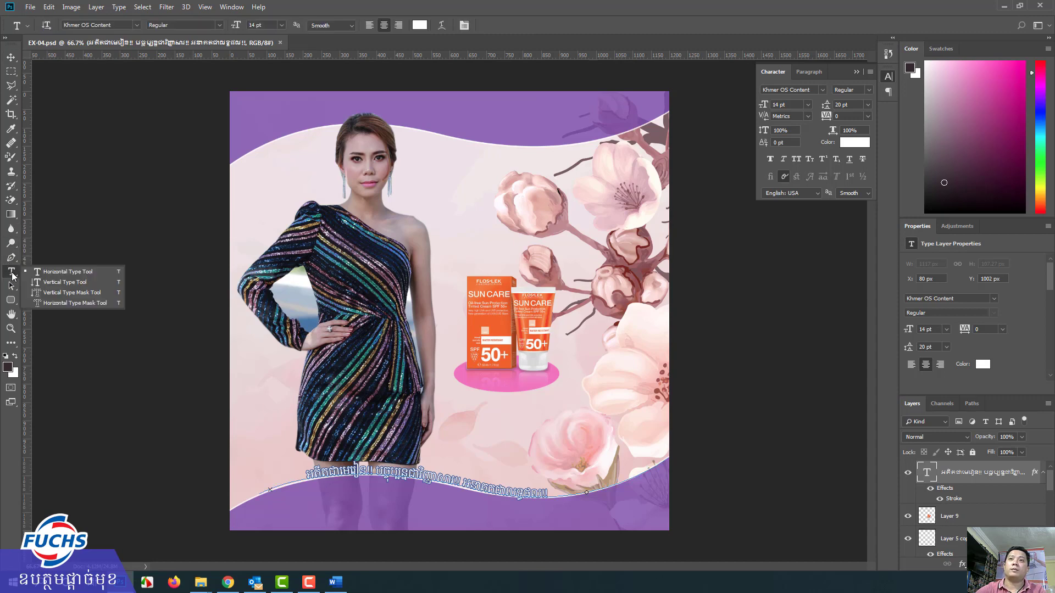
left_click(11, 289)
left_click(11, 271)
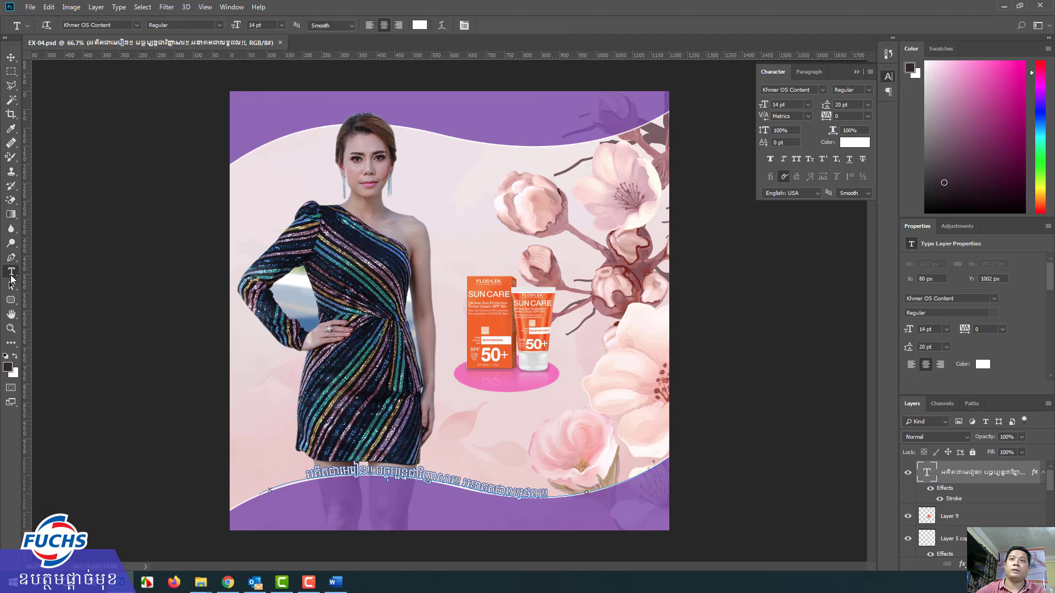
left_click(11, 243)
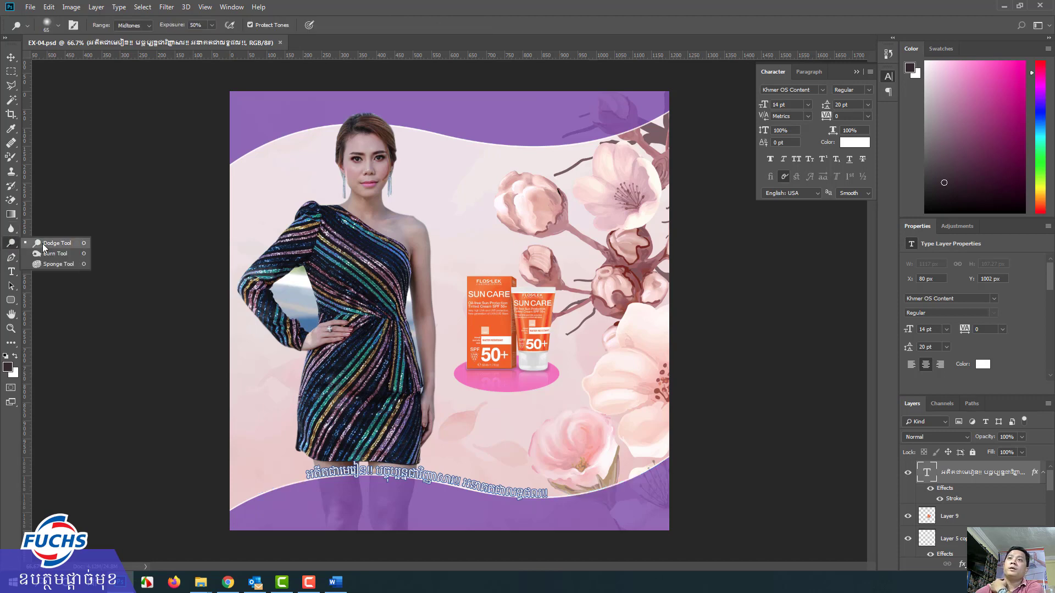
left_click(10, 231)
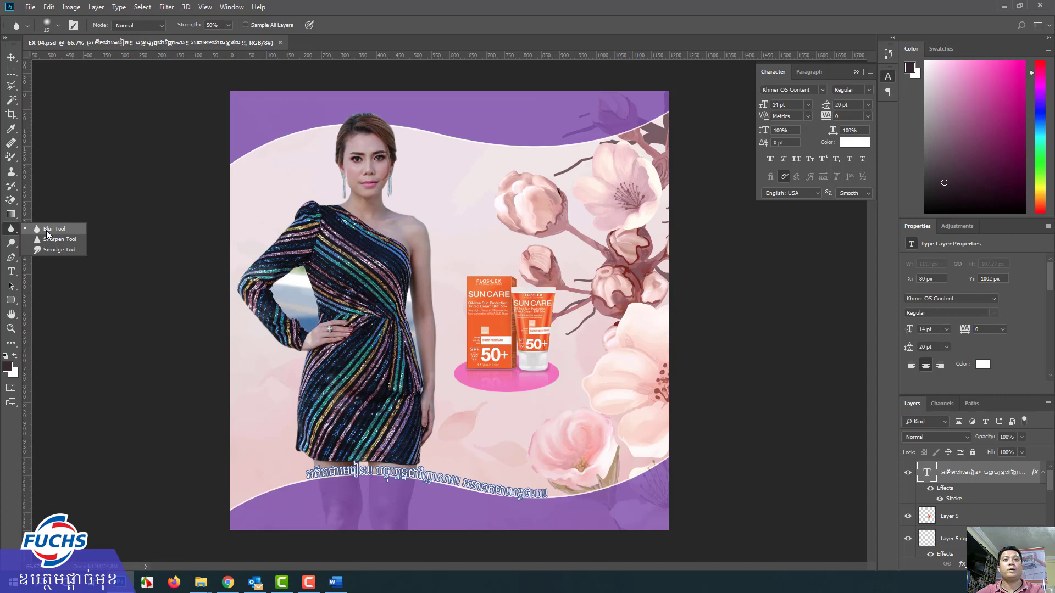
left_click(47, 231)
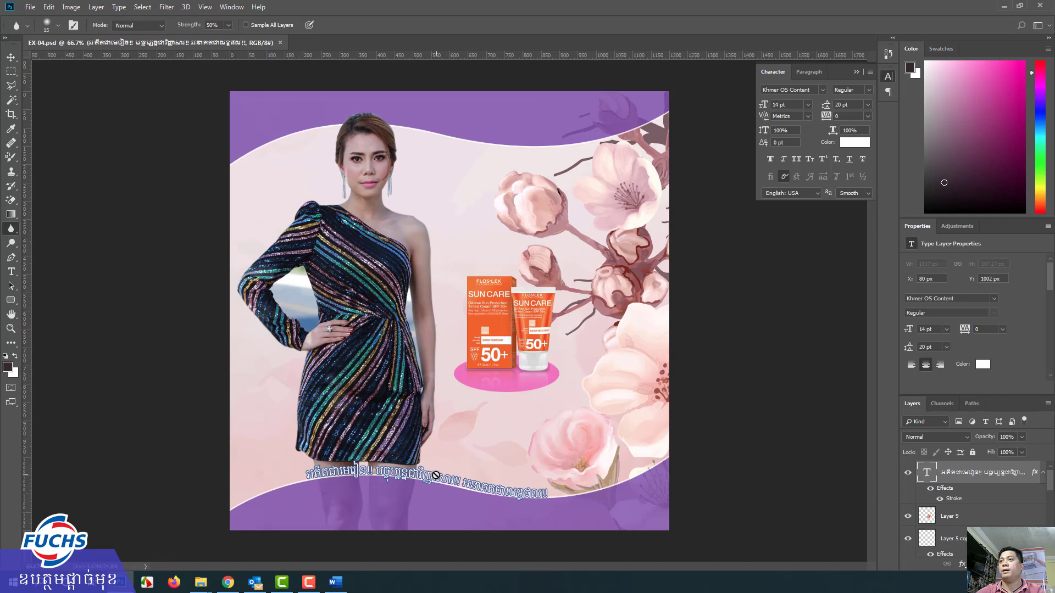
Raise Layer 2, the woman's photo, above Layer 3, Layer 4 and Layer 5 in the layer stack.
scroll(996, 481, "down", 5)
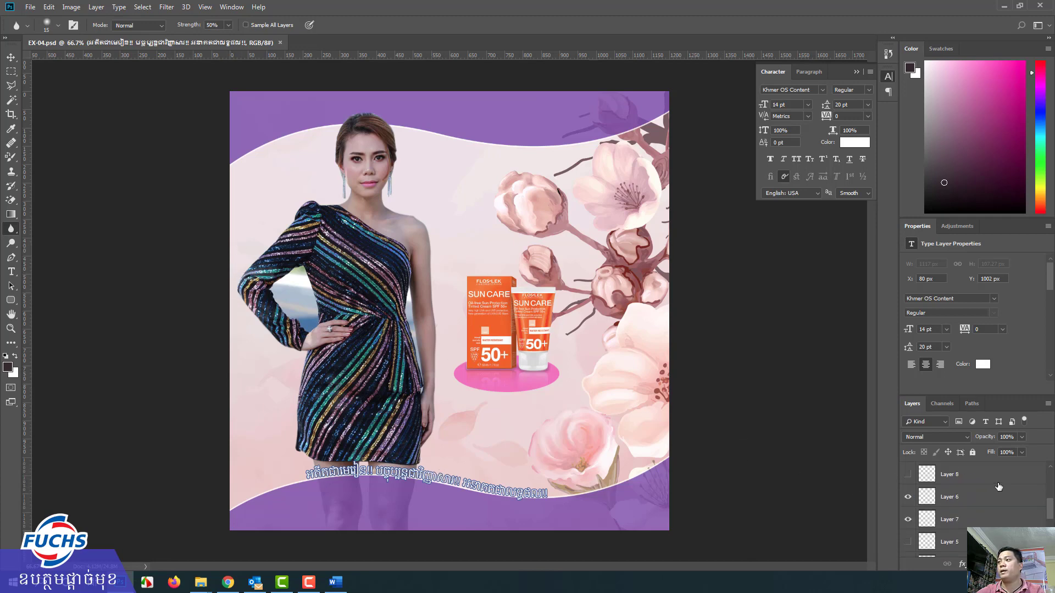
left_click(947, 482)
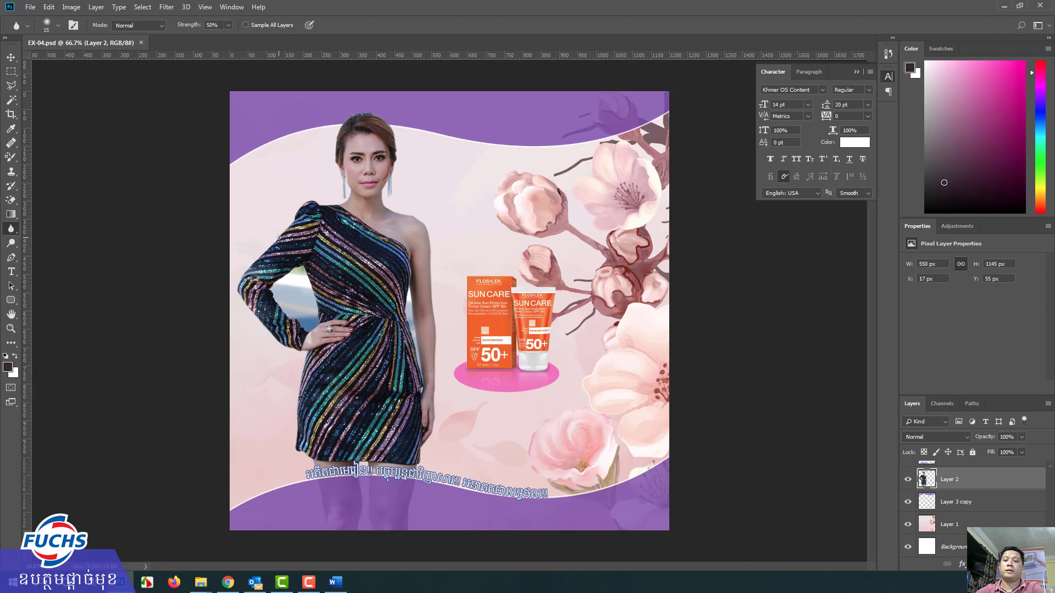
key("ctrl+z")
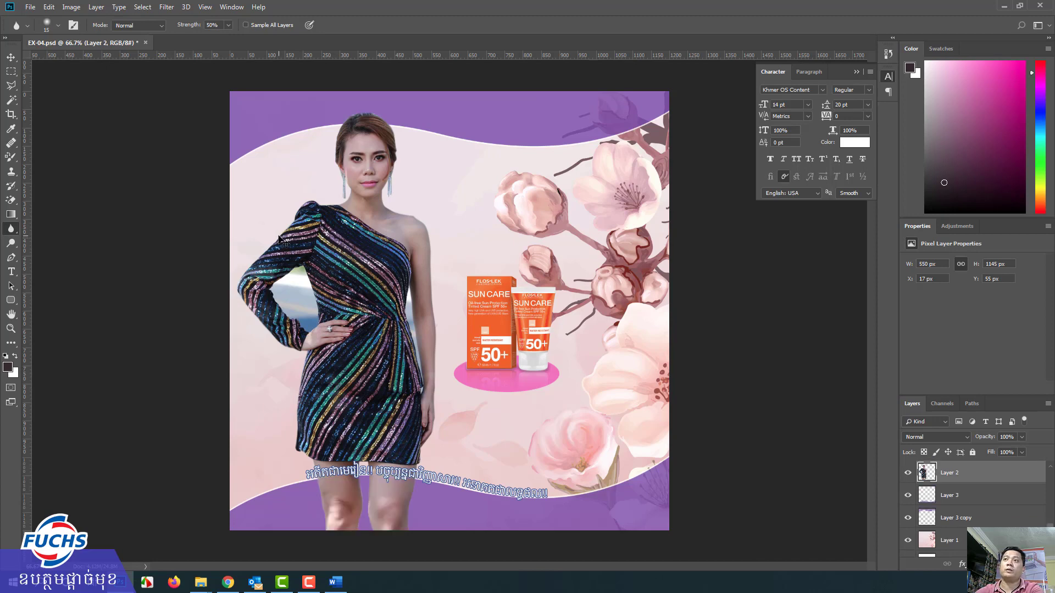
key("ctrl+z")
left_click(11, 57)
key("ctrl+z")
key("ctrl")
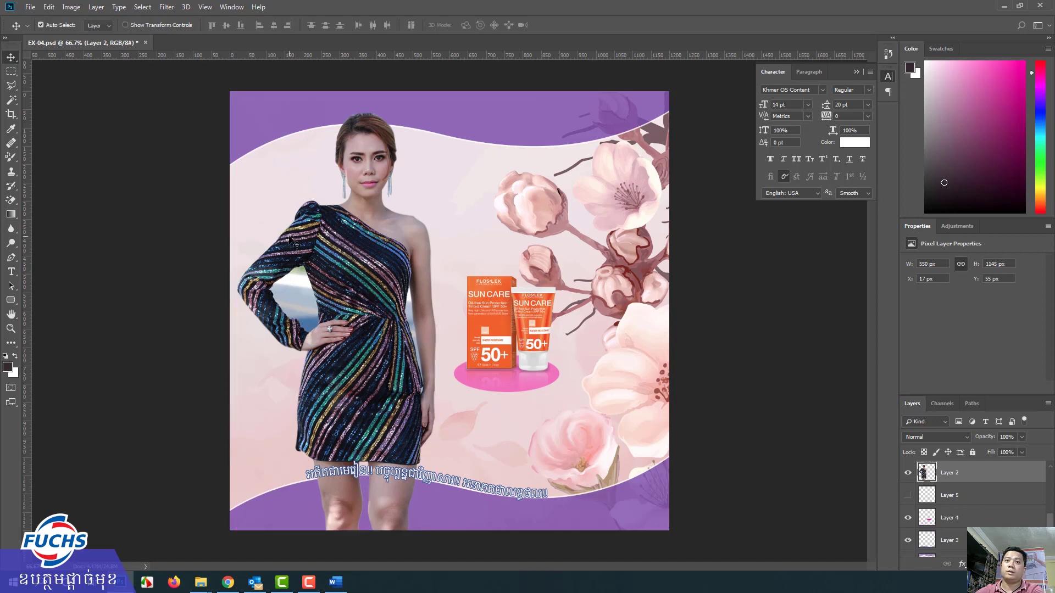
Blur the edges of the woman's bent sleeve and inner arm on Layer 2 with the Blur tool at 50% strength.
scroll(506, 329, "up", 5)
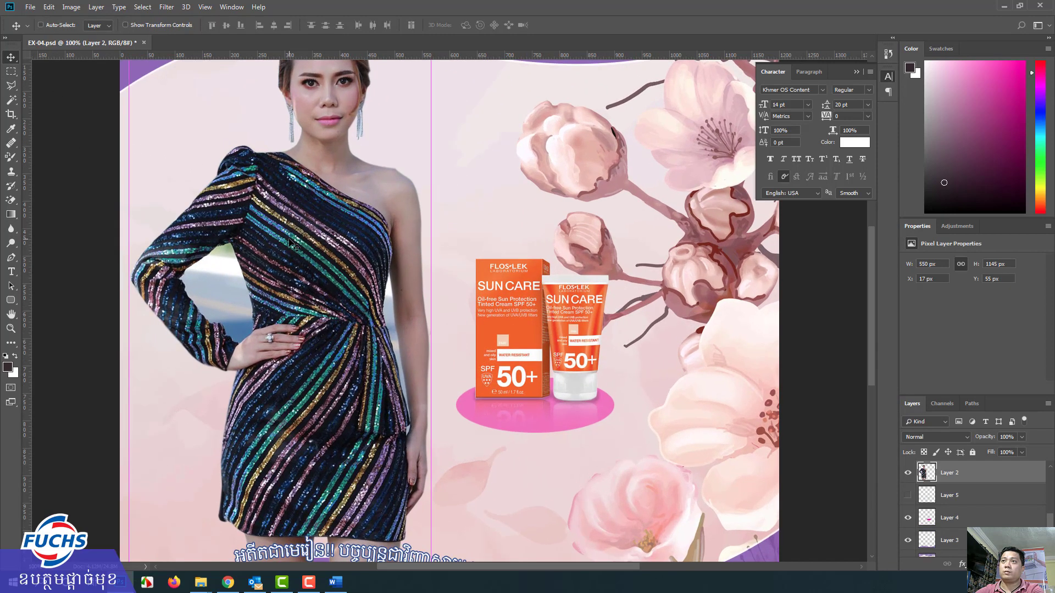
left_click_drag(456, 385, 672, 359)
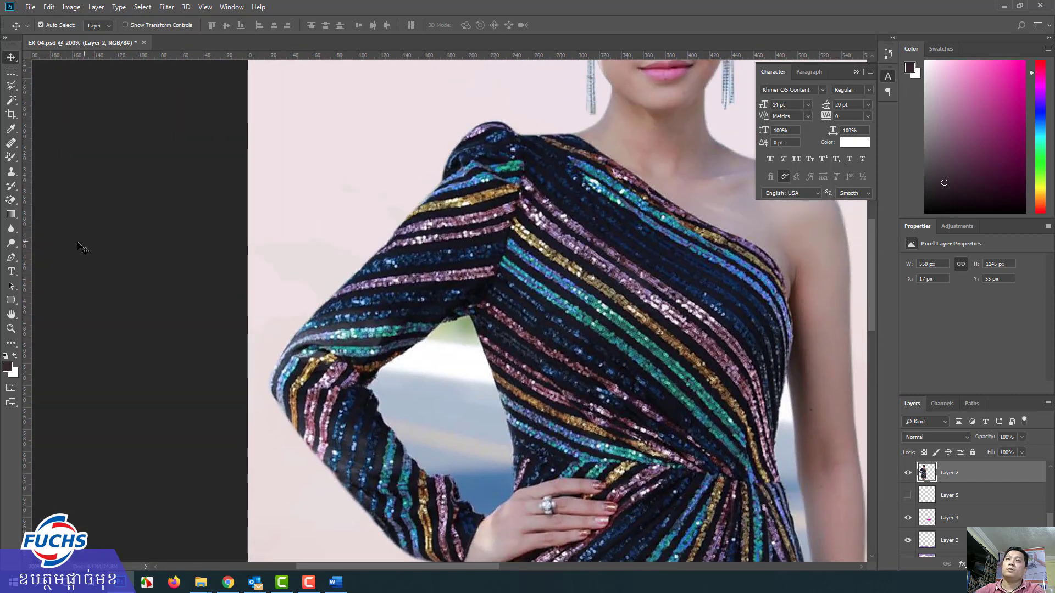
left_click(10, 233)
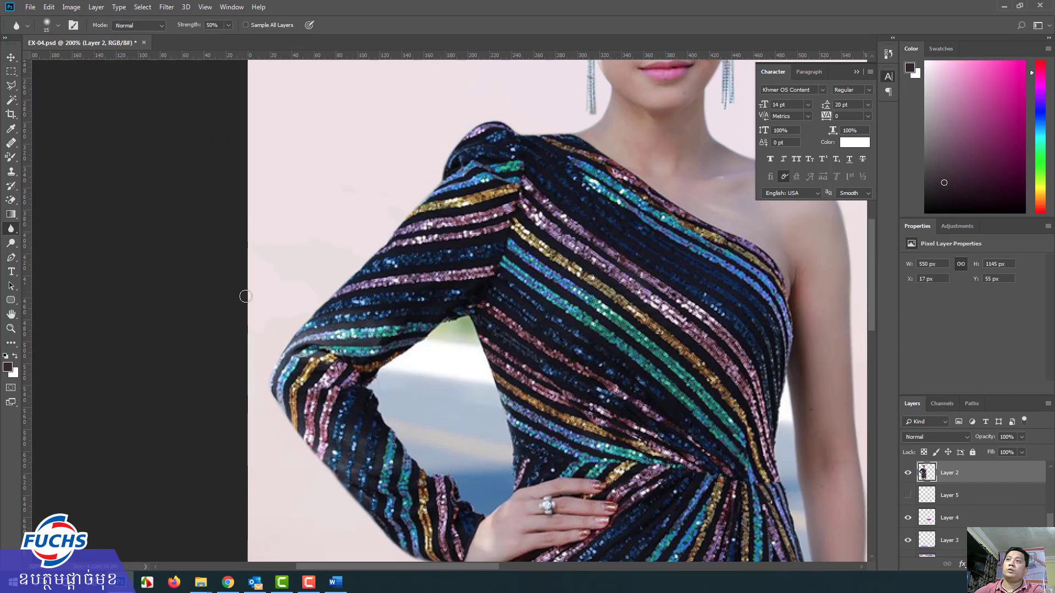
mouse_move(376, 264)
left_mouse_down()
mouse_move(330, 281)
mouse_move(292, 323)
mouse_move(300, 423)
mouse_move(364, 475)
left_mouse_up()
mouse_move(473, 370)
left_mouse_down()
mouse_move(465, 321)
mouse_move(376, 383)
left_mouse_up()
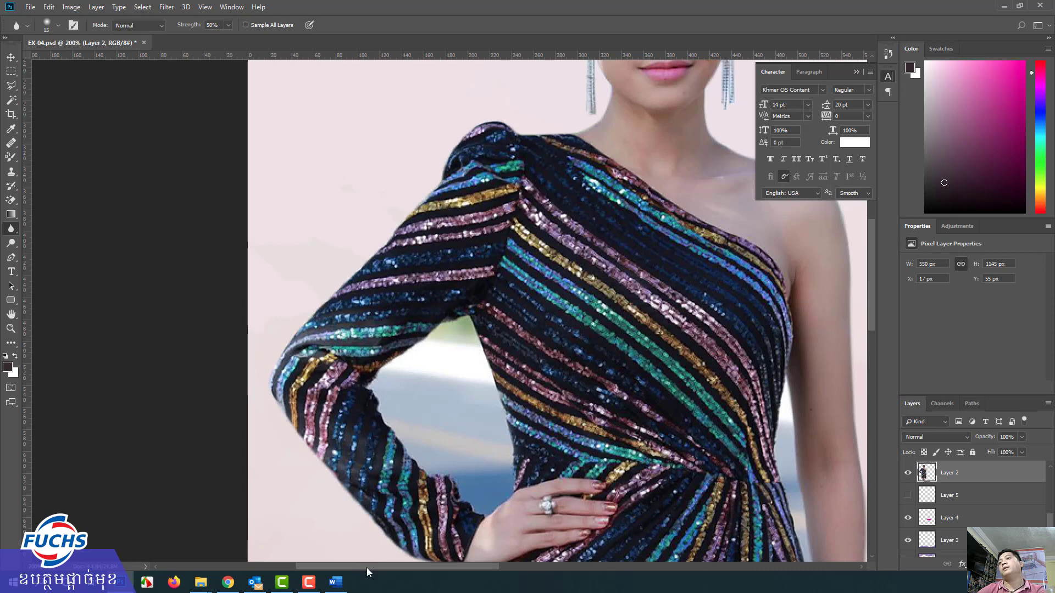
Sharpen the outer end of the woman's eyebrow and the shoulder sequins with the Sharpen tool, brush size 25 and 50% strength.
right_click(13, 233)
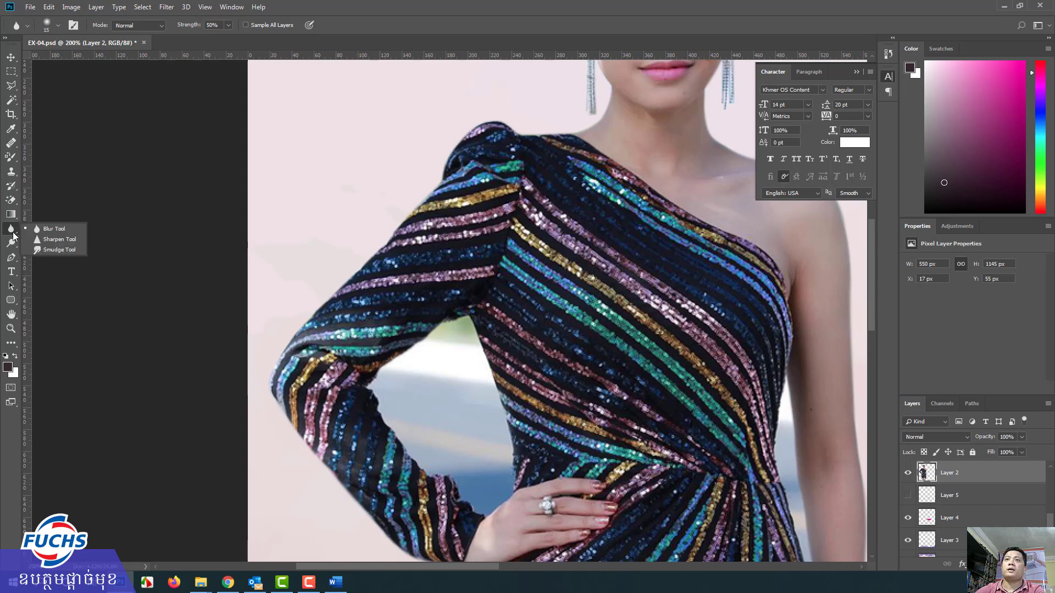
left_click(57, 240)
left_click_drag(479, 230, 352, 447)
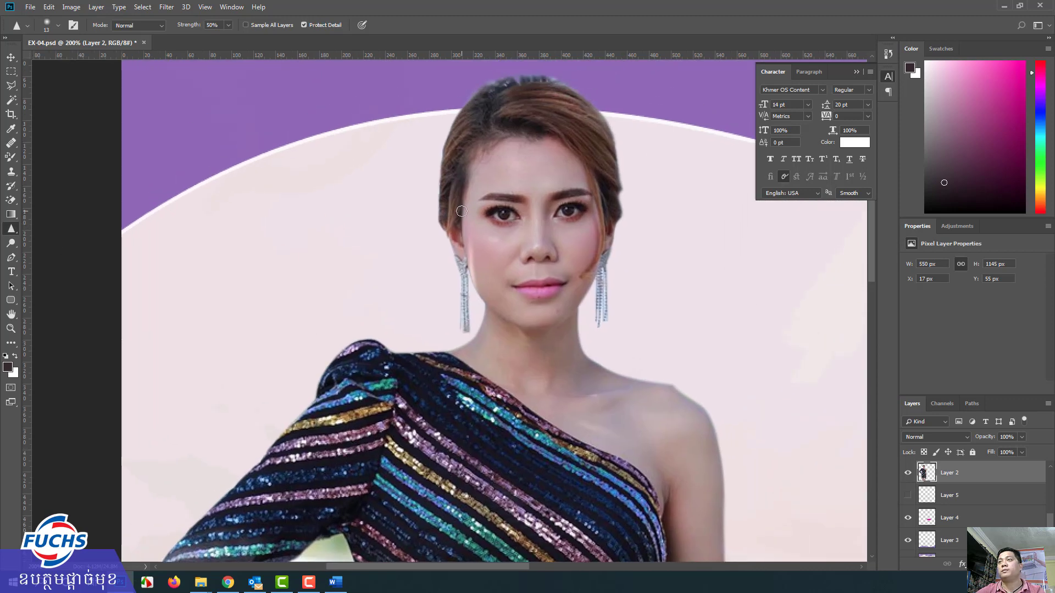
key("bracketright")
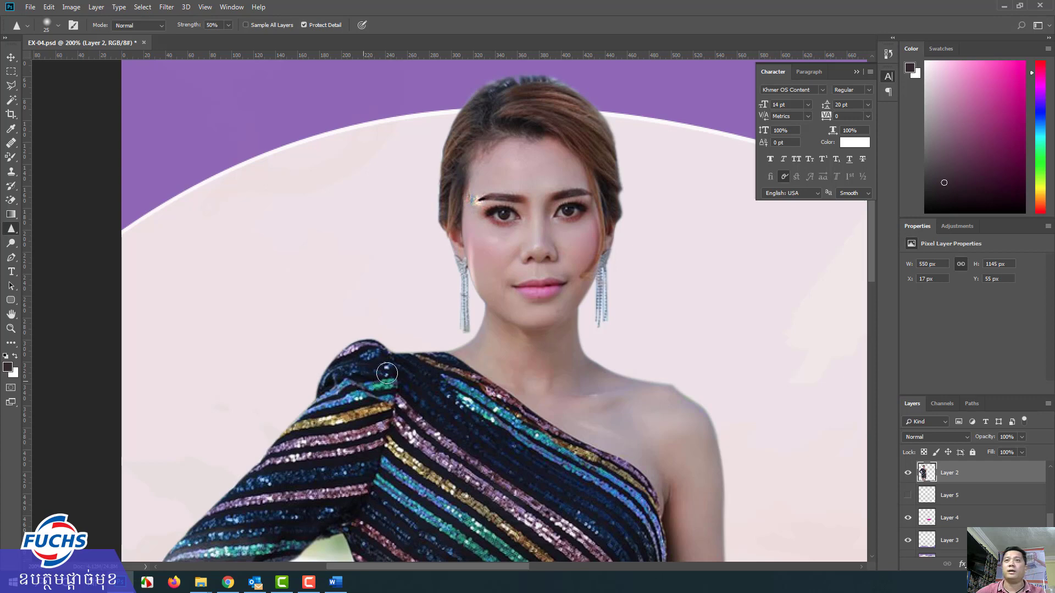
Try smearing the woman's lips with the Smudge tool at 50% strength.
right_click(17, 233)
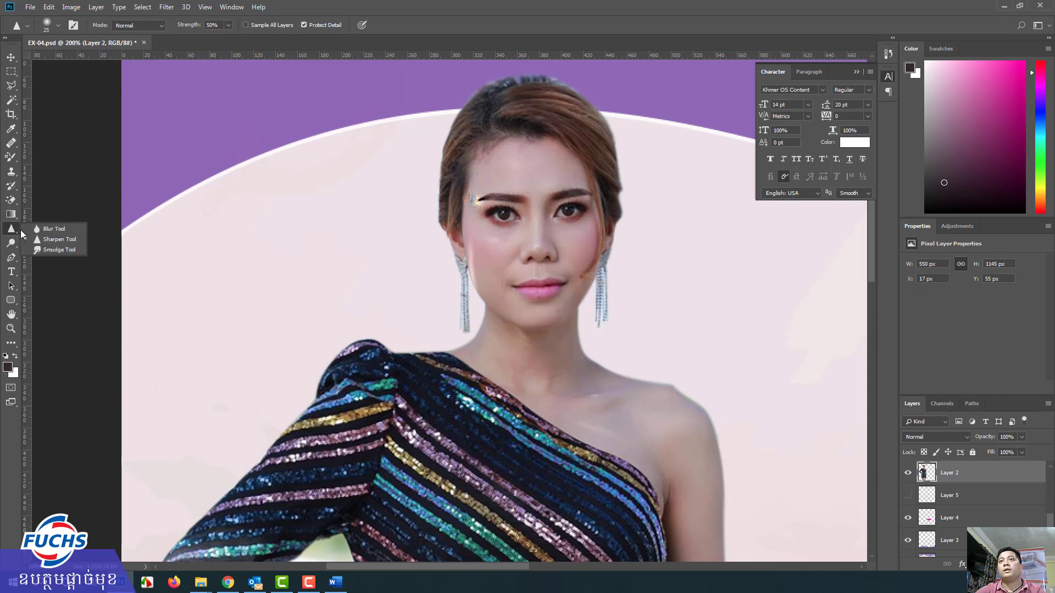
left_click(51, 249)
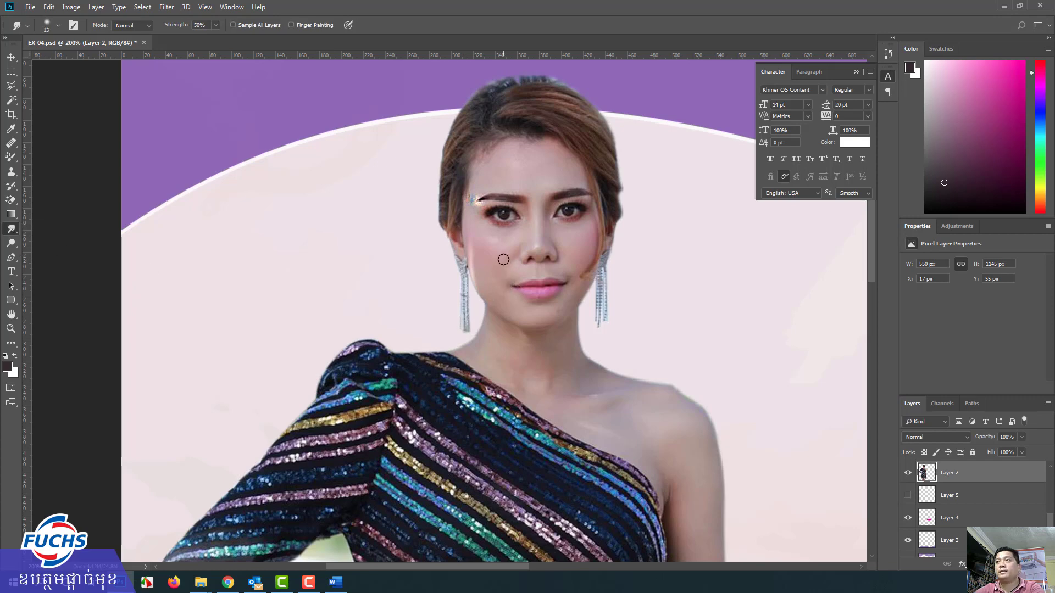
key("ctrl+plus")
key("ctrl+plus")
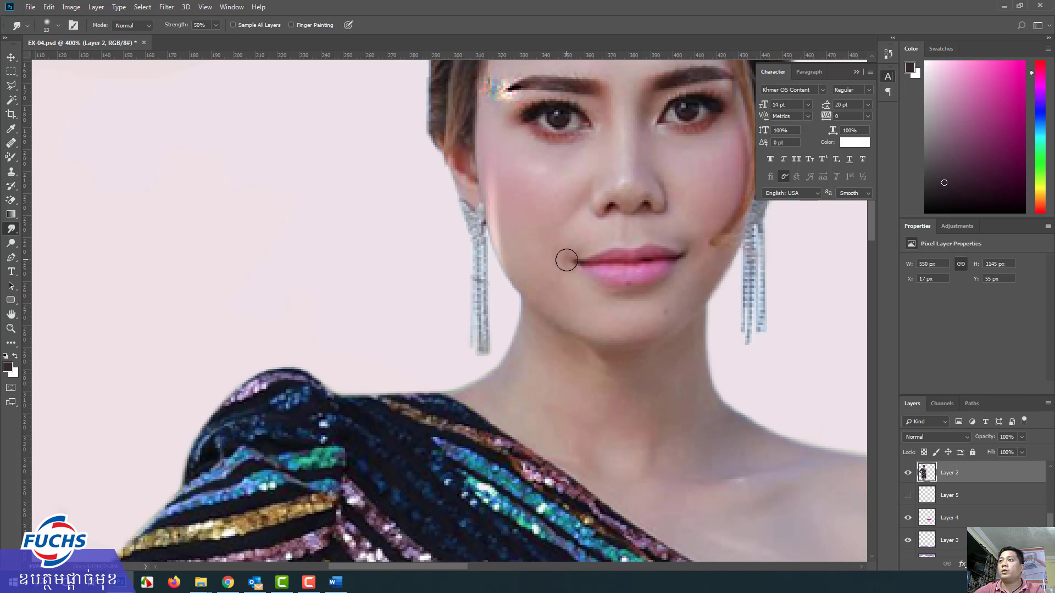
mouse_move(593, 273)
left_mouse_down()
mouse_move(655, 275)
mouse_move(650, 217)
mouse_move(630, 248)
mouse_move(615, 230)
mouse_move(590, 229)
left_mouse_up()
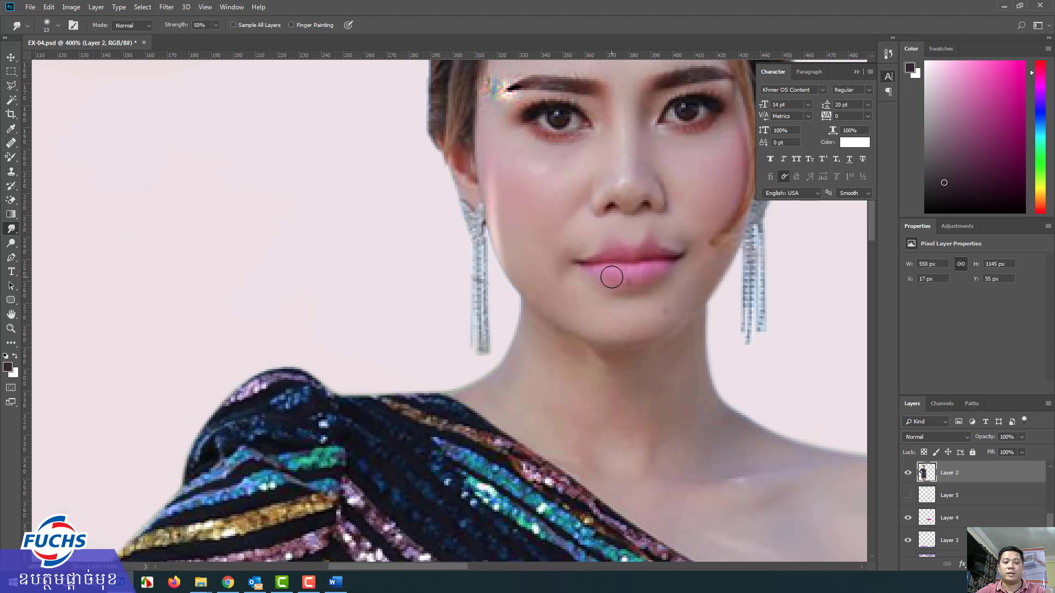
Undo the smudge strokes on the woman's lips.
key("ctrl+z")
key("ctrl+z")
key("ctrl+z")
key("ctrl+z")
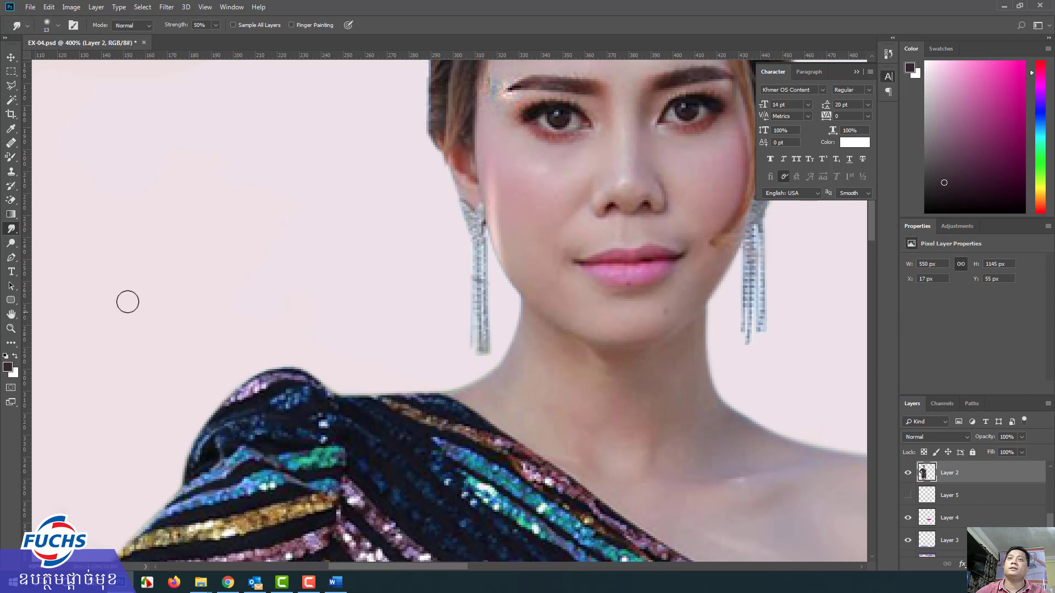
Darken the hair on top of the woman's head with the Burn tool, size 65, midtones range and 50% exposure.
right_click(13, 230)
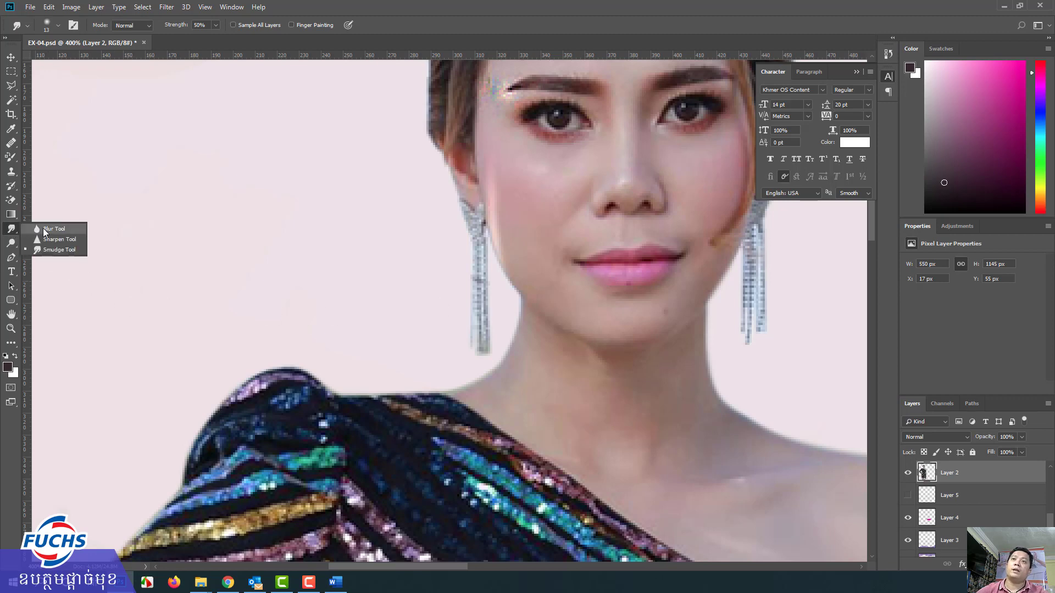
left_click(12, 242)
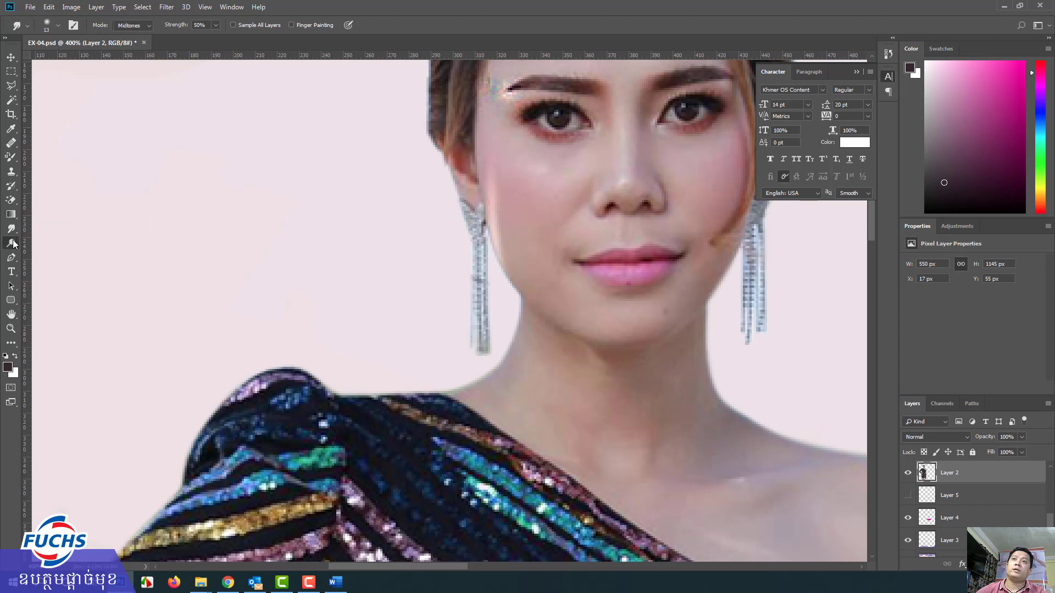
right_click(12, 243)
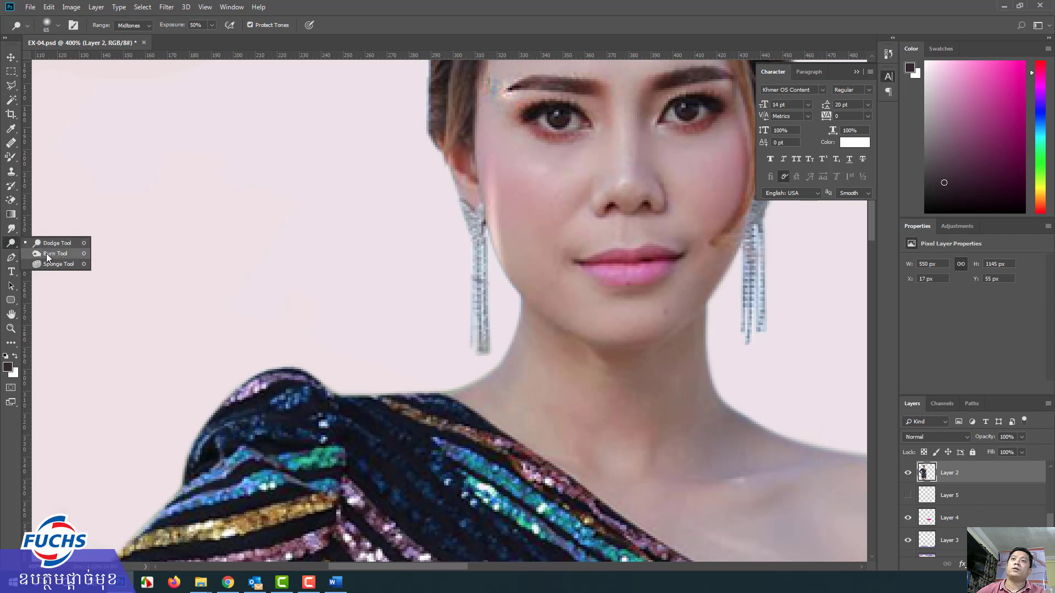
left_click(46, 253)
mouse_move(499, 176)
left_mouse_down()
mouse_move(362, 444)
mouse_move(290, 551)
left_mouse_up()
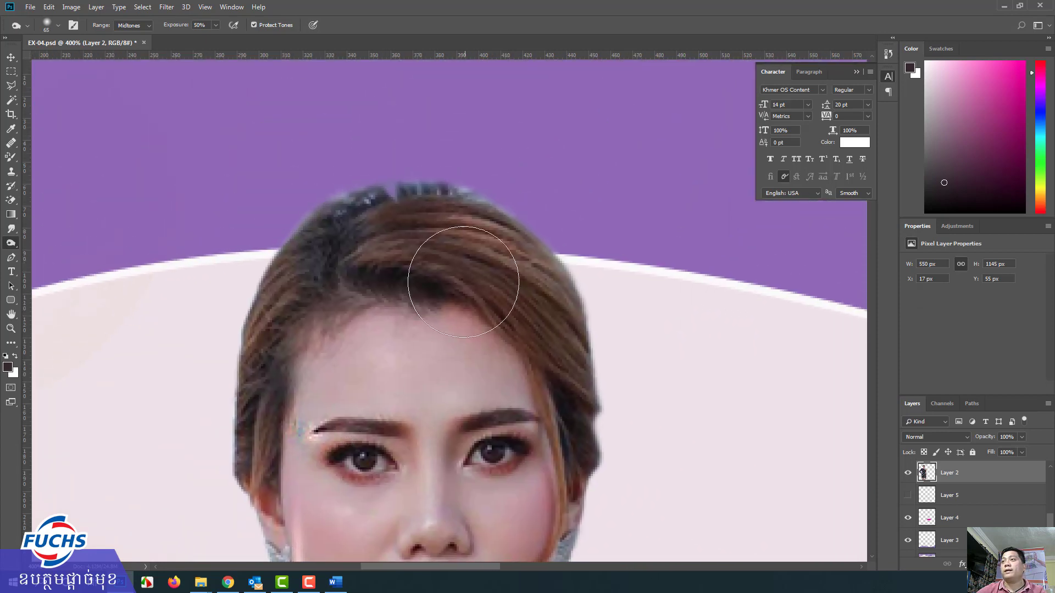
mouse_move(377, 243)
left_mouse_down()
mouse_move(497, 258)
mouse_move(465, 239)
mouse_move(503, 260)
mouse_move(535, 301)
mouse_move(518, 295)
mouse_move(559, 365)
mouse_move(429, 348)
mouse_move(403, 420)
mouse_move(471, 390)
mouse_move(424, 350)
mouse_move(385, 338)
mouse_move(367, 315)
mouse_move(368, 288)
mouse_move(395, 259)
left_mouse_up()
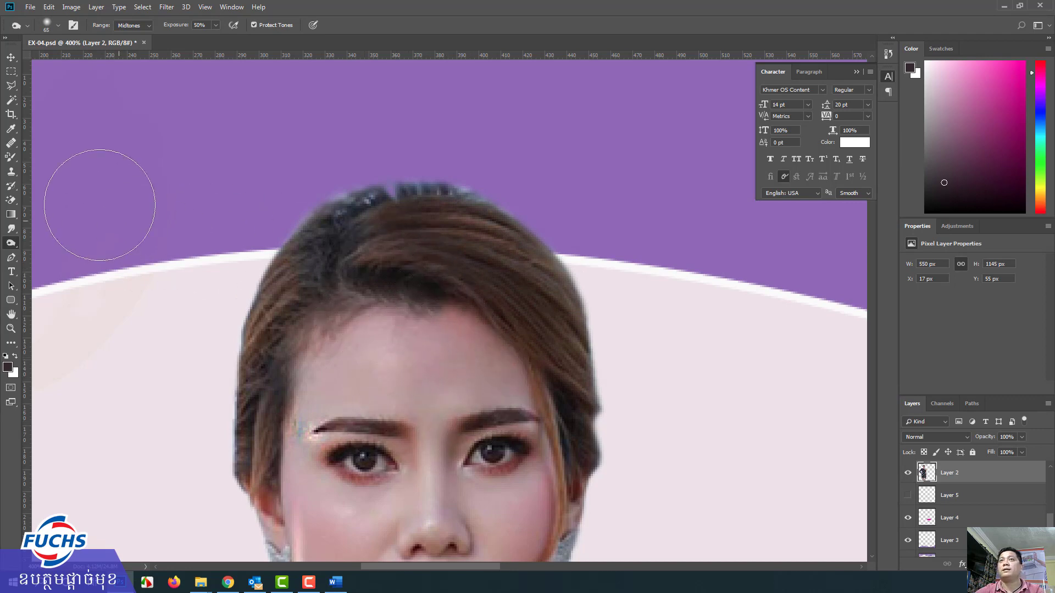
Select the woman's hair with the Polygonal Lasso at 2 px feather, tracing along the hairline and around the outside of the head.
left_click(11, 72)
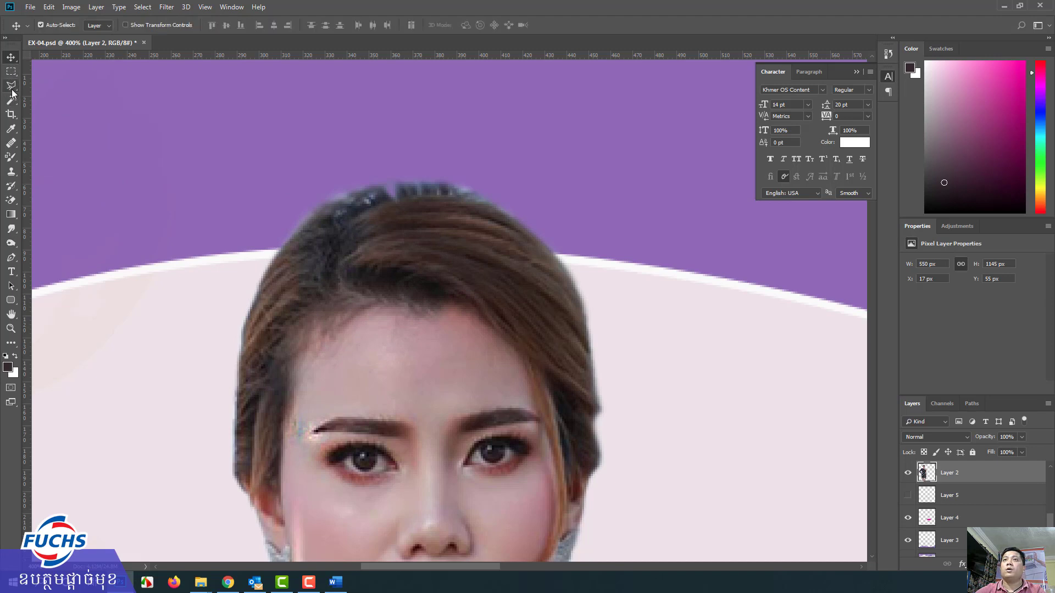
left_click(10, 85)
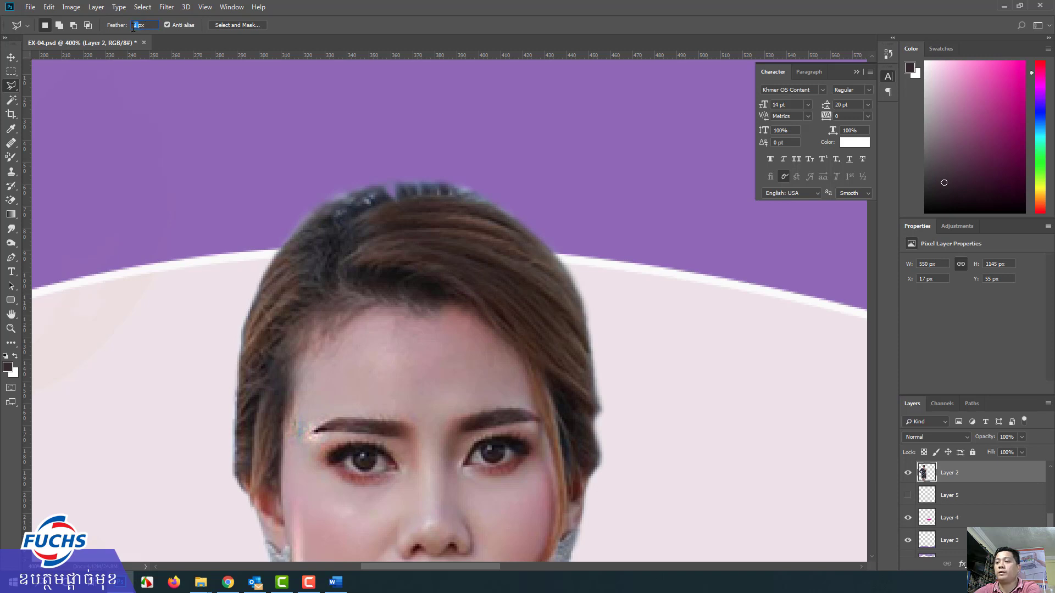
key("Return")
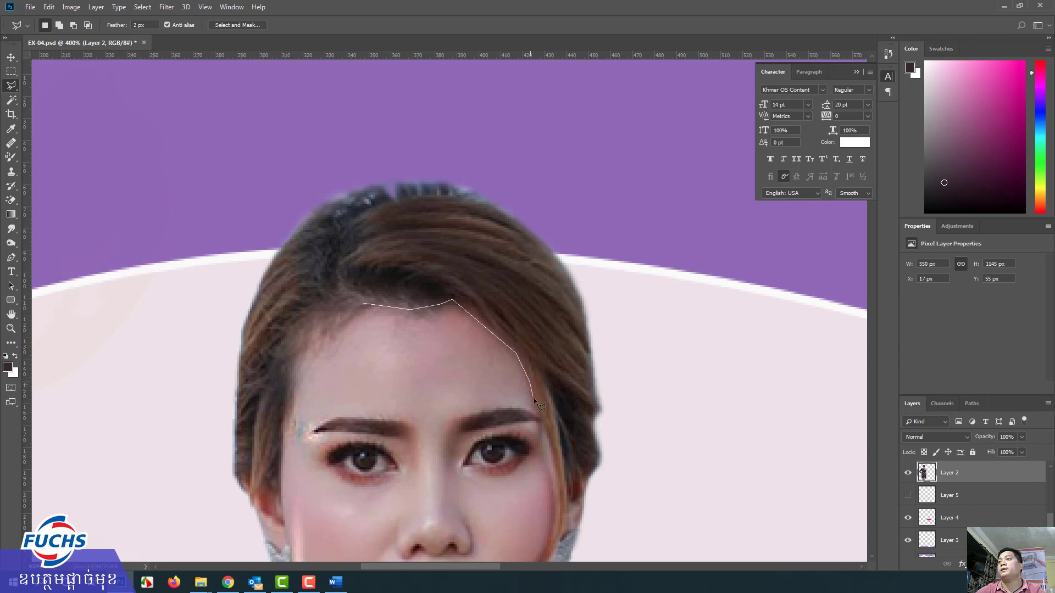
left_click(577, 493)
left_click(600, 453)
left_click(602, 403)
left_click(587, 316)
left_click(574, 269)
left_click(556, 254)
left_click(511, 214)
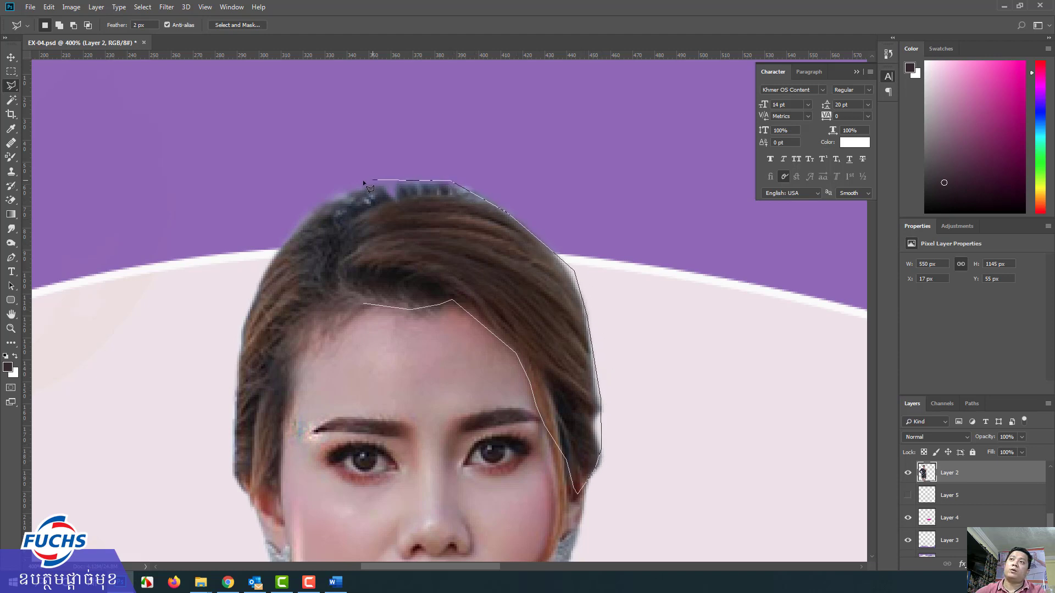
left_click(306, 207)
left_click(279, 233)
left_click(247, 307)
left_click(228, 387)
left_click(242, 487)
left_click(264, 494)
left_click(327, 335)
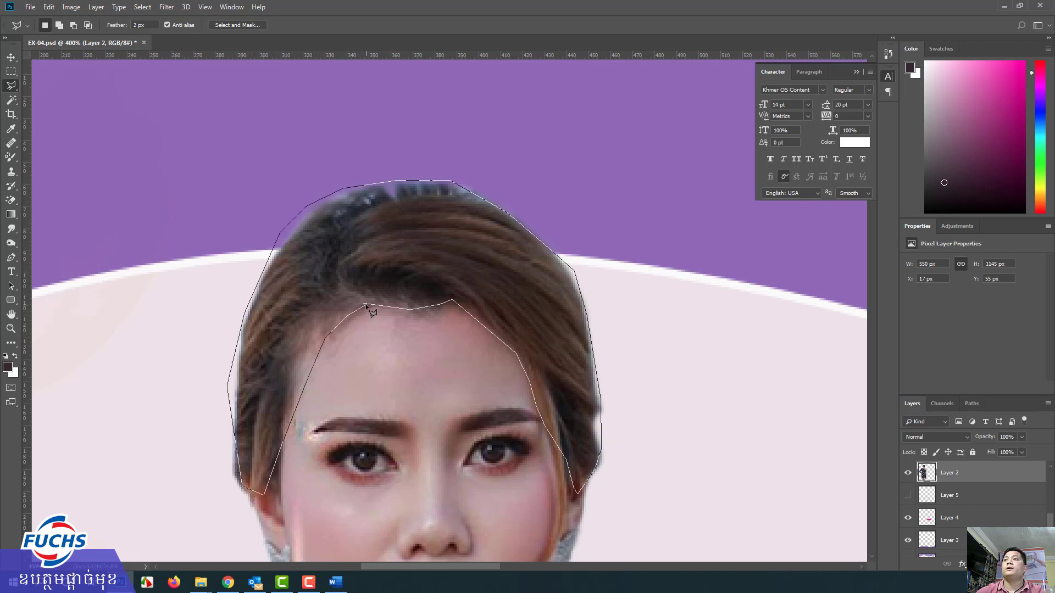
left_click(365, 304)
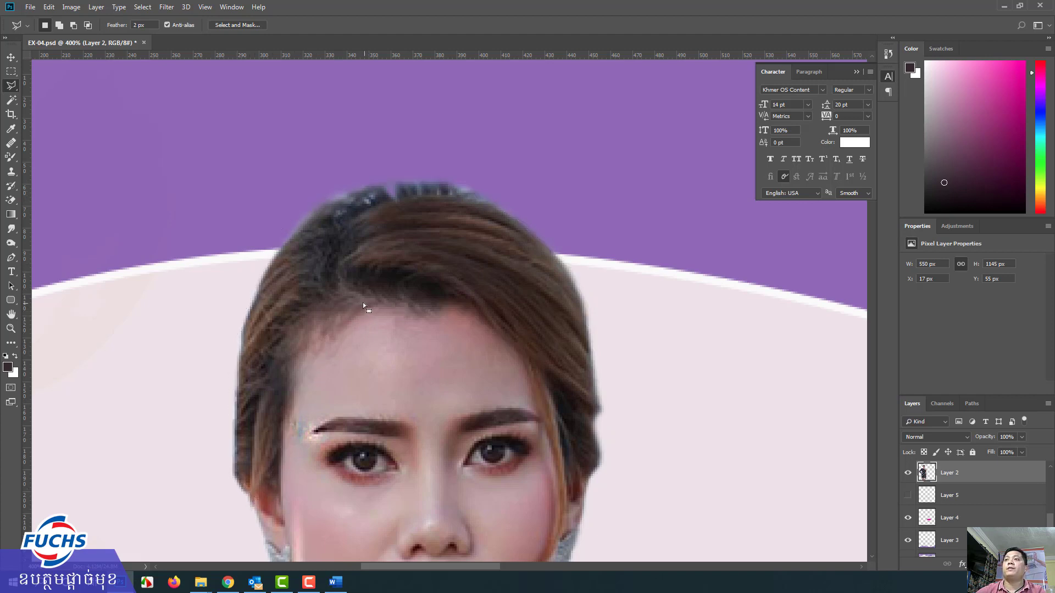
Darken all of the selected hair with the Burn tool, size 65, midtones range and 50% exposure, and clear the selection.
left_click(7, 245)
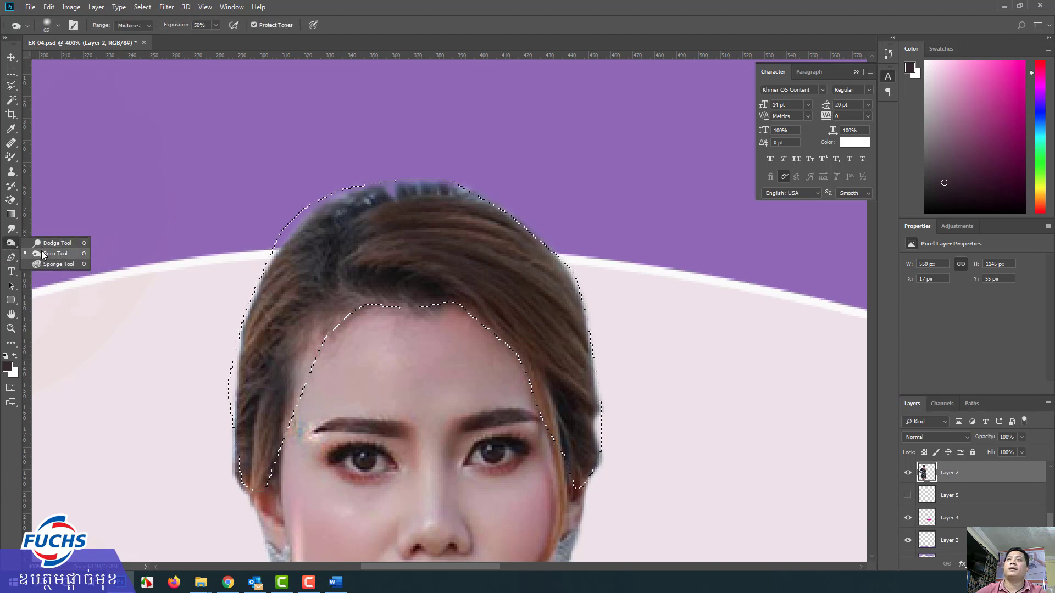
left_click(42, 253)
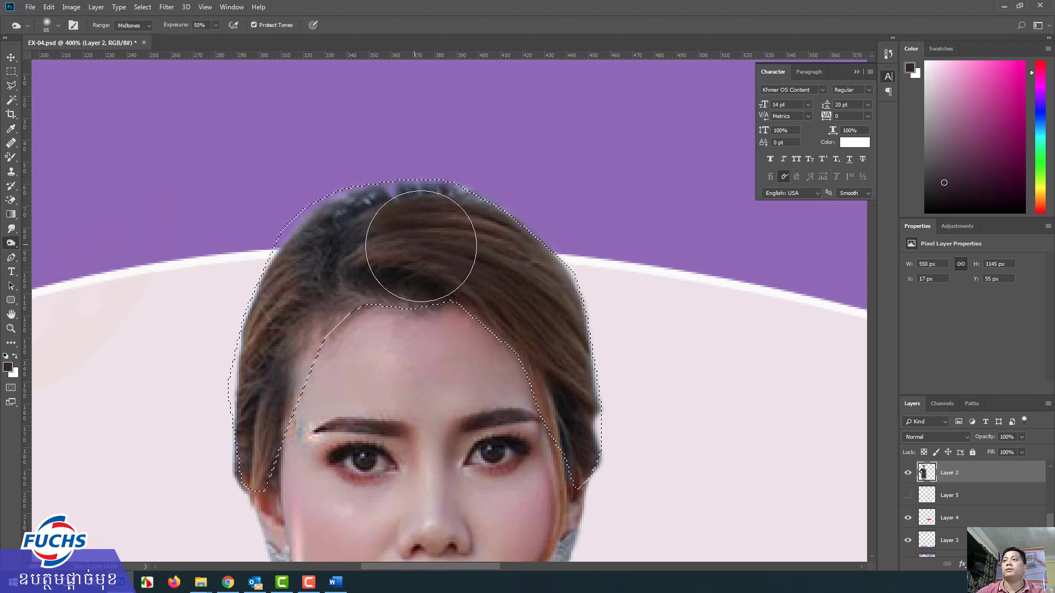
mouse_move(541, 312)
left_mouse_down()
mouse_move(356, 276)
mouse_move(550, 334)
mouse_move(558, 291)
mouse_move(423, 230)
mouse_move(607, 285)
mouse_move(443, 230)
mouse_move(316, 297)
mouse_move(209, 467)
mouse_move(313, 221)
mouse_move(229, 418)
mouse_move(483, 252)
mouse_move(571, 383)
mouse_move(420, 207)
mouse_move(378, 204)
mouse_move(615, 388)
mouse_move(533, 263)
mouse_move(474, 238)
mouse_move(549, 433)
mouse_move(537, 273)
mouse_move(410, 208)
mouse_move(272, 278)
mouse_move(205, 447)
mouse_move(309, 204)
mouse_move(527, 252)
mouse_move(493, 226)
left_mouse_up()
left_click(12, 57)
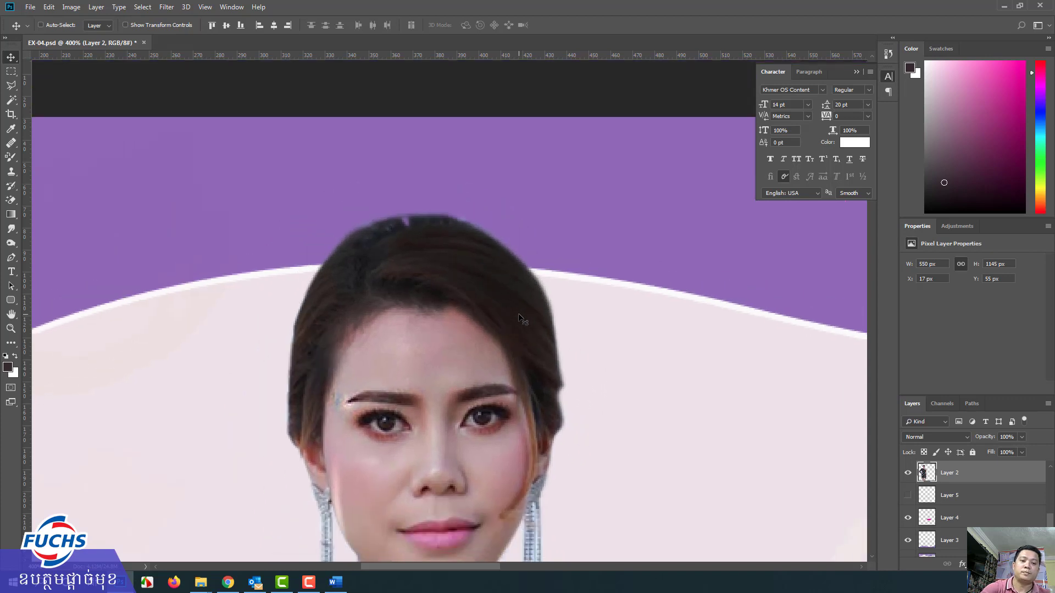
key("ctrl+minus")
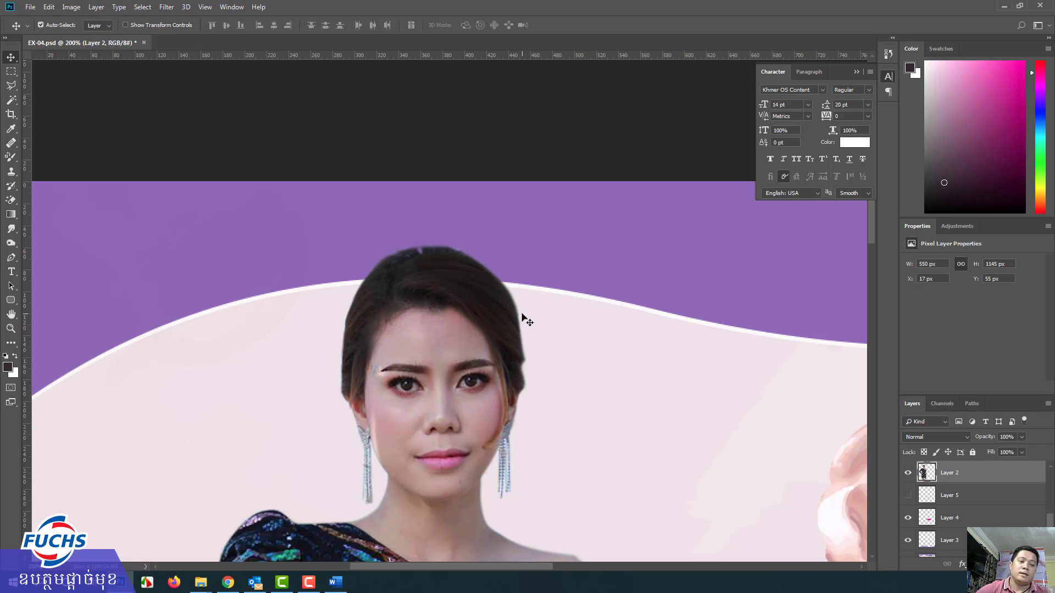
left_click(11, 244)
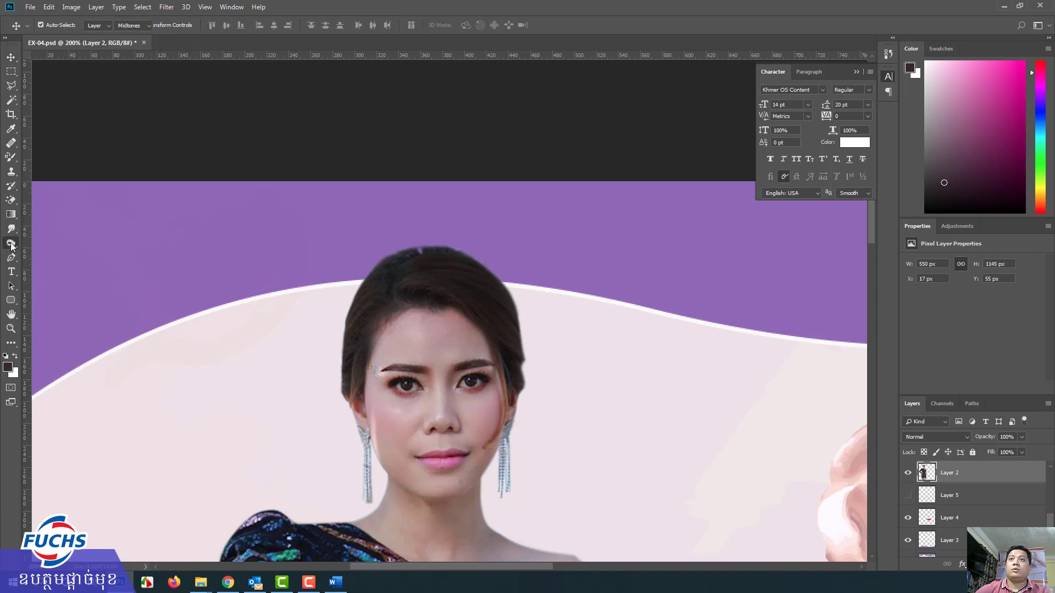
left_click(12, 230)
left_click(53, 229)
left_click(11, 243)
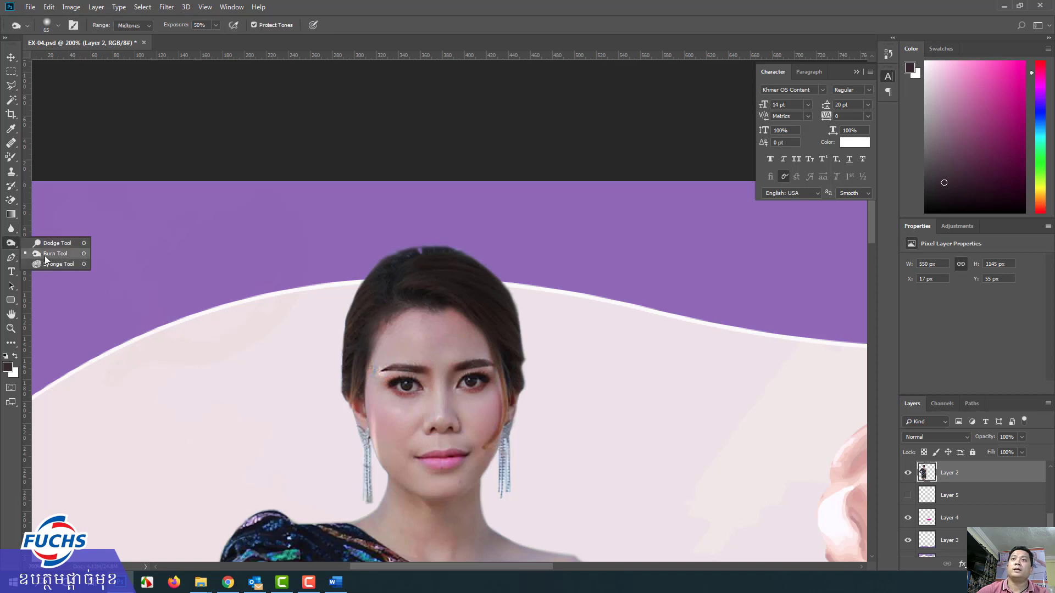
left_click(44, 256)
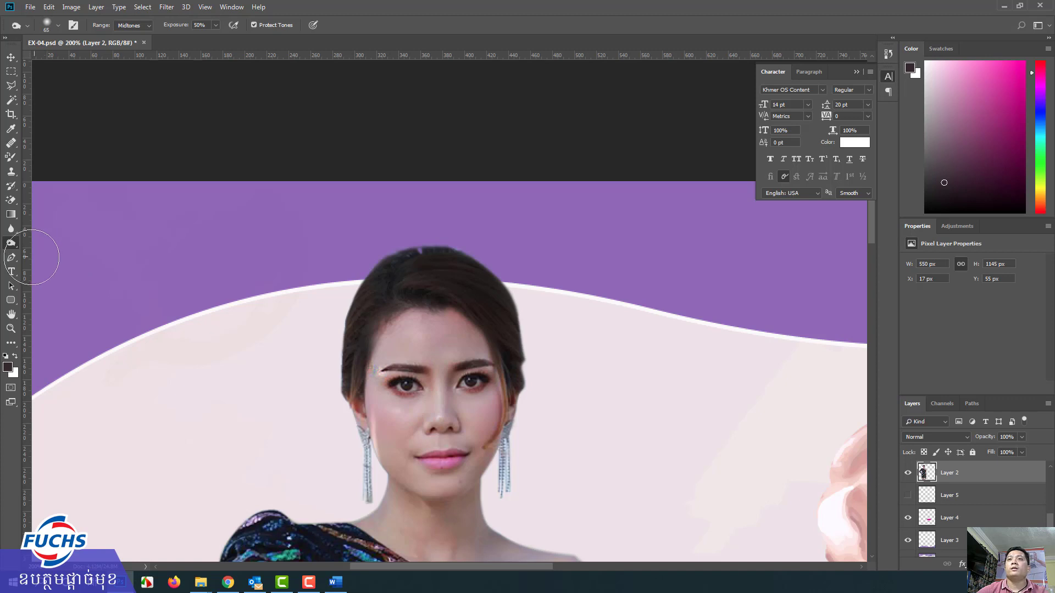
left_click(10, 258)
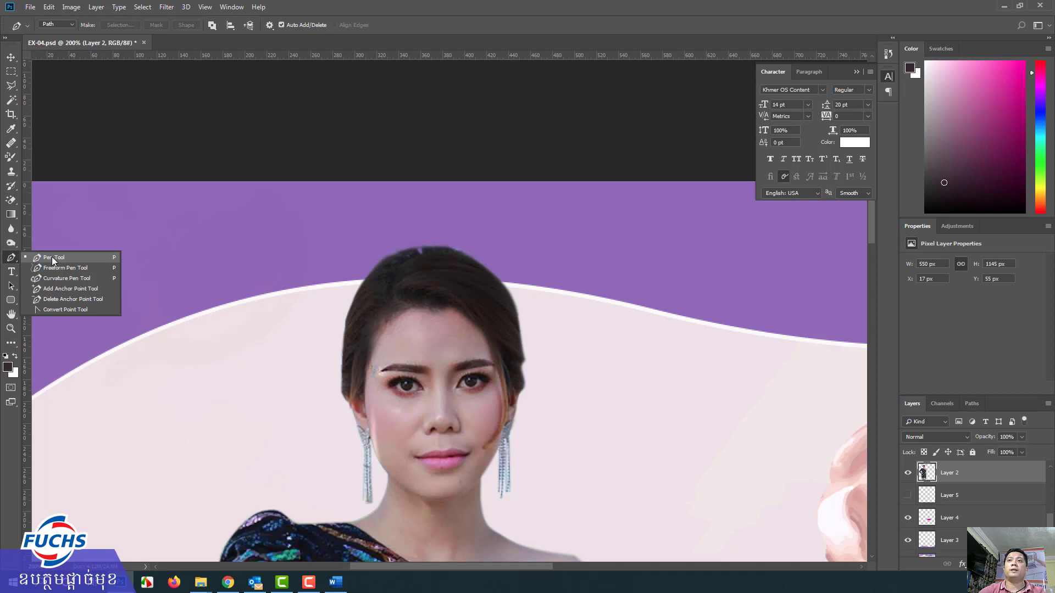
left_click(11, 85)
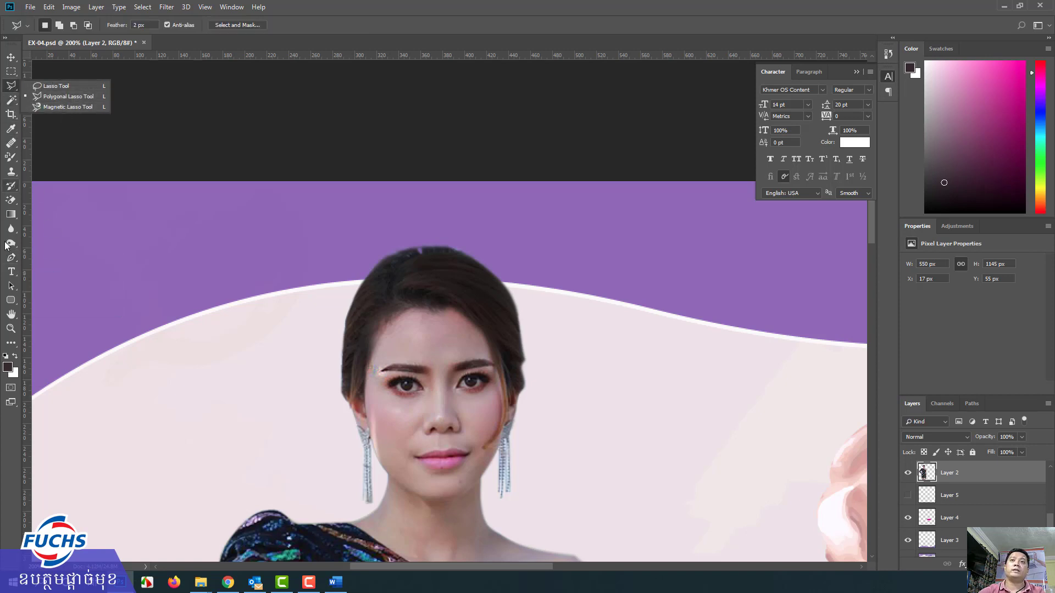
left_click(11, 260)
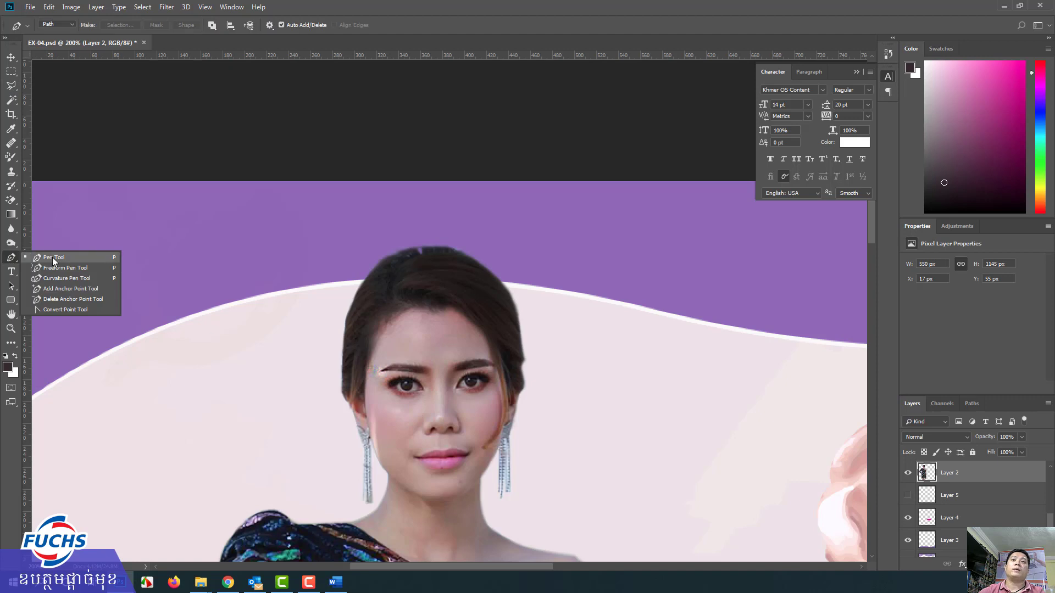
left_click(18, 261)
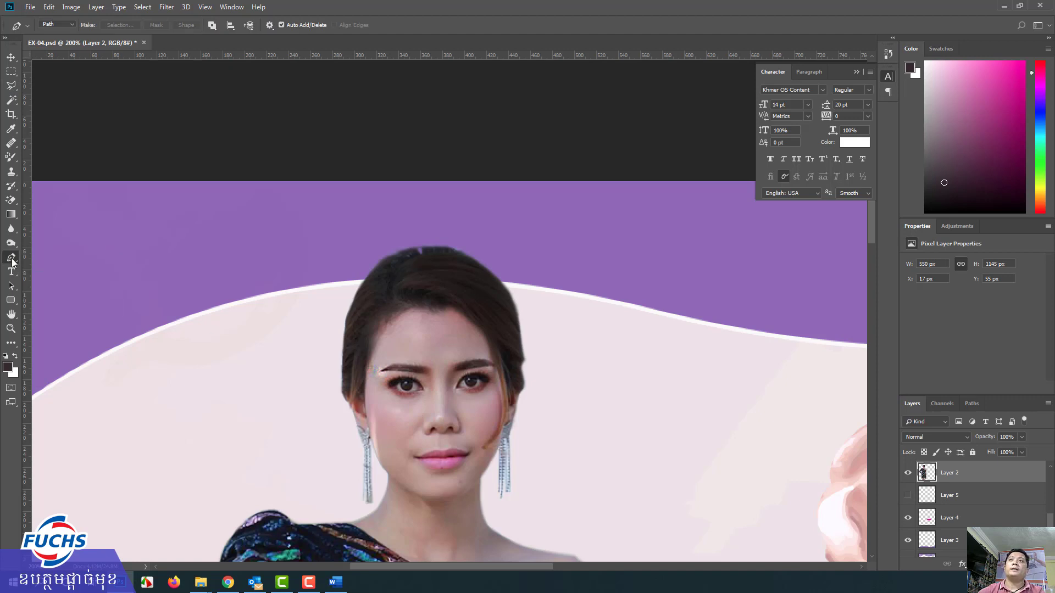
Close EX-04.psd and open the street portrait JPG of the woman in the striped sequin dress.
left_click(144, 42)
left_click(519, 220)
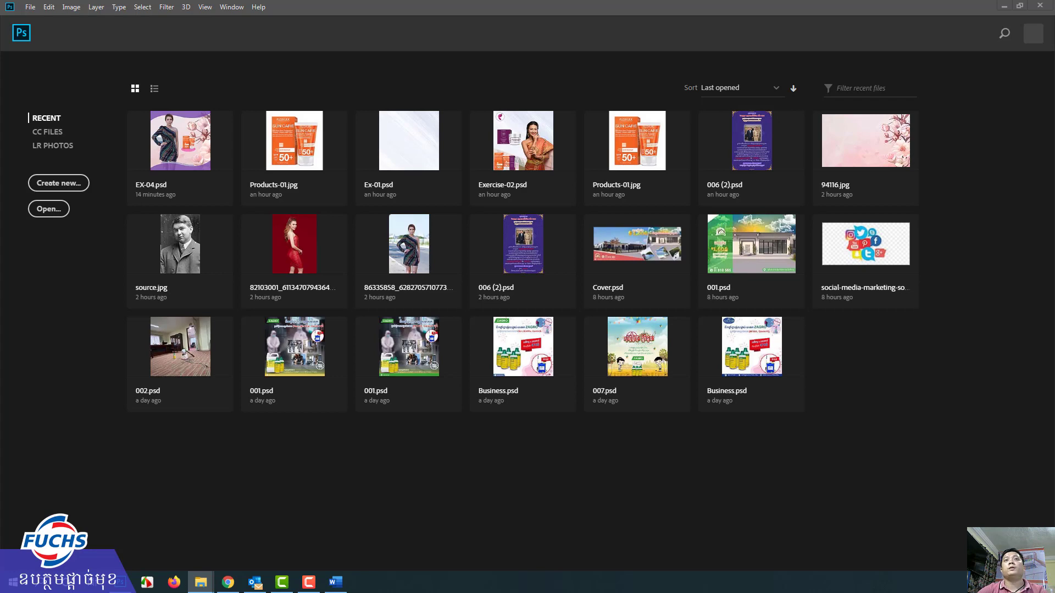
left_click_drag(213, 144, 362, 108)
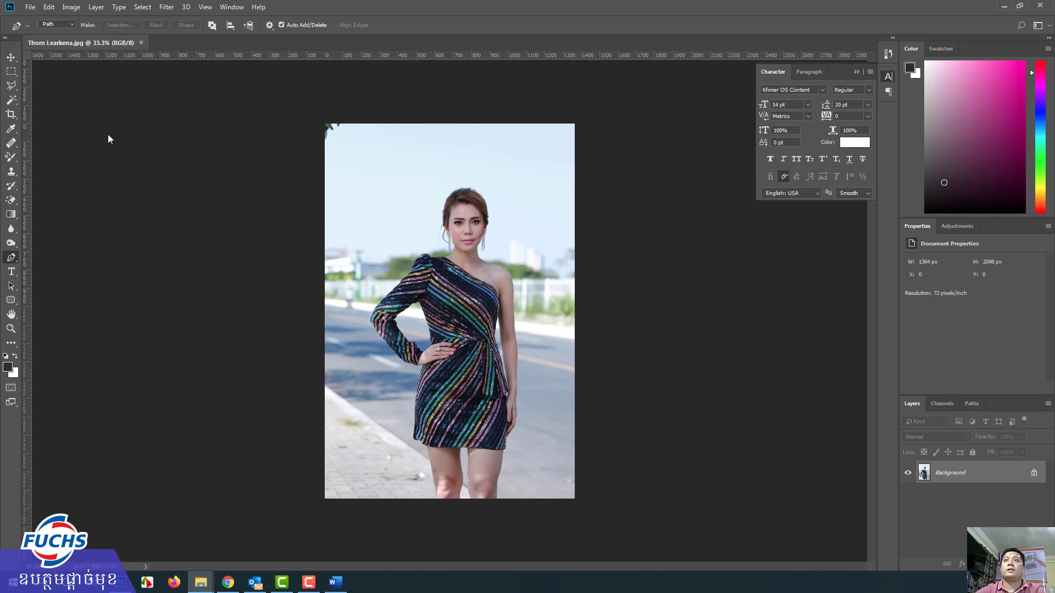
Create a new 1200 x 1200 pixel document at 150 pixels/inch in RGB Color with a white background.
left_click(30, 8)
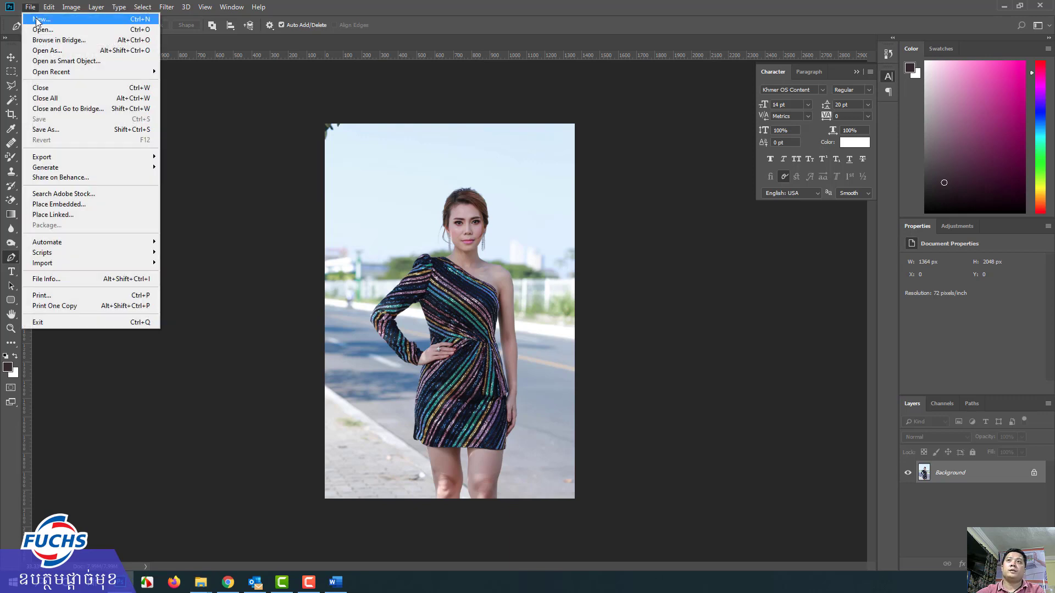
key("Escape")
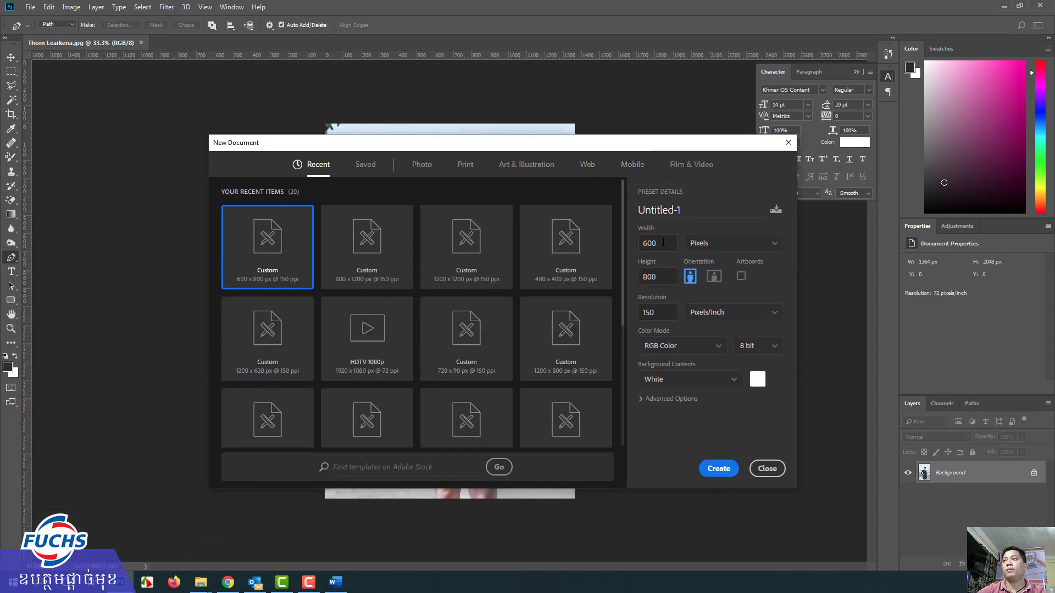
type("1200")
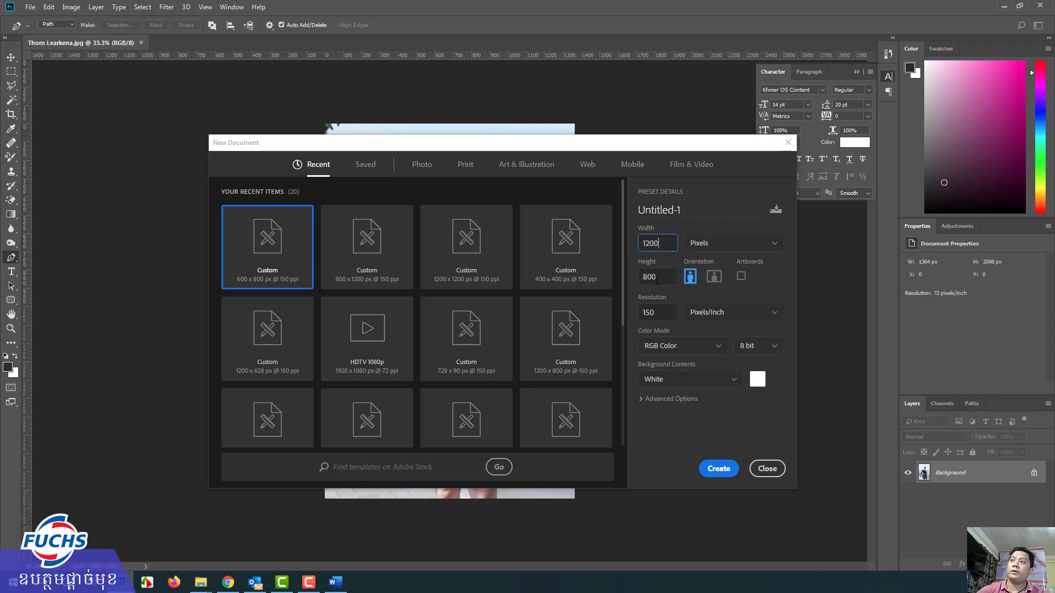
key("Tab")
type("12")
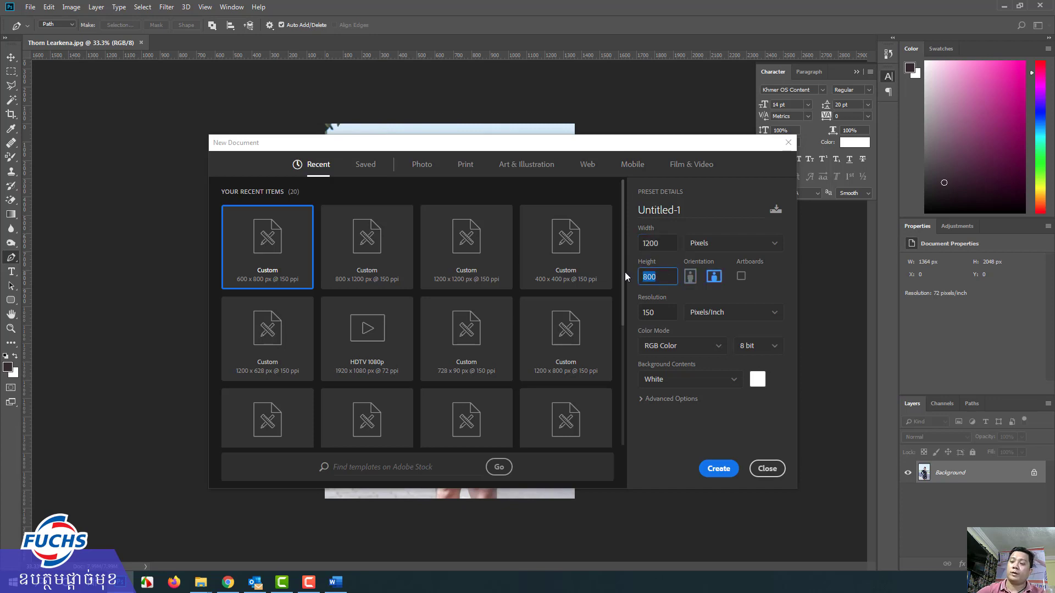
type("00")
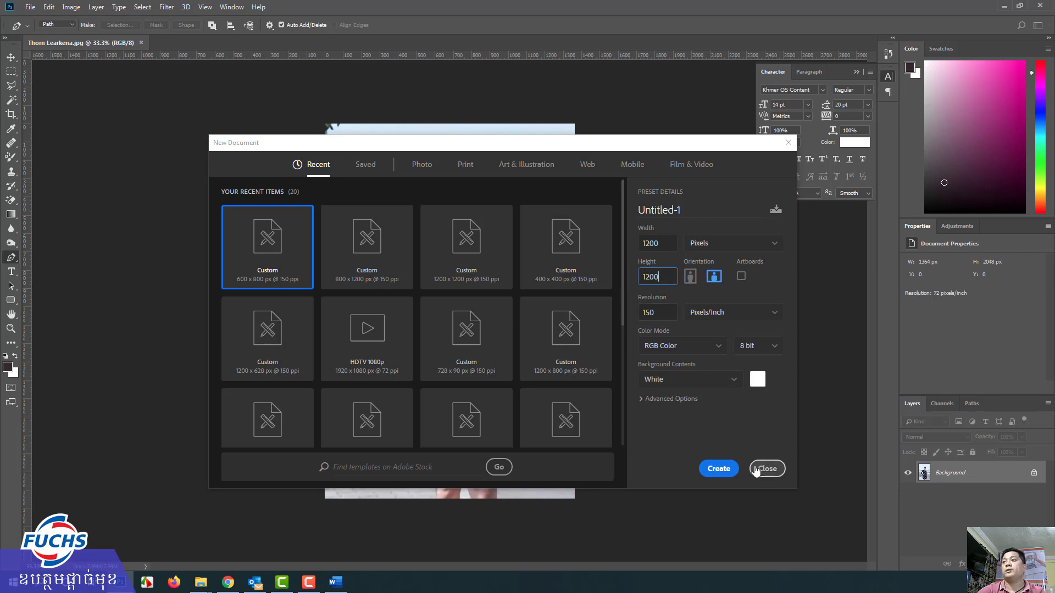
left_click(722, 473)
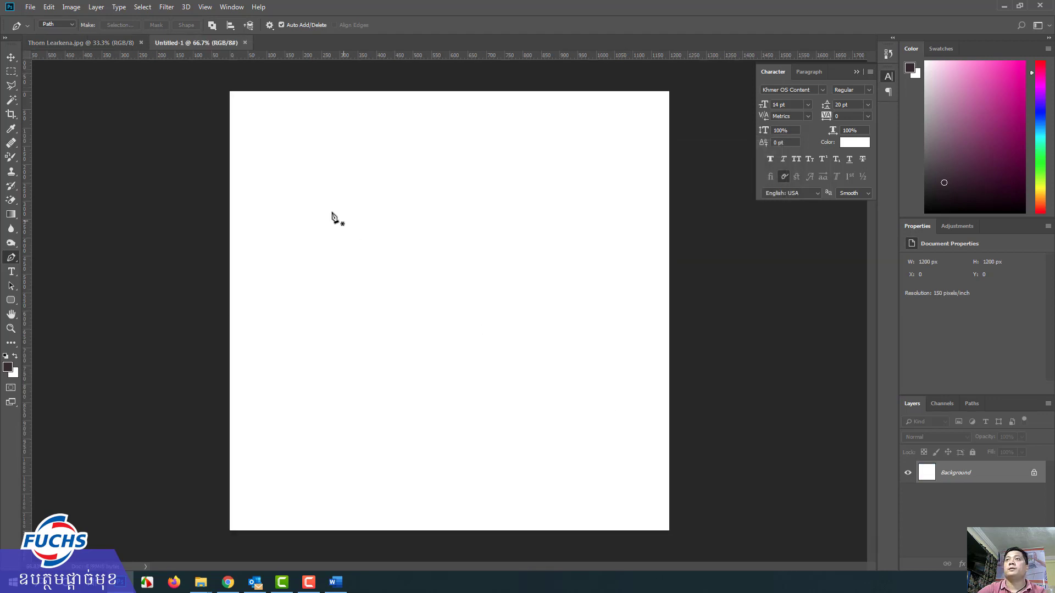
left_click(12, 58)
left_click(90, 42)
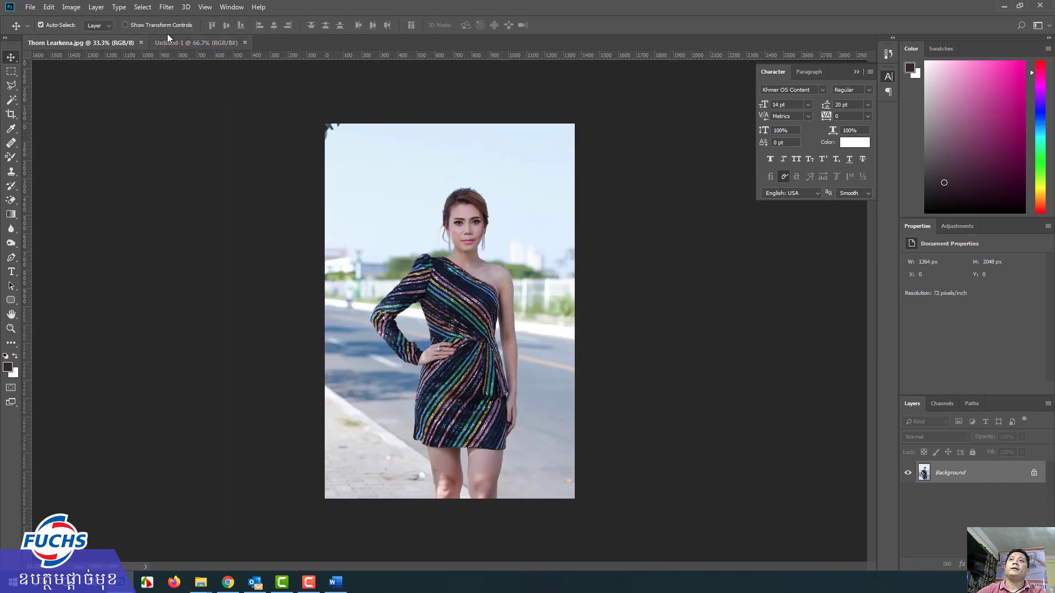
left_click(176, 42)
left_click(131, 44)
left_click(223, 44)
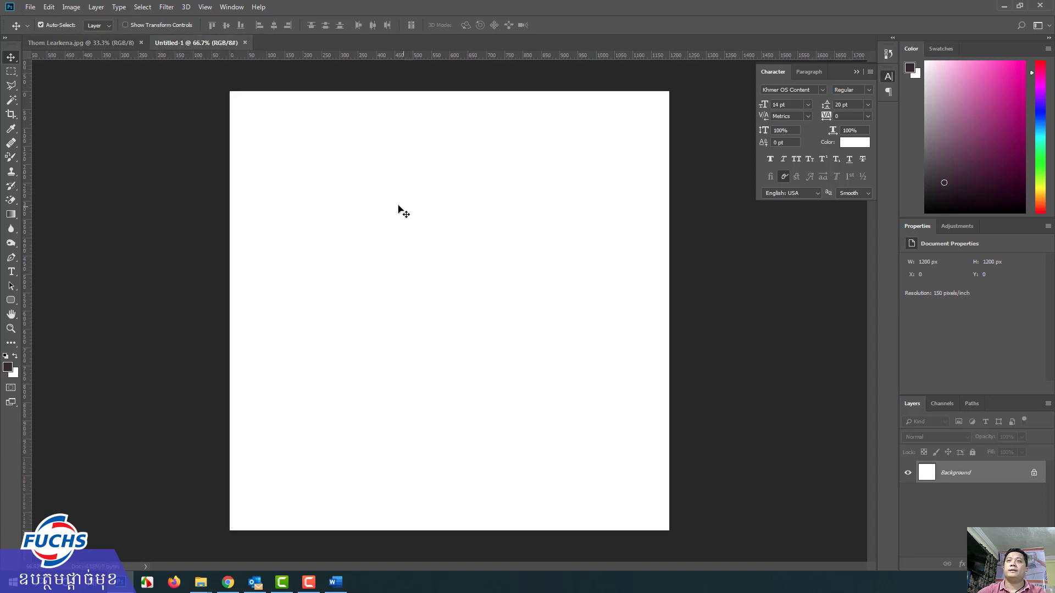
Start a Pen tool path in the woman's portrait photo with a first anchor on the outer edge of her hanging arm, just above the wrist.
left_click(93, 43)
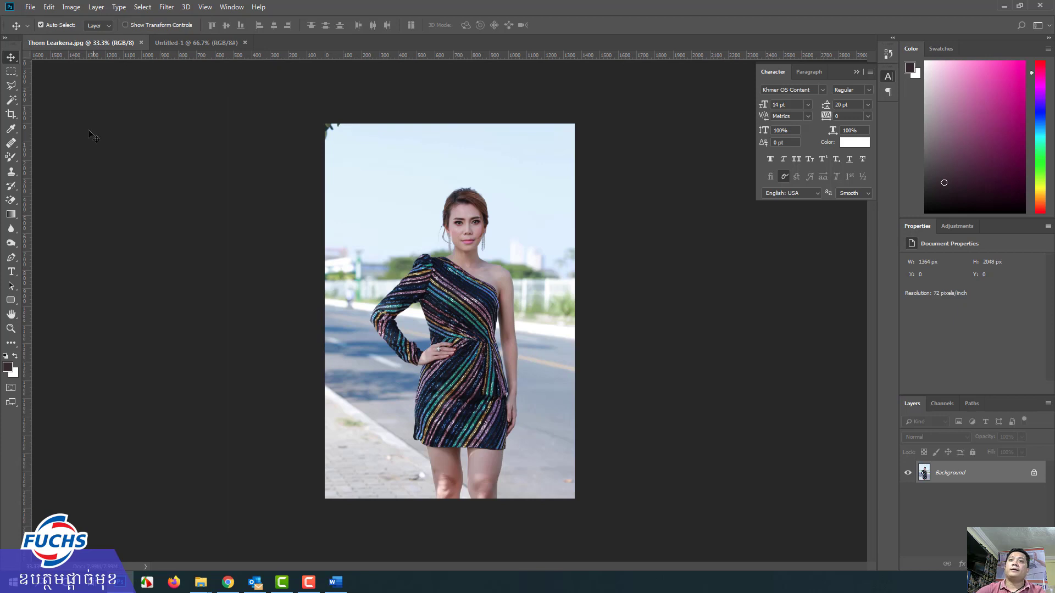
left_click(10, 258)
right_click(10, 261)
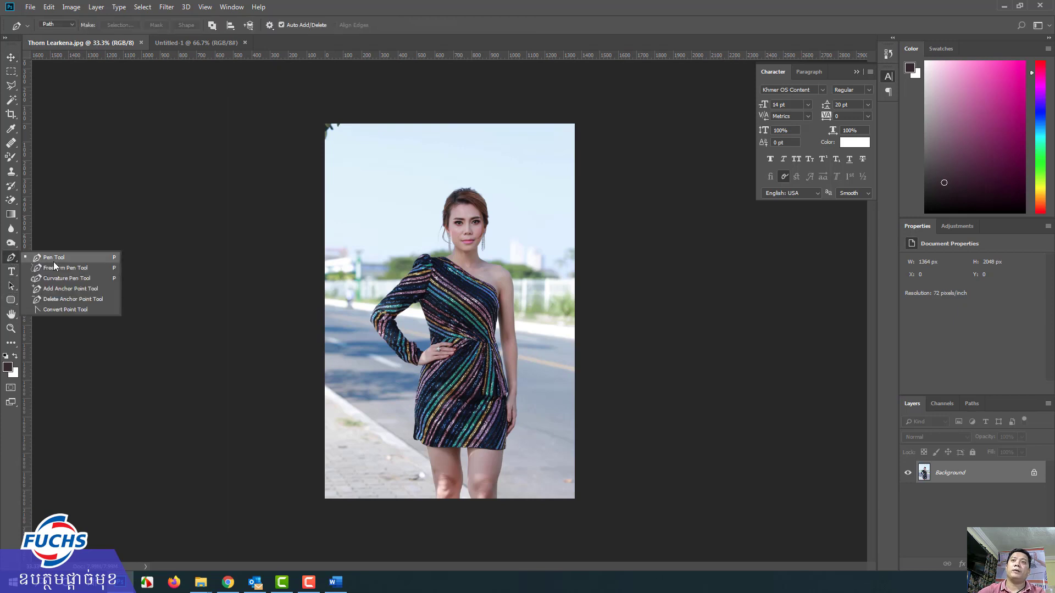
left_click(54, 259)
right_click(22, 260)
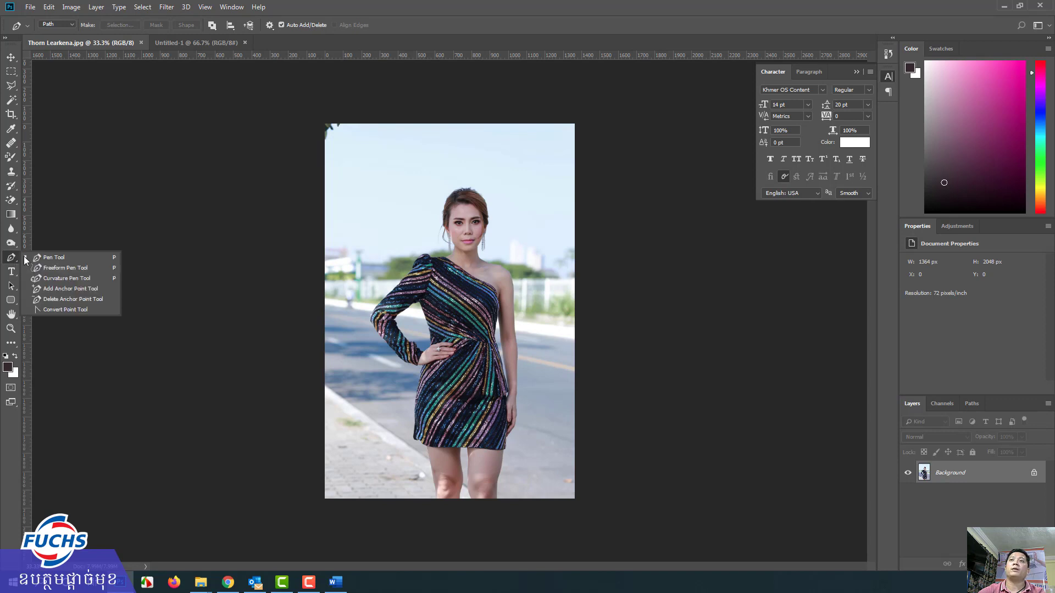
left_click(53, 261)
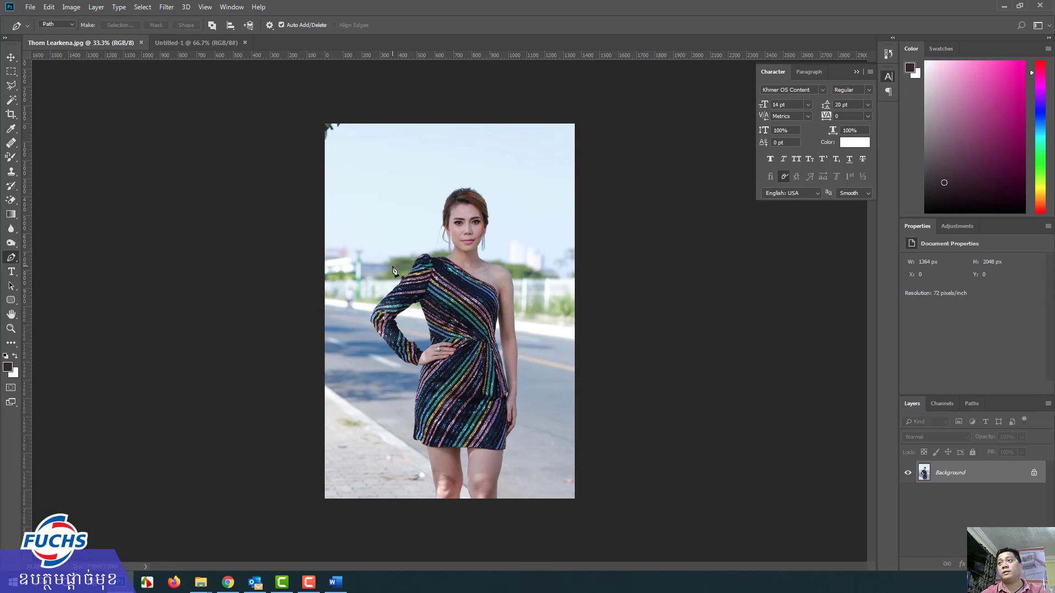
scroll(393, 270, "up", 3)
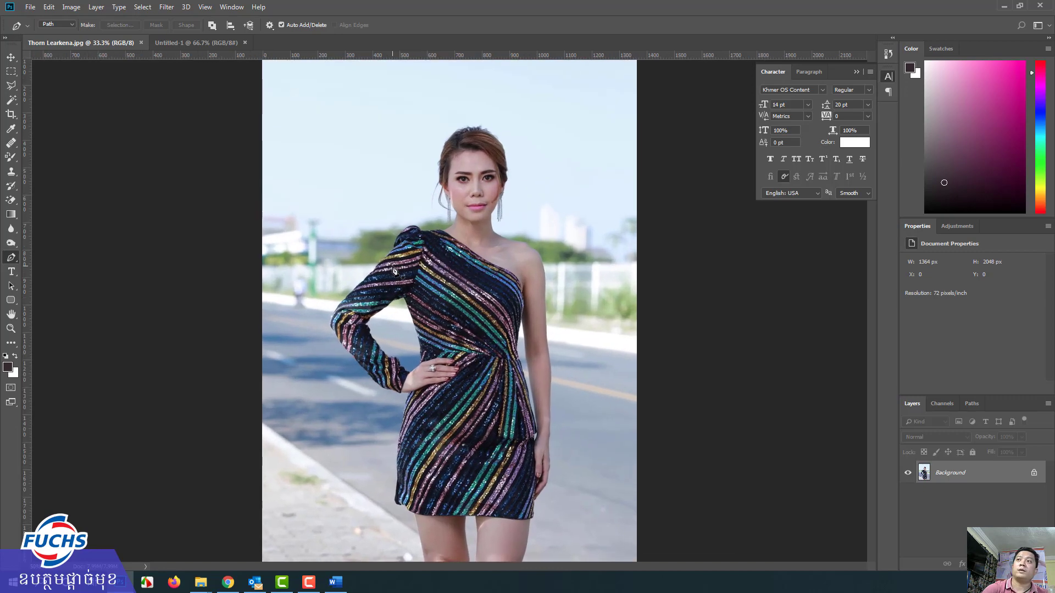
scroll(393, 270, "up", 1)
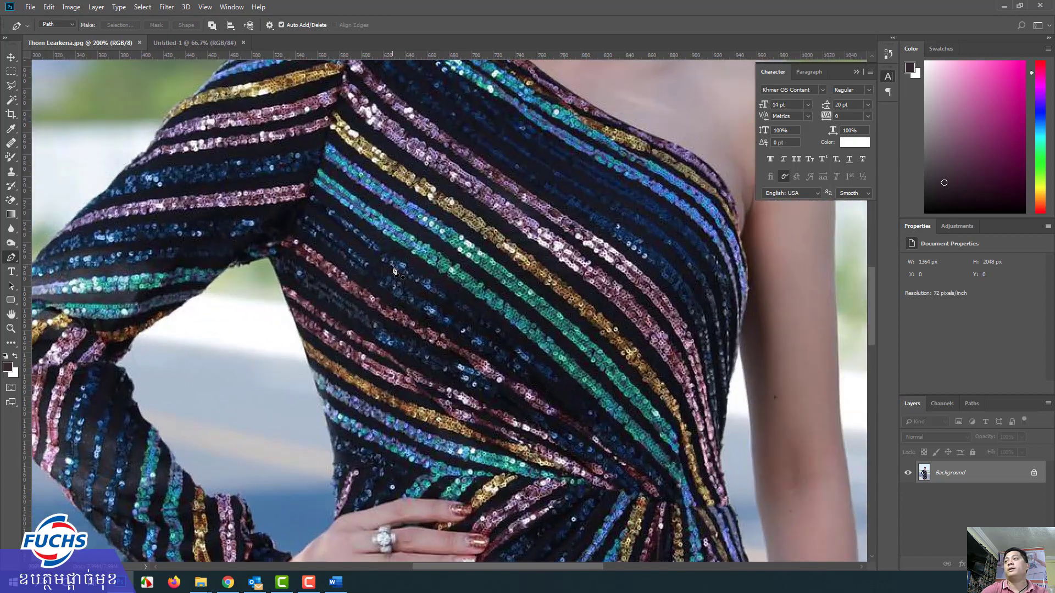
left_click_drag(706, 411, 407, 242)
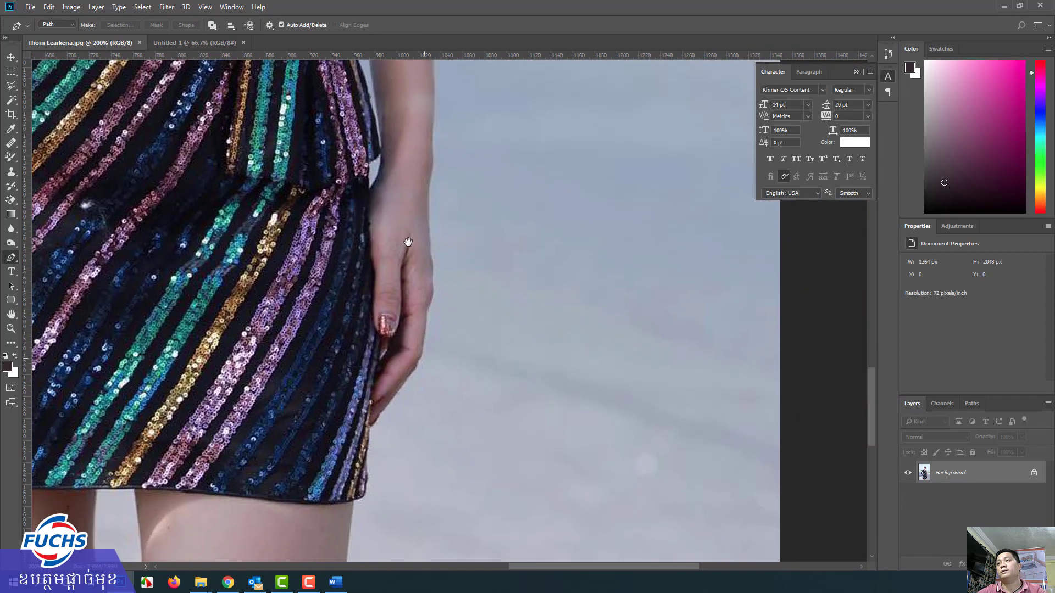
left_click_drag(408, 320, 428, 391)
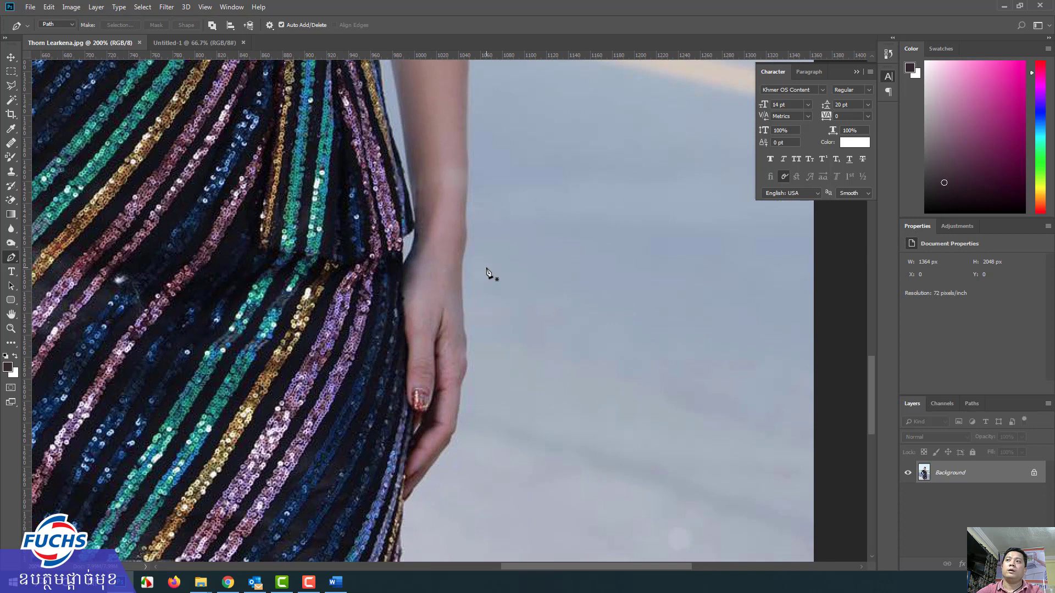
left_click(467, 179)
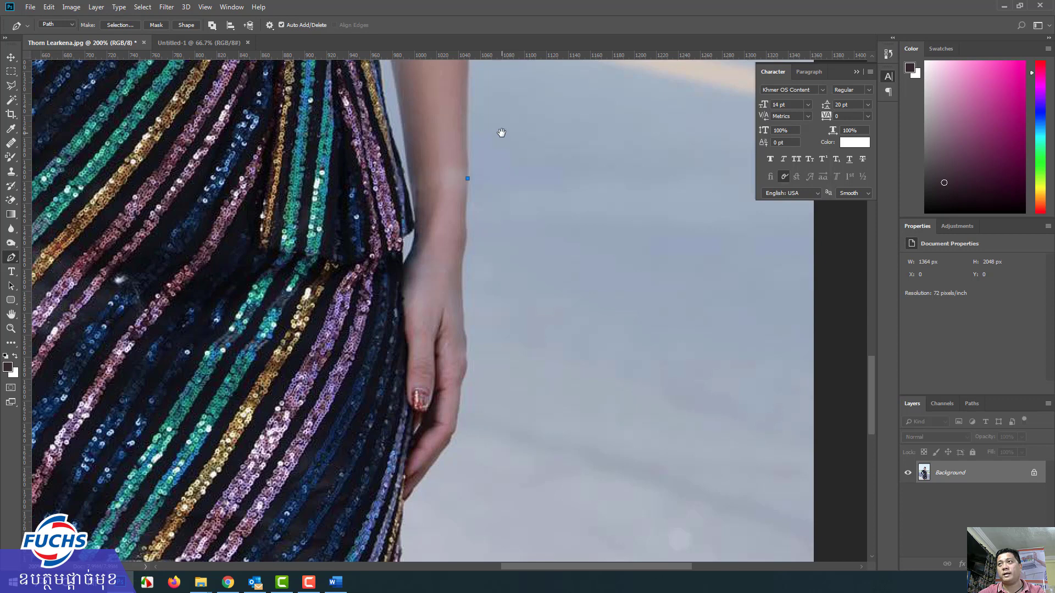
Add a curved second anchor farther up the outer edge of the forearm and adjust its direction handles to follow the arm's contour.
left_click_drag(501, 133, 544, 371)
left_click_drag(532, 314, 484, 305)
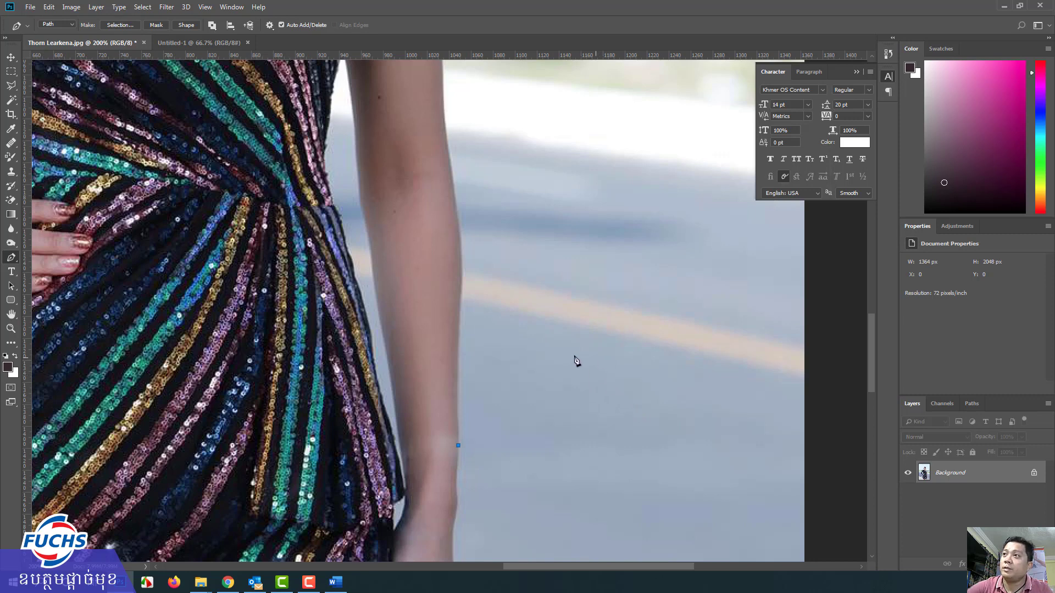
left_click(459, 315)
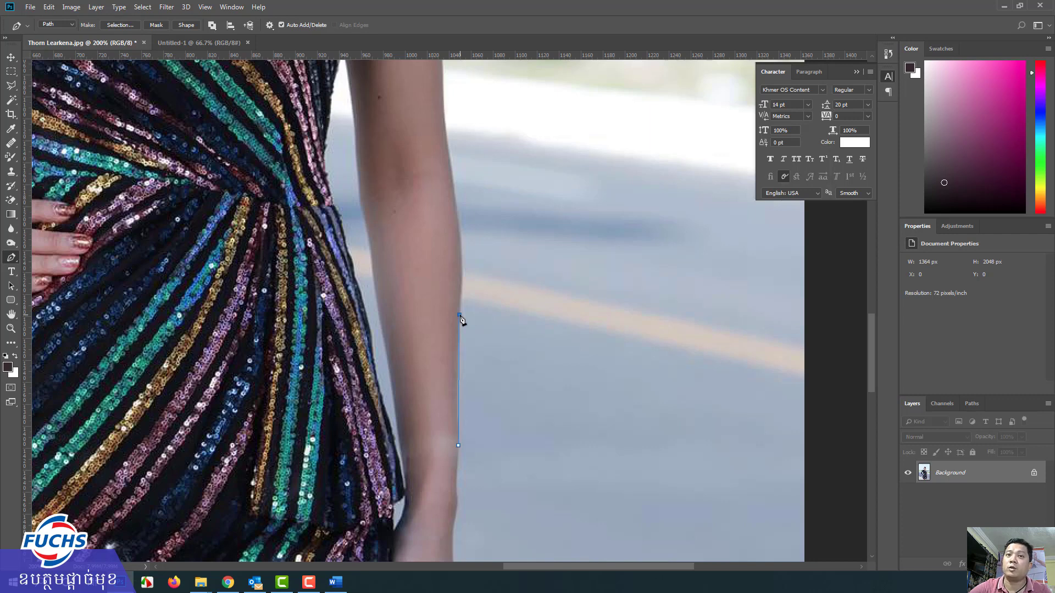
left_click_drag(461, 317, 483, 271)
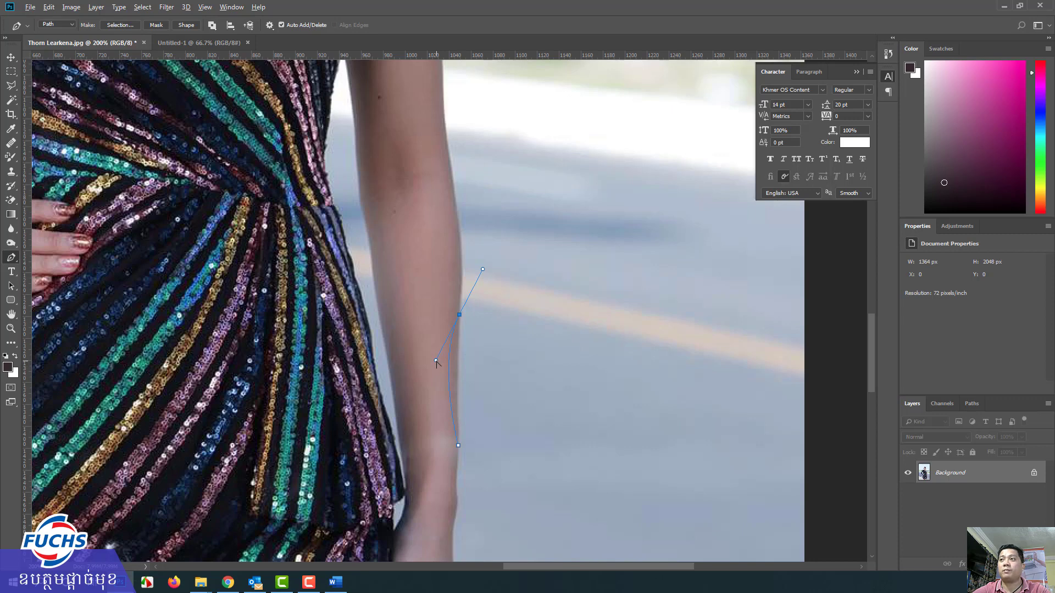
mouse_move(437, 361)
left_mouse_down()
mouse_move(486, 365)
mouse_move(438, 363)
mouse_move(448, 362)
left_mouse_up()
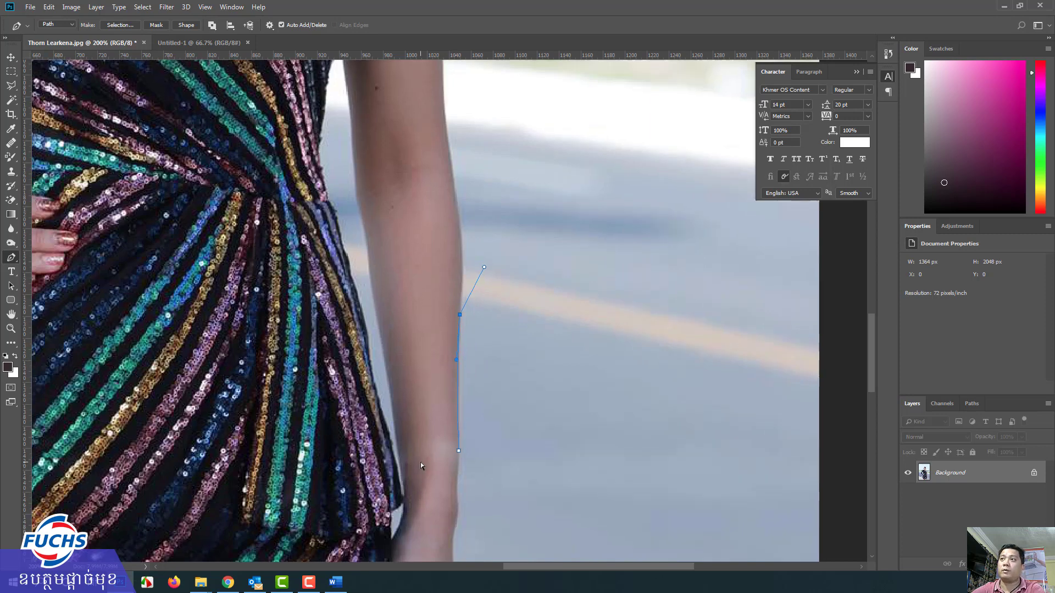
key("ctrl+plus")
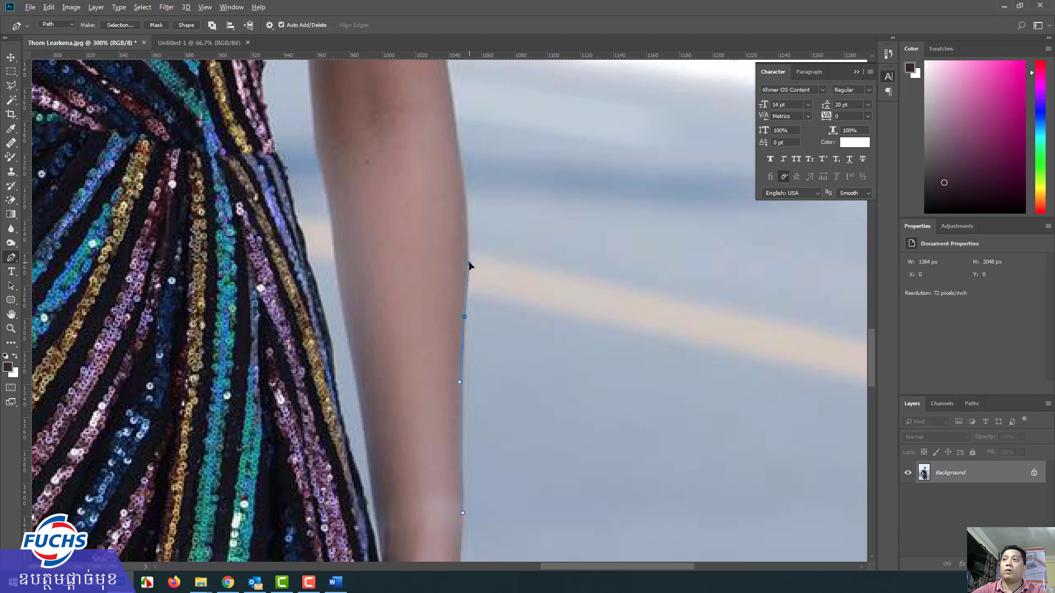
Add a curved anchor on the outer arm edge just above the elbow, with its outgoing handle following the upper arm.
left_click(469, 264)
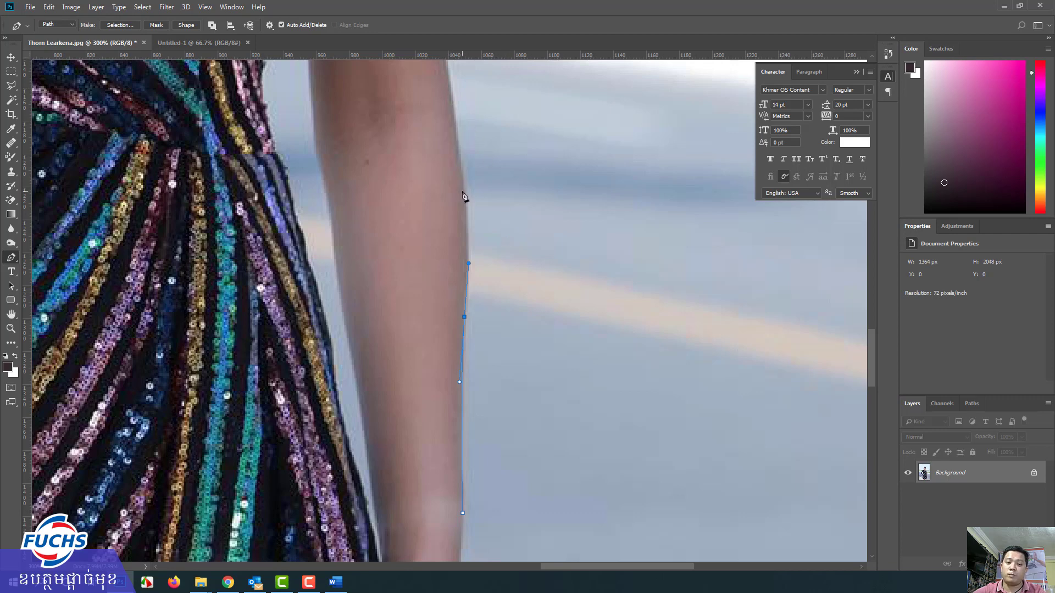
left_click_drag(477, 157, 485, 252)
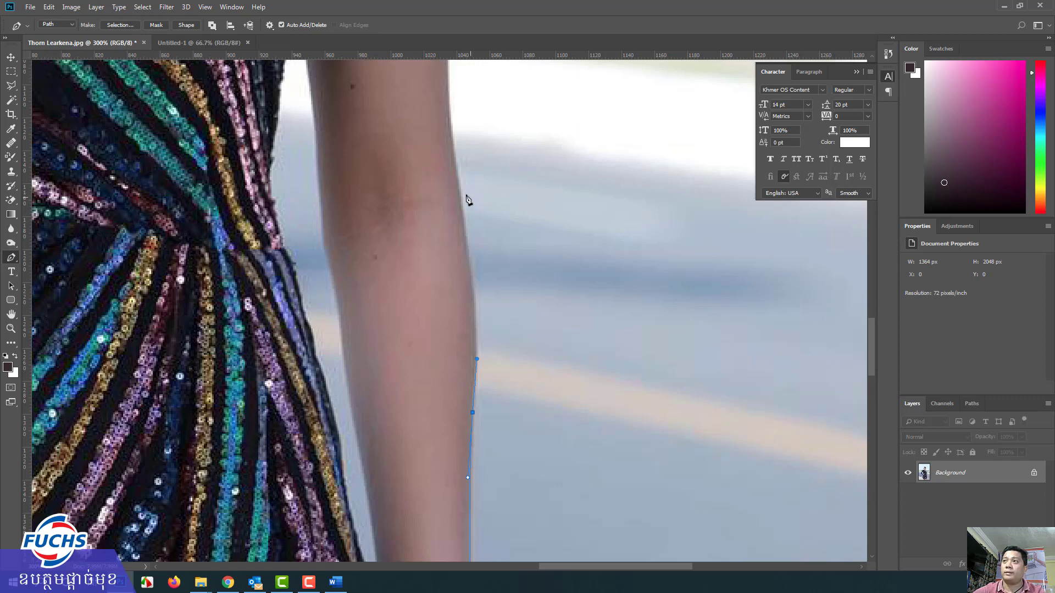
left_click_drag(459, 181, 453, 156)
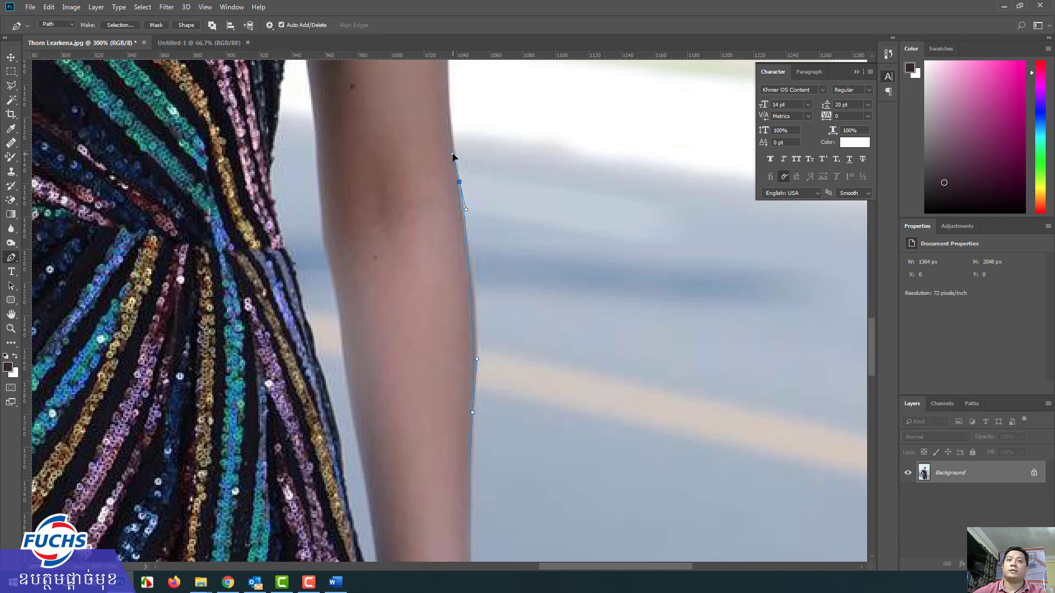
mouse_move(453, 156)
left_mouse_down()
mouse_move(462, 155)
mouse_move(450, 155)
left_mouse_up()
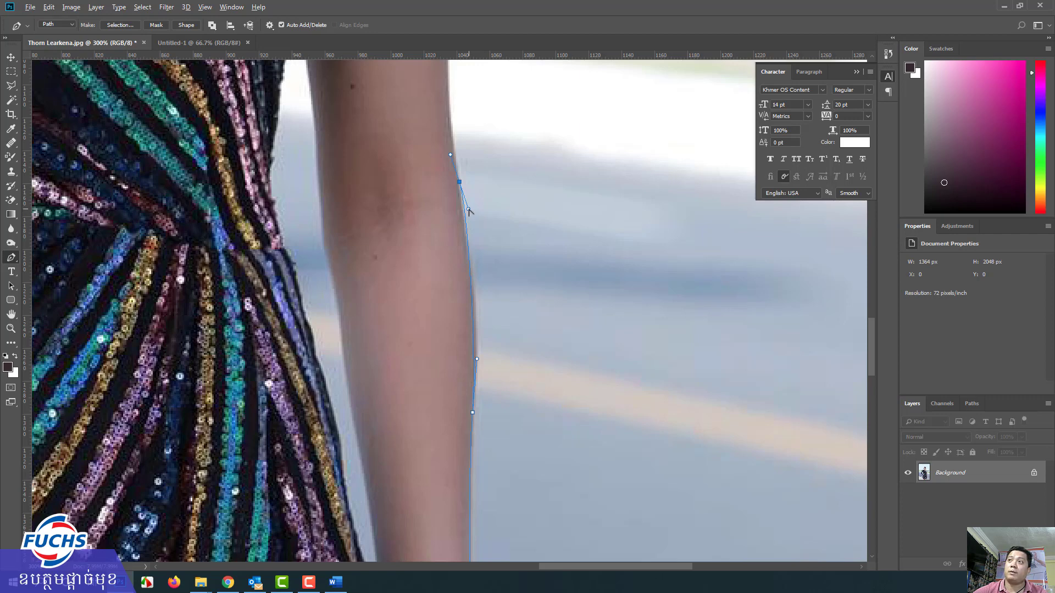
Adjust the facing direction handles of the elbow and forearm anchors so the segment between them follows the arm's outer edge.
mouse_move(468, 209)
left_mouse_down()
mouse_move(459, 209)
mouse_move(466, 216)
left_mouse_up()
left_click_drag(464, 214, 474, 280)
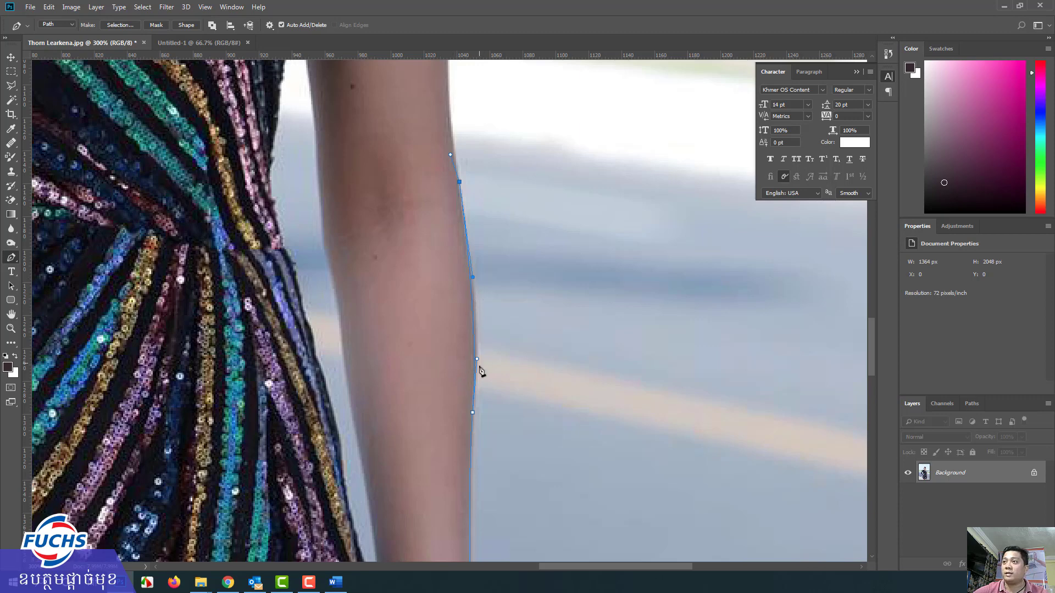
left_click_drag(476, 359, 480, 307)
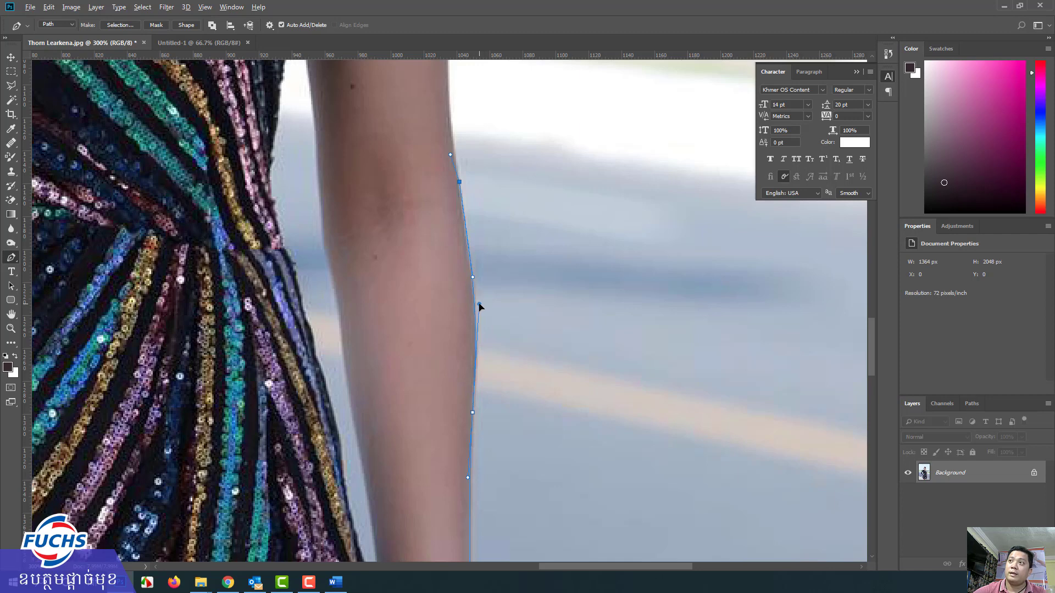
left_click_drag(424, 396, 497, 518)
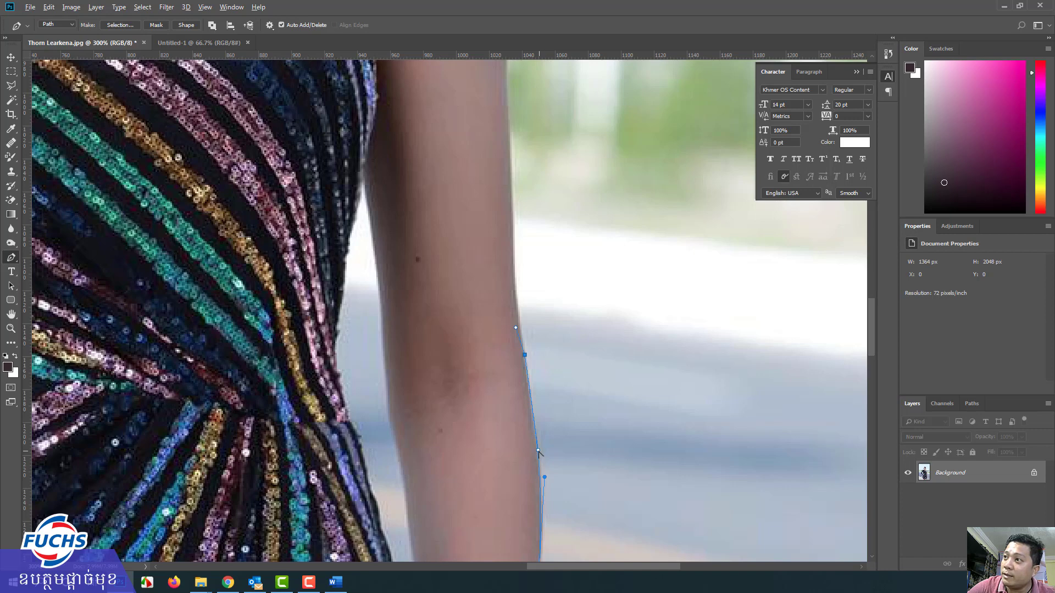
left_click_drag(543, 451, 539, 448)
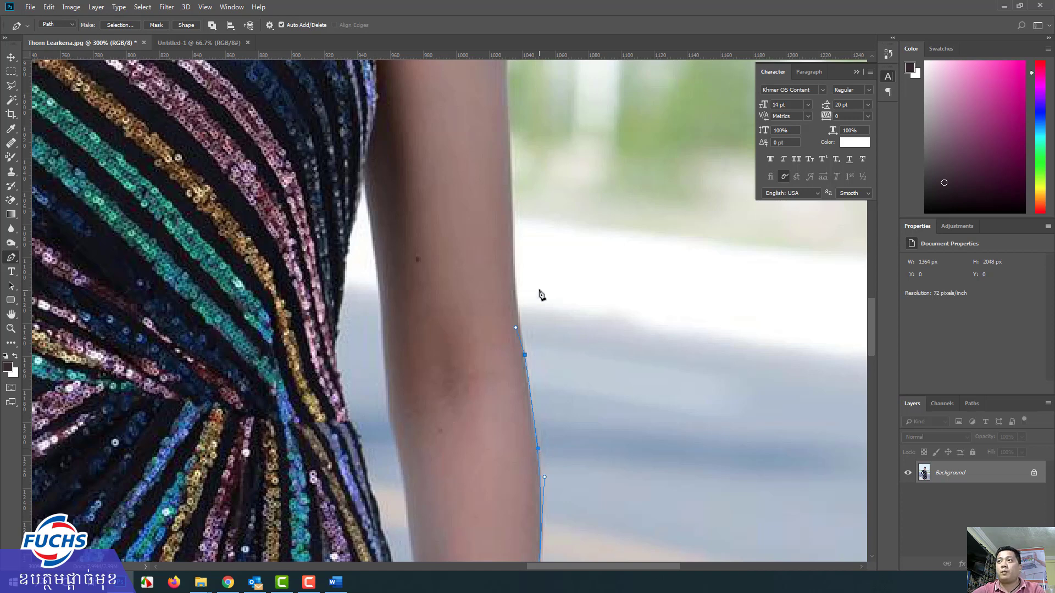
Swing the elbow anchor's outgoing handle outward and add a curved anchor higher on the outer edge of the upper arm.
scroll(526, 269, "up", 3)
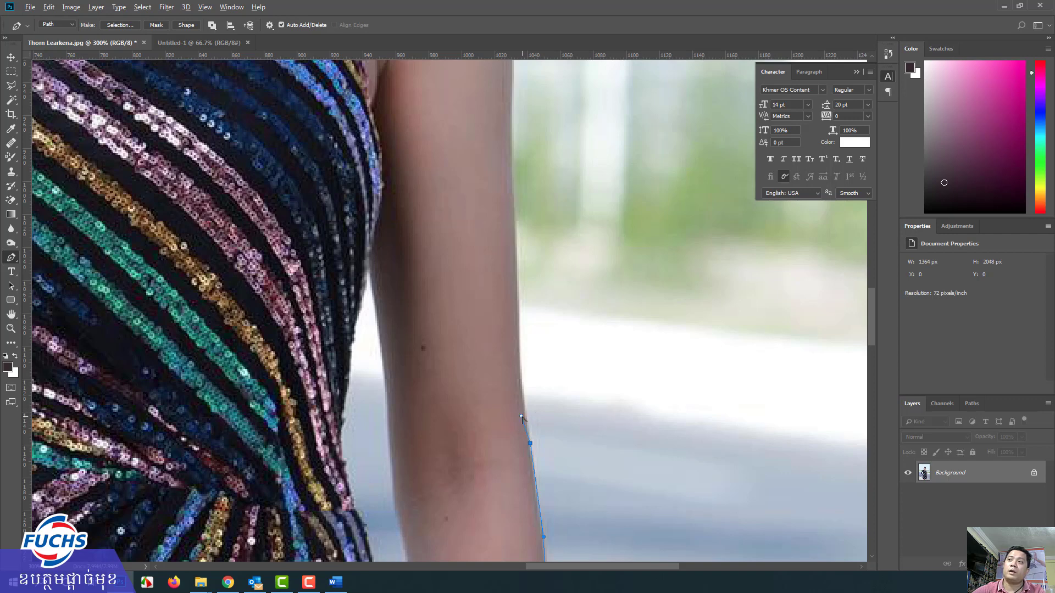
left_click_drag(522, 419, 619, 398)
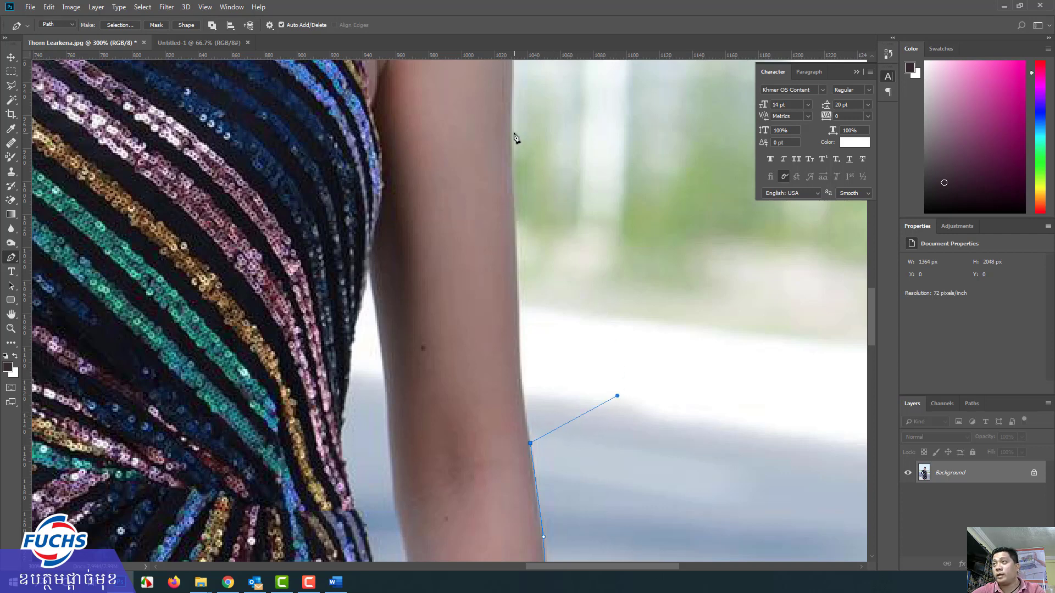
left_click_drag(512, 132, 513, 116)
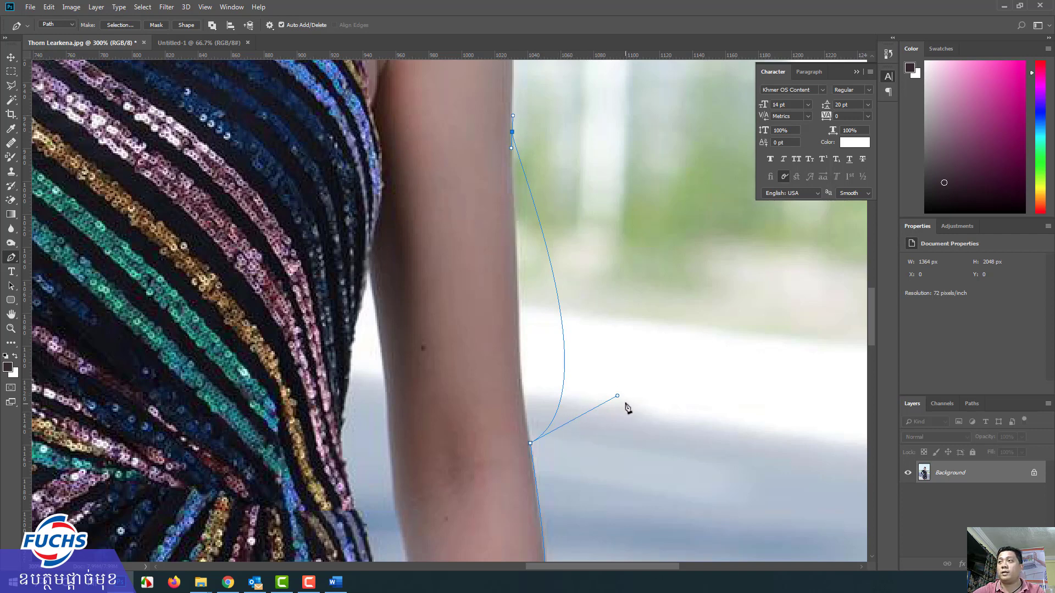
Reshape the segment between the elbow and upper-arm anchors with their direction handles so it follows the arm's outer edge.
left_click_drag(616, 396, 520, 401)
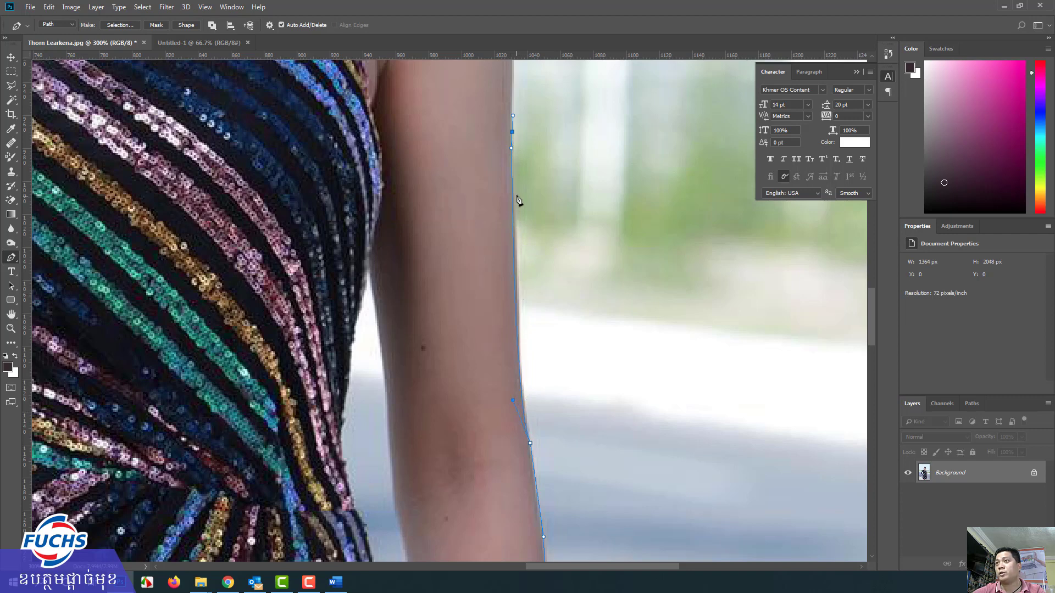
left_click(511, 148)
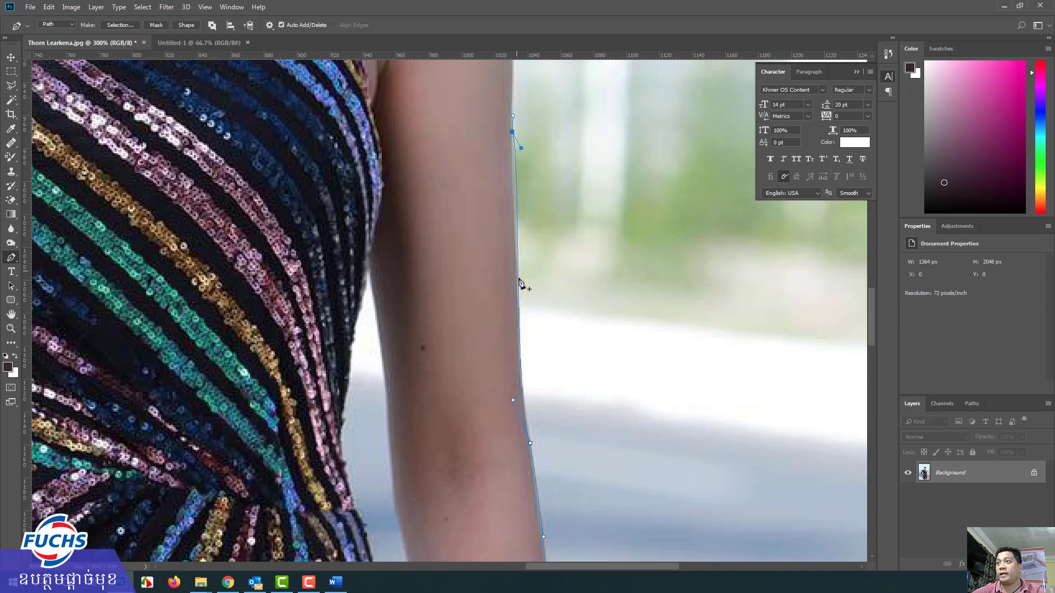
mouse_move(521, 148)
left_mouse_down()
mouse_move(511, 142)
mouse_move(512, 152)
left_mouse_up()
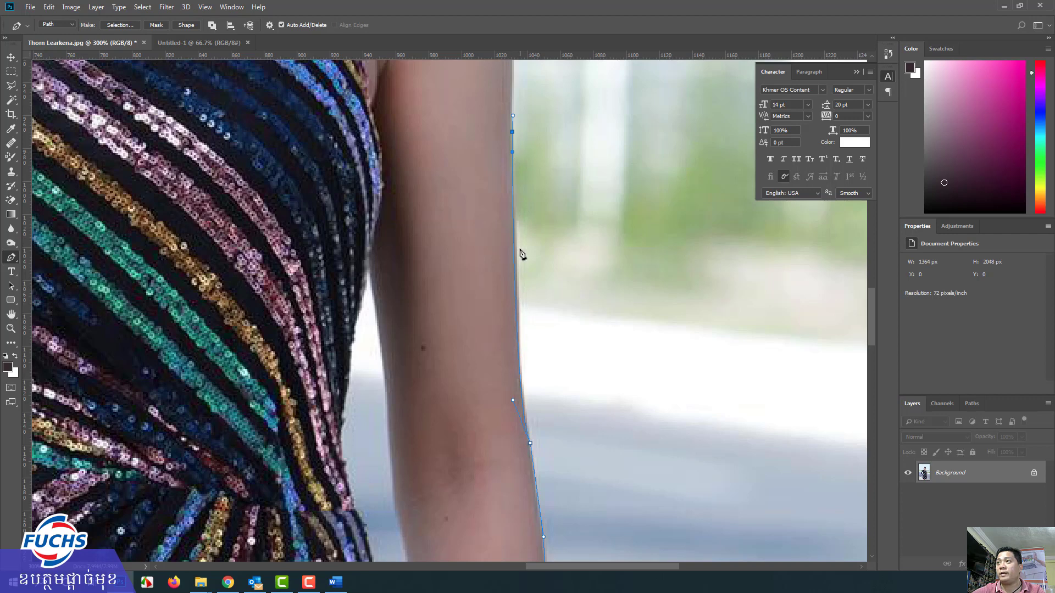
left_click_drag(513, 153, 516, 216)
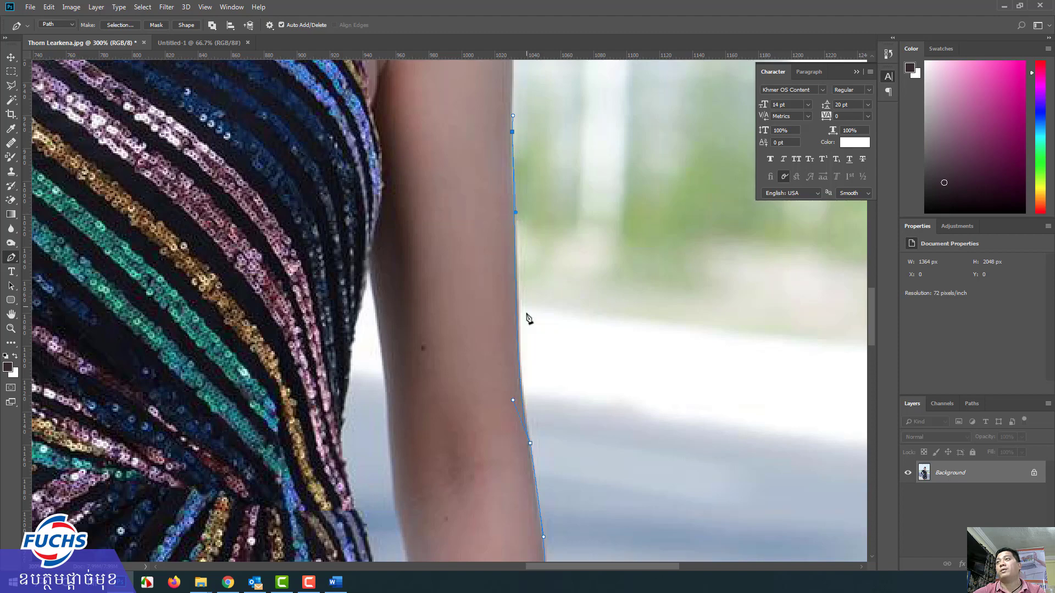
left_click_drag(530, 231, 532, 513)
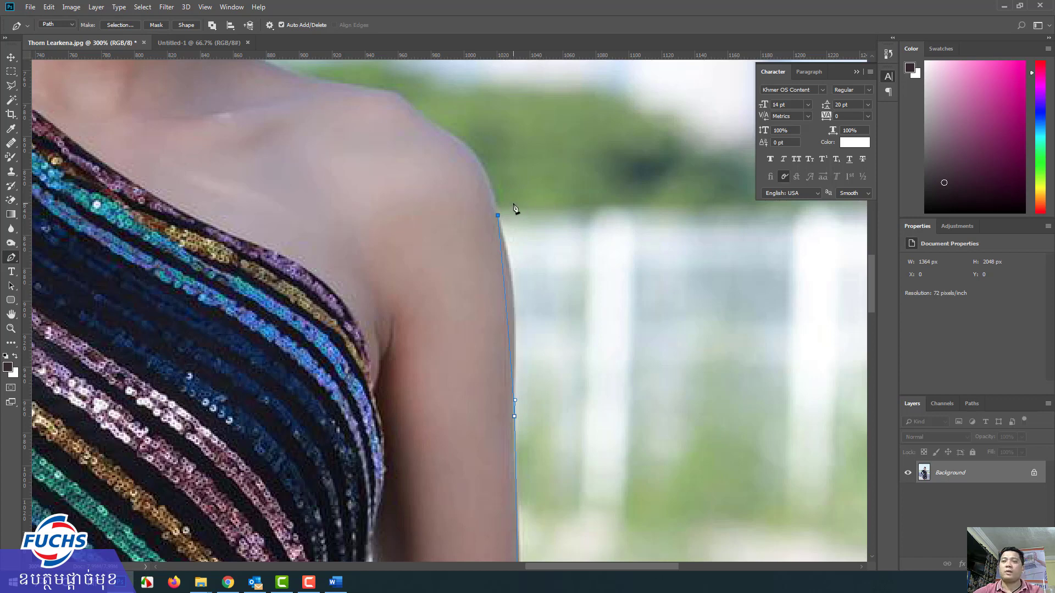
key("ctrl+z")
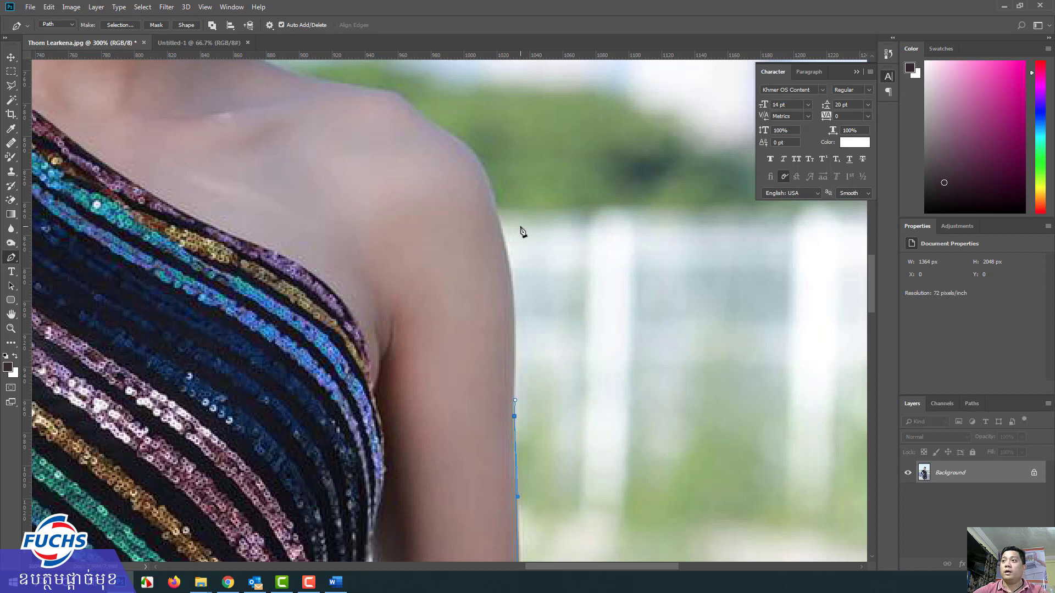
left_click(501, 230)
left_click_drag(501, 230, 483, 191)
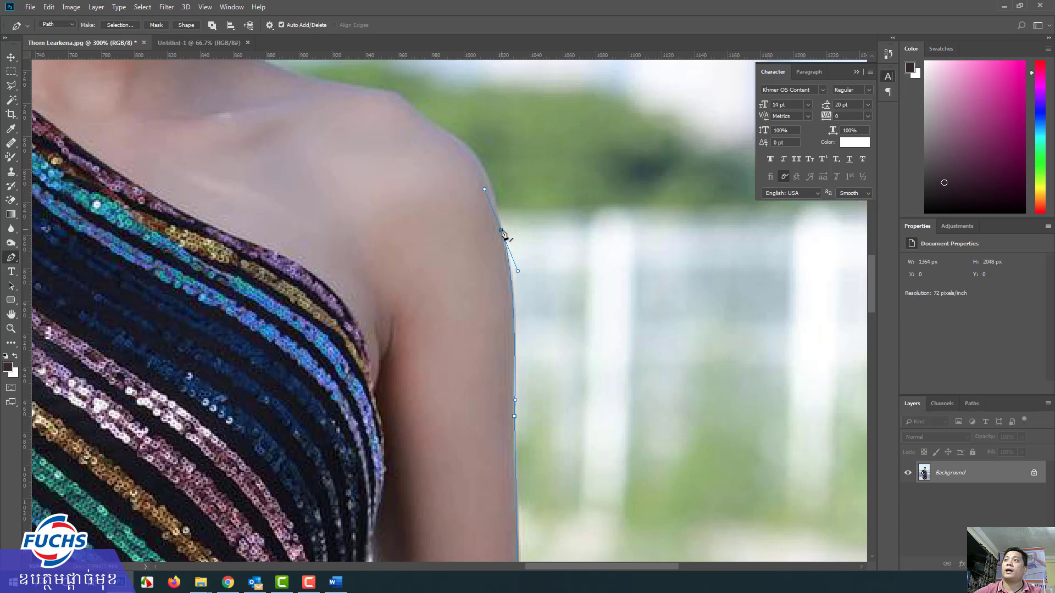
key("BackSpace")
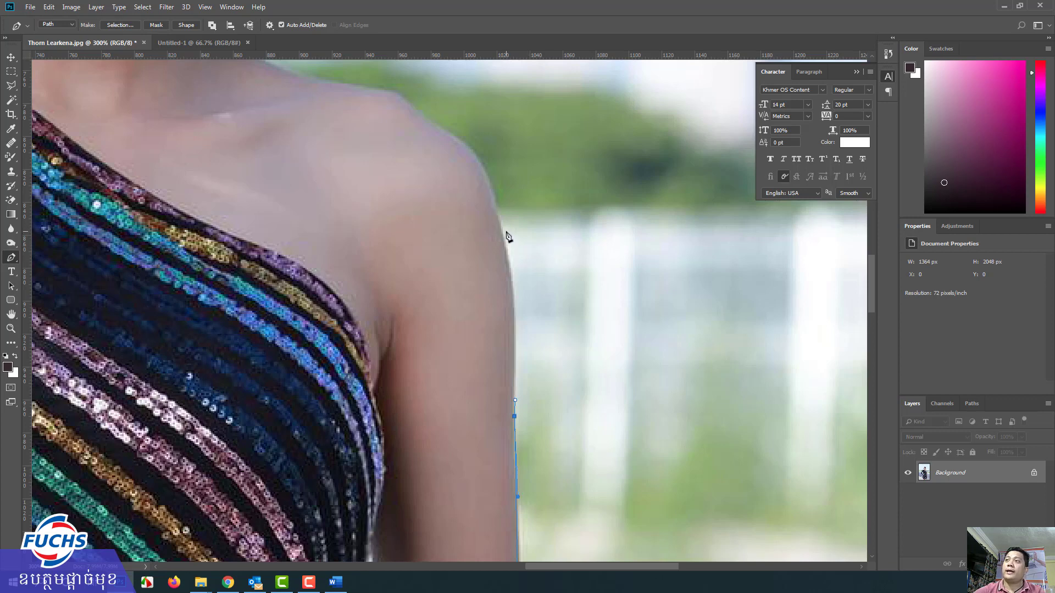
Add a curved anchor on the arm's outer edge just below the shoulder and adjust its lower direction handle.
left_click_drag(506, 232, 493, 204)
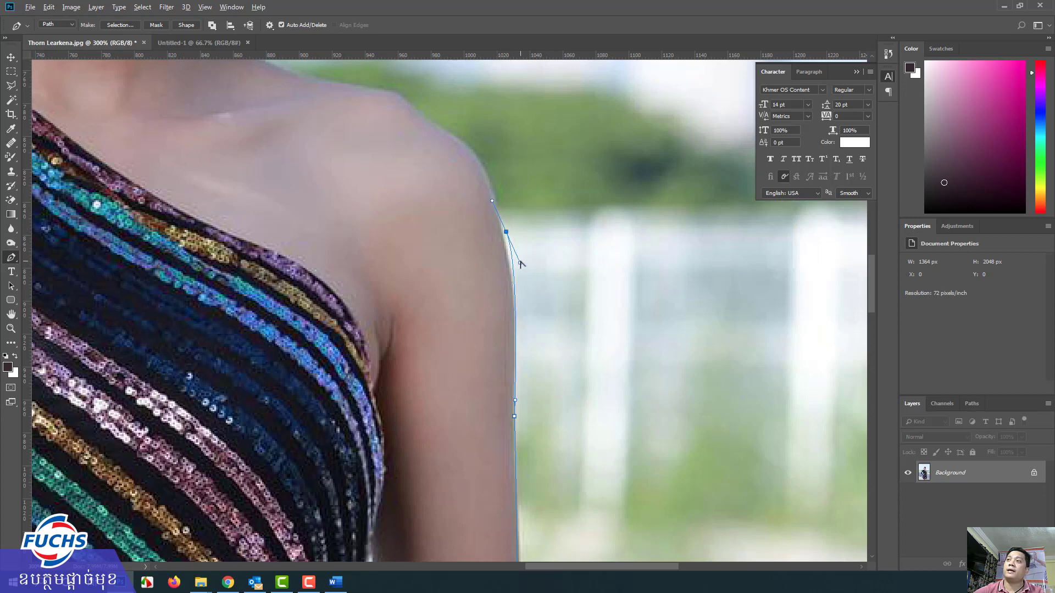
left_click_drag(519, 263, 523, 262)
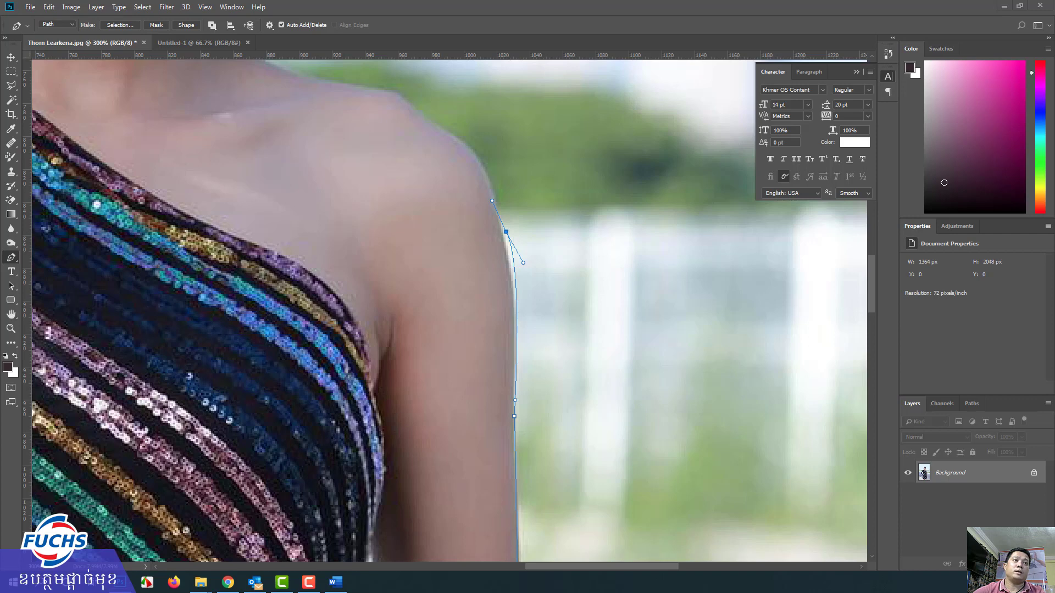
Open Computer-Keyboard-Hot-Sale-Model.jpg as a separate document and return to the woman's portrait photo.
left_click_drag(323, 118, 440, 50)
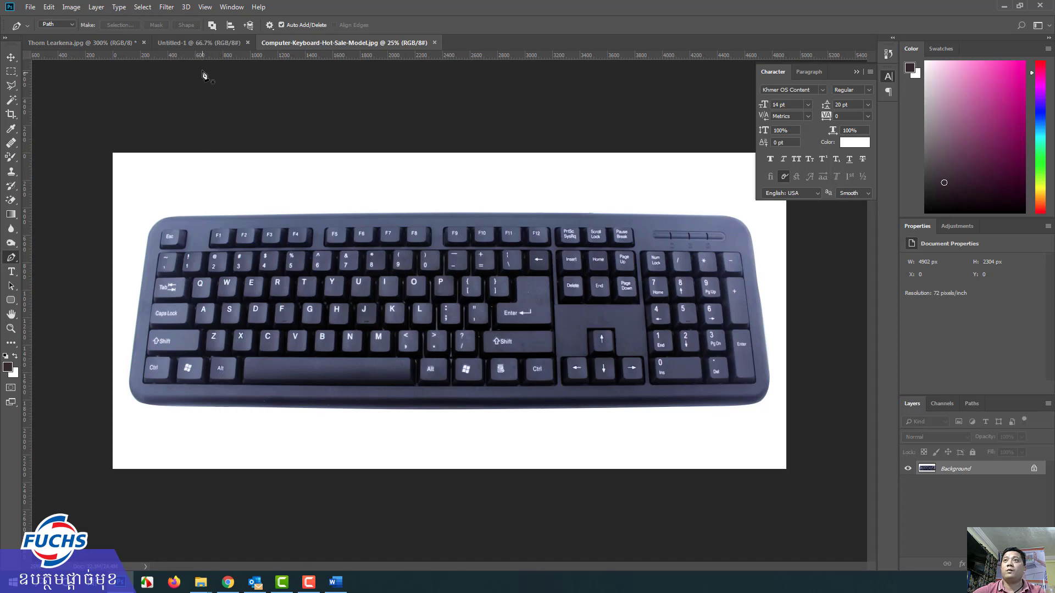
left_click(191, 42)
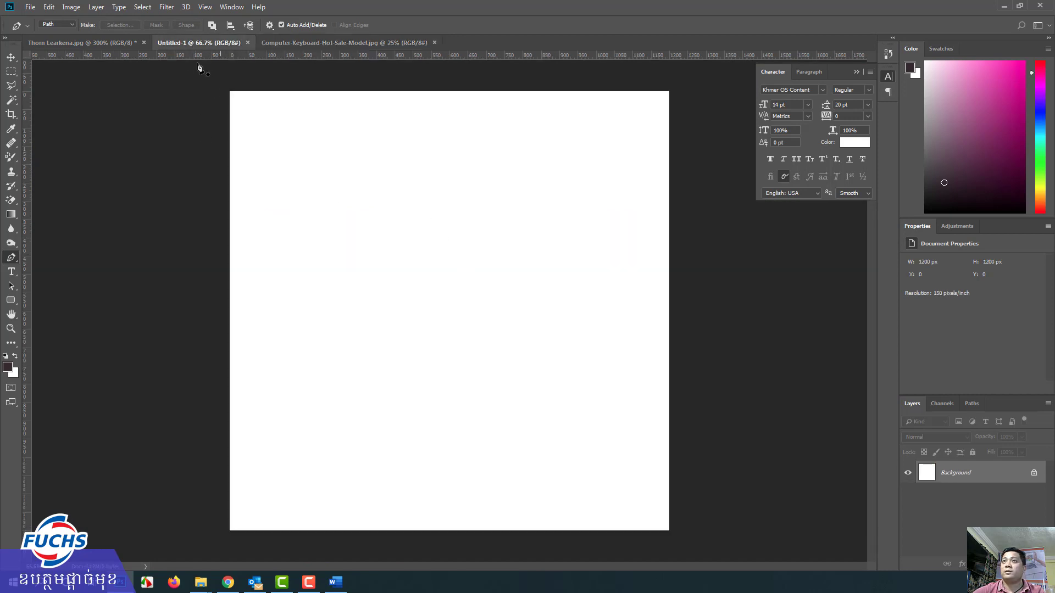
left_click(123, 42)
Move the anchor below the shoulder onto the arm's edge and lengthen its lower direction handle to match the contour.
mouse_move(523, 264)
left_mouse_down()
mouse_move(511, 247)
mouse_move(520, 266)
left_mouse_up()
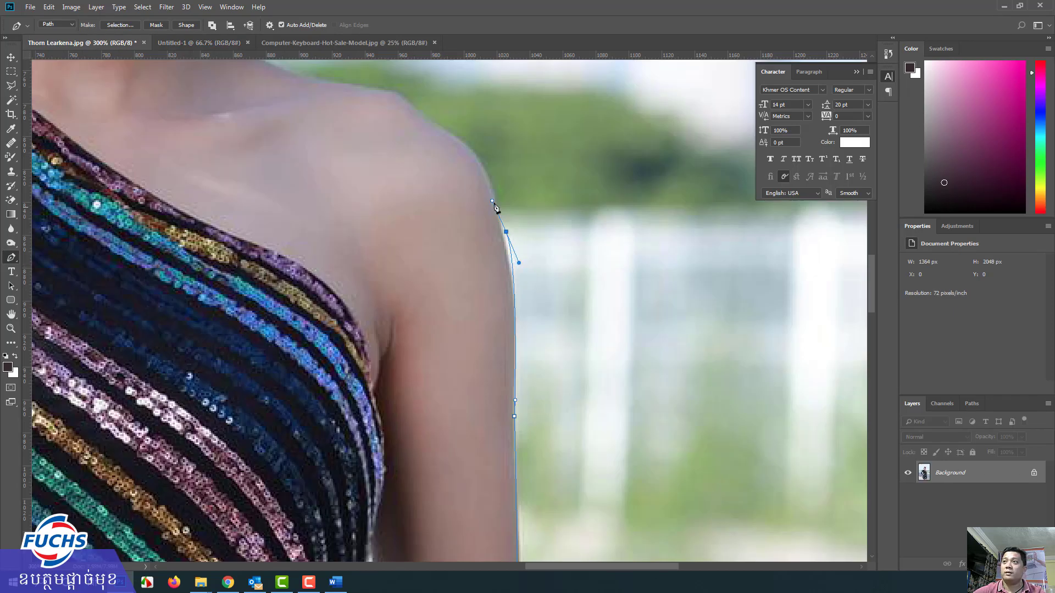
left_click(317, 40)
left_click(130, 43)
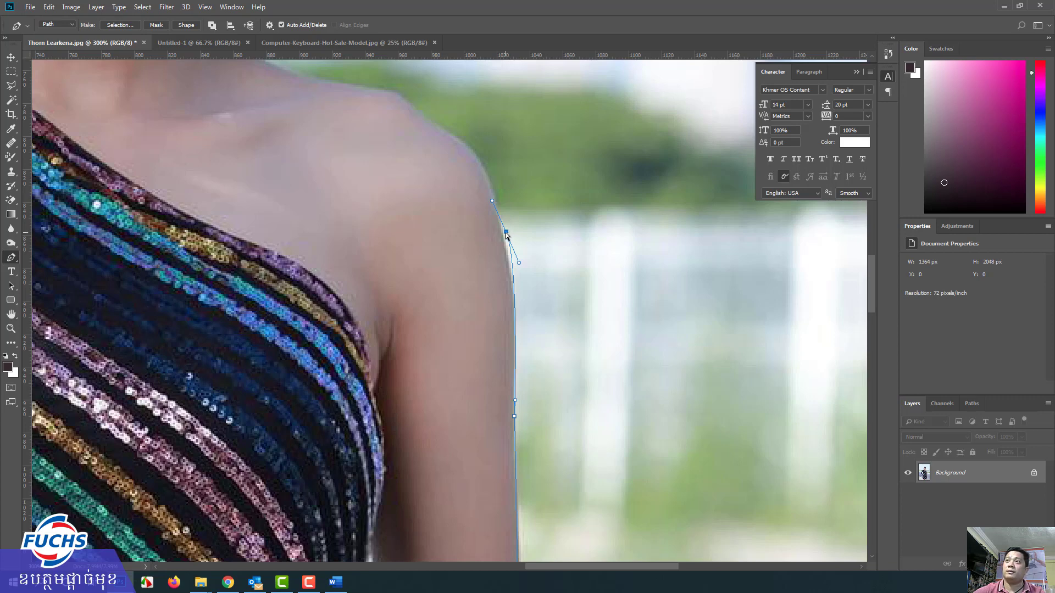
left_click_drag(506, 236, 501, 231)
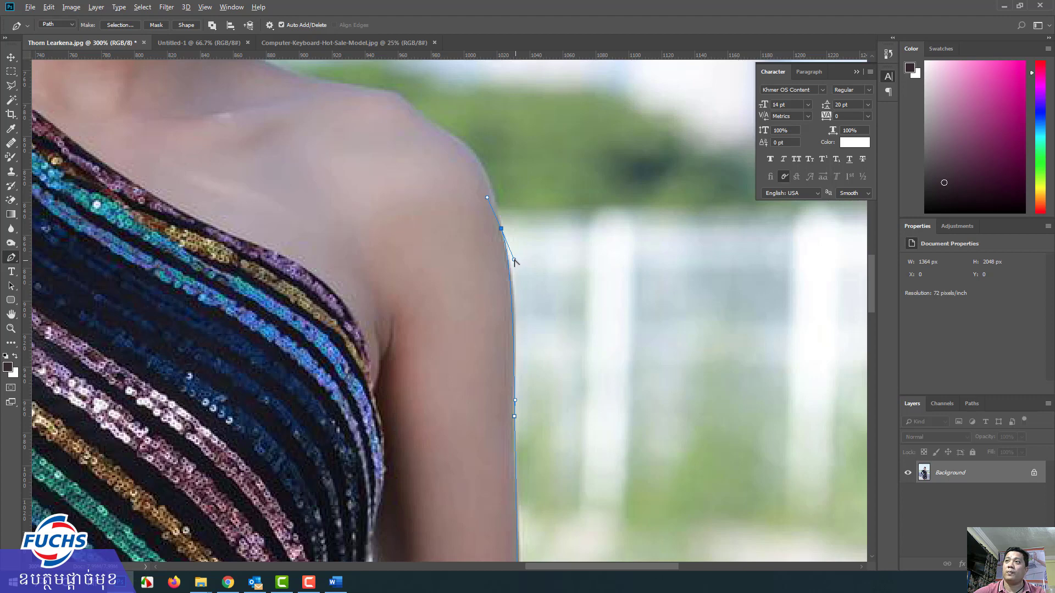
left_click_drag(514, 259, 516, 275)
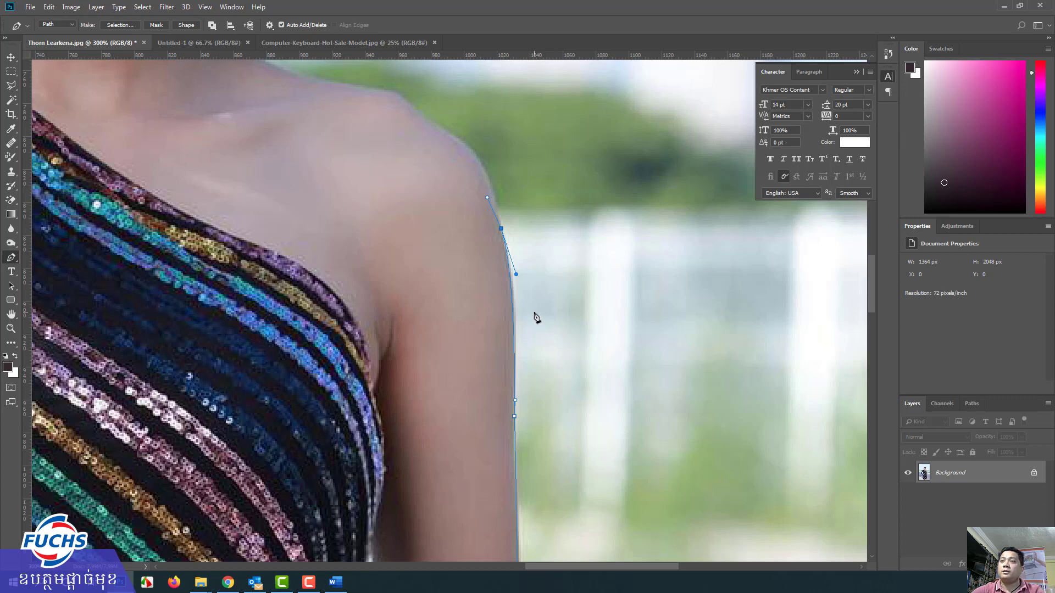
Adjust the upper handle of the anchor below the shoulder and add a curved anchor on the upper outer curve of the shoulder.
left_click_drag(354, 155, 467, 405)
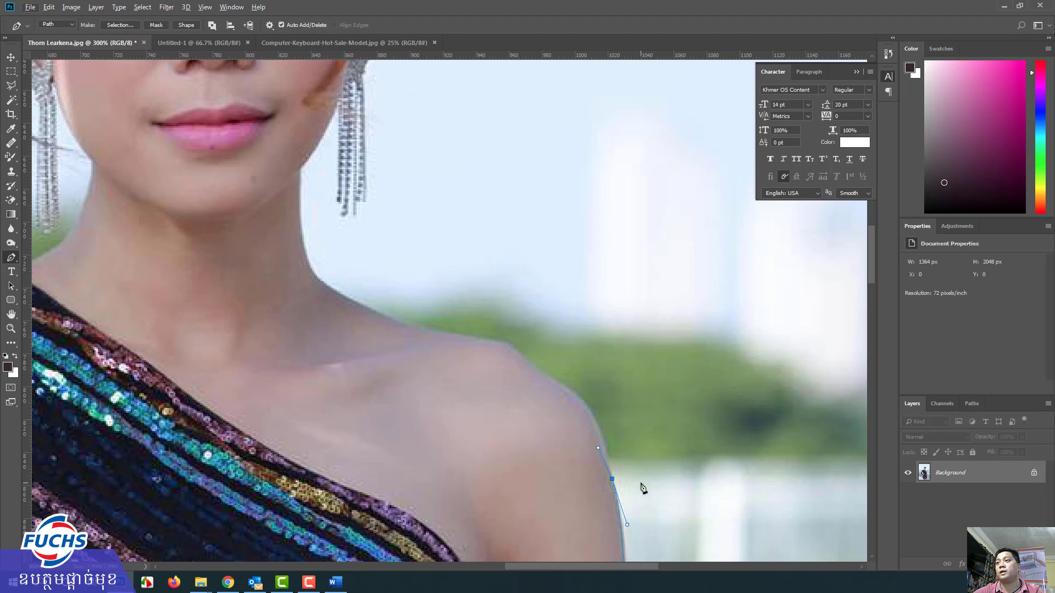
left_click_drag(598, 448, 609, 453)
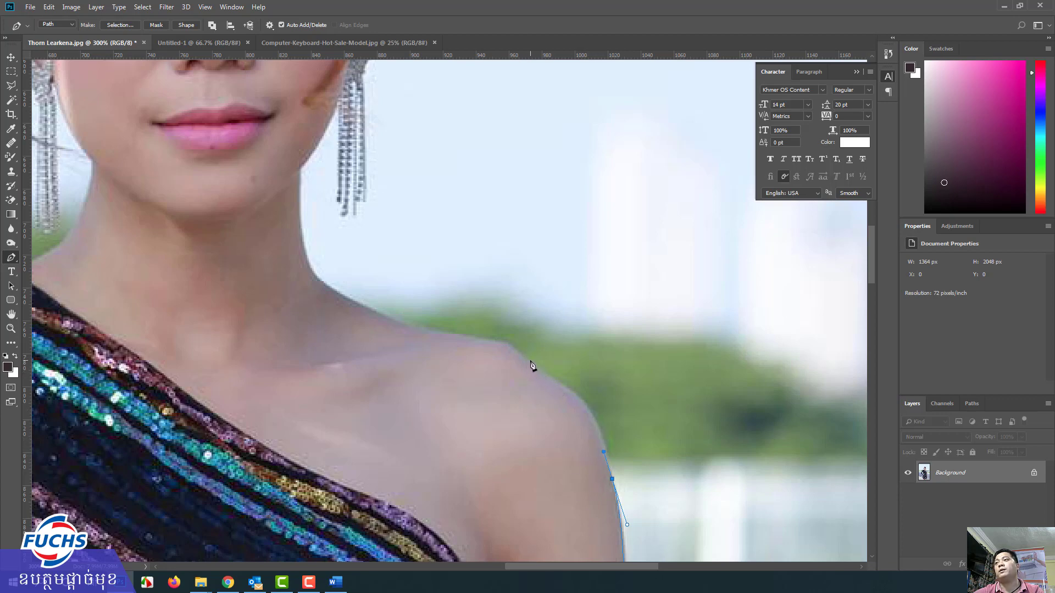
left_click_drag(531, 360, 480, 334)
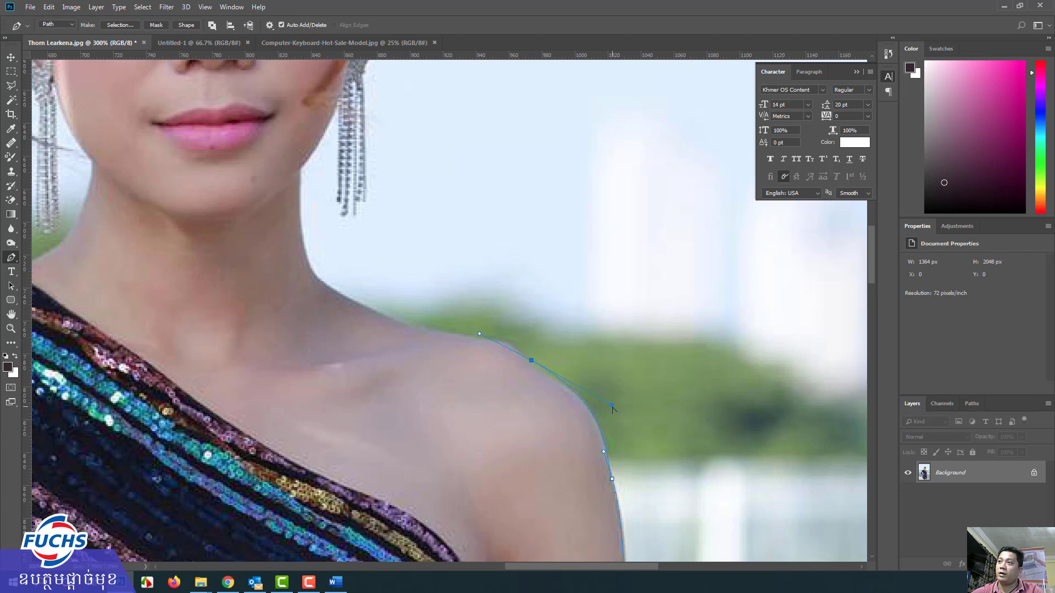
Move the upper shoulder anchor onto the skin edge and adjust the direction handles of the curve below it to follow the shoulder.
left_click_drag(584, 392, 577, 392)
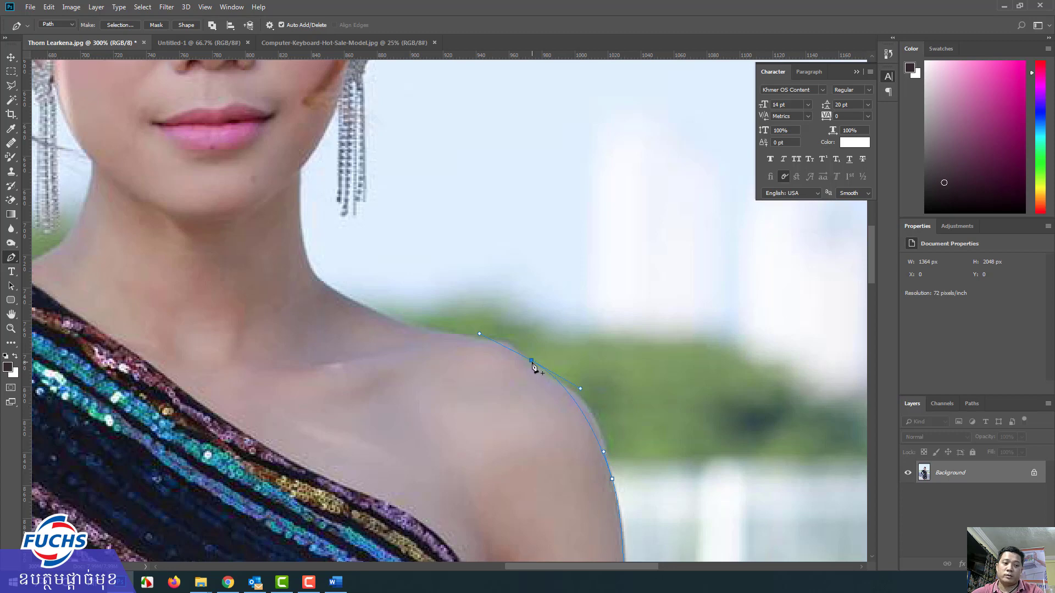
left_click_drag(531, 366, 536, 371)
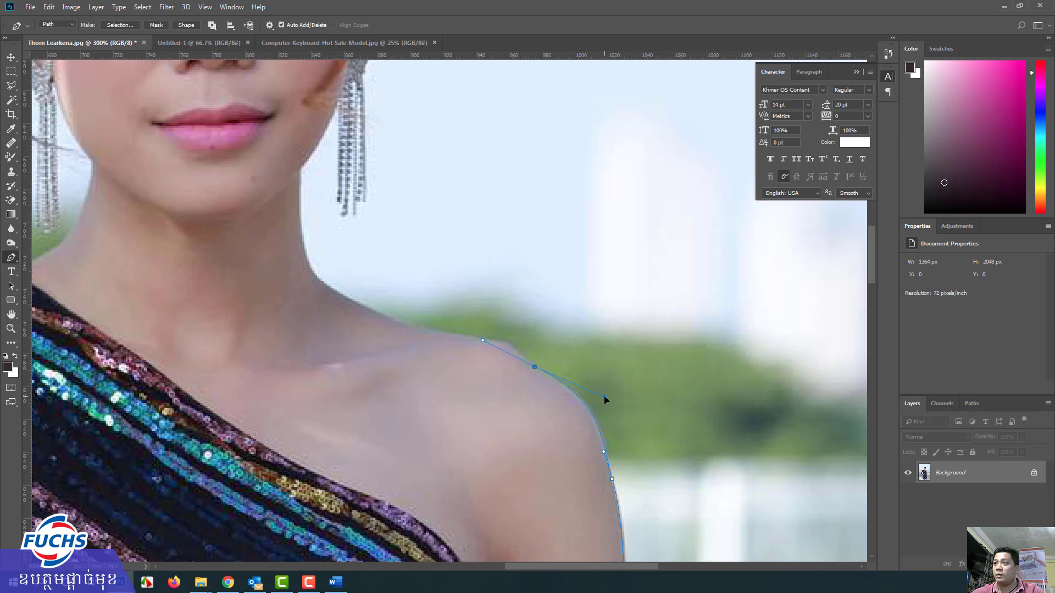
left_click(605, 451, "ctrl")
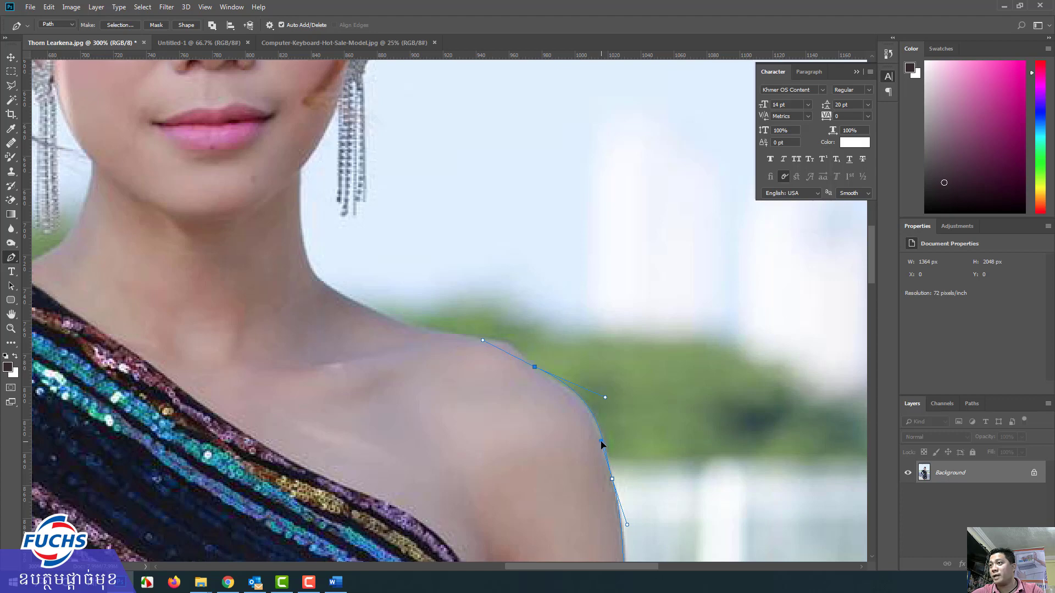
left_click(590, 415)
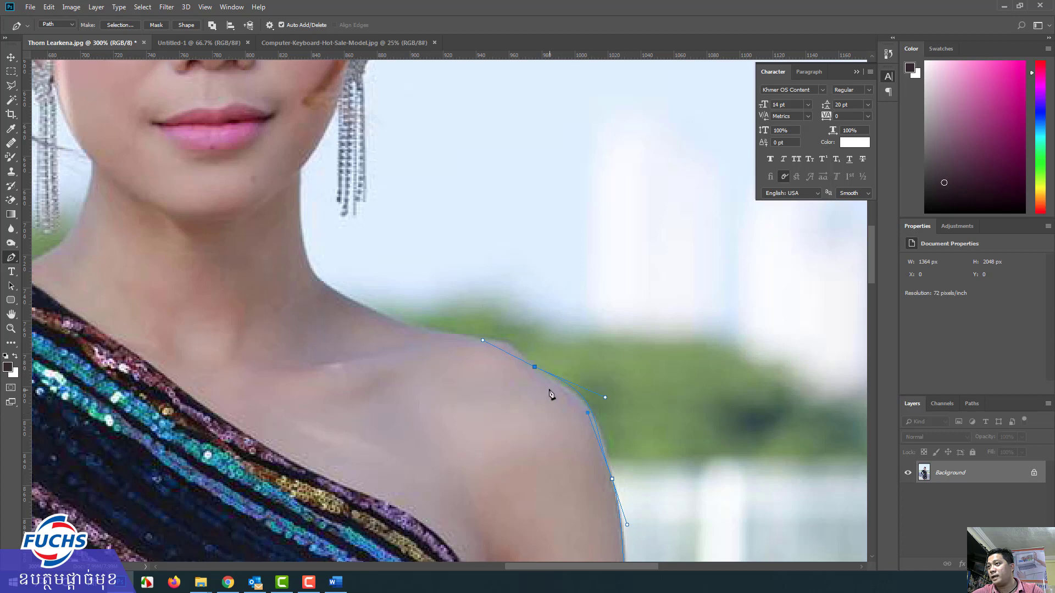
left_click_drag(605, 397, 598, 397)
left_click_drag(602, 398, 601, 401)
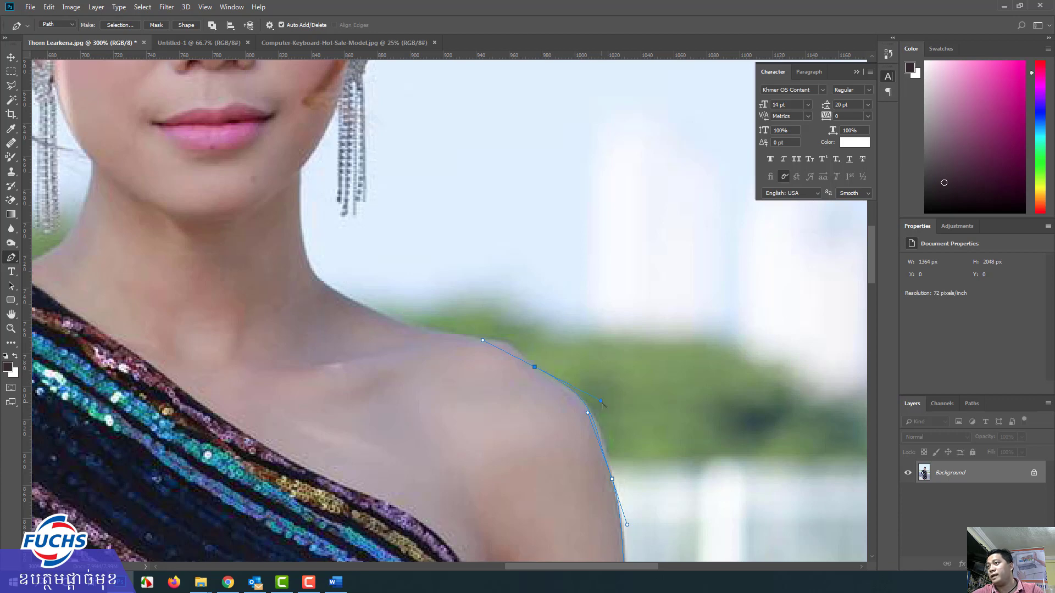
left_click_drag(597, 401, 581, 395)
left_click_drag(590, 414, 593, 411)
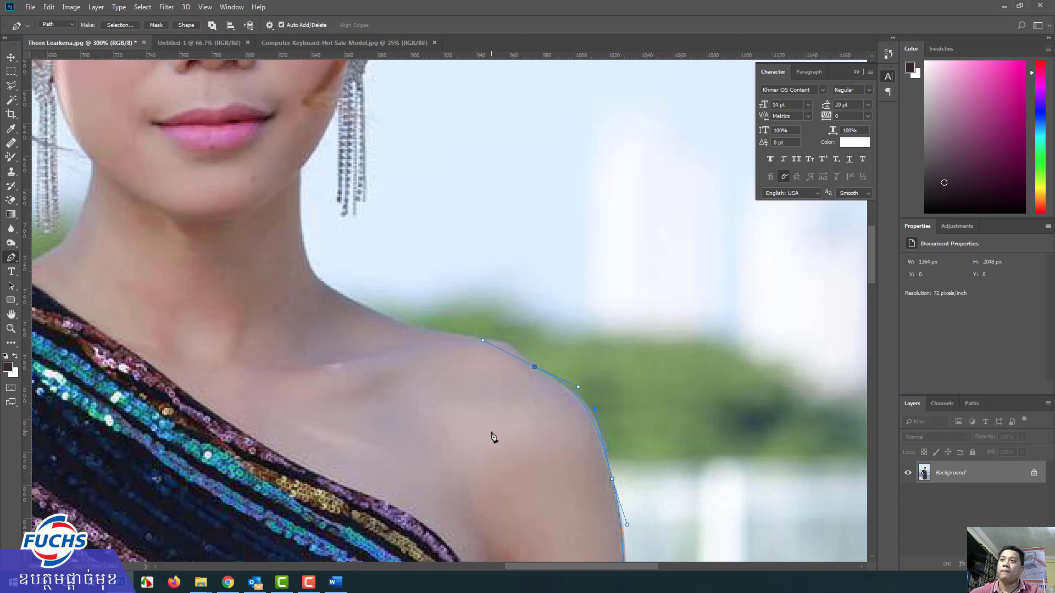
Add a curved anchor on top of the shoulder toward the neck and lengthen its outer handle to match the contour.
left_click_drag(483, 341, 410, 327)
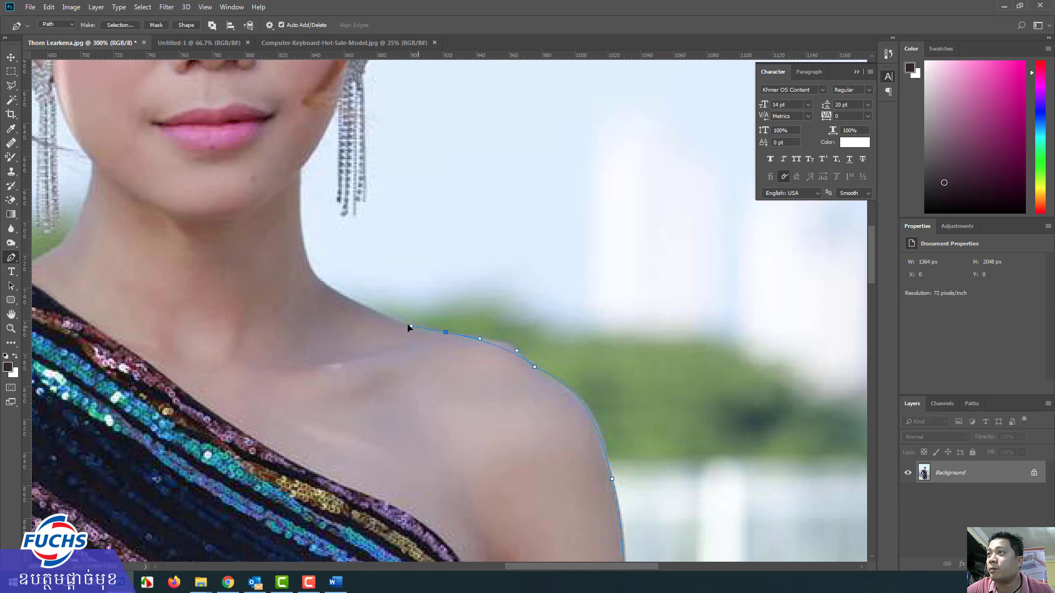
left_click_drag(484, 340, 508, 339)
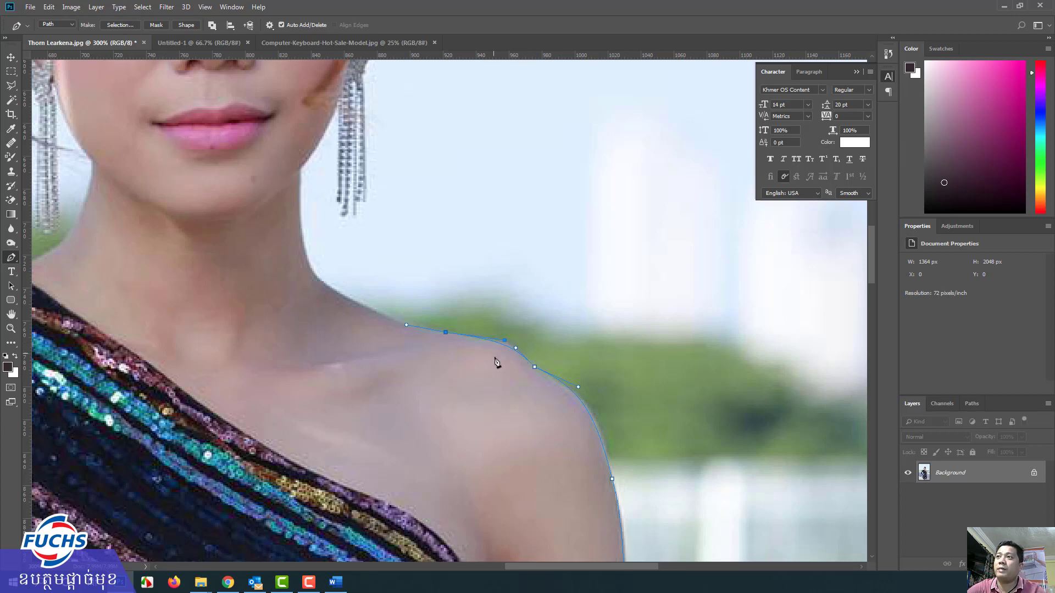
left_click_drag(437, 346, 607, 416)
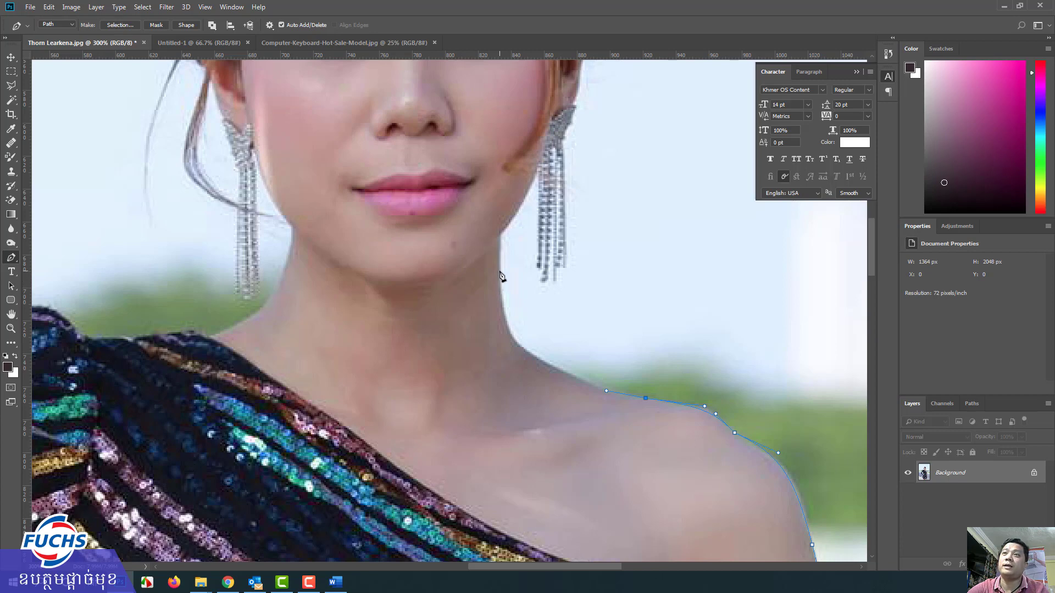
left_click_drag(499, 271, 501, 238)
left_click(497, 304)
left_click_drag(497, 306, 491, 383)
left_click_drag(607, 392, 555, 377)
key("ctrl+z")
left_click(566, 377)
mouse_move(491, 383)
left_mouse_down()
mouse_move(486, 364)
mouse_move(495, 372)
left_mouse_up()
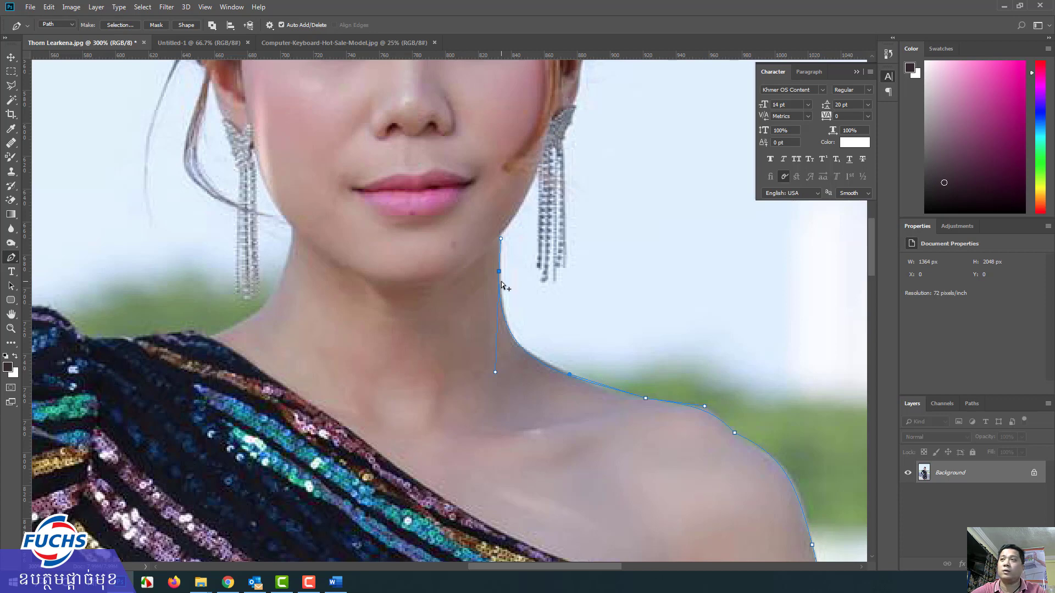
key("ctrl+z")
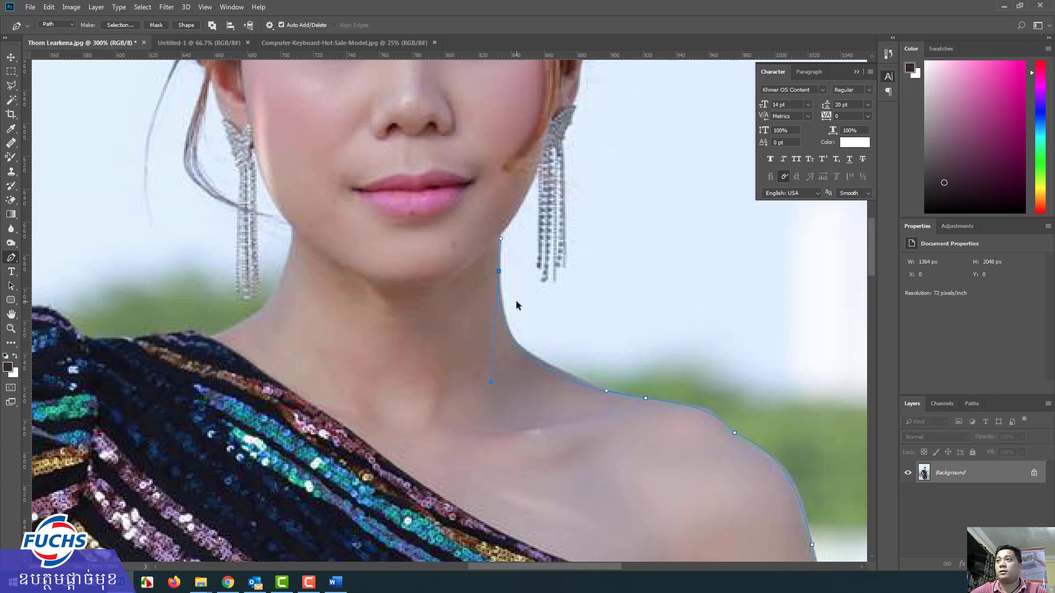
key("ctrl+z")
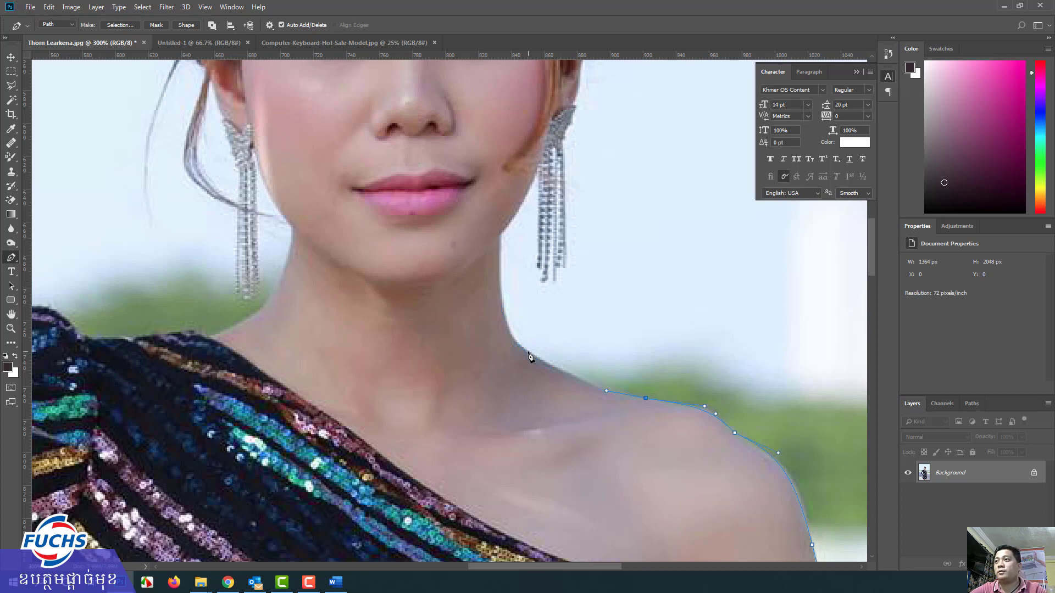
Add curved anchors at the base of the neck and on its side below the jaw, shortening the last anchor's upper handle.
mouse_move(515, 342)
left_mouse_down()
mouse_move(501, 319)
mouse_move(507, 329)
left_mouse_up()
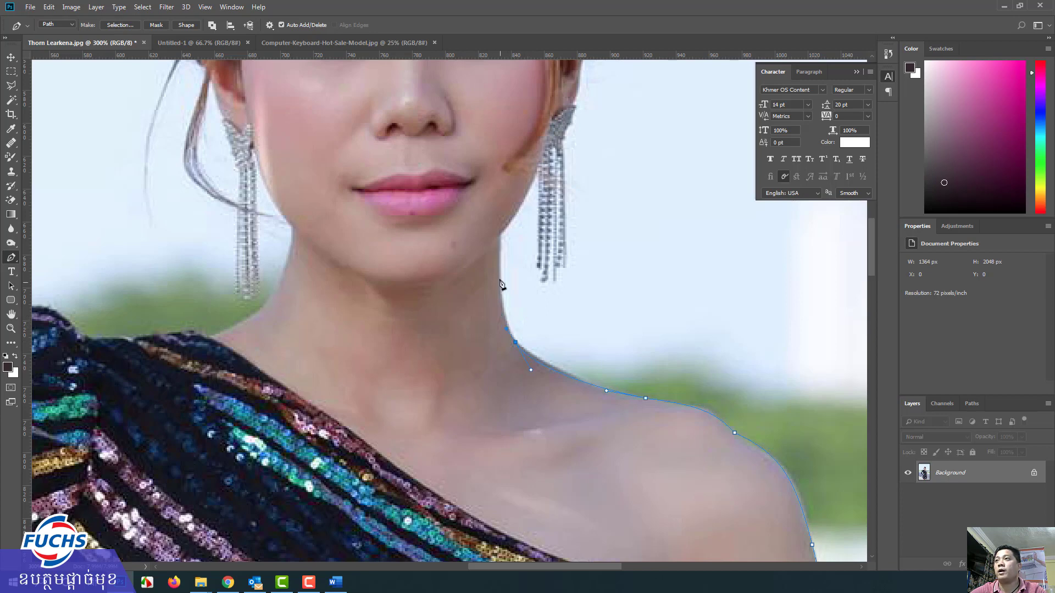
left_click_drag(499, 263, 501, 234)
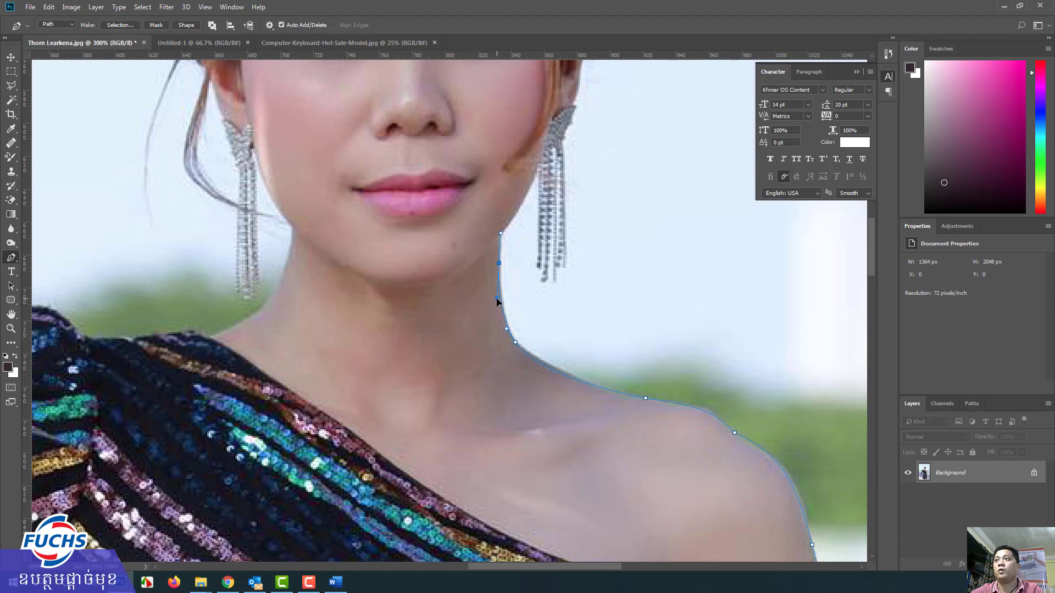
left_click_drag(527, 289, 480, 393)
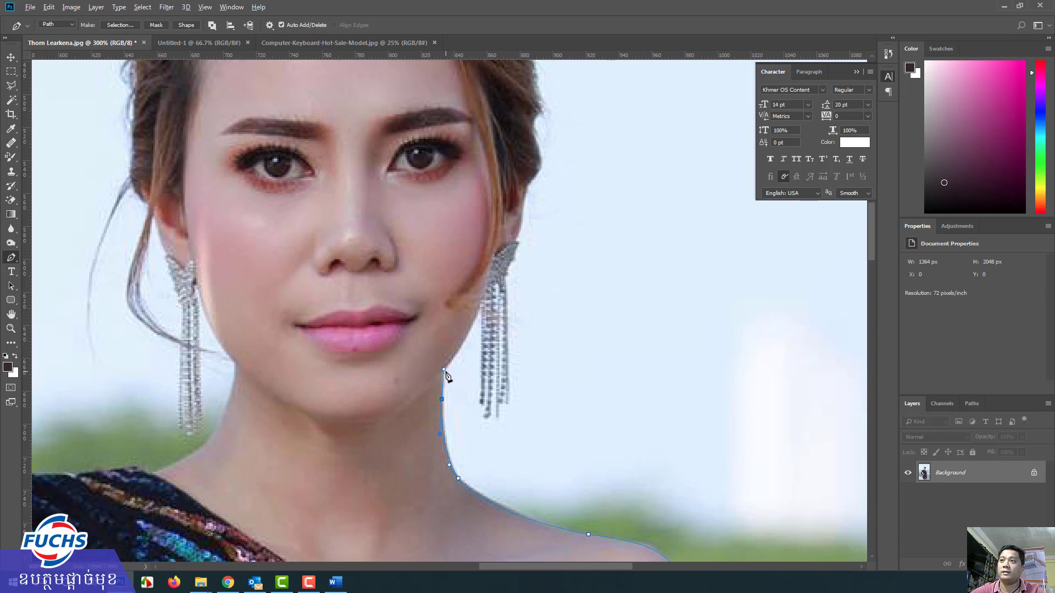
left_click_drag(444, 370, 445, 382)
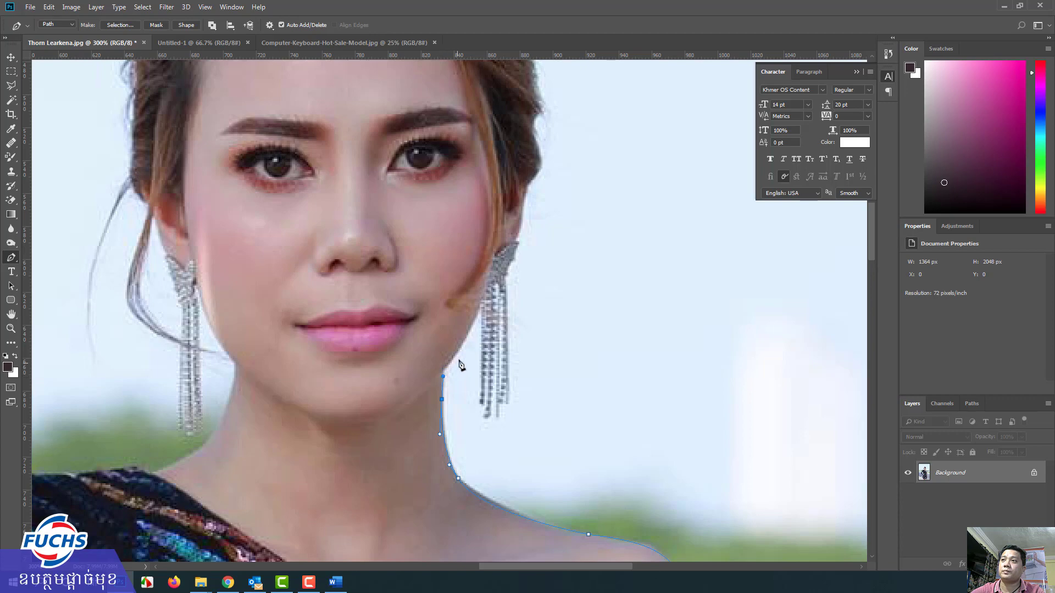
Add a curved anchor on the jawline near the earring and adjust the handles so the path follows the corner between neck and jaw.
left_click_drag(469, 328, 476, 328)
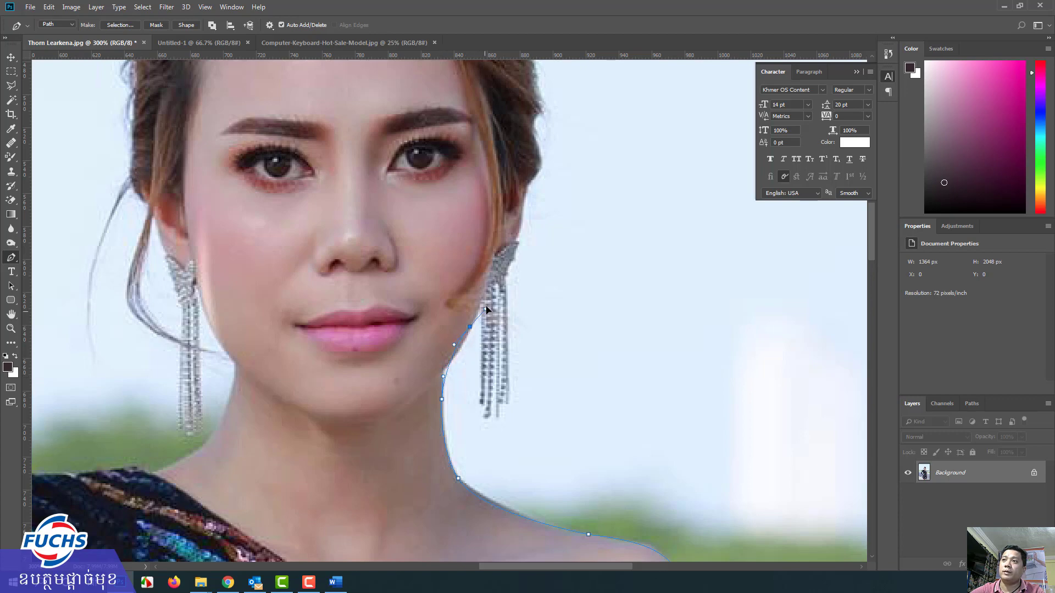
left_click(492, 291)
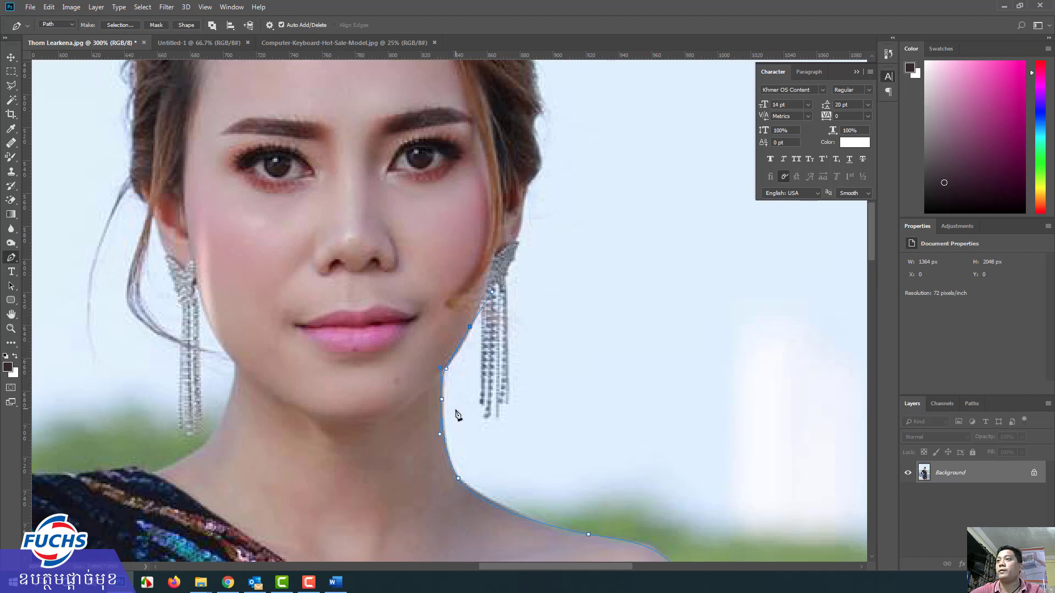
left_click(440, 368)
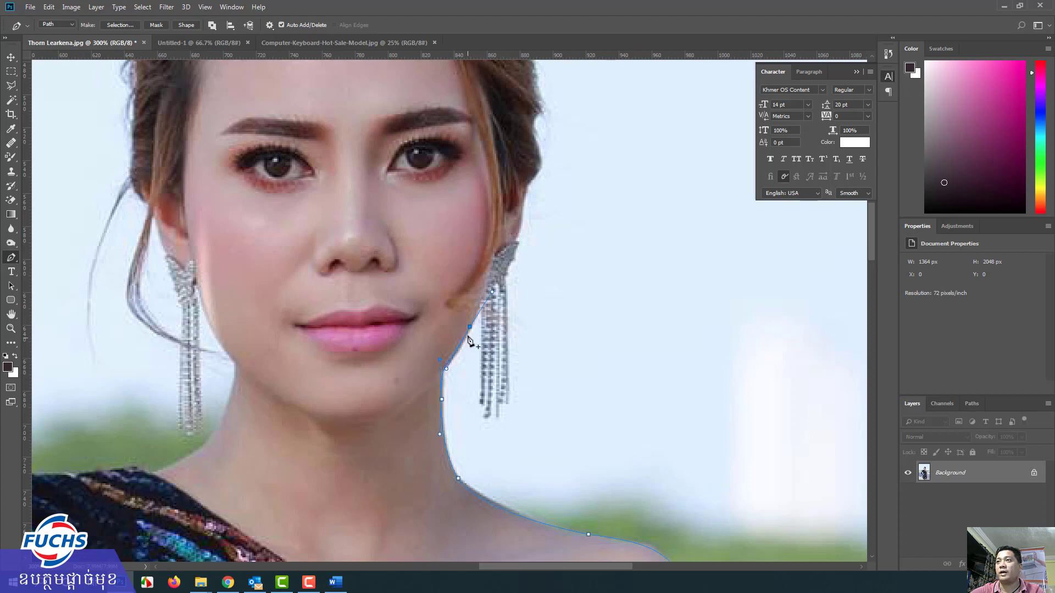
left_click_drag(448, 371, 448, 371)
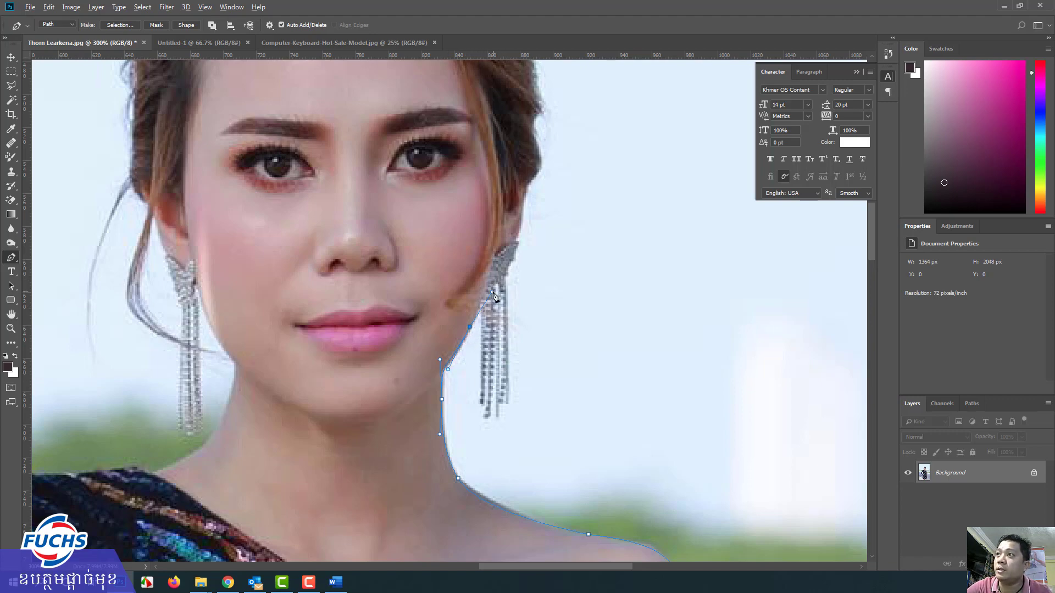
left_click(475, 318)
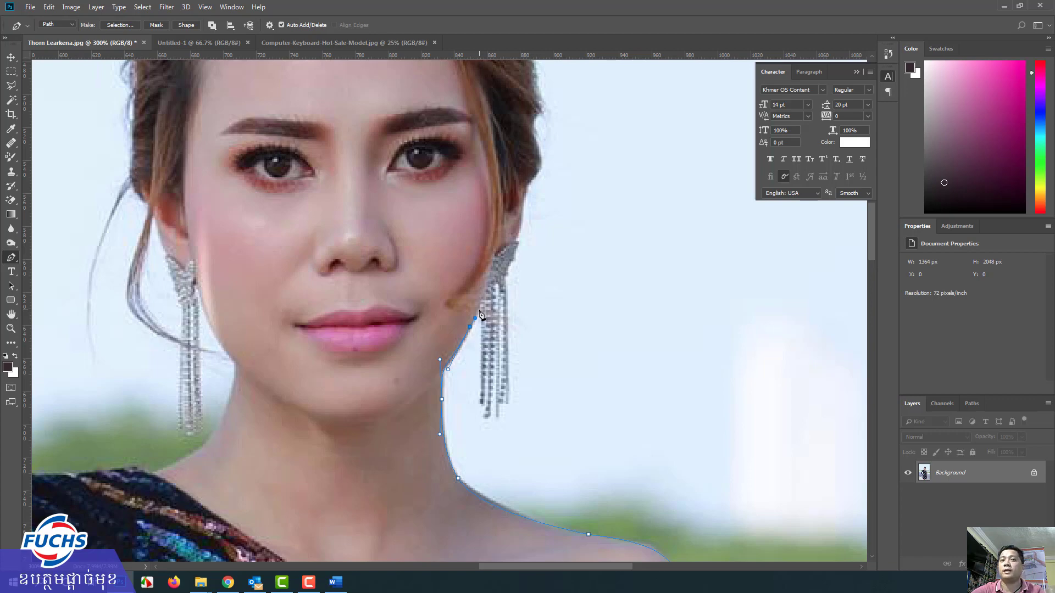
Continue the path with corner anchors down the earring's inner edge and around the ends of its hanging strands to the outer corner.
left_click(480, 311)
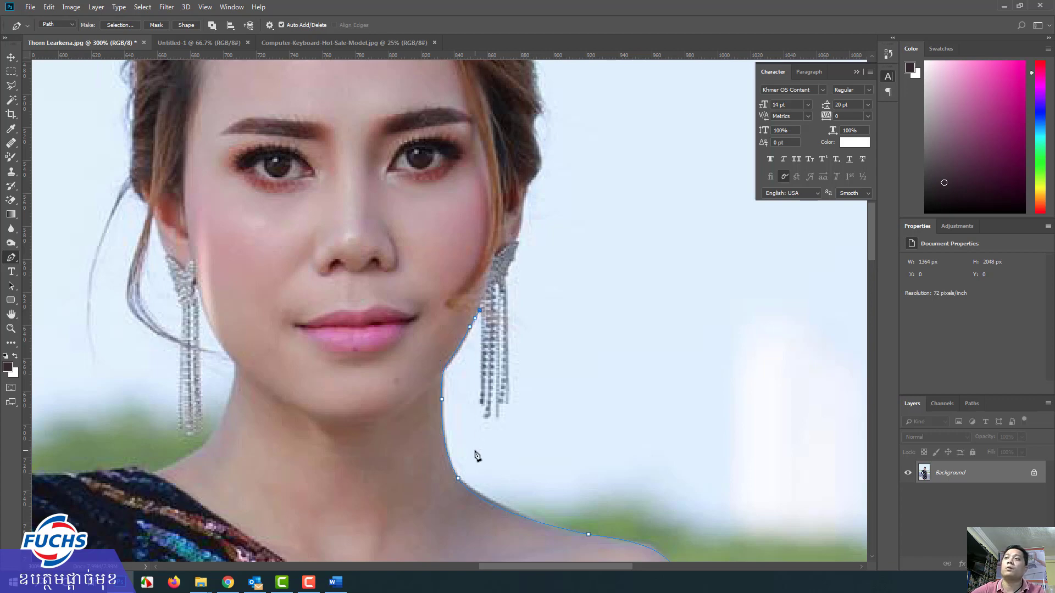
left_click(481, 402)
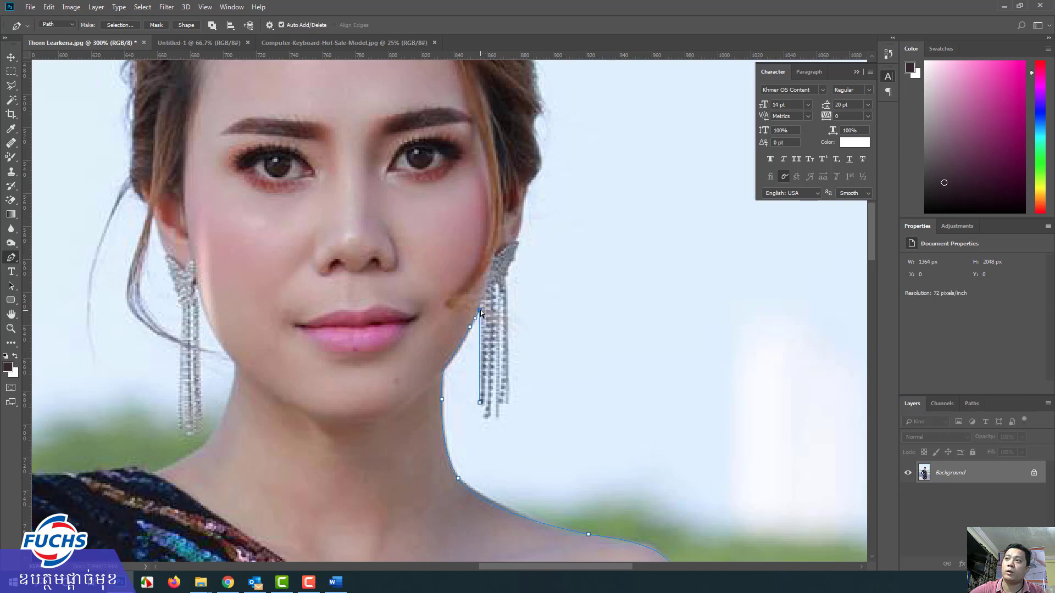
left_click_drag(481, 310, 483, 310)
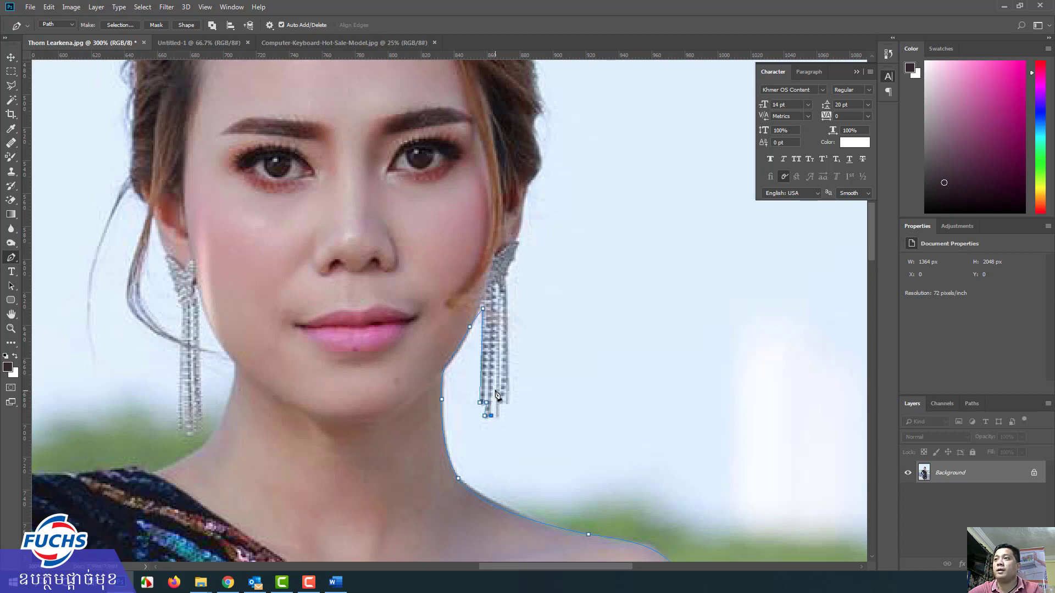
left_click(492, 393)
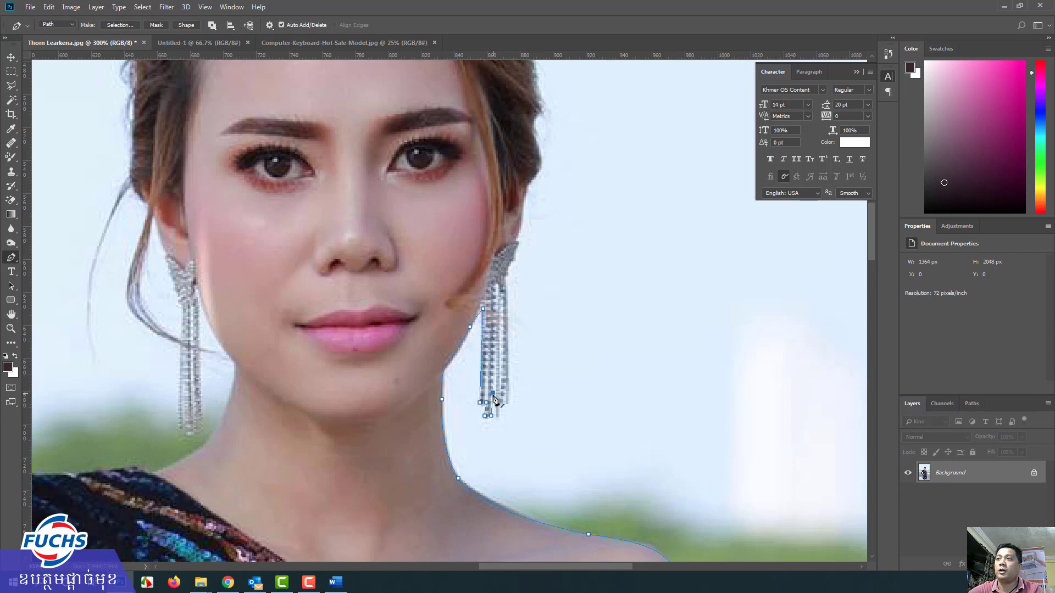
left_click(495, 396)
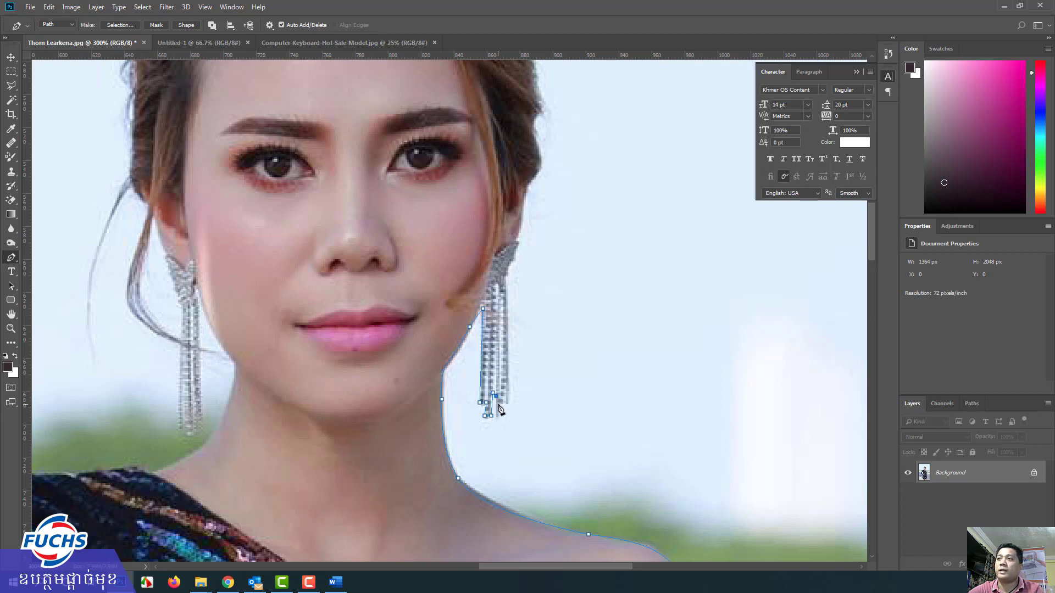
left_click(497, 402)
left_click(508, 402)
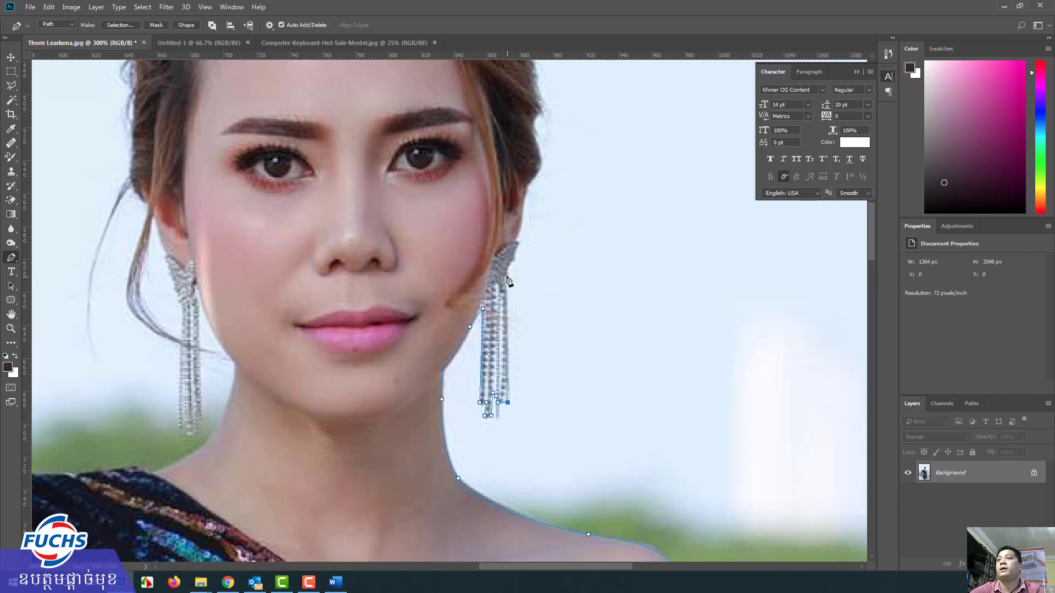
Trace up the earring's outer edge with a curved anchor, adjust its upper handle, and add a curved anchor on the ear's outer edge.
left_click_drag(505, 273, 507, 252)
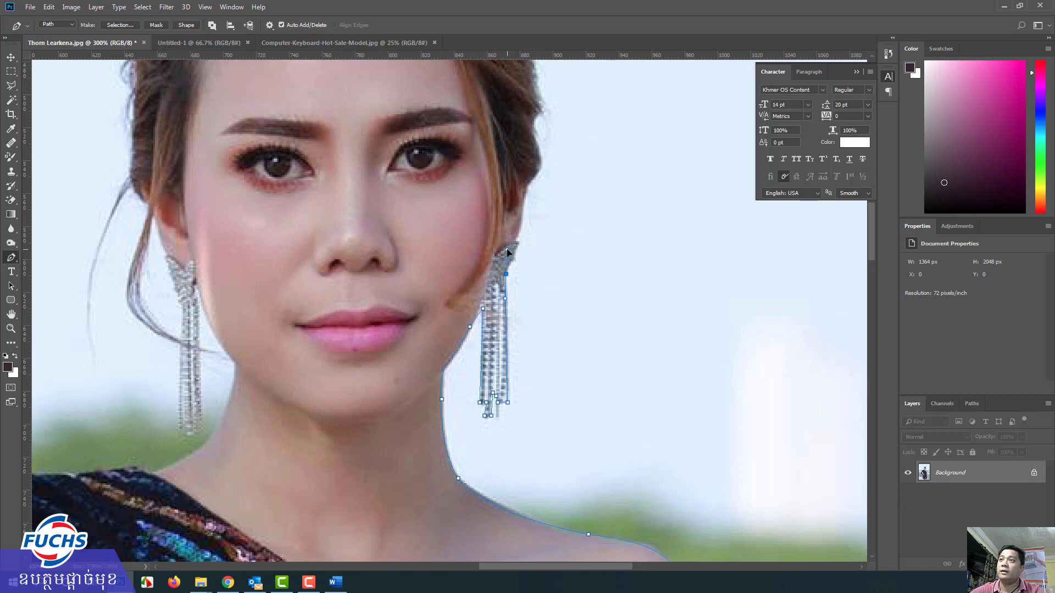
left_click_drag(508, 252, 512, 266)
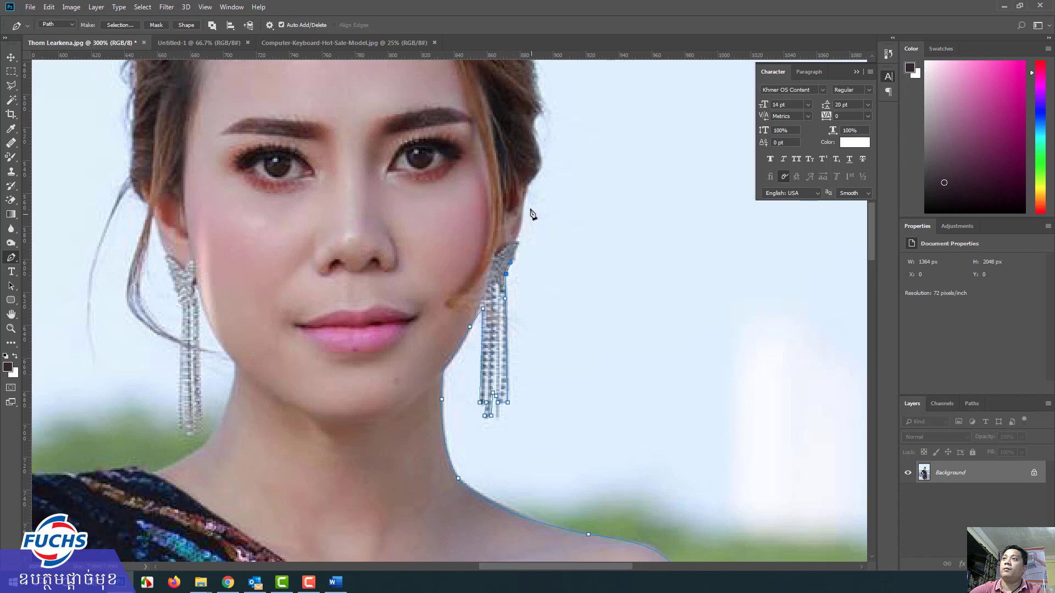
left_click_drag(525, 196, 522, 172)
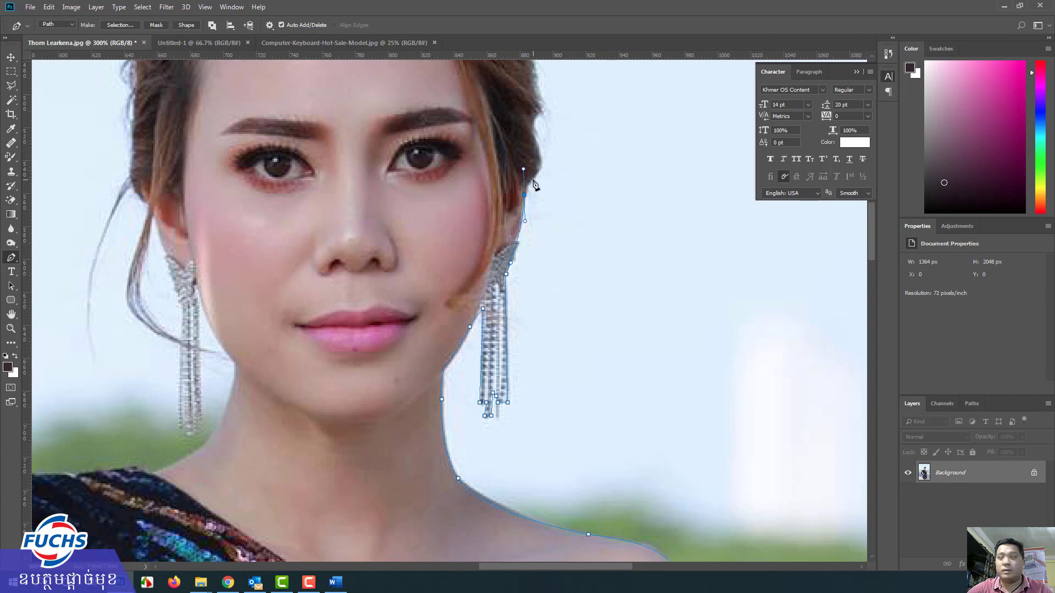
Add two curved anchors along the hair's outer edge above the ear and adjust the handles to follow the bulge and notch.
left_click_drag(527, 171, 509, 416)
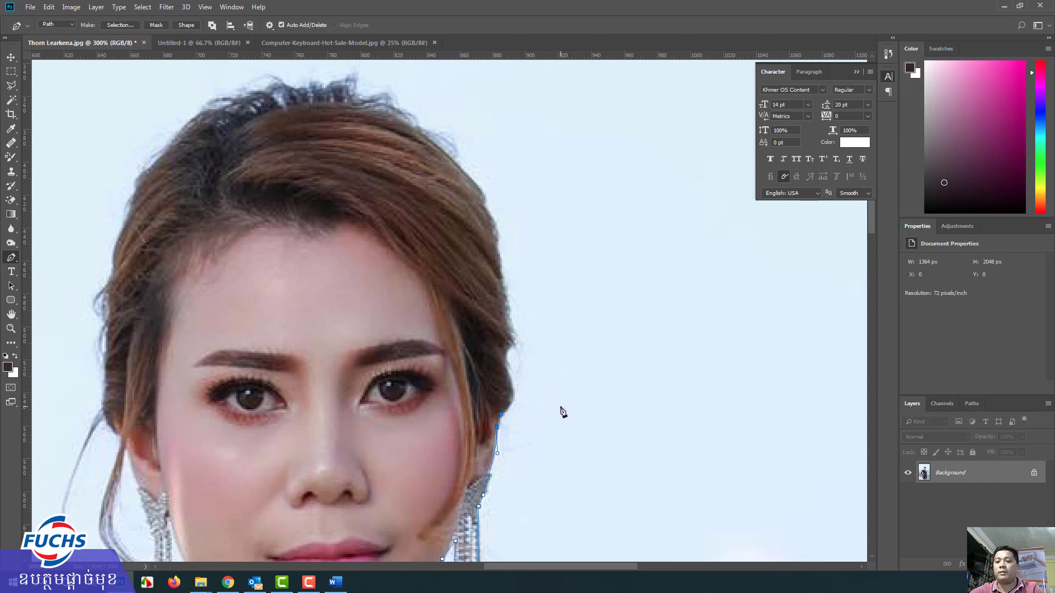
scroll(561, 411, "up", 1)
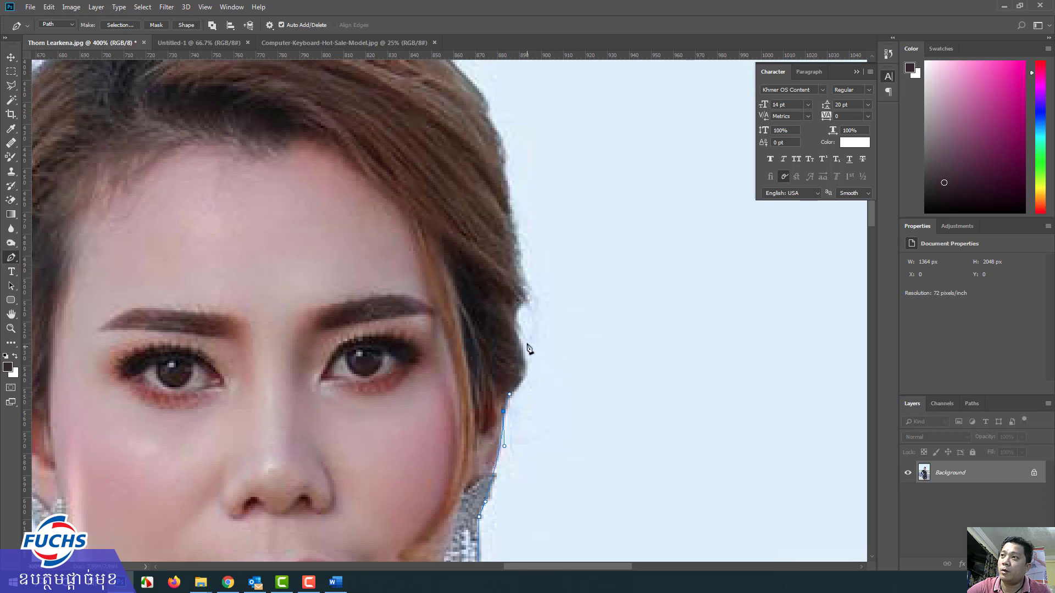
left_click_drag(514, 323, 501, 291)
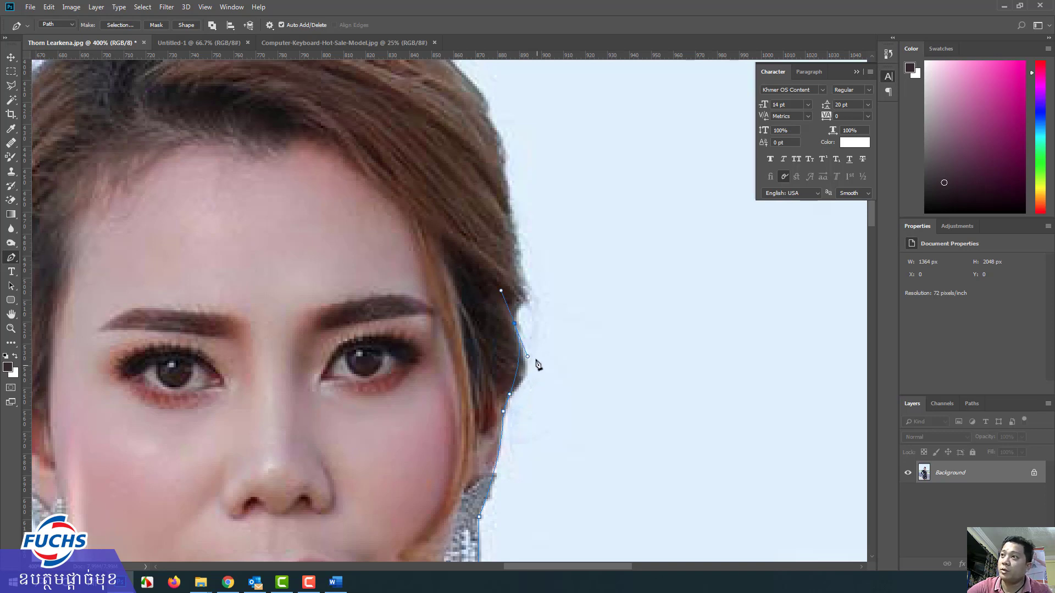
left_click_drag(527, 358, 514, 380)
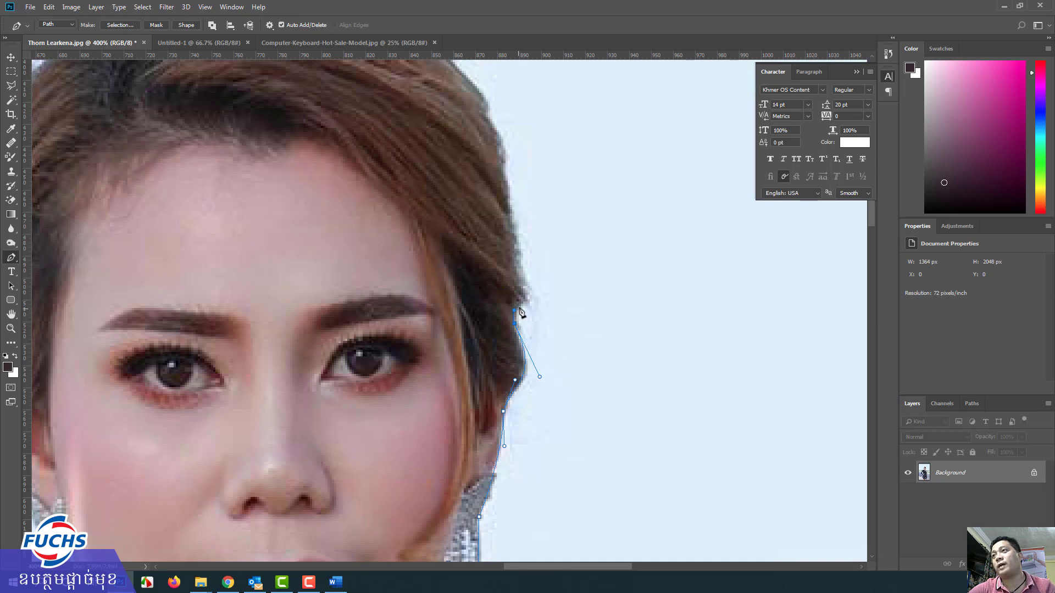
left_click_drag(520, 264, 533, 304)
left_click(514, 310)
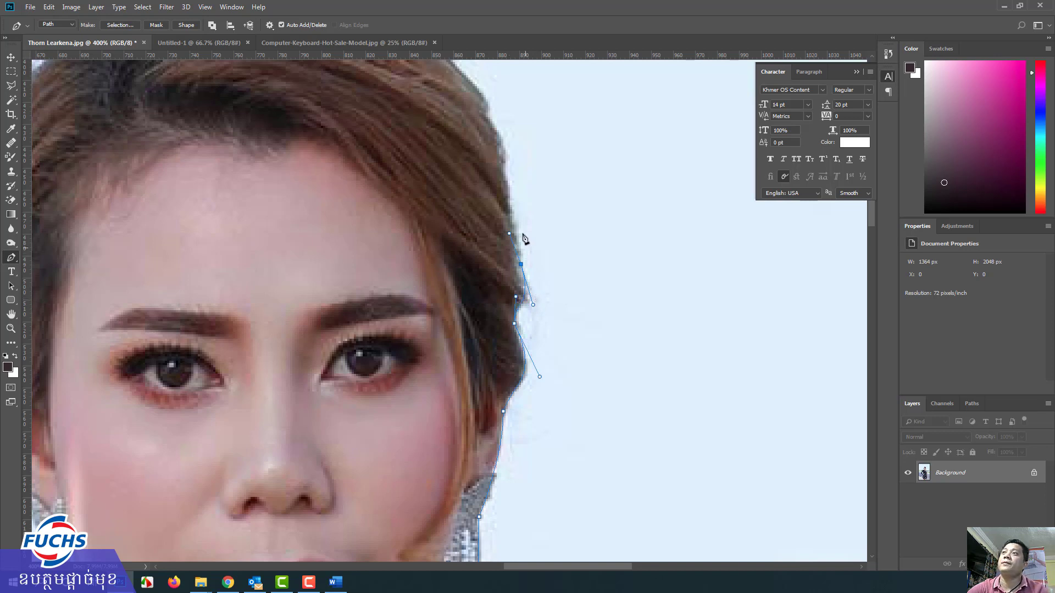
Continue the path up the hair's outer edge, add a curved anchor on the crown and extend its handle along the hair's slope.
left_click_drag(520, 191, 495, 311)
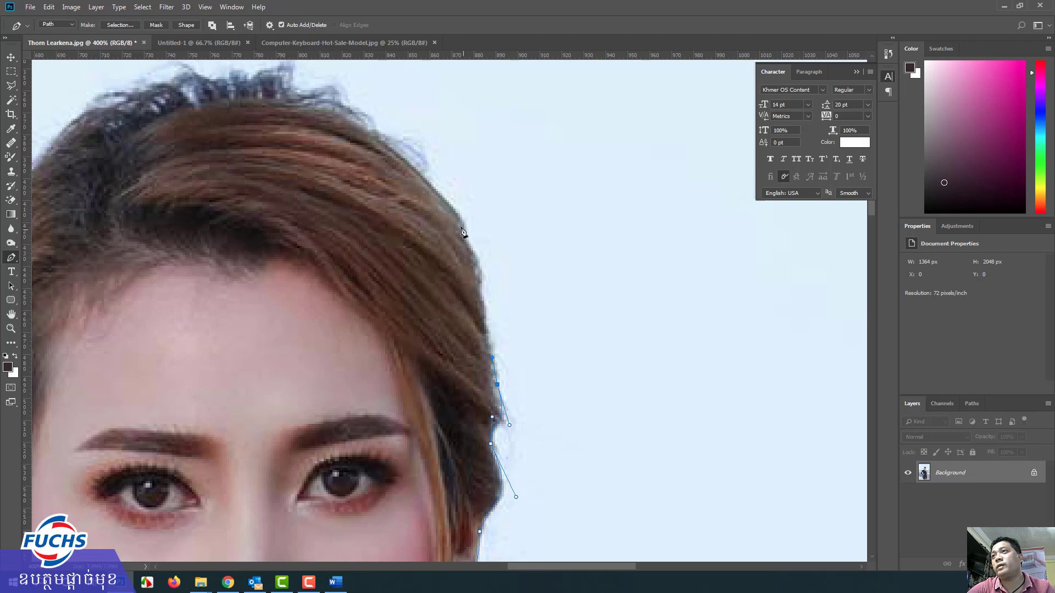
left_click_drag(440, 195, 537, 358)
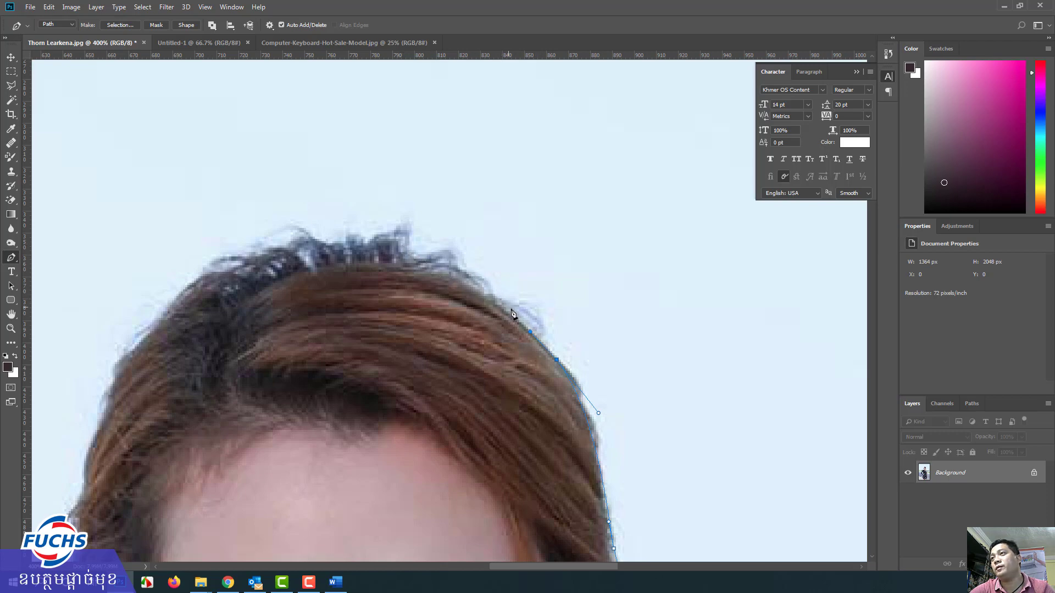
left_click_drag(376, 235, 328, 226)
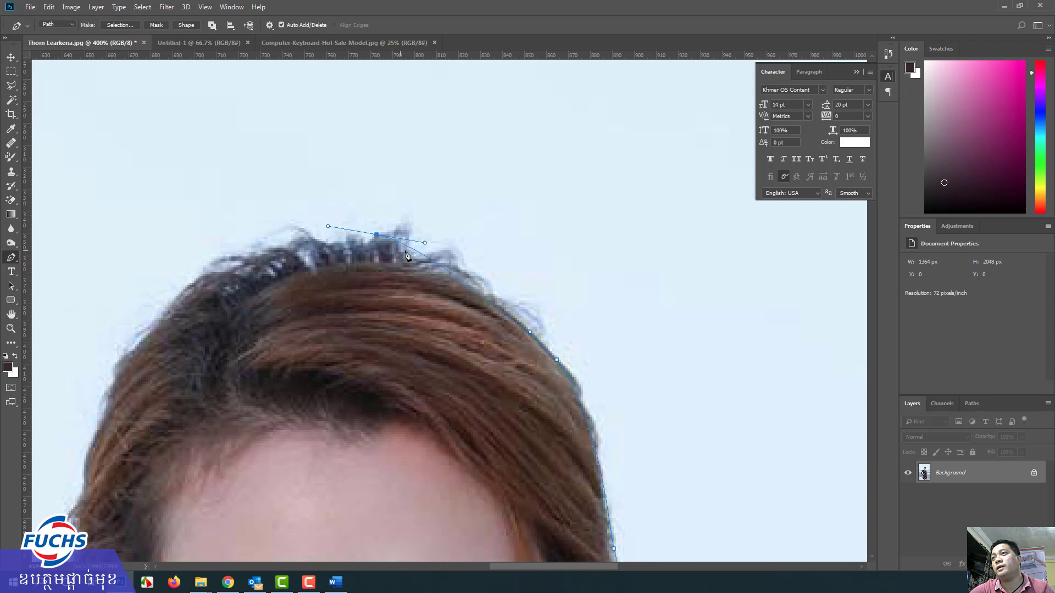
left_click_drag(424, 243, 470, 264)
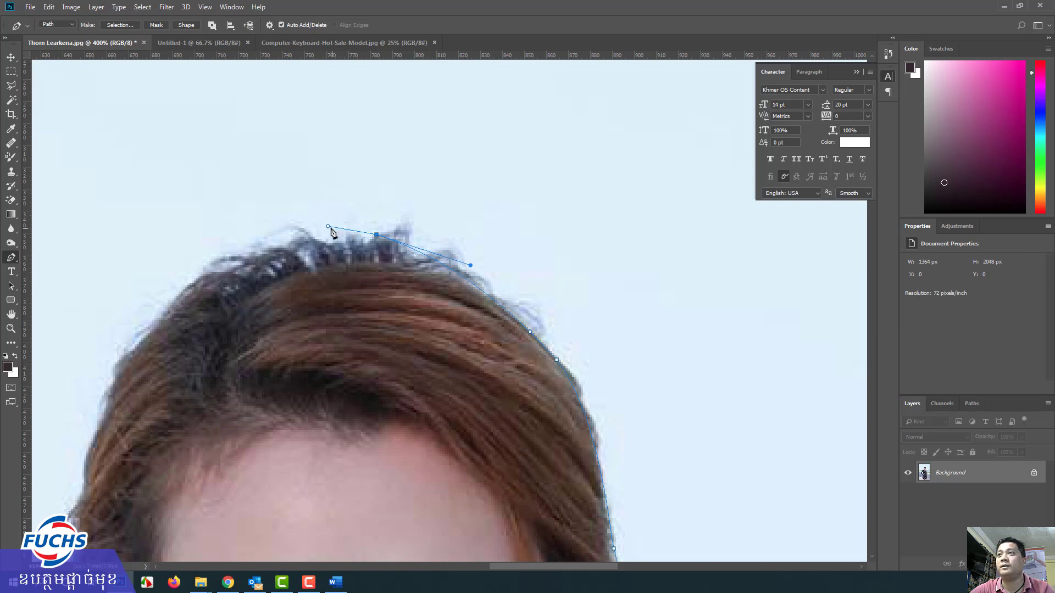
left_click_drag(328, 226, 364, 237)
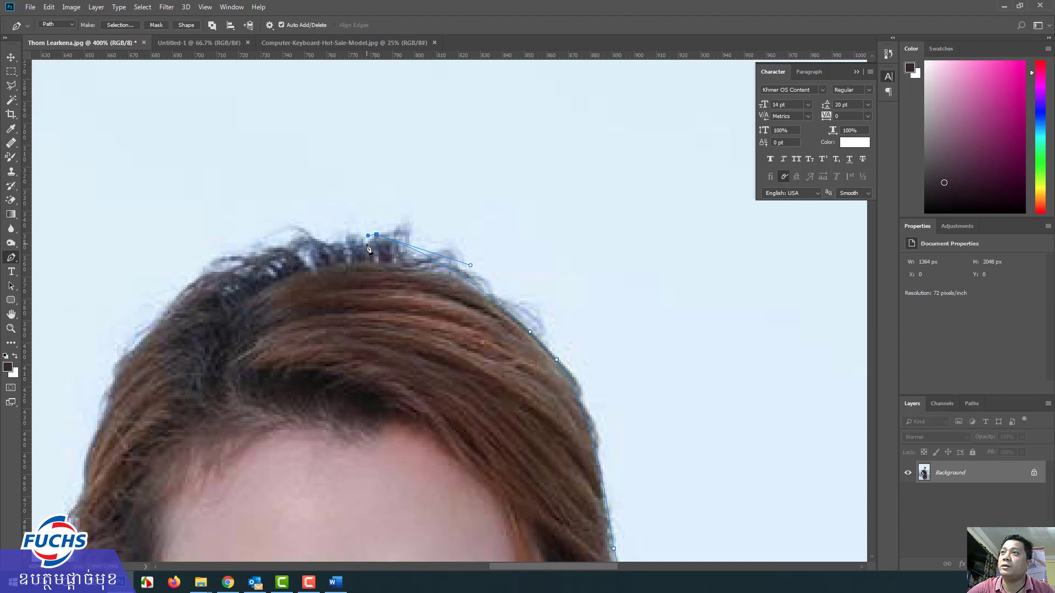
left_click(350, 239)
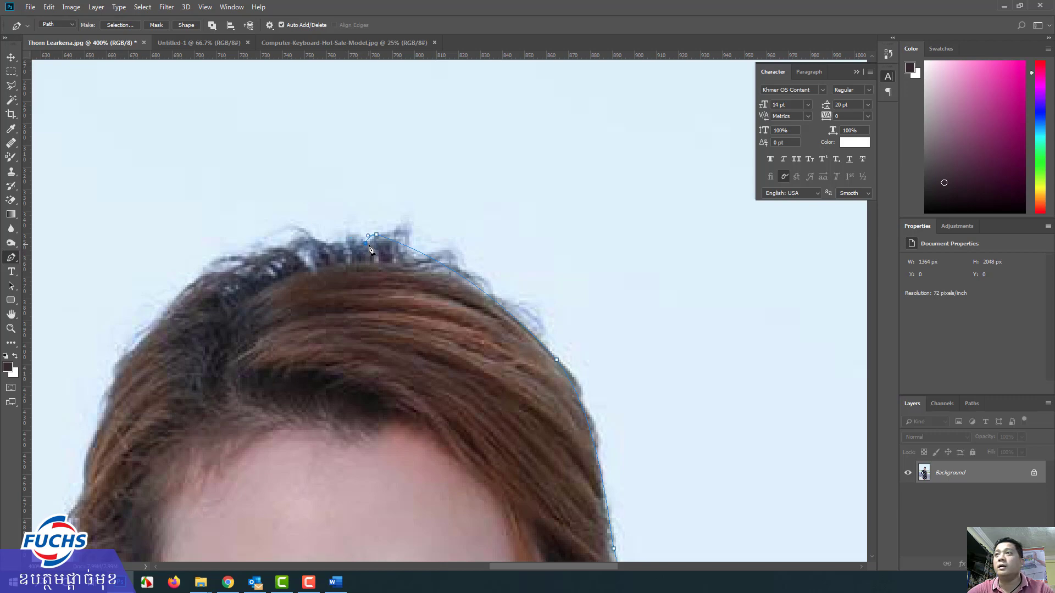
key("ctrl+alt+z")
key("ctrl+alt+z")
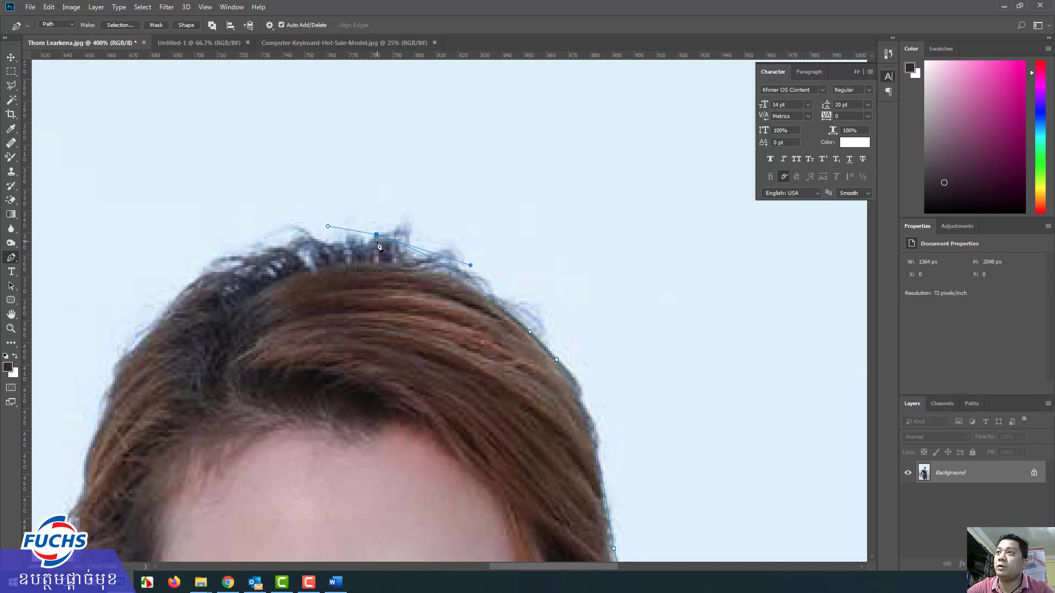
Lower the crown anchor slightly, add a curved anchor on the opposite side of the head and adjust both anchors' handles to follow the hairline.
left_click_drag(376, 237, 383, 246)
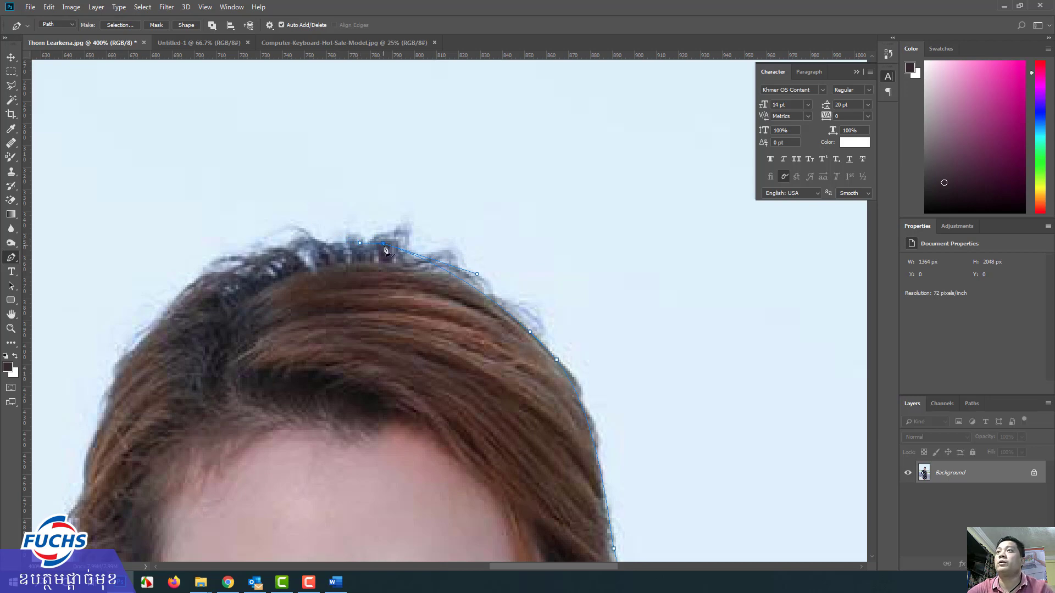
left_click_drag(122, 356, 93, 415)
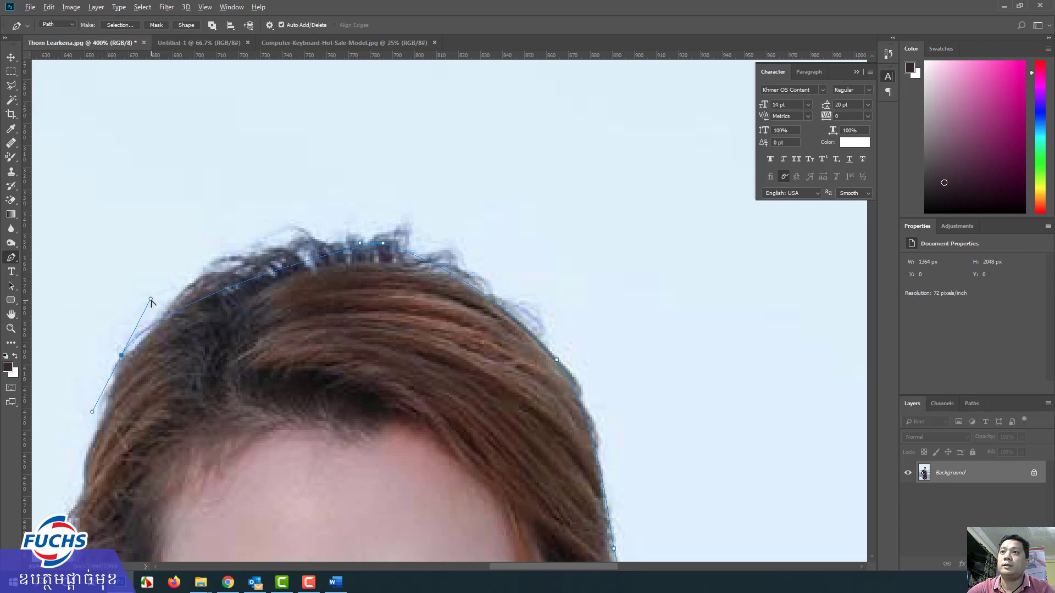
left_click_drag(150, 298, 213, 228)
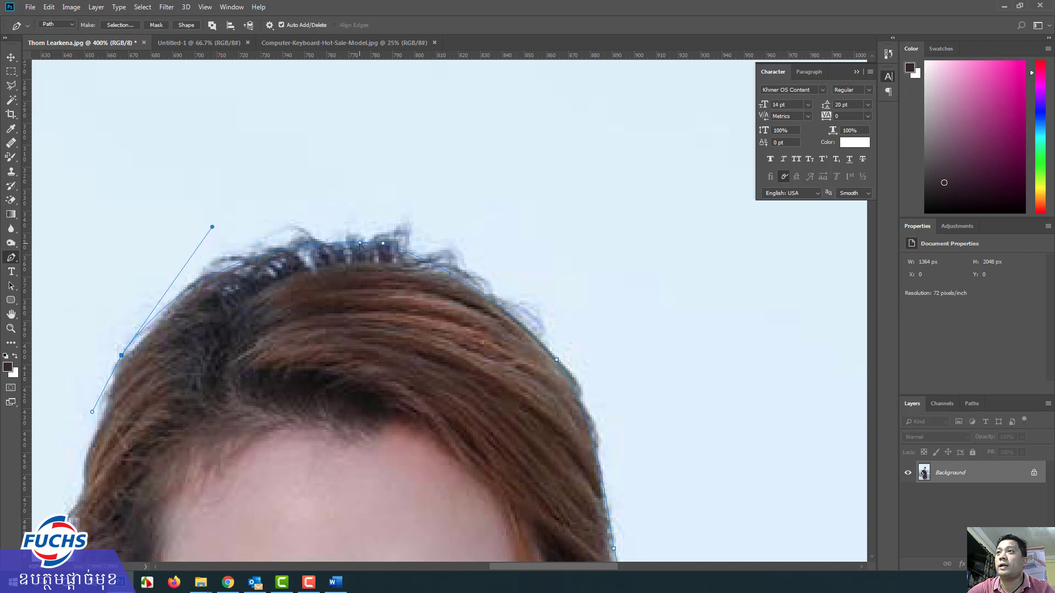
mouse_move(354, 241)
left_mouse_down()
mouse_move(343, 239)
mouse_move(362, 243)
left_mouse_up()
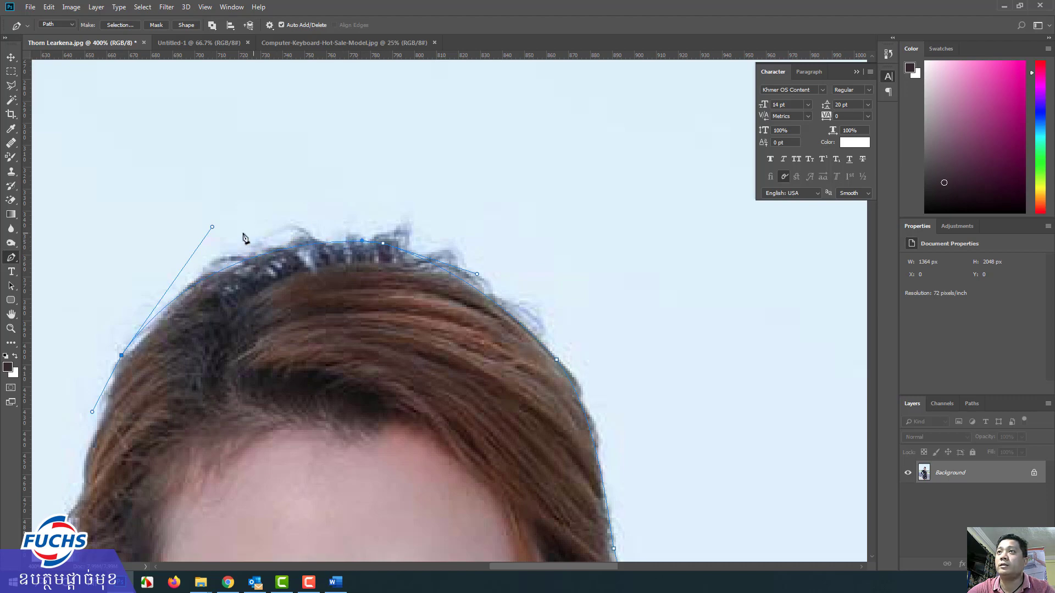
left_click_drag(210, 227, 193, 241)
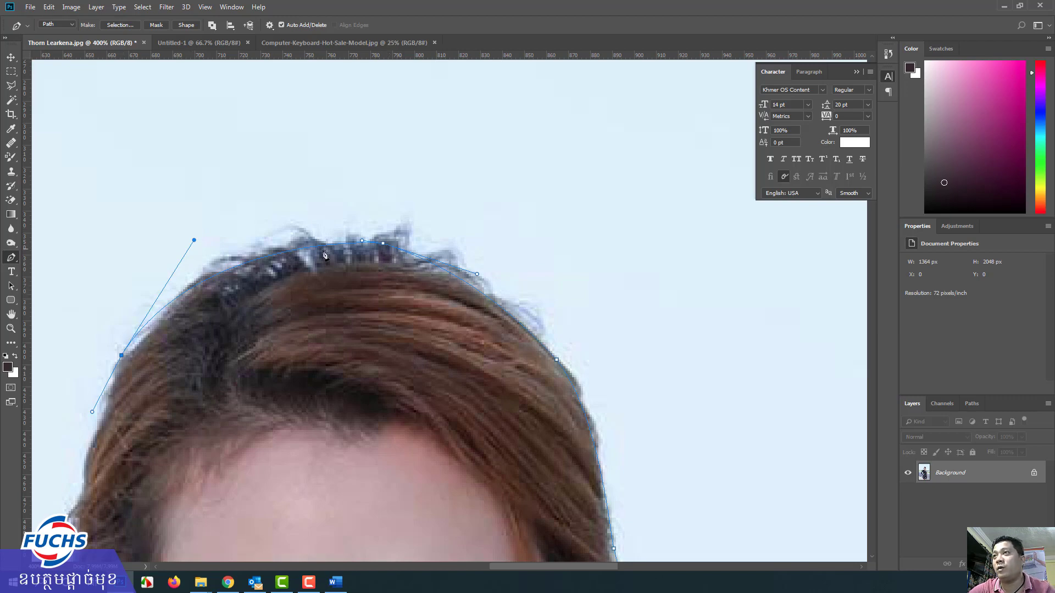
left_click_drag(477, 274, 467, 263)
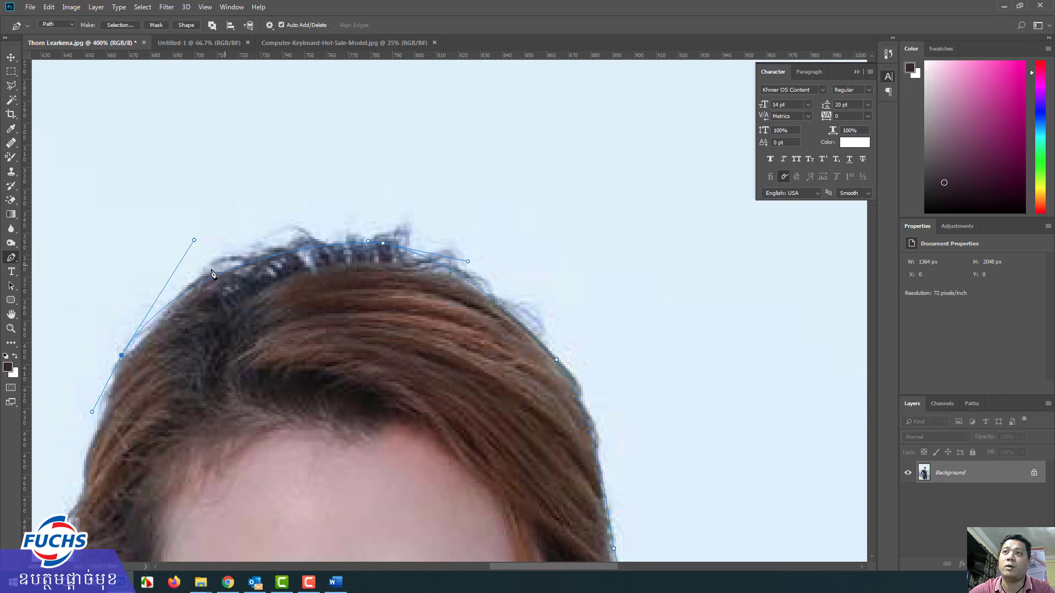
left_click_drag(123, 359, 114, 372)
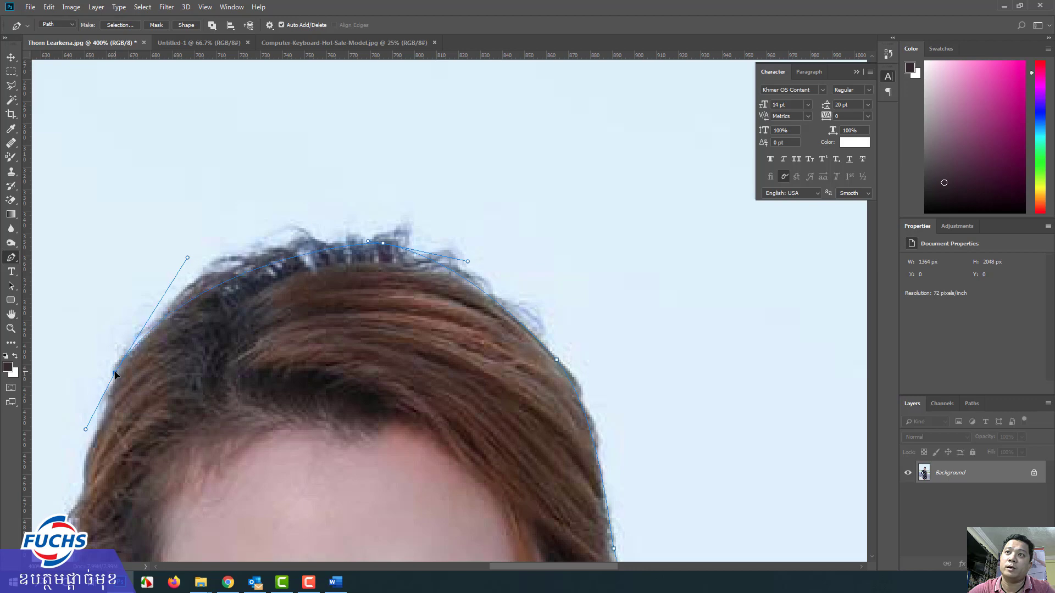
left_click_drag(191, 258, 203, 229)
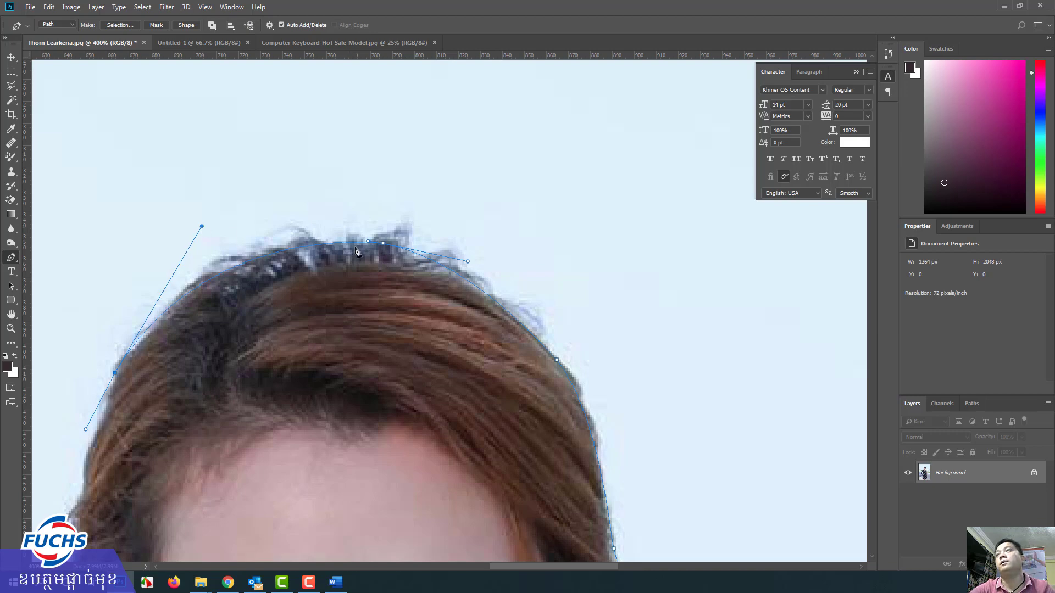
Shorten the last anchor's lower handle and trace down the hair's side and the ear with curved anchors to the earring's upper edge.
left_click_drag(309, 358, 458, 212)
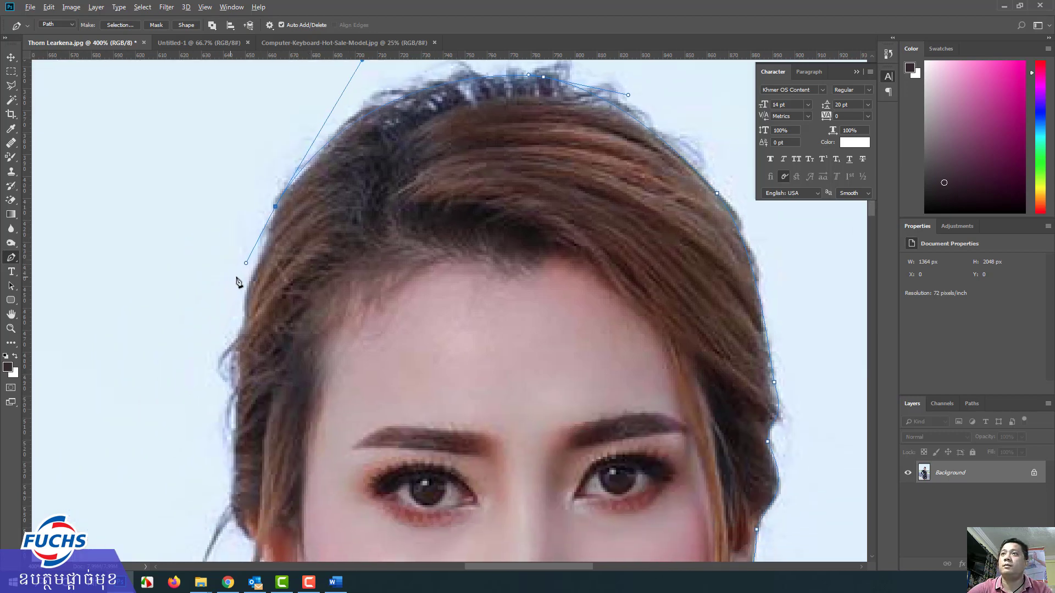
left_click_drag(246, 263, 267, 237)
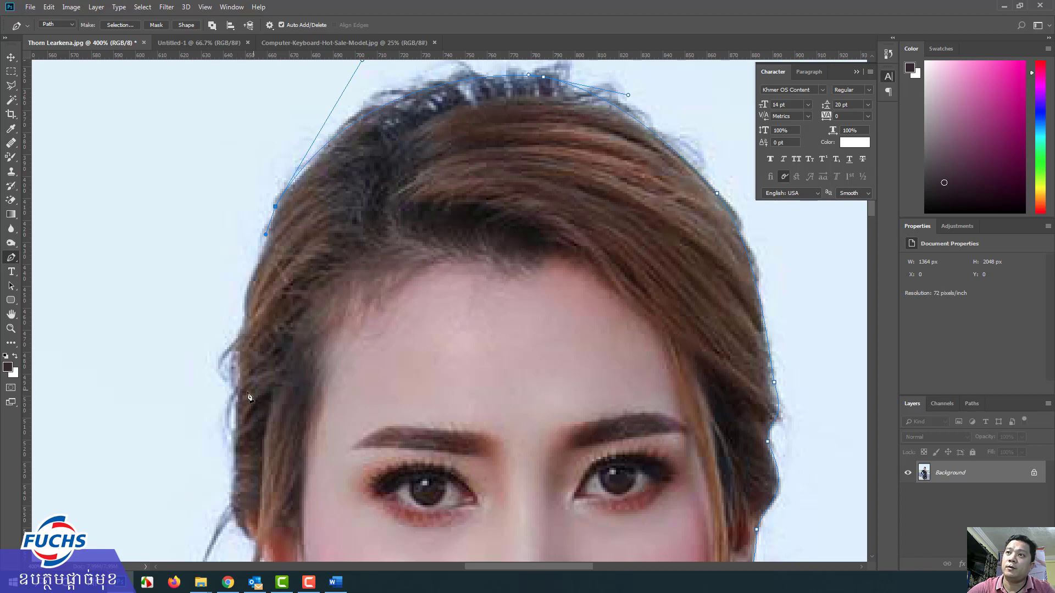
left_click_drag(237, 393, 238, 478)
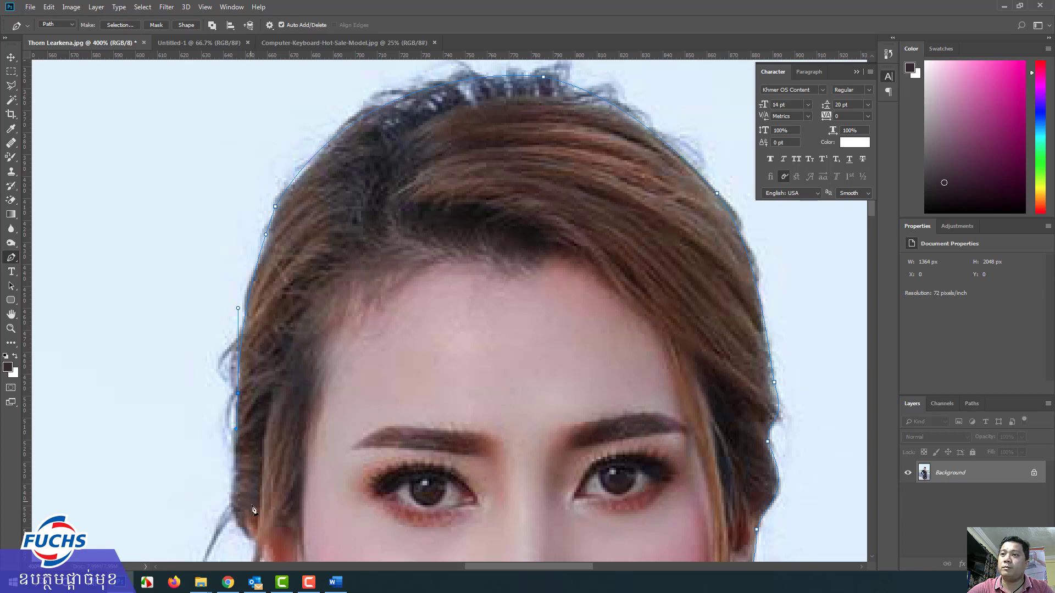
left_click_drag(266, 499, 269, 349)
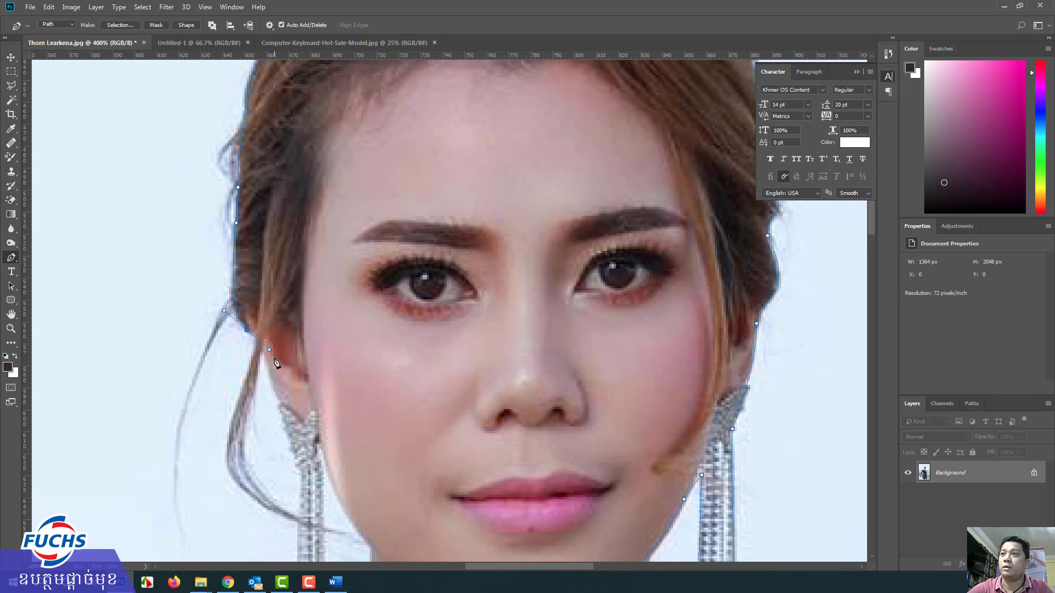
left_click_drag(278, 400, 281, 412)
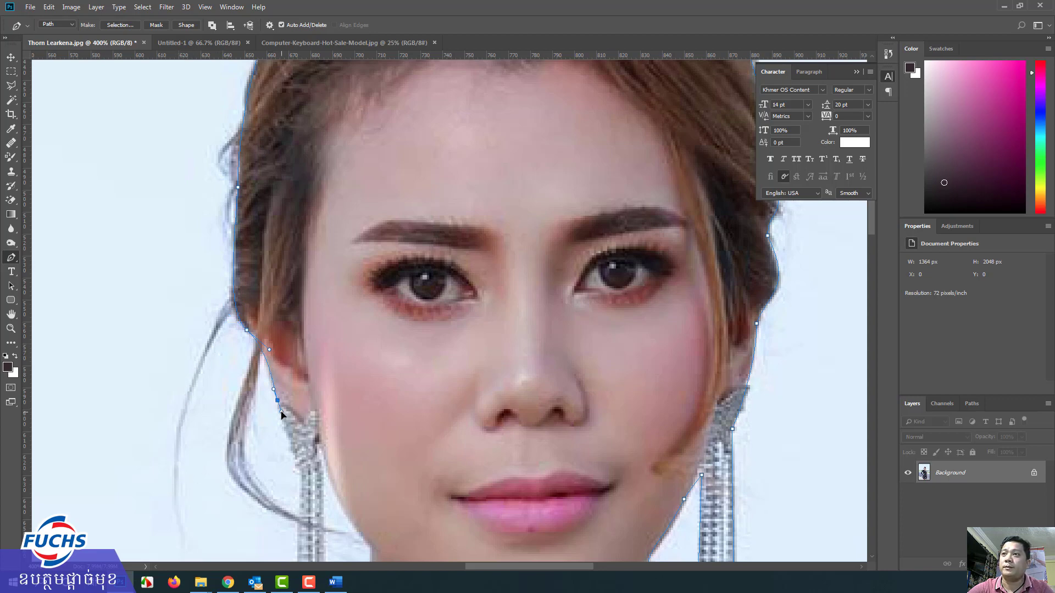
Trace down the earring's outer edge and around the first hanging strand tips, undoing the misplaced anchor or handle change.
left_click(297, 466)
left_click_drag(297, 469, 348, 234)
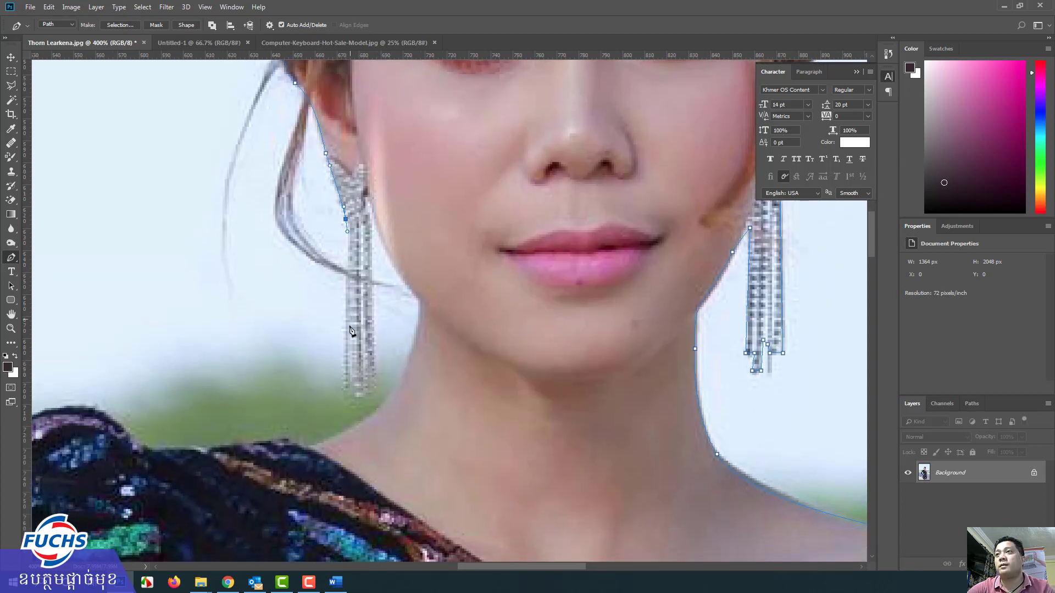
left_click_drag(343, 360, 345, 384)
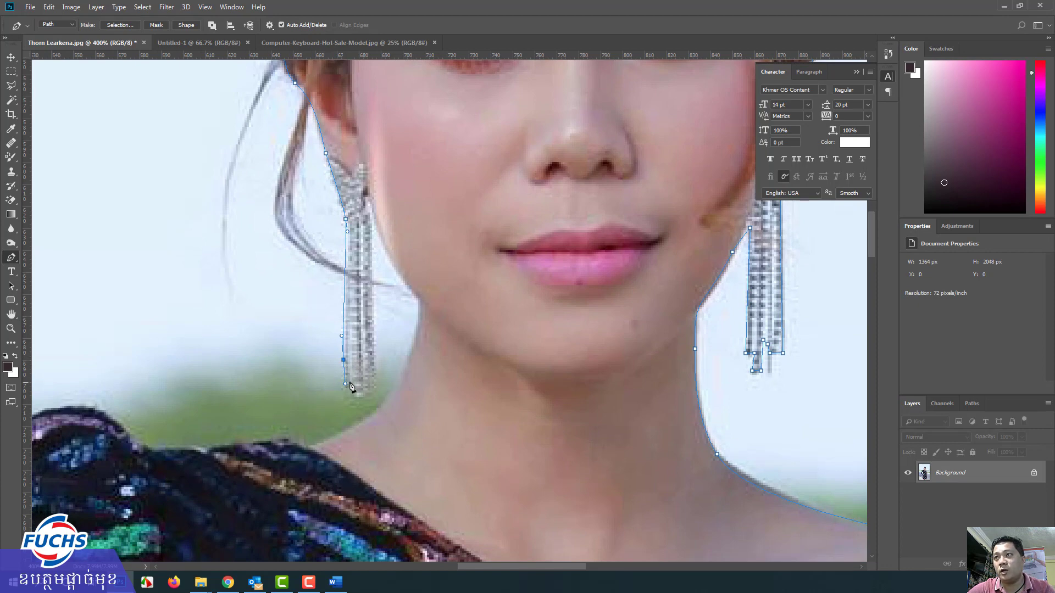
left_click_drag(352, 358, 356, 326)
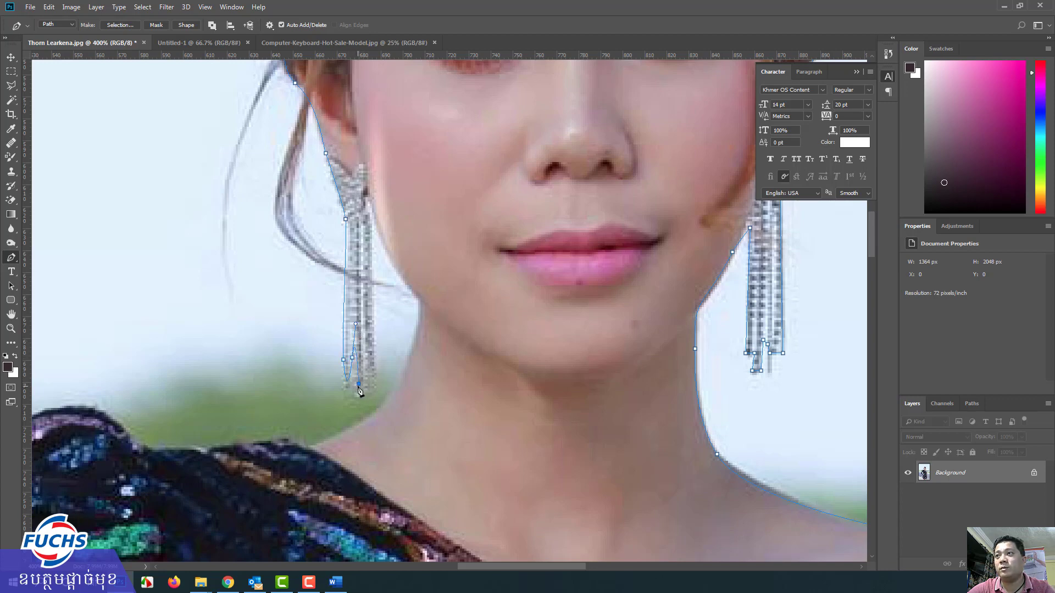
left_click(360, 346)
key("ctrl+z")
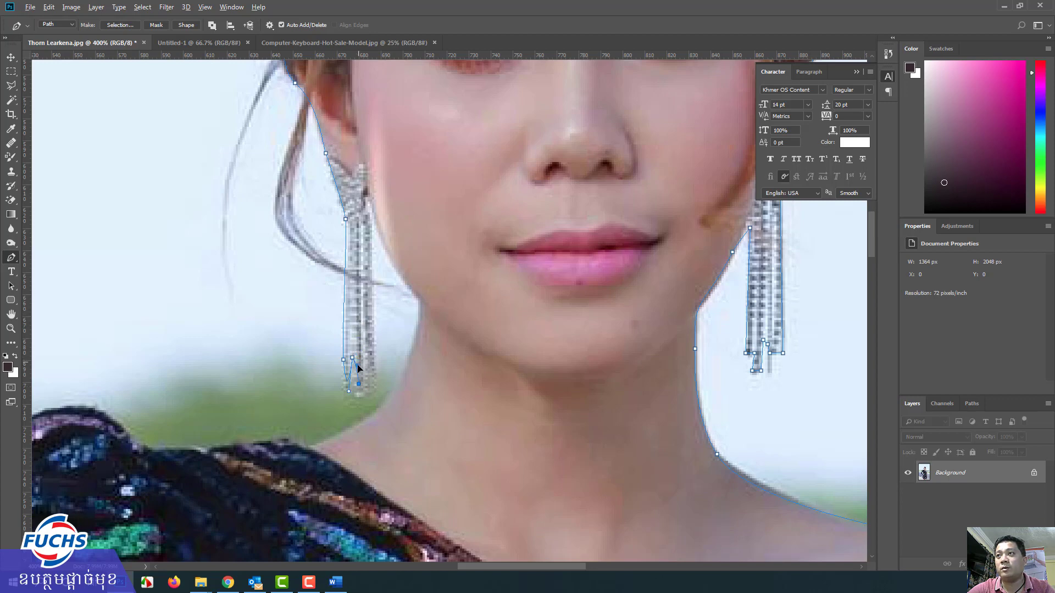
Add anchors around the remaining strand tips, reposition the ones at the lower end, and run the path up the earring's inner edge to the jaw.
left_click(373, 380)
left_click(375, 369)
left_click(374, 350)
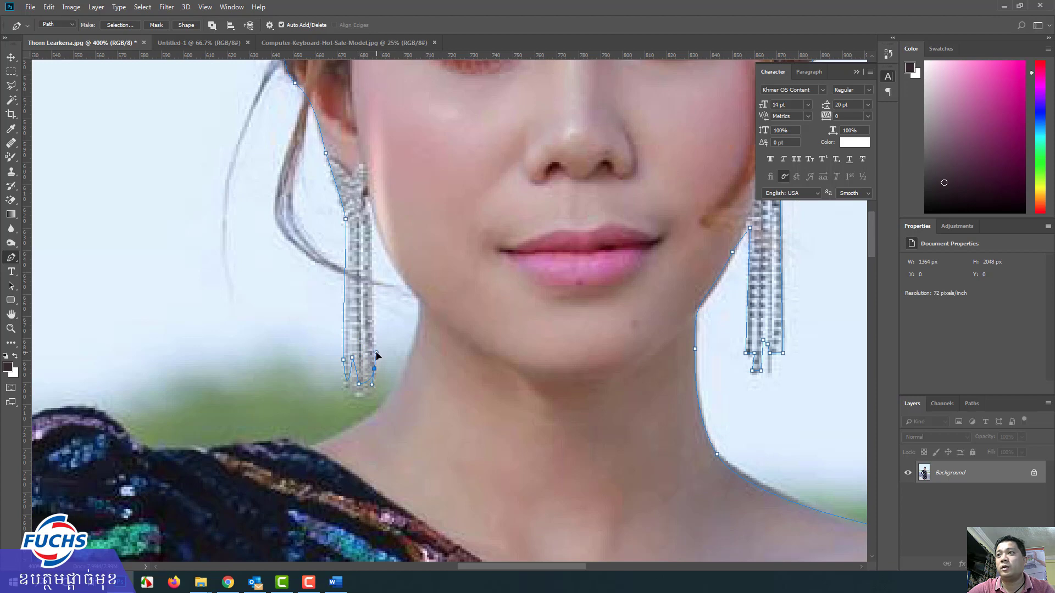
left_click_drag(361, 388, 375, 361)
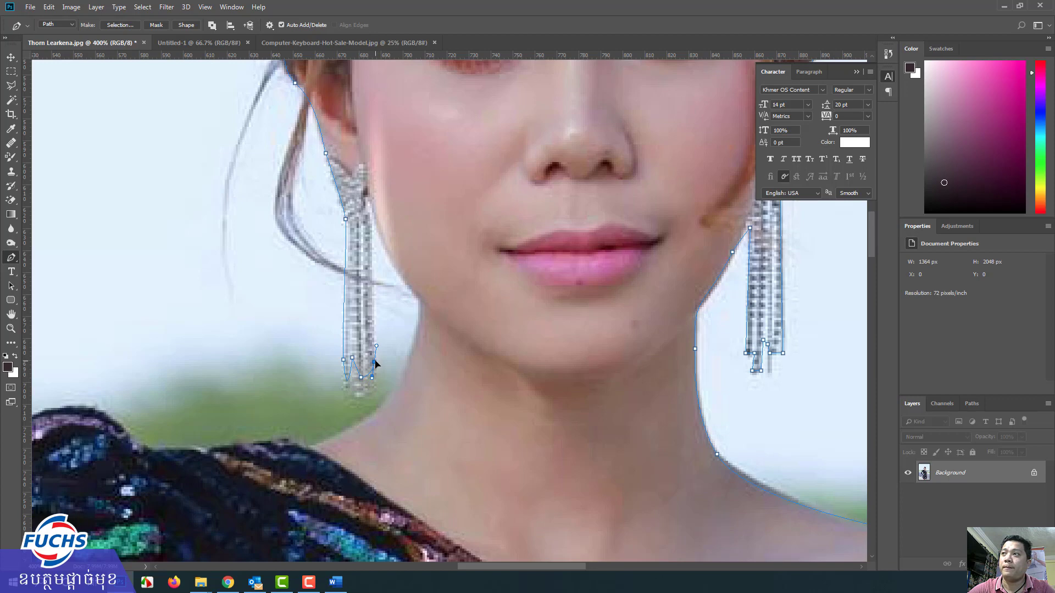
left_click(370, 201)
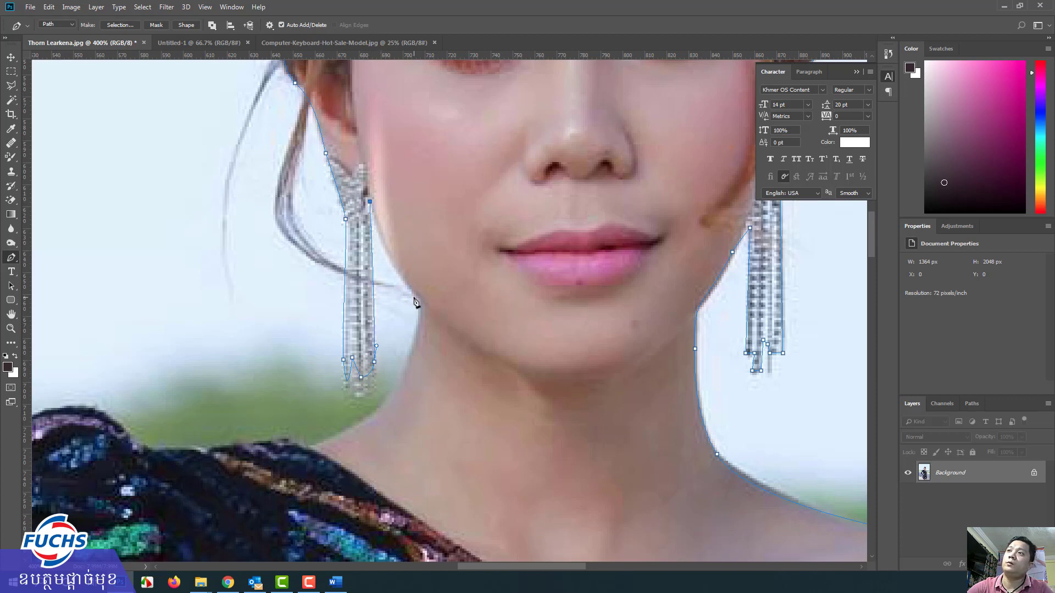
Add a curved anchor at the jaw and neck corner, turn its handle down the neck, and add a curved anchor at the neck's base.
left_click_drag(418, 297, 455, 327)
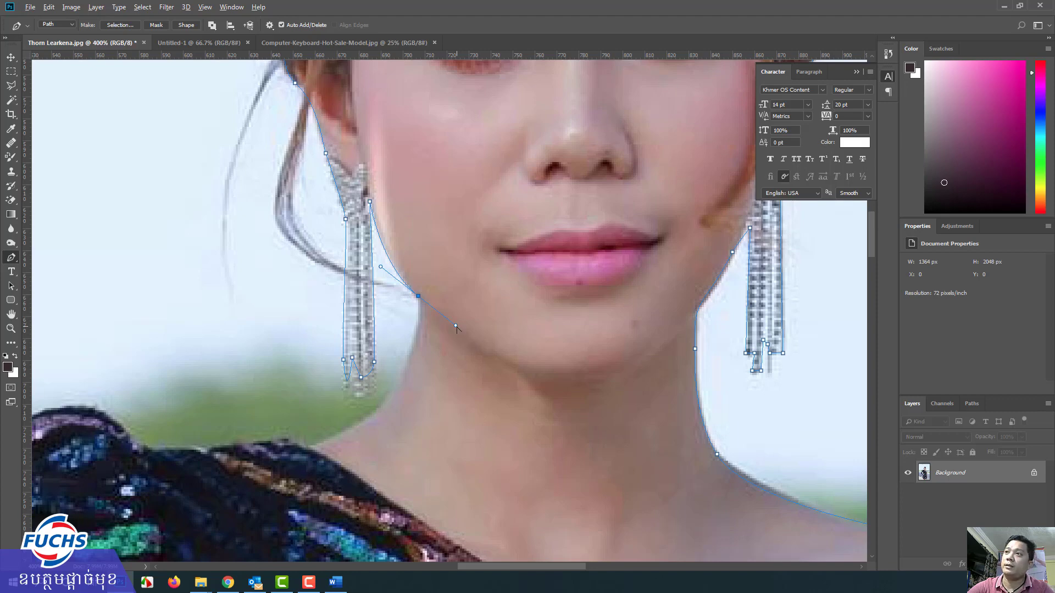
left_click(418, 319)
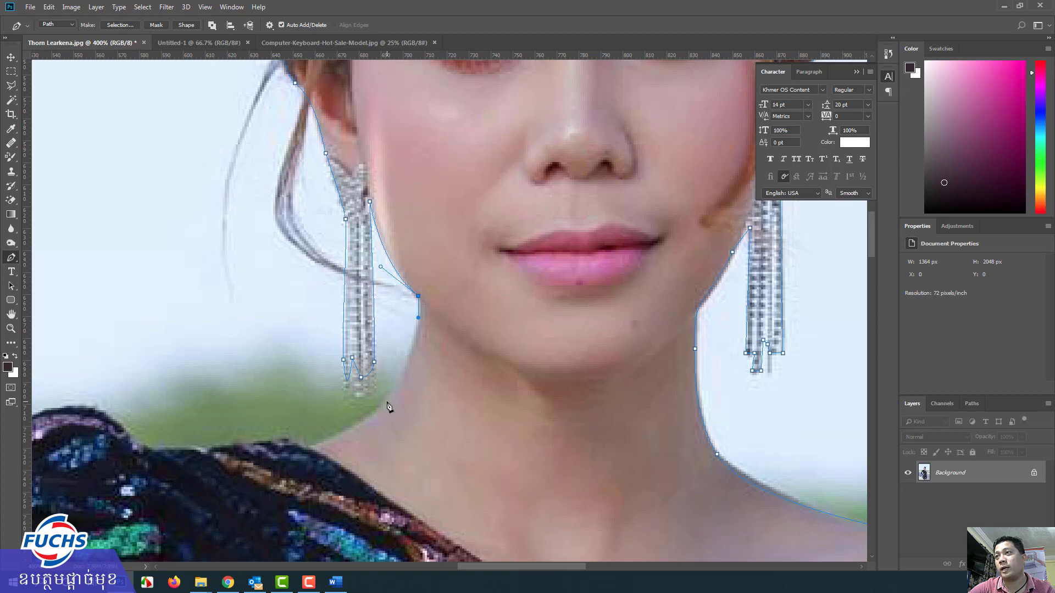
left_click_drag(387, 402, 362, 432)
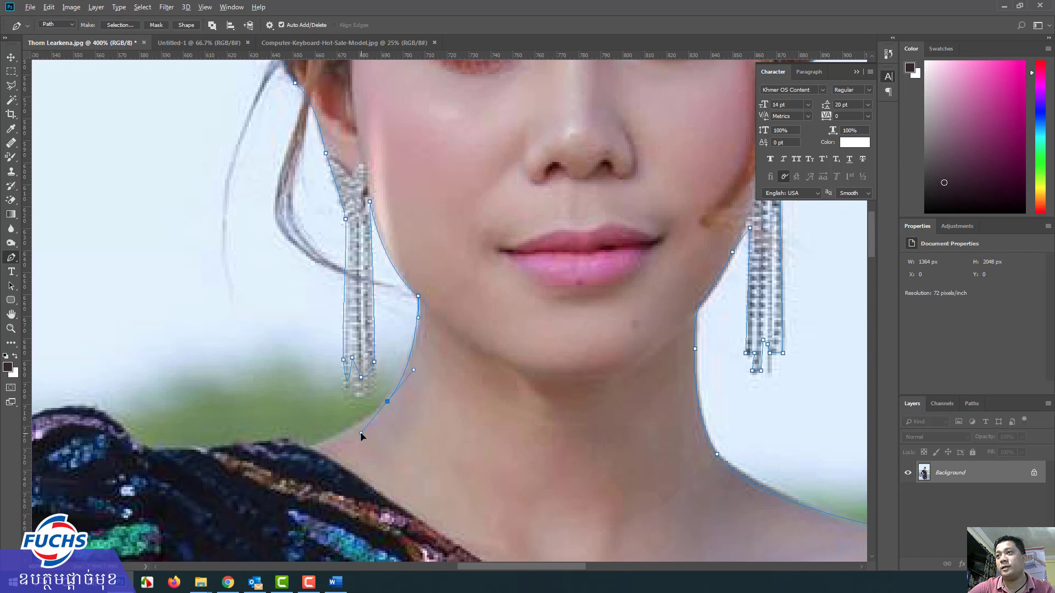
left_click(361, 435)
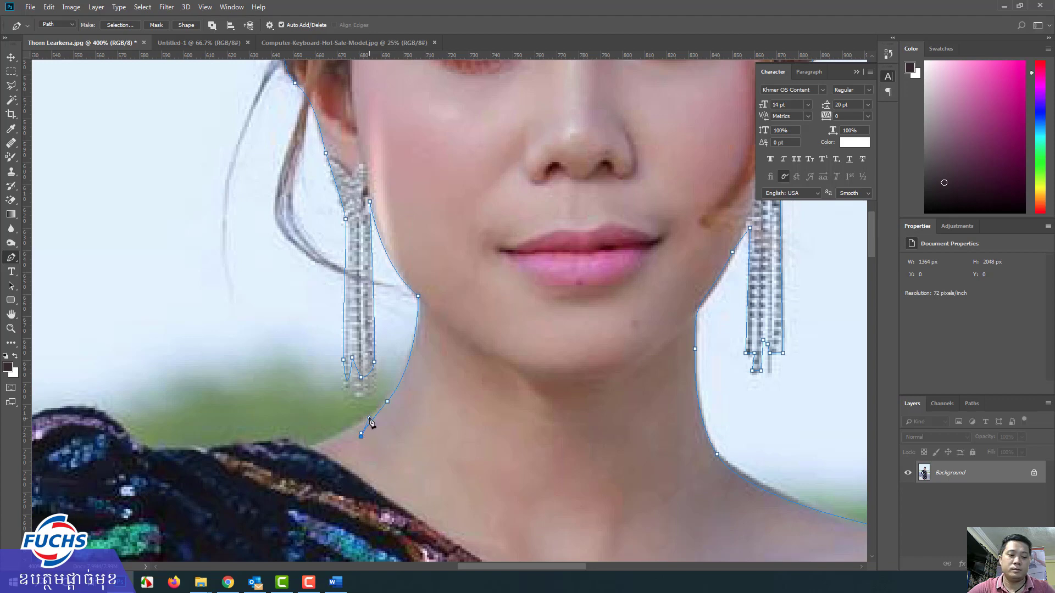
key("ctrl+z")
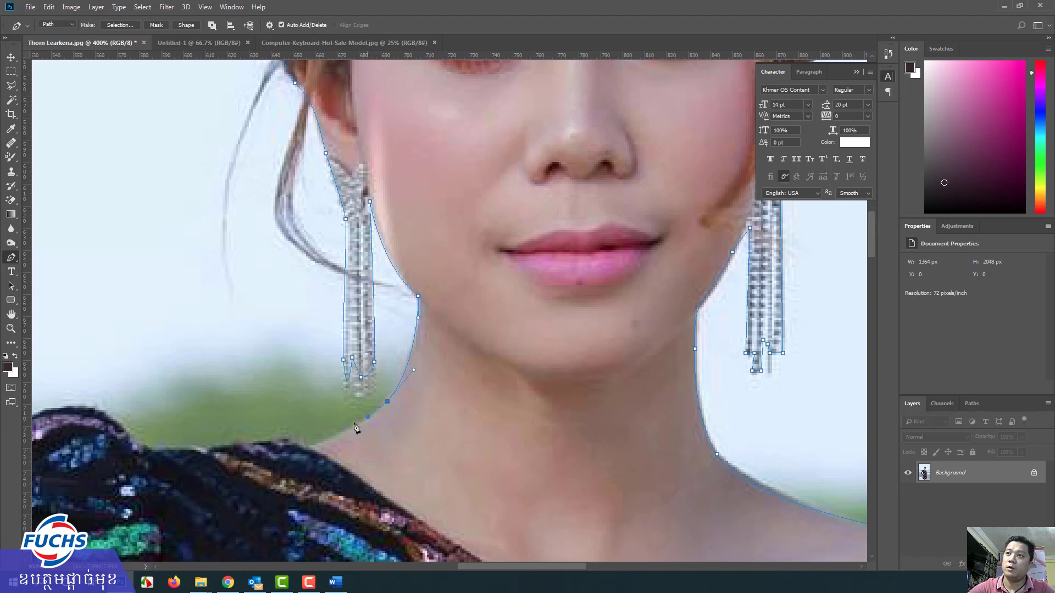
Continue the path from the neck along the dress's shoulder edge to the base of the puffed sleeve with curved anchors.
left_click_drag(292, 441, 262, 425)
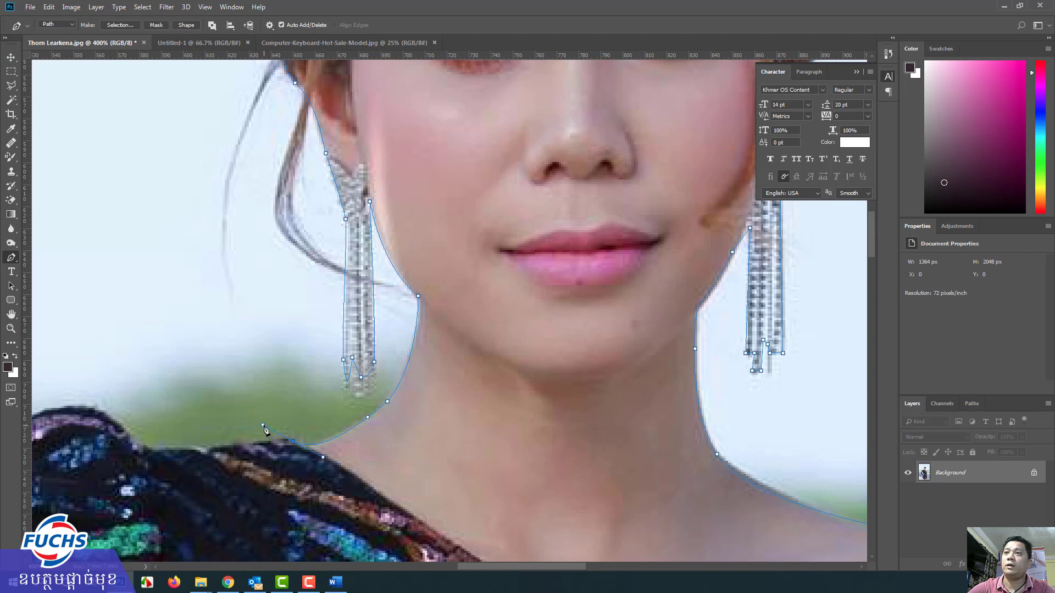
scroll(262, 446, "left", 3)
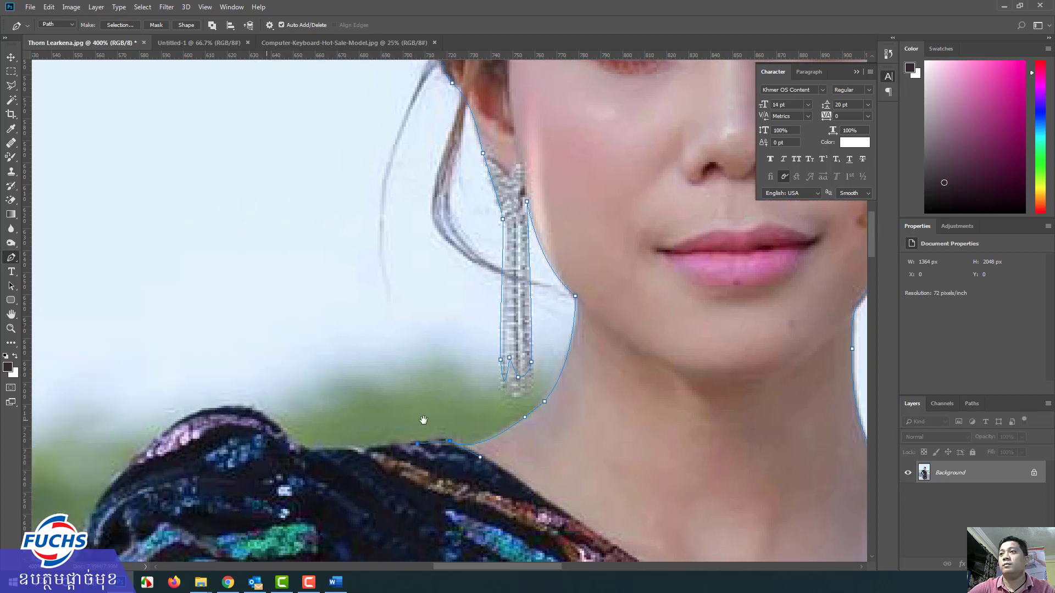
left_click_drag(311, 445, 304, 447)
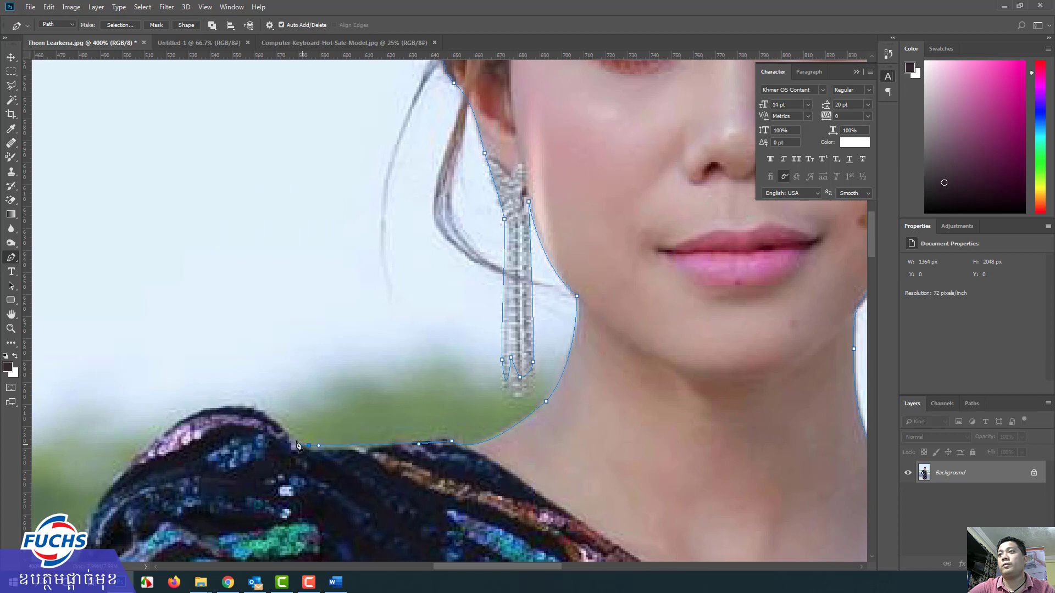
Continue the path from the base of the puffed sleeve up to its crest with a corner anchor and a curved anchor.
mouse_move(251, 406)
left_mouse_down()
mouse_move(229, 404)
mouse_move(250, 407)
left_mouse_up()
left_click(303, 445)
left_click(249, 406)
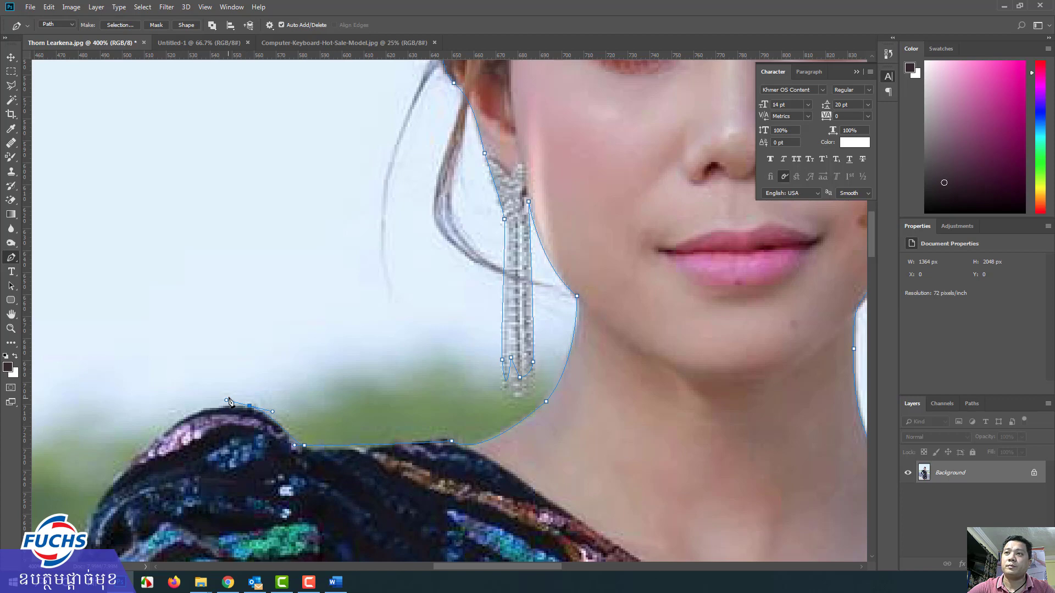
scroll(225, 406, "down", 5)
scroll(219, 357, "left", 3)
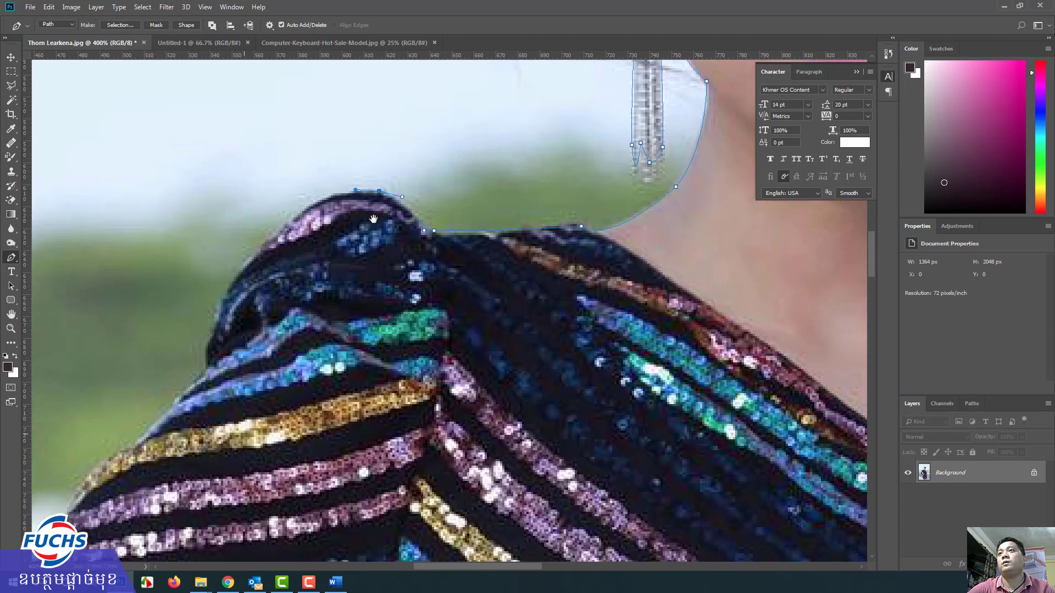
Curve the path down the puffed sleeve's outer edge to where the puff ends, adjusting the handles to fit the fabric.
left_click_drag(218, 322, 244, 216)
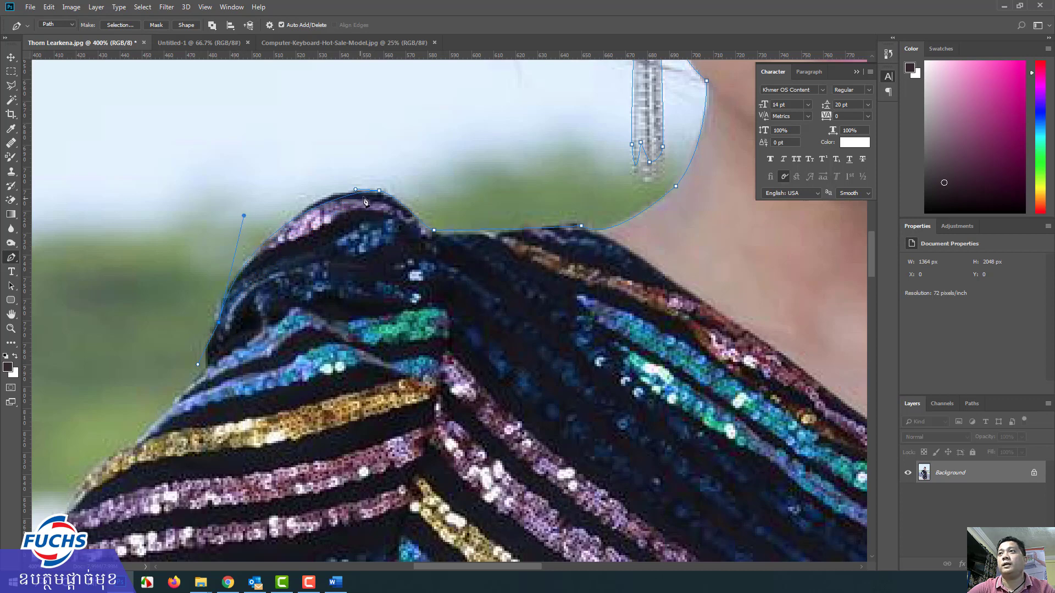
left_click_drag(355, 191, 318, 196)
left_click_drag(244, 216, 305, 136)
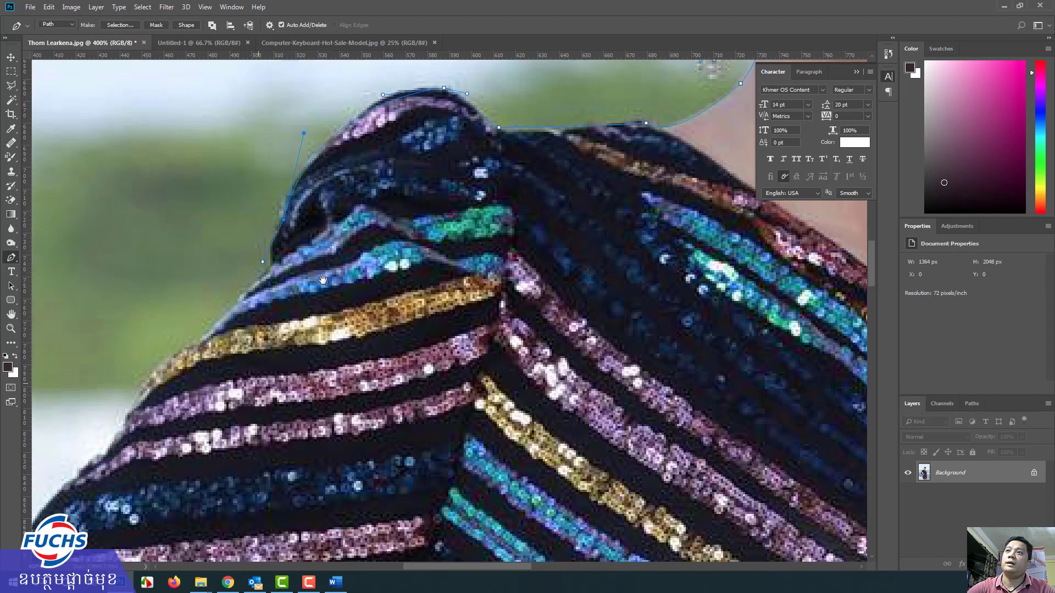
left_click(269, 264)
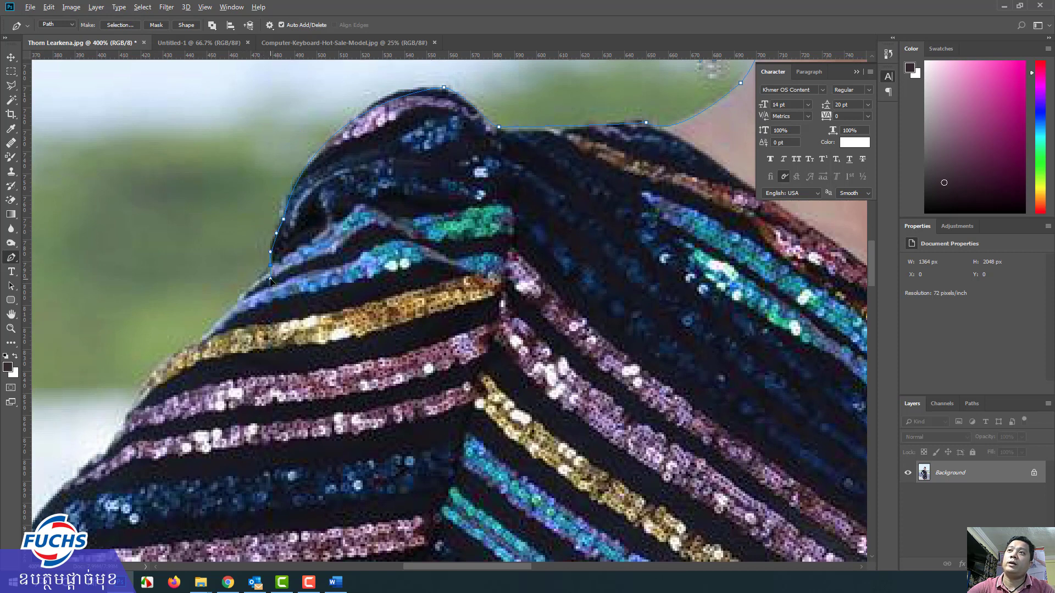
Extend the path down the upper sleeve to just above the elbow and fit extra anchors along the sleeve's outer edge.
key("ctrl+minus")
key("ctrl+minus")
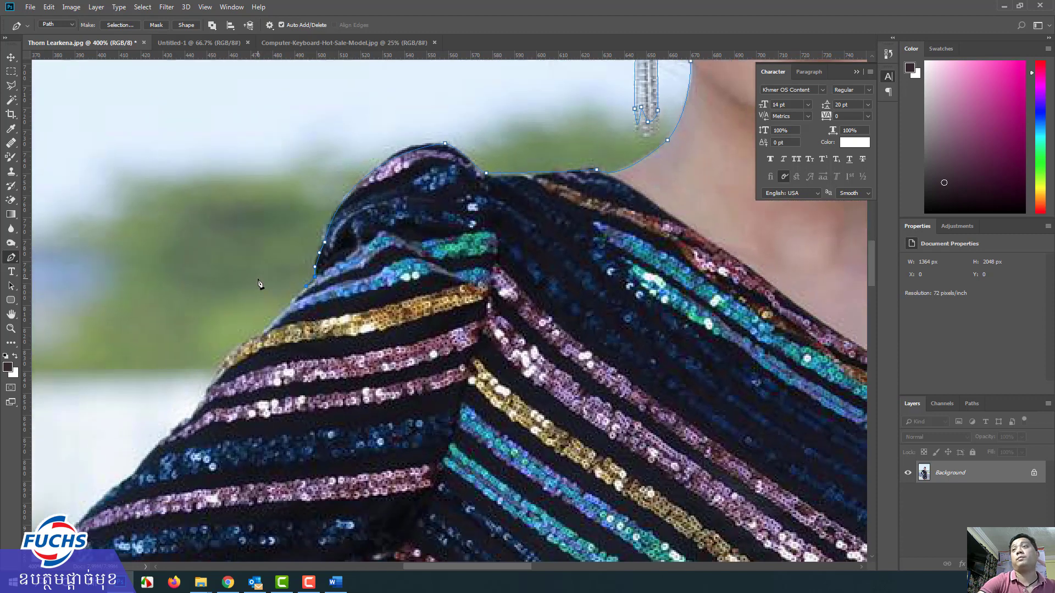
left_click_drag(467, 334, 480, 185)
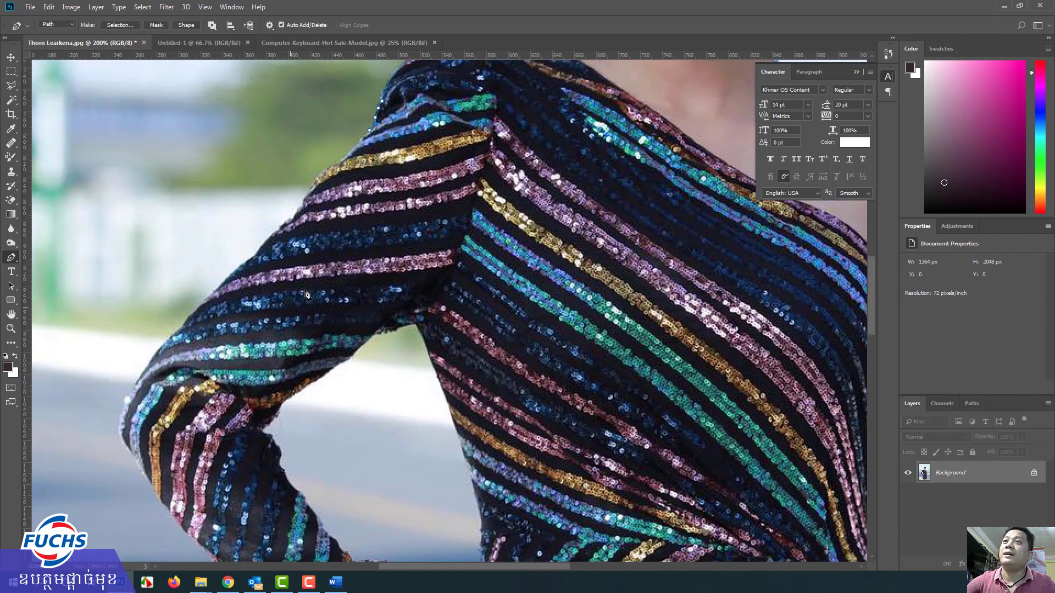
left_click(160, 346)
mouse_move(160, 349)
left_mouse_down()
mouse_move(134, 372)
mouse_move(159, 350)
left_mouse_up()
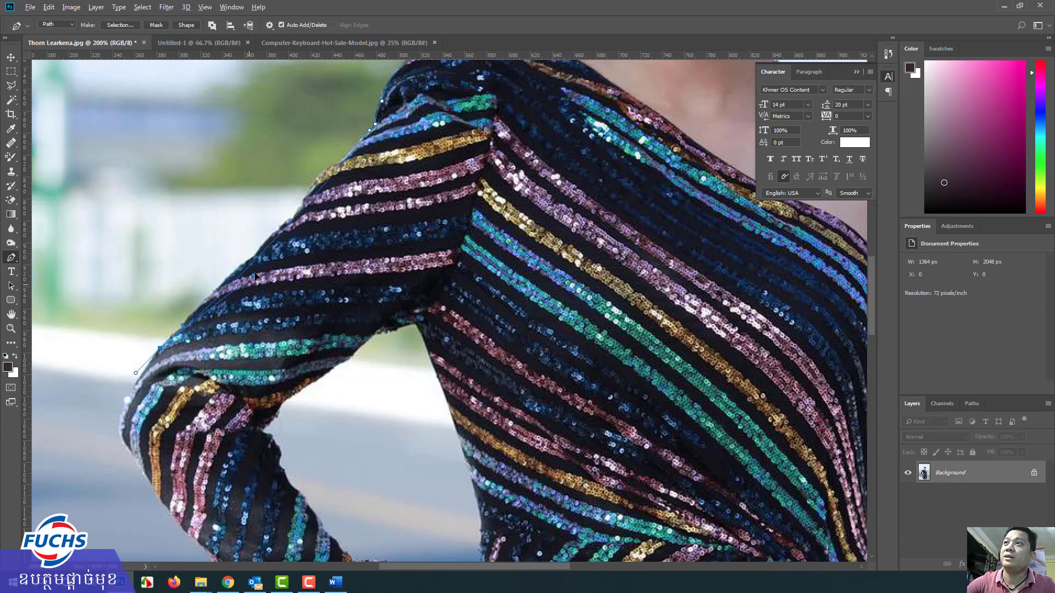
left_click(262, 255)
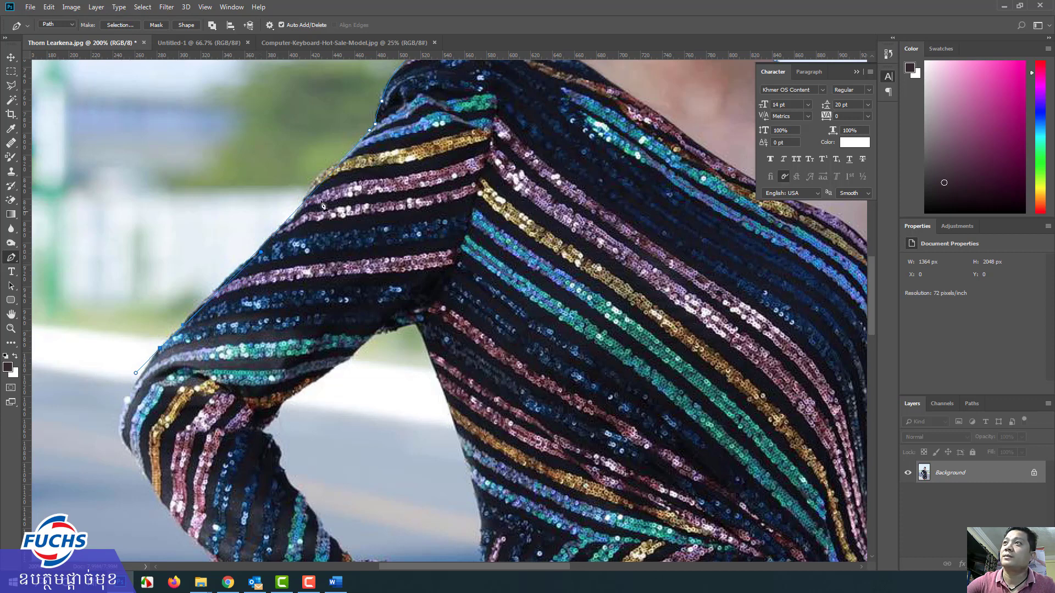
left_click(321, 175)
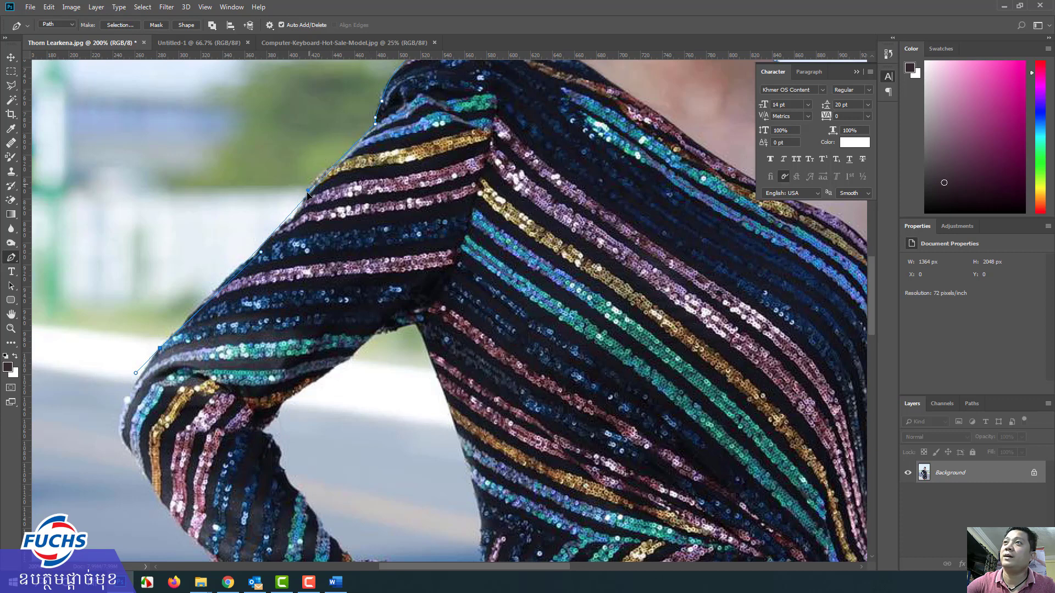
left_click_drag(294, 214, 294, 218)
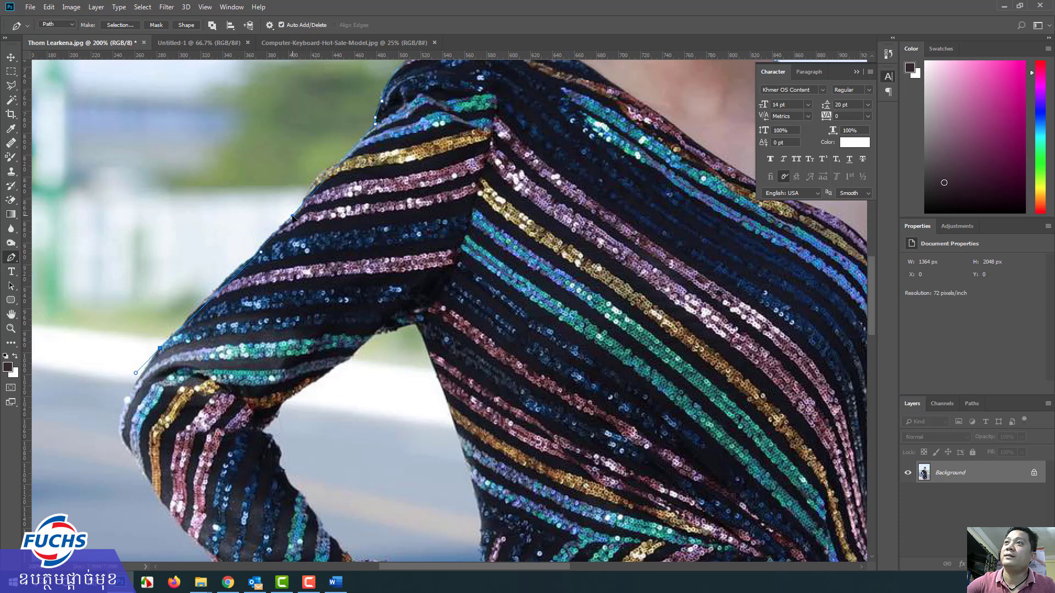
left_click(261, 252)
Trace around the bent elbow with a curved anchor on the forearm and adjust its handle to follow the sleeve.
left_click_drag(236, 308, 349, 155)
left_click(250, 226)
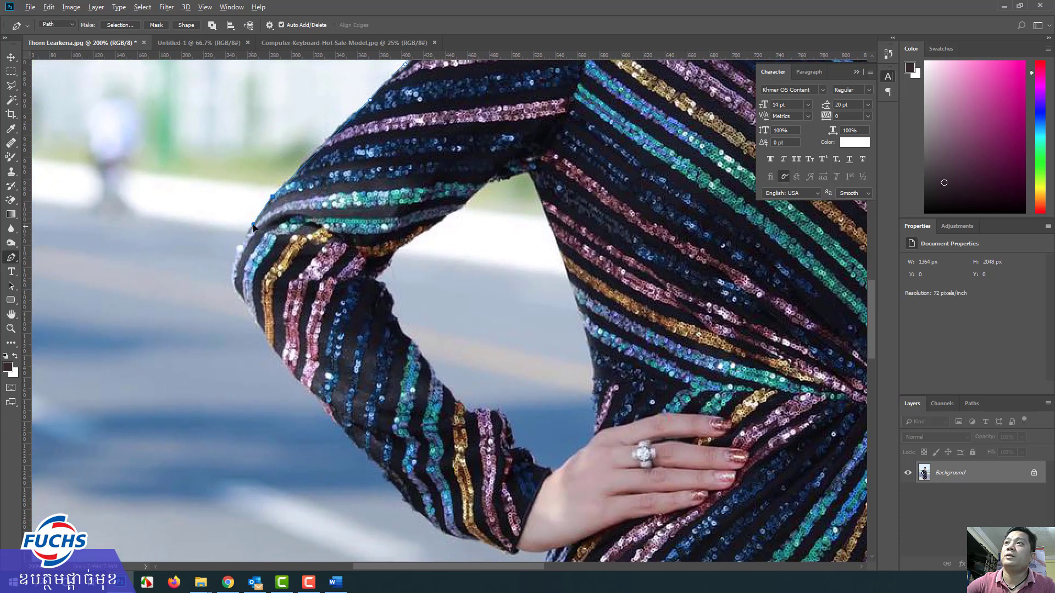
left_click_drag(267, 336, 314, 409)
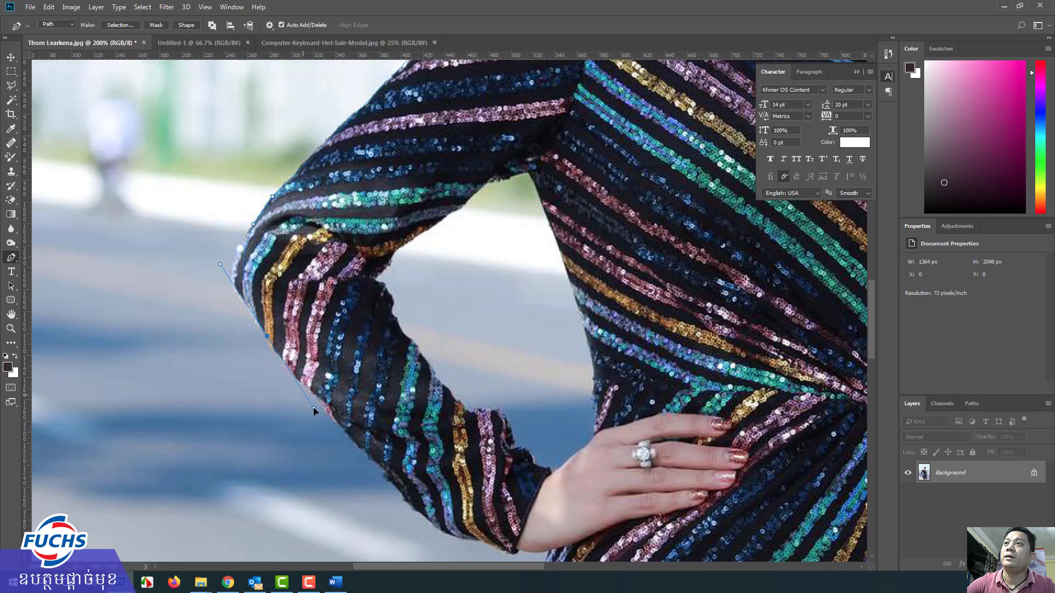
left_click_drag(220, 265, 191, 243)
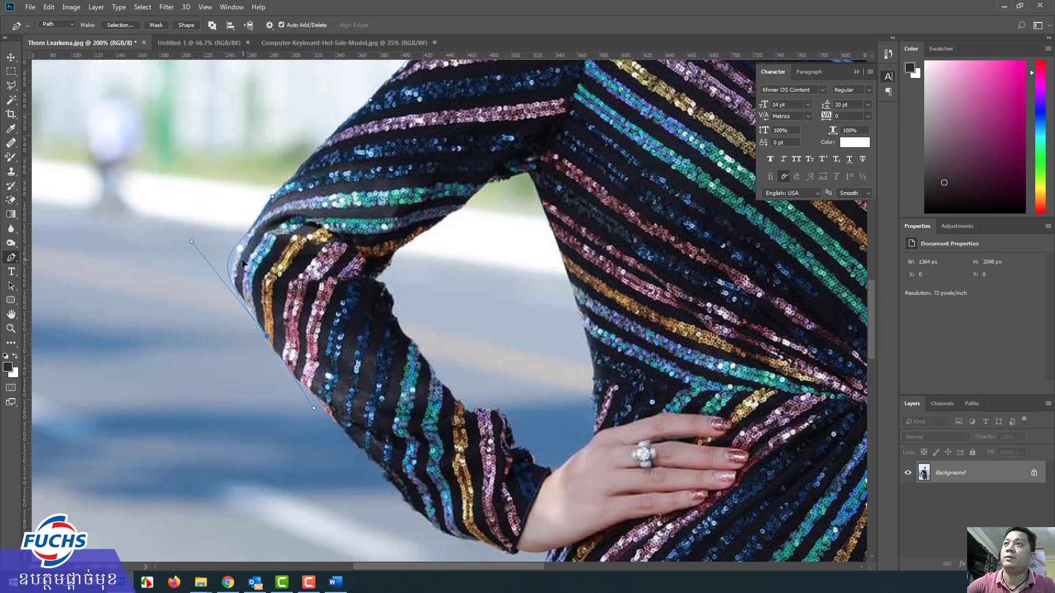
left_click_drag(192, 242, 204, 268)
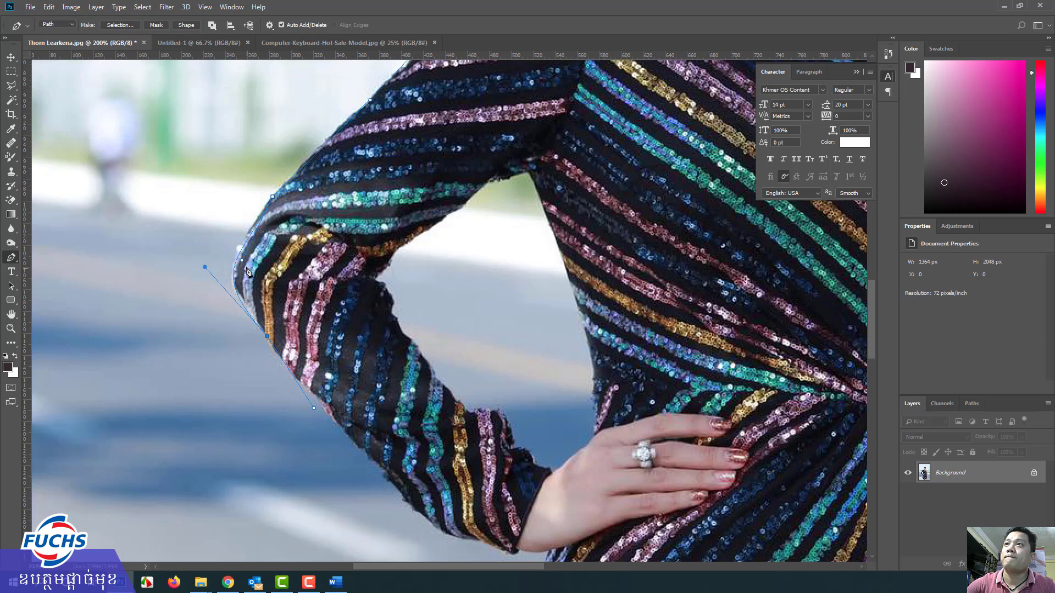
Add anchors along the forearm sleeve's lower edge to the cuff and continue the path onto the wrist.
left_click_drag(300, 357, 167, 166)
left_click(174, 193)
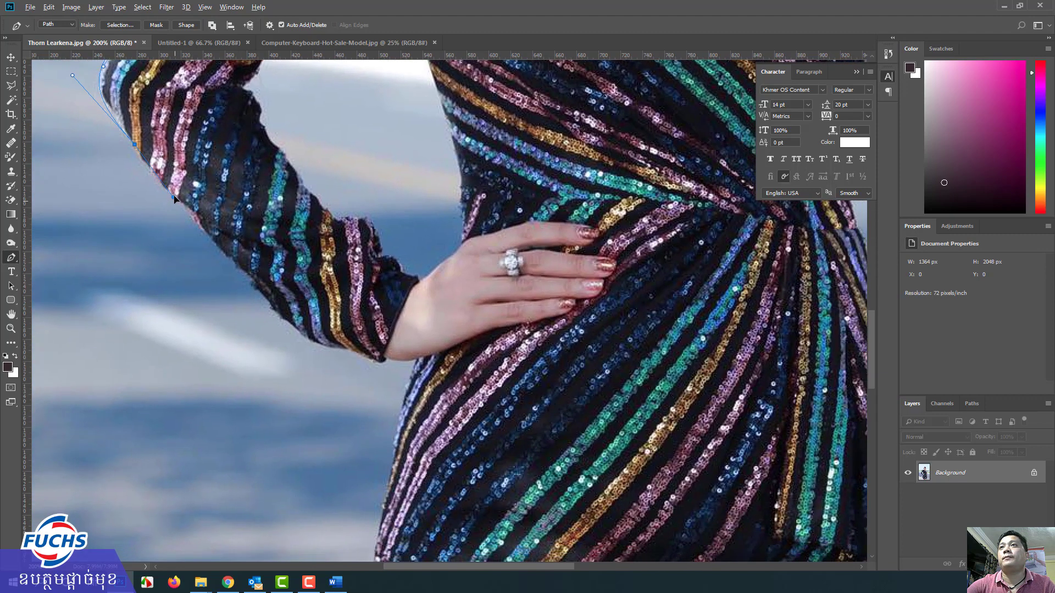
left_click(213, 236)
left_click(235, 259)
left_click(256, 283)
left_click(302, 330)
left_click(348, 351)
left_click_drag(327, 345, 398, 359)
left_click(376, 362)
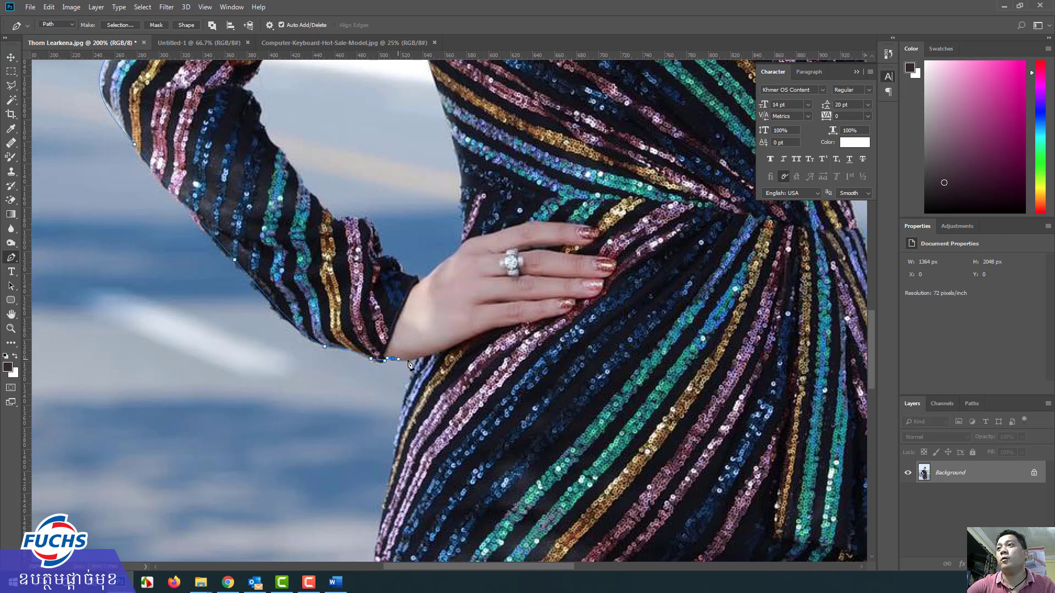
Trace the dress's side from the wrist over the hip and down the skirt with curved anchors.
scroll(421, 381, "down", 5)
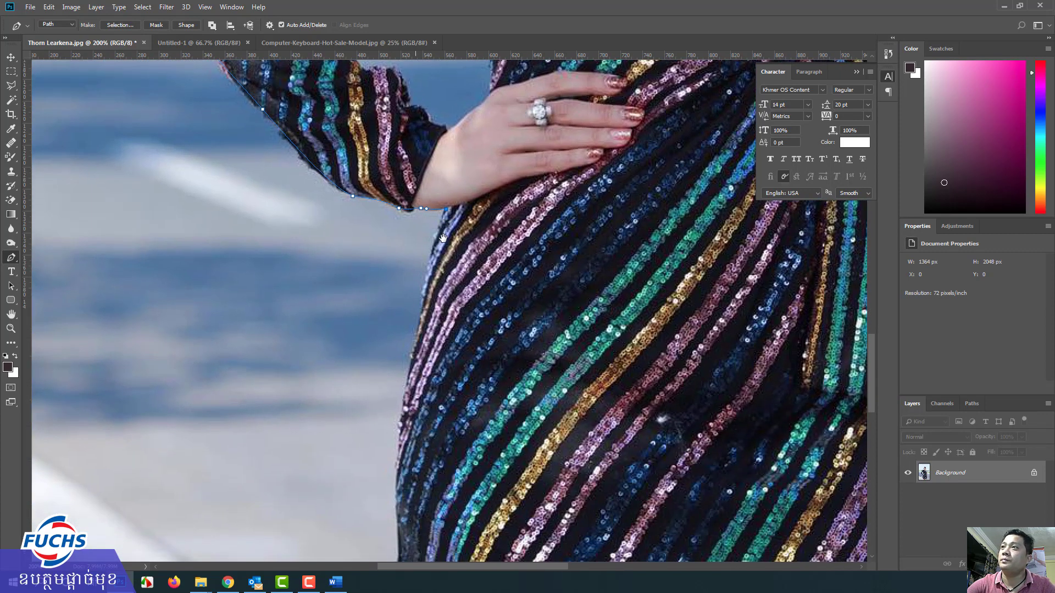
left_click_drag(411, 371, 409, 418)
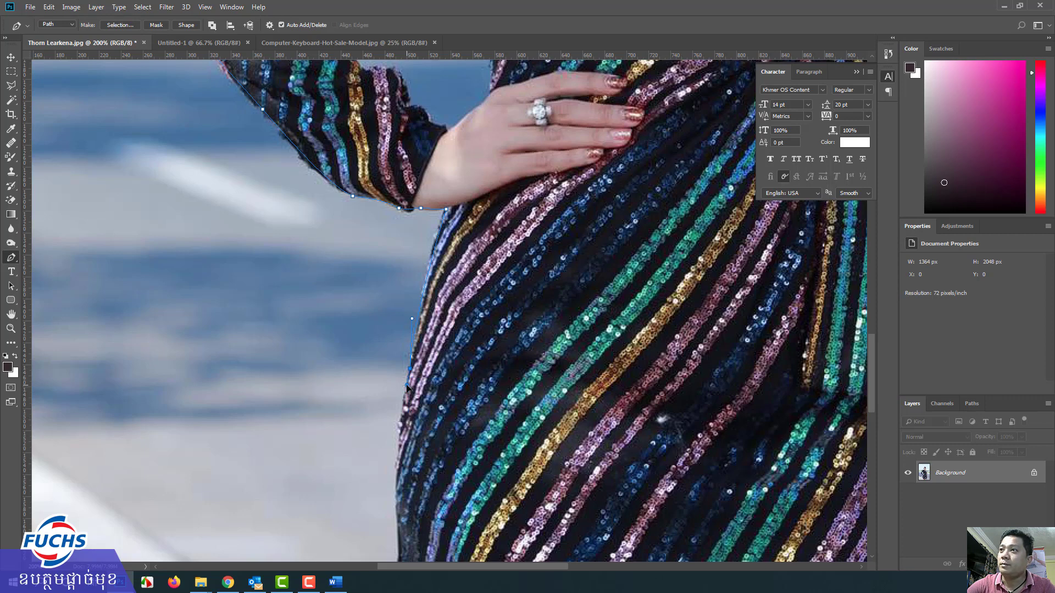
scroll(420, 381, "down", 4)
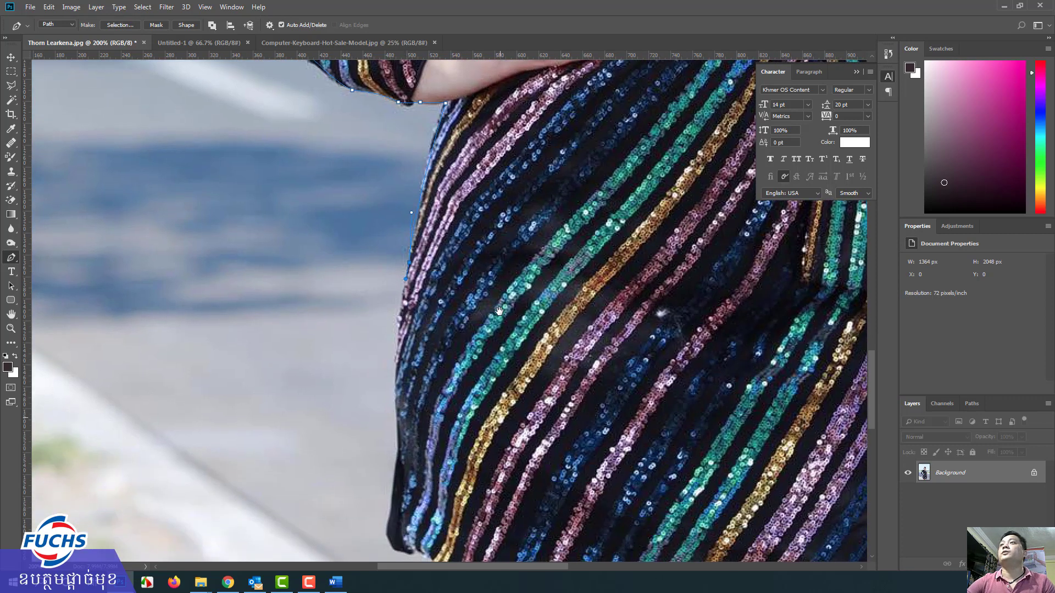
left_click_drag(391, 367, 396, 411)
left_click_drag(402, 458, 402, 461)
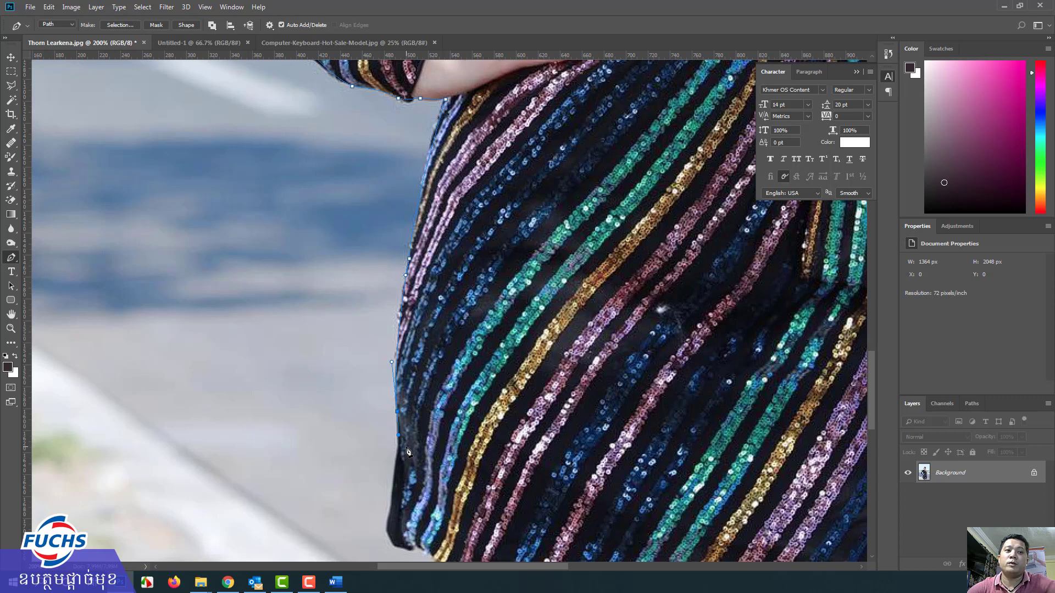
Trace around the skirt's lower corner and along the curved hem to the top of the leg.
left_click_drag(408, 452, 427, 326)
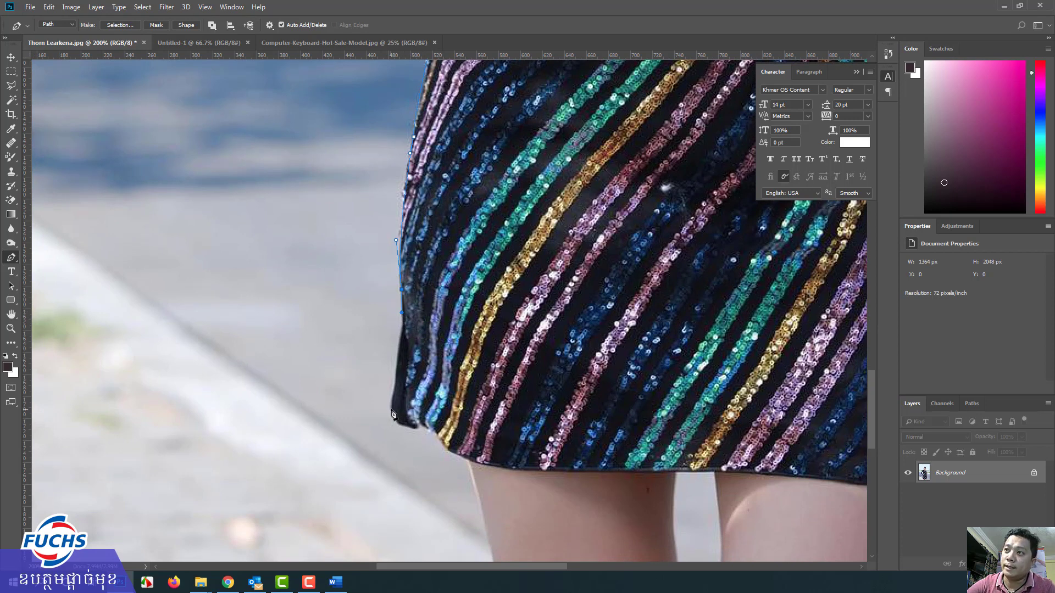
left_click_drag(392, 410, 434, 427)
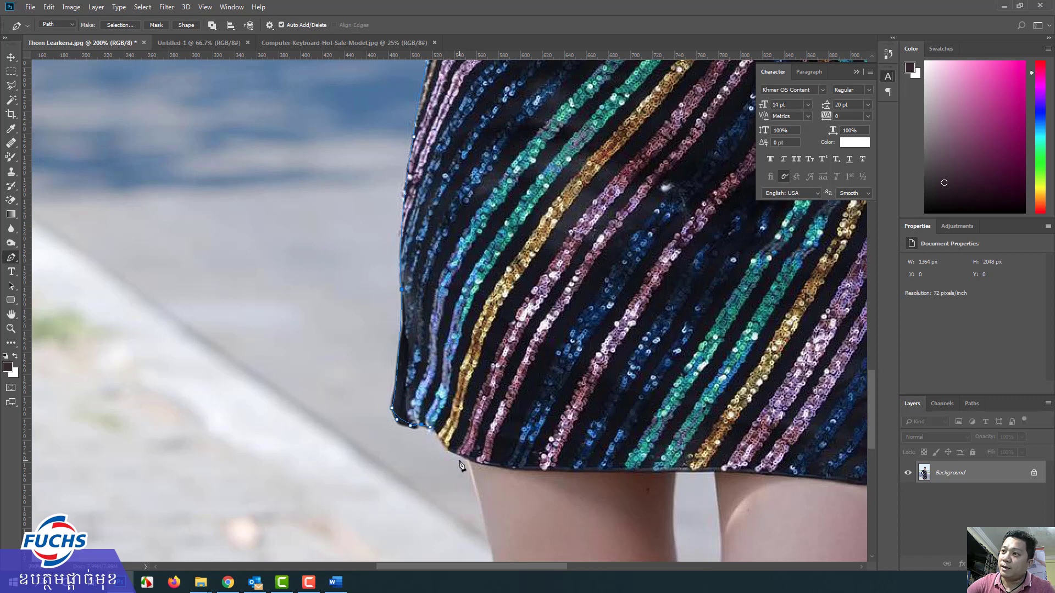
left_click_drag(460, 456, 474, 459)
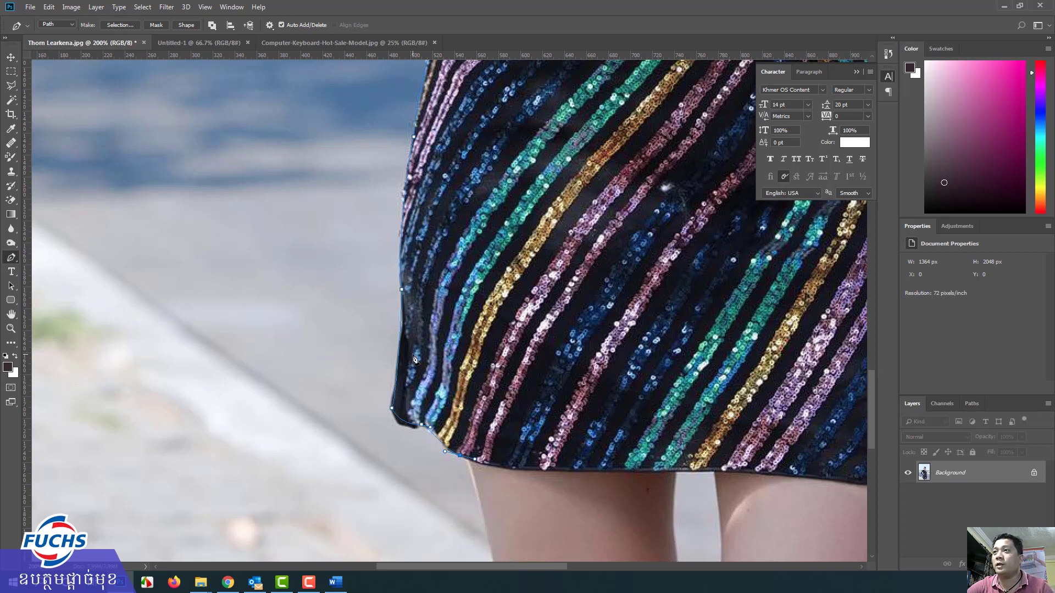
Run the path down the leg's outer edge past the knee and across just below the photo's bottom edge.
left_click_drag(479, 416, 468, 250)
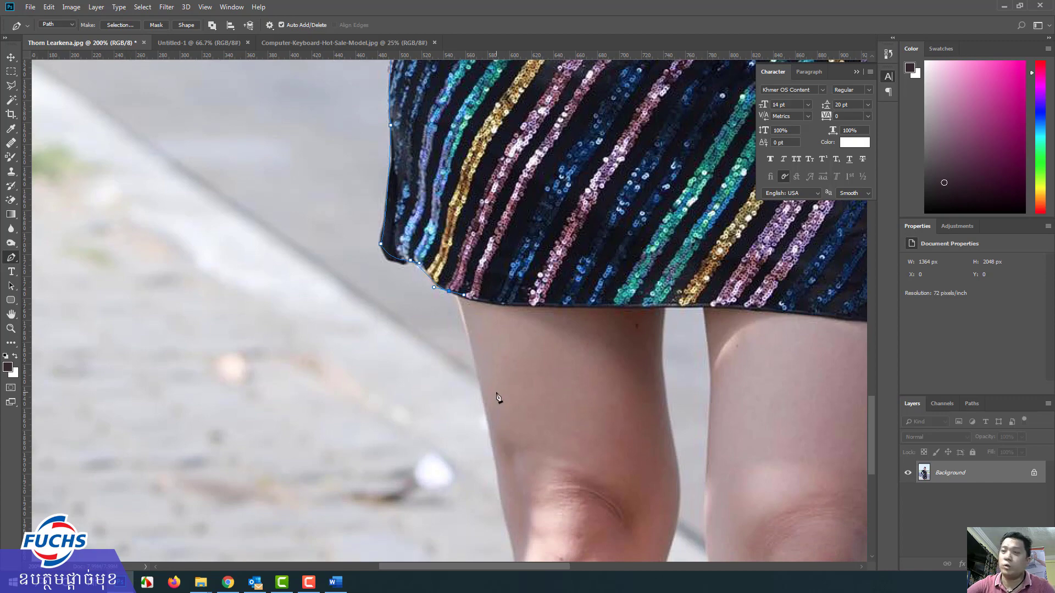
key("ctrl+minus")
key("ctrl+minus")
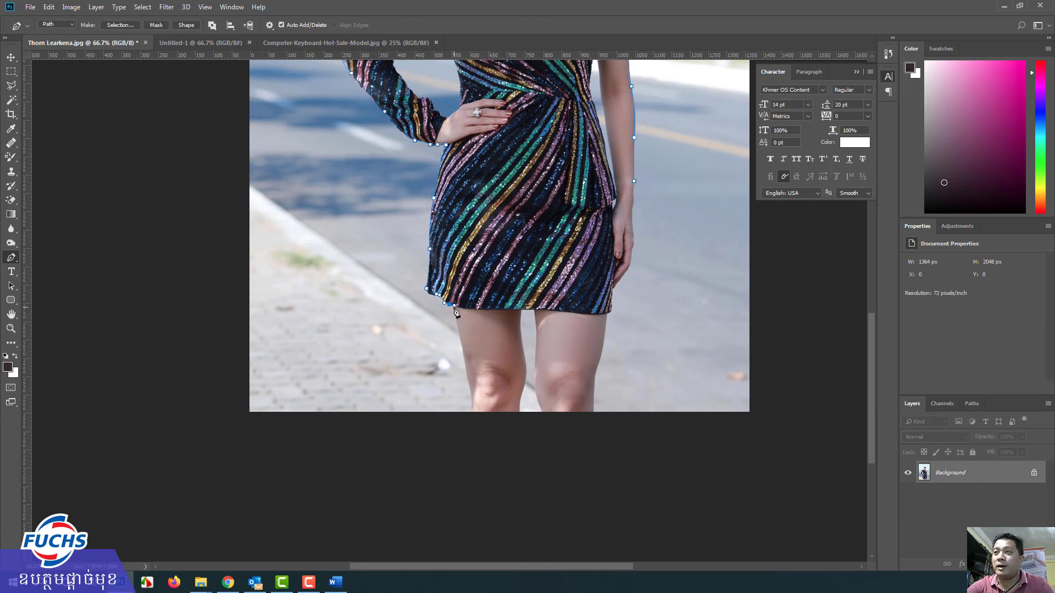
scroll(476, 365, "up", 4)
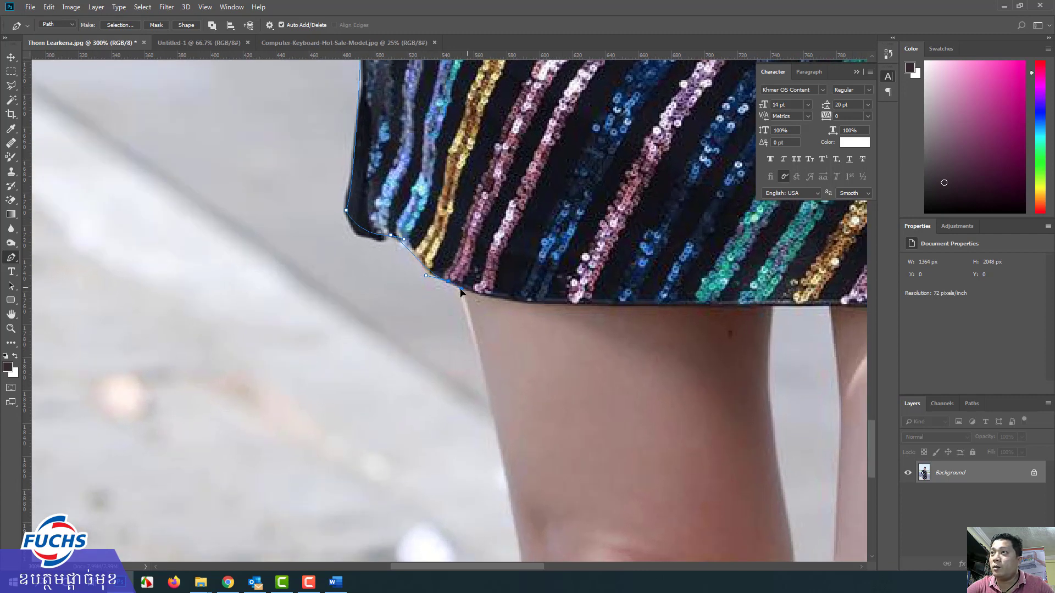
left_click_drag(480, 357, 490, 410)
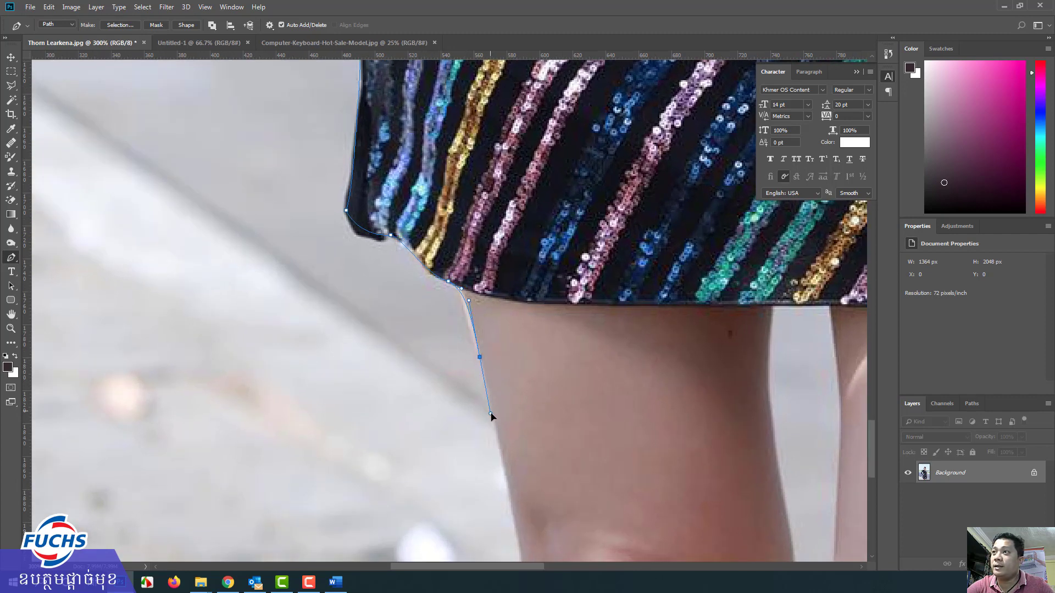
left_click_drag(514, 516, 451, 269)
left_click_drag(468, 361, 477, 386)
left_click_drag(479, 491, 465, 527)
left_click(681, 513)
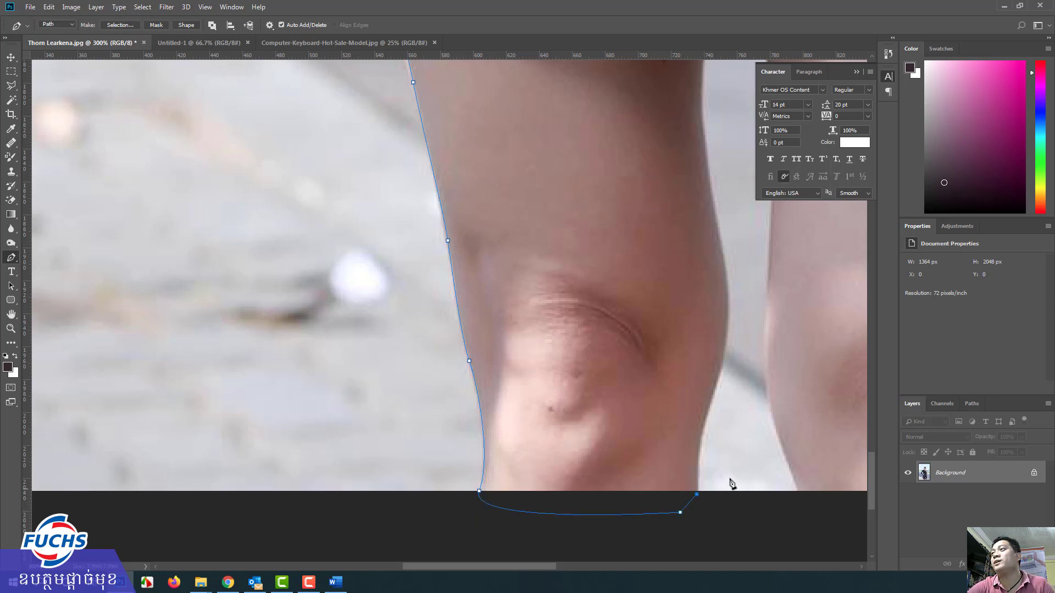
Trace up the same leg's inner edge past the knee to the lower thigh with curved anchors.
scroll(718, 487, "up", 3)
scroll(718, 487, "right", 3)
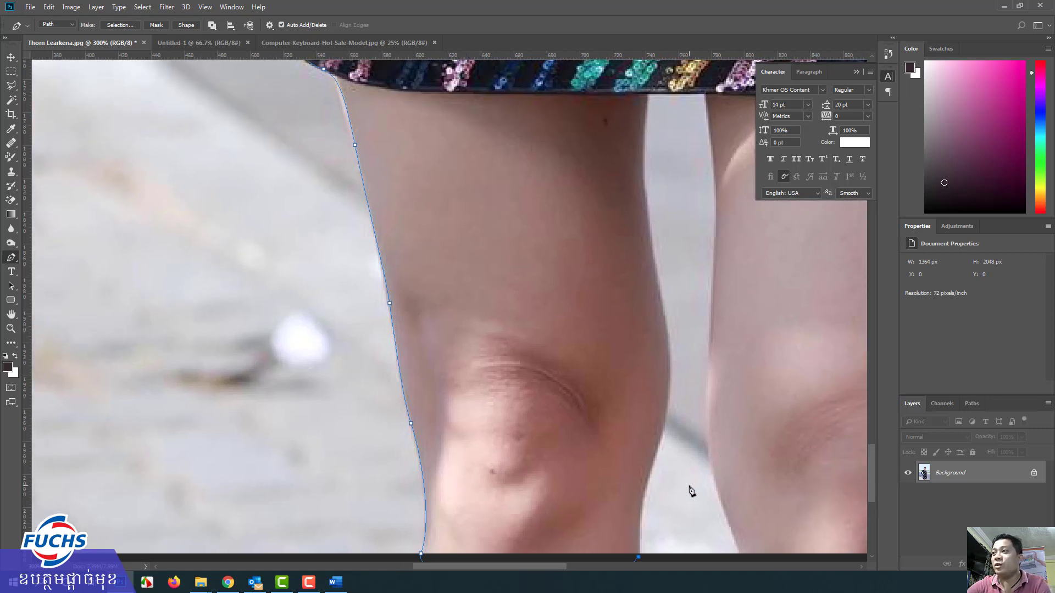
left_click(637, 501)
left_click(652, 463)
left_click(666, 424)
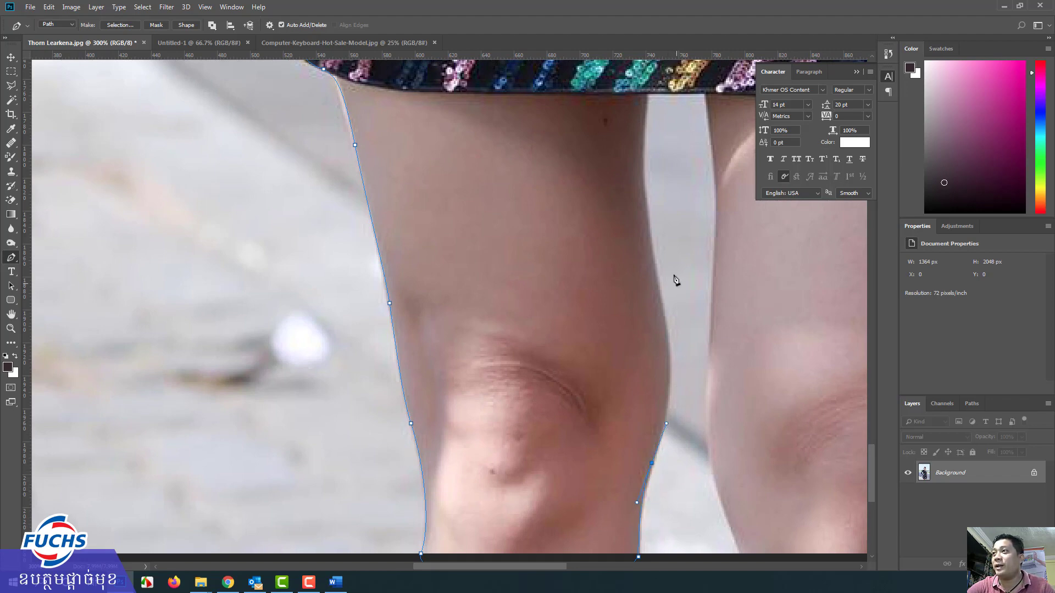
left_click_drag(660, 298, 645, 245)
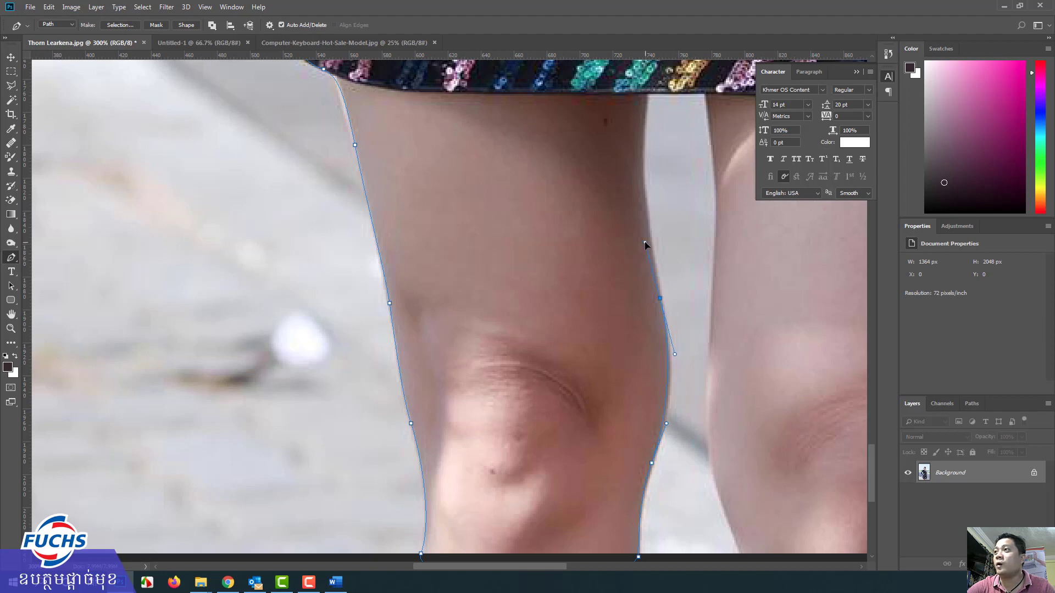
Continue the path up the inner thigh to the hem and across the gap to the other leg.
scroll(651, 254, "up", 3)
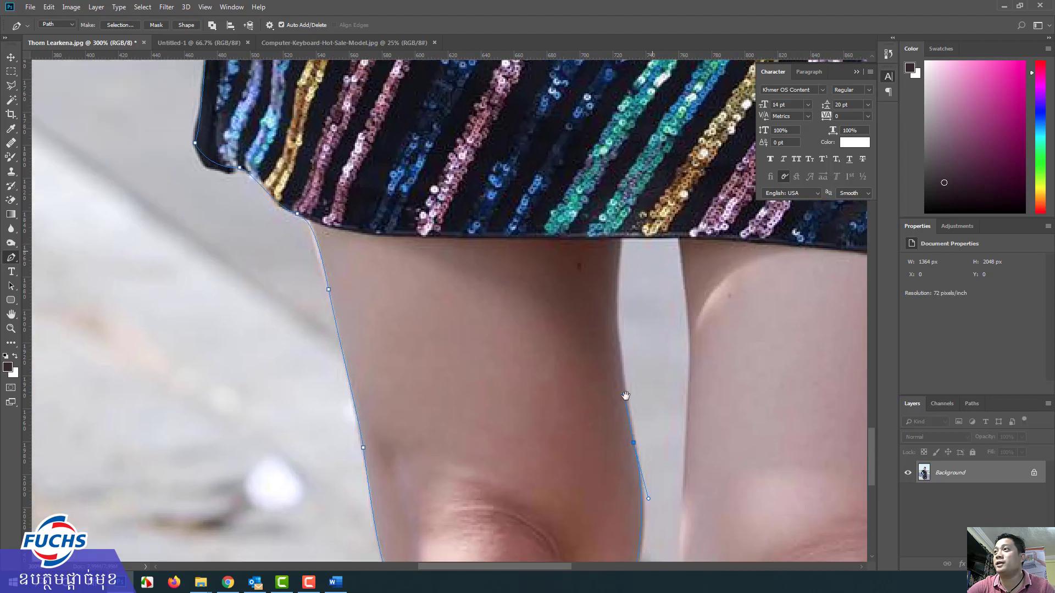
left_click_drag(617, 288, 622, 265)
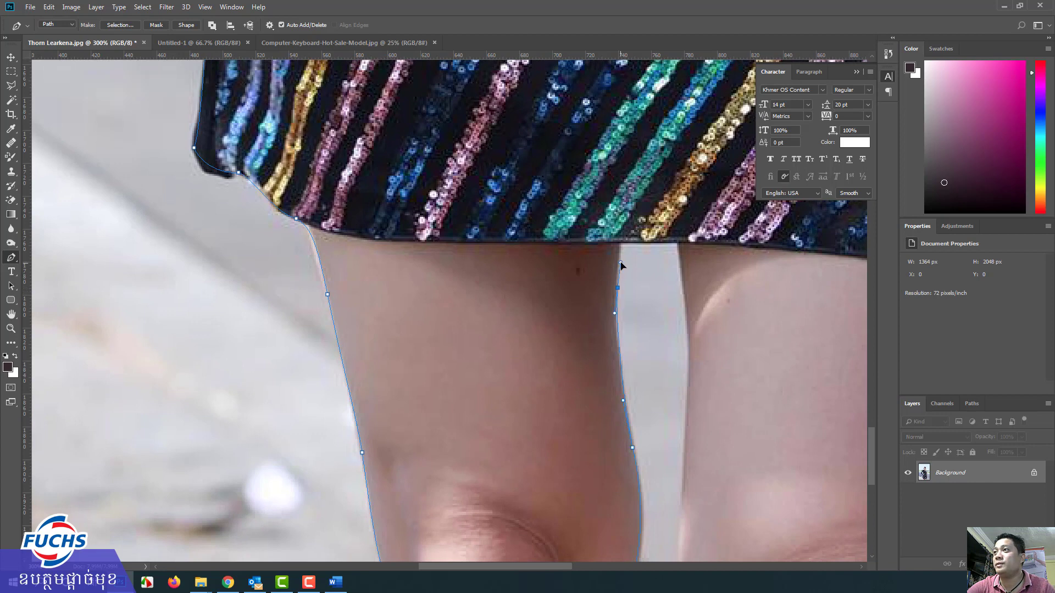
left_click(621, 242)
left_click(677, 243)
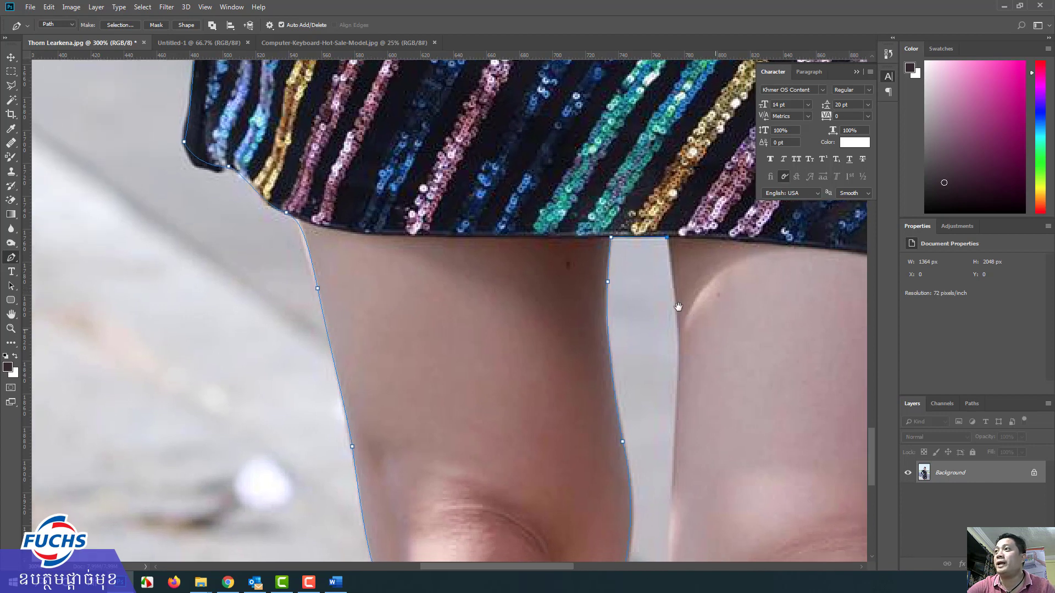
Trace down the second leg's inner edge past the knee and across just below the photo's bottom edge.
scroll(695, 306, "right", 5)
scroll(695, 306, "down", 3)
left_click_drag(524, 304, 519, 355)
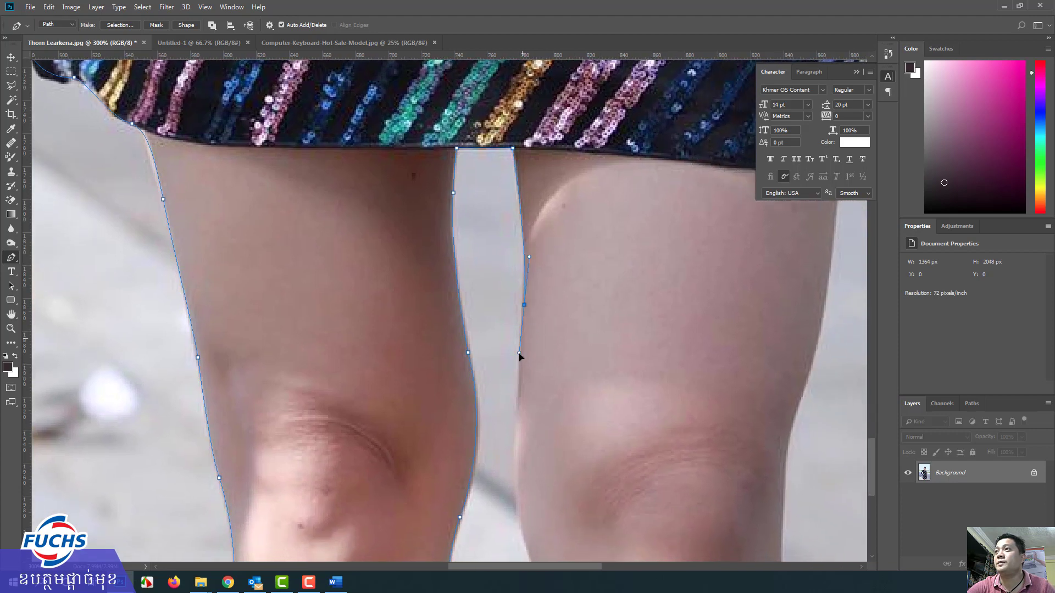
scroll(550, 519, "down", 4)
scroll(549, 518, "right", 2)
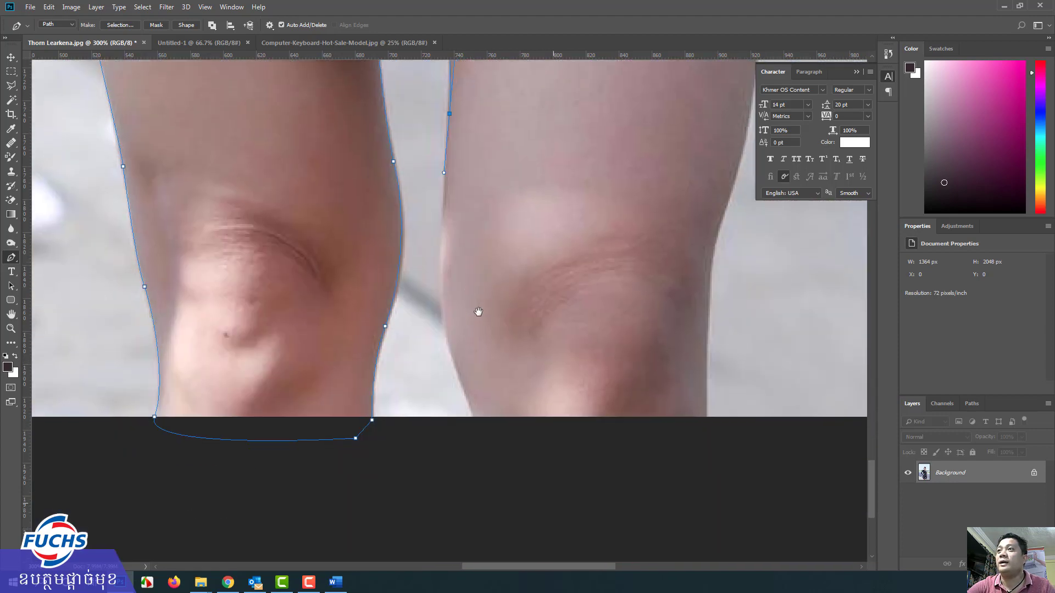
left_click_drag(447, 351, 477, 428)
left_click(473, 401)
left_click(689, 405)
left_click(692, 386)
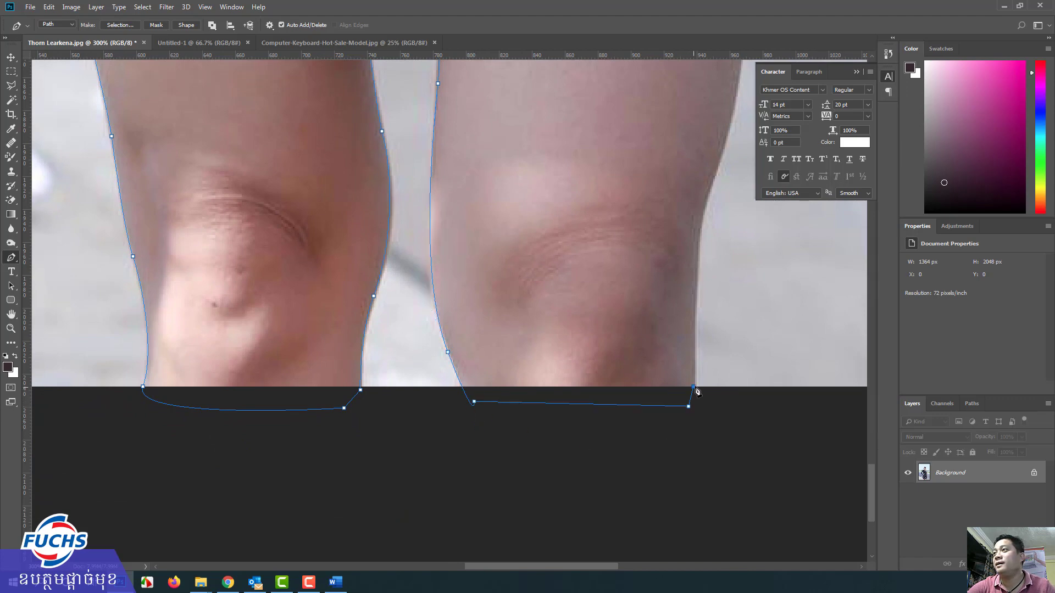
Trace up the same leg's outer edge past the knee to the dress hem with curved anchors.
left_click_drag(597, 367, 328, 464)
left_click_drag(322, 282, 333, 391)
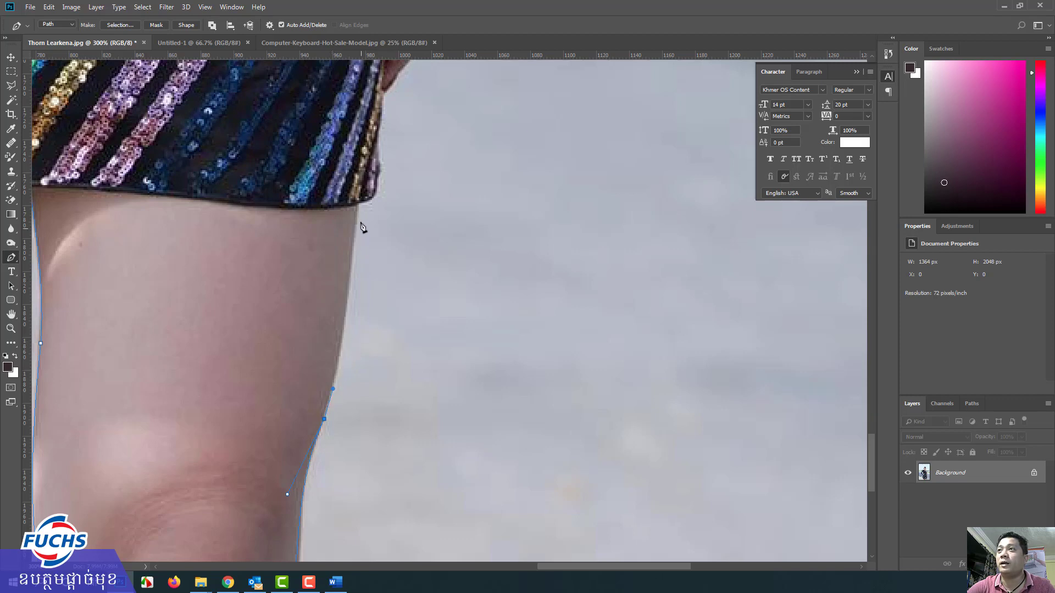
left_click_drag(358, 205, 354, 186)
left_click_drag(359, 224, 358, 251)
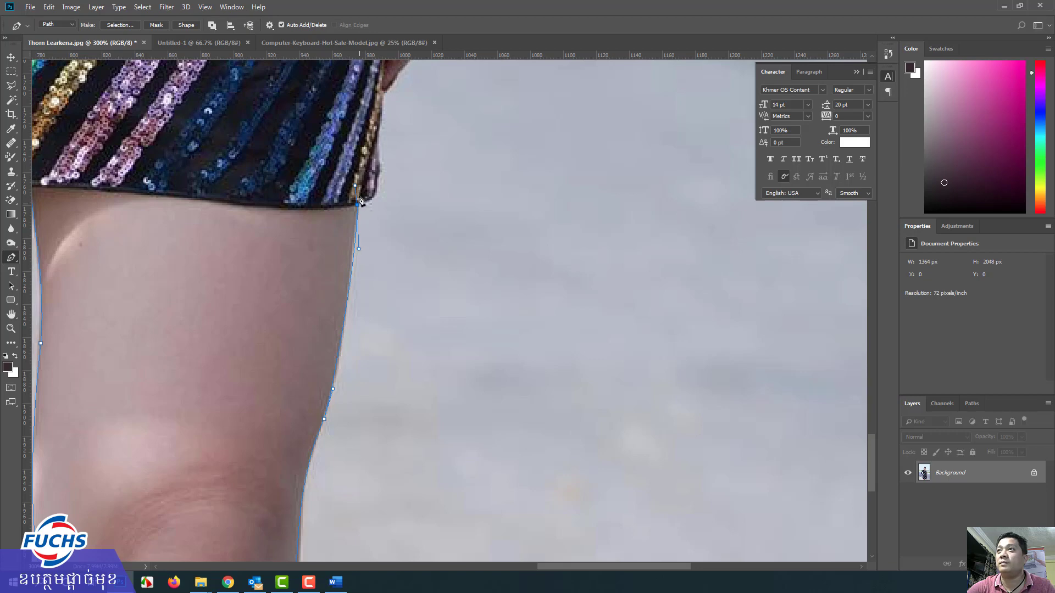
Trace around the skirt's lower corner and up its side edge to the fingertips of the hanging hand.
left_click_drag(381, 165, 384, 144)
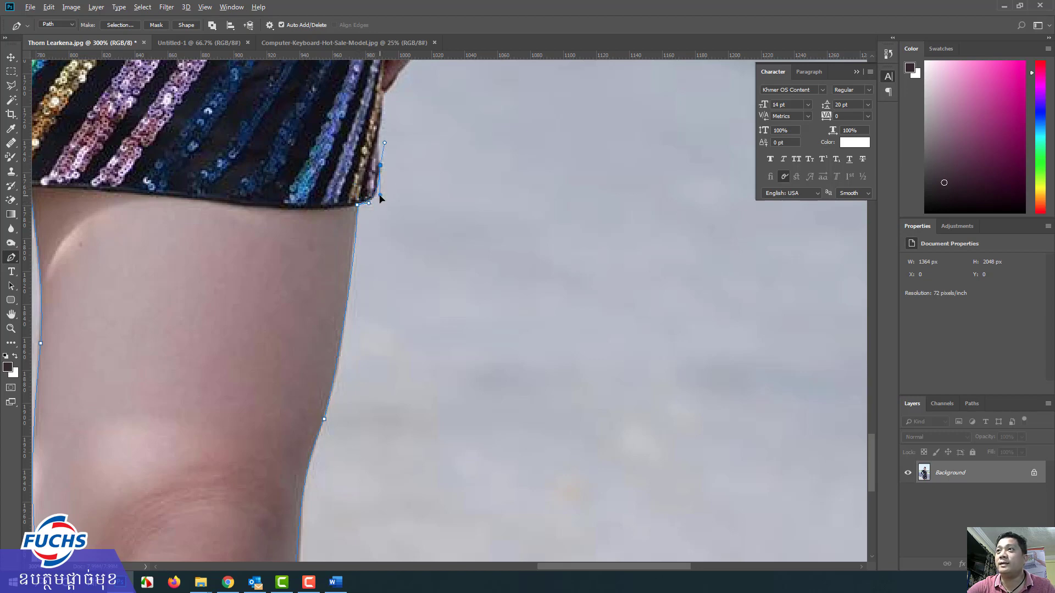
scroll(378, 203, "up", 3)
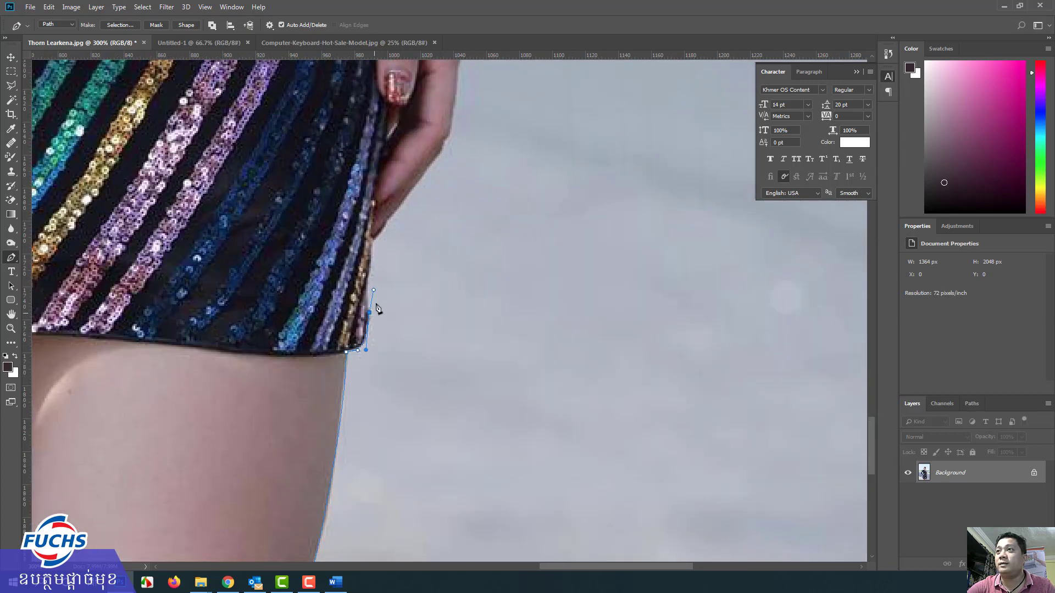
left_click_drag(374, 290, 369, 293)
left_click_drag(372, 243, 380, 234)
Continue the path along the hanging hand's outer edge from the fingertips past the knuckles.
scroll(378, 234, "up", 3)
scroll(378, 234, "right", 2)
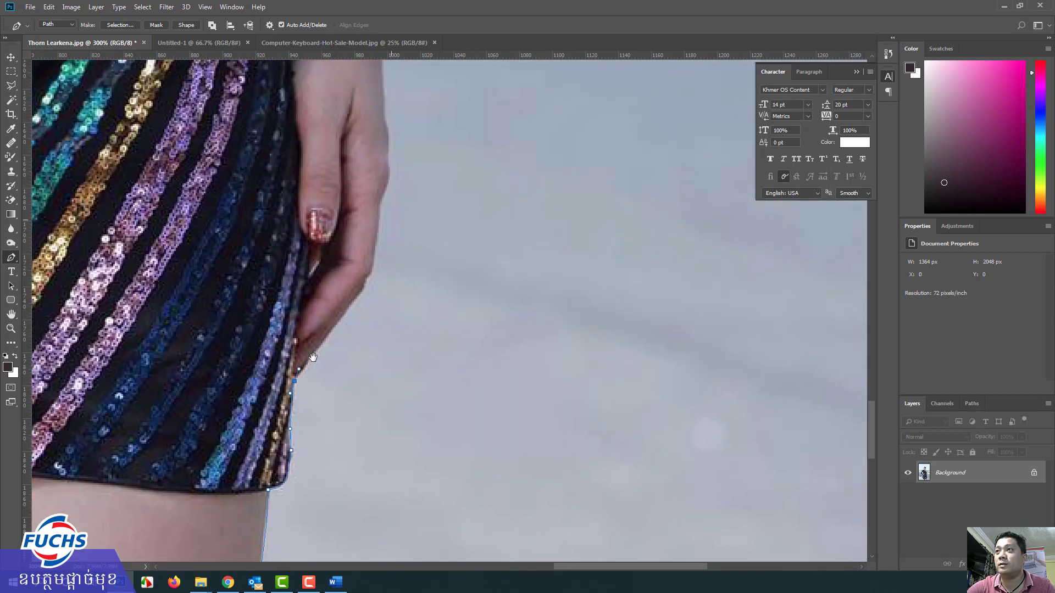
left_click_drag(367, 279, 372, 263)
scroll(373, 263, "up", 3)
scroll(372, 263, "right", 3)
left_click_drag(248, 302, 259, 277)
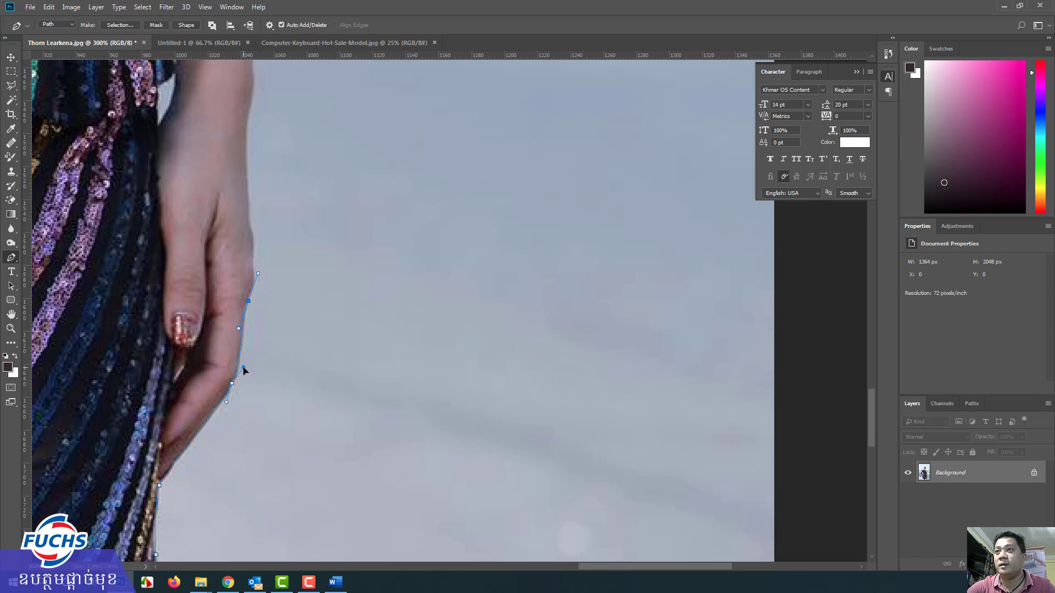
left_click_drag(262, 285, 227, 378)
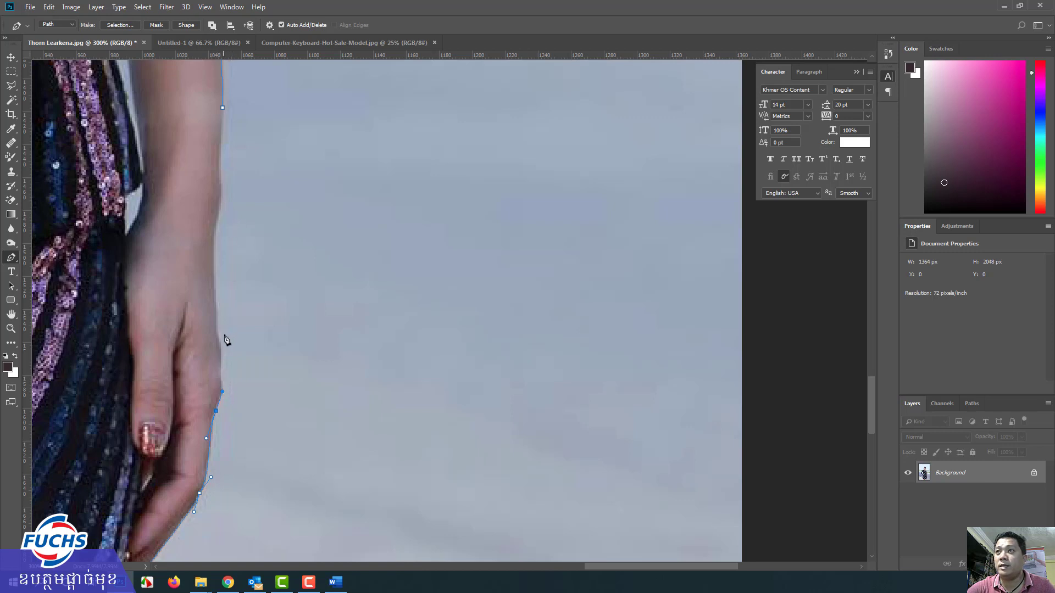
Trace up the outer wrist with adjusted curve handles and close the path at the forearm's starting anchor.
left_click_drag(214, 285, 211, 258)
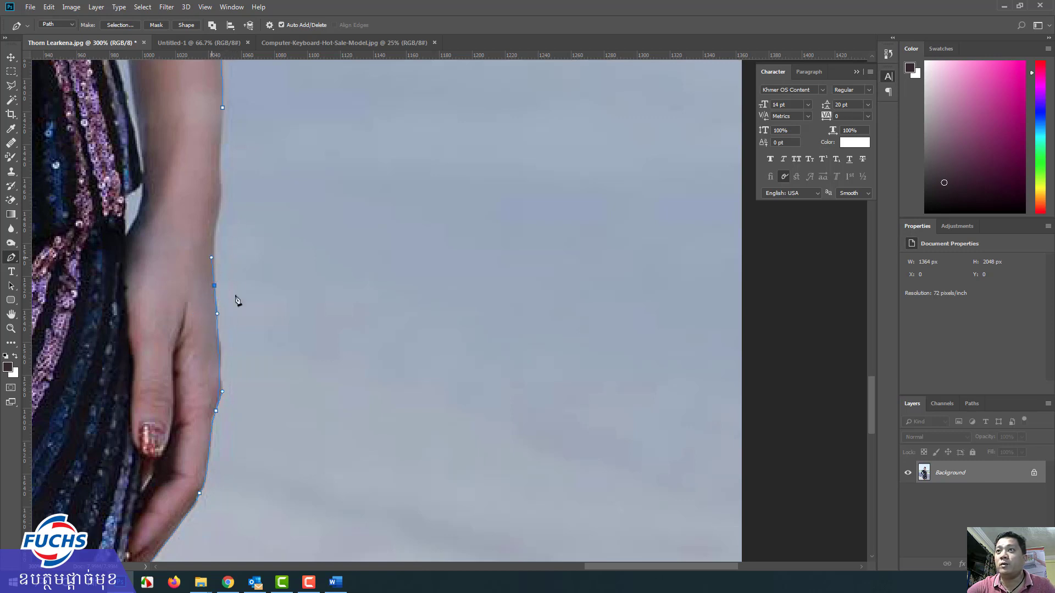
mouse_move(218, 315)
left_mouse_down()
mouse_move(231, 317)
mouse_move(214, 322)
left_mouse_up()
left_click_drag(211, 258, 214, 287)
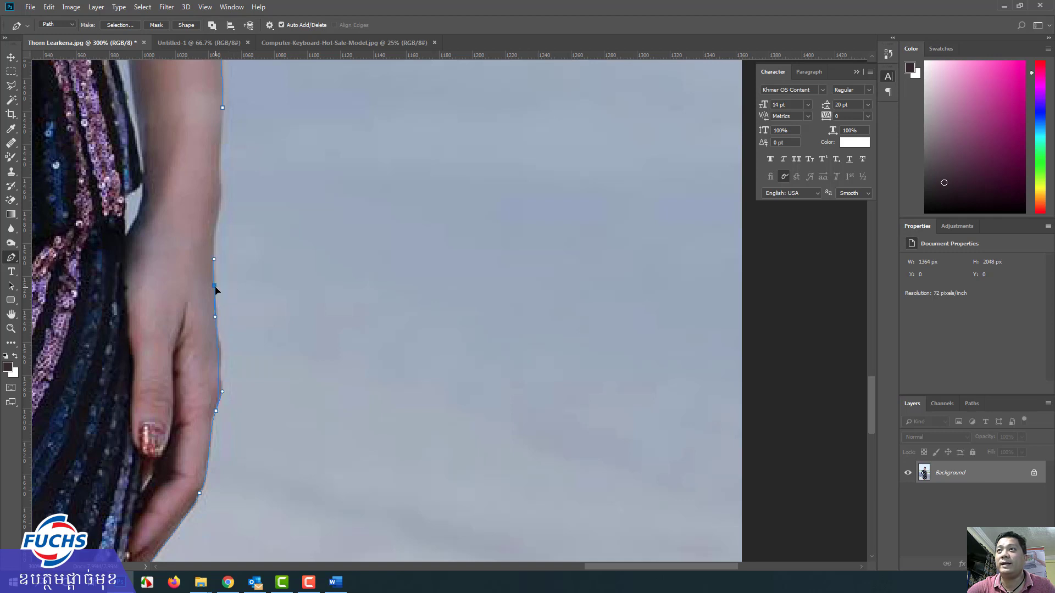
left_click_drag(221, 183, 224, 172)
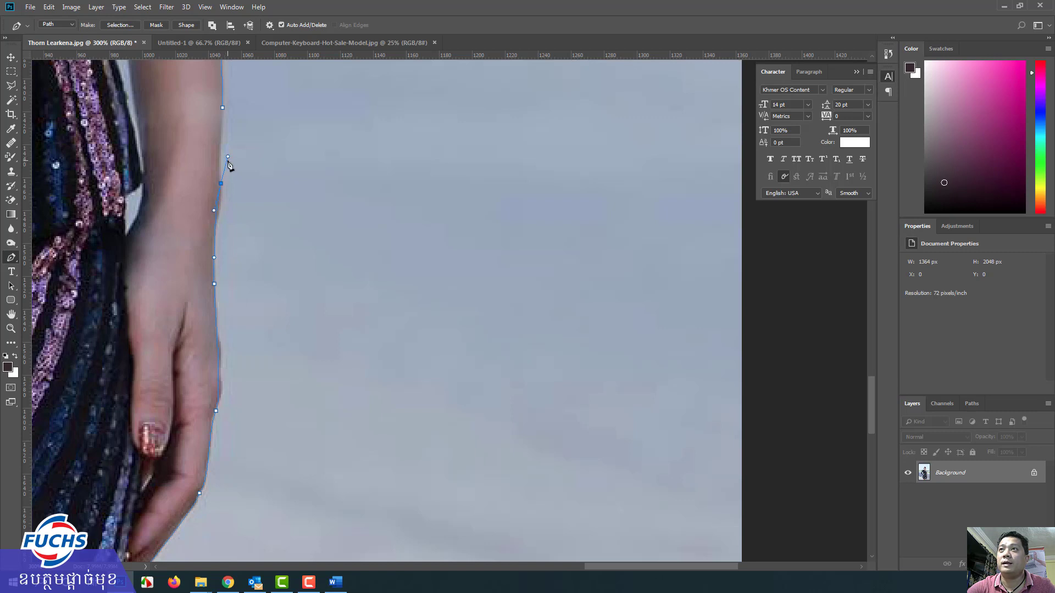
left_click_drag(228, 160, 221, 159)
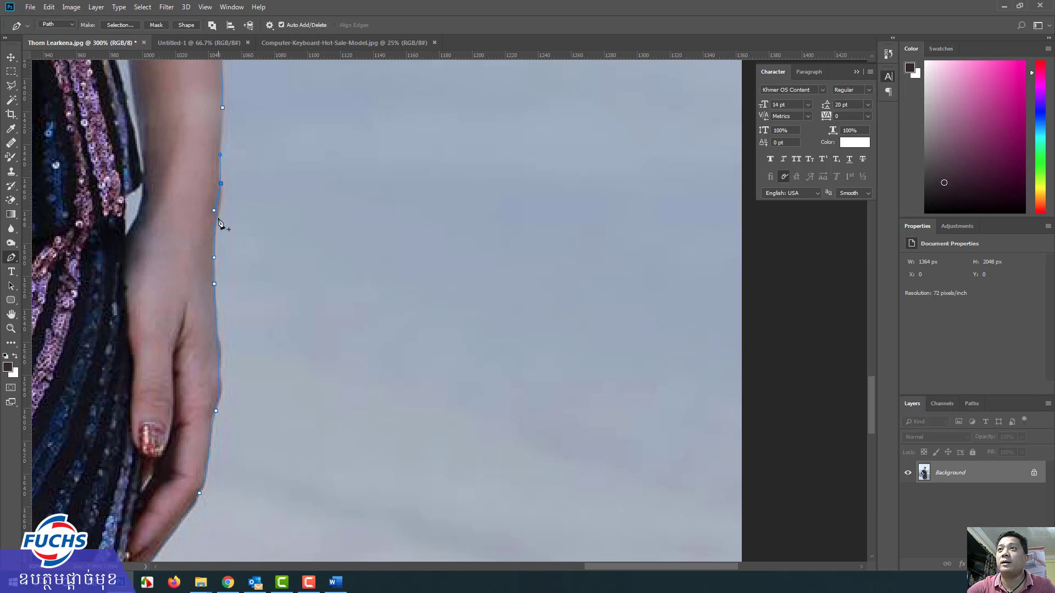
left_click_drag(220, 212, 215, 214)
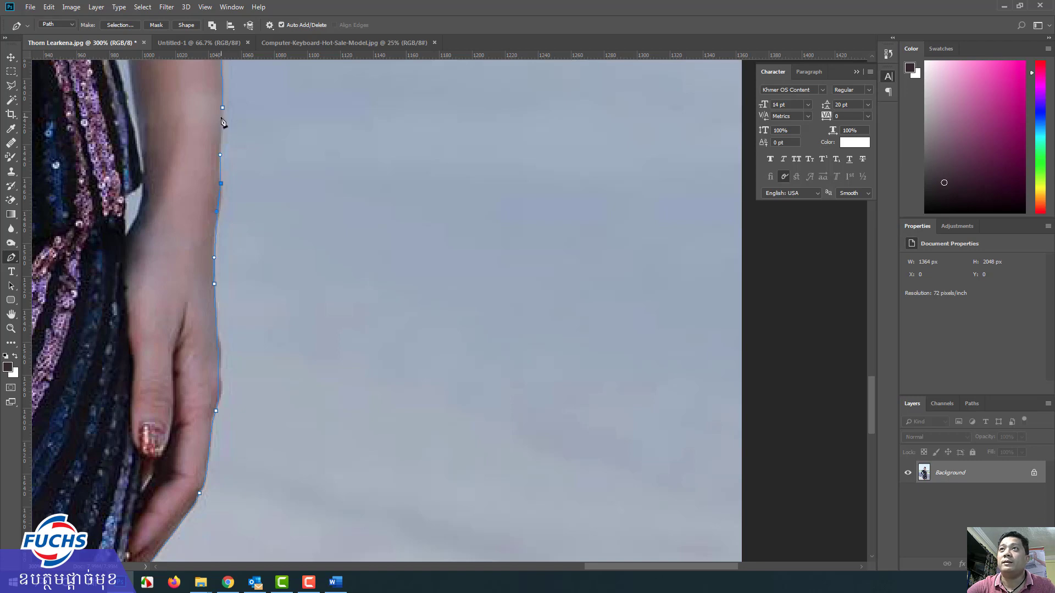
left_click(223, 117)
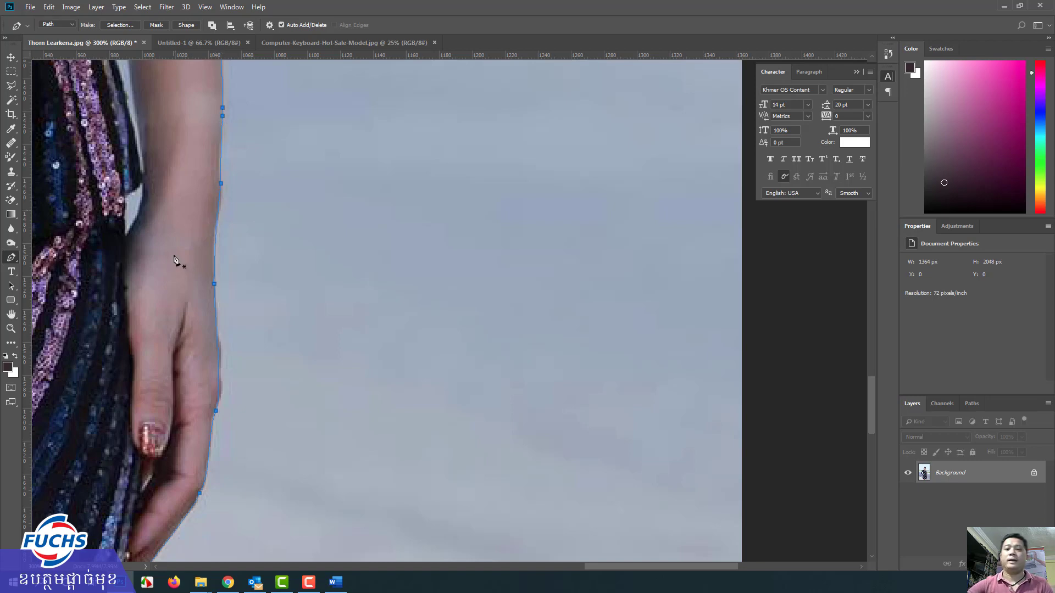
Convert the closed path into a new anti-aliased selection with a 1-pixel feather radius.
key("ctrl+minus")
key("ctrl+minus")
key("ctrl+minus")
key("ctrl+minus")
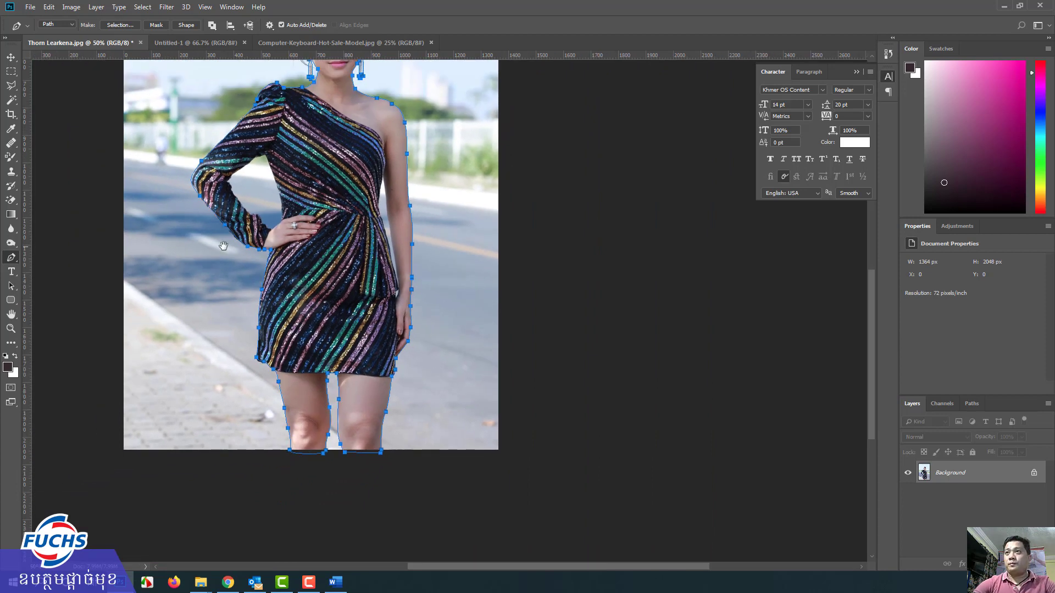
scroll(212, 247, "up", 4)
scroll(212, 248, "left", 2)
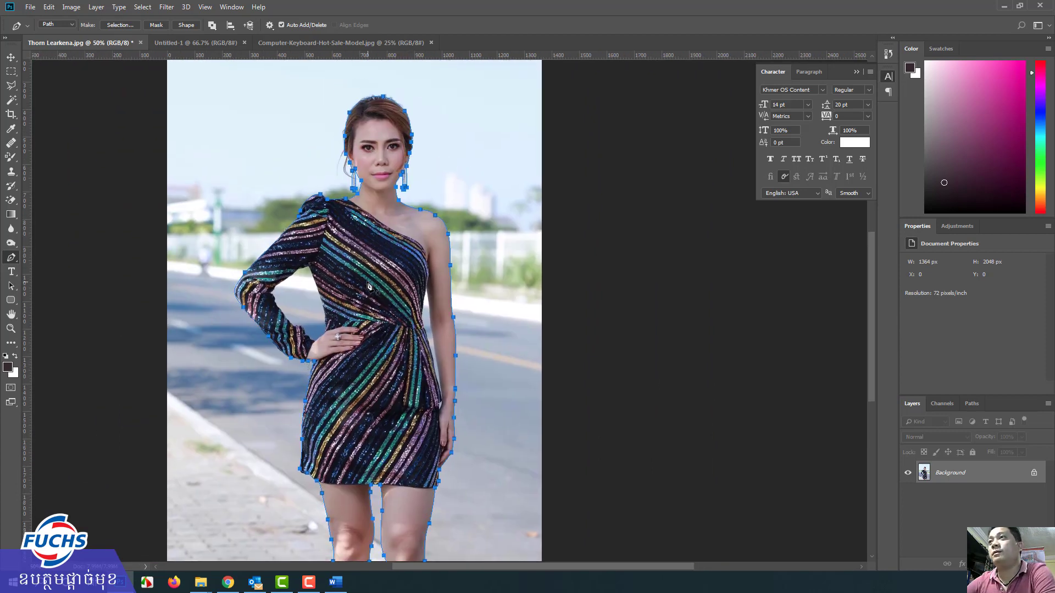
right_click(368, 285)
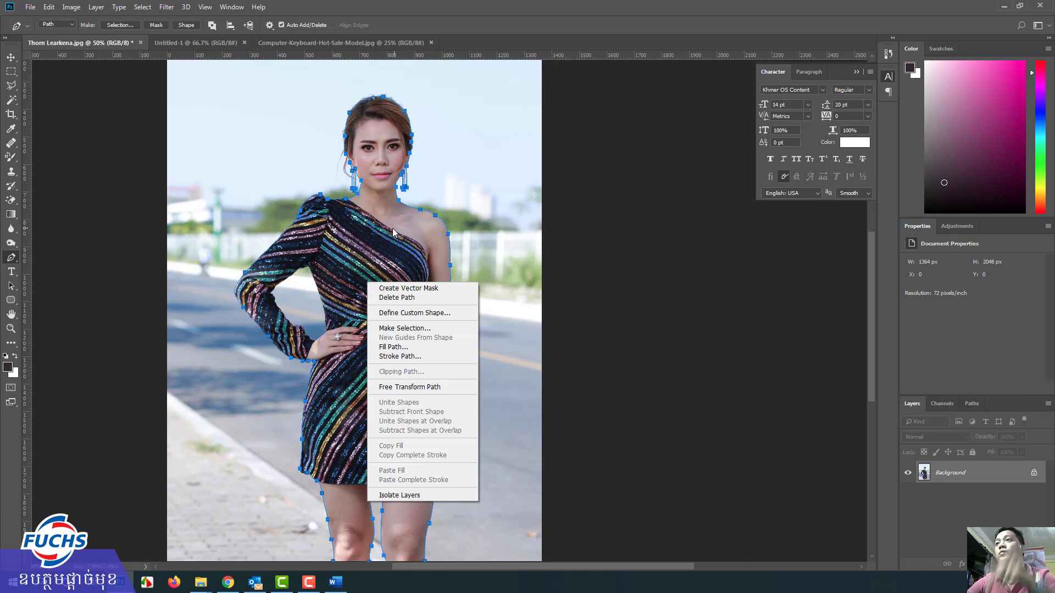
key("Escape")
key("i")
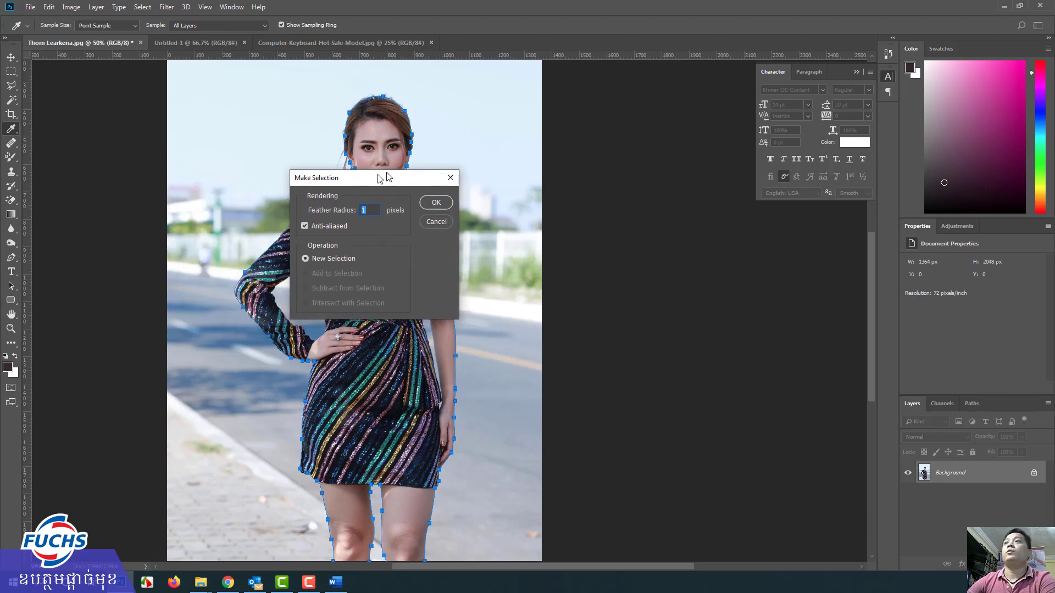
left_click_drag(368, 175, 491, 174)
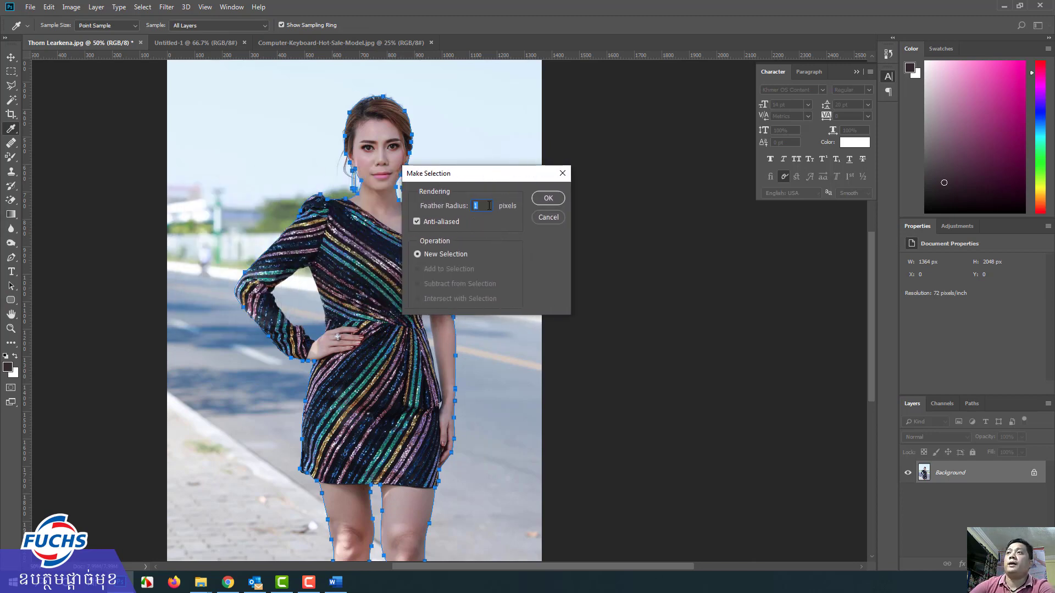
left_click(548, 198)
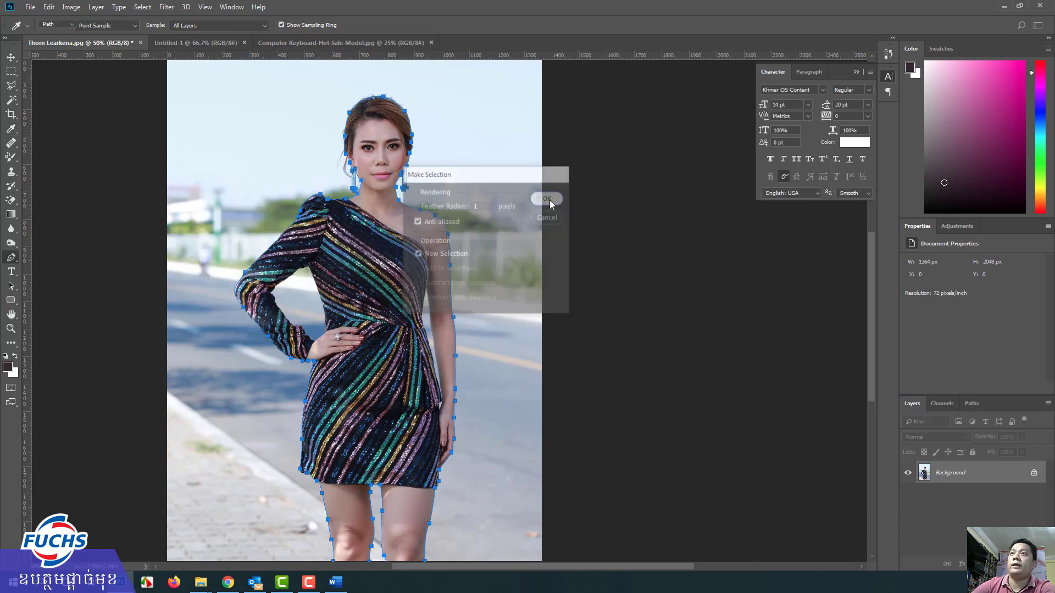
Bring the selected woman into the Untitled-1 document and scale her to about 68% so she fits the canvas.
left_click(11, 57)
left_click_drag(384, 243, 488, 264)
key("ctrl+t")
left_click_drag(570, 62, 487, 230)
left_click_drag(447, 405, 445, 255)
left_click_drag(490, 74, 474, 109)
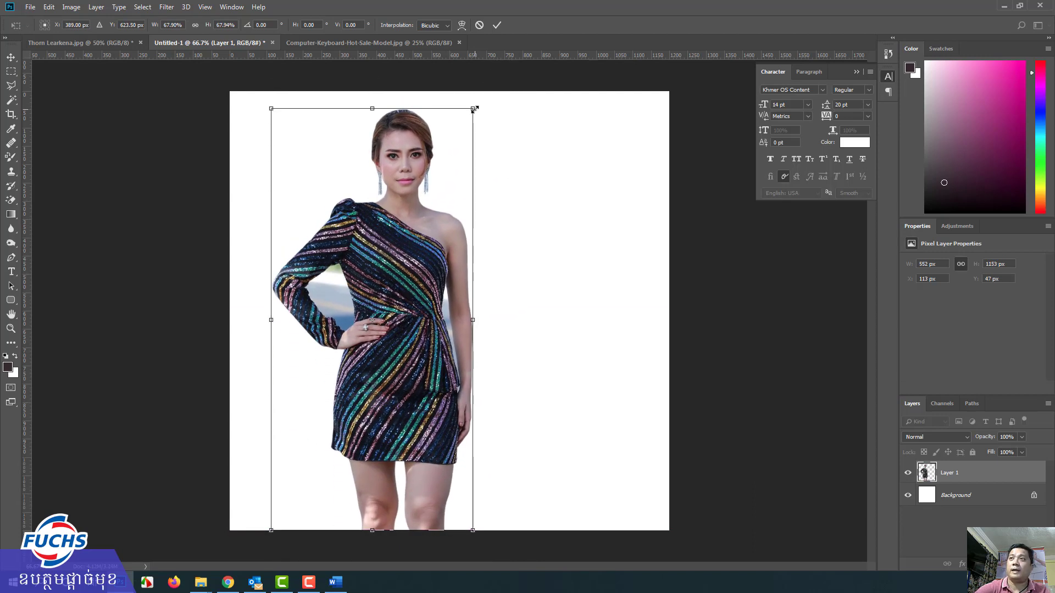
key("Return")
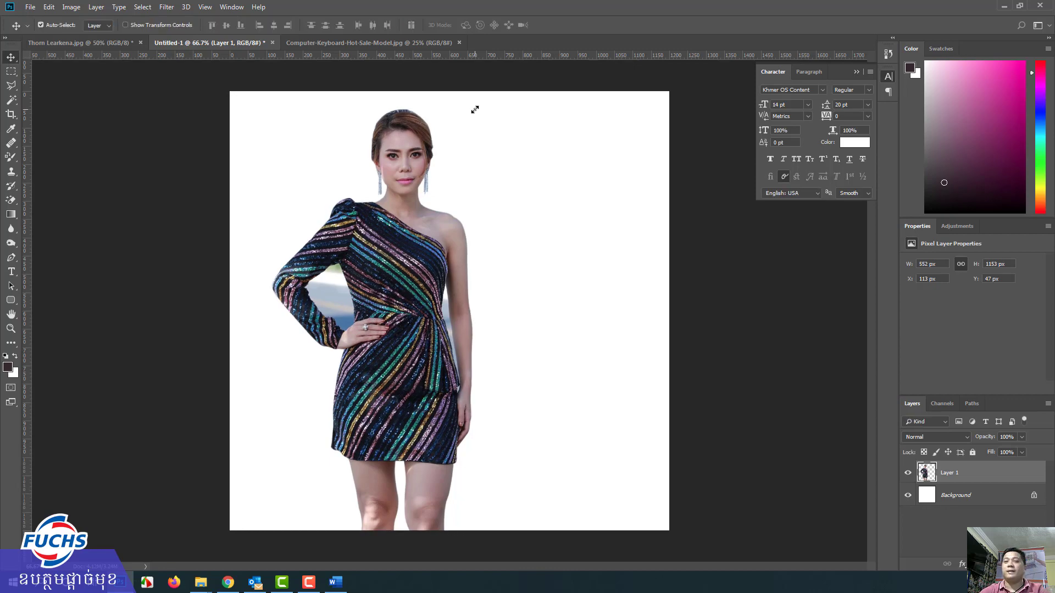
Inspect the cutout's edges up close and move the woman left to X 60 px on the canvas.
scroll(475, 109, "up", 5)
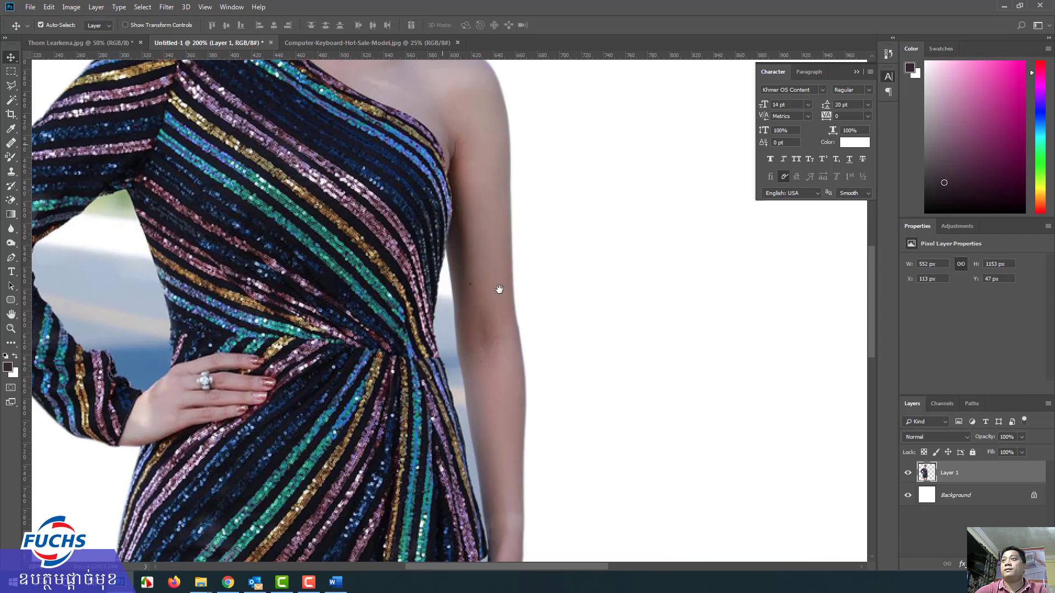
left_click_drag(475, 228, 572, 502)
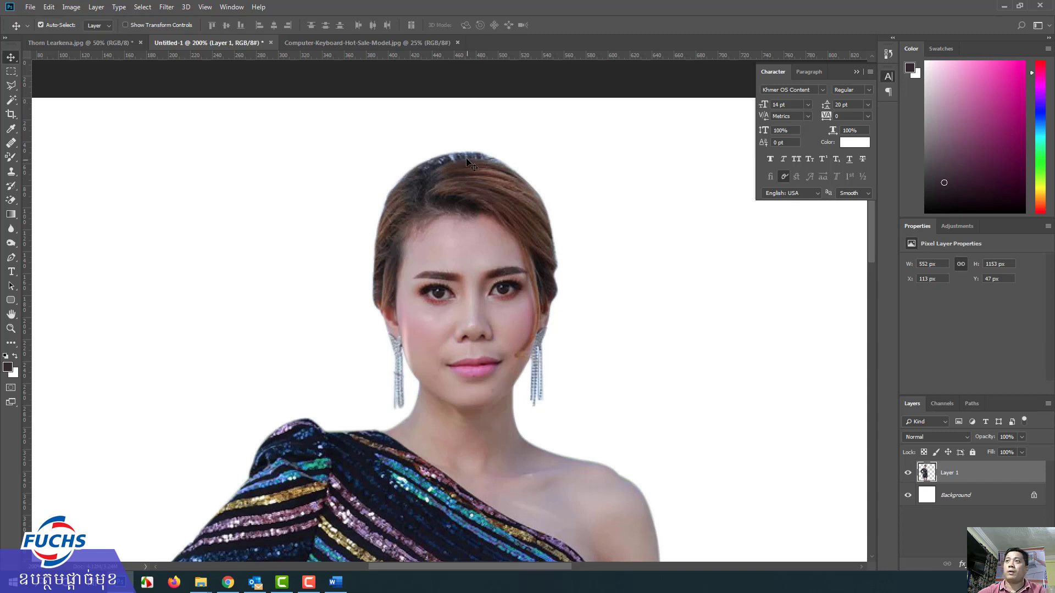
scroll(467, 156, "down", 1)
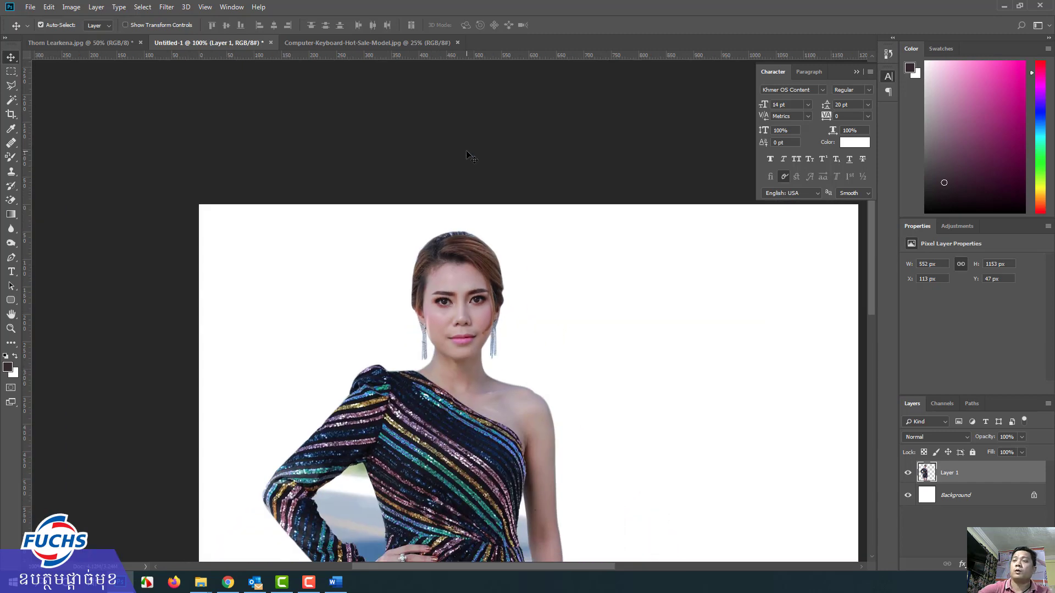
left_click_drag(442, 420, 370, 269)
scroll(369, 269, "down", 1)
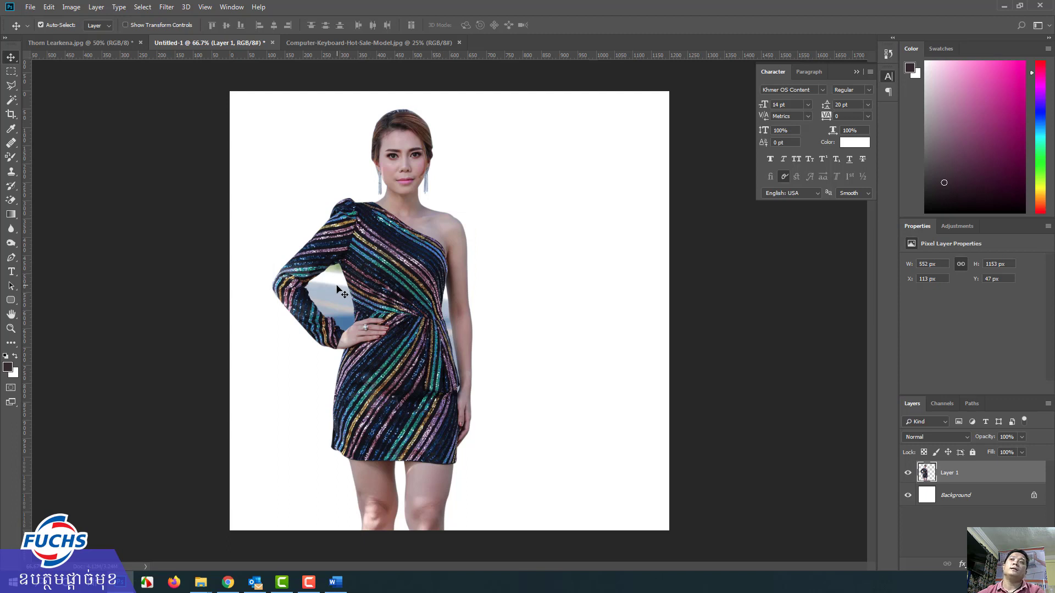
left_click_drag(336, 286, 317, 286)
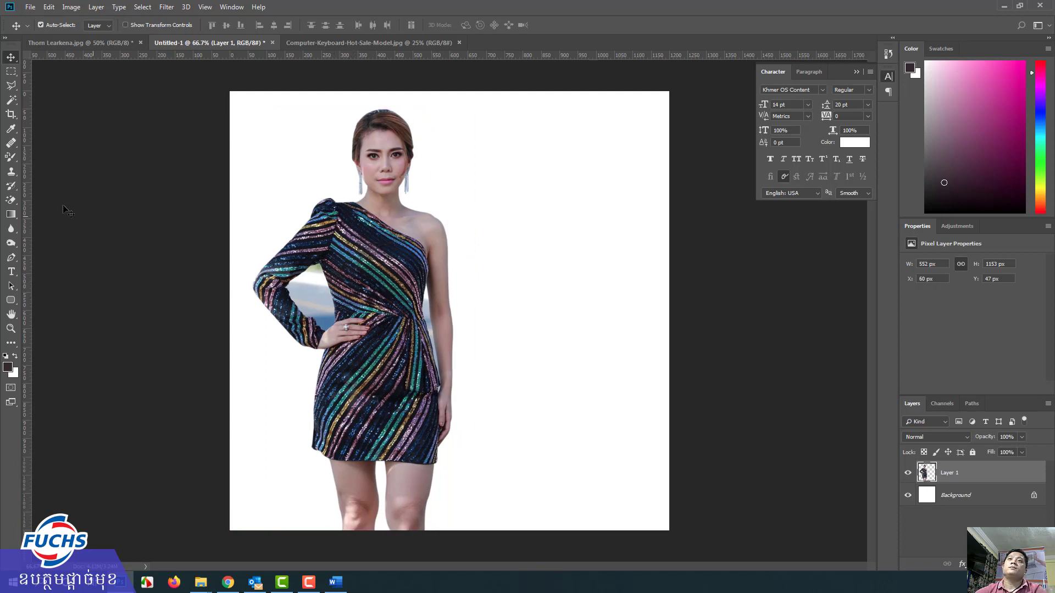
left_click(11, 257)
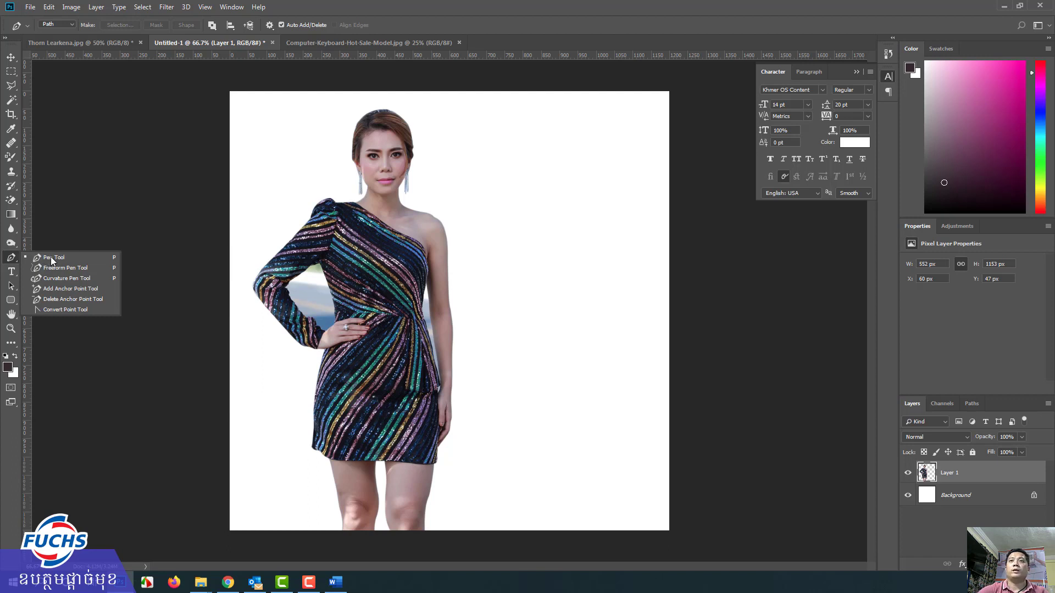
left_click(11, 57)
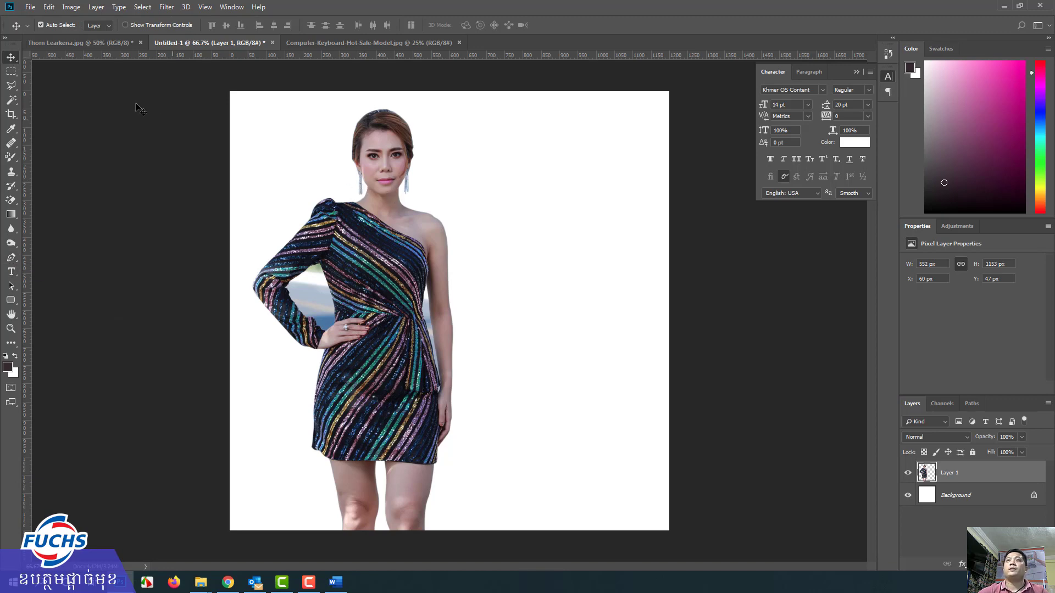
Save the composition as a Photoshop file named Ex-004 in the Exercise-04 folder.
left_click(31, 8)
left_click(66, 120)
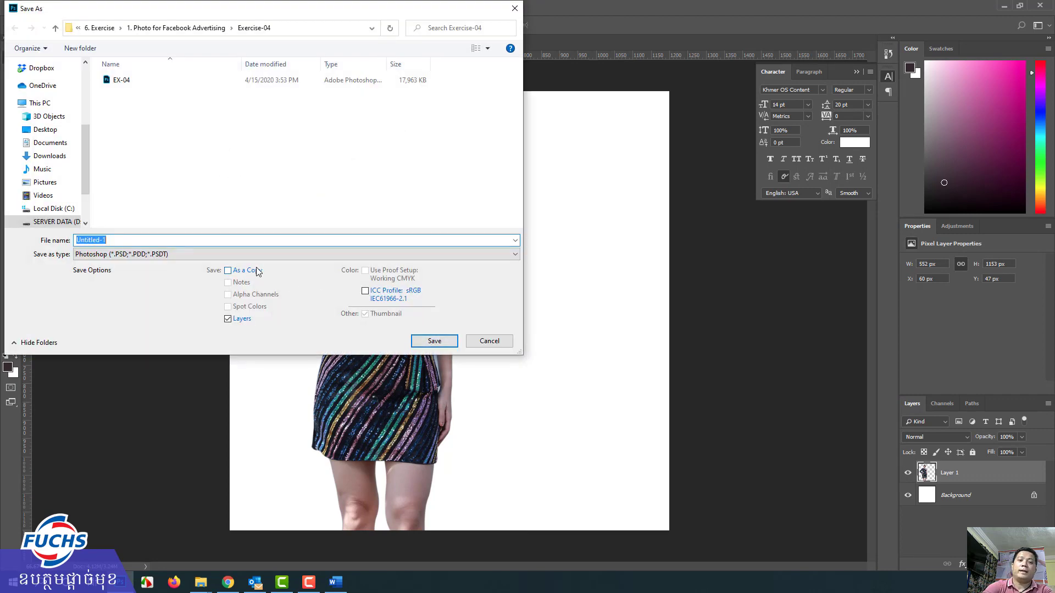
type("Ex-00")
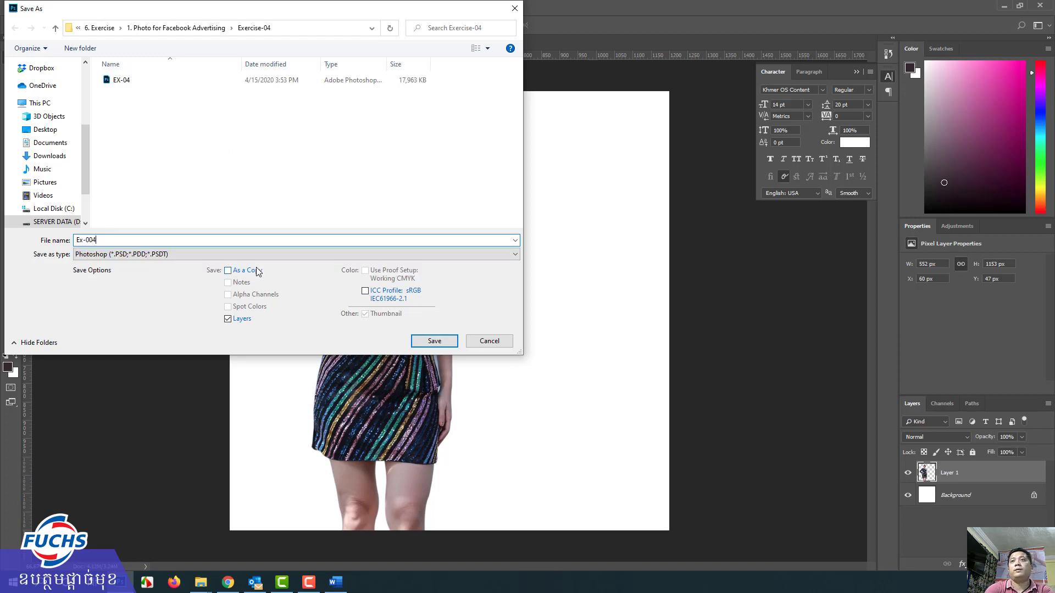
type("4")
key("Return")
left_click(566, 248)
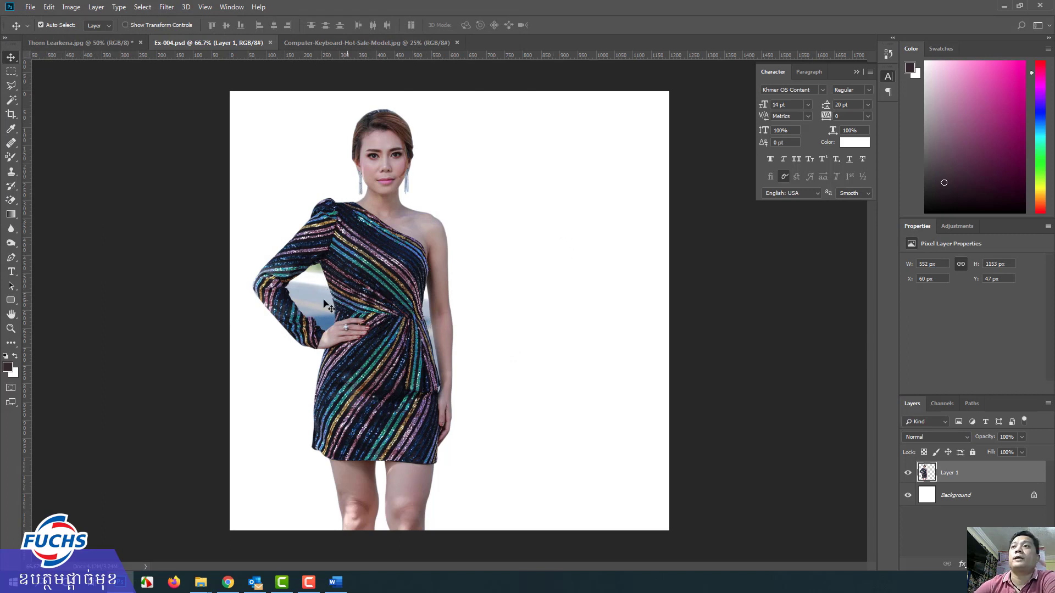
left_click(11, 86)
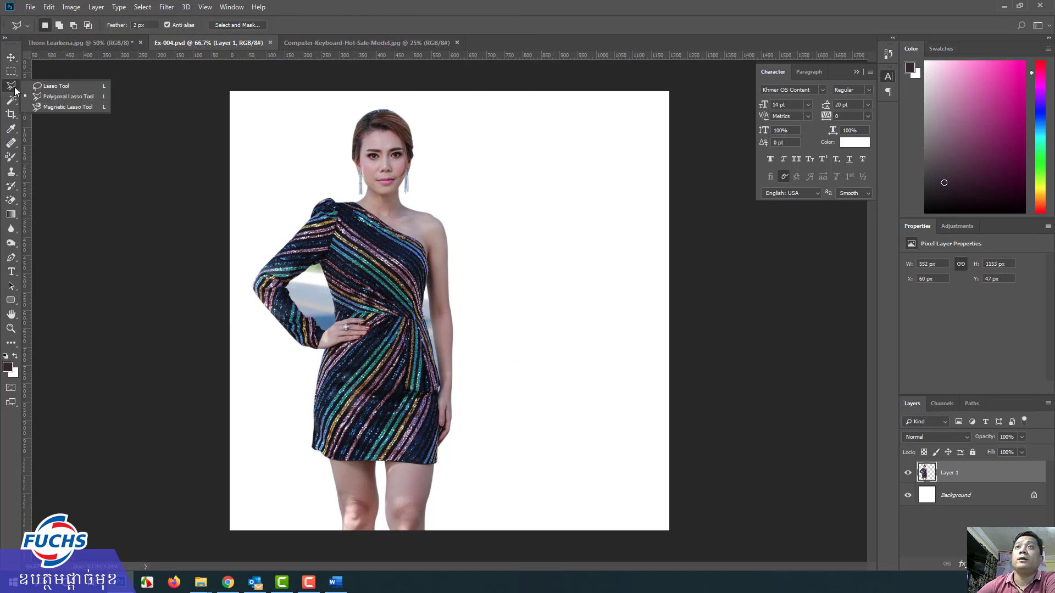
left_click(10, 58)
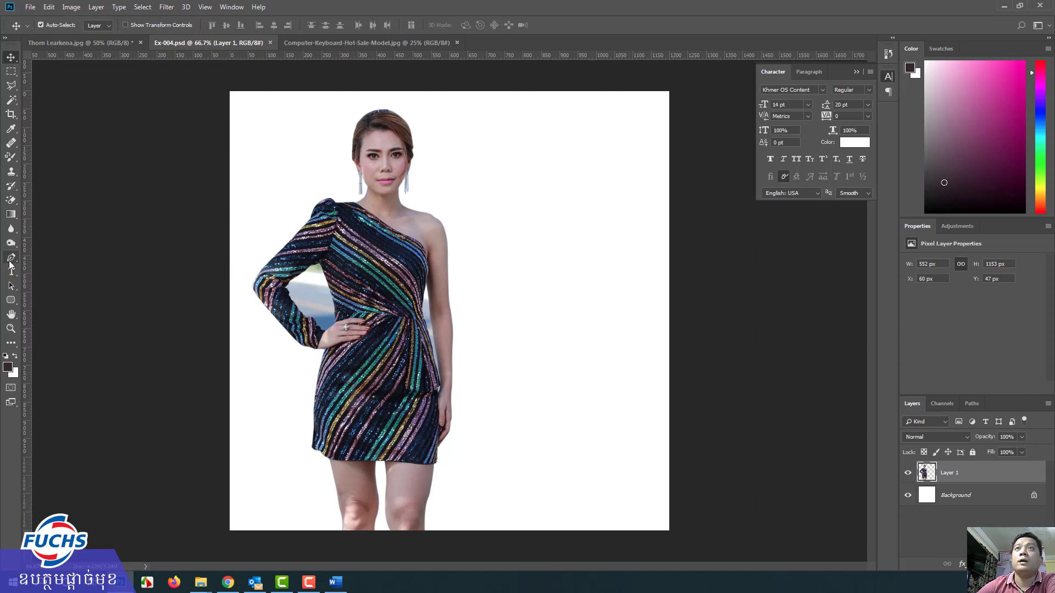
left_click(12, 86)
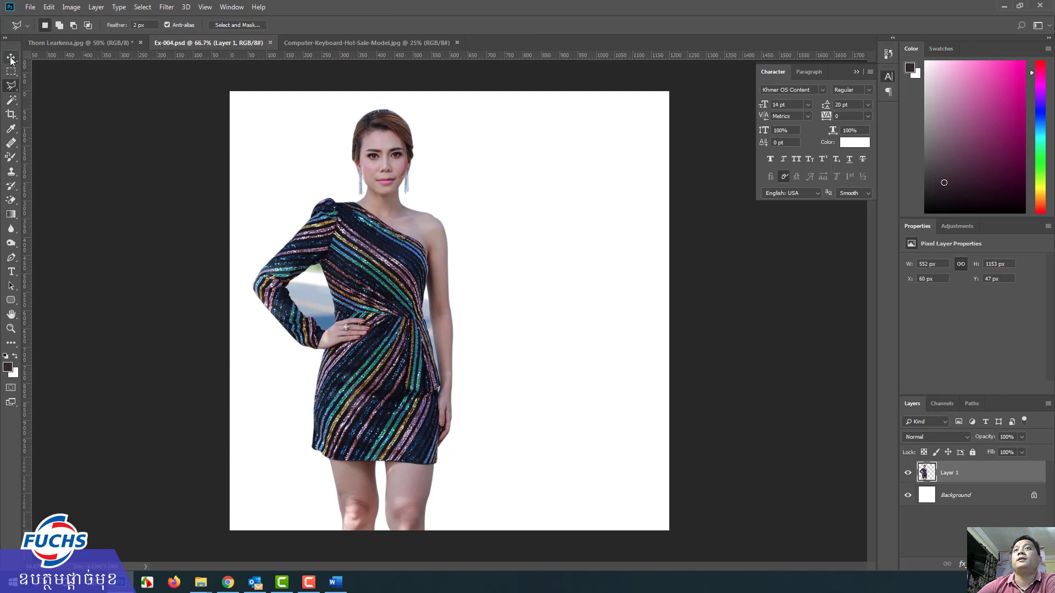
left_click(11, 258)
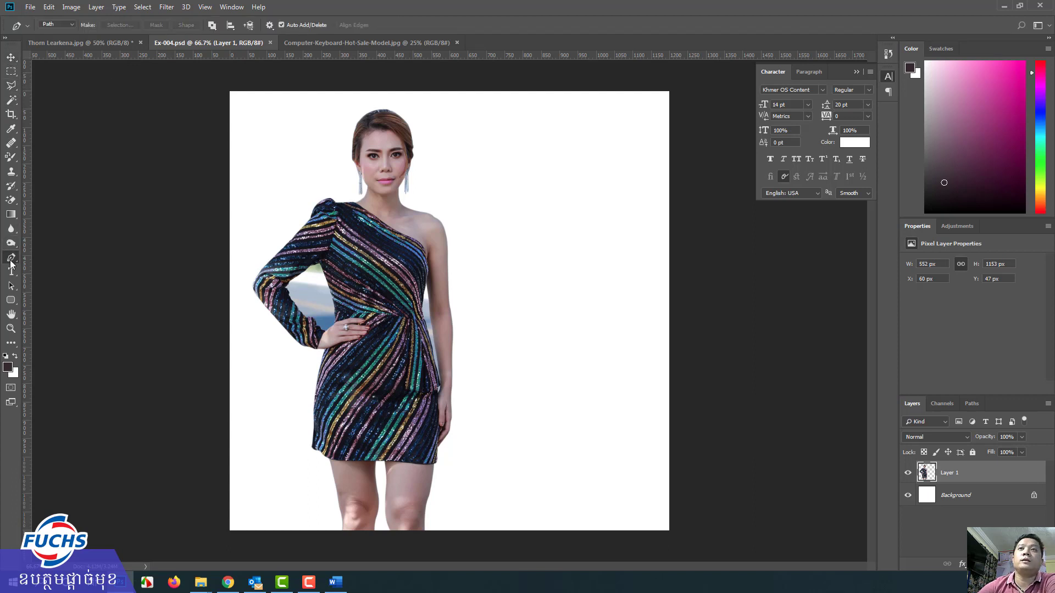
right_click(11, 263)
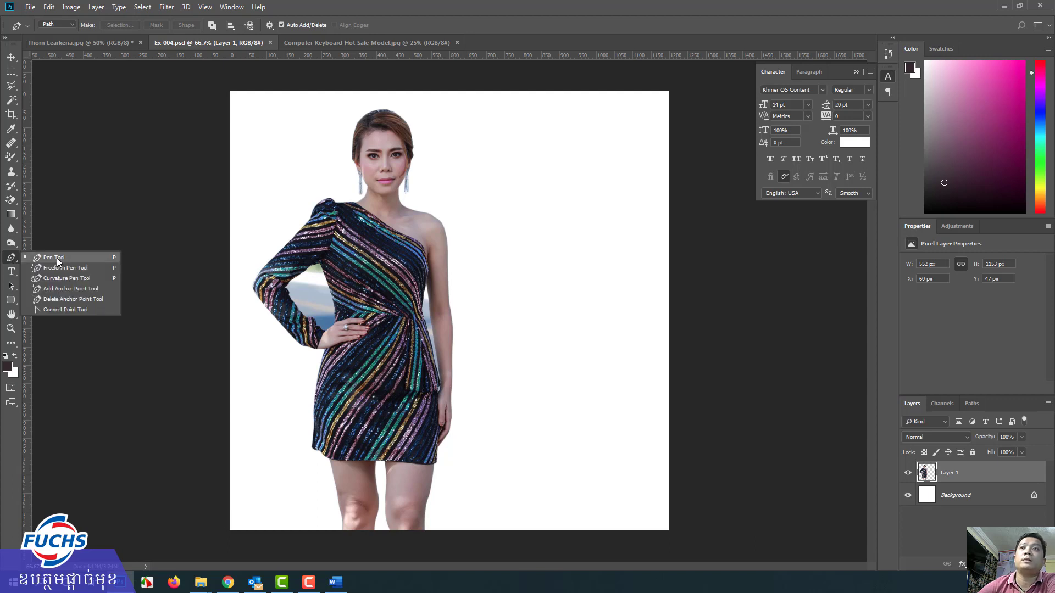
left_click(10, 258)
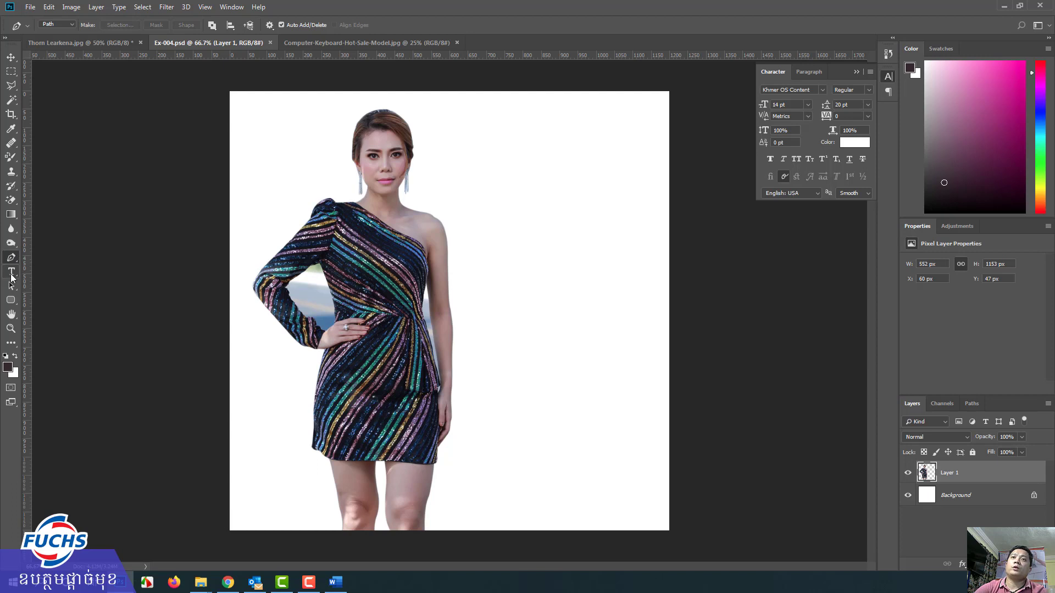
Start a horizontal text line beside the woman's head and enter the sample text "ដសថ".
left_click(11, 277)
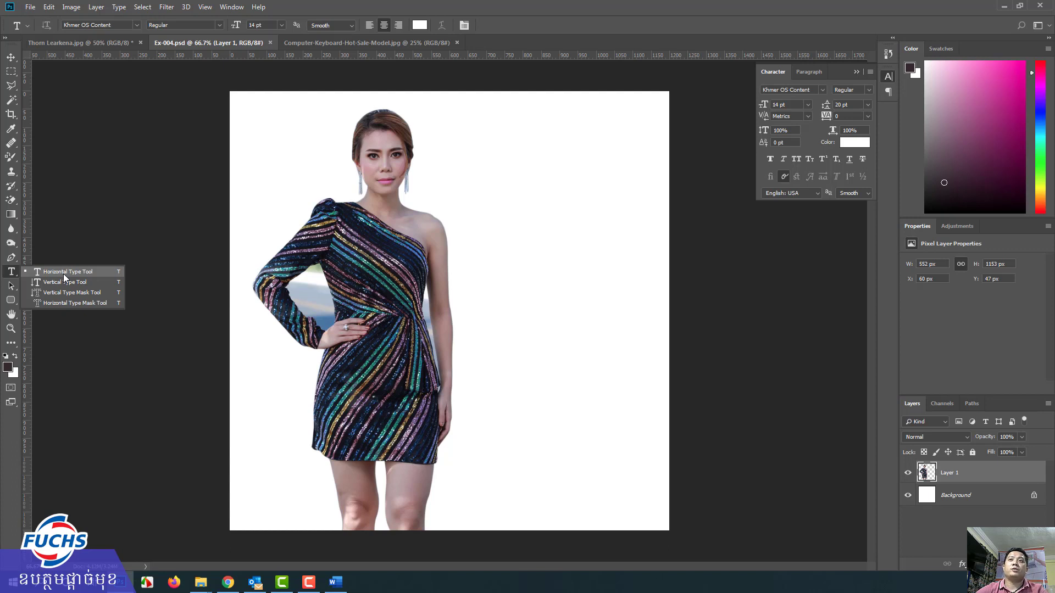
left_click(12, 277)
right_click(12, 276)
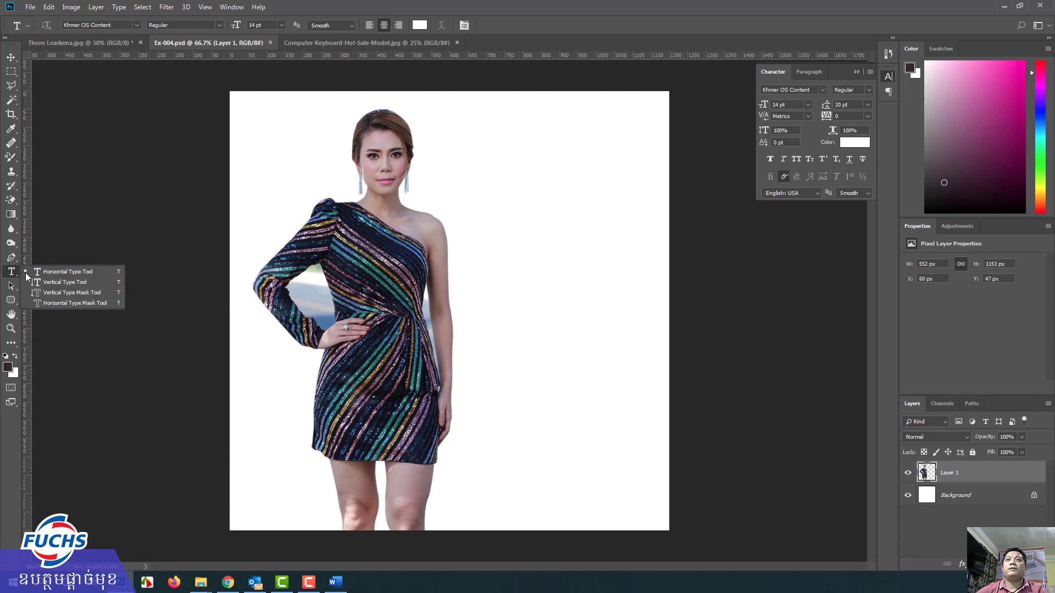
left_click(55, 278)
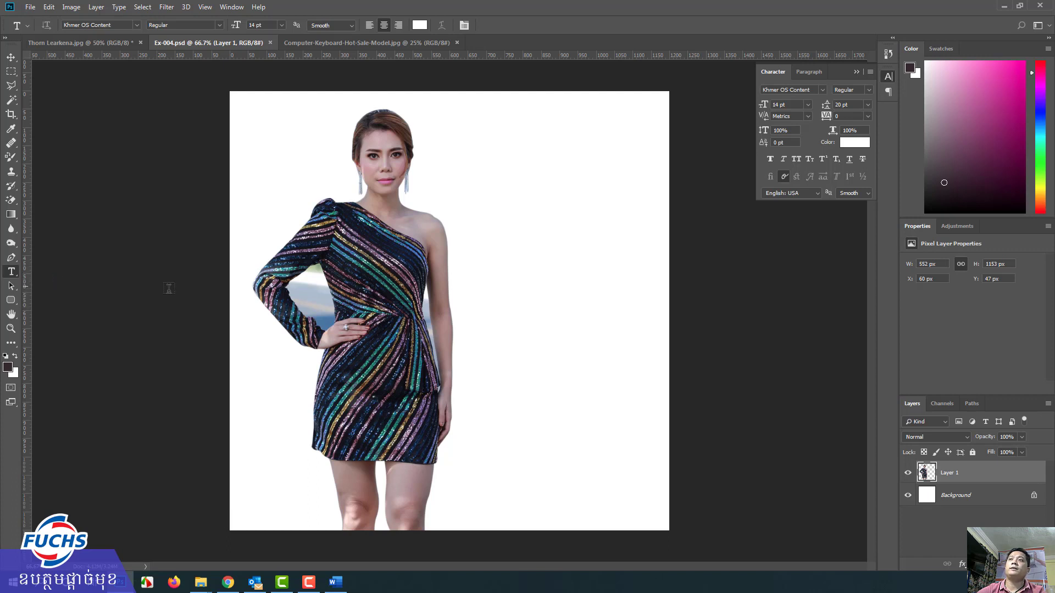
left_click(485, 141)
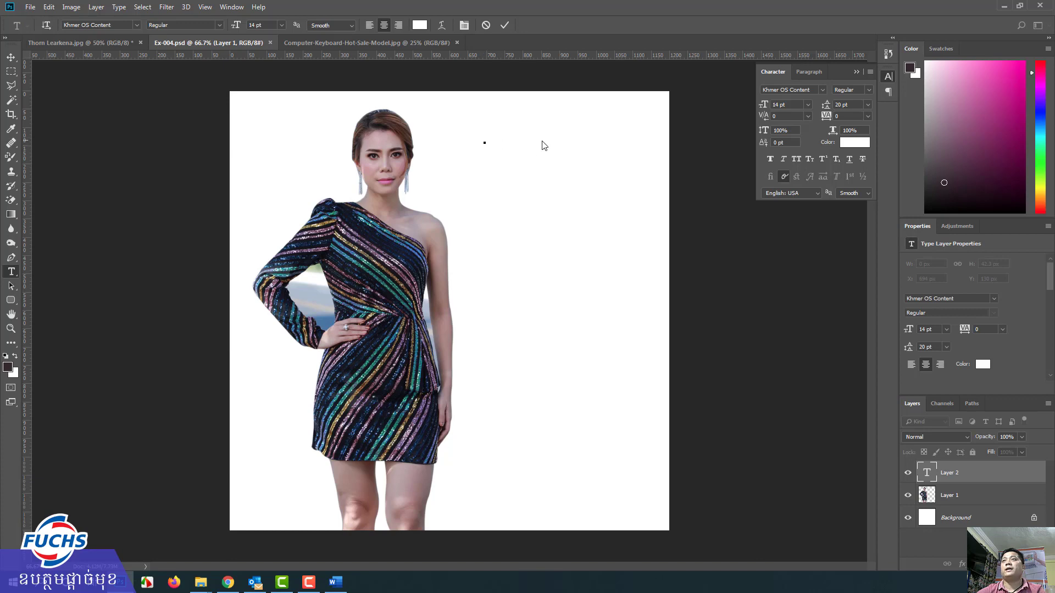
left_click(136, 25)
left_click(101, 25)
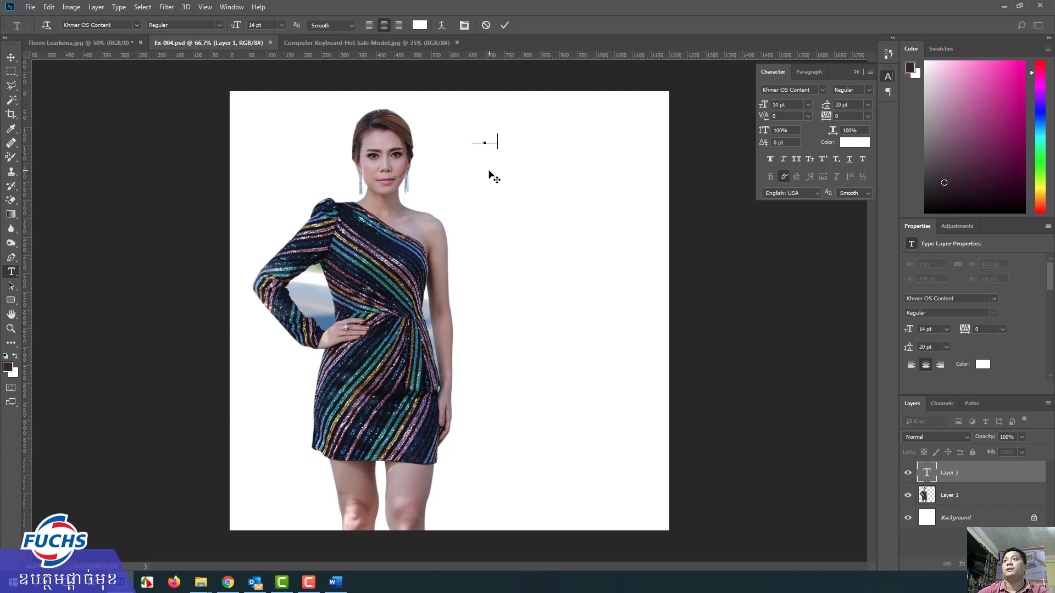
Select the whole sample text and set its color to red (#f00303).
key("ctrl+a")
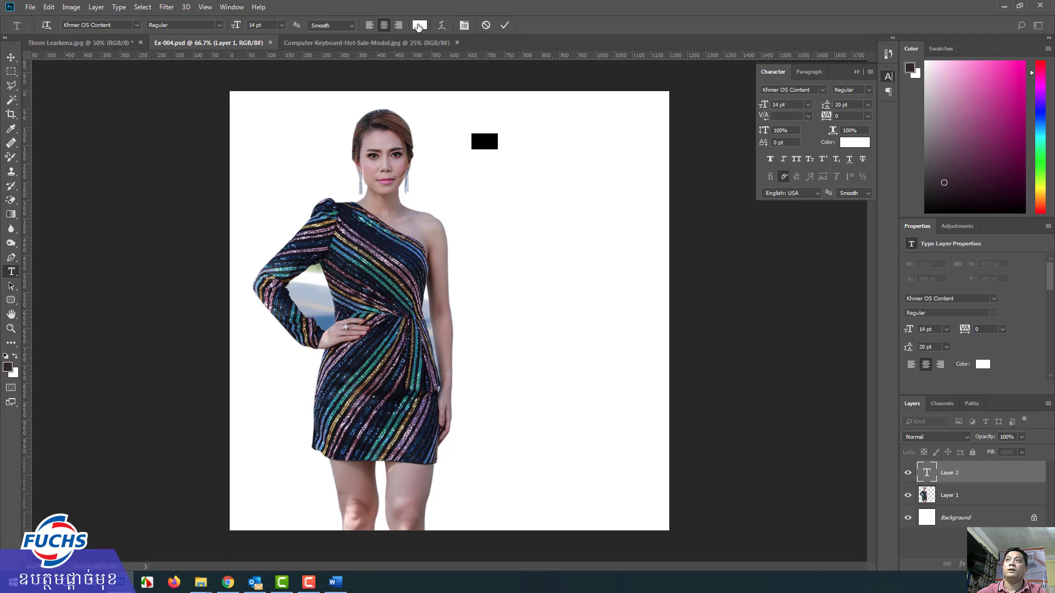
left_click(485, 137)
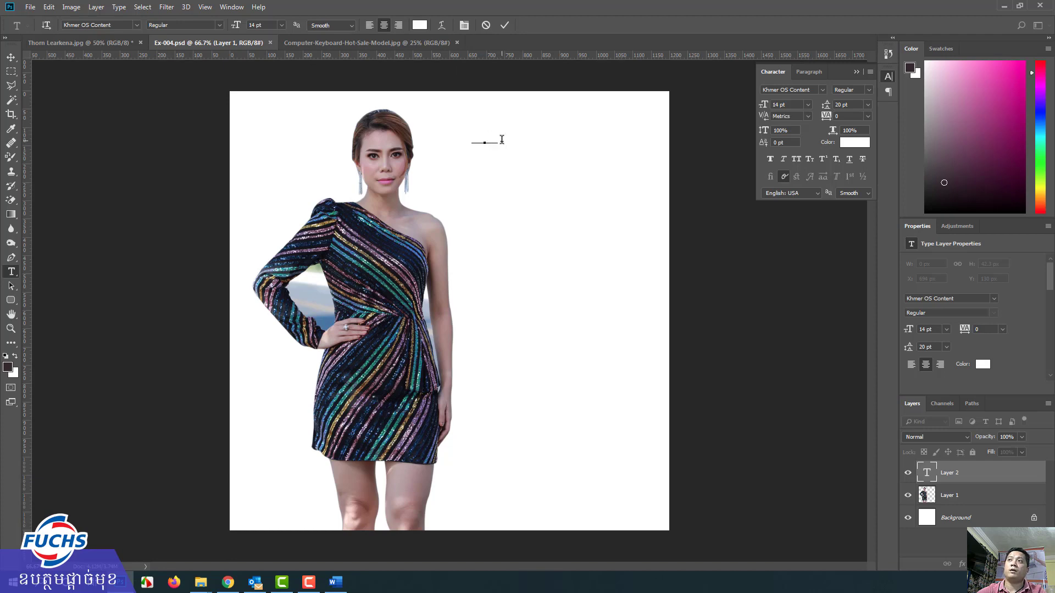
left_click_drag(502, 139, 438, 146)
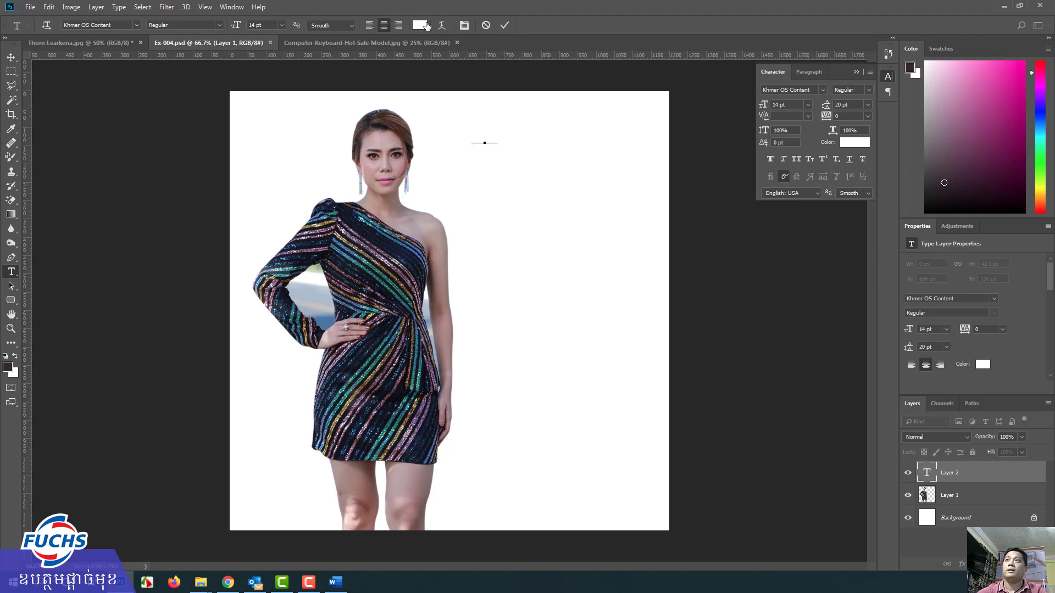
left_click(421, 26)
left_click(235, 201)
left_click(344, 188)
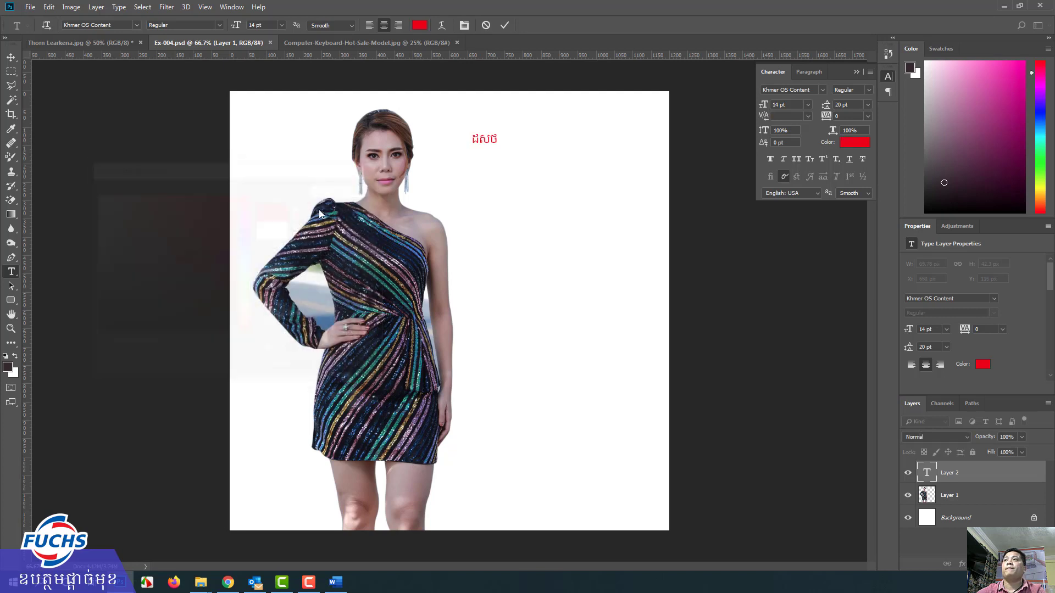
Replace the red sample text with "សាលារៀនខ្ញុំ".
left_click(478, 140)
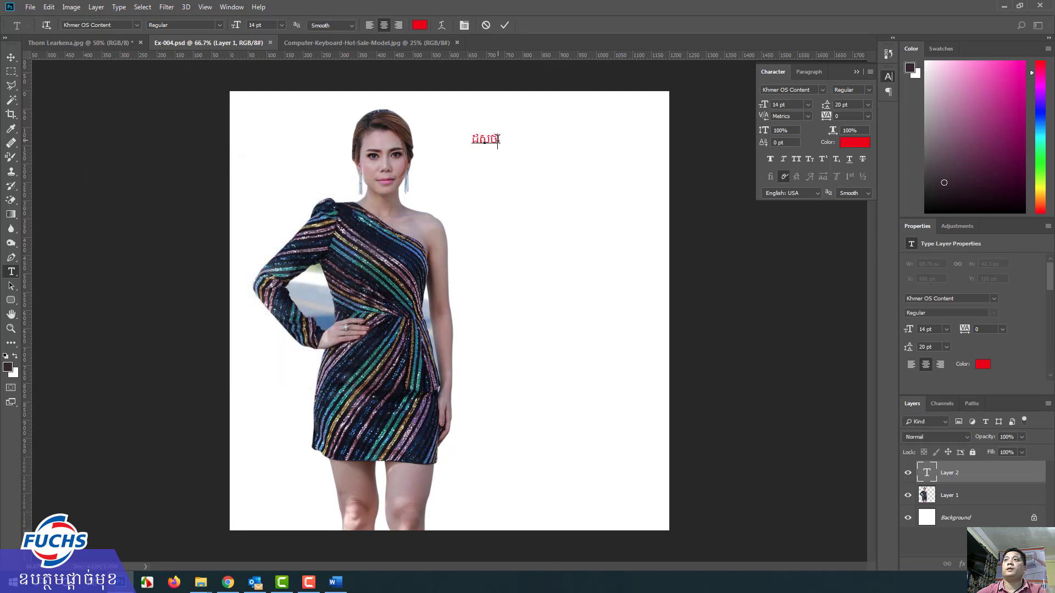
key("Left")
key("Left")
key("ctrl+a")
key("BackSpace")
type("សាលារៀន")
key("BackSpace")
type("ឧ")
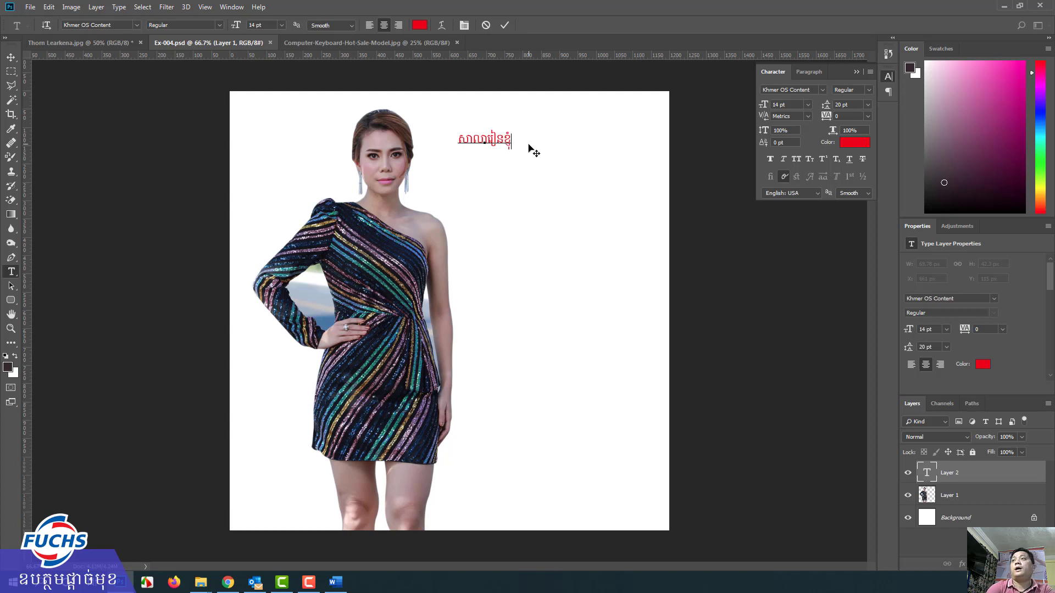
type("ុំ")
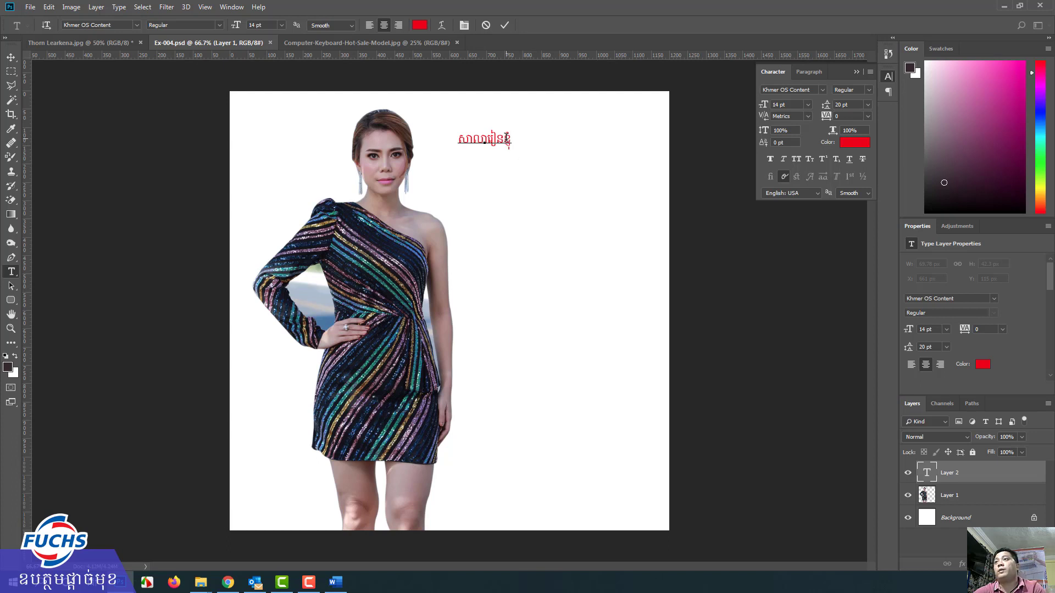
Format the final word "ខ្ញុំ" in blue at 16 pt with the Khmer OS Muol Light font.
left_click_drag(503, 139, 530, 138)
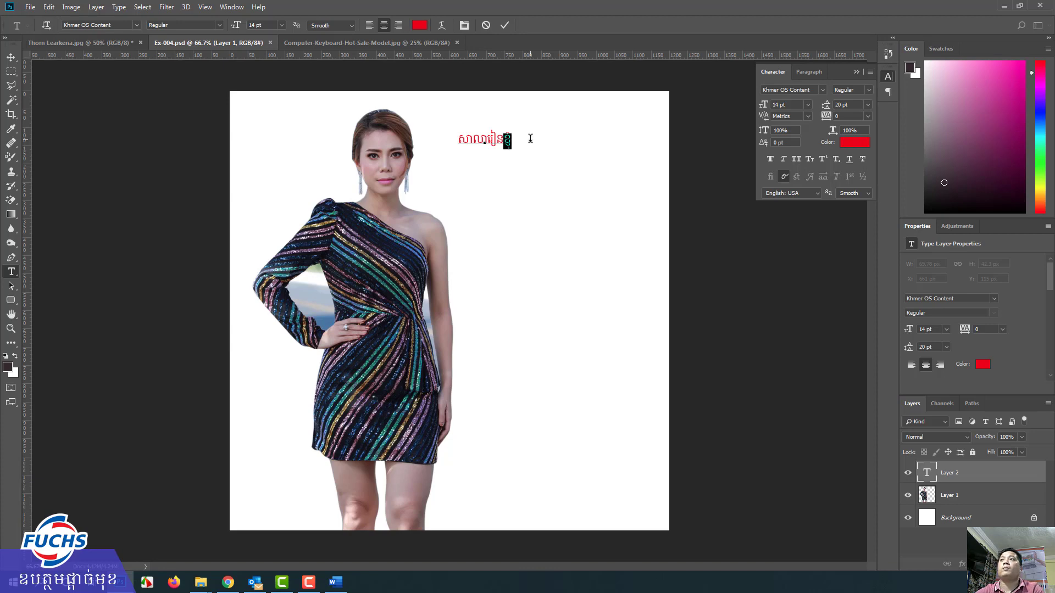
left_click(420, 25)
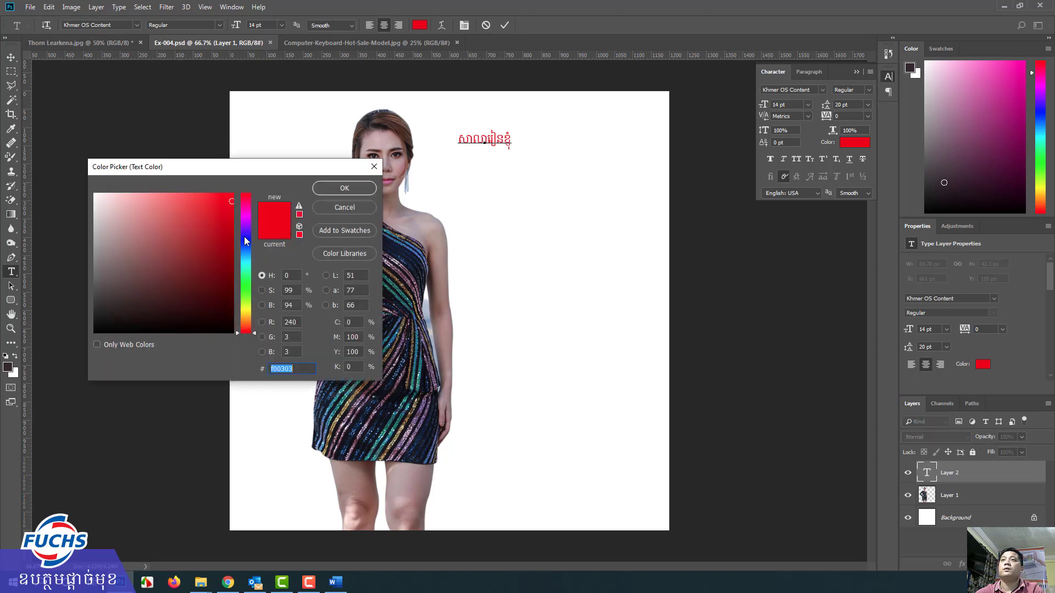
left_click(241, 238)
left_click(336, 188)
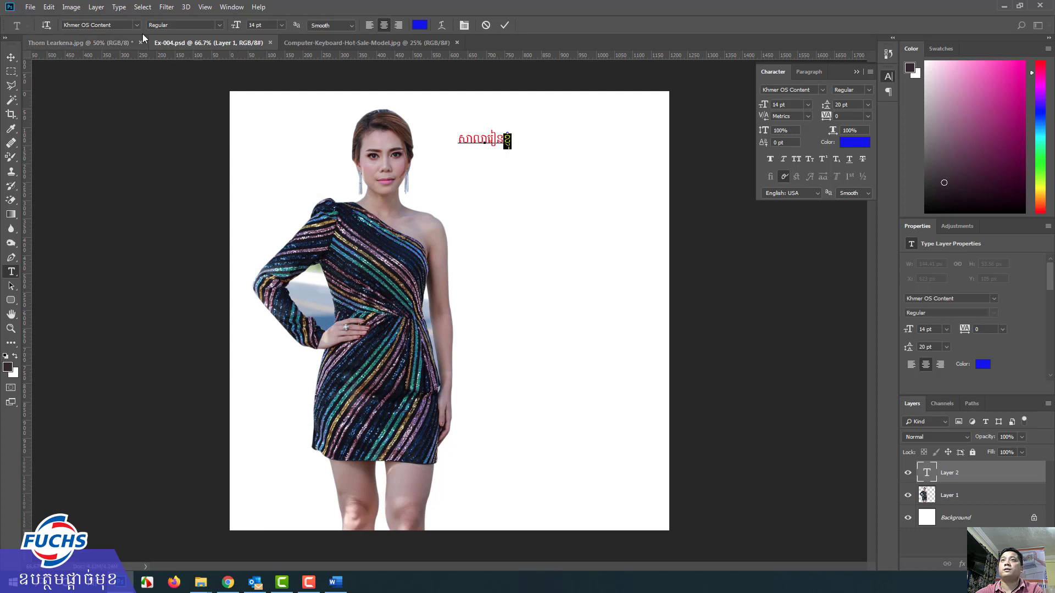
left_click(282, 28)
left_click(273, 105)
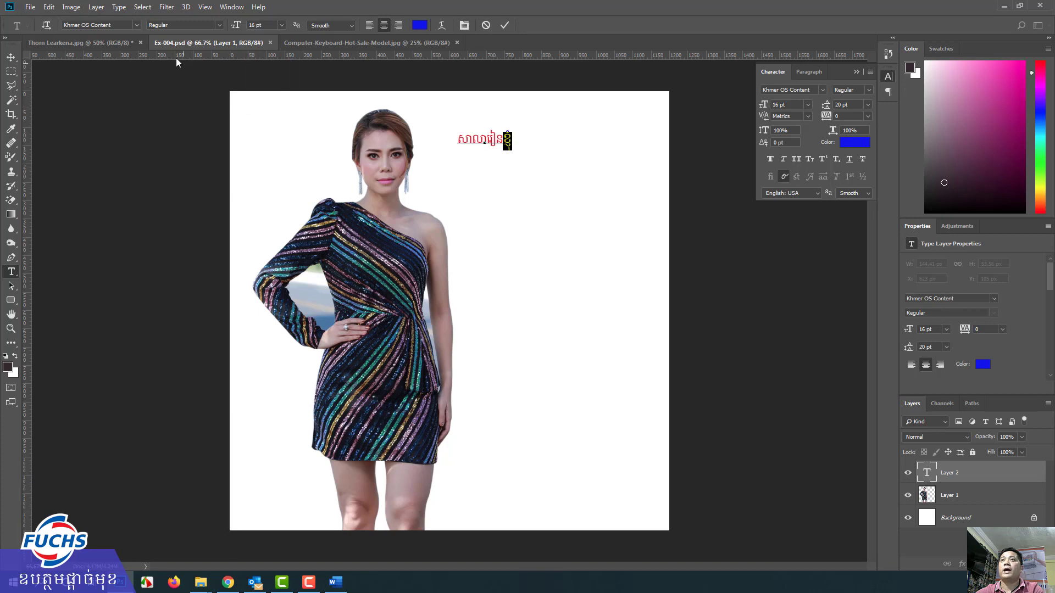
left_click(138, 25)
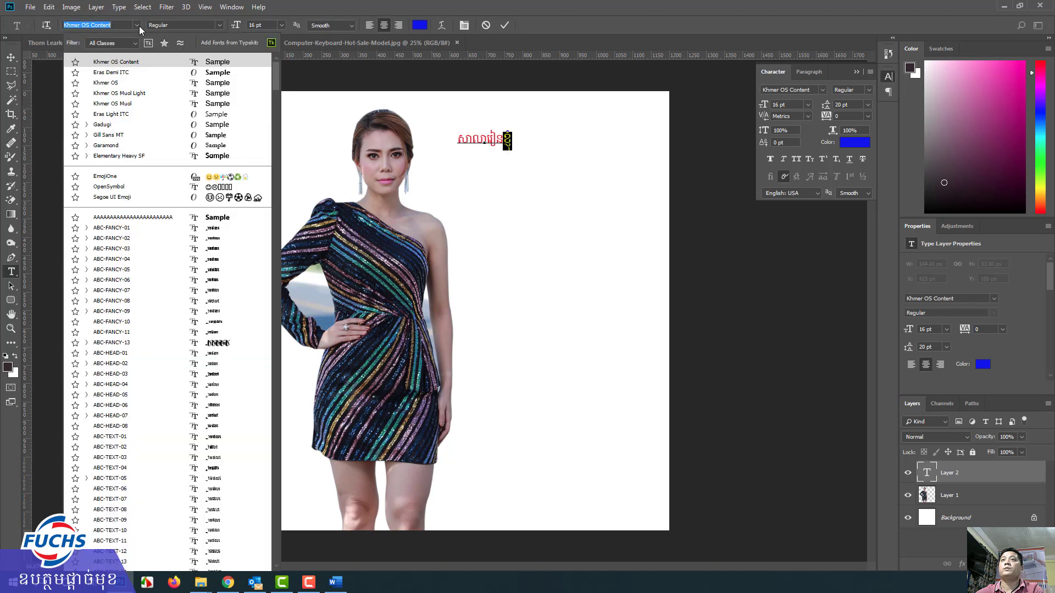
left_click(133, 97)
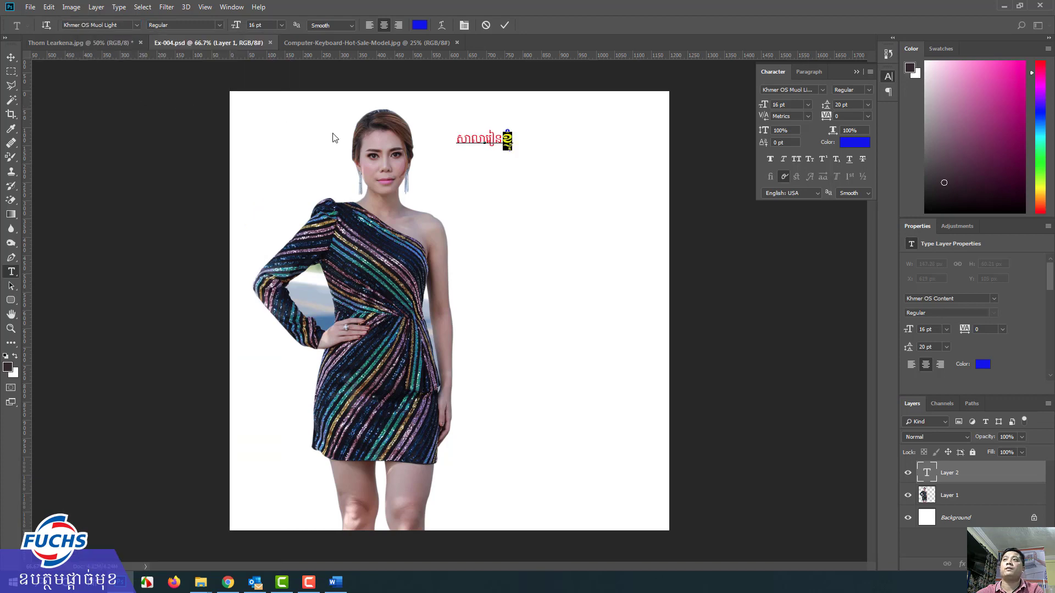
left_click(11, 58)
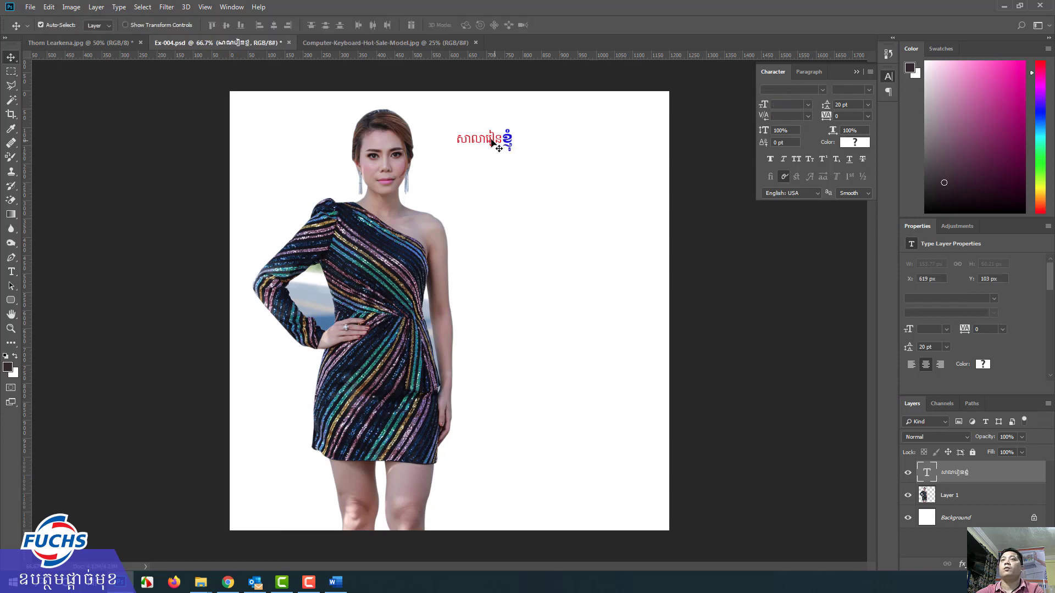
Insert a space before the blue word and move the text line left to X 562 px.
left_click(12, 274)
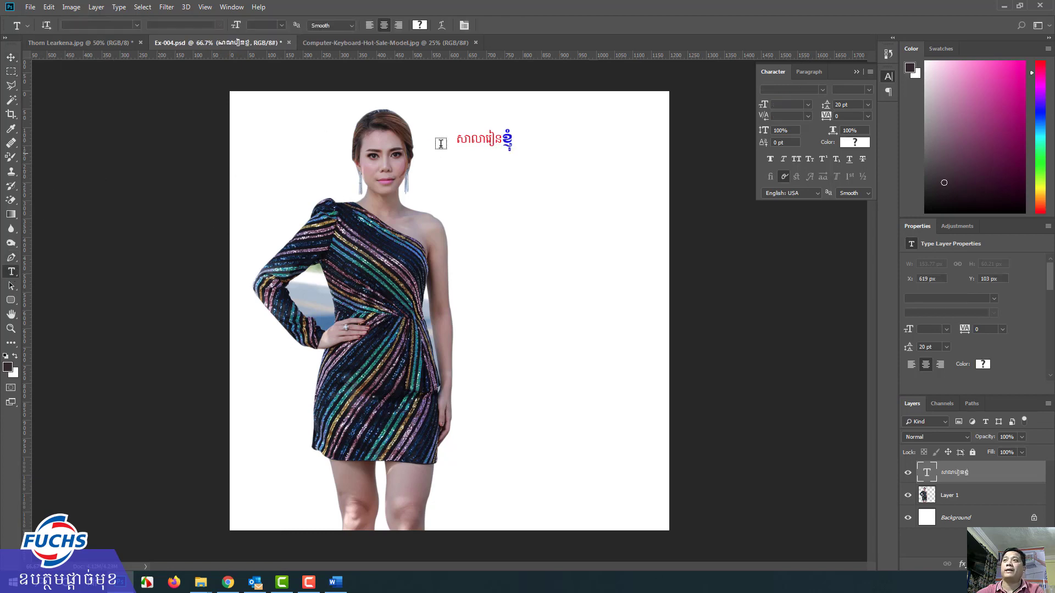
left_click(502, 138)
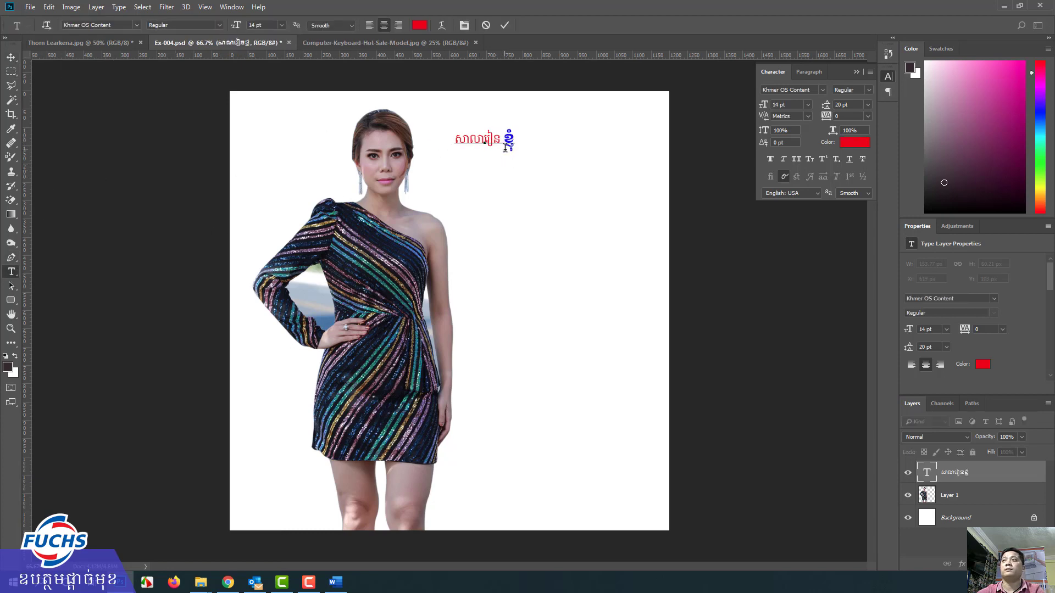
left_click(11, 57)
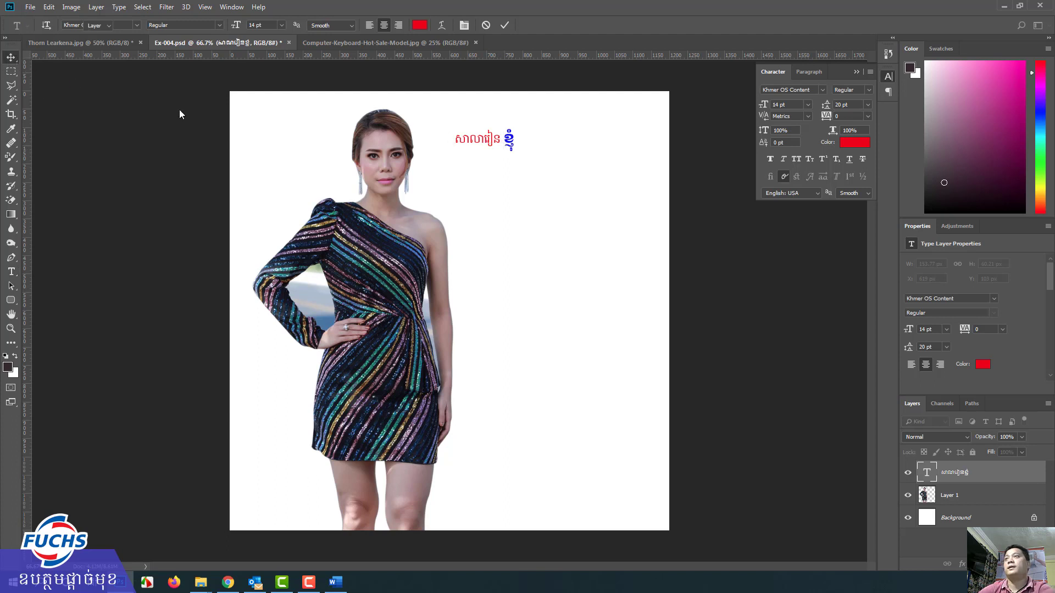
left_click_drag(493, 142, 471, 141)
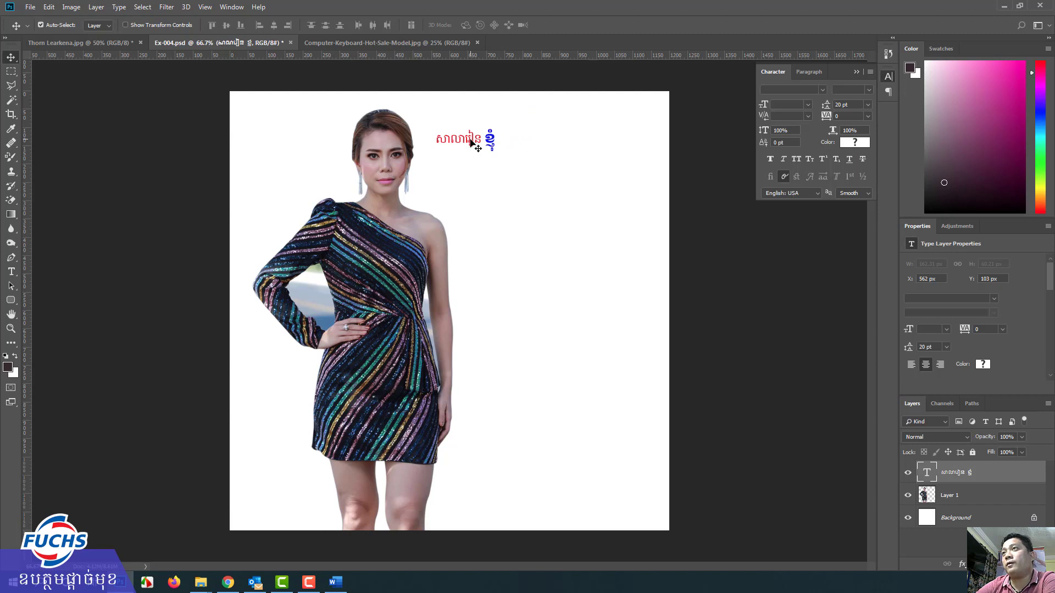
Nudge the text line about 27 px right and 7 px down, and delete its layer.
left_click(12, 272)
left_click(437, 140)
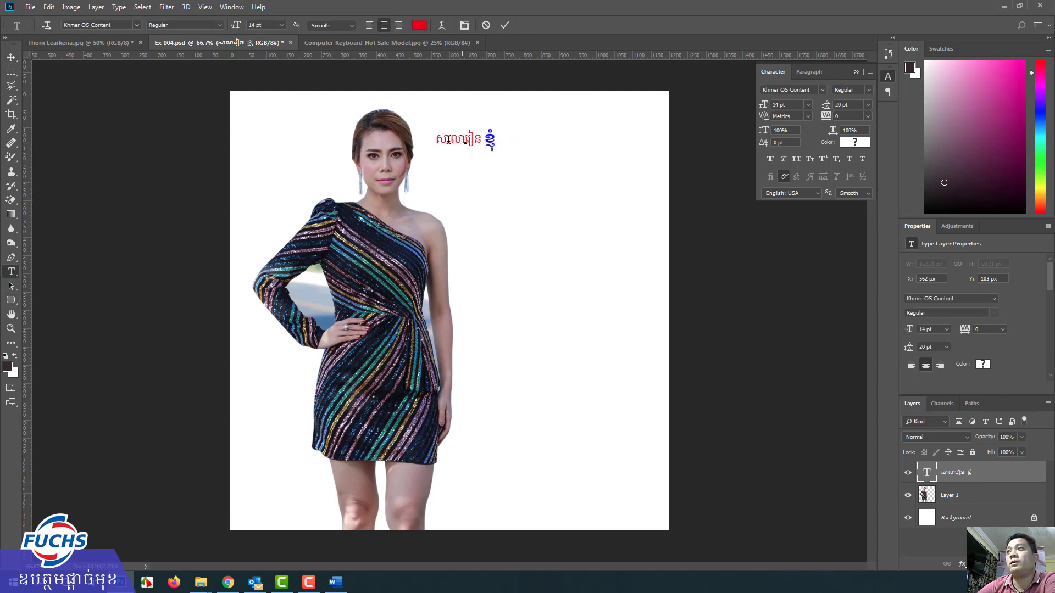
left_click(12, 60)
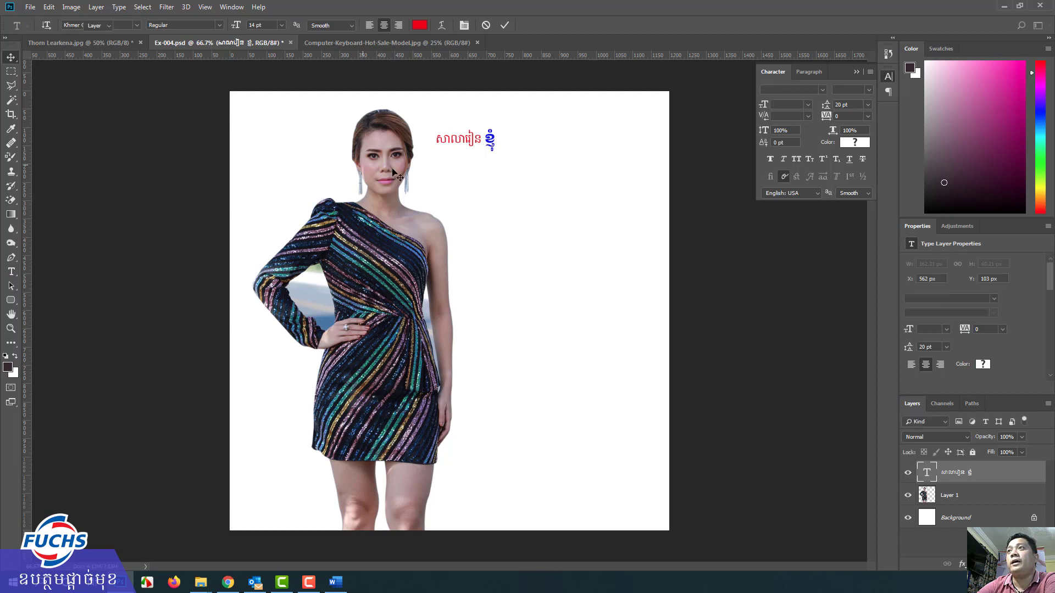
left_click_drag(462, 145, 468, 148)
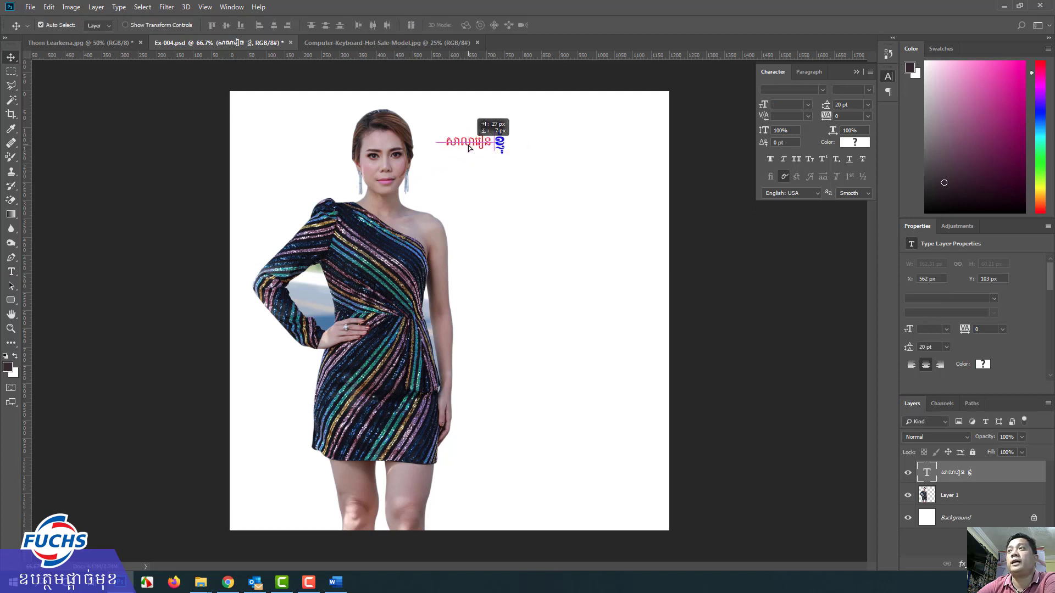
key("Delete")
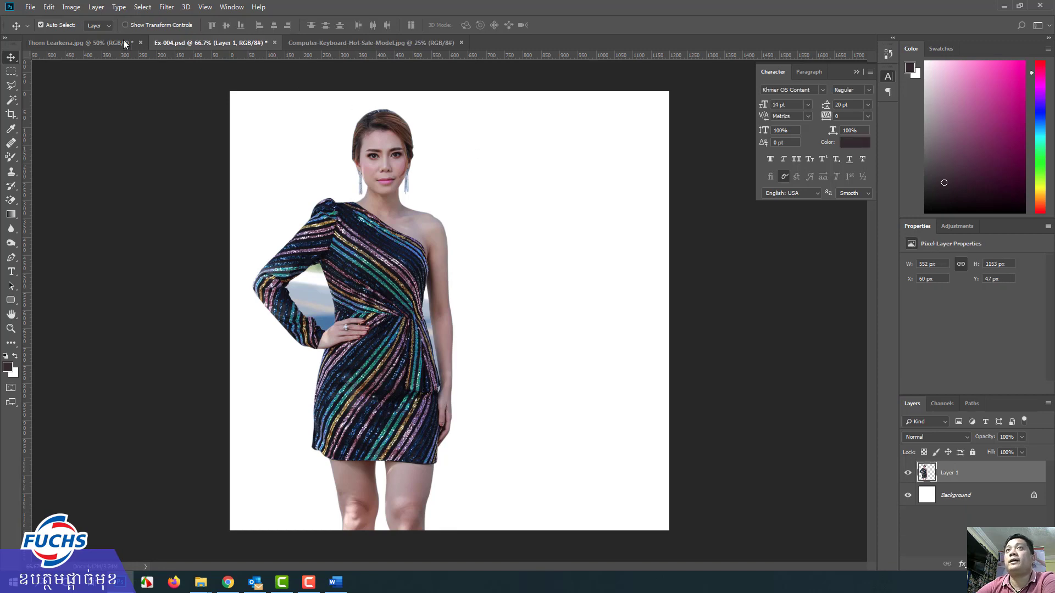
Set the default text engine in the type preferences to East Asian.
left_click(30, 7)
key("Escape")
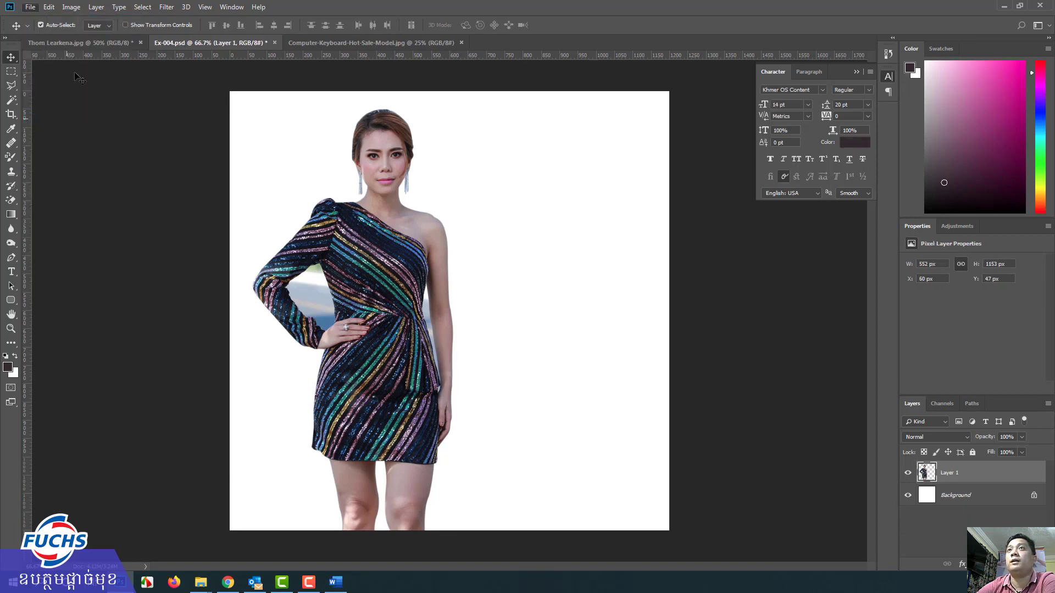
left_click(50, 11)
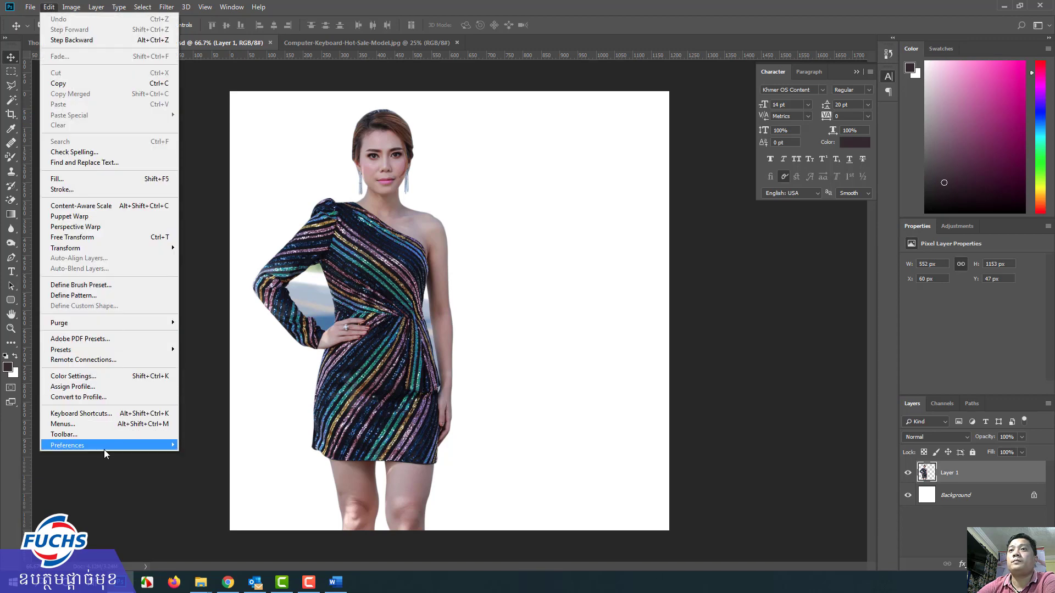
mouse_move(105, 450)
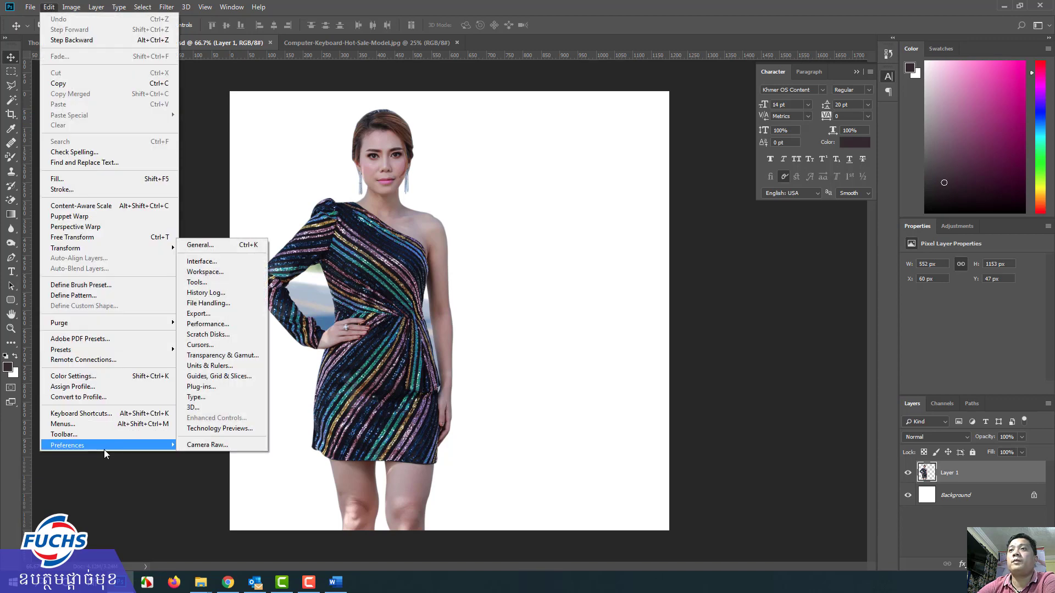
left_click(203, 399)
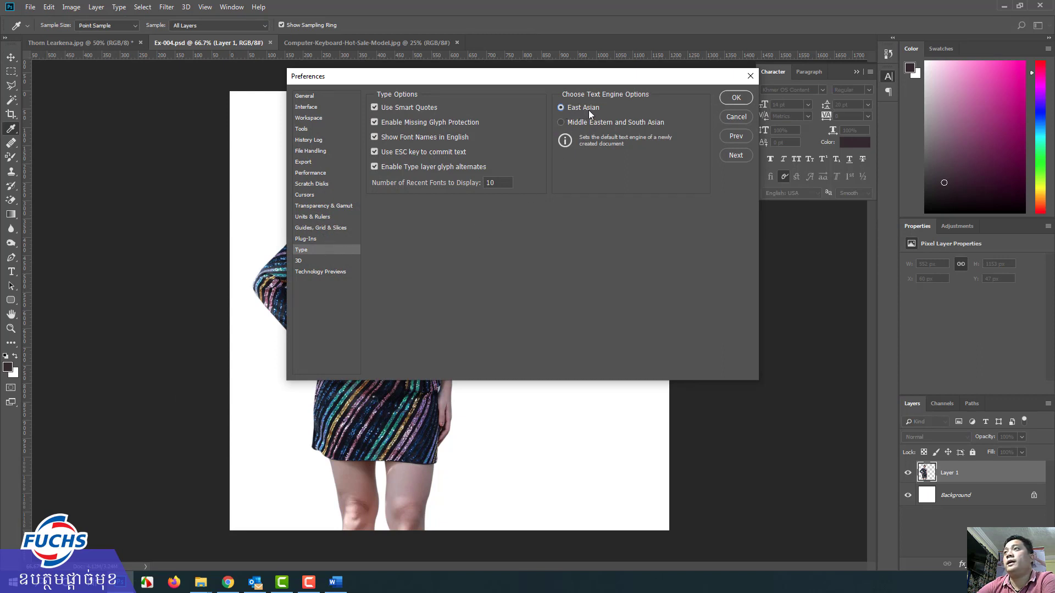
left_click(736, 99)
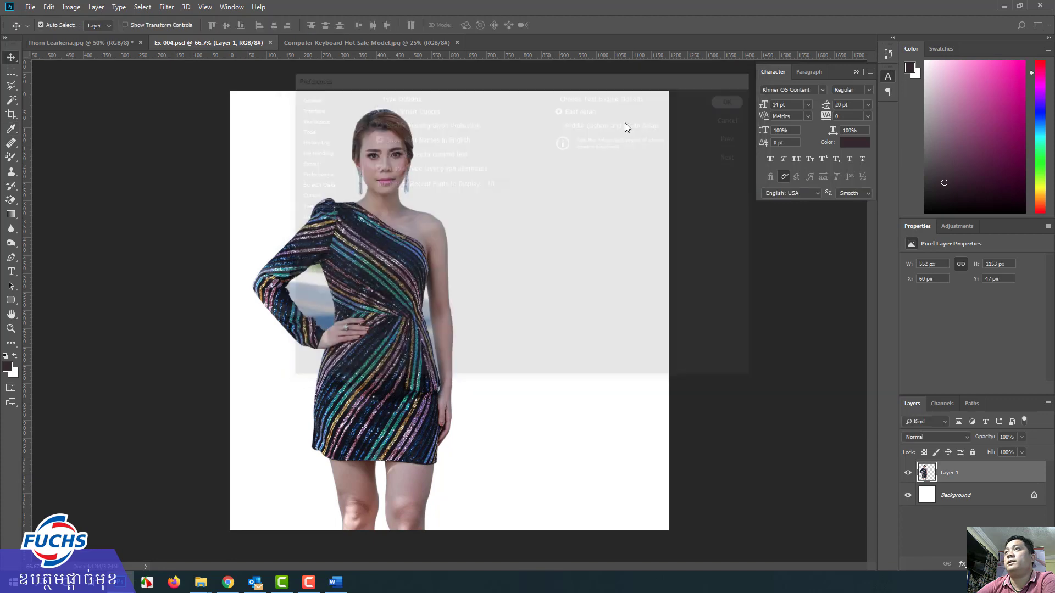
Close all open documents, discarding the changes to the woman's original photo, and quit Photoshop.
left_click(30, 7)
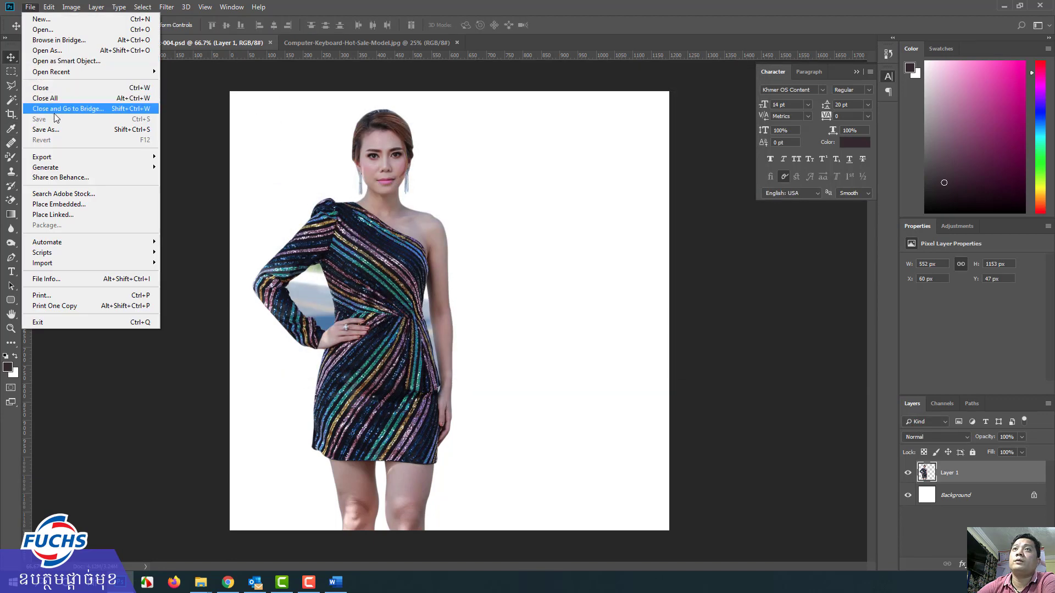
left_click(244, 44)
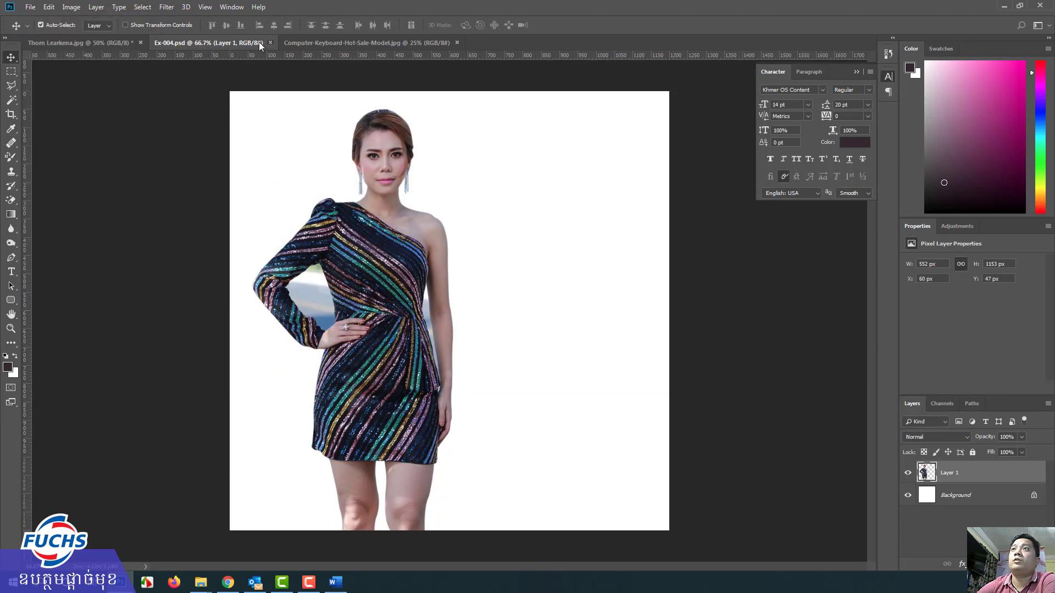
left_click(267, 42)
left_click(141, 43)
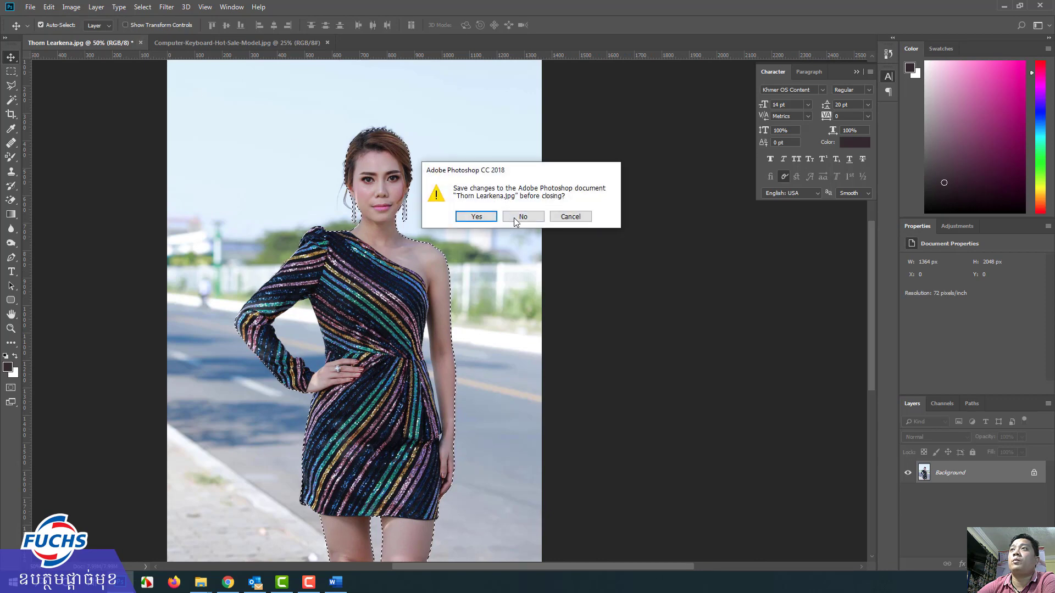
left_click(514, 219)
left_click(201, 42)
left_click(1040, 5)
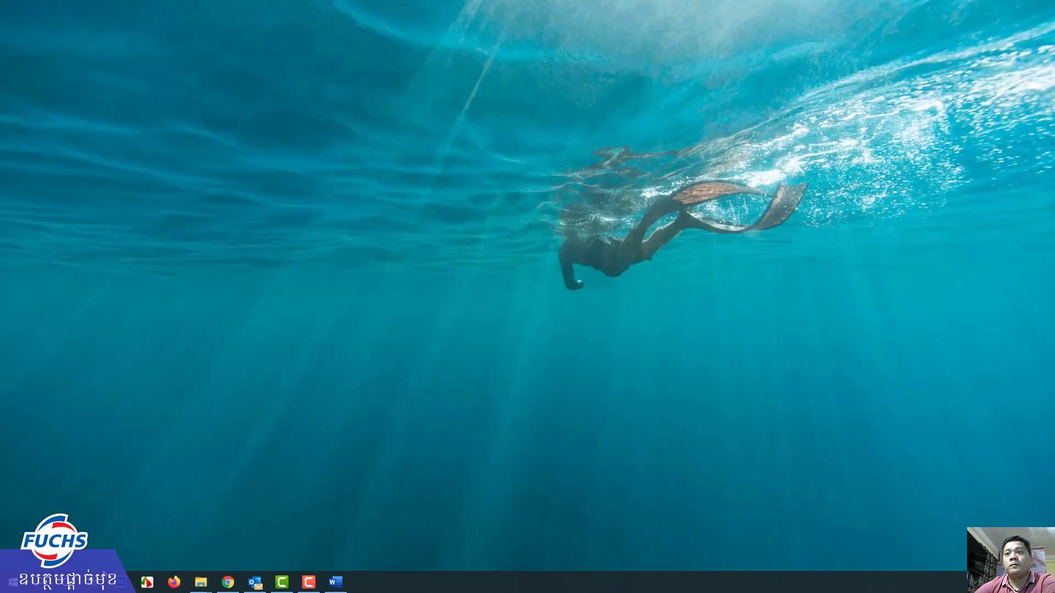
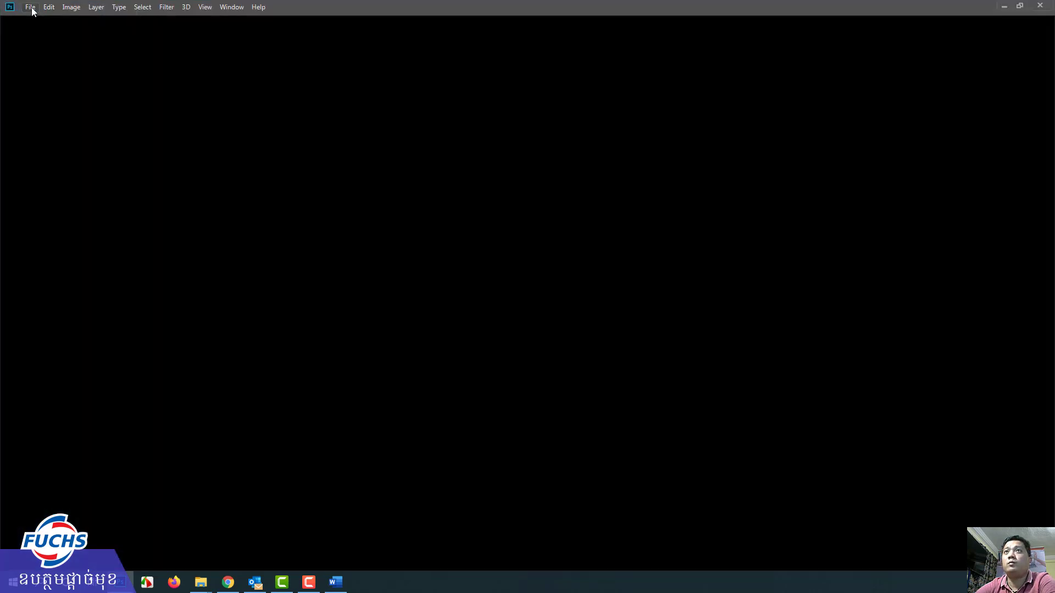
Reopen Ex-004.psd from the recently used files.
left_click(30, 7)
mouse_move(155, 70)
left_click(172, 137)
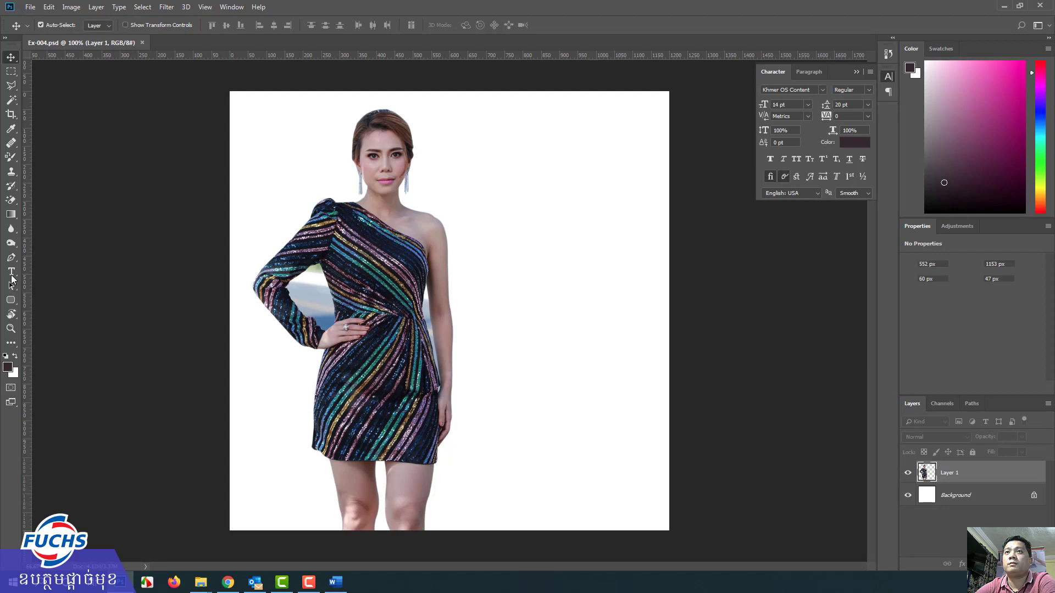
Test the Khmer text "សាលារៀនខ្ញុំ" on the blank area beside the woman's head, and delete its layer.
left_click(11, 272)
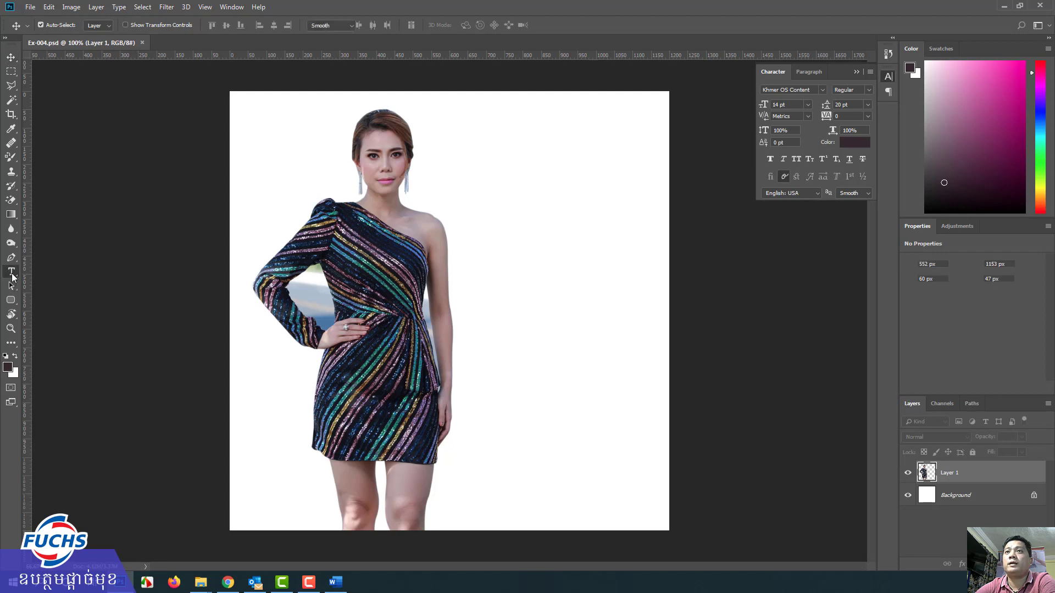
left_click(493, 146)
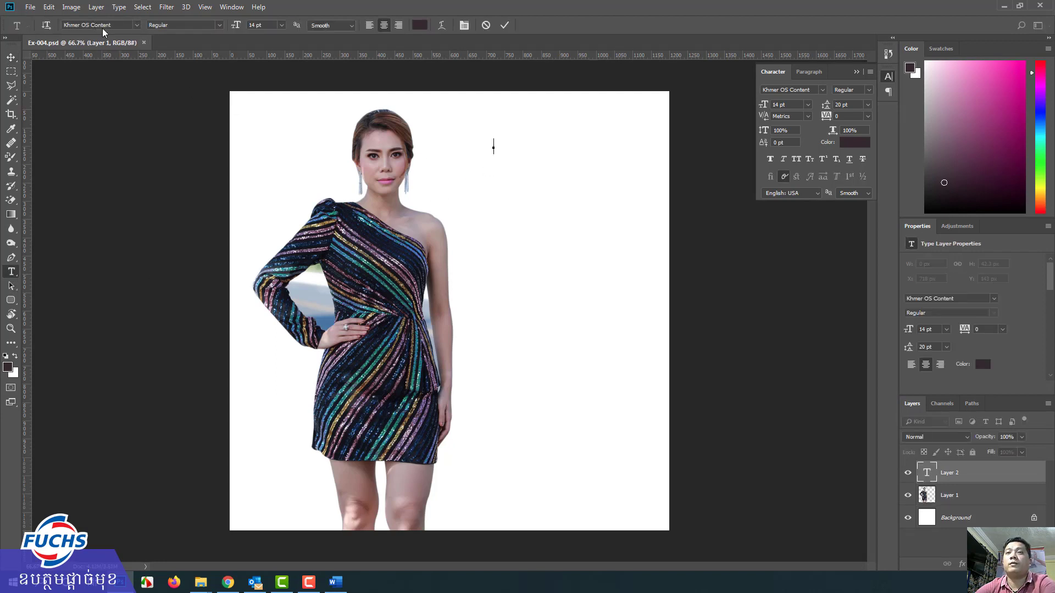
type("សាលារៀនខ្ញុំ")
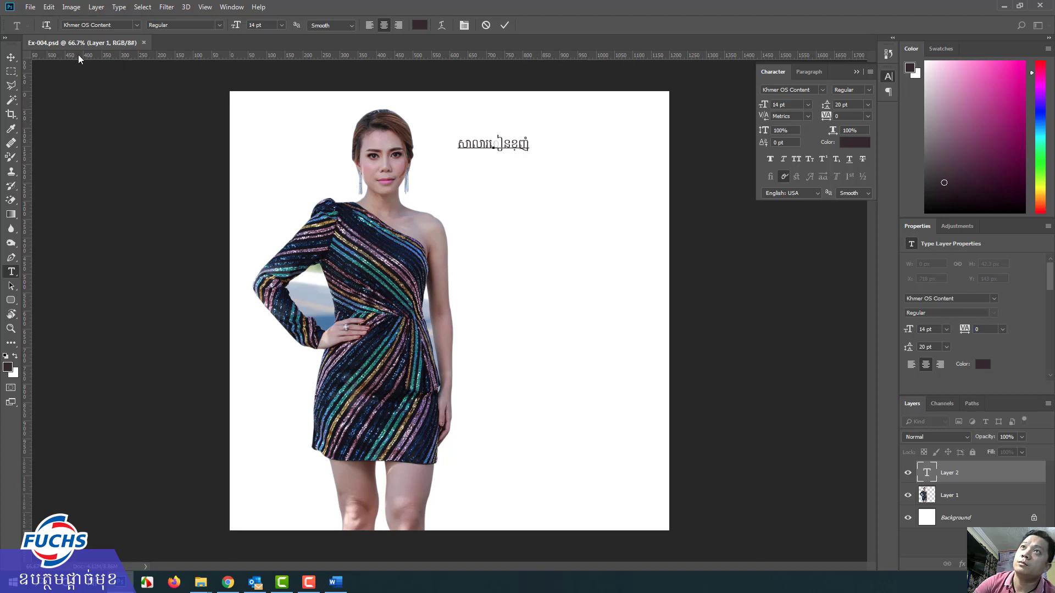
left_click(15, 62)
left_click_drag(488, 148, 500, 157)
key("Delete")
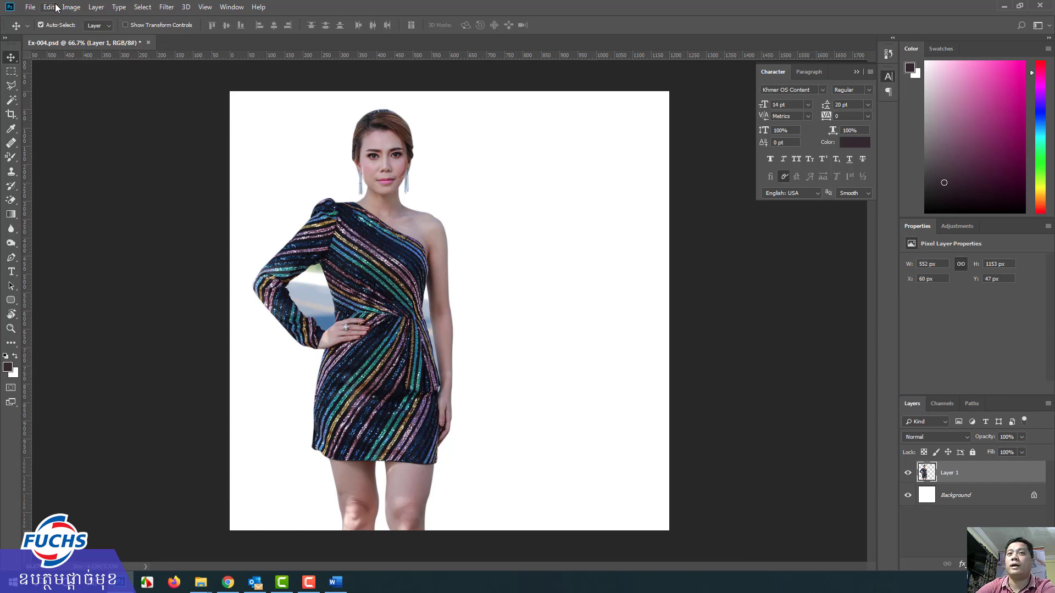
Set the default text engine in the type preferences to Middle Eastern and South Asian.
left_click(49, 7)
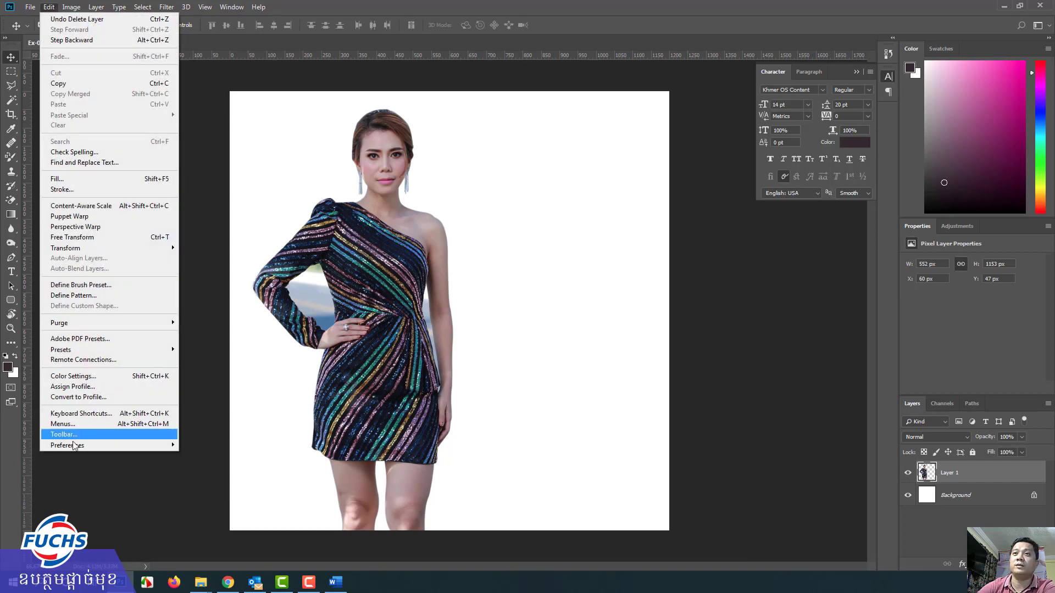
mouse_move(67, 445)
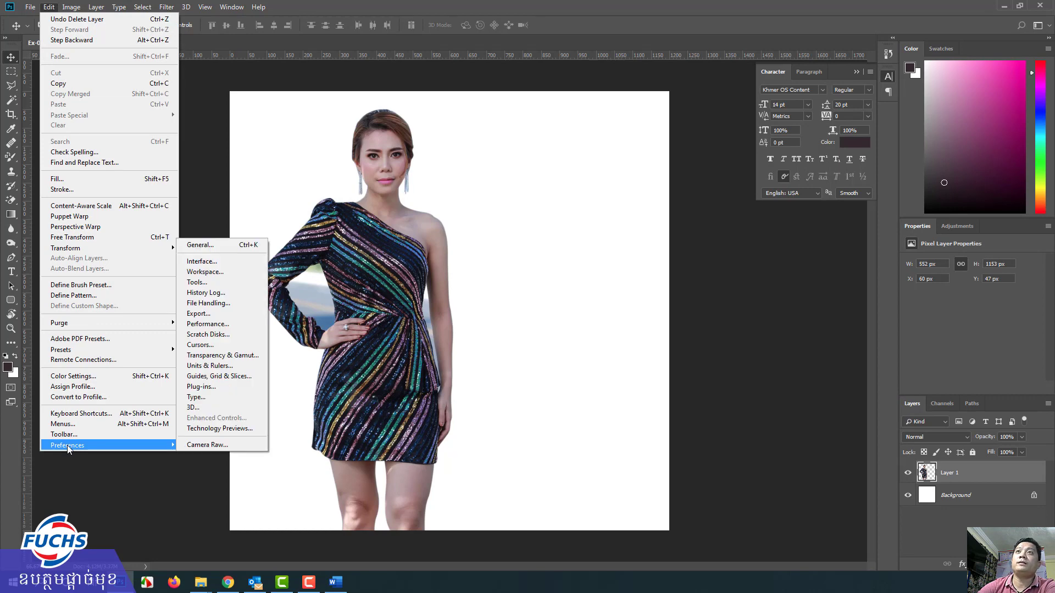
left_click(220, 397)
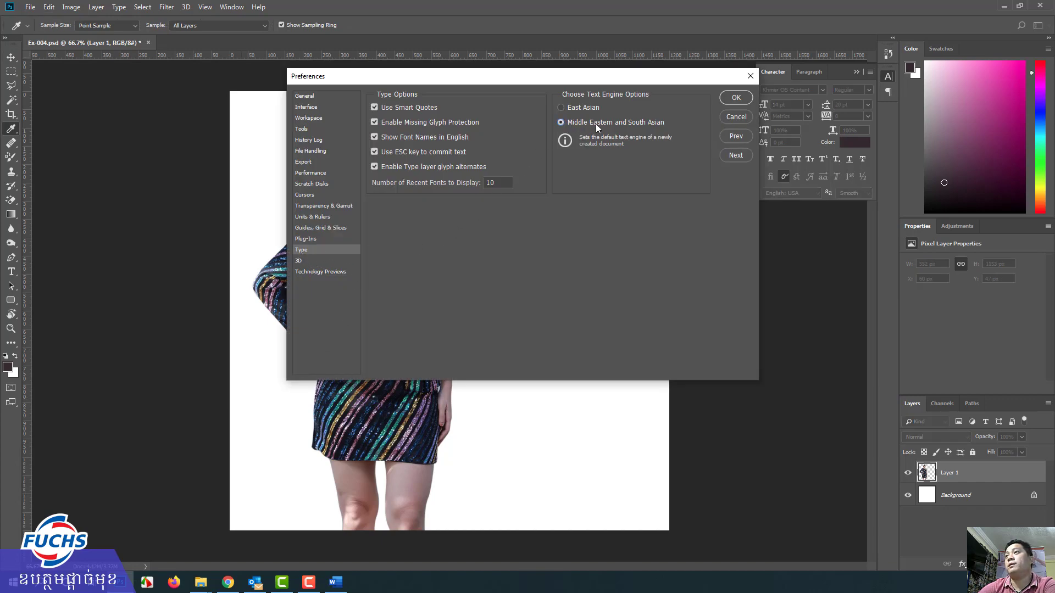
left_click(736, 98)
key("v")
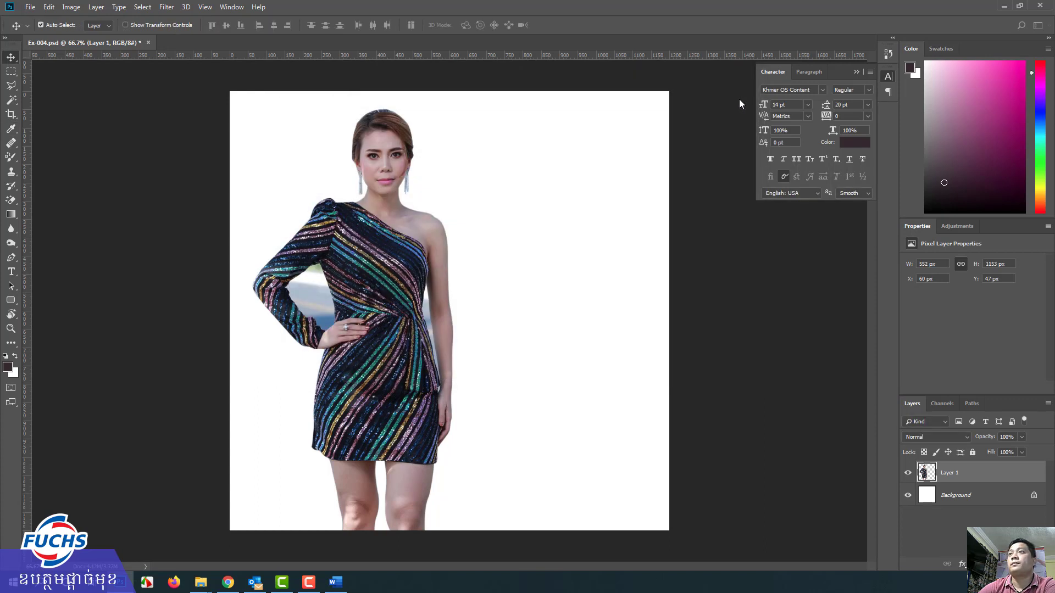
Test the Khmer text "សាលារៀ" beside the woman's face, and delete its layer.
left_click(11, 272)
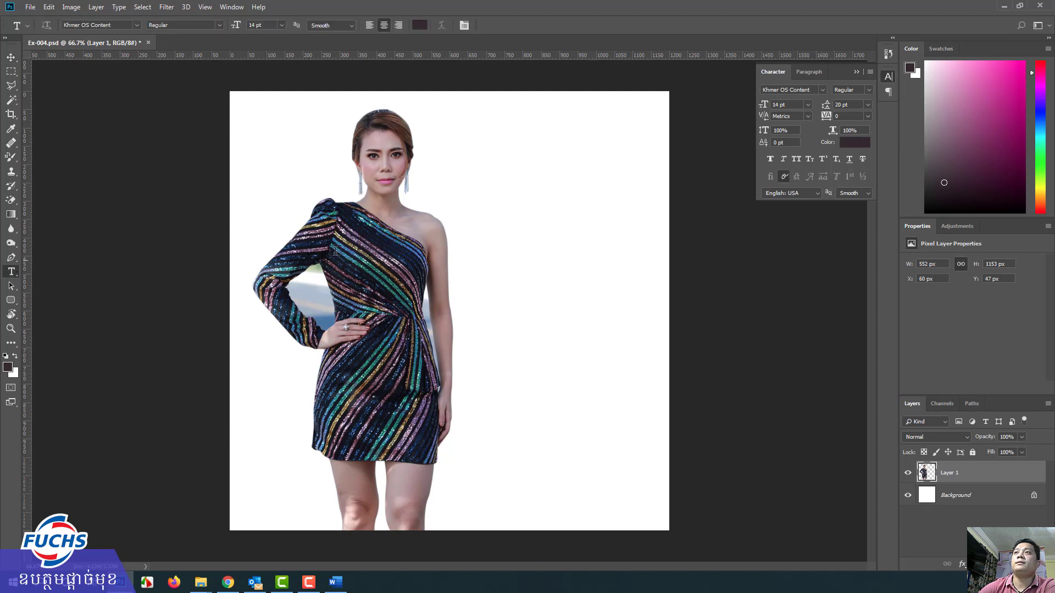
left_click(464, 174)
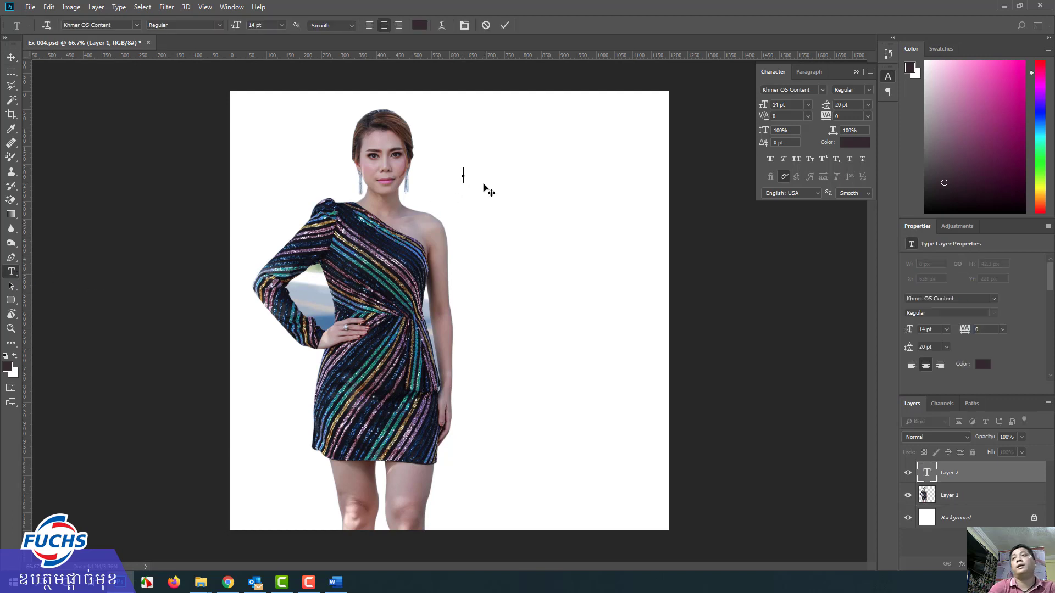
type("សាលារៀ")
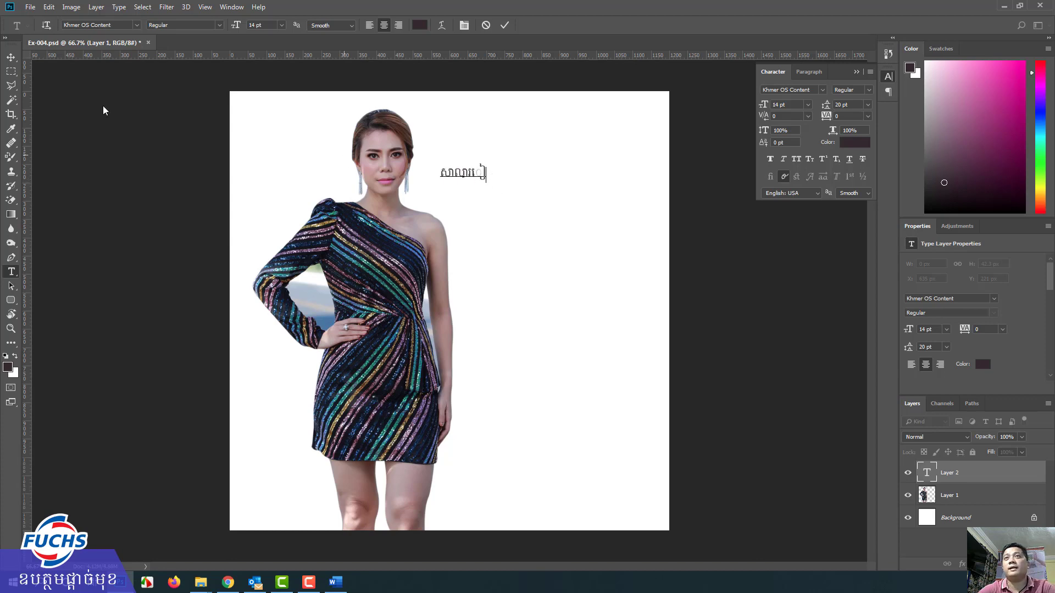
left_click(12, 57)
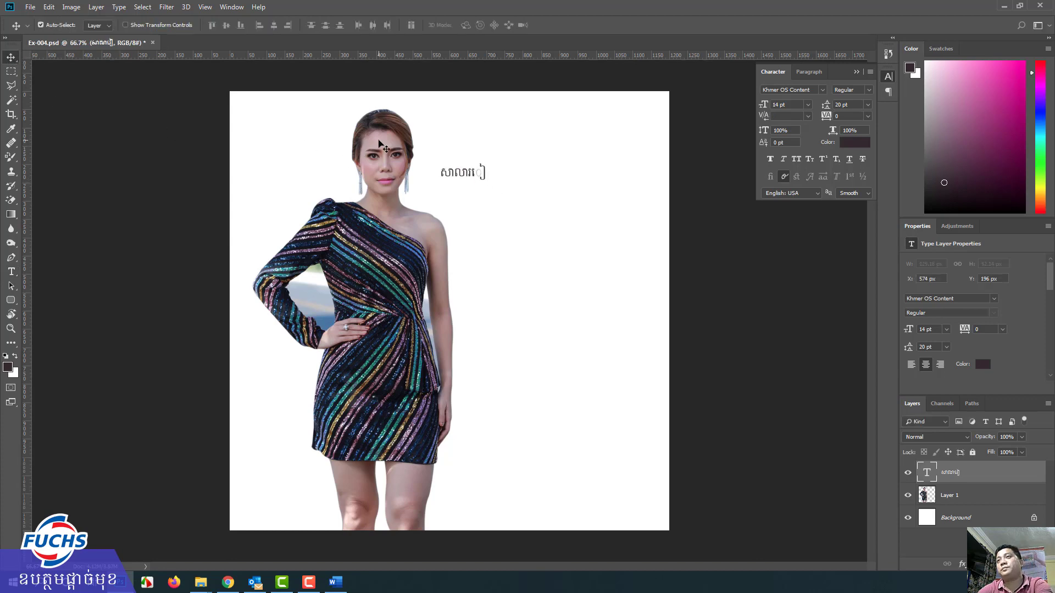
key("Delete")
Close Ex-004.psd, saving its changes, and quit Photoshop.
left_click(149, 43)
left_click(468, 217)
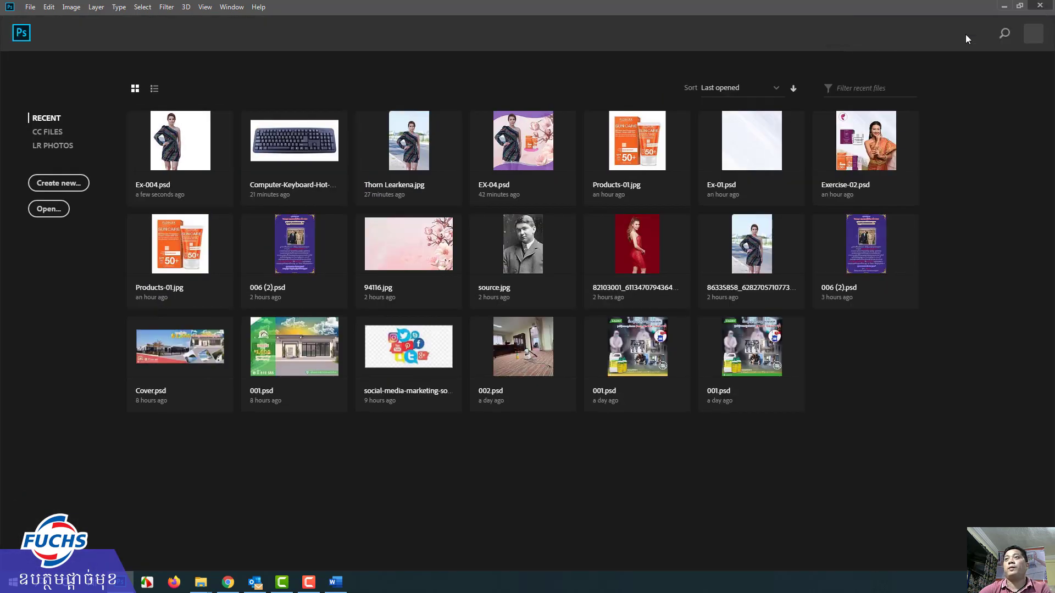
left_click(1040, 6)
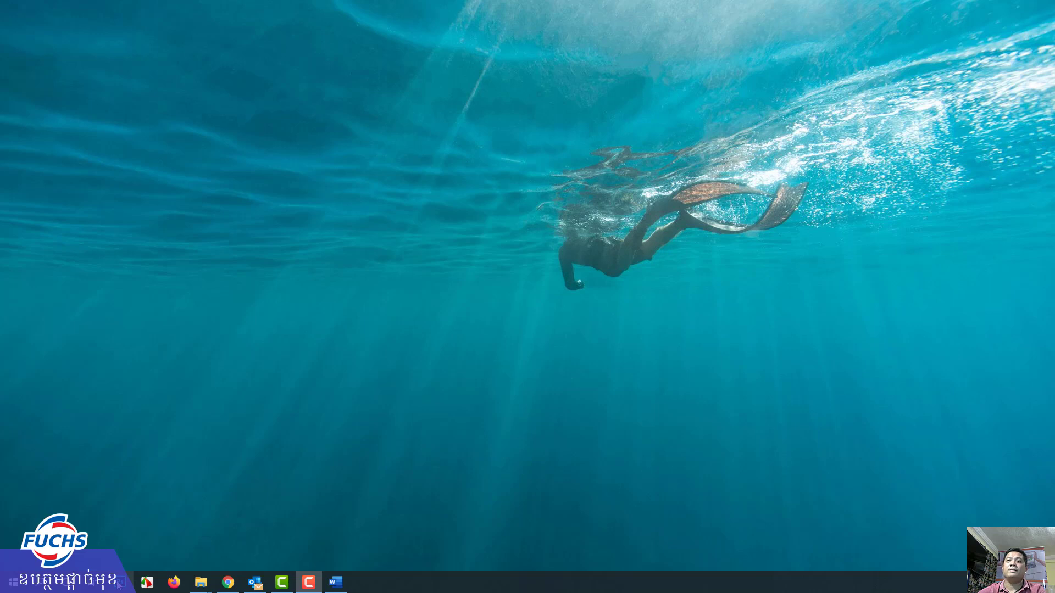
Restart Photoshop and reopen the recent file Ex-004.psd.
left_click(256, 297)
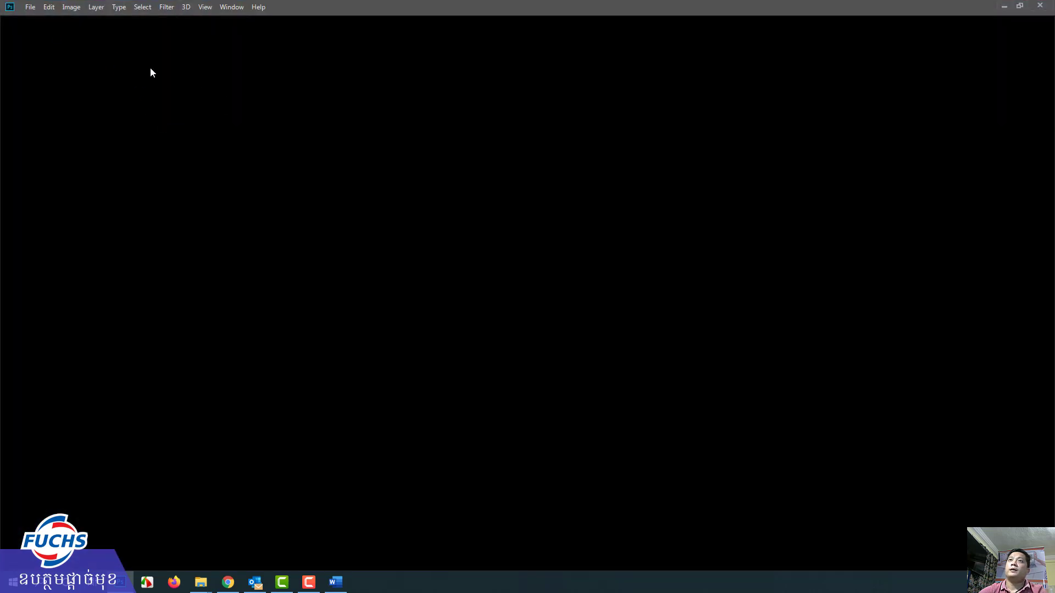
left_click(29, 8)
left_click(341, 113)
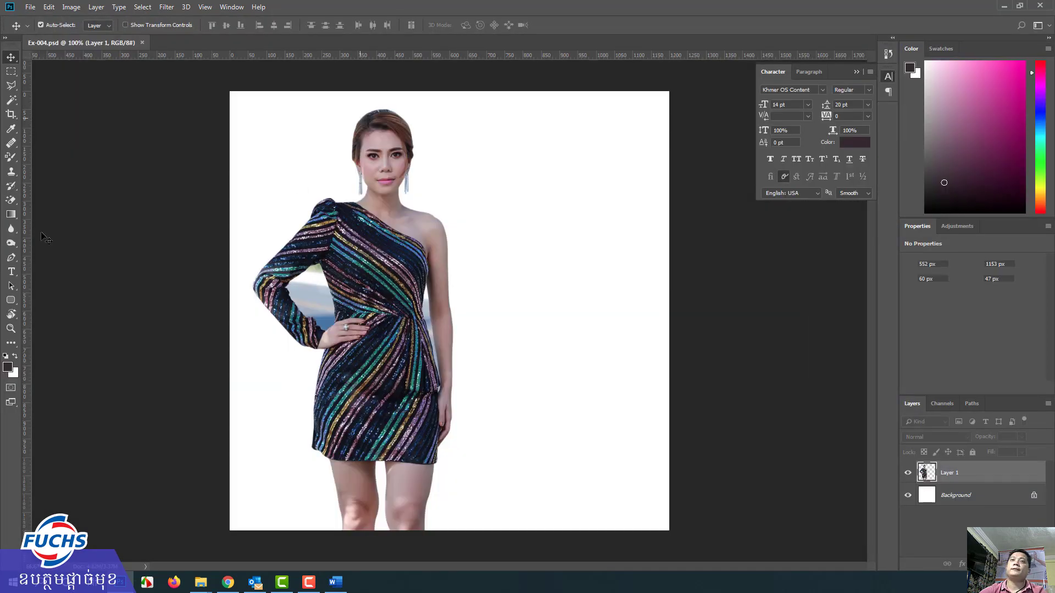
Add the Khmer text "សាលារៀន" on the blank area just above the woman's bare shoulder.
left_click(11, 273)
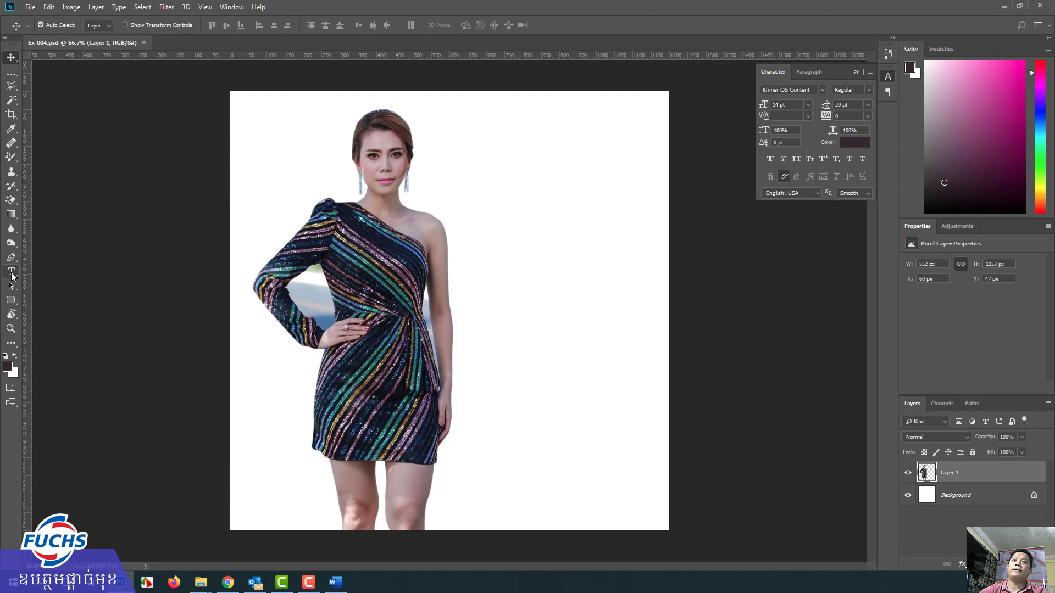
left_click(460, 192)
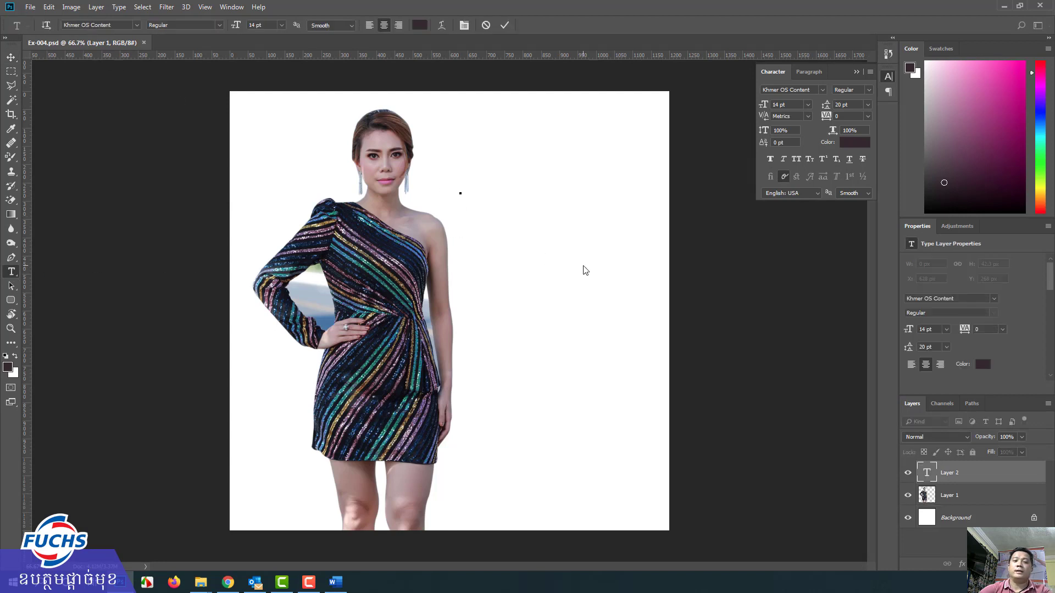
type("សាលារ")
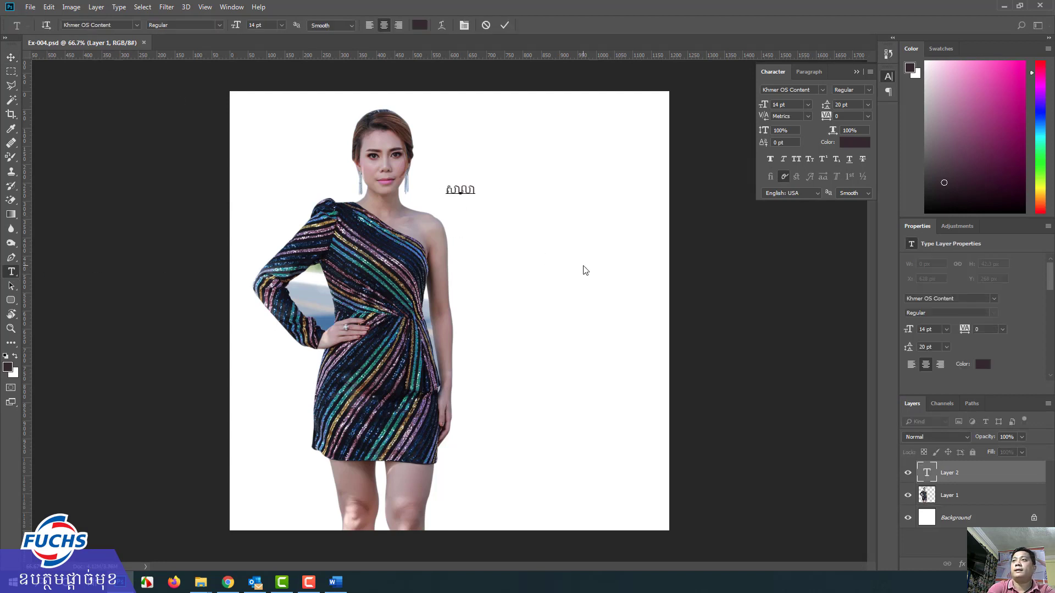
type("ៀន")
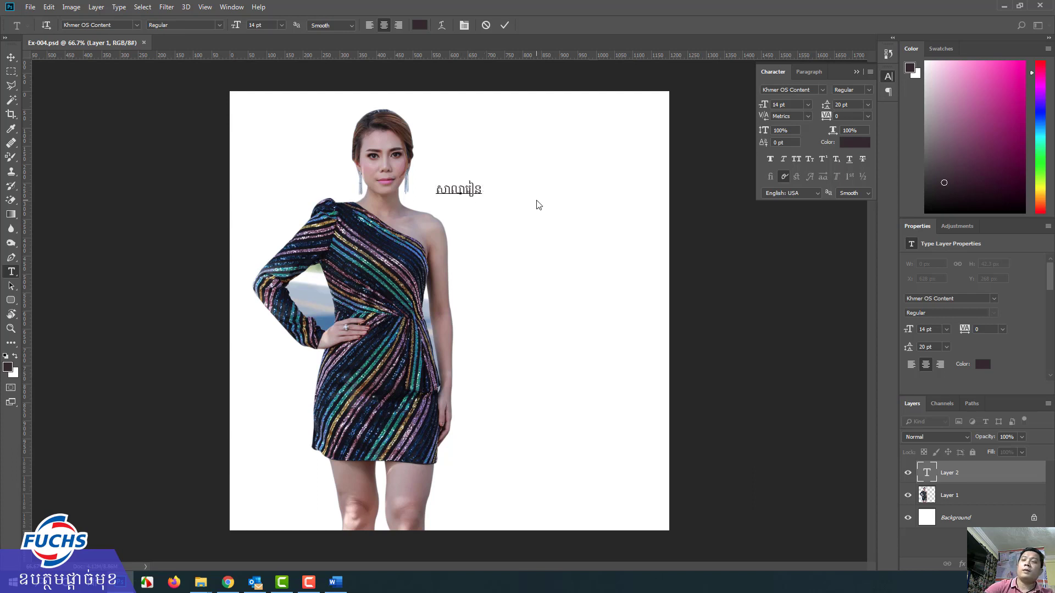
Append " 2020" to the Khmer text line and move it up and right to X 651 px, Y 171 px.
key("End")
key("shift+Left")
key("shift+Left")
key("shift+Left")
key("shift+Left")
key("shift+Left")
key("Left")
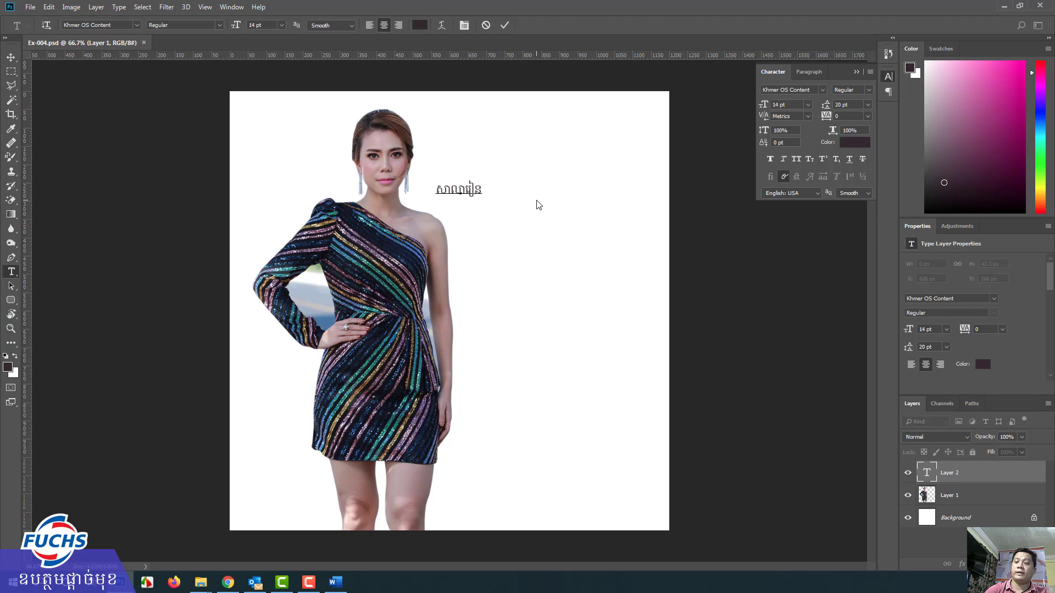
type("2020")
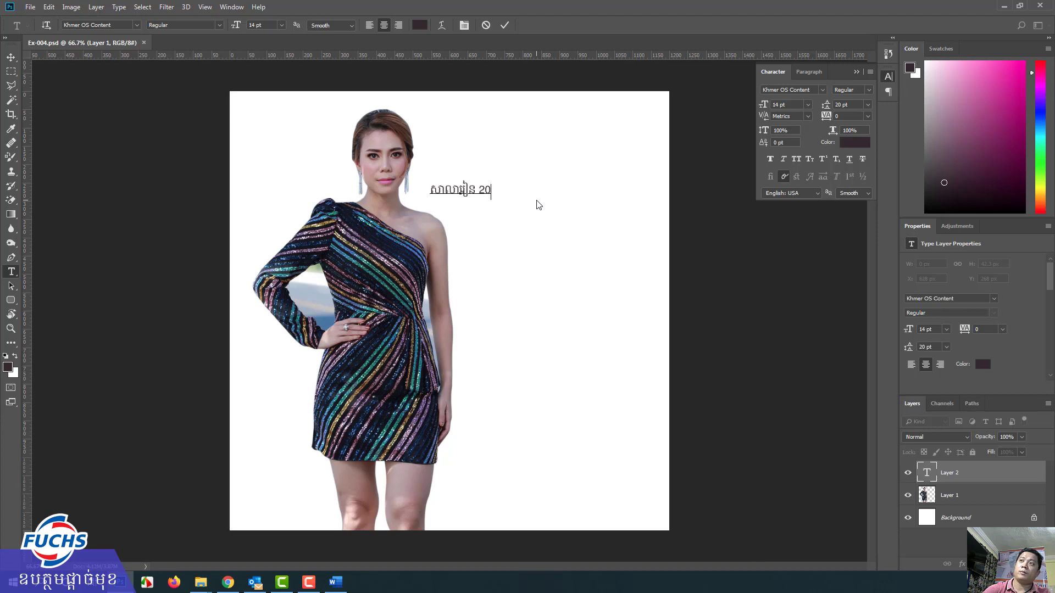
left_click(11, 57)
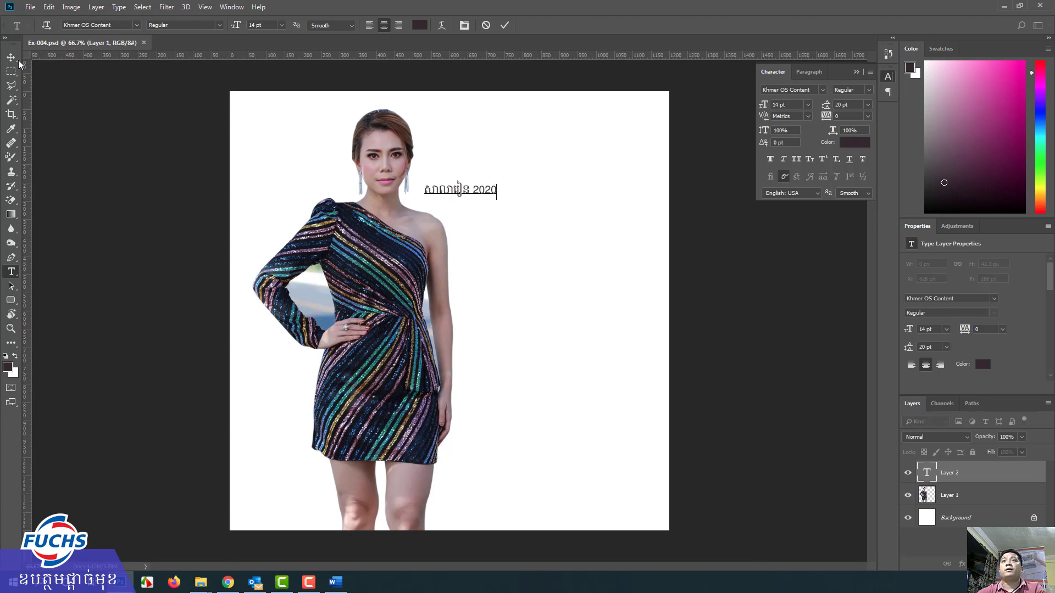
left_click_drag(446, 181, 490, 154)
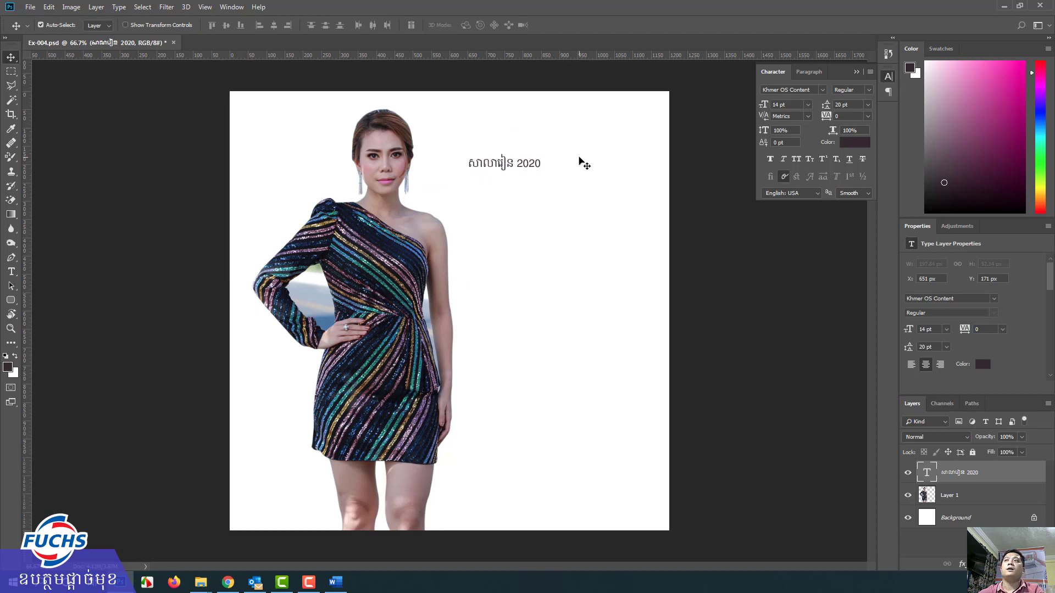
Replace the year in the Khmer text line with the Khmer numerals "២០២០" and change it back to "2020".
left_click(11, 272)
left_click_drag(518, 163, 541, 165)
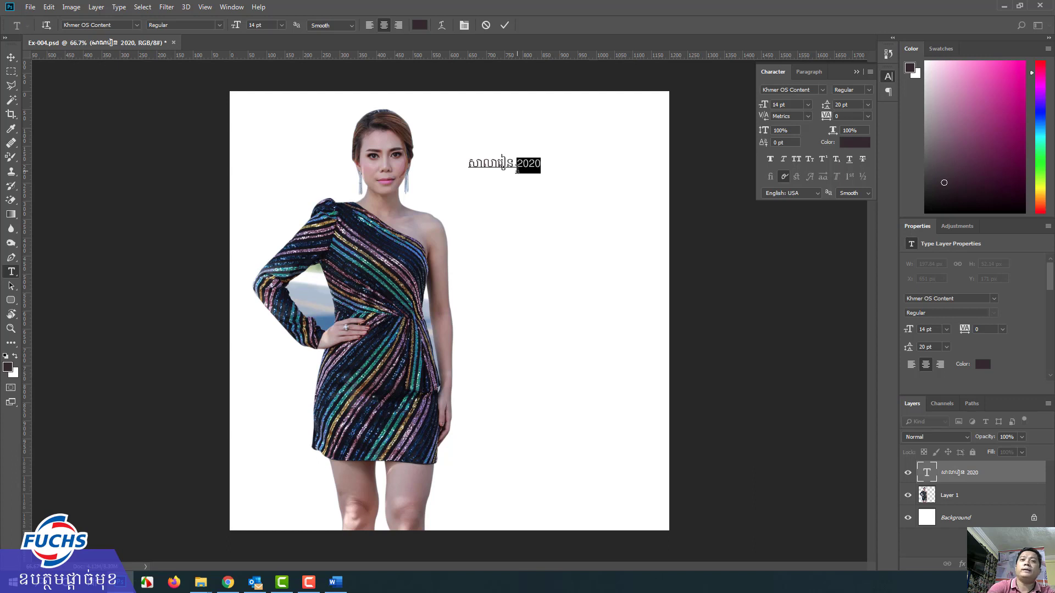
type("២០២០")
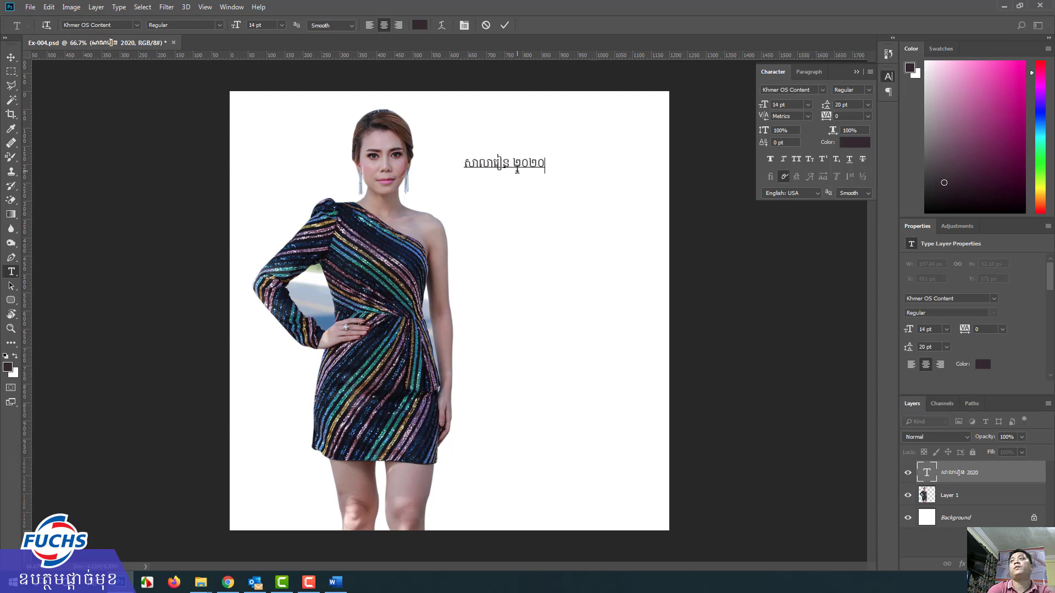
key("BackSpace")
key("BackSpace")
key("BackSpace")
key("BackSpace")
key("BackSpace")
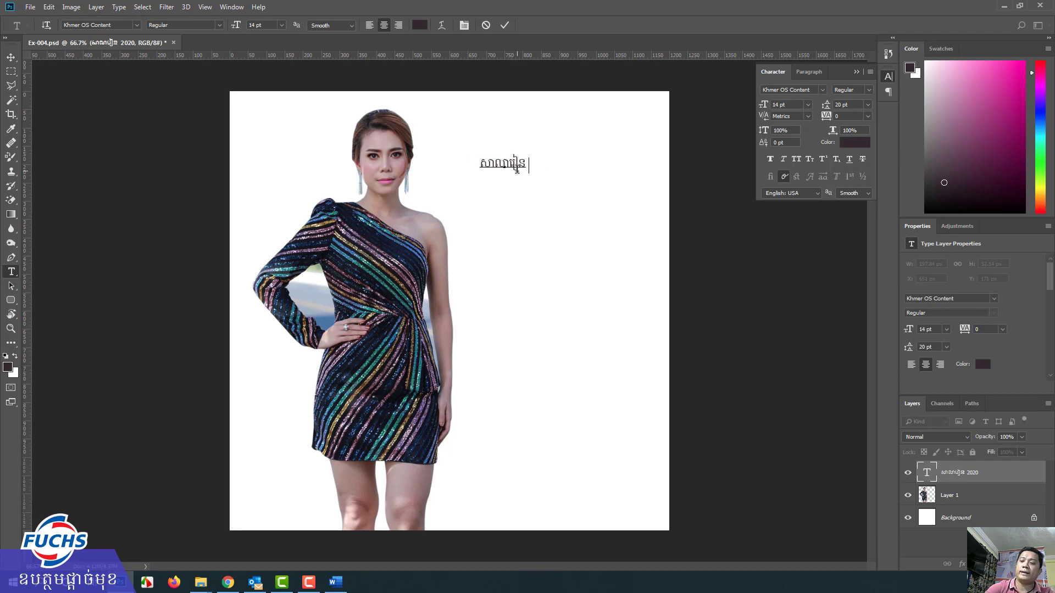
type("2020")
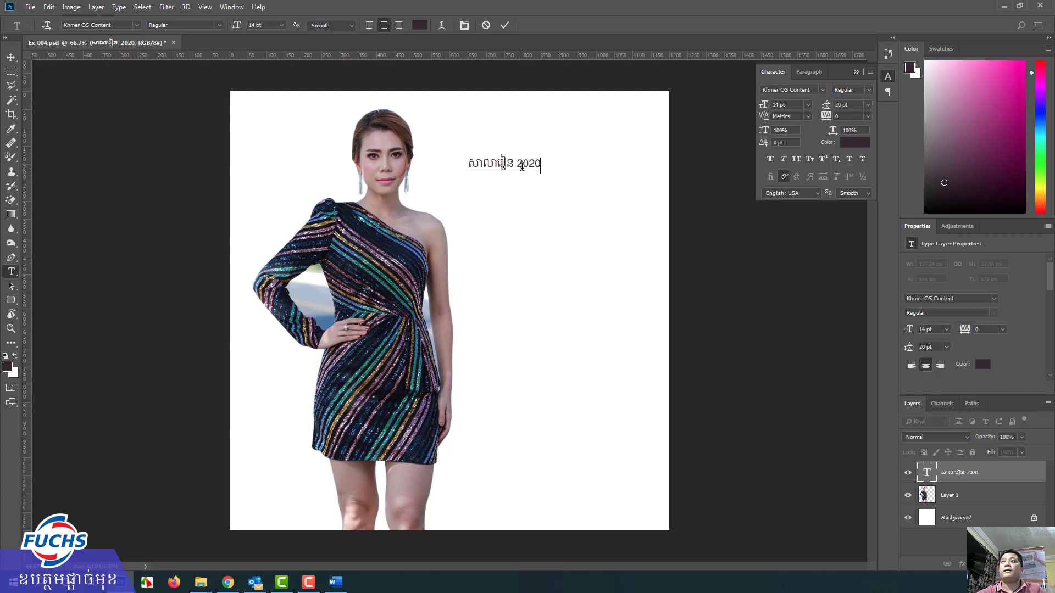
Set only the "2020" in the text line to the font ITC Avant Garde Gothic in the Book style.
left_click_drag(517, 164, 555, 160)
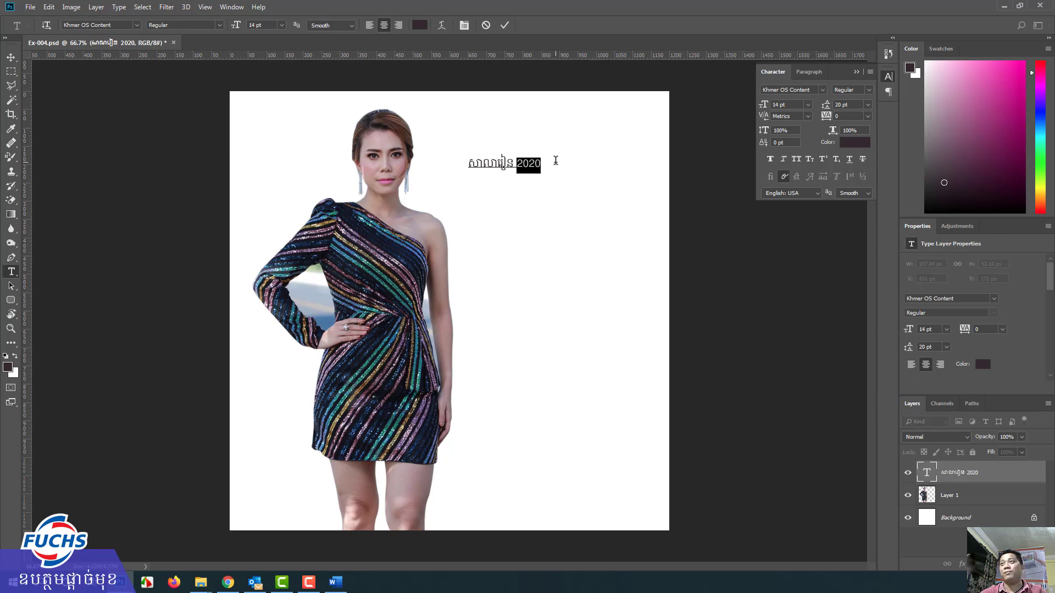
left_click(519, 163)
double_click(517, 166)
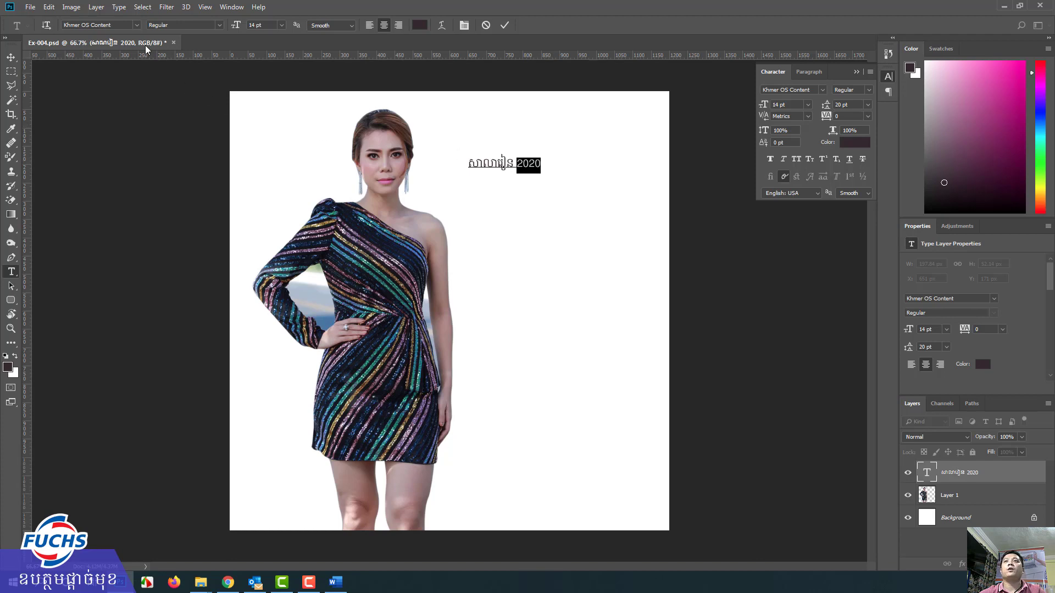
left_click(139, 24)
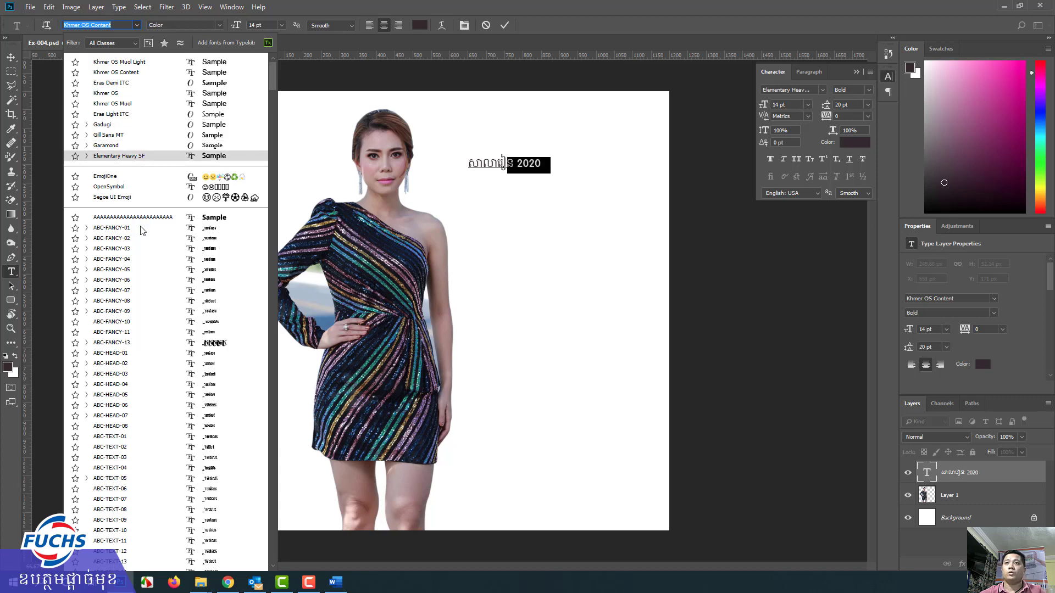
key("Down")
key("Down")
key("Down")
key("Down")
key("Down")
key("Down")
key("Down")
key("Down")
key("Down")
key("Down")
key("Down")
key("Down")
key("Down")
key("Down")
key("Down")
key("Down")
key("Down")
key("Down")
key("Down")
key("Down")
key("Down")
key("Down")
key("Down")
key("Down")
key("Down")
key("Down")
key("Down")
key("Down")
key("Down")
key("Down")
key("Down")
key("Down")
key("Down")
key("Down")
key("Down")
key("Down")
key("Down")
key("Down")
key("Down")
key("Down")
key("Down")
key("Down")
key("Down")
key("Down")
key("Down")
key("Down")
key("Down")
key("Down")
key("Down")
key("Down")
key("Down")
key("Down")
key("Down")
key("Down")
scroll(176, 420, "down", 3)
scroll(172, 482, "down", 4)
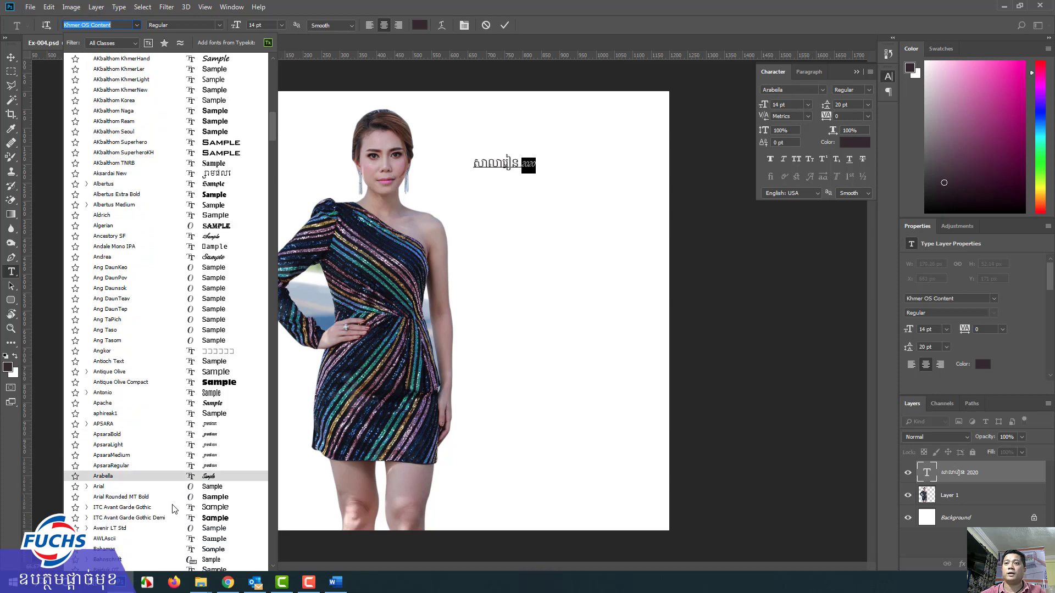
left_click(171, 508)
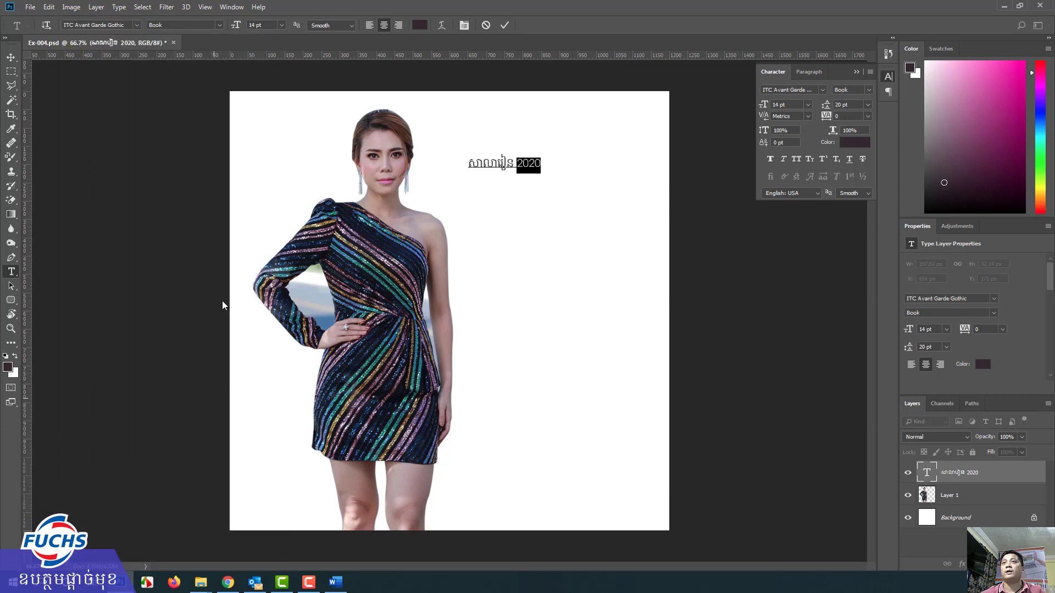
left_click(221, 25)
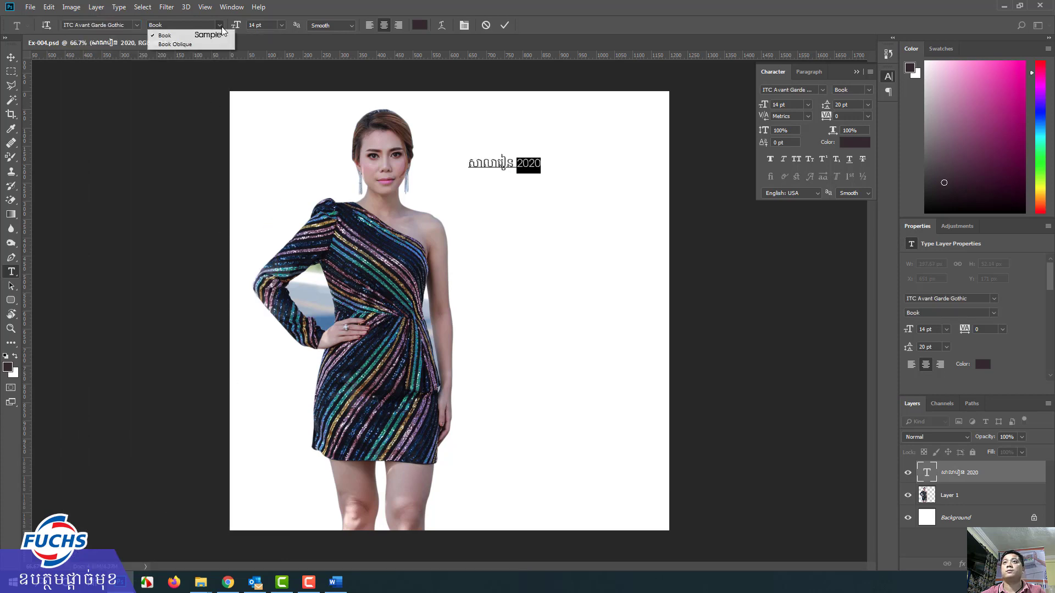
left_click(190, 35)
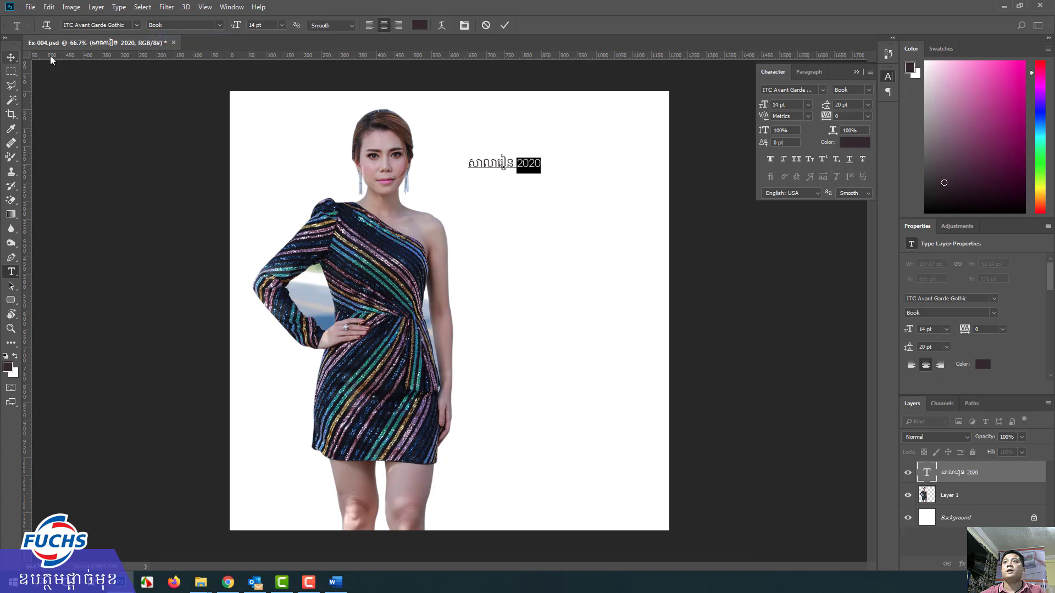
Set the selected "2020" to 16 pt and recolour it a dark blue-violet.
left_click(281, 26)
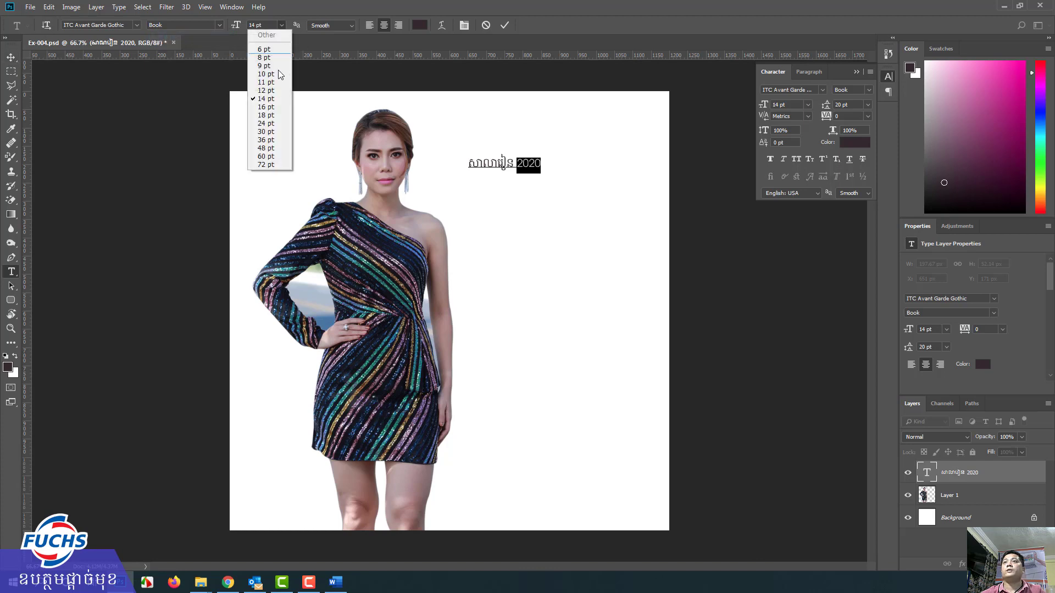
left_click(272, 107)
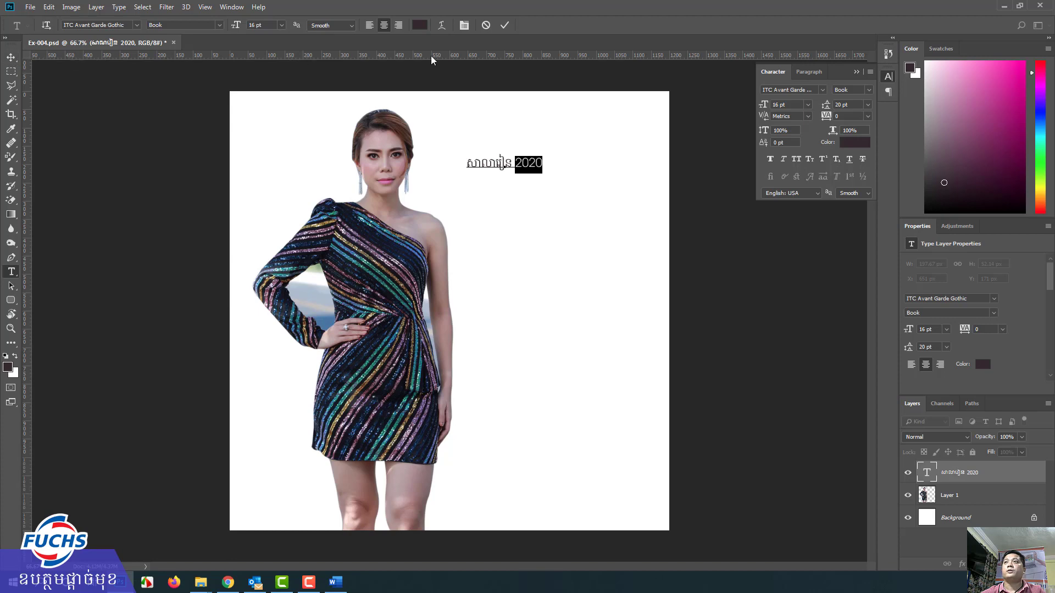
left_click(418, 29)
left_click(242, 236)
left_click(225, 248)
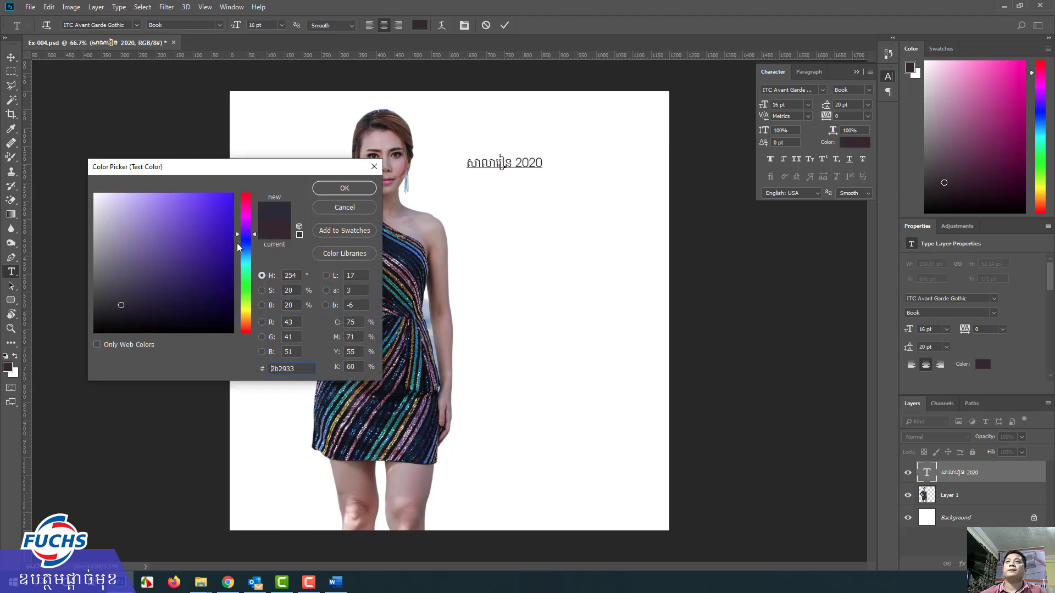
left_click(347, 188)
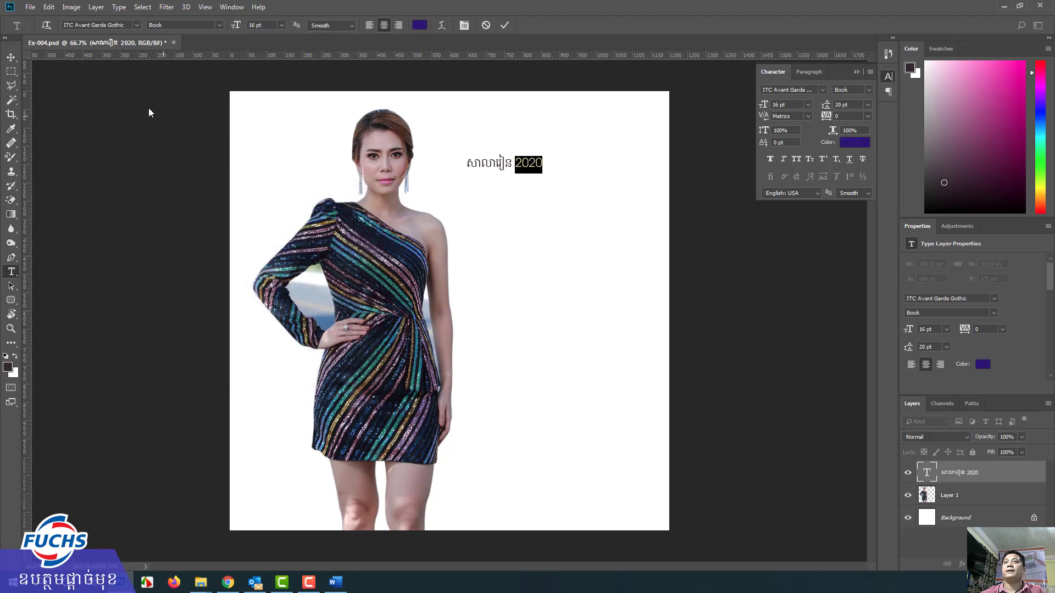
Scale the whole text line to 119.45% and move it beside the woman's head to X 643 px, Y 169 px.
left_click(11, 58)
left_click_drag(500, 164, 520, 167)
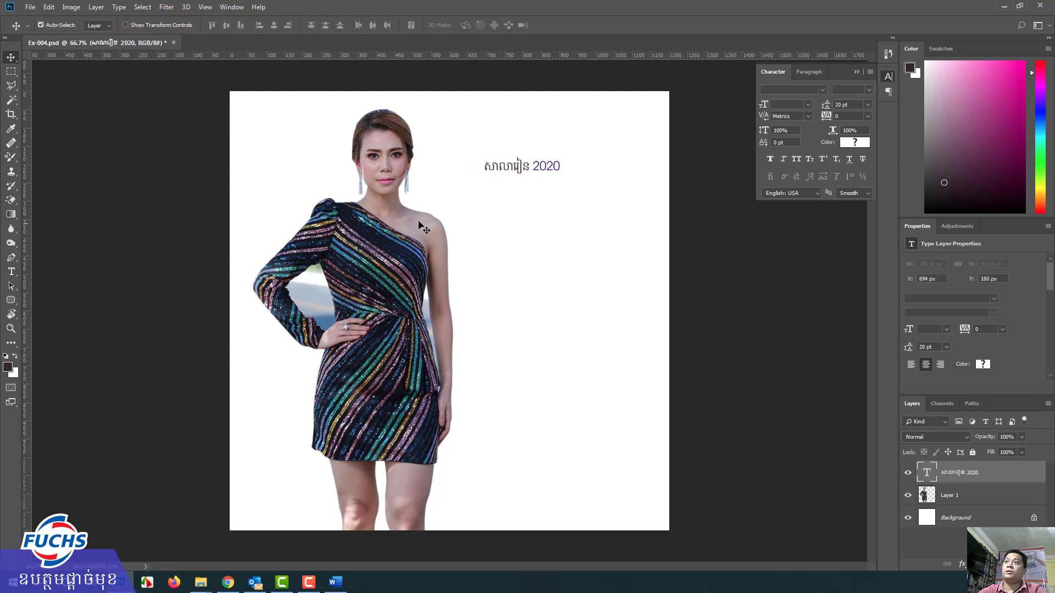
left_click_drag(516, 172, 565, 149)
key("ctrl+t")
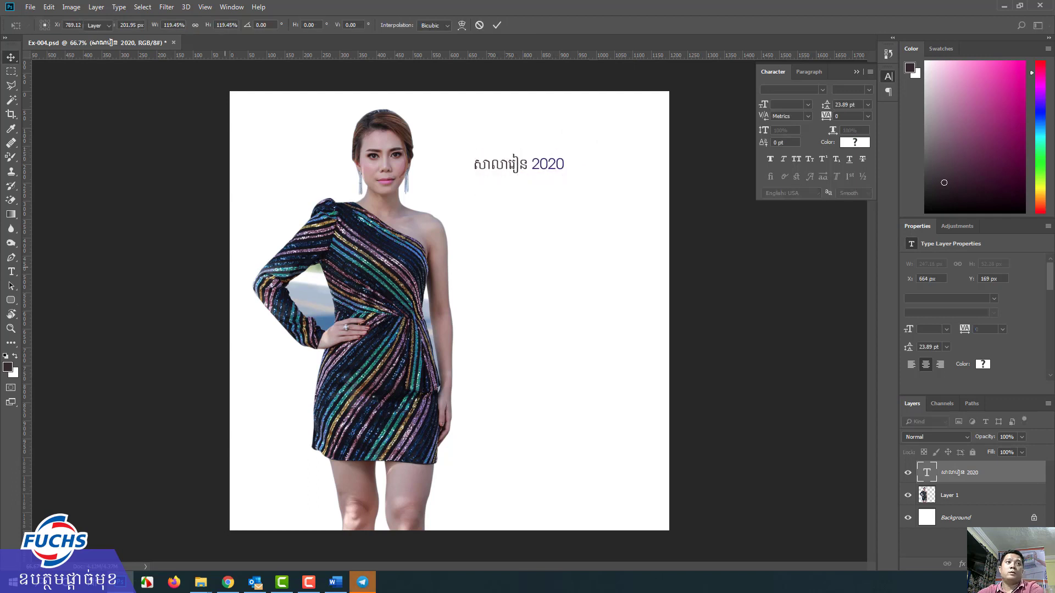
key("Return")
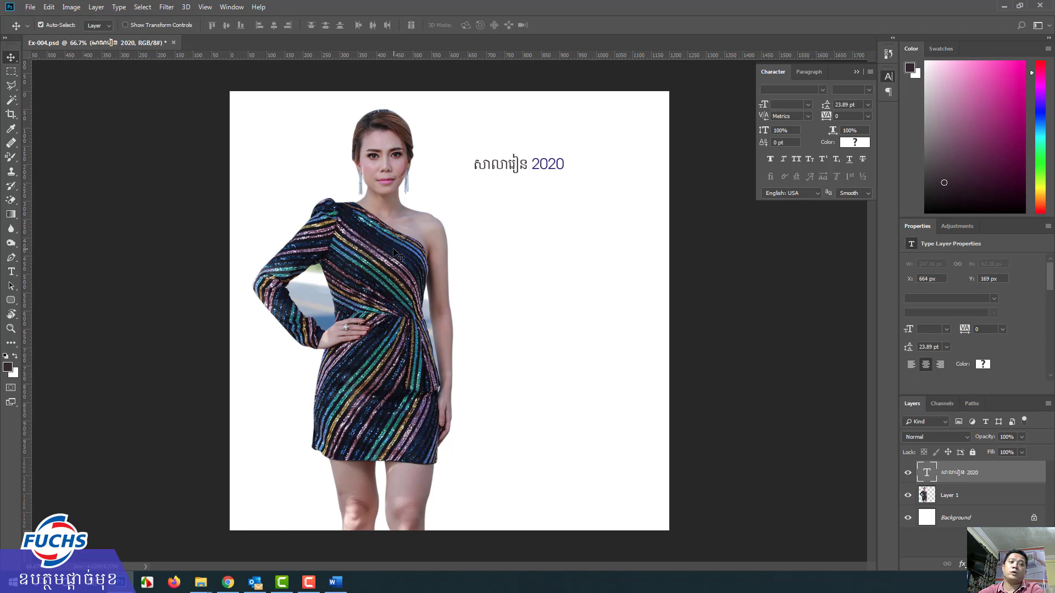
left_click_drag(516, 165, 508, 166)
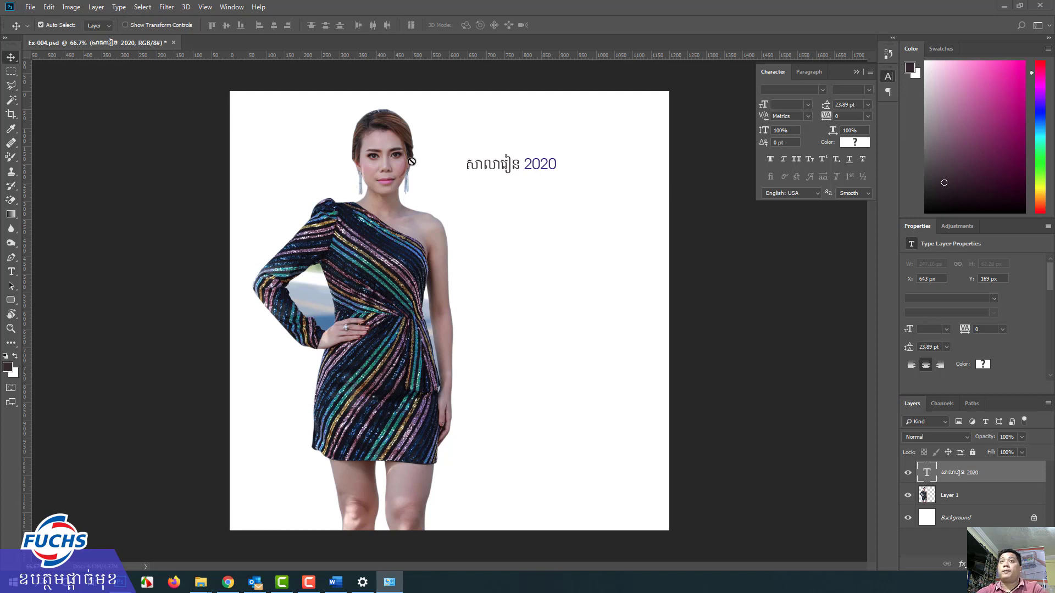
left_click(10, 70)
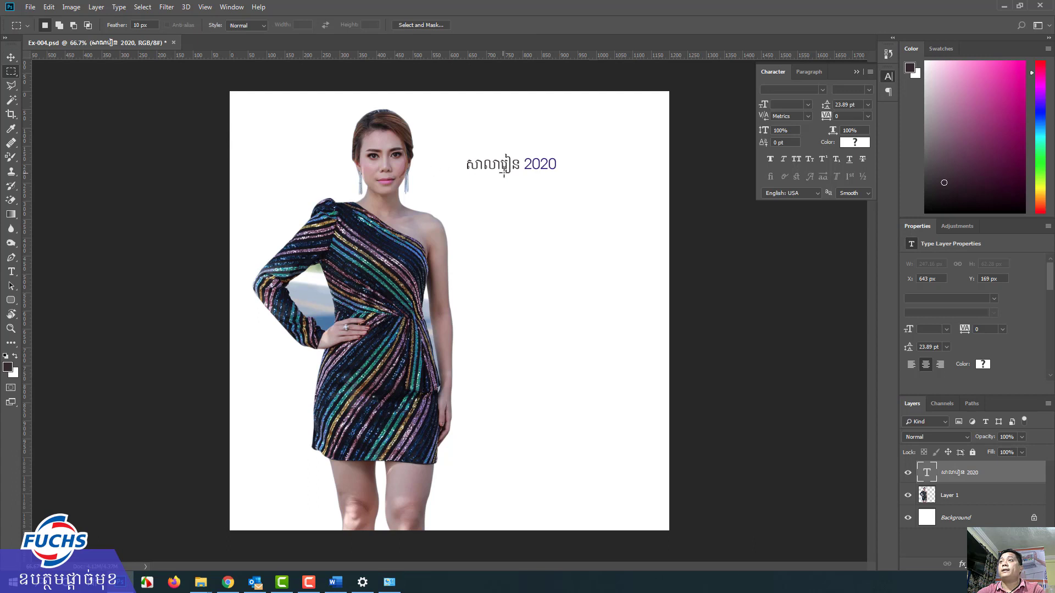
left_click(11, 58)
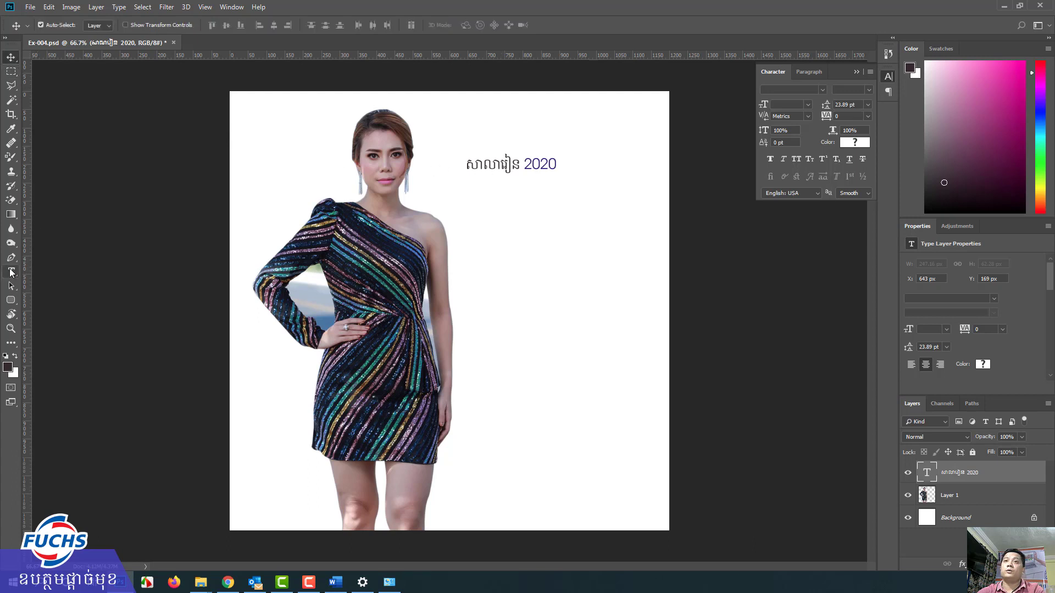
Select all characters of the Khmer text line and apply the Smooth anti-aliasing method.
left_click(11, 273)
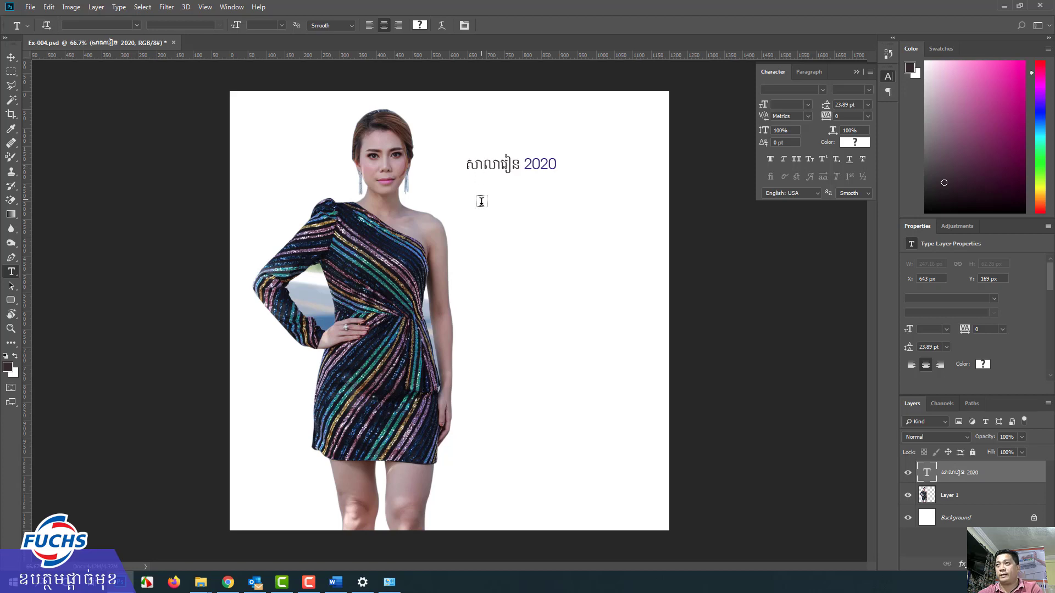
left_click(479, 168)
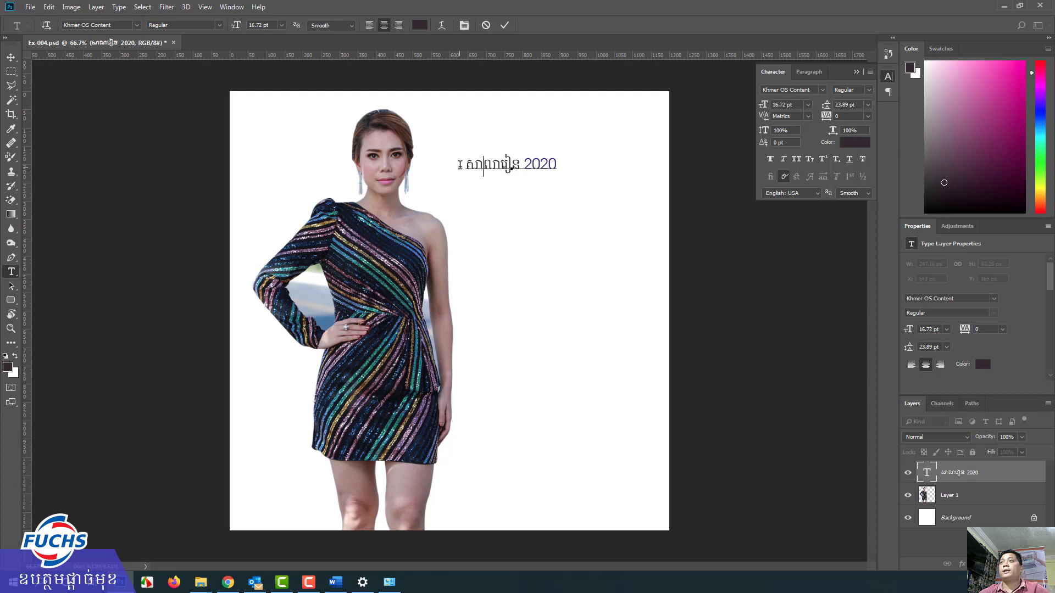
left_click_drag(465, 164, 571, 162)
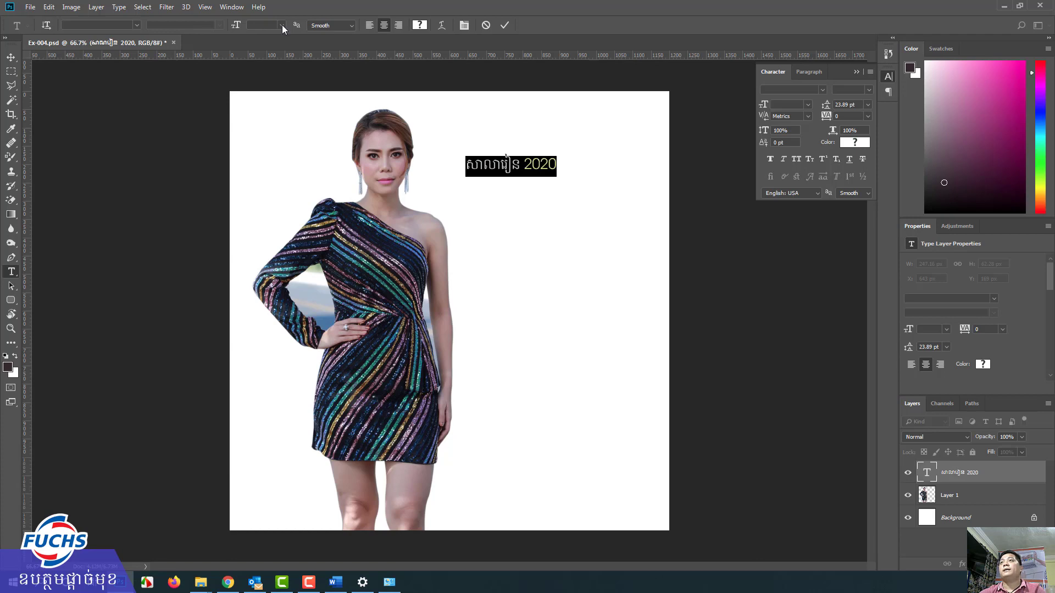
left_click(349, 26)
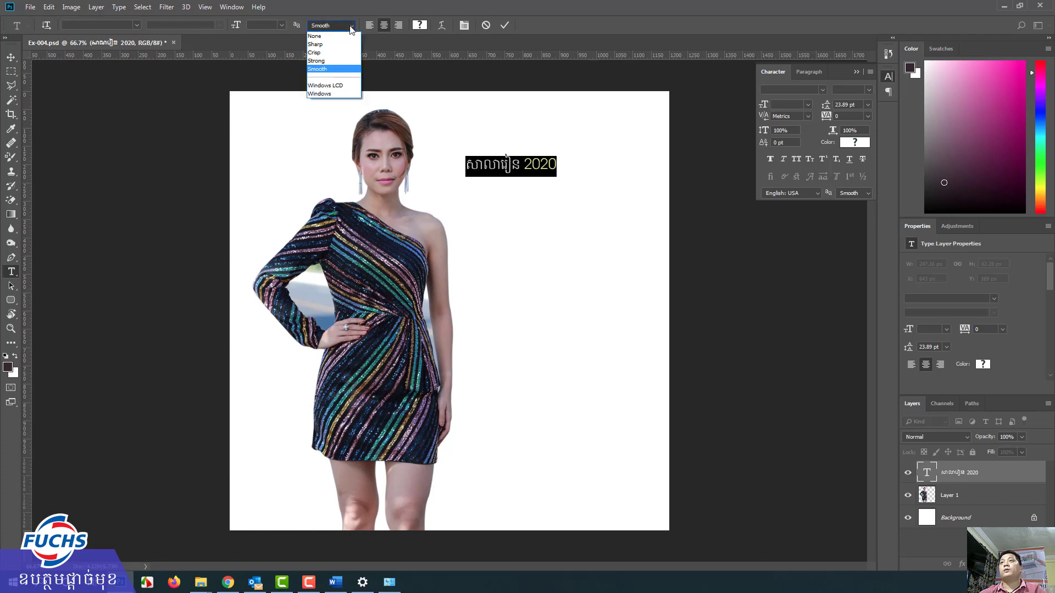
left_click(337, 69)
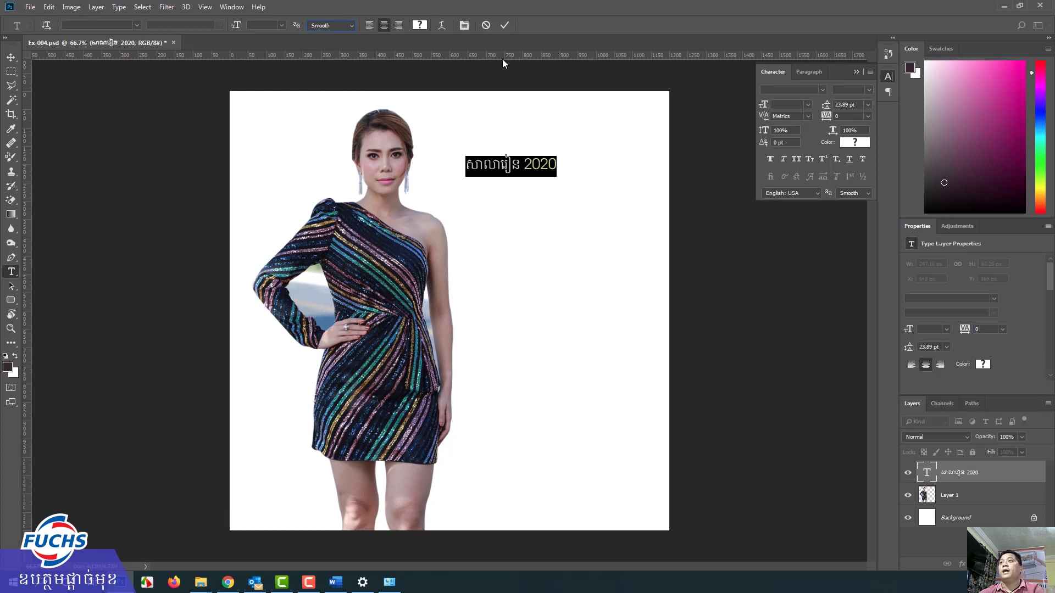
Hide and reshow the character formatting settings.
left_click(465, 26)
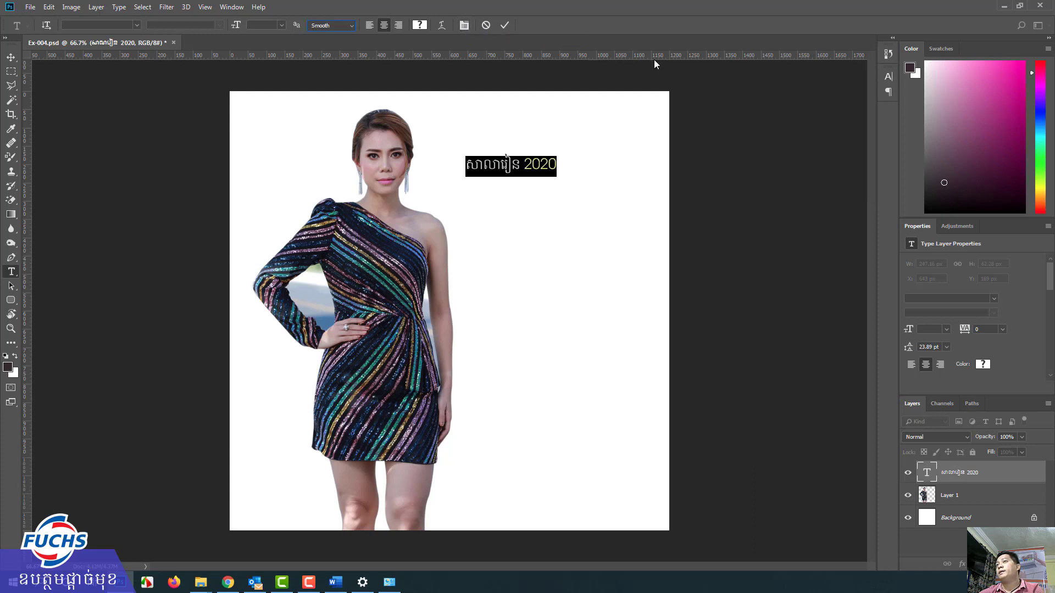
left_click(466, 28)
left_click(459, 26)
left_click(458, 26)
left_click(458, 26)
left_click(459, 26)
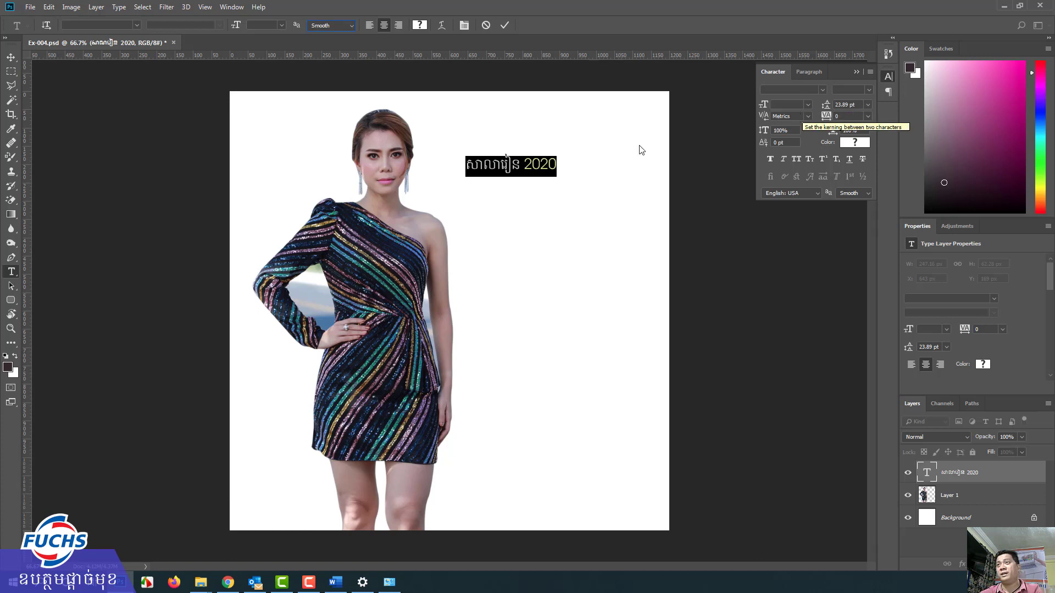
Delete the Khmer "2020" text layer from the canvas.
left_click(11, 57)
left_click_drag(517, 168, 485, 170)
key("Delete")
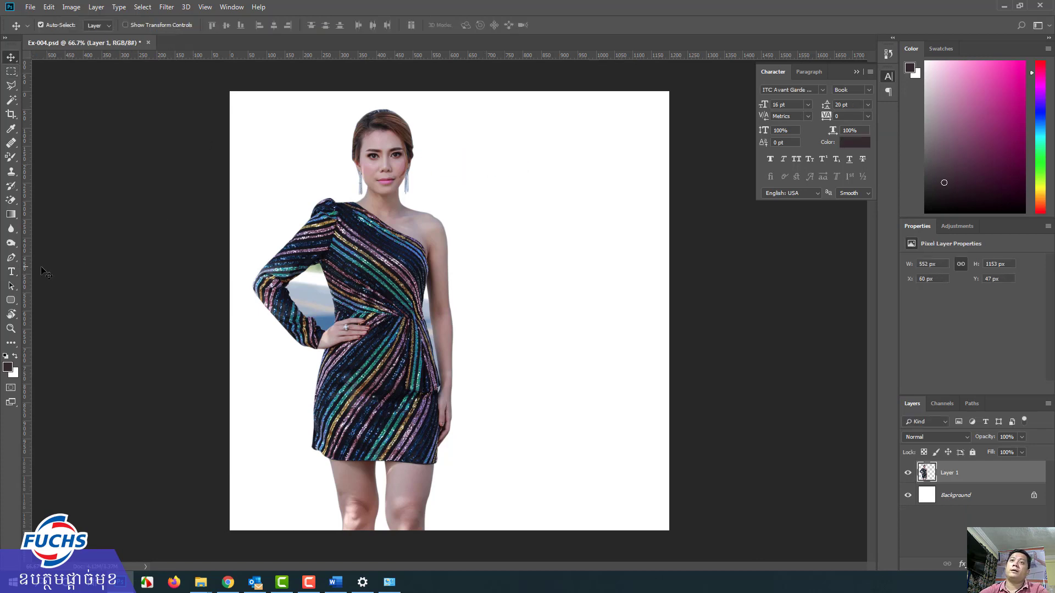
Add a text layer reading "Education Cambodia" on the white area and move it clear of the woman's head.
left_click(16, 272)
left_click(473, 162)
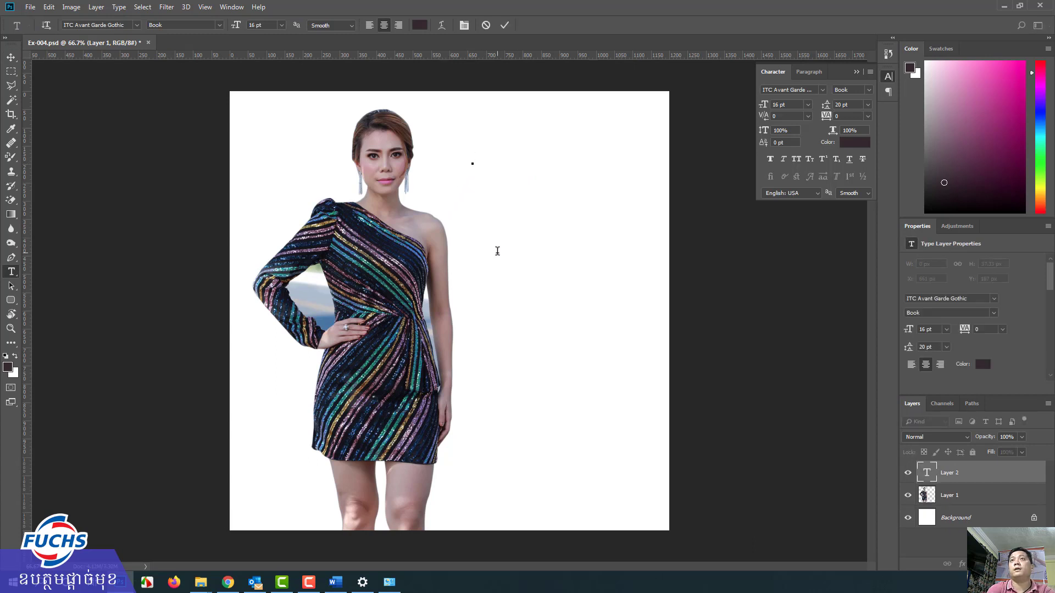
type("Education")
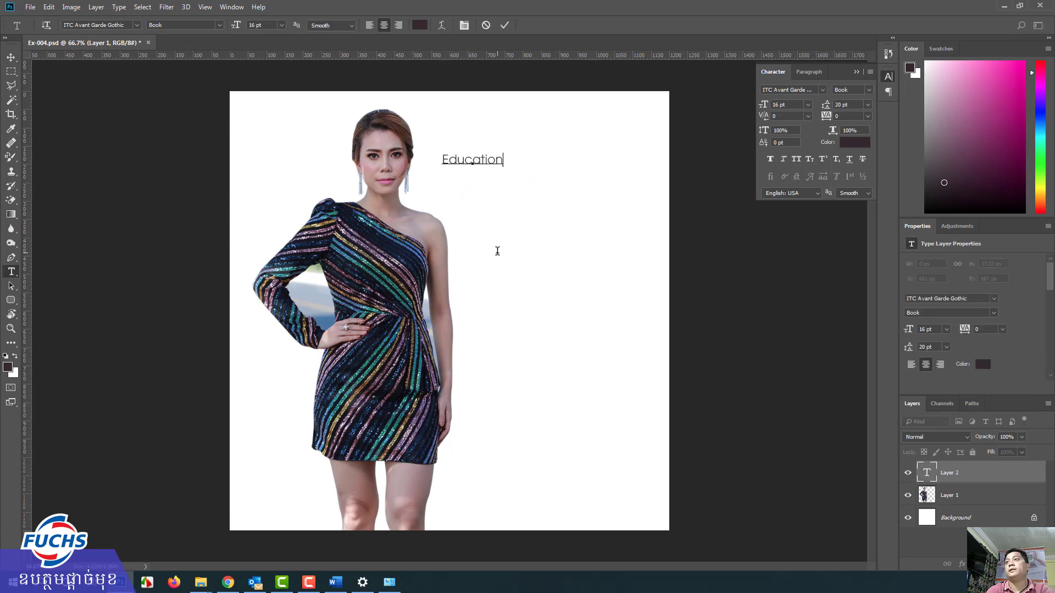
type(" Camboid")
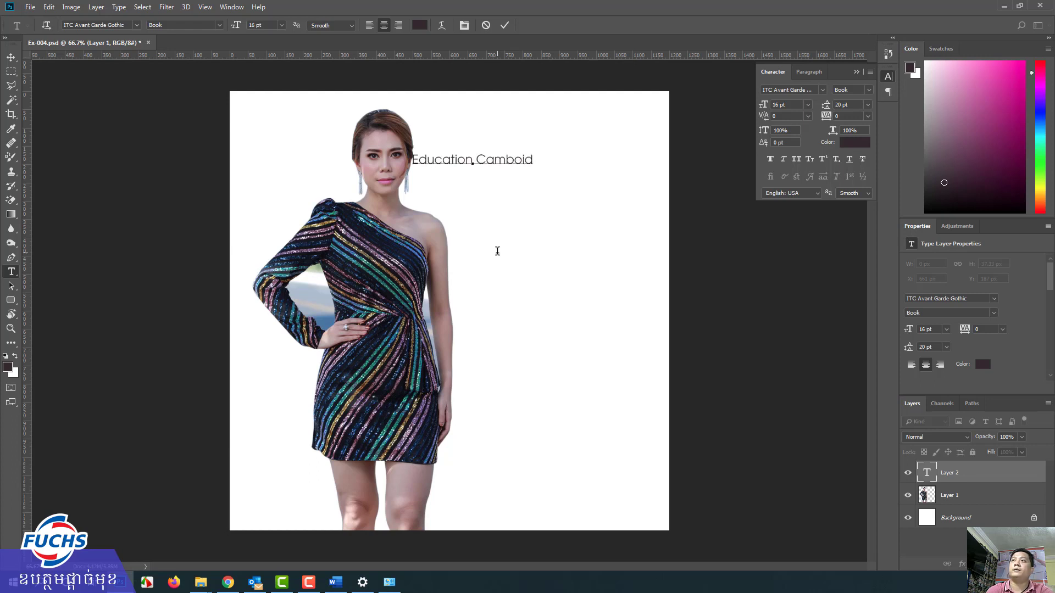
key("BackSpace")
key("BackSpace")
type("dia")
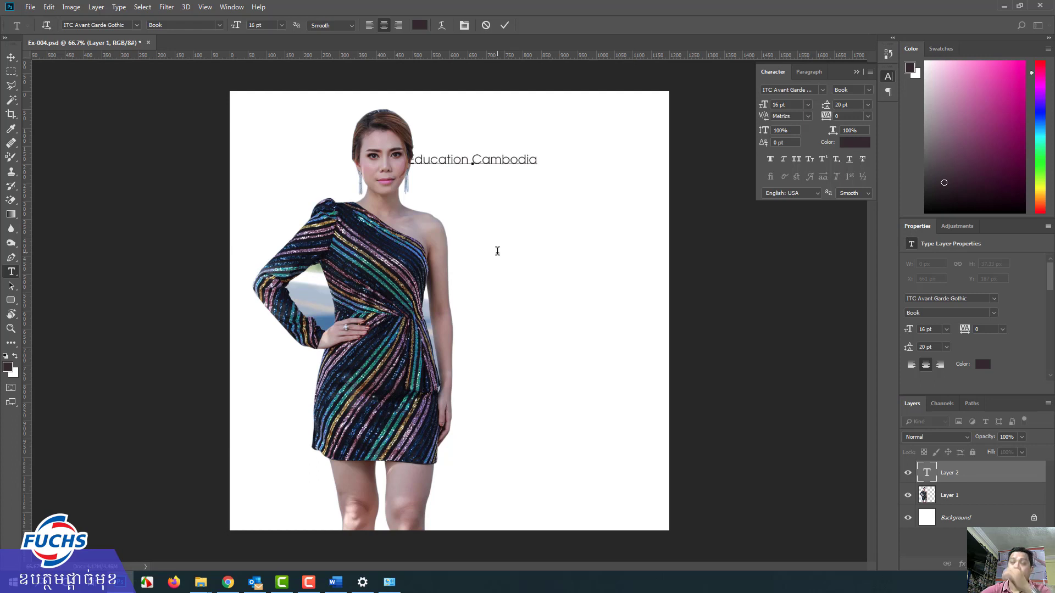
left_click(12, 58)
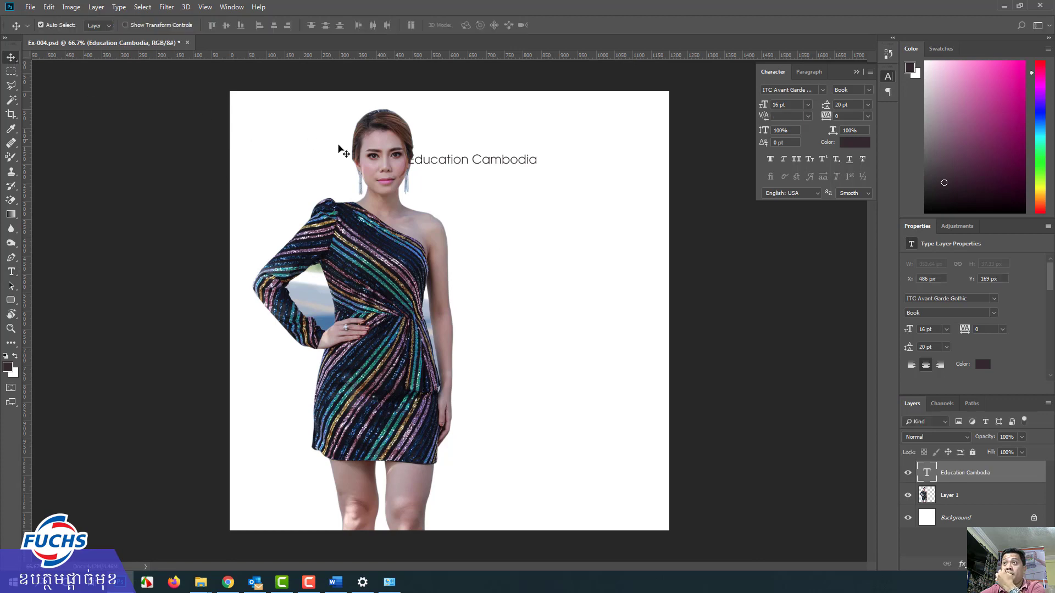
left_click_drag(444, 160, 507, 152)
Add a second line reading "Computer Skill" to the "Education Cambodia" text.
left_click(11, 271)
left_click(481, 145)
left_click_drag(481, 145, 637, 145)
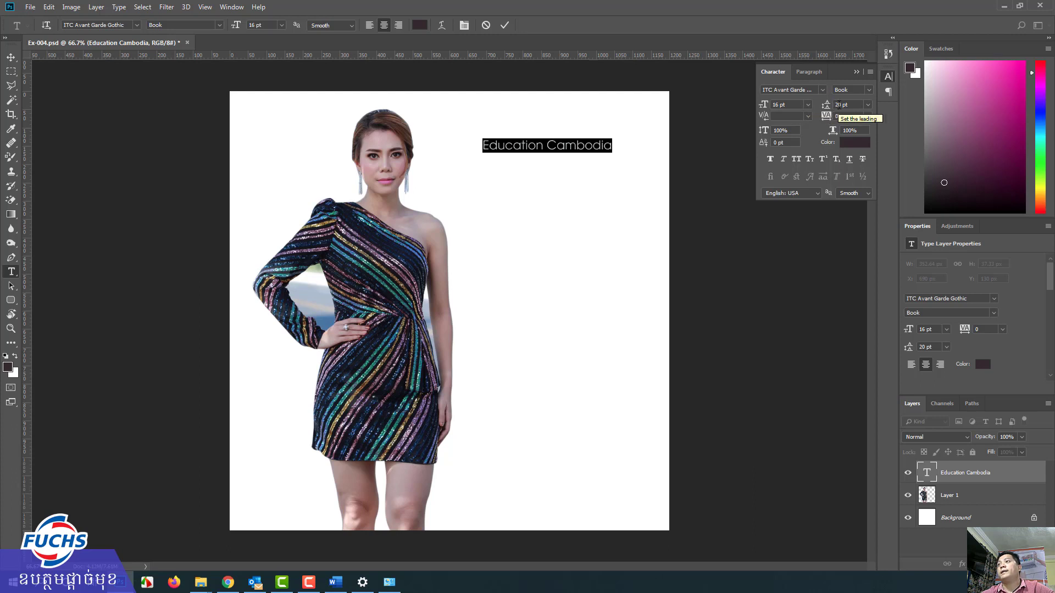
left_click(612, 145)
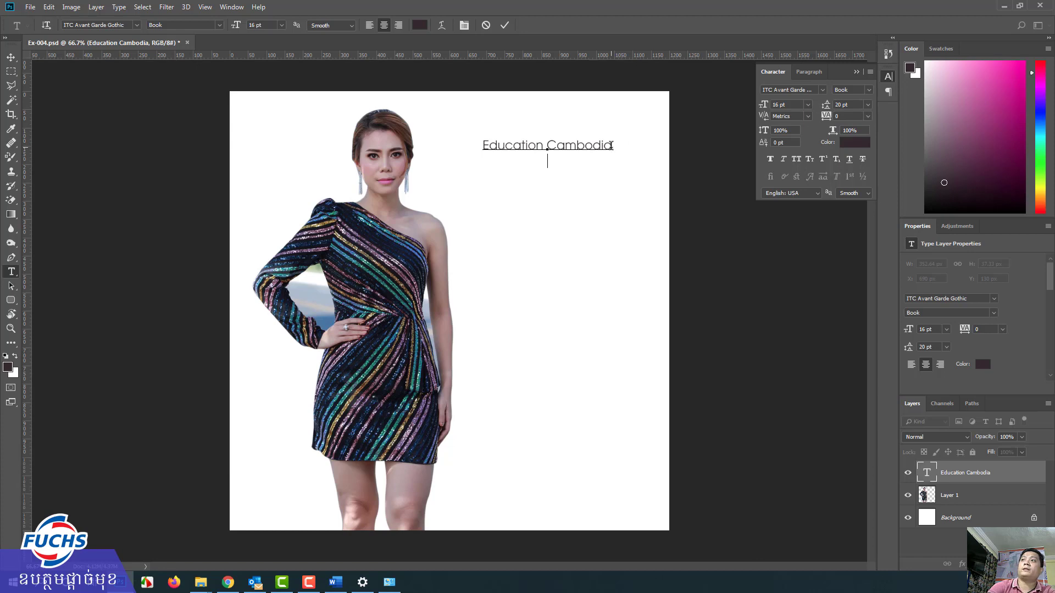
type("Co")
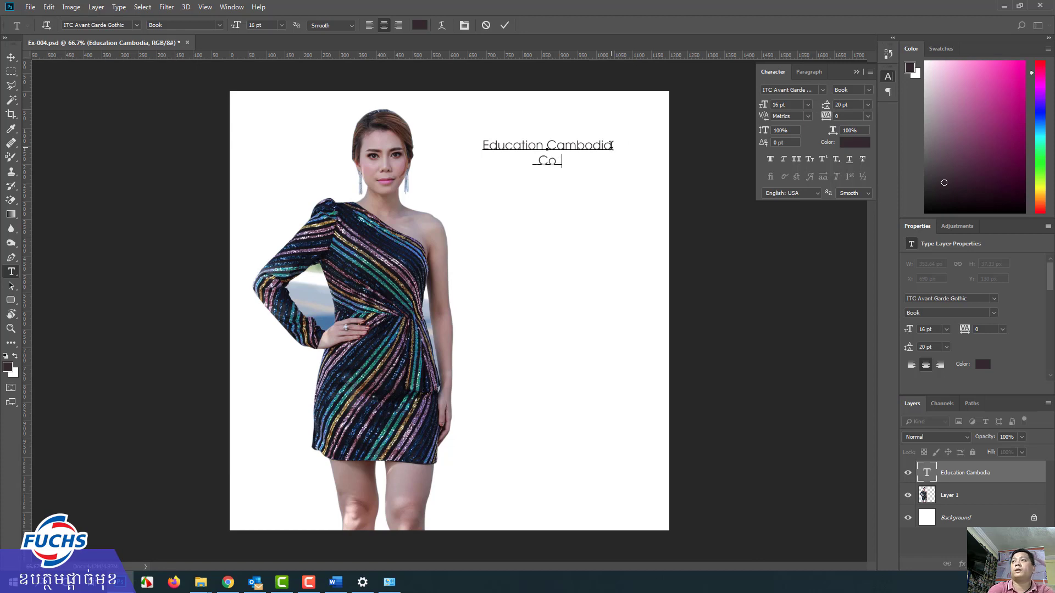
type("mputer Skill")
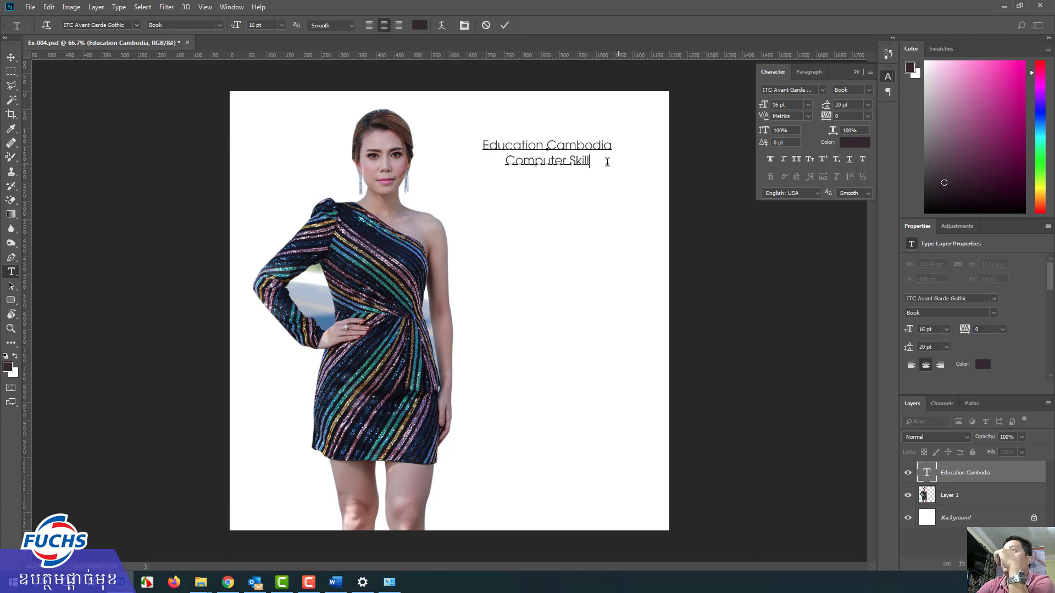
Try leading values of 24, 30, 18 and 14 pt on both text lines, ending with 16 pt.
left_click_drag(589, 160, 470, 130)
left_click(867, 105)
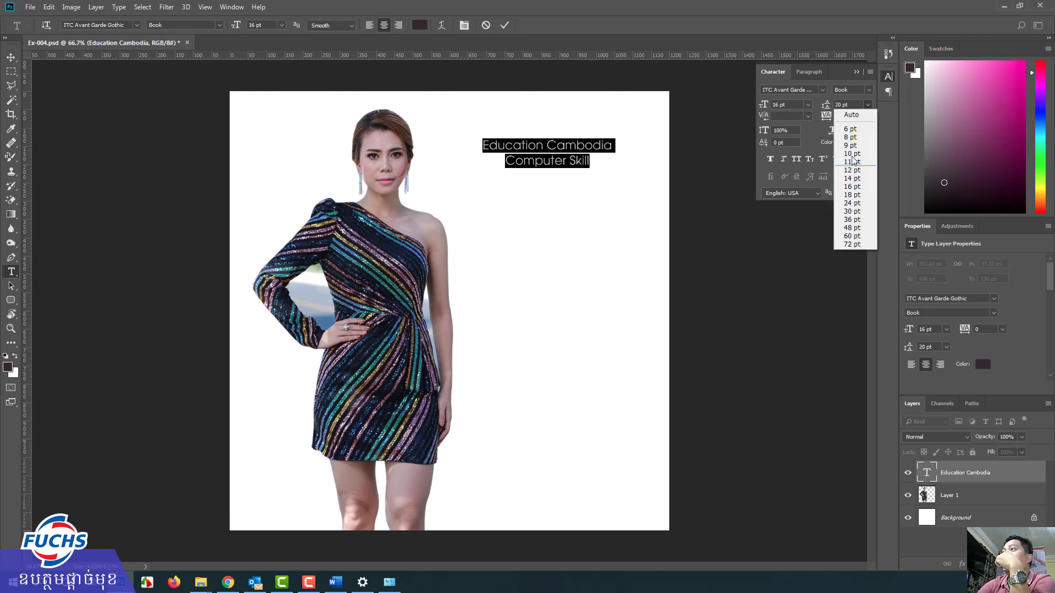
left_click(849, 203)
left_click(867, 105)
left_click(852, 211)
left_click(868, 105)
left_click(856, 198)
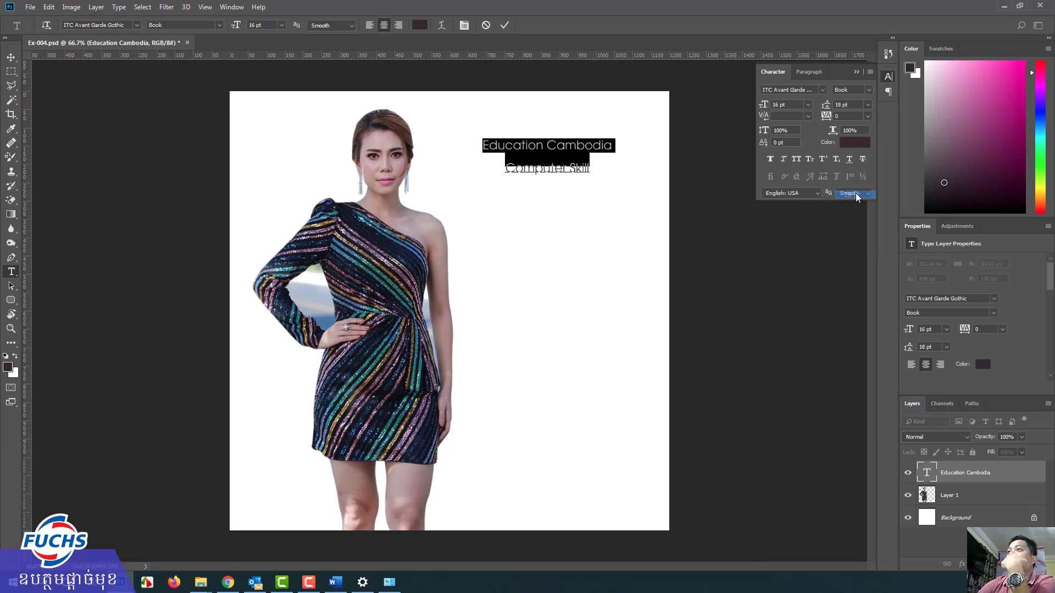
left_click(868, 104)
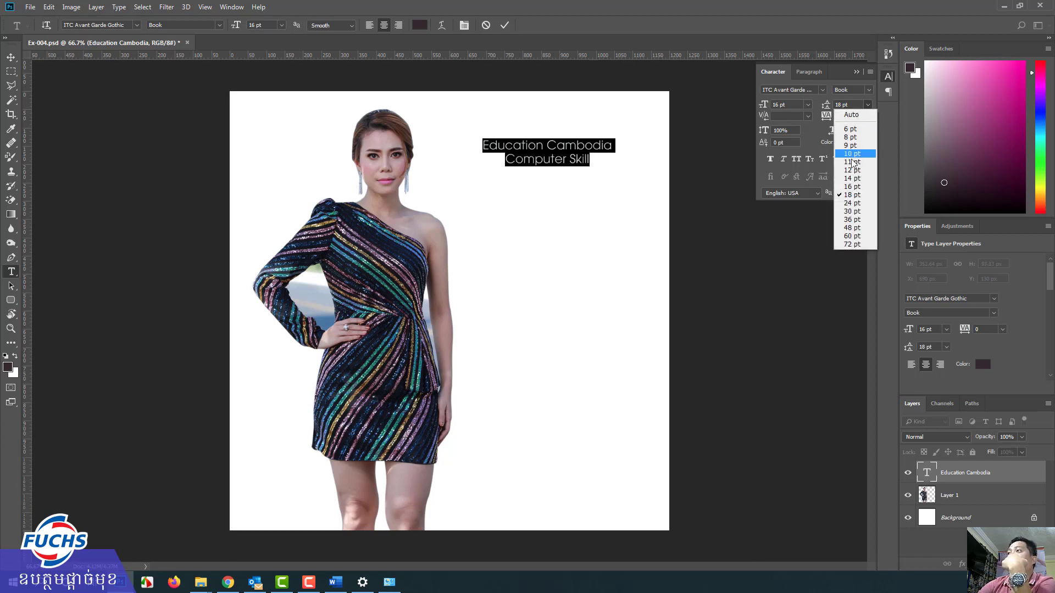
left_click(850, 179)
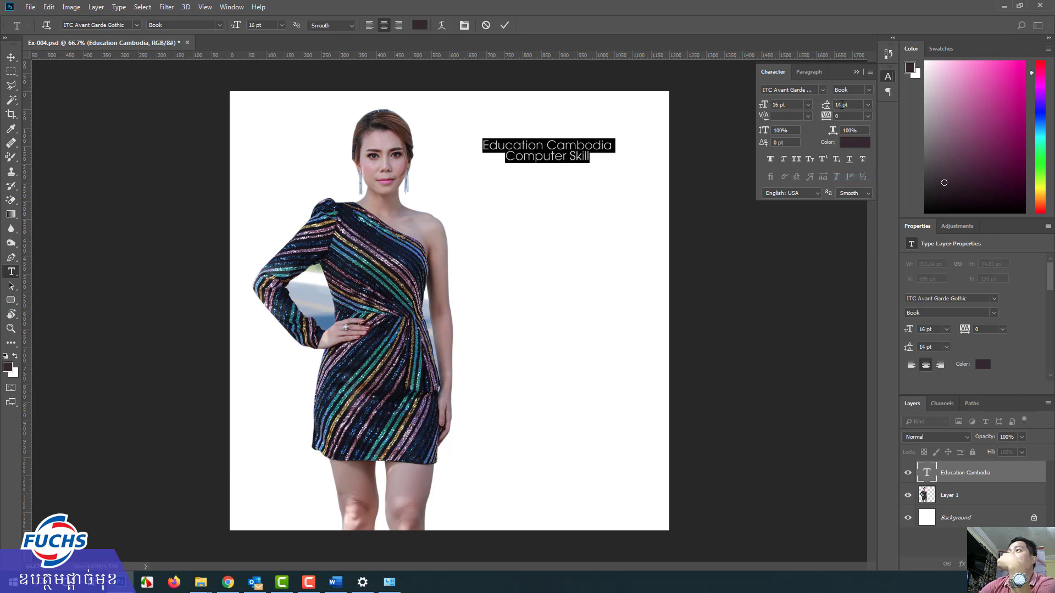
left_click(868, 105)
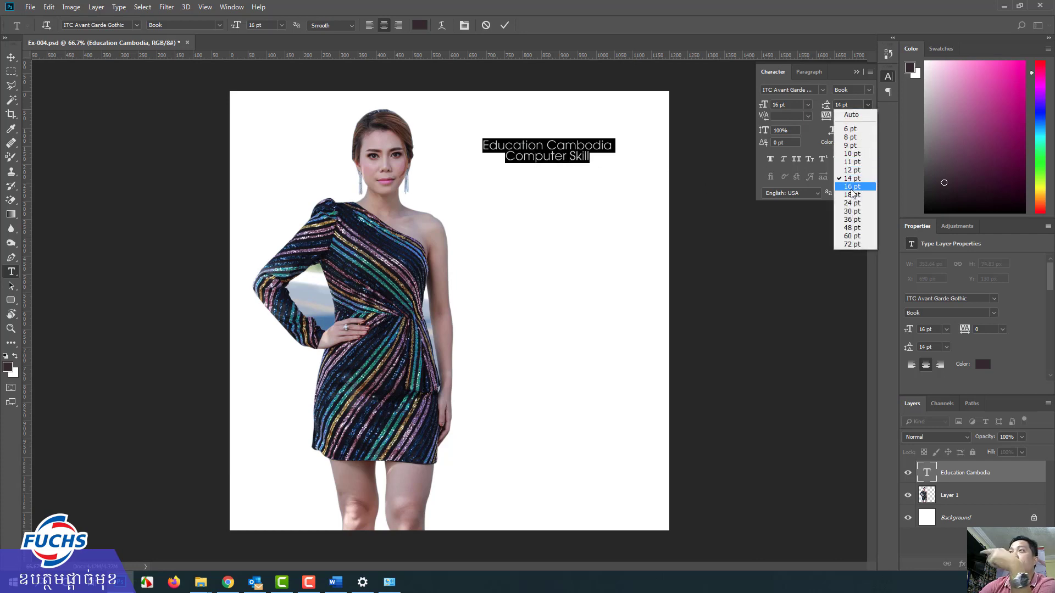
left_click(851, 187)
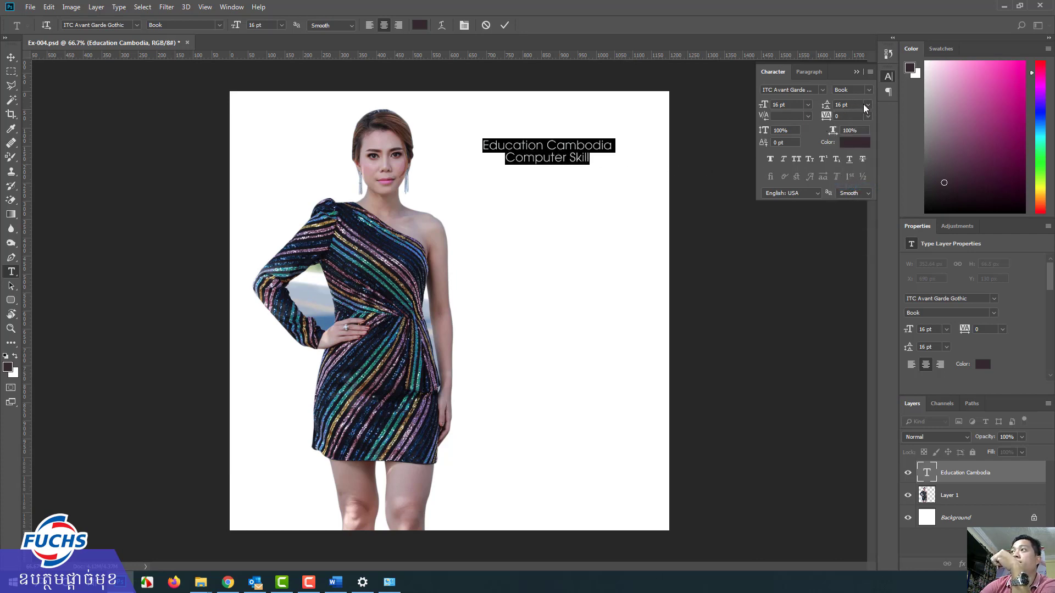
Delete the "Computer Skill" line and place a duplicate of the repositioned "Education Cambodia" text just below it.
left_click_drag(600, 156, 494, 159)
key("BackSpace")
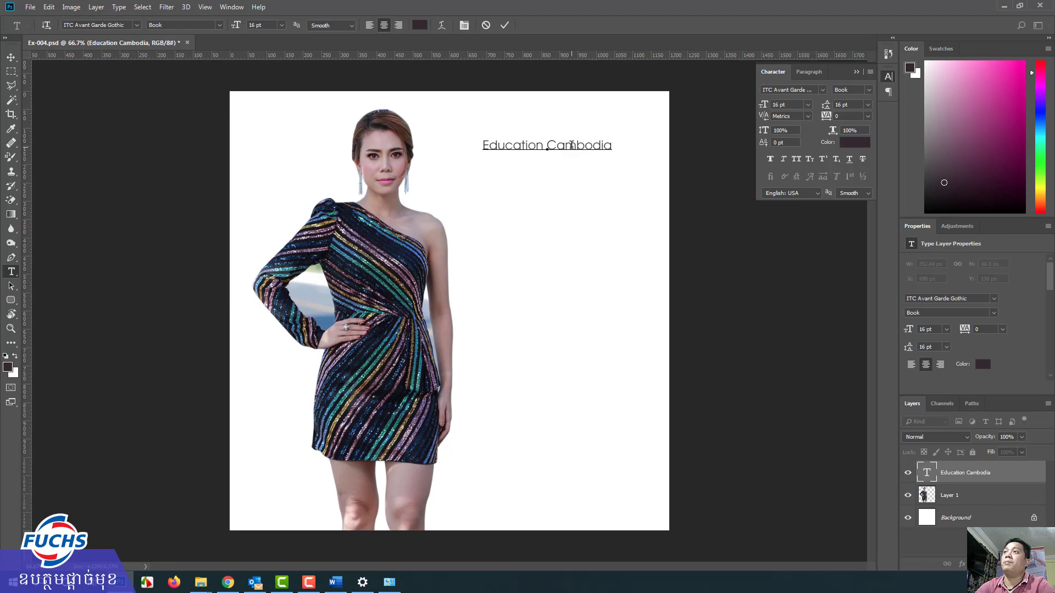
left_click(11, 57)
left_click_drag(521, 149, 499, 160)
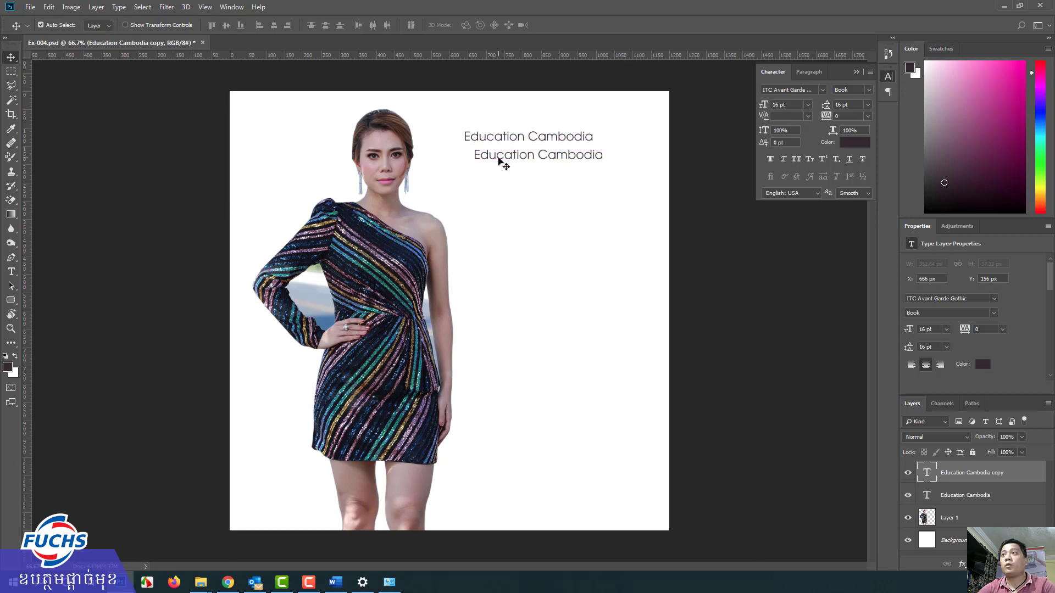
Undo the title's duplication and duplicate the "Education Cambodia" layer again slightly below the original.
key("t")
key("ctrl+z")
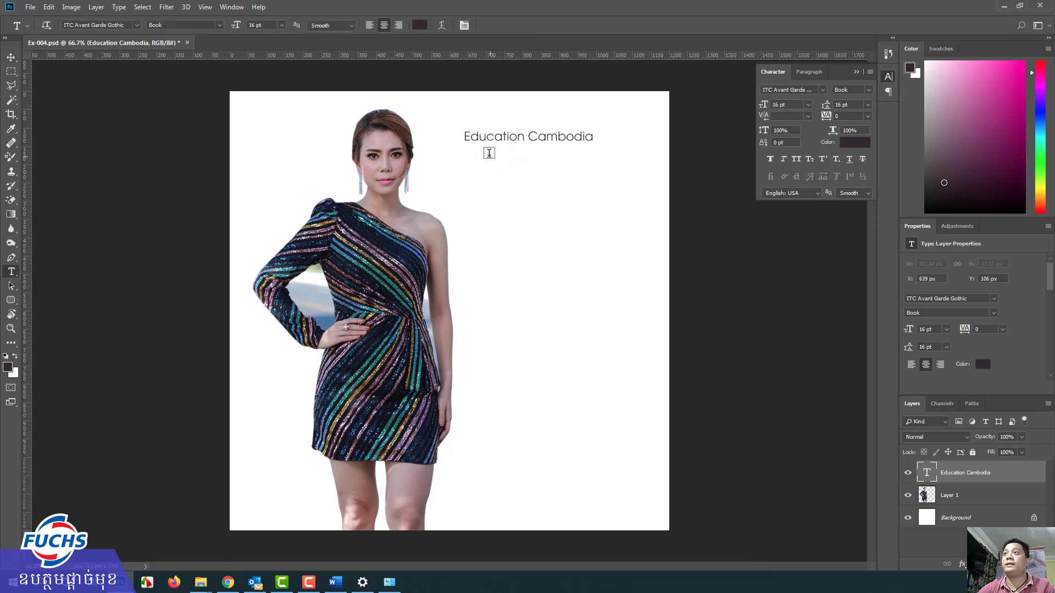
left_click(11, 58)
left_click_drag(478, 143, 488, 166)
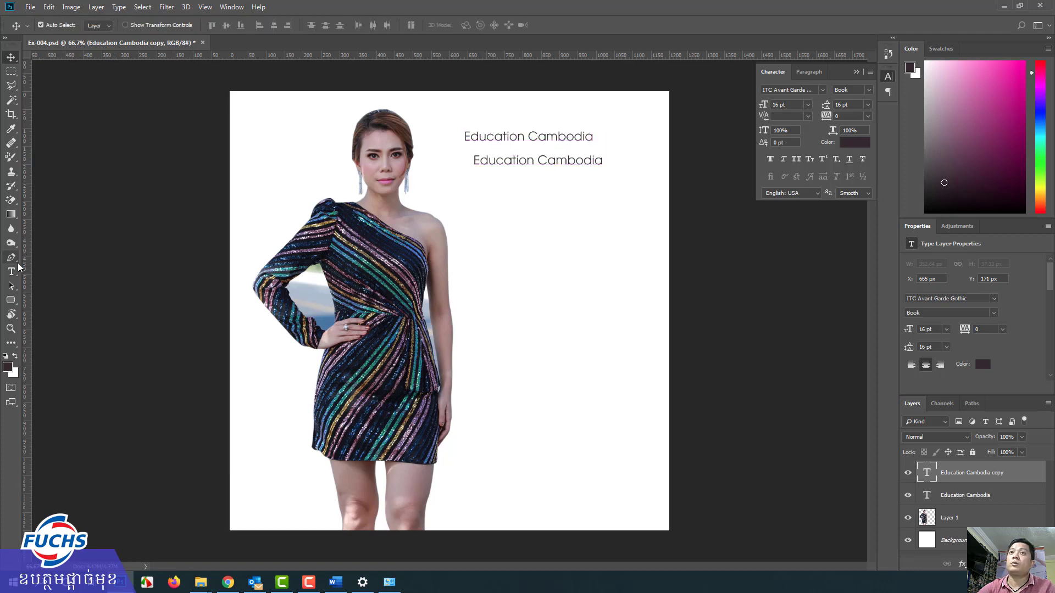
Replace the duplicated layer's text with "Computer Skill" and adjust its position beneath the title.
left_click(11, 272)
left_click(518, 165)
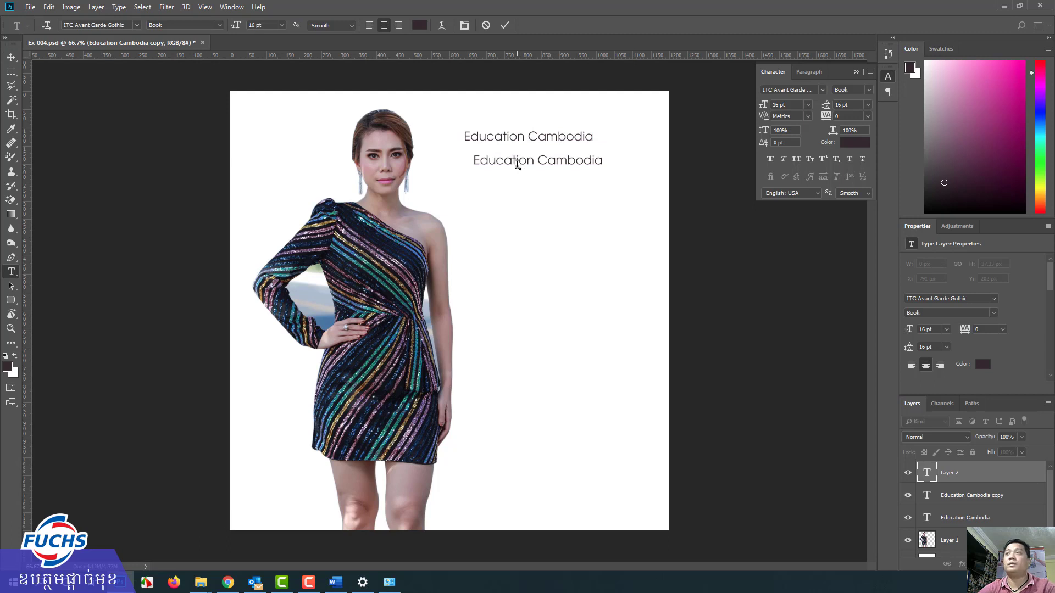
key("Escape")
left_click(512, 160)
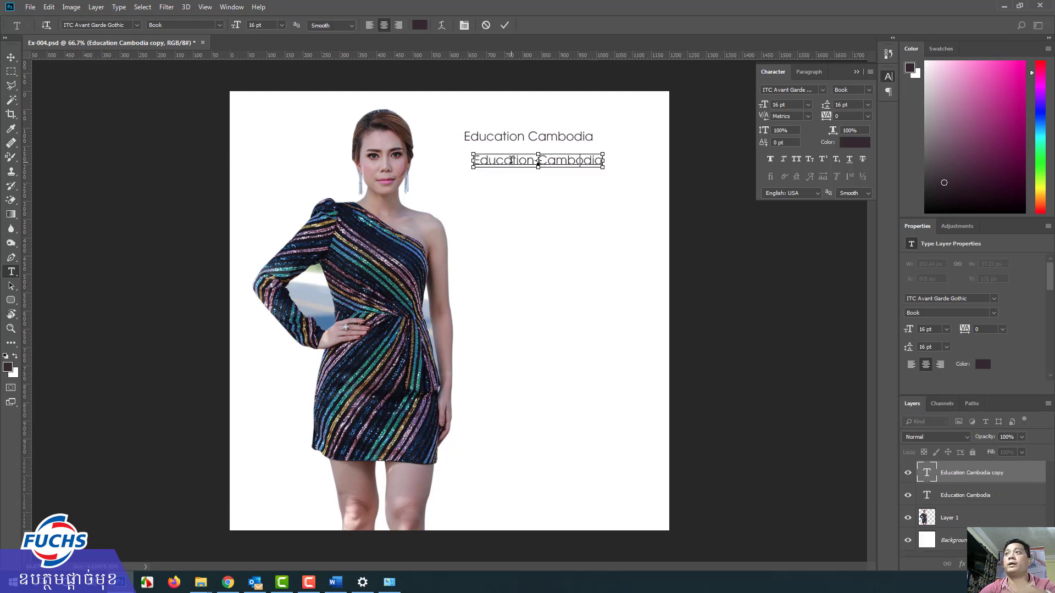
key("ctrl+a")
type("Computer Skill")
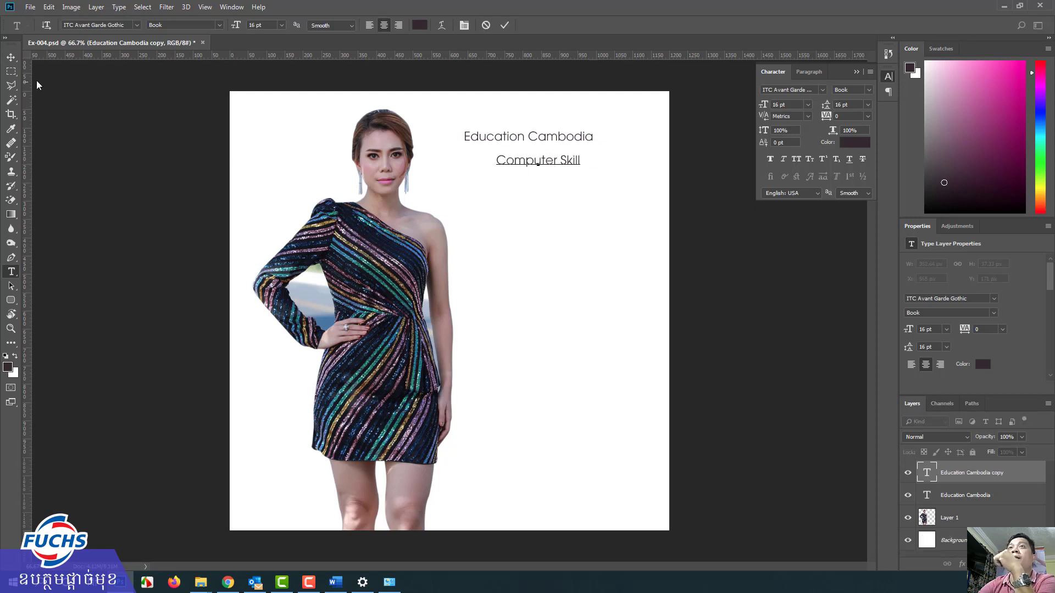
left_click(11, 57)
left_click_drag(513, 160, 521, 160)
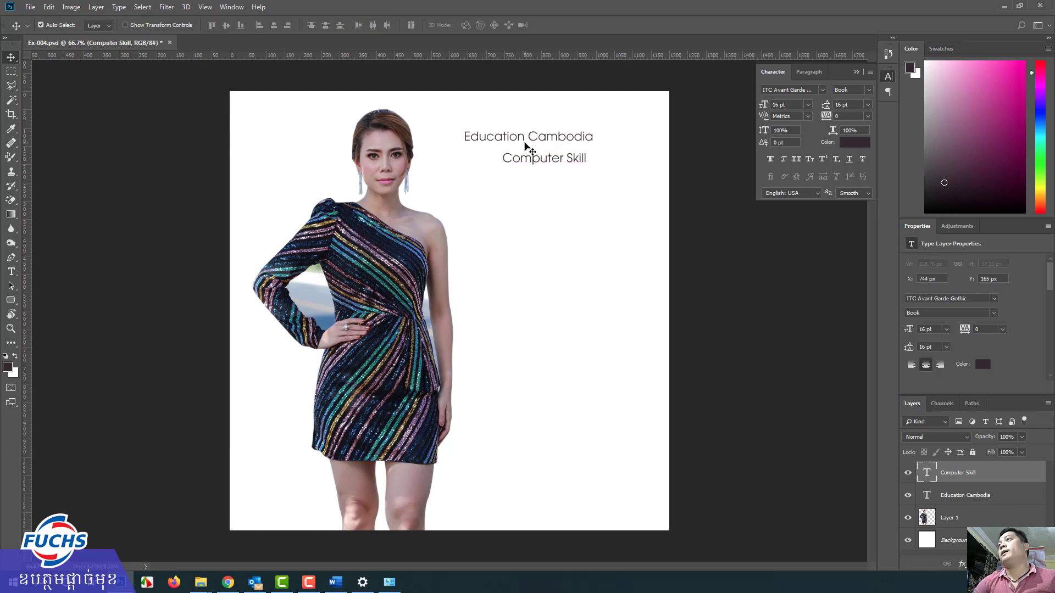
Set the tracking of the "Education Cambodia" text to 200.
left_click(516, 141)
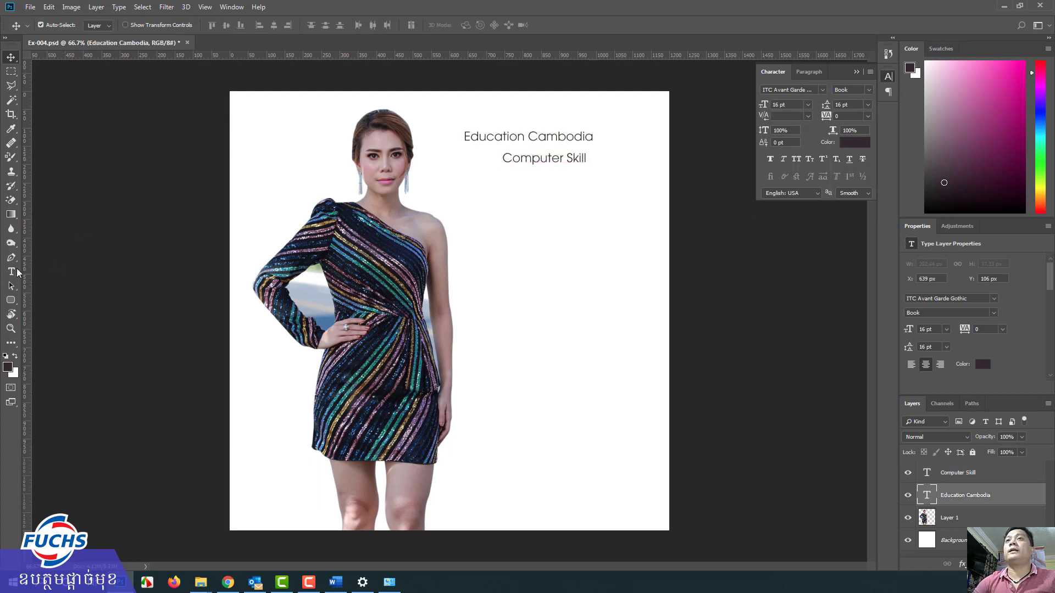
left_click(11, 271)
left_click_drag(465, 138, 604, 135)
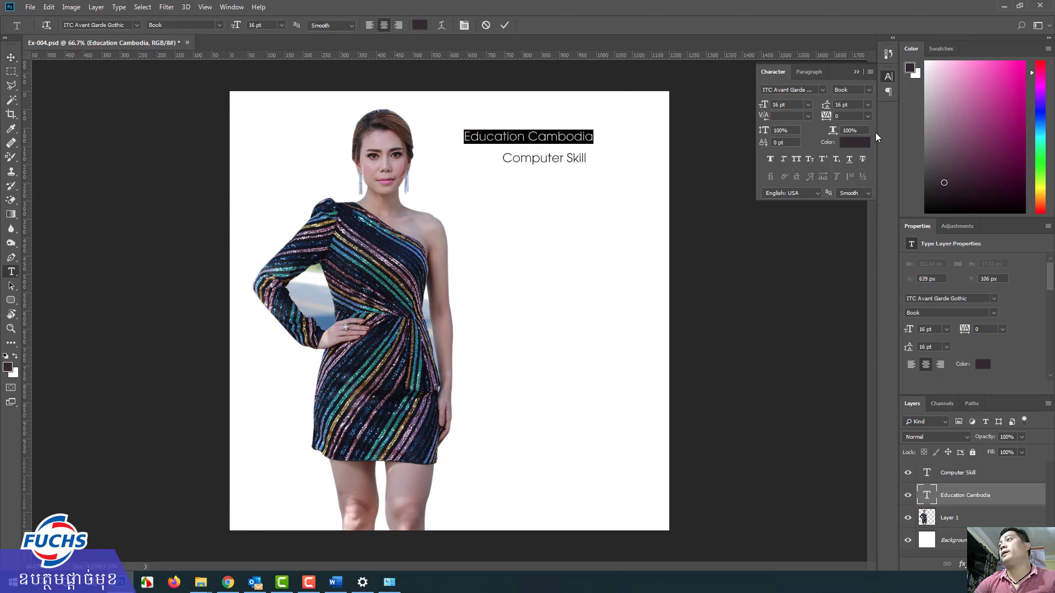
left_click(868, 116)
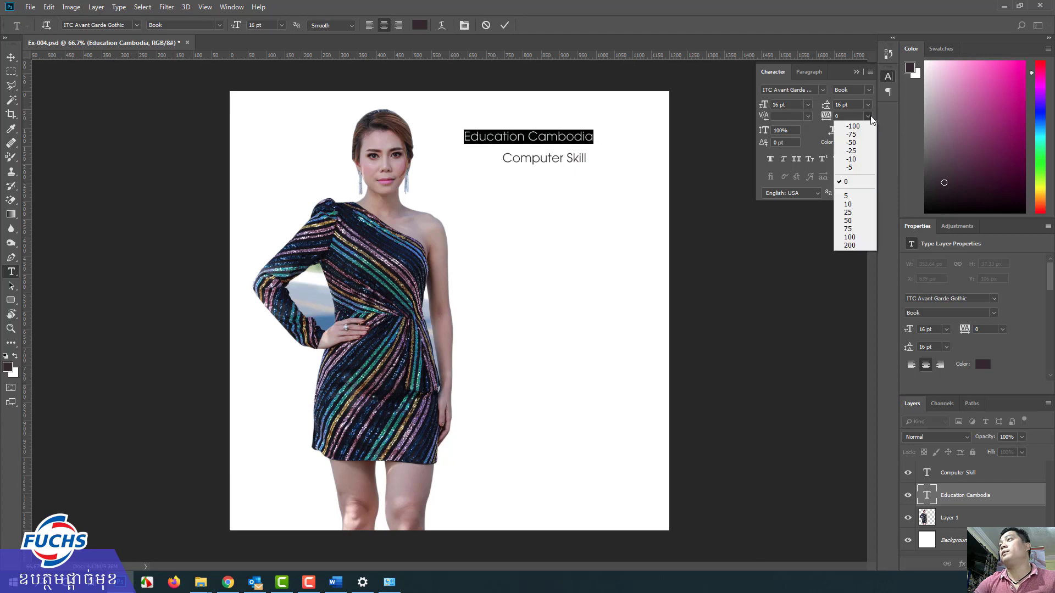
left_click(852, 244)
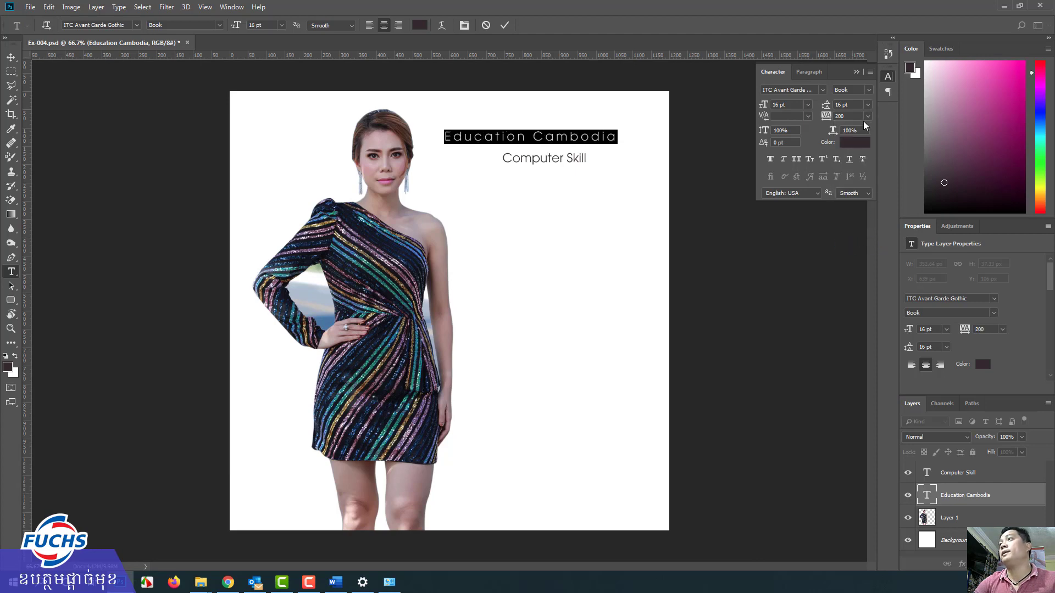
Change the "Education Cambodia" text's font to Eras Demi ITC and shift it slightly above "Computer Skill".
left_click(137, 26)
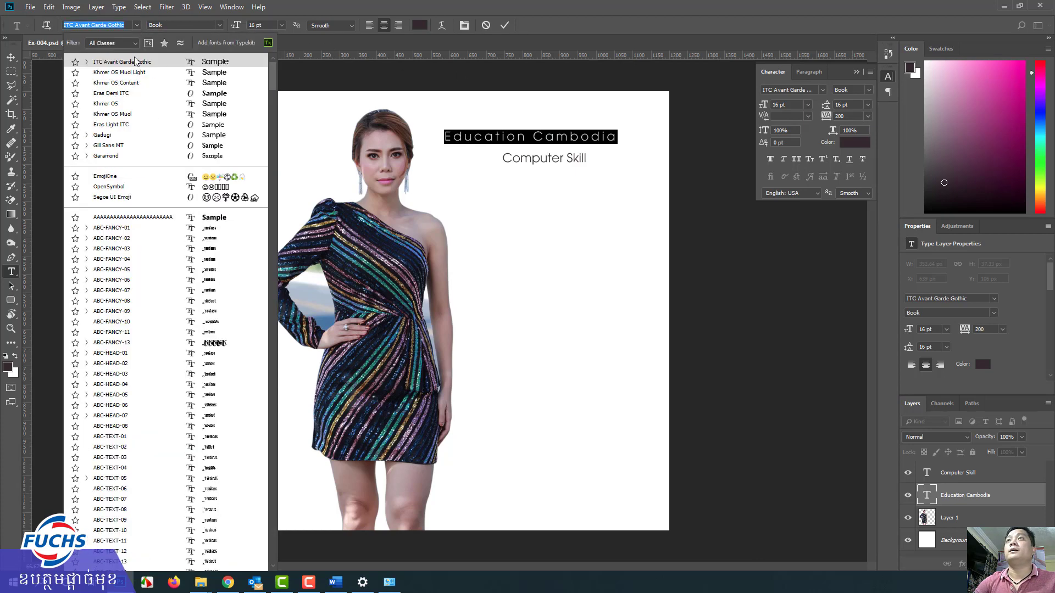
left_click(127, 92)
left_click(11, 58)
left_click_drag(488, 148, 501, 140)
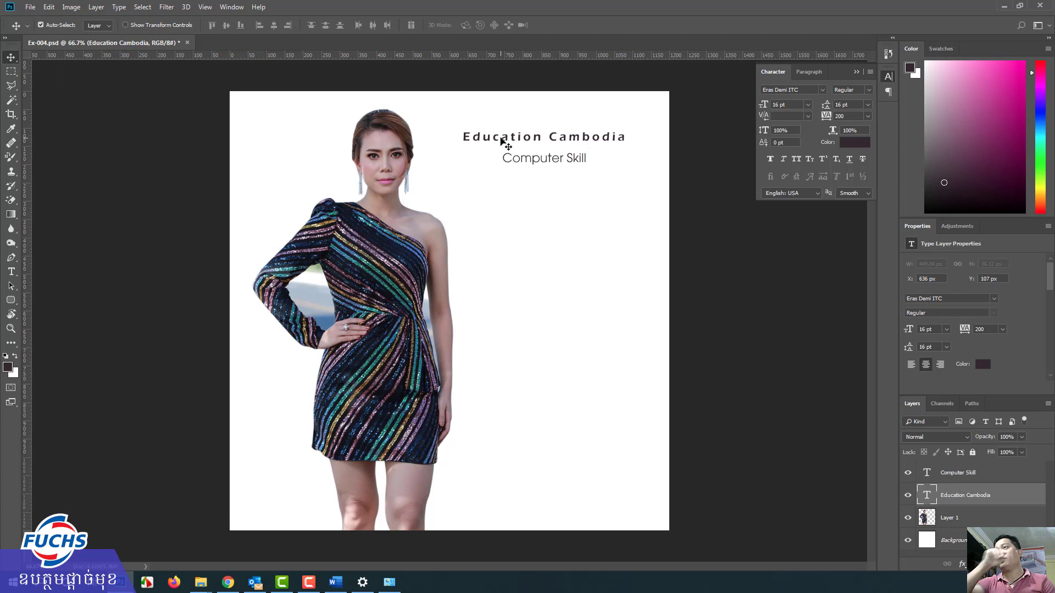
Undo the latest move, font and tracking changes on the "Education Cambodia" text.
key("ctrl+alt+z")
key("ctrl+alt+z")
key("ctrl+alt+z")
key("ctrl+alt+z")
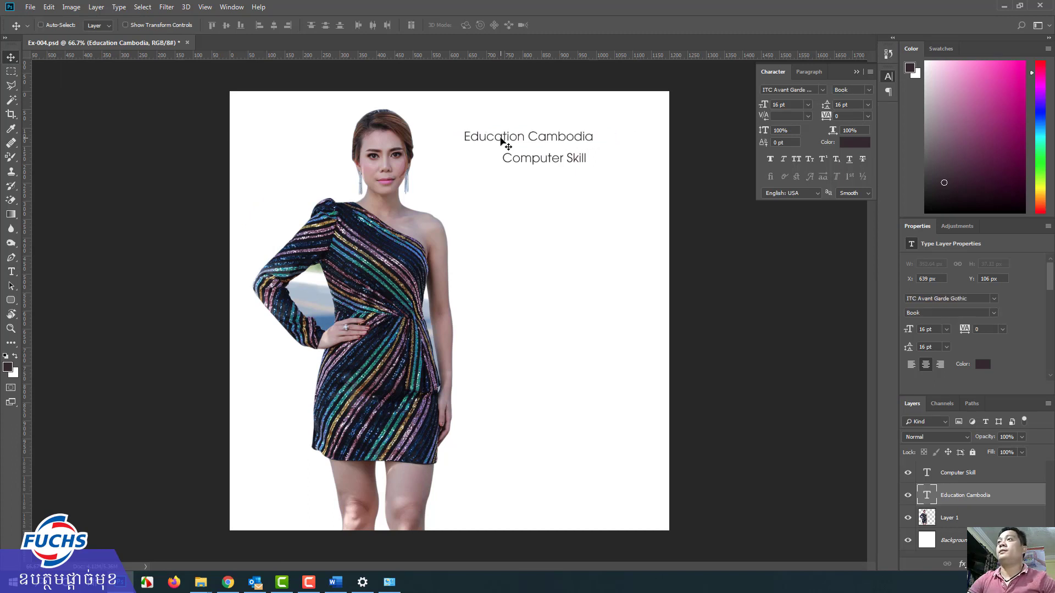
Change the font of the "Education Cambodia" text to Eras Demi ITC.
double_click(491, 141)
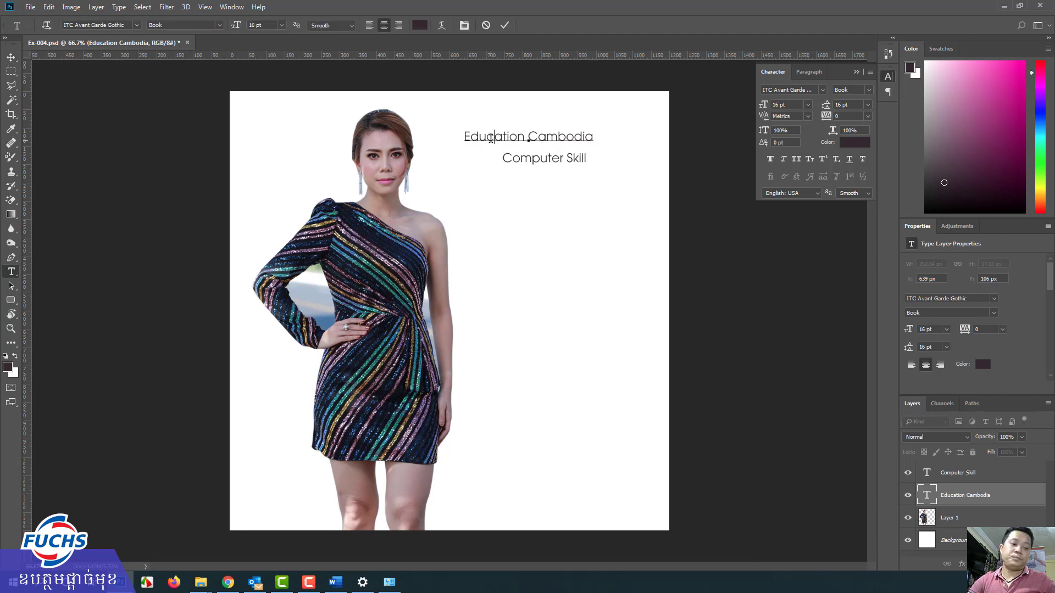
left_click(136, 24)
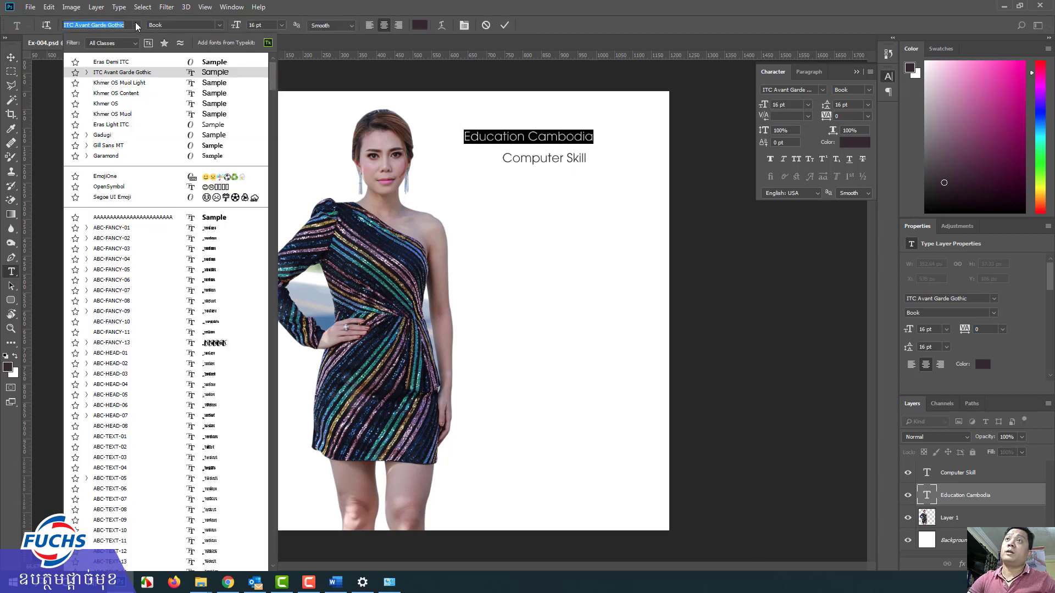
left_click(110, 61)
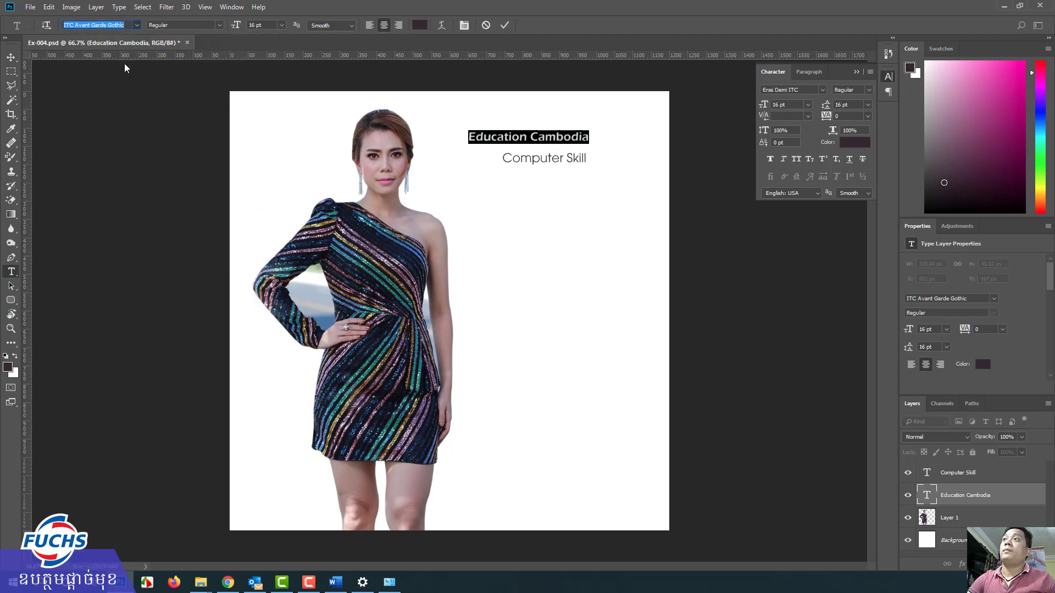
Scale the "Computer Skill" text to 15.22 pt and place it under "Education Cambodia" with their starting edges aligned.
left_click(11, 57)
mouse_move(538, 163)
left_mouse_down()
mouse_move(505, 160)
mouse_move(548, 175)
mouse_move(546, 155)
left_mouse_up()
key("ctrl+t")
key("Return")
Set the tracking of the "Computer Skill" text to 200 and realign it beneath "Education Cambodia".
left_click(11, 271)
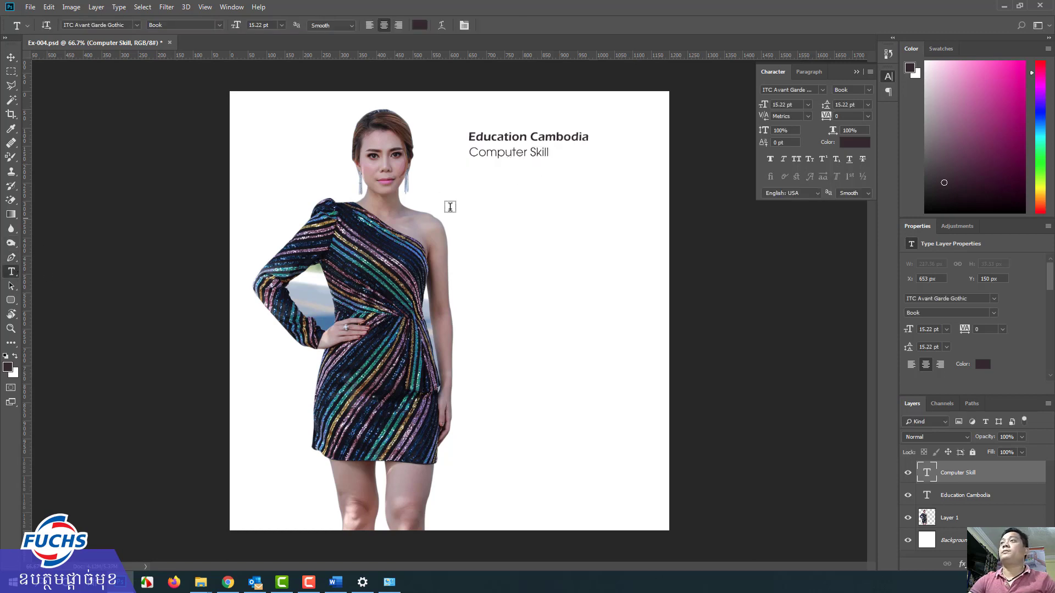
left_click(498, 156)
triple_click(504, 160)
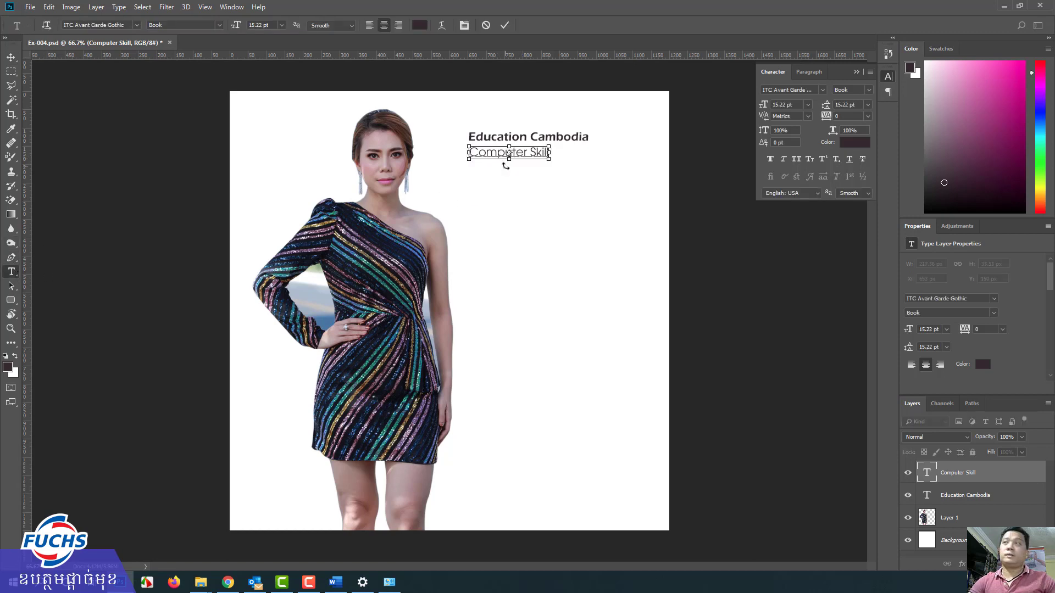
left_click(867, 117)
left_click(848, 245)
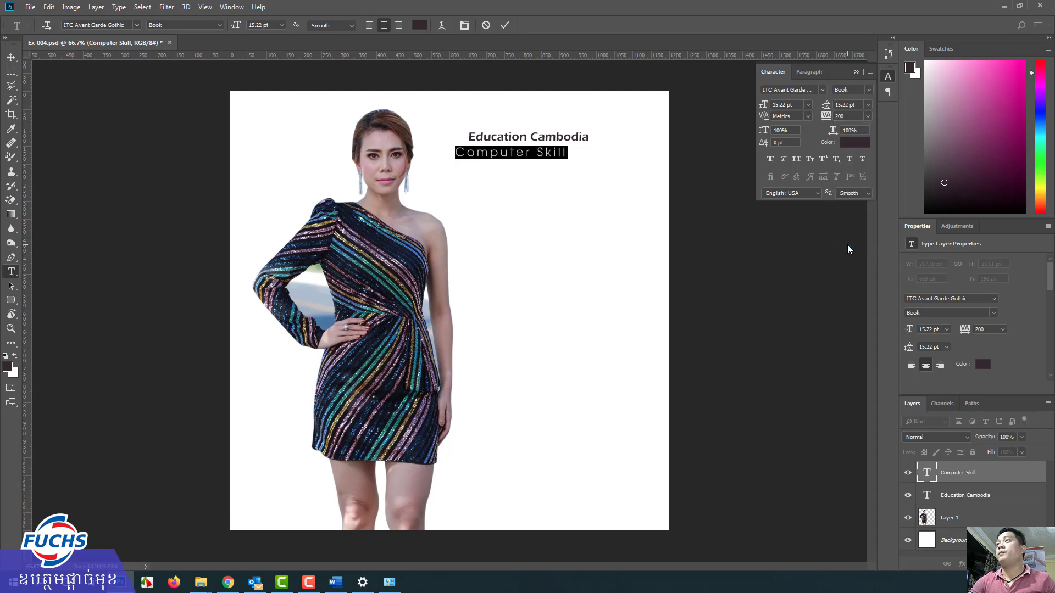
left_click(11, 59)
left_click_drag(494, 159, 506, 158)
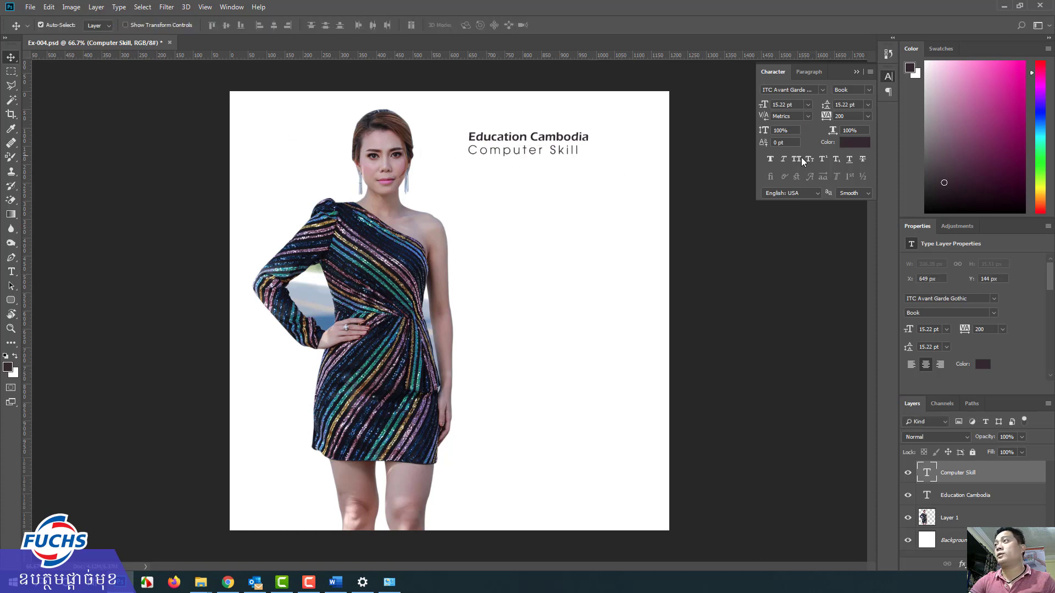
Increase the tracking of "Computer Skill" to 250 and shift it to match the width of the title above.
double_click(550, 157)
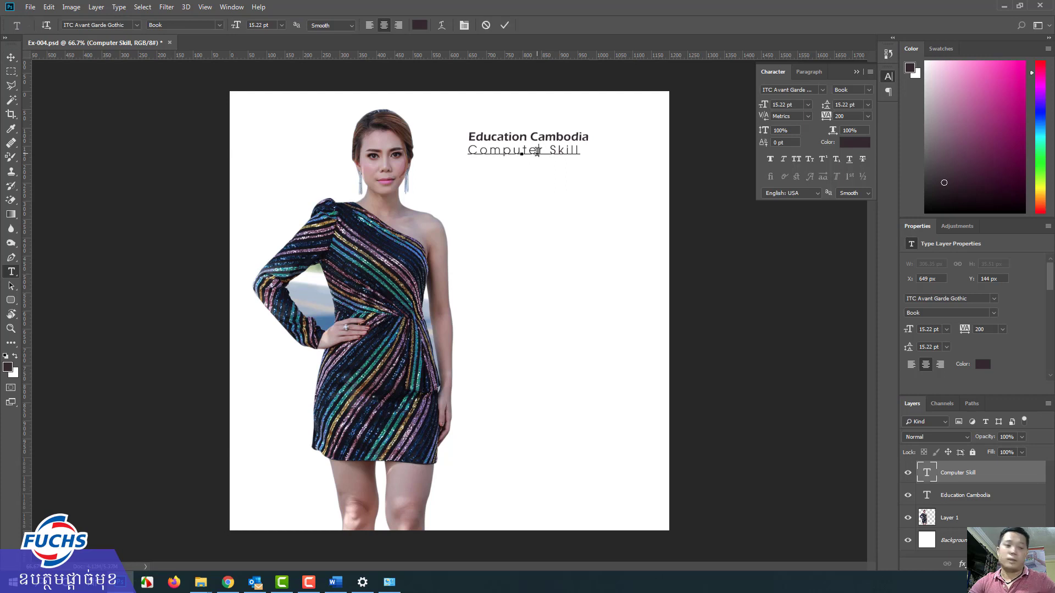
key("ctrl+a")
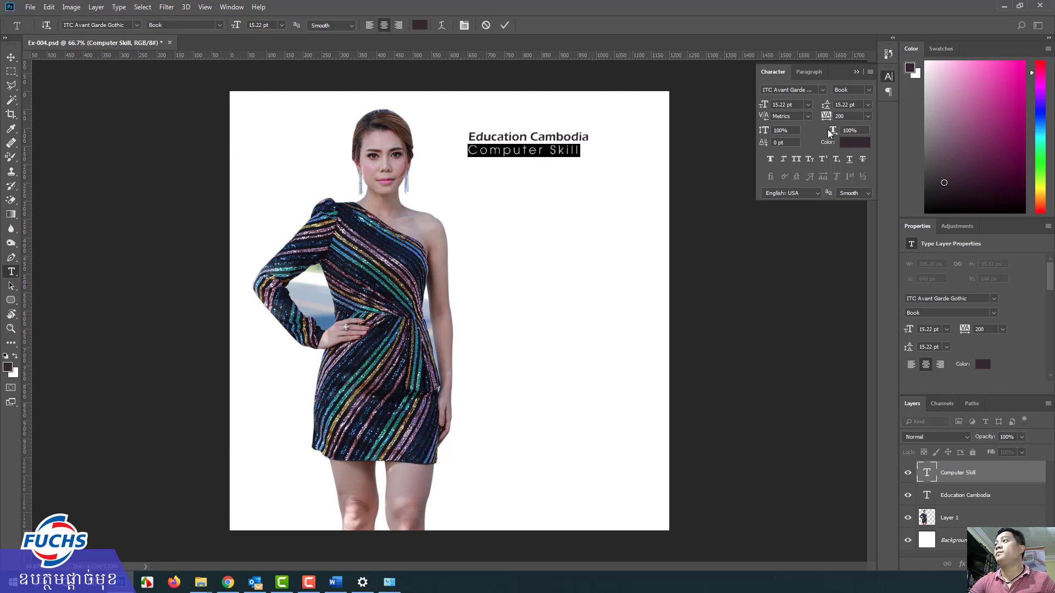
left_click(851, 116)
type("250")
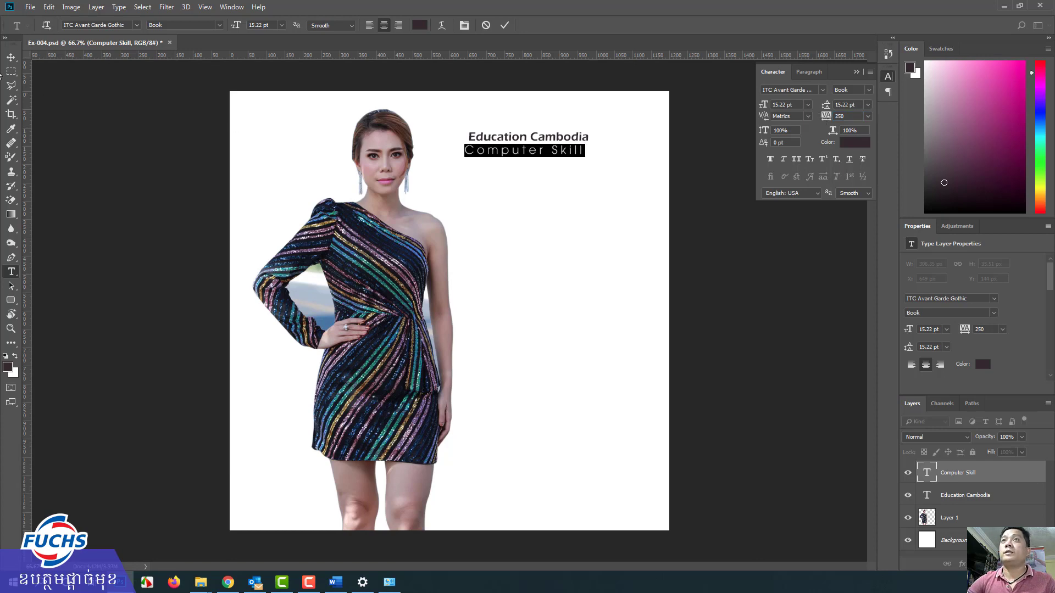
left_click(11, 57)
left_click_drag(485, 154, 490, 154)
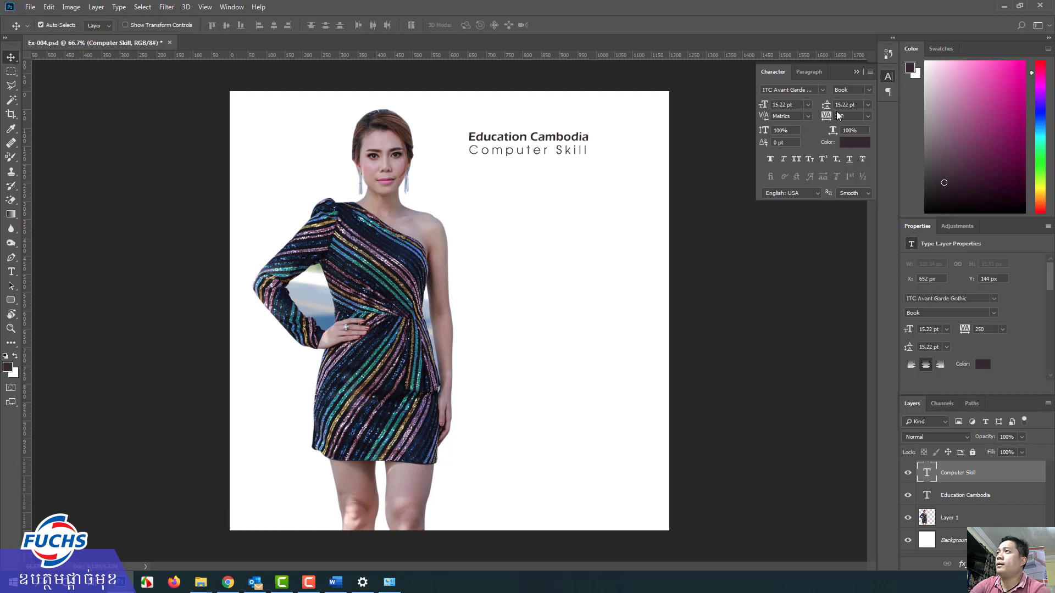
Try faux bold and faux italic styling on the "Education Cambodia" text.
left_click(11, 272)
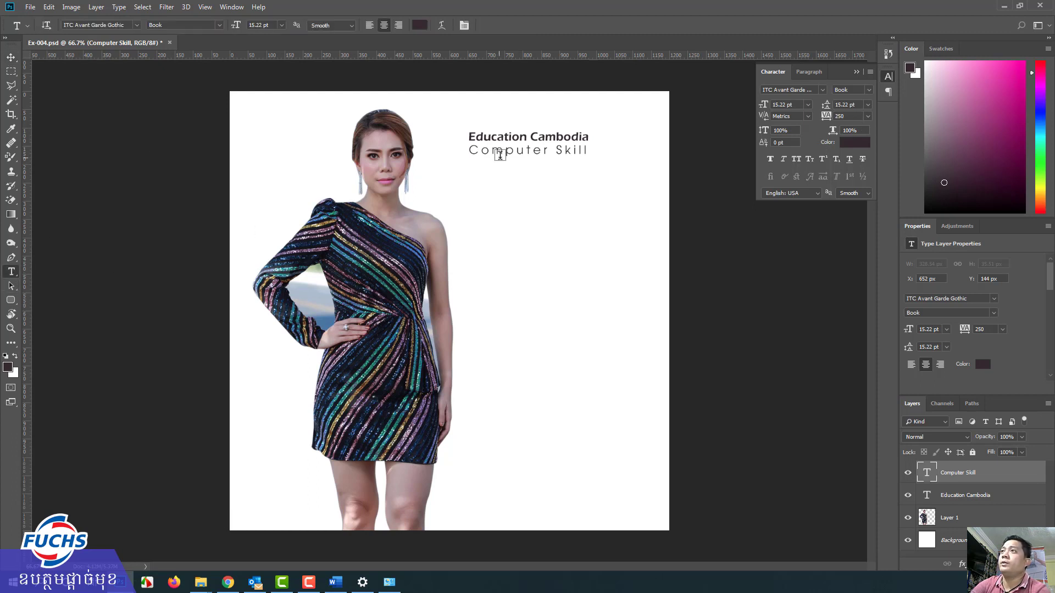
left_click(502, 138)
left_click_drag(470, 137, 613, 135)
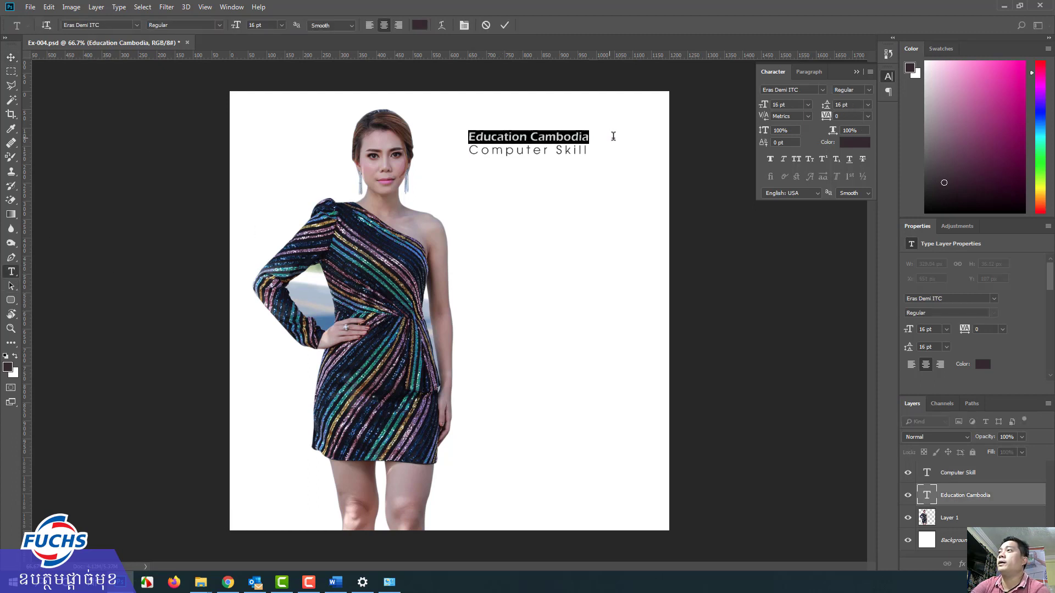
left_click(771, 162)
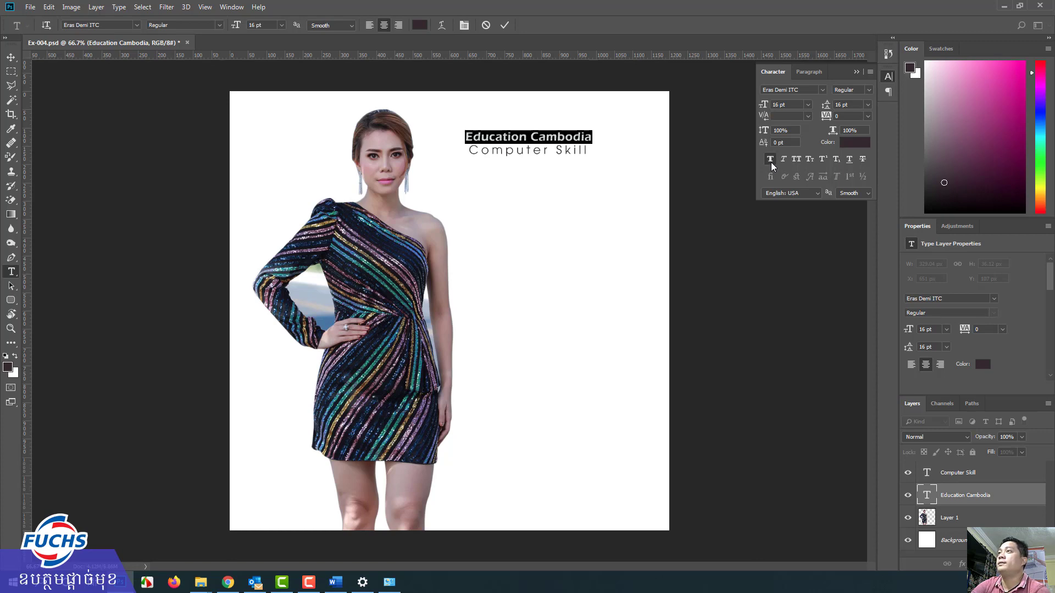
left_click(775, 158)
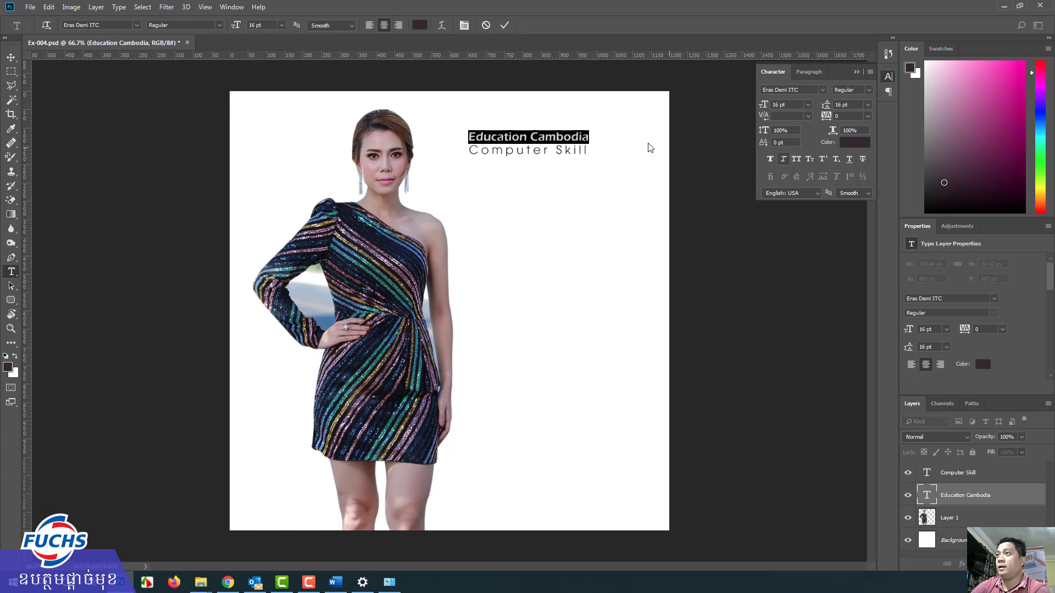
left_click(554, 134)
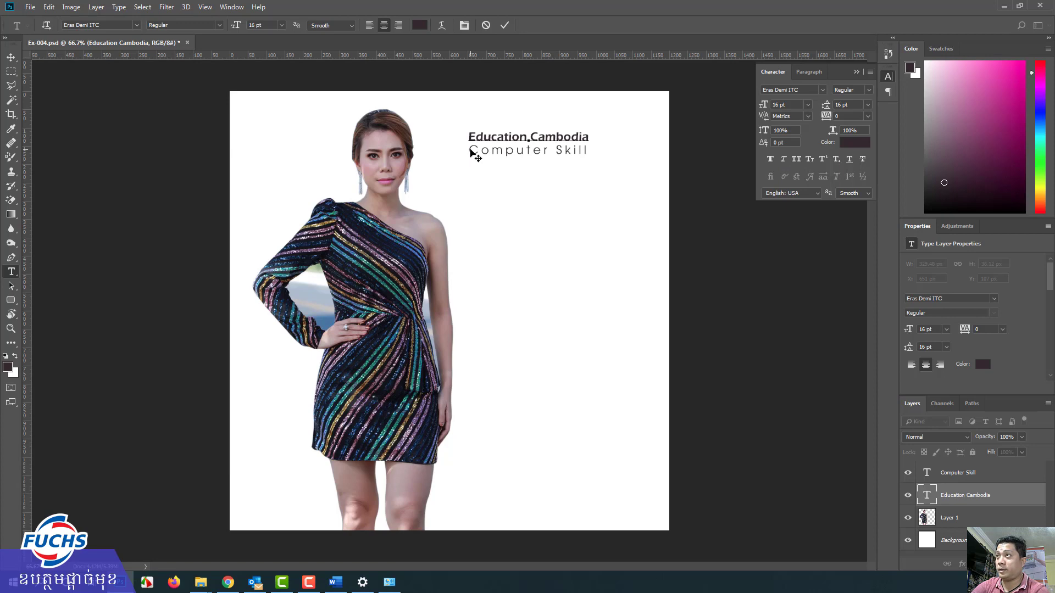
Try the All Caps, Small Caps and Underline styles on the "Education Cambodia" text.
left_click_drag(476, 137, 614, 142)
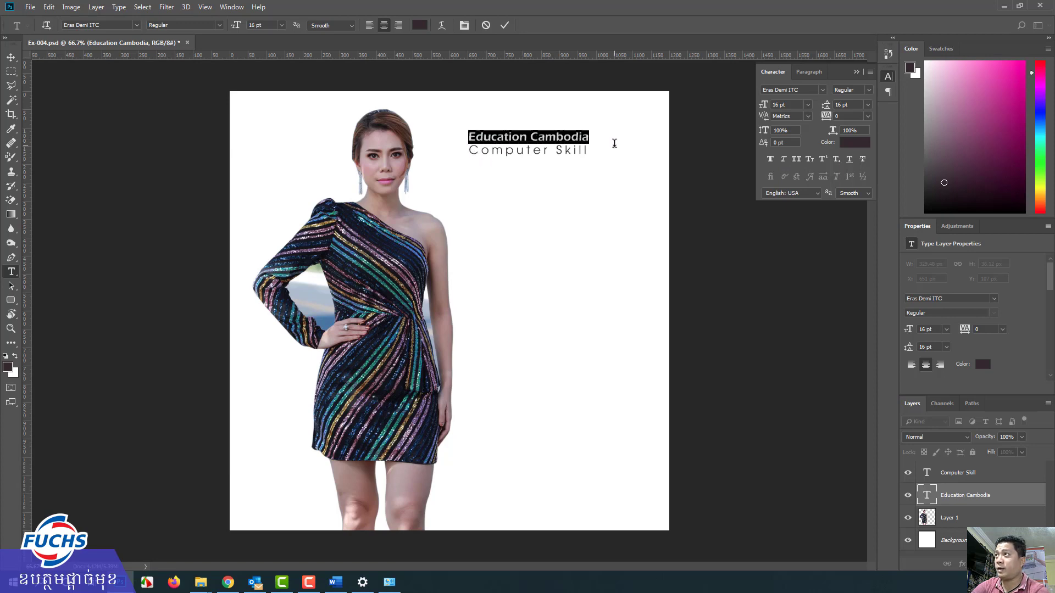
left_click(795, 160)
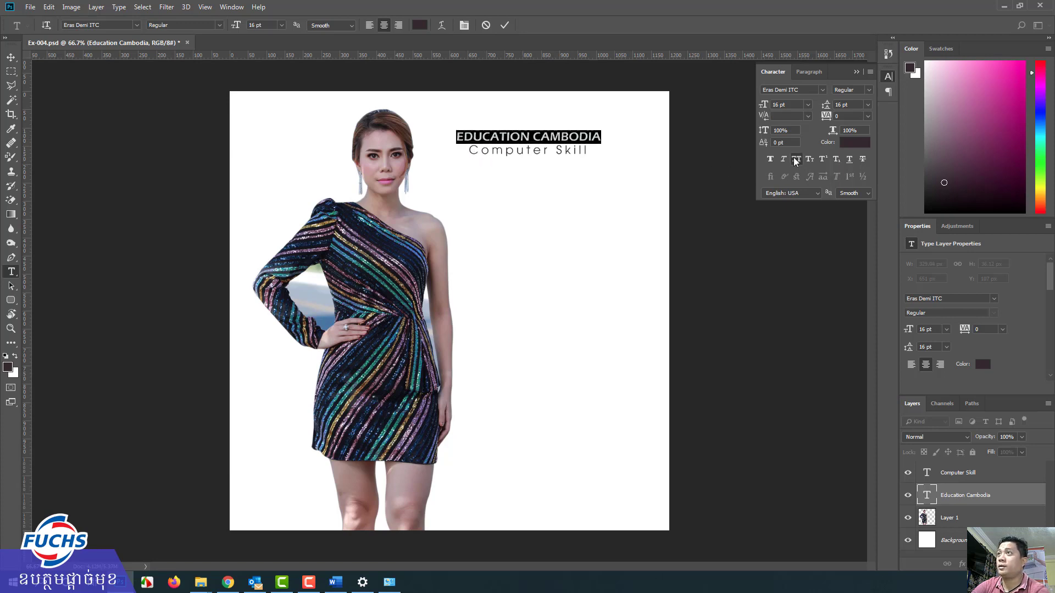
left_click(809, 159)
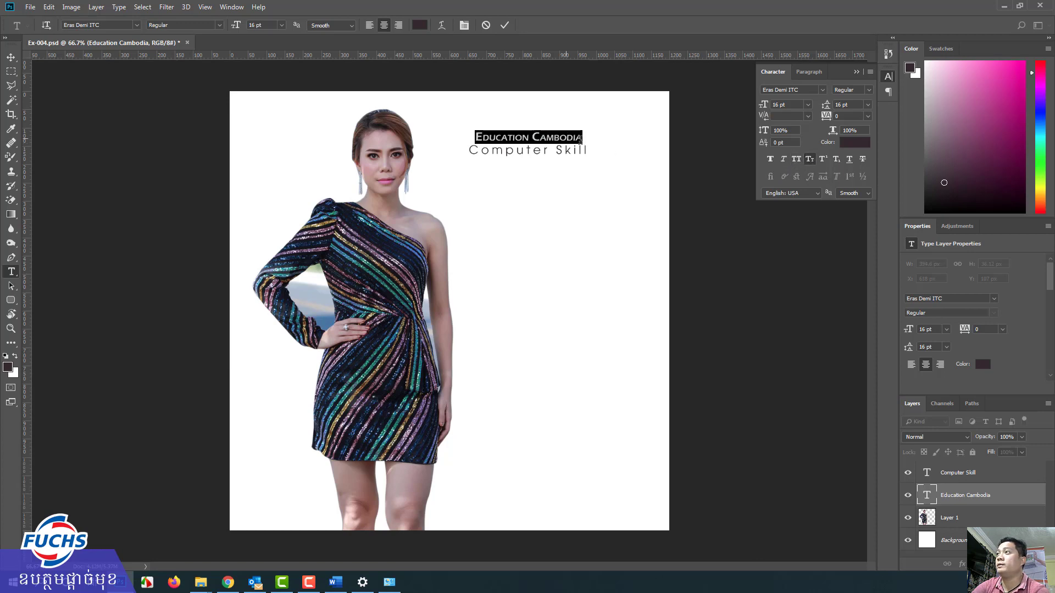
left_click(809, 160)
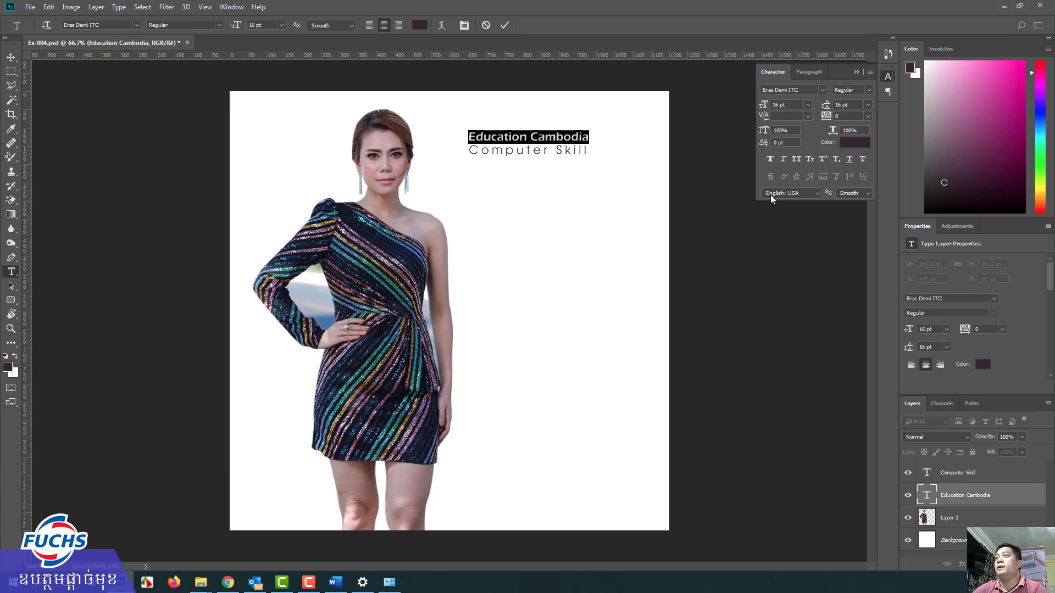
left_click(850, 159)
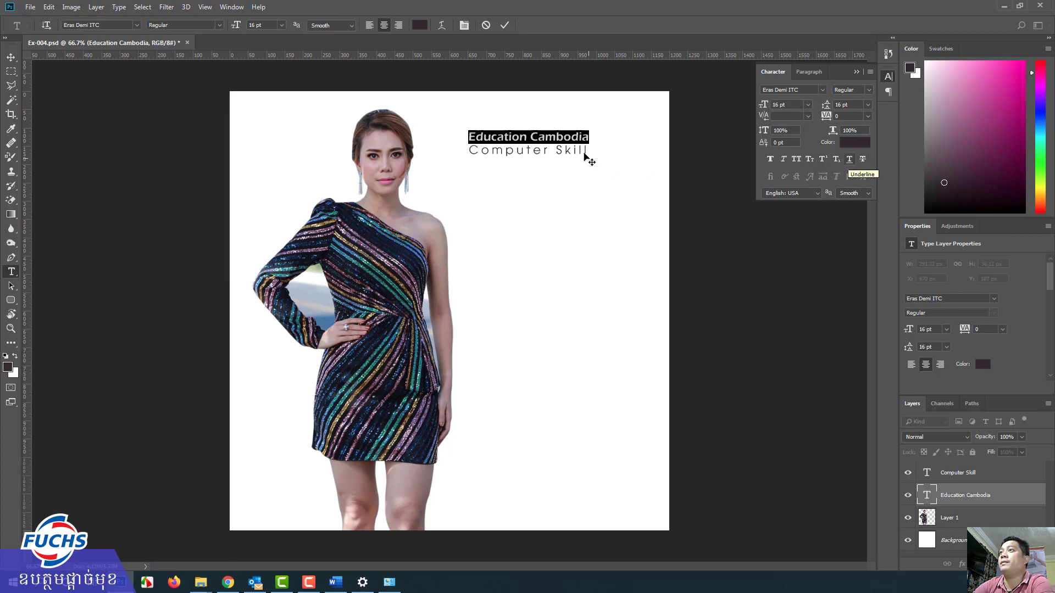
Try a superscript "2" at the end of "Education Cambodia", remove it and commit the text.
left_click(587, 137)
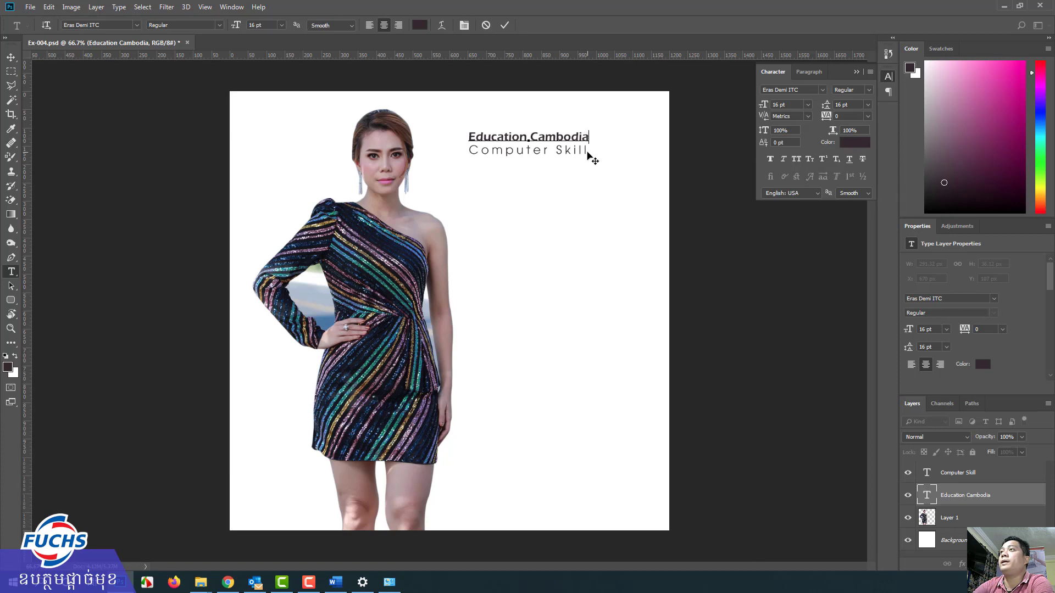
type("2")
left_click_drag(595, 138, 585, 137)
left_click(823, 159)
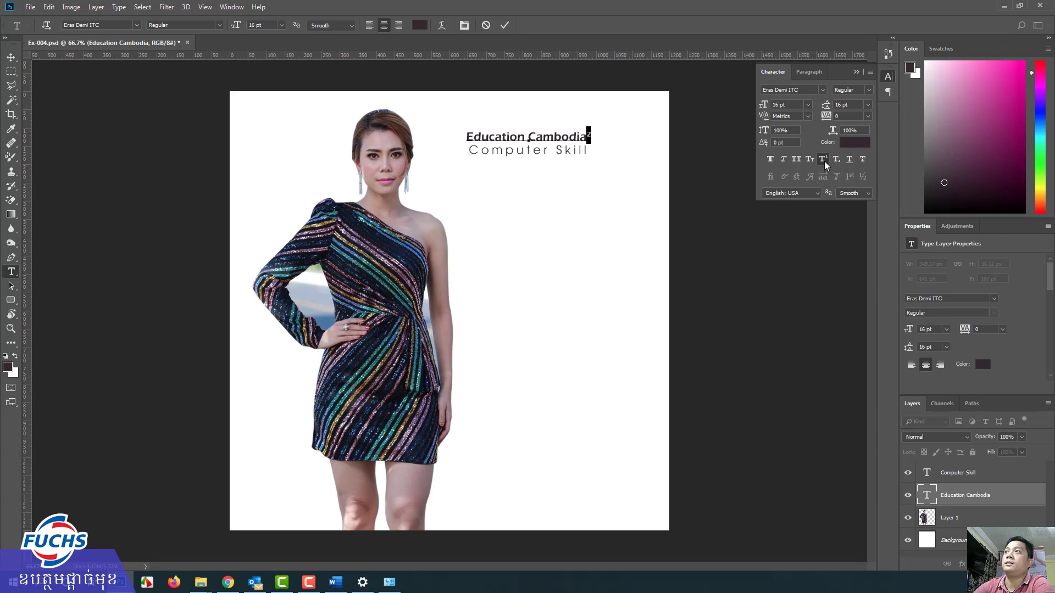
left_click(825, 159)
key("BackSpace")
key("ctrl+Return")
key("v")
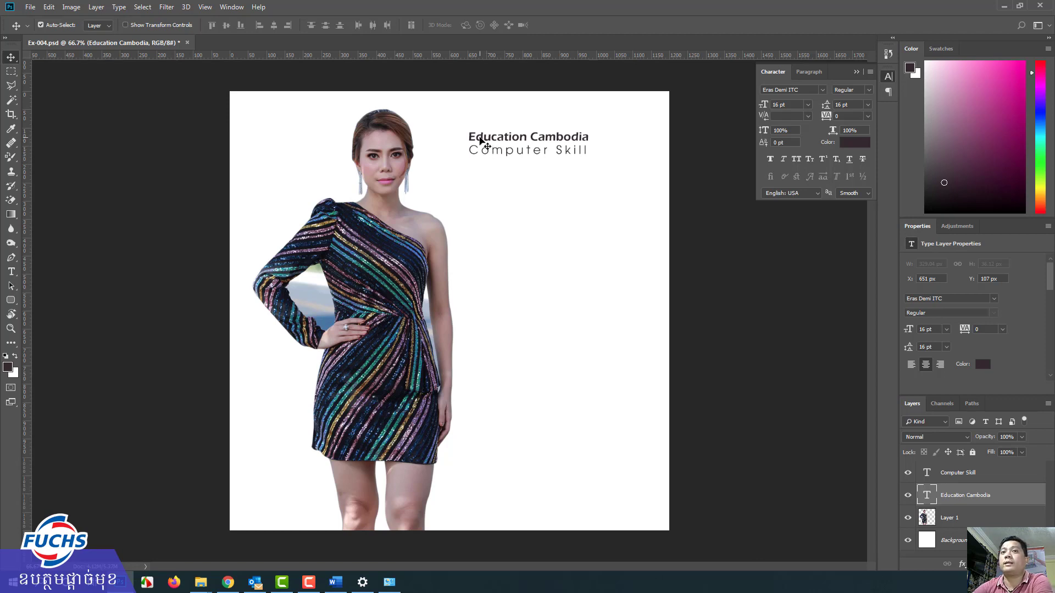
Delete the "Education Cambodia" and "Computer Skill" text layers.
left_click_drag(479, 140, 517, 147)
key("Delete")
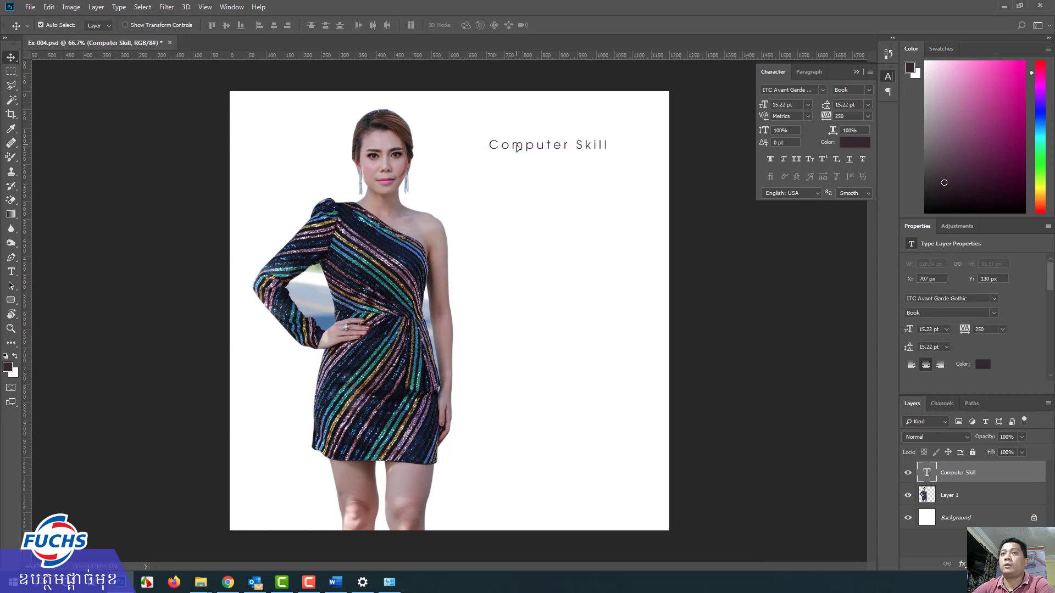
key("Delete")
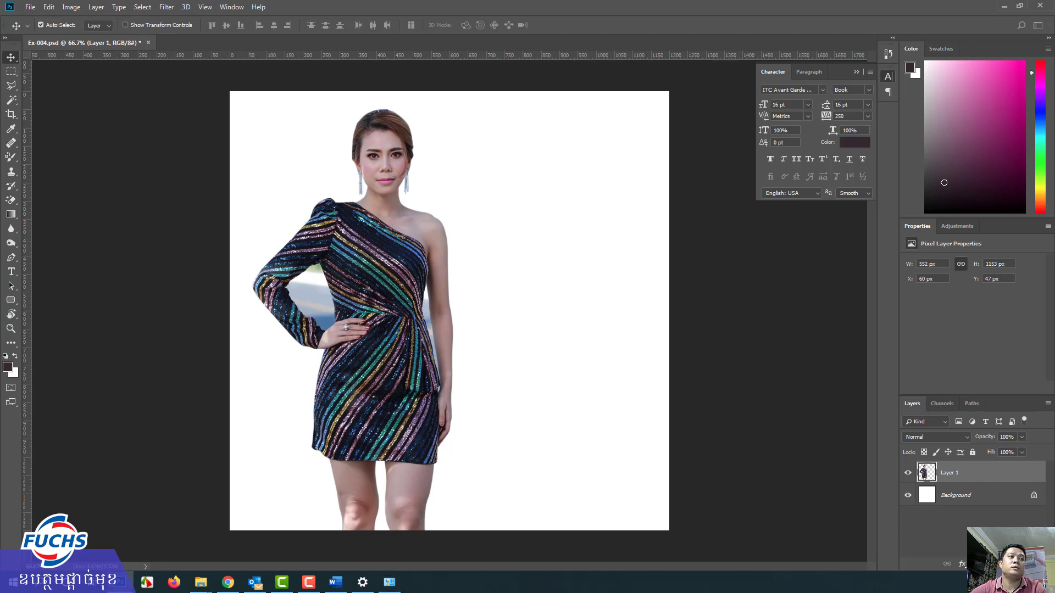
Look over the finished EX-04.jpg sample and the source images in the Exercise-04 folder in File Explorer.
key("super+d")
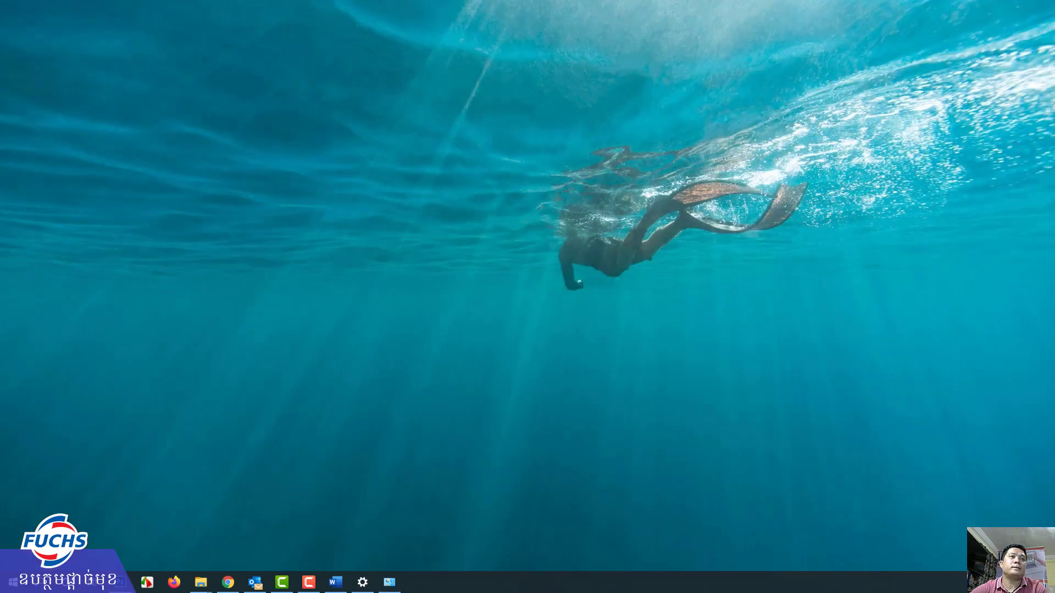
key("super+d")
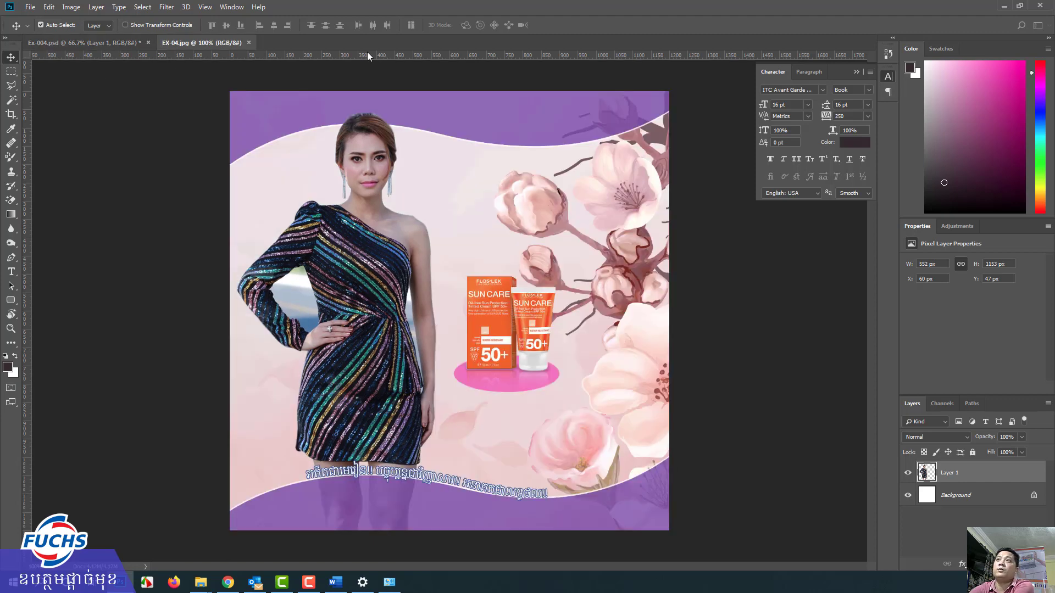
left_click(200, 582)
left_click_drag(209, 57, 467, 58)
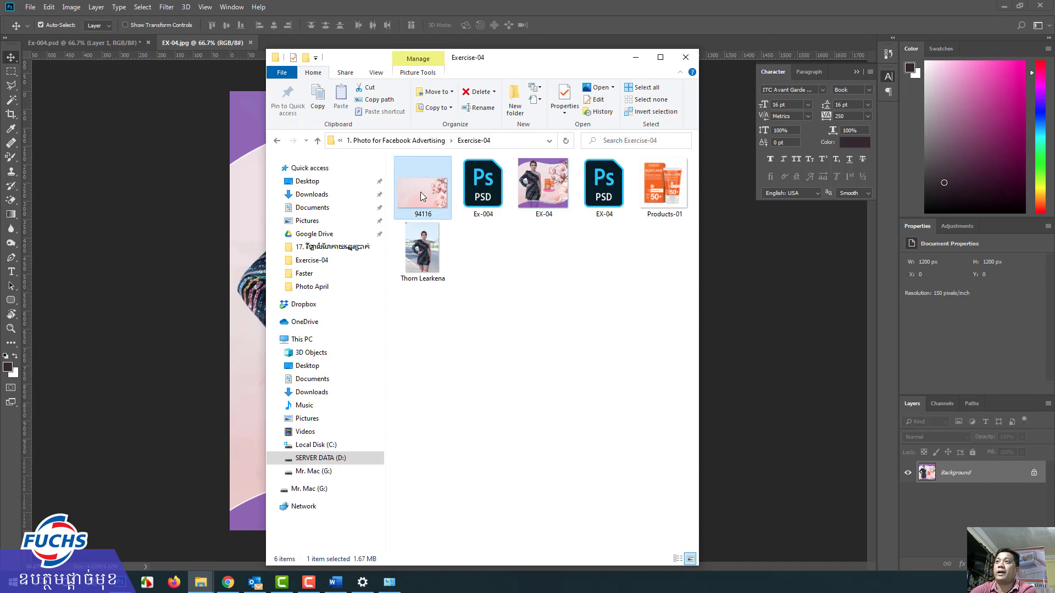
left_click(660, 198)
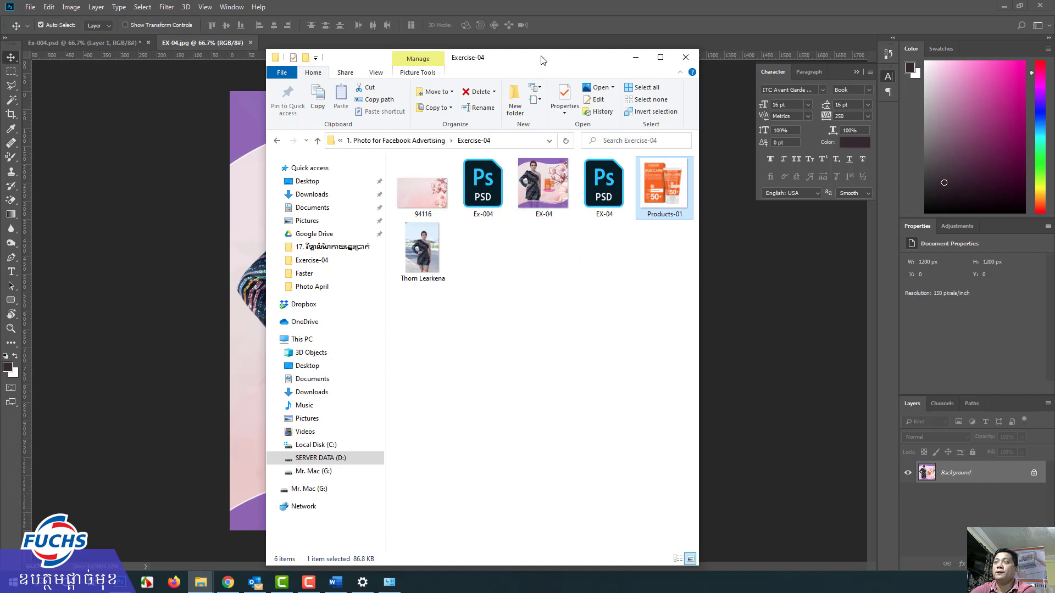
Open the 94116 floral background image from the Exercise-04 folder as a separate Photoshop document.
left_click_drag(543, 59, 0, 58)
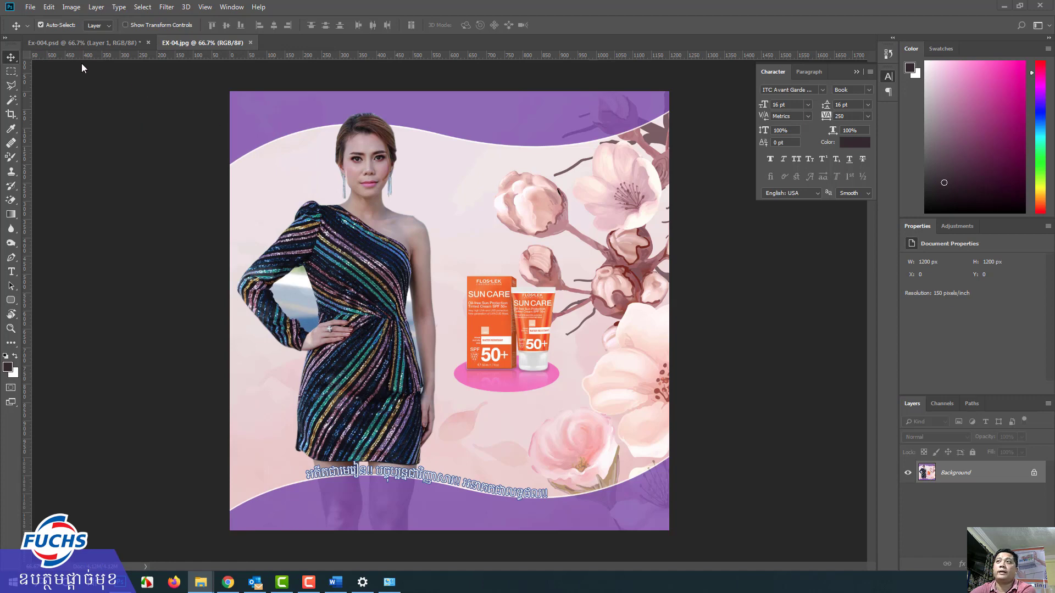
left_click(78, 43)
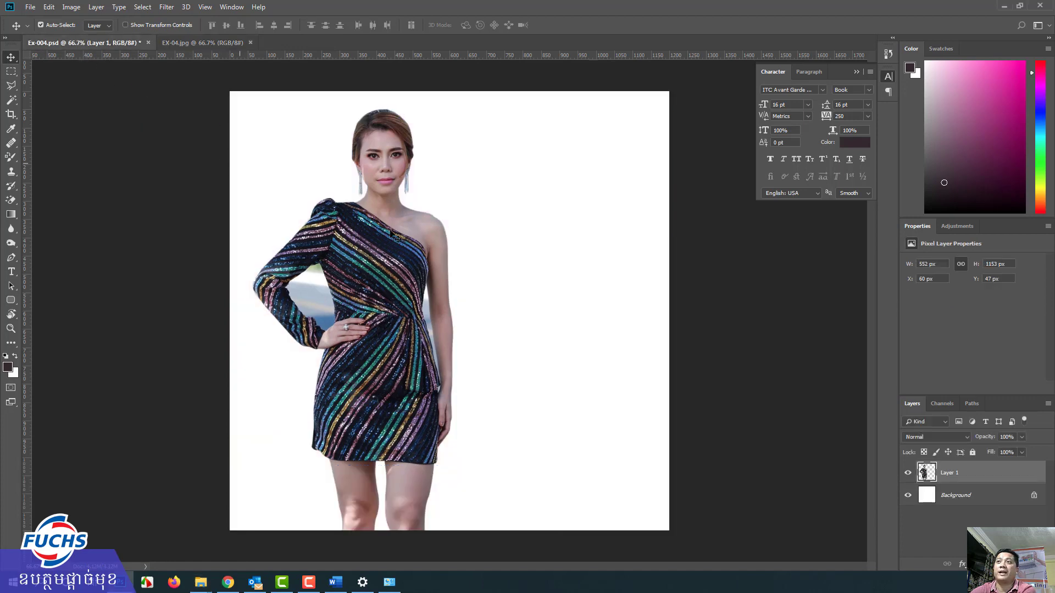
left_click_drag(323, 76, 338, 44)
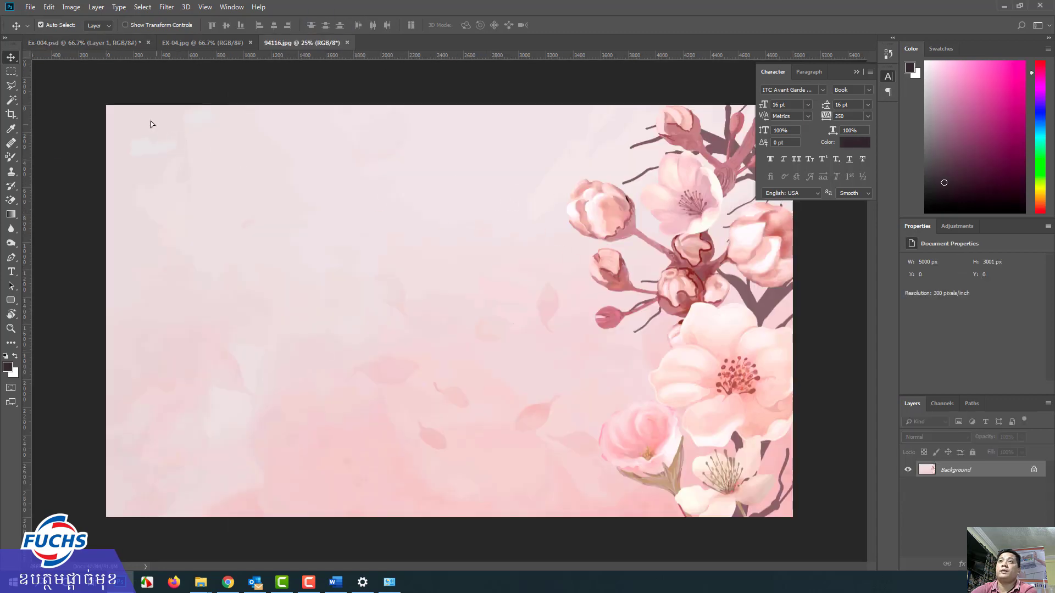
Copy the 94116.jpg background into Ex-004.psd as a new layer and move the woman's layer above it.
left_click(88, 43)
left_click_drag(345, 200, 346, 197)
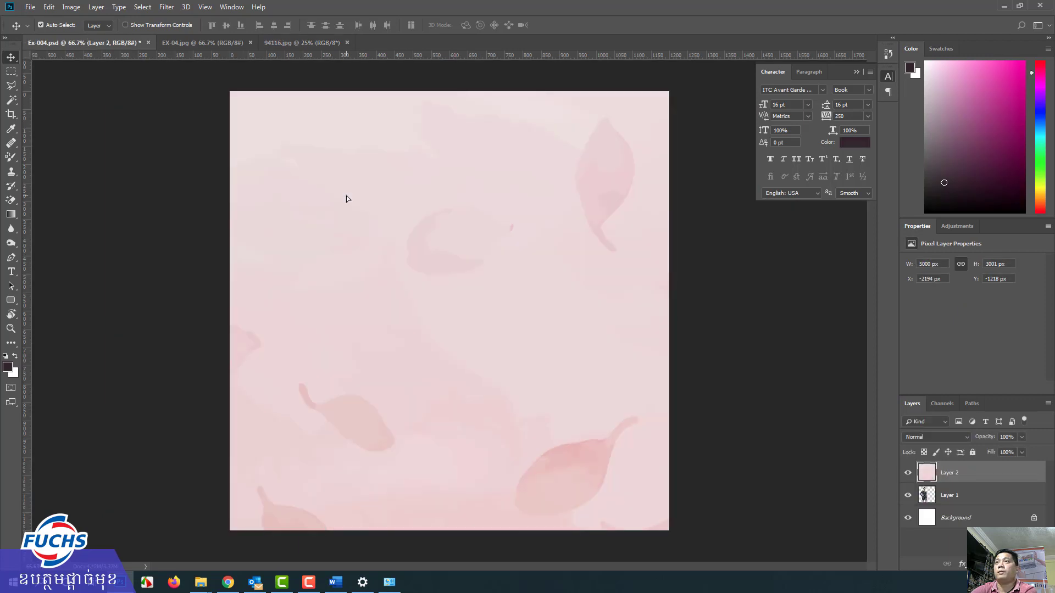
mouse_move(967, 497)
left_mouse_down()
mouse_move(965, 474)
mouse_move(965, 485)
left_mouse_up()
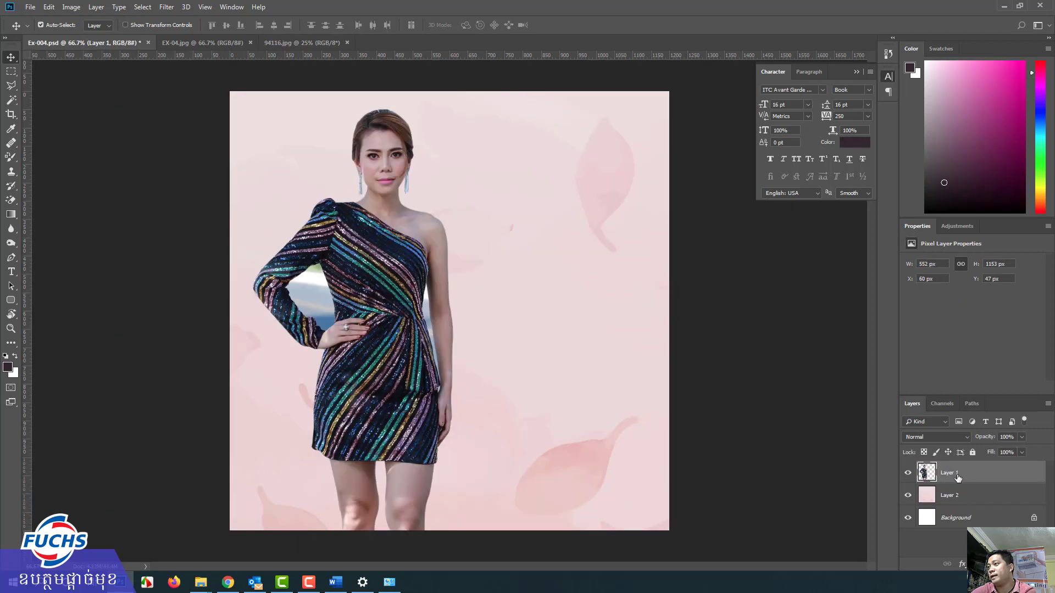
Scale the 94116 floral background layer down to about 40% and align it with the canvas's top edge so it covers the canvas.
left_click(939, 498)
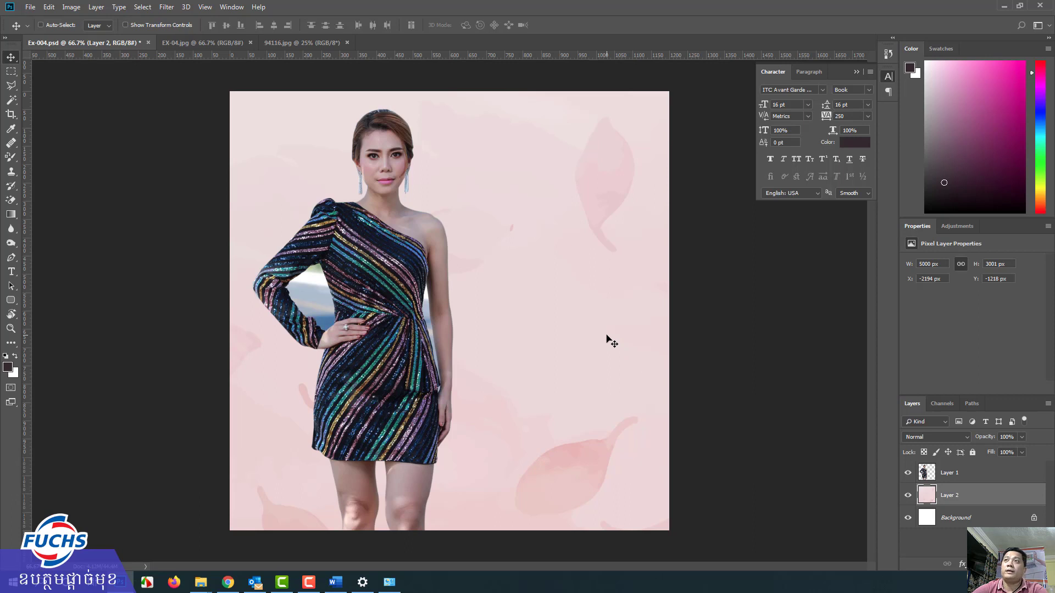
key("ctrl+t")
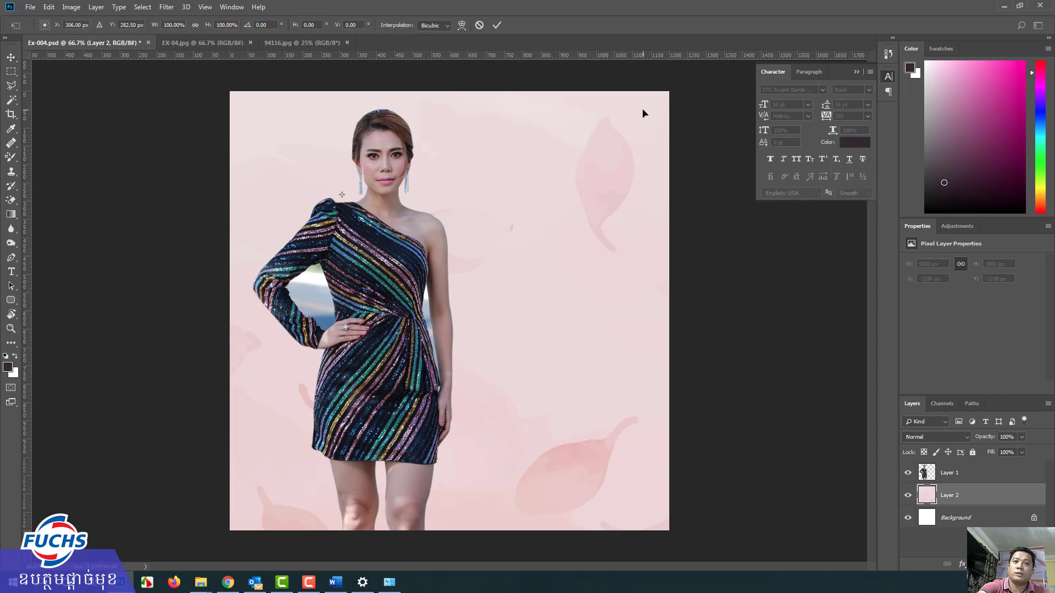
key("ctrl+minus")
key("ctrl+minus")
key("ctrl+minus")
key("ctrl+minus")
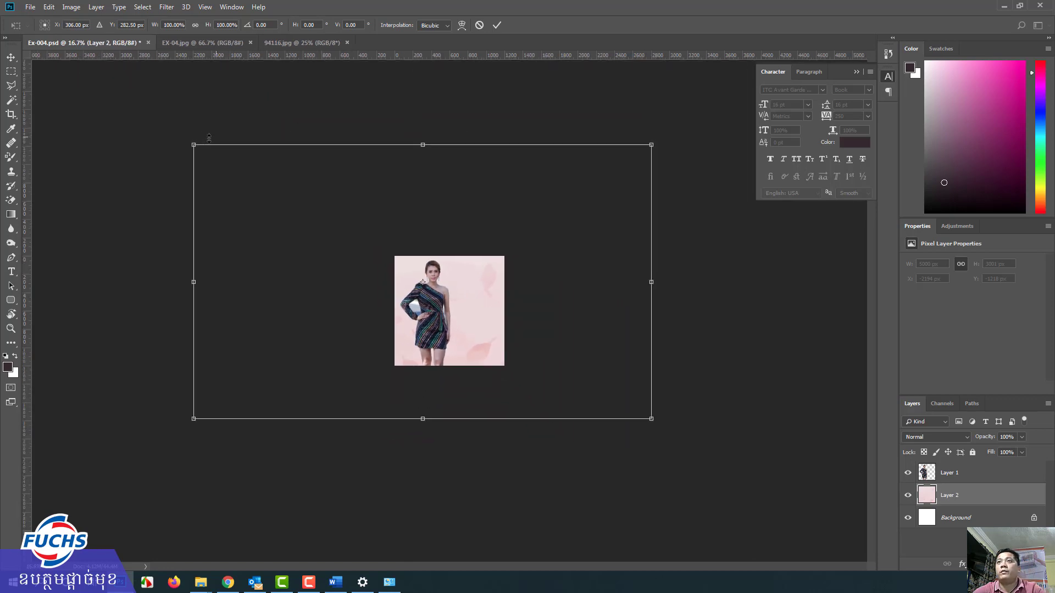
left_click_drag(192, 141, 325, 253)
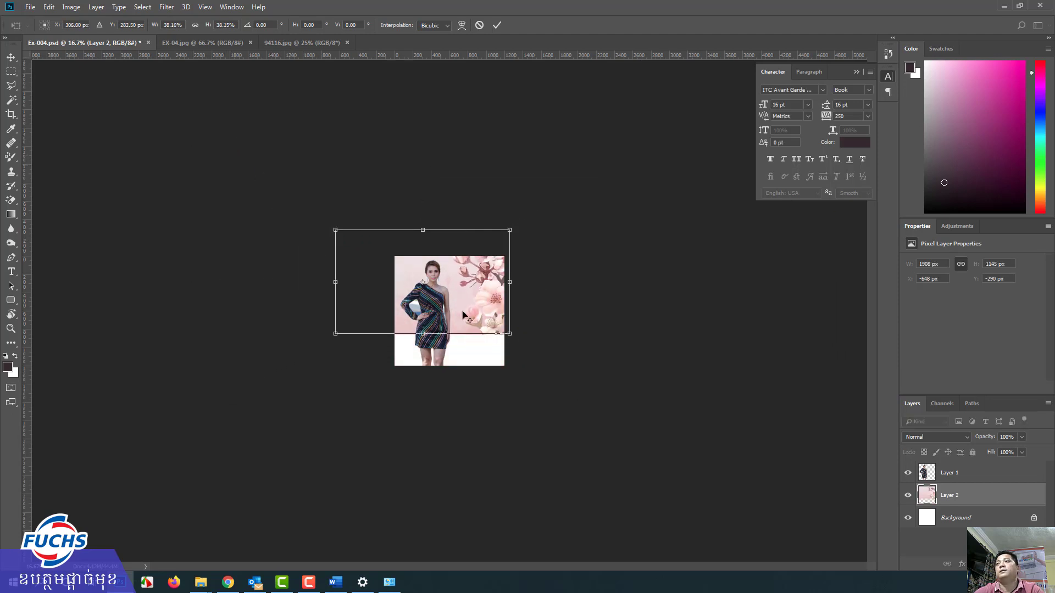
left_click_drag(493, 282, 487, 307)
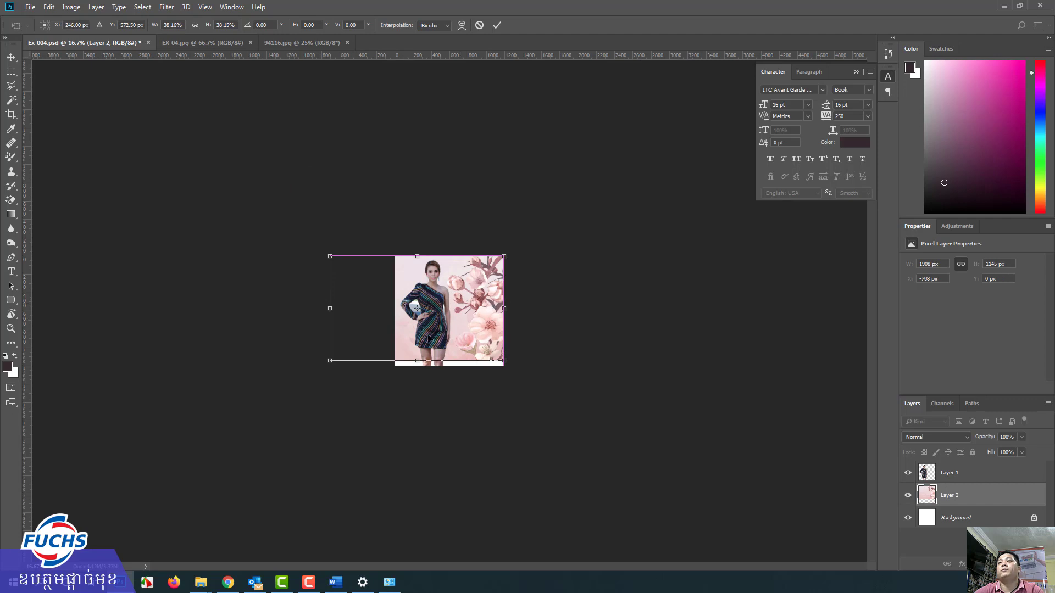
left_click_drag(506, 362, 515, 369)
key("Return")
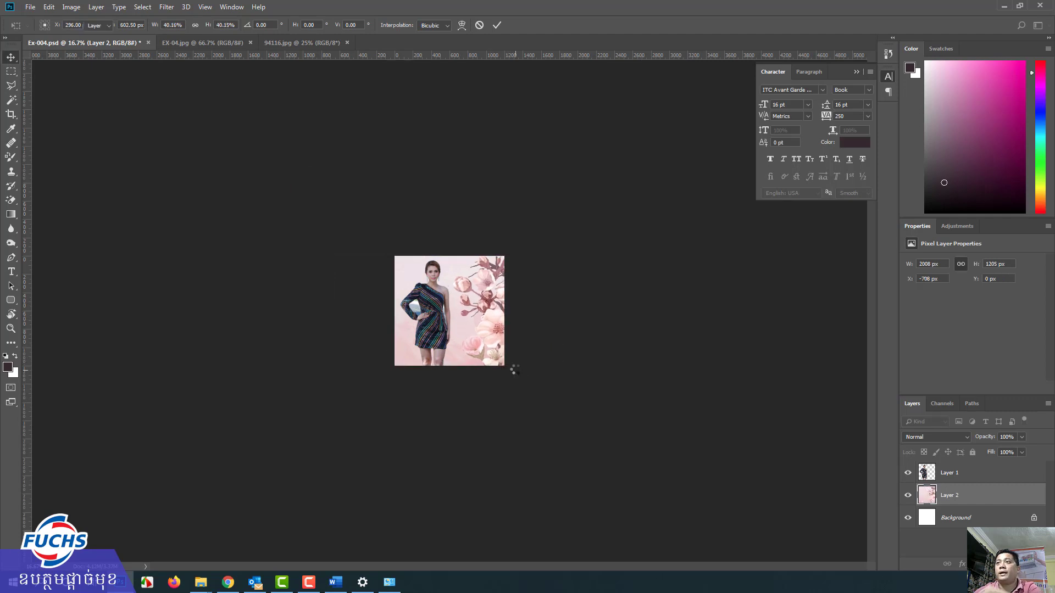
Shift the floral background layer to about X -612 px, Y 0 px, matching the flower placement in the EX-04.jpg sample.
left_click(224, 44)
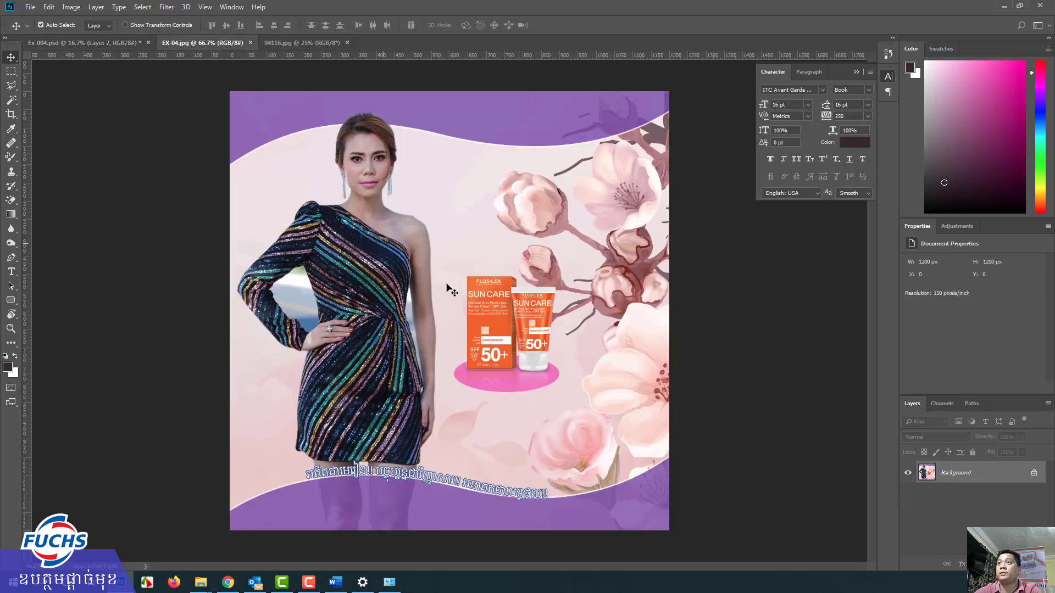
left_click(87, 44)
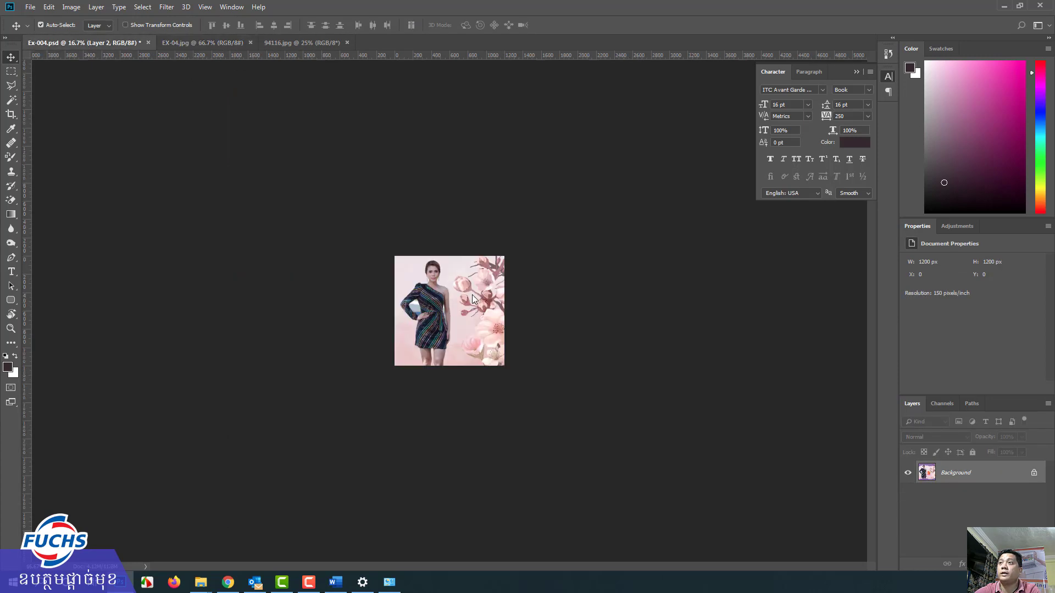
left_click_drag(460, 292, 472, 293)
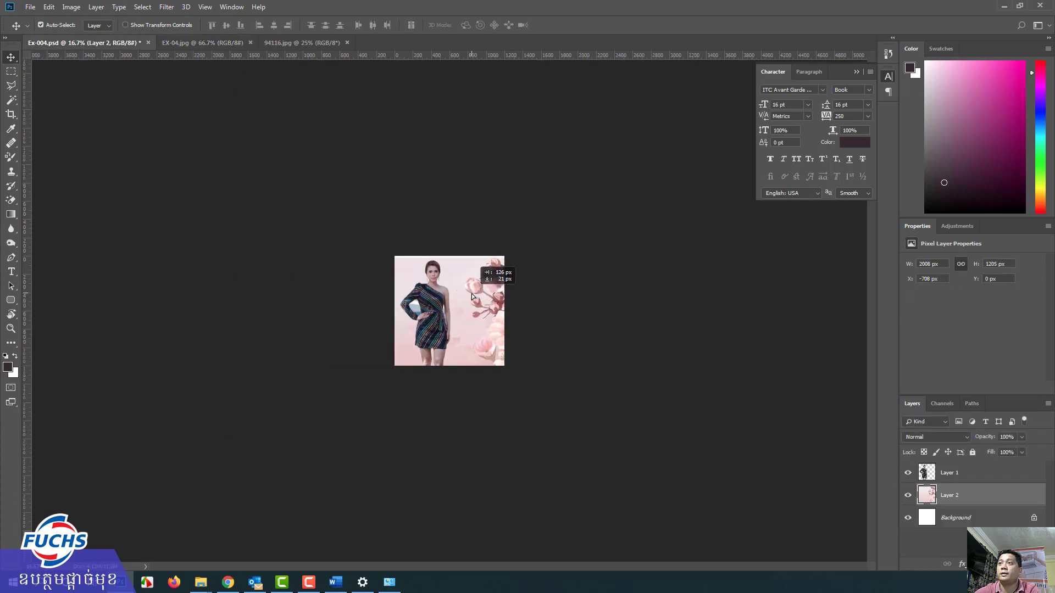
left_click(215, 43)
left_click(110, 42)
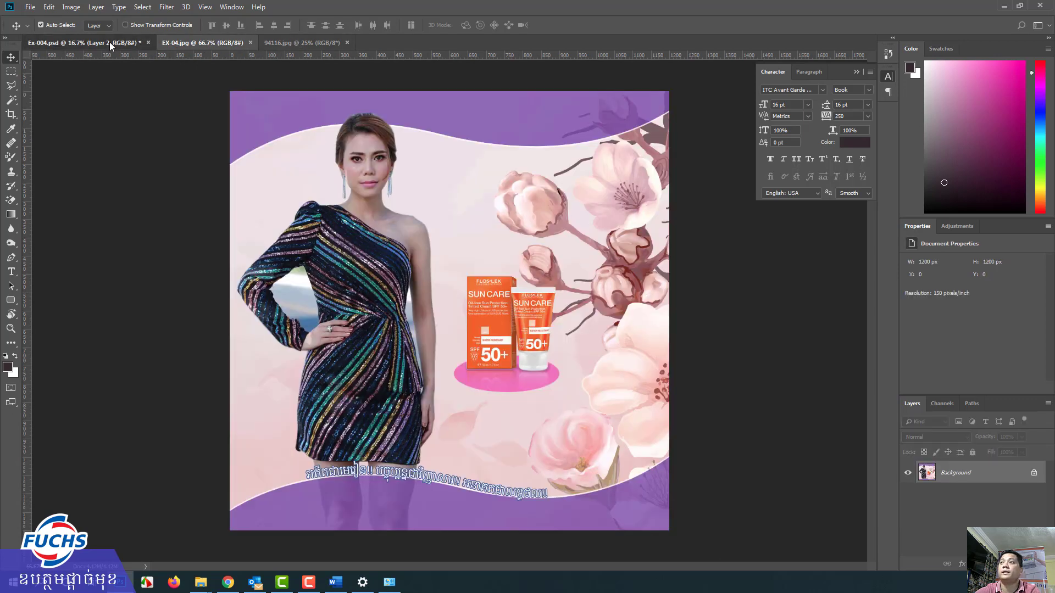
key("ctrl+plus")
key("ctrl+plus")
key("ctrl+plus")
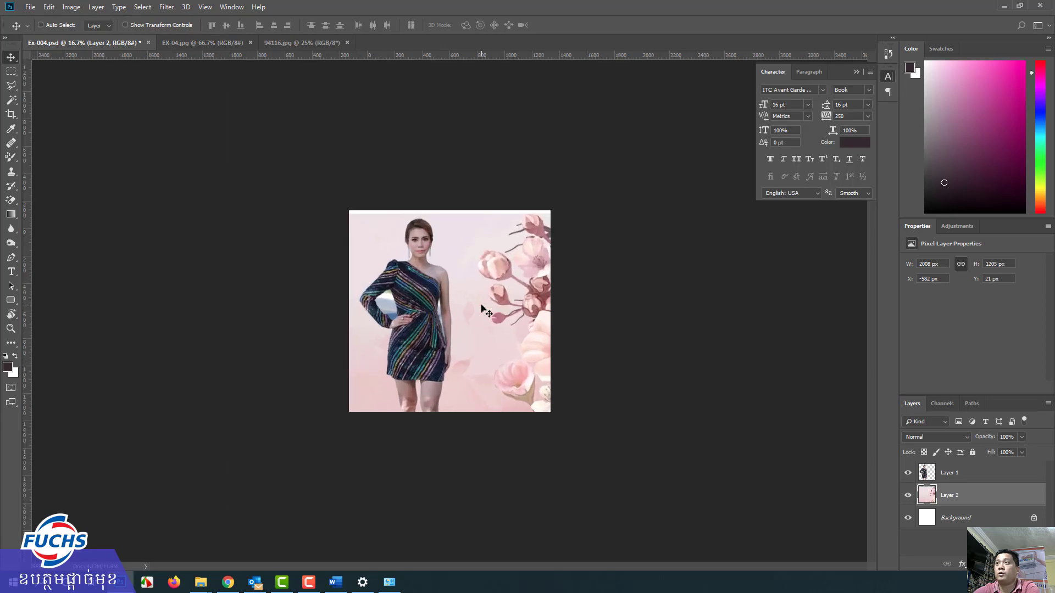
left_click_drag(527, 312, 519, 305)
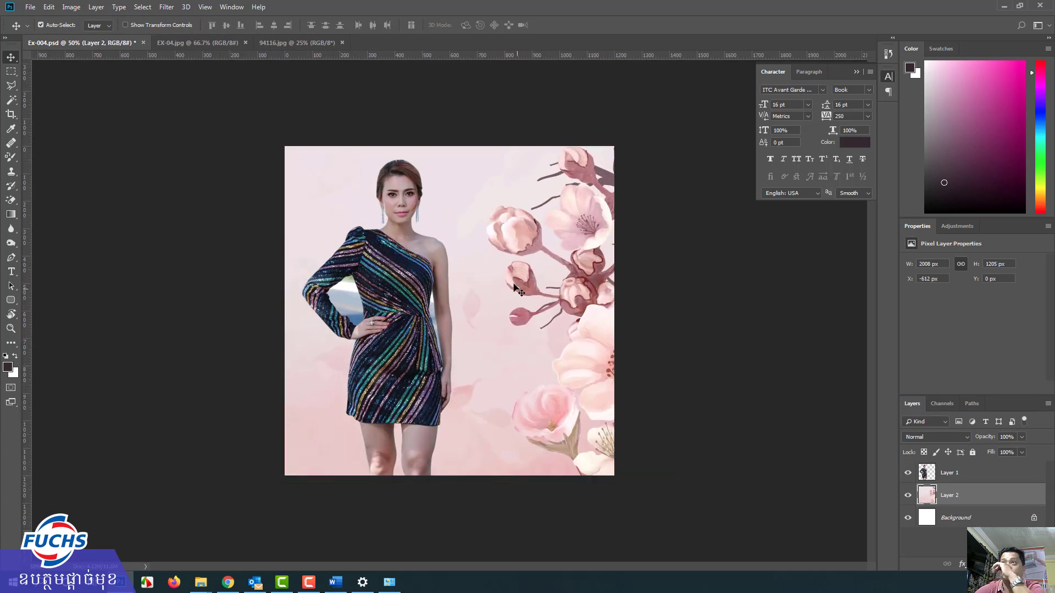
Close the 94116.jpg document and compare the Ex-004.psd composition with the EX-04.jpg sample.
left_click(283, 42)
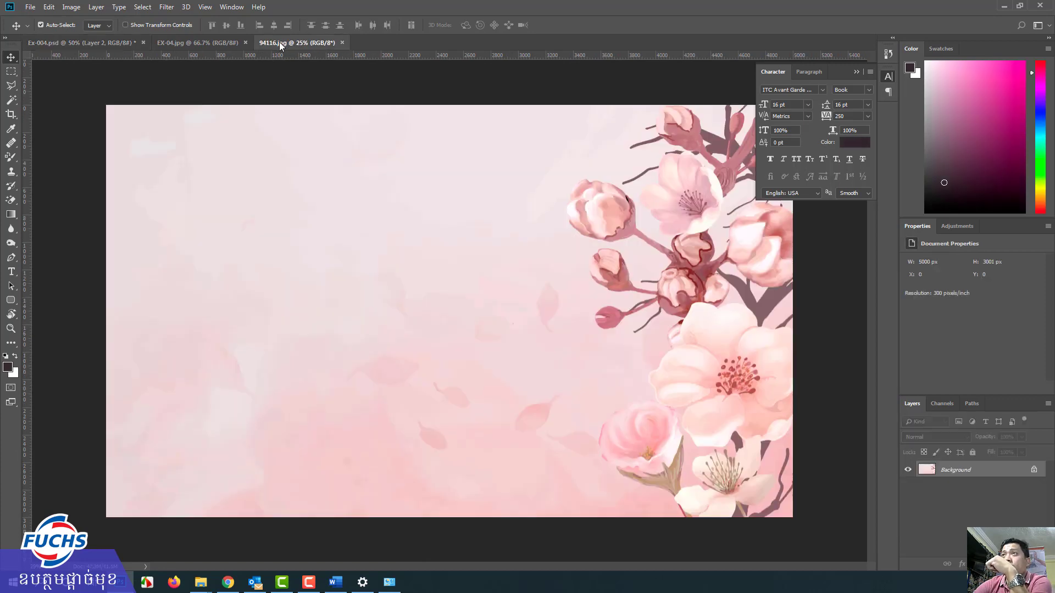
left_click(342, 43)
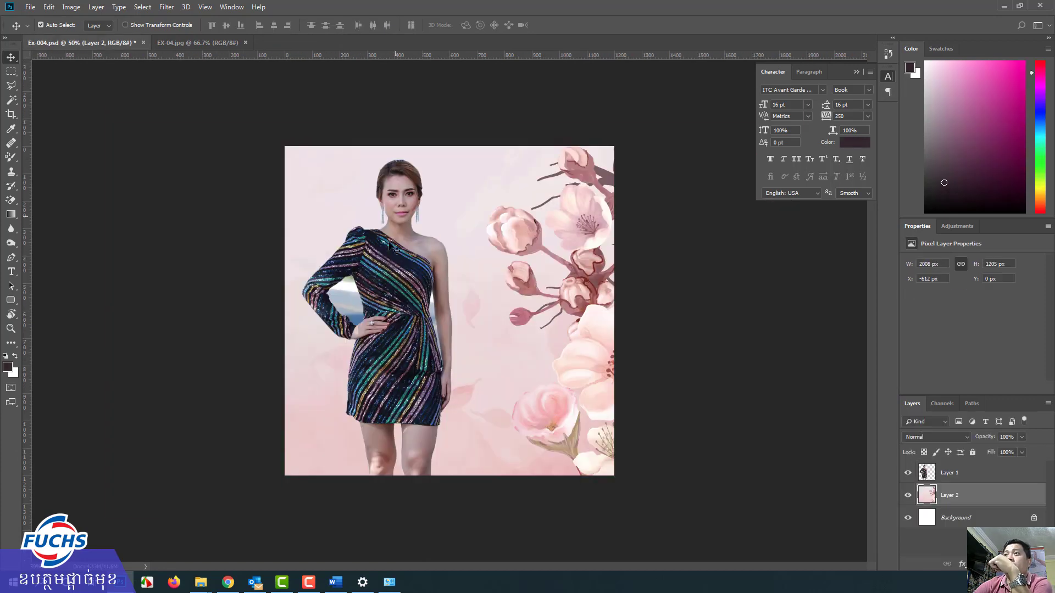
left_click(201, 43)
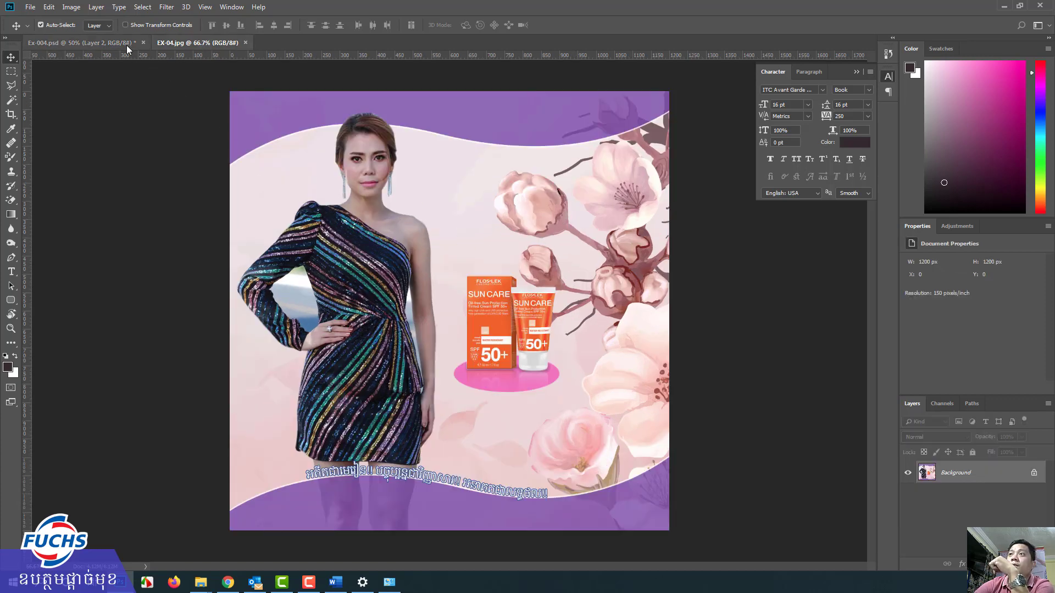
left_click(105, 43)
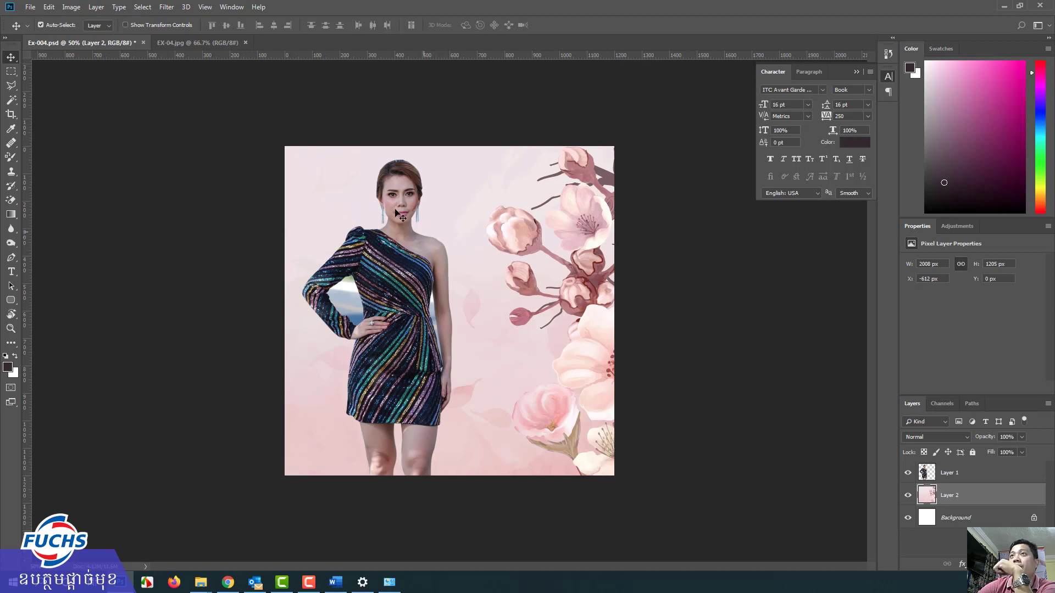
left_click(220, 43)
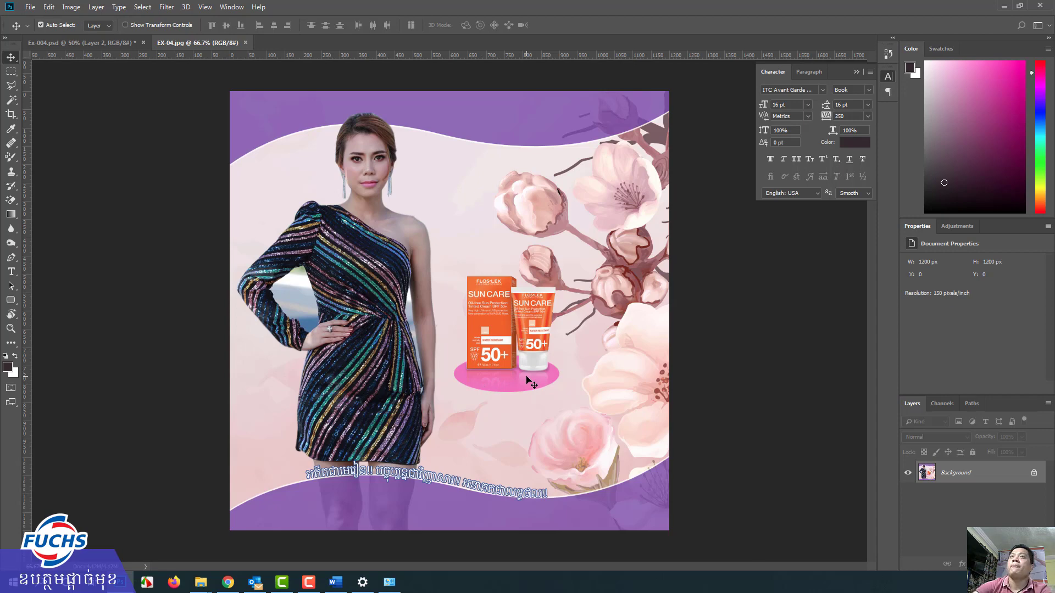
left_click(104, 44)
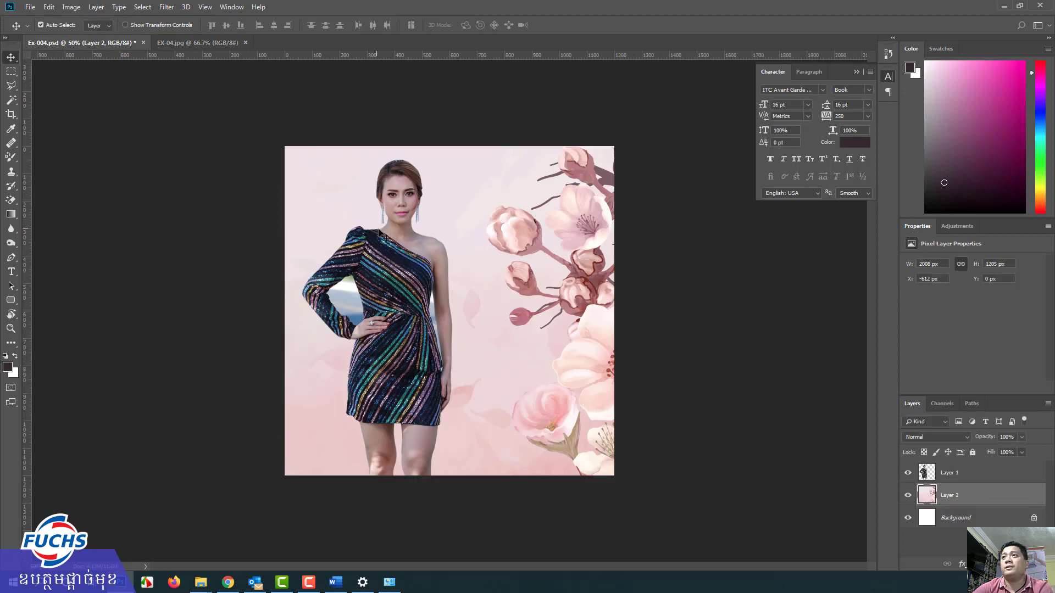
left_click(209, 41)
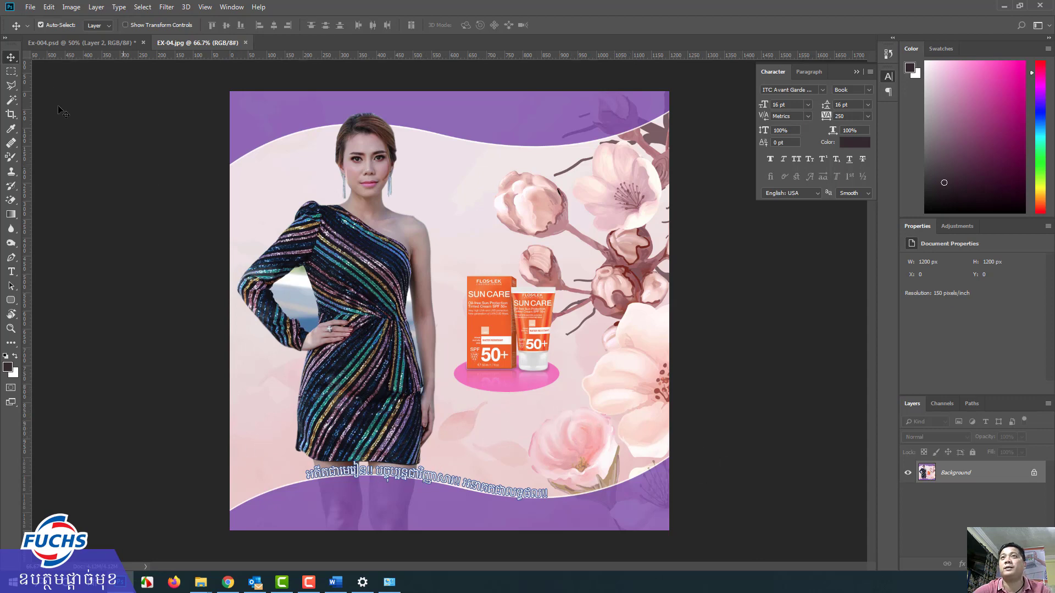
left_click(71, 43)
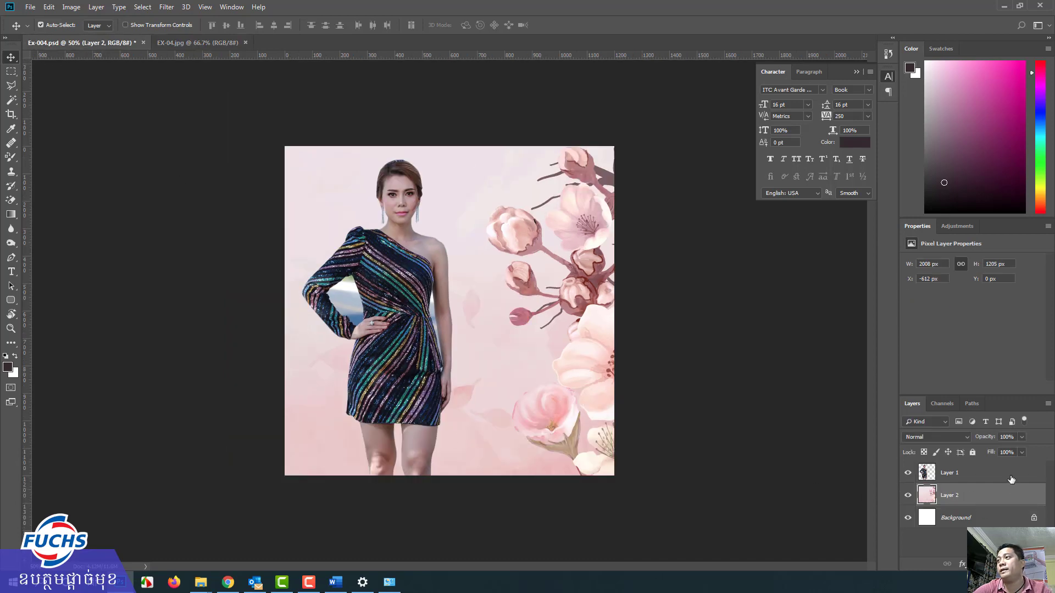
Add a new layer above the woman's layer and draw a wavy Pen path across the lower part of the canvas.
left_click(1011, 476)
left_click(1017, 564)
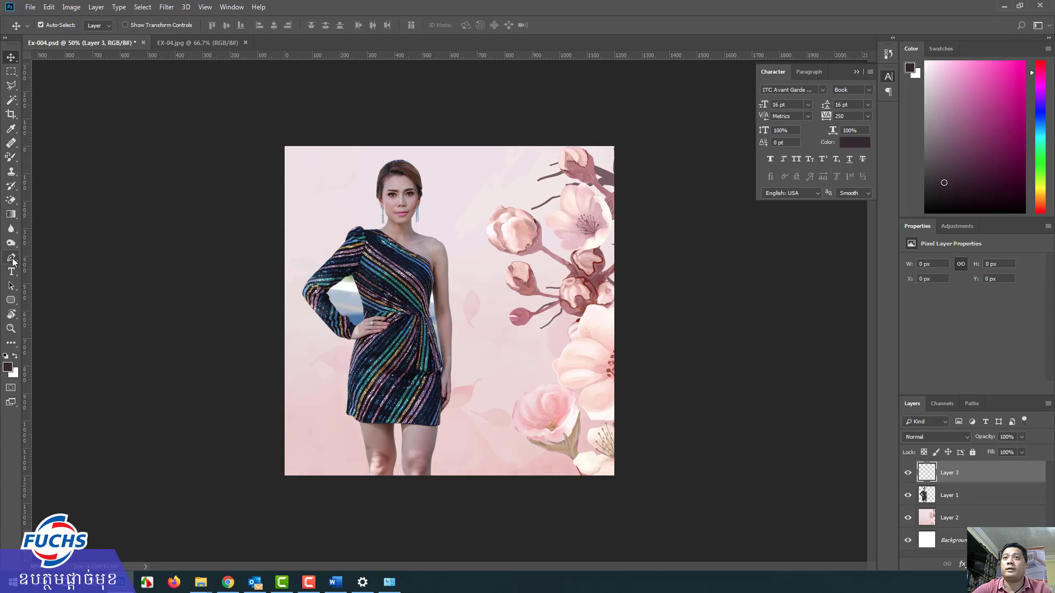
left_click(19, 262)
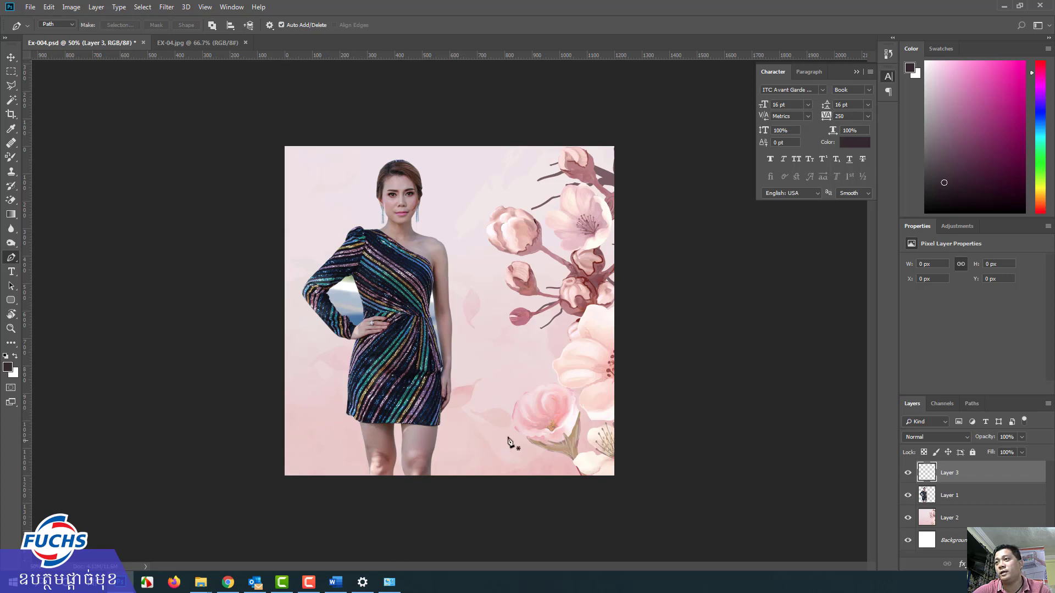
left_click(237, 464)
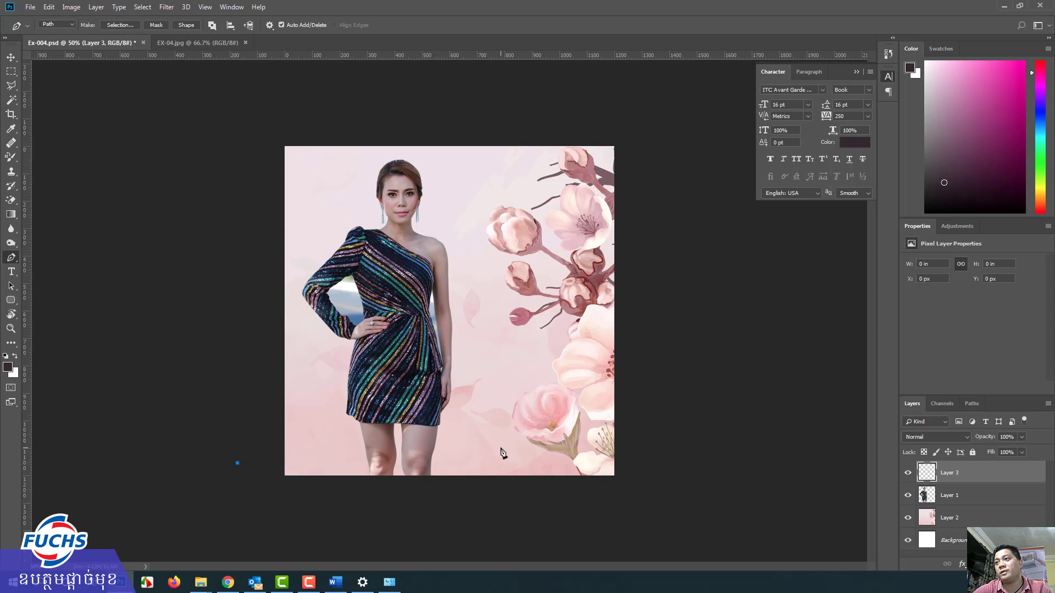
left_click_drag(493, 442, 637, 486)
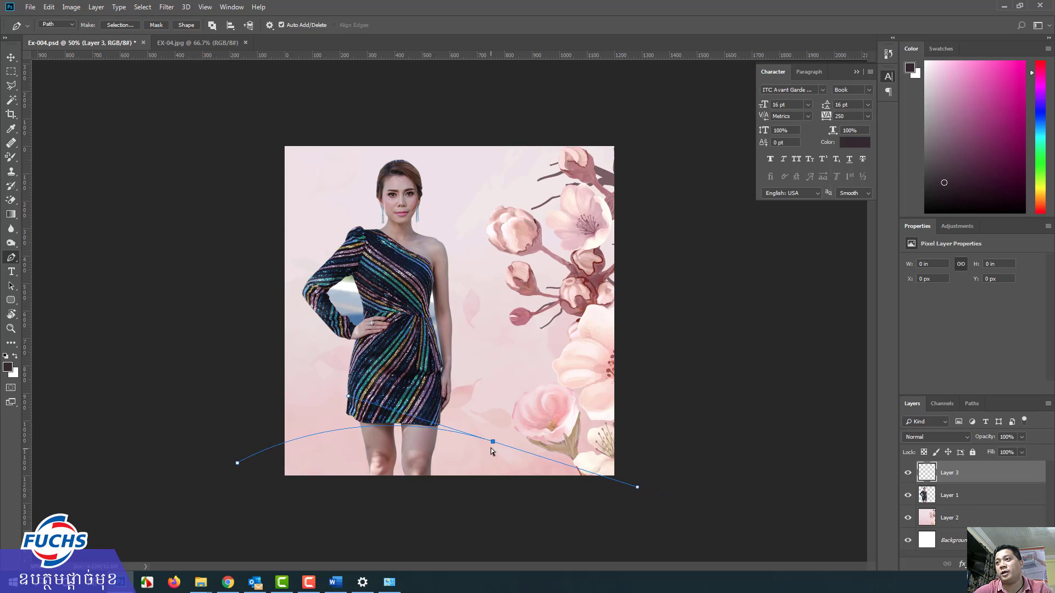
left_click_drag(494, 443, 473, 448)
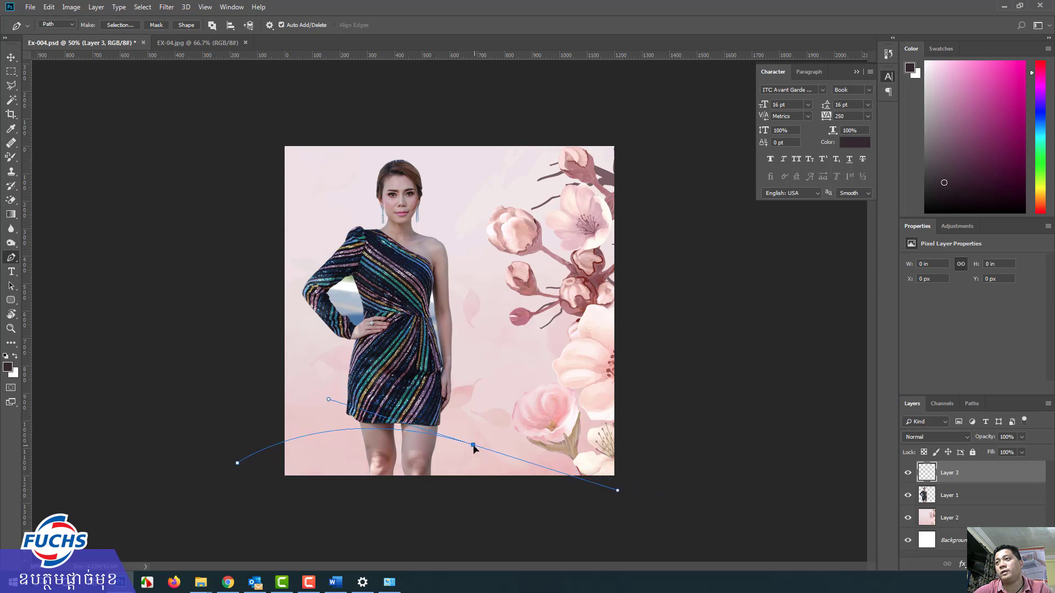
left_click_drag(673, 393, 696, 375)
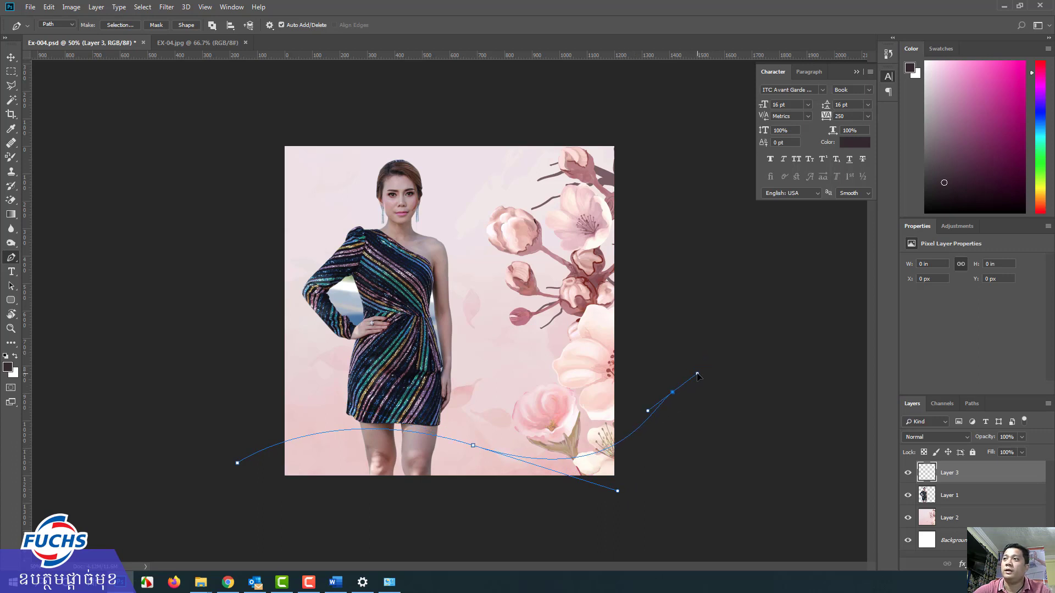
Adjust the wave's end point beyond the canvas's right edge and close the path around the area below the canvas.
key("Escape")
left_click(673, 393)
left_click_drag(673, 393, 677, 377)
left_click(748, 517)
left_click(678, 381)
left_click(734, 486)
left_click(610, 529)
left_click_drag(412, 531, 393, 527)
left_click(238, 503)
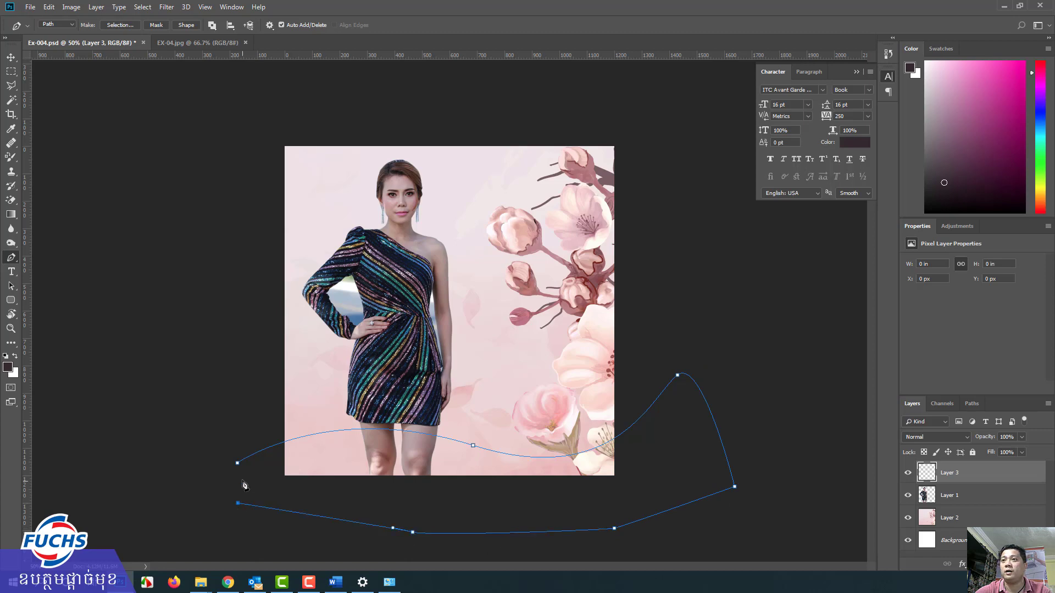
left_click(237, 463)
Convert the closed wave path into a new anti-aliased selection with a feather radius of 0 pixels.
right_click(345, 457)
left_click(372, 283)
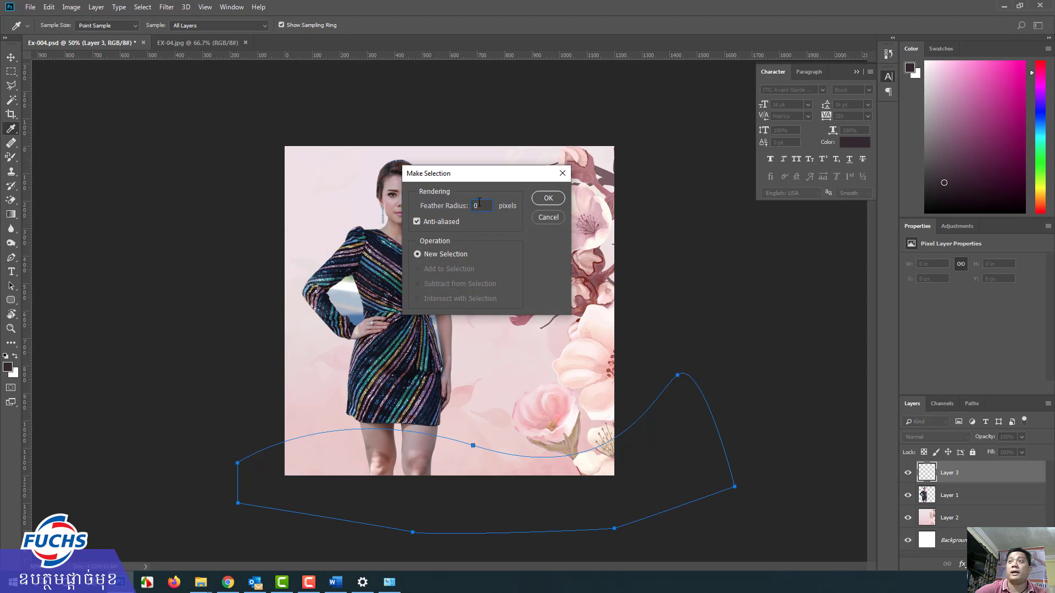
left_click(548, 198)
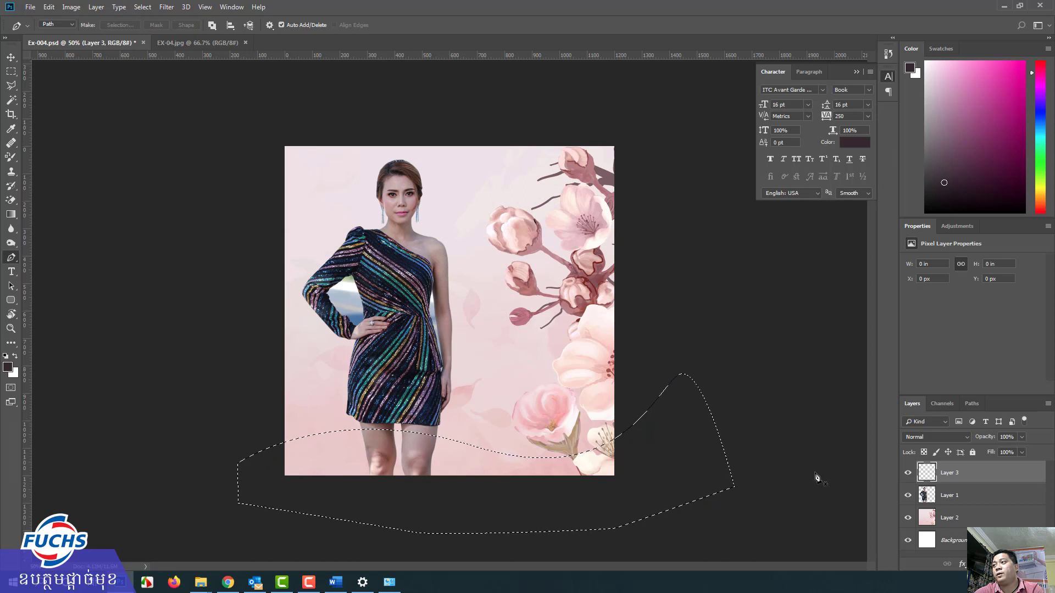
Set the foreground colour to purple and fill the wave selection with it on the new layer.
left_click(8, 367)
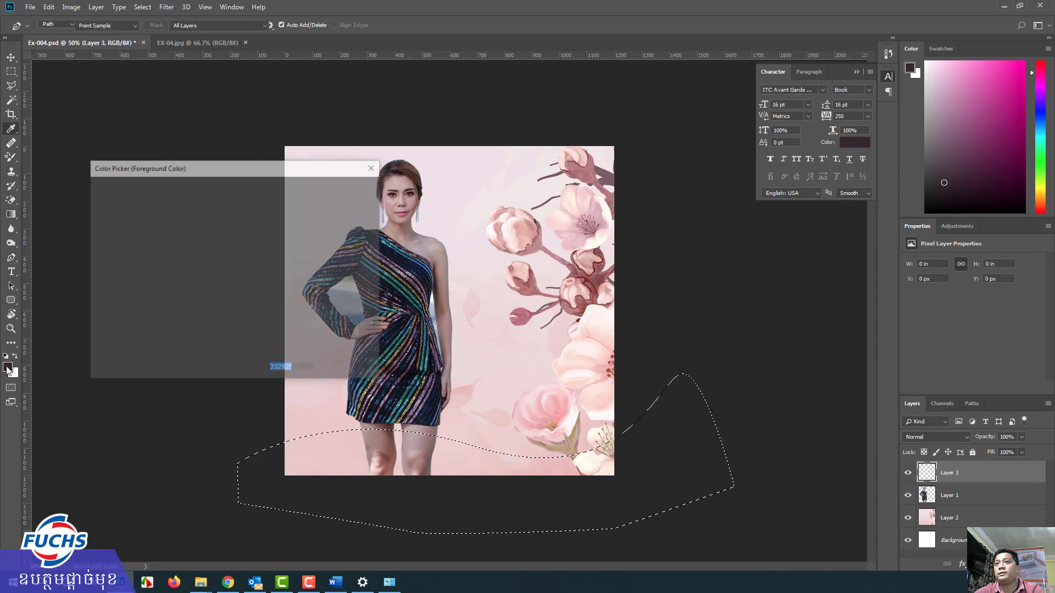
left_click(246, 226)
left_click(193, 264)
left_click(188, 245)
key("p")
left_click(324, 195)
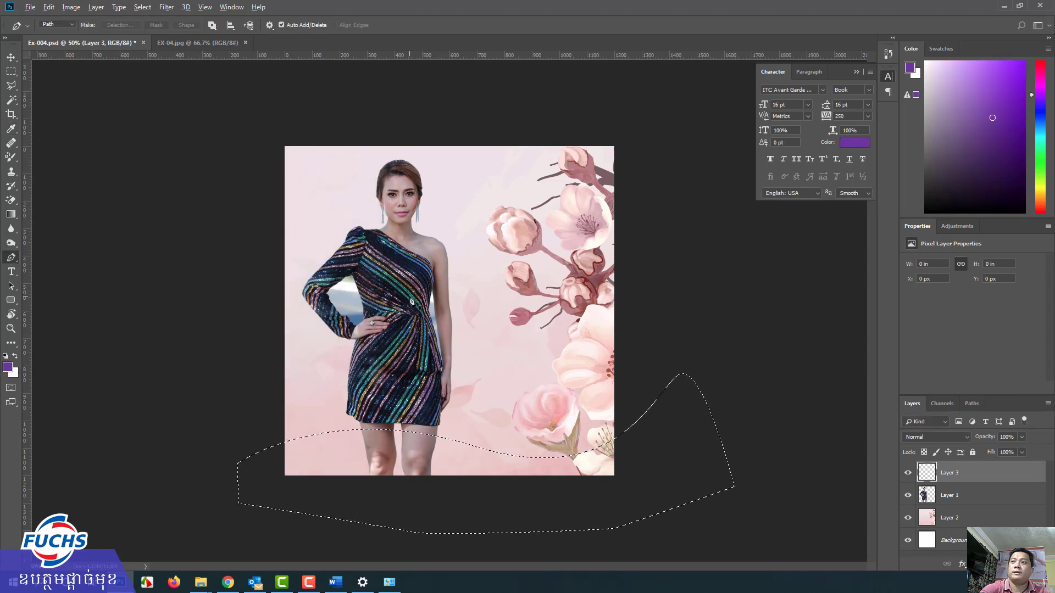
key("alt+BackSpace")
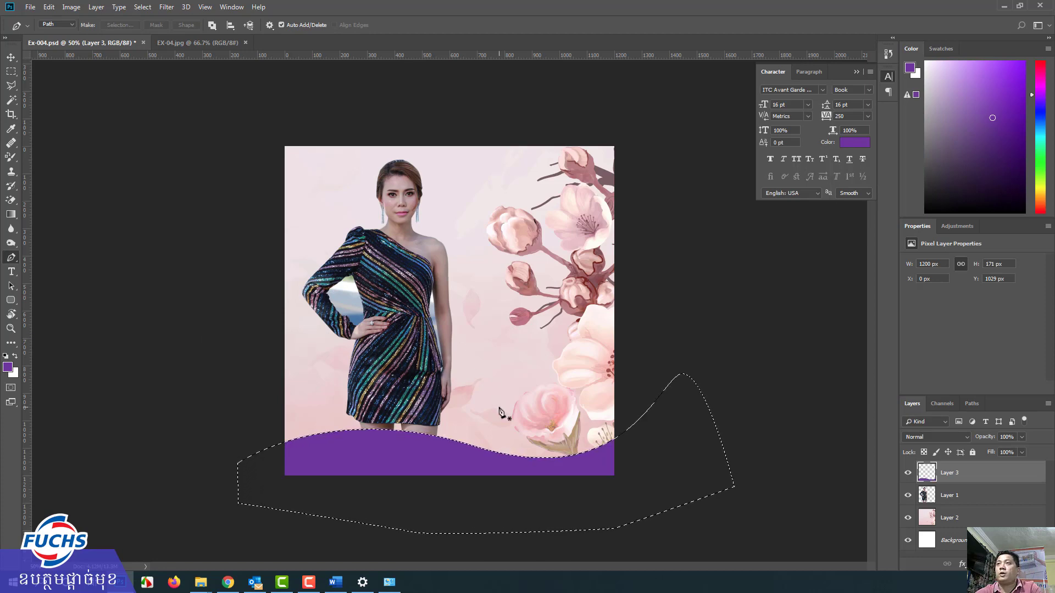
Check the wave's edge in the EX-04.jpg sample and add another empty layer above the purple wave in Ex-004.psd.
left_click(197, 43)
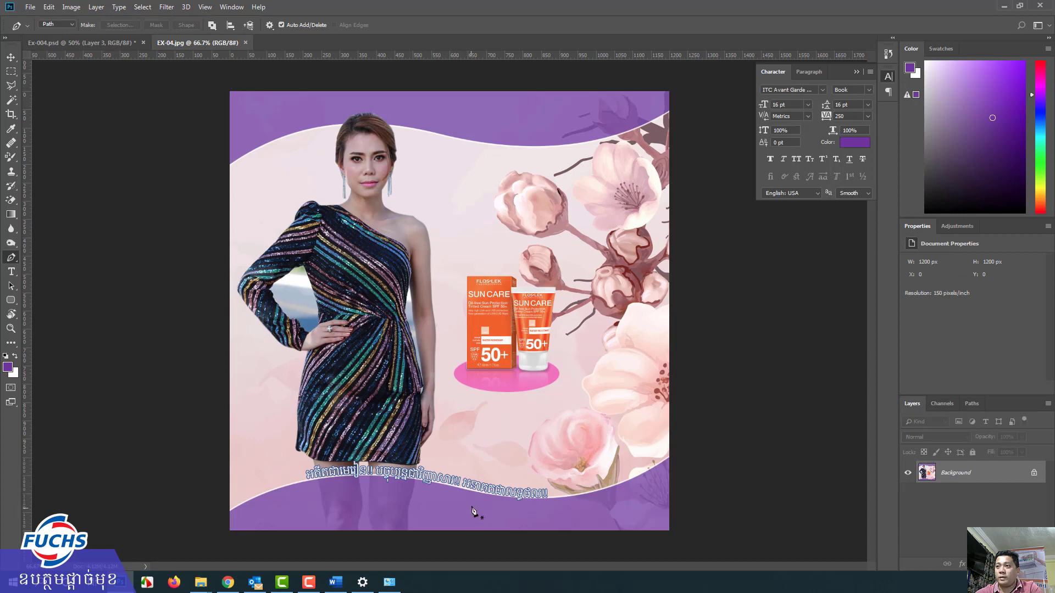
left_click(82, 42)
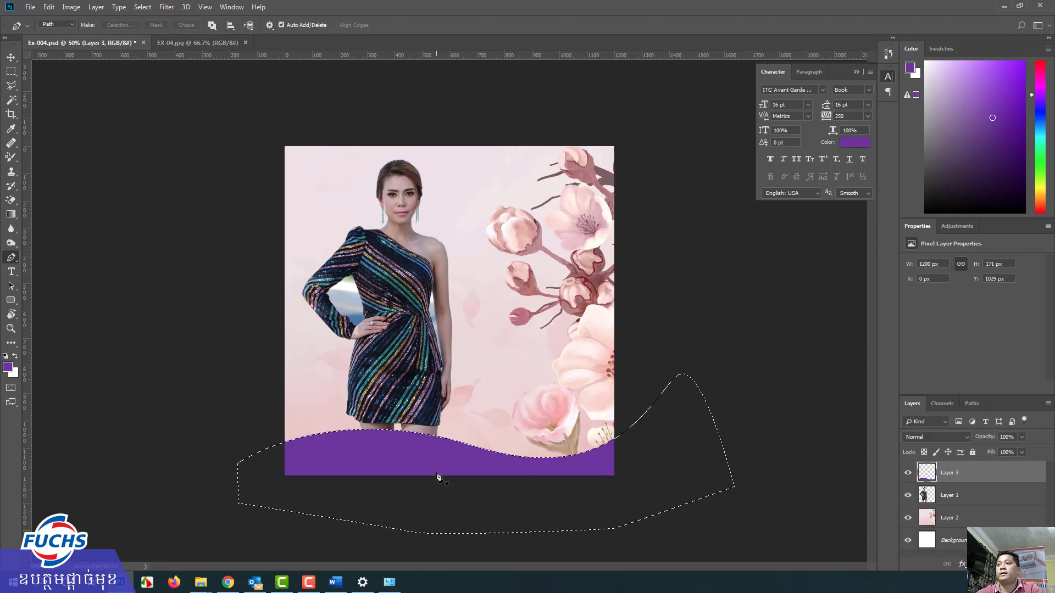
key("ctrl+shift+alt+n")
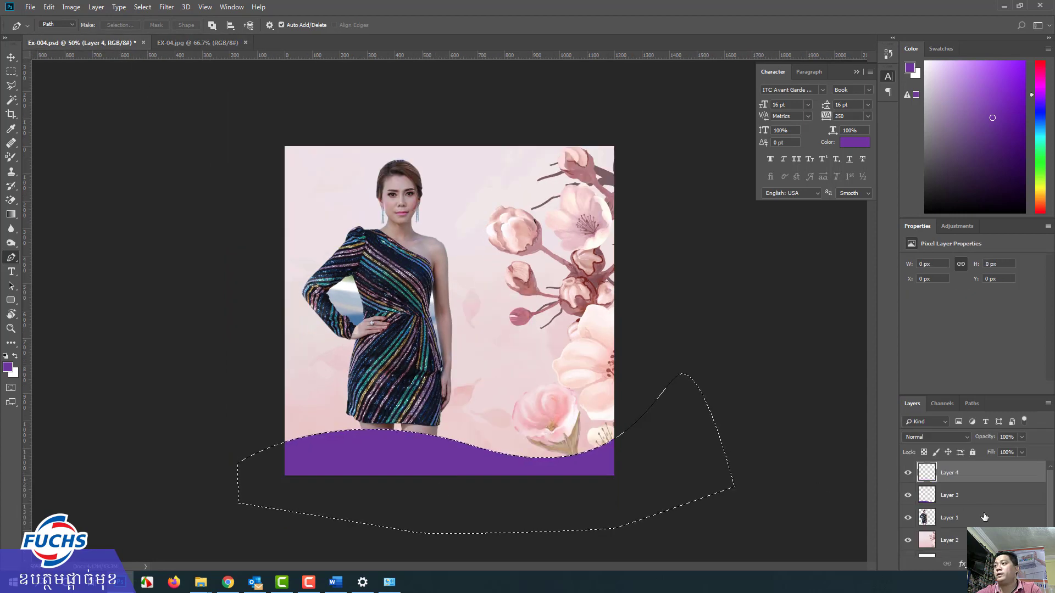
Move the empty Layer 4 below the purple wave layer, fill the wave selection on it with white and deselect.
left_click_drag(956, 473, 946, 509)
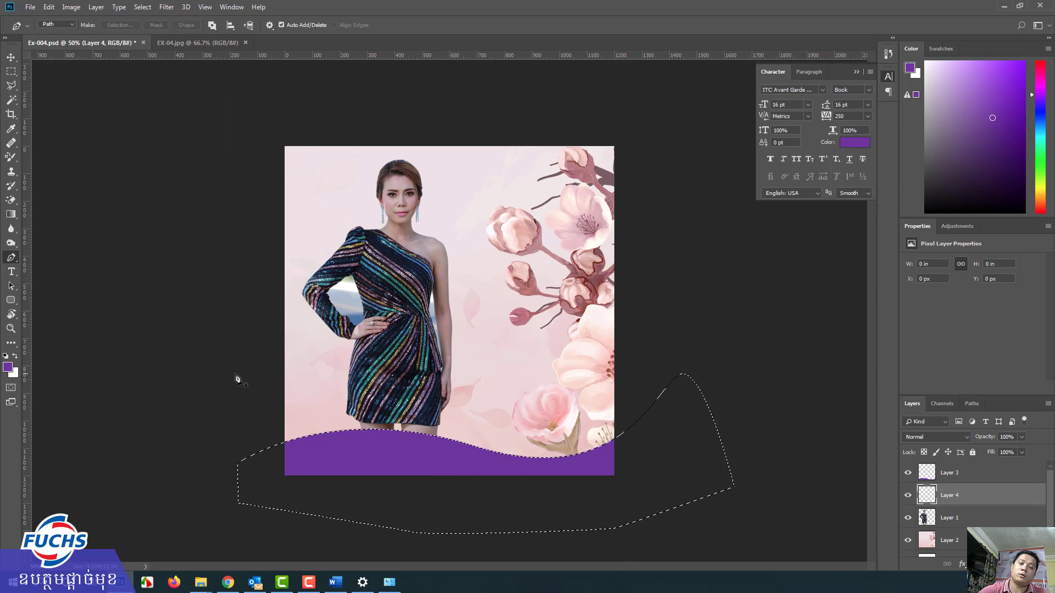
key("alt+BackSpace")
key("ctrl+d")
key("v")
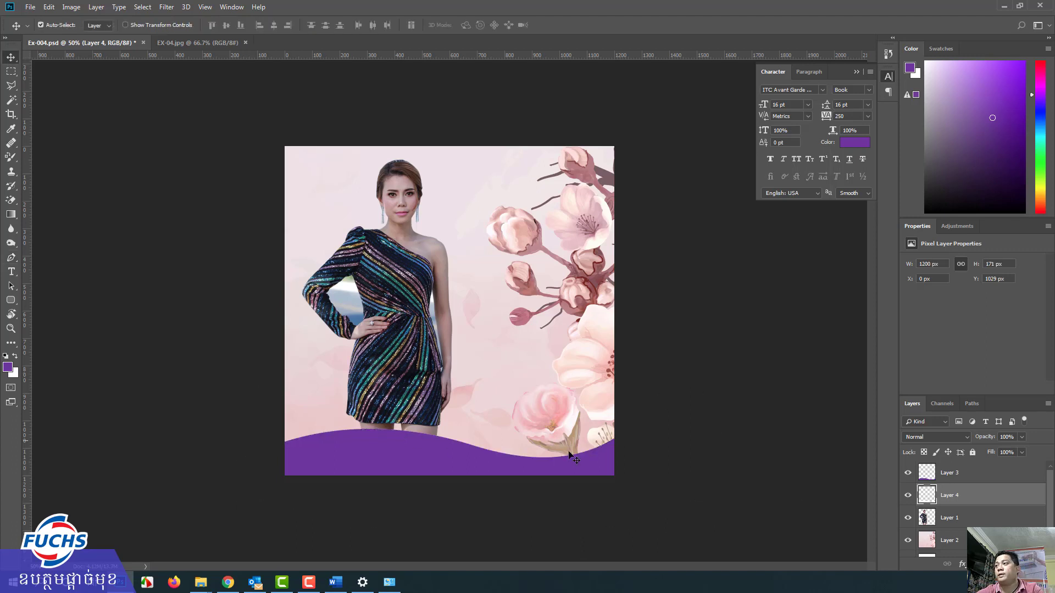
left_click(908, 498)
left_click(908, 498)
left_click(907, 474)
left_click(908, 473)
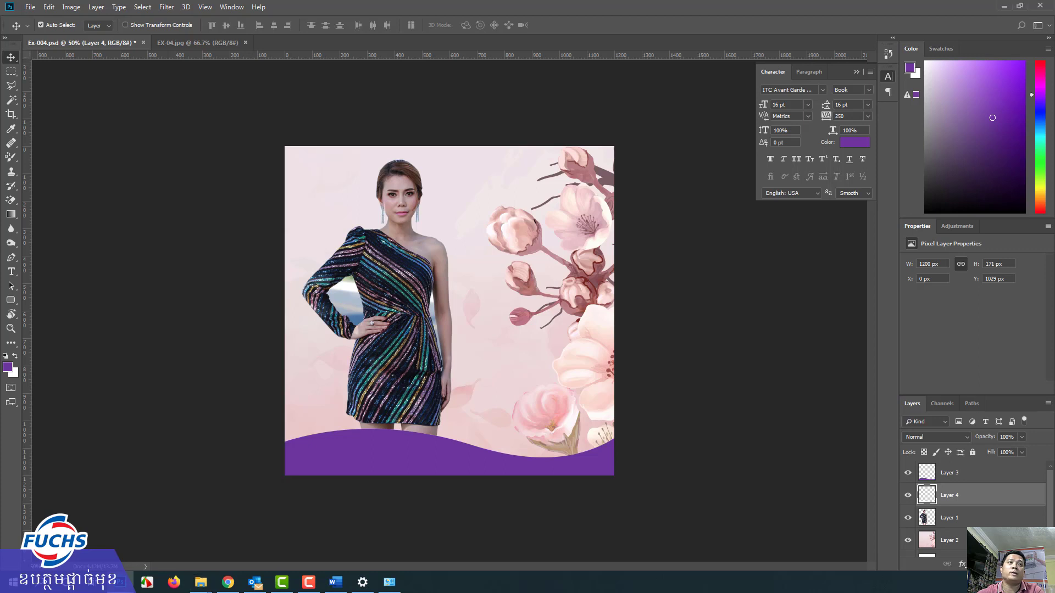
Open Computer-Keyboard-Hot-Sale-Model.jpg, return to Ex-004.psd and nudge the white wave on Layer 4 up by 4 pixels.
left_click_drag(337, 64, 338, 44)
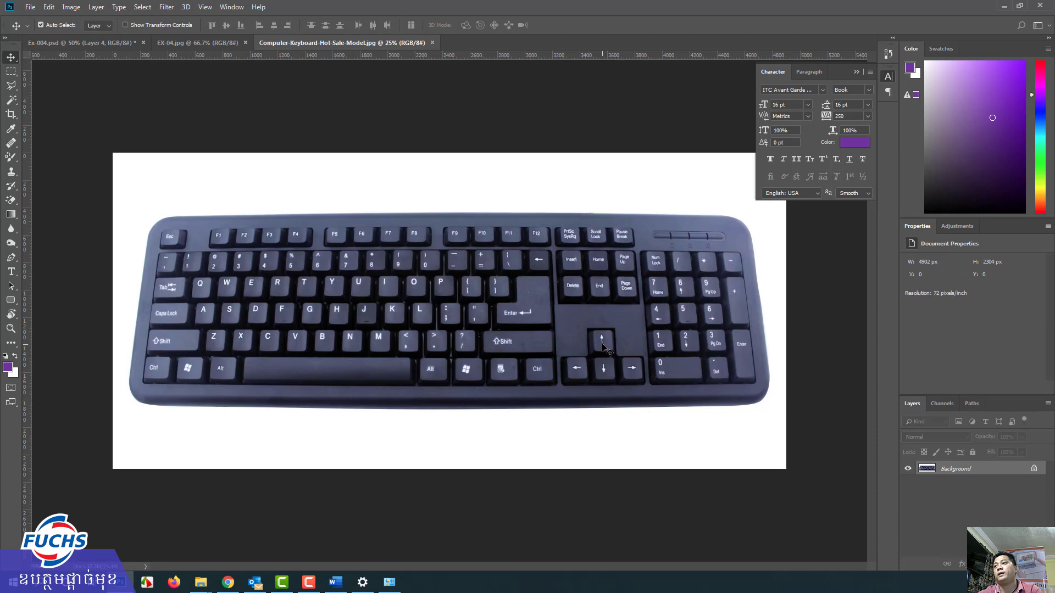
left_click(107, 42)
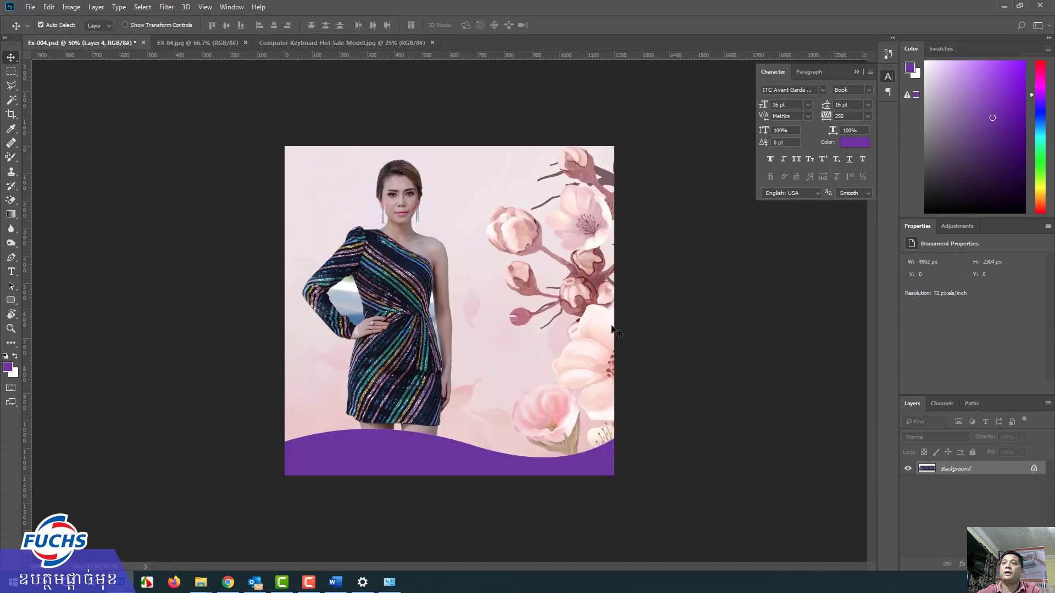
key("Up")
key("Up")
key("Up")
key("Up")
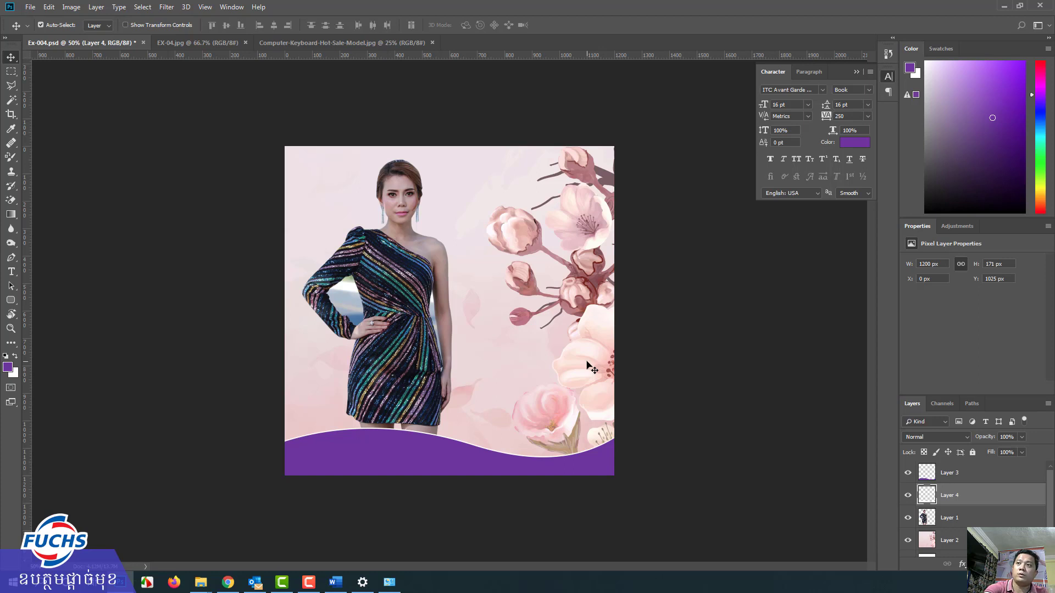
Compare the wave with the EX-04.jpg sample and set the opacity of the purple wave on Layer 3 to 70%.
key("ctrl+plus")
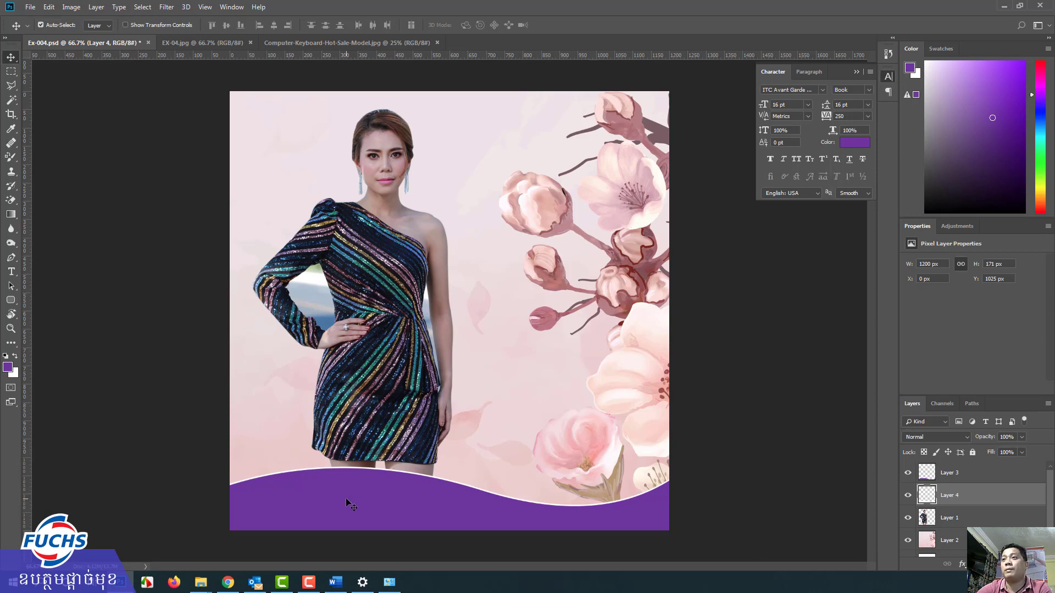
left_click(202, 42)
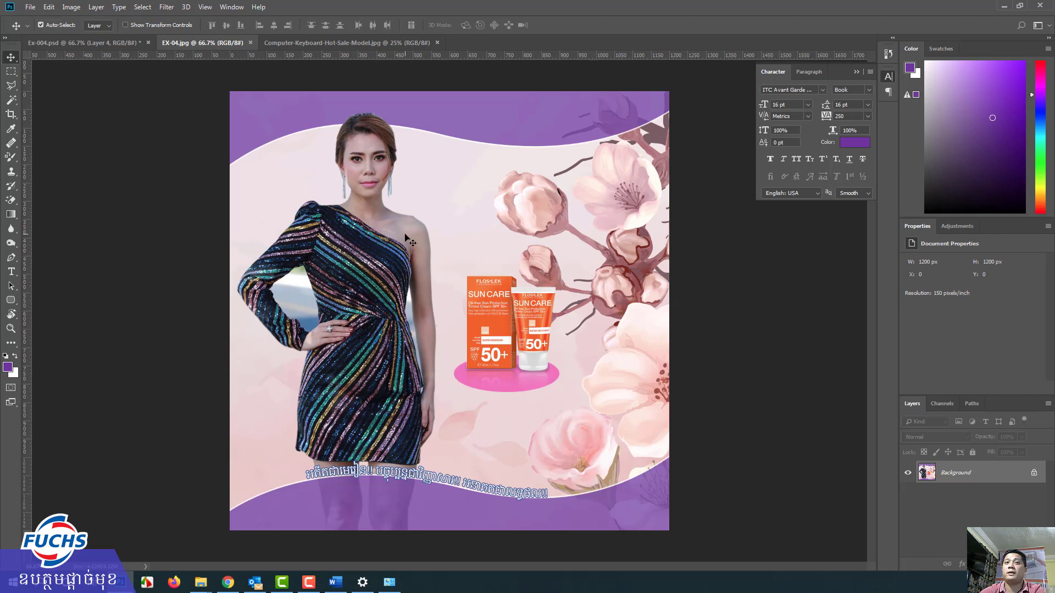
left_click(83, 42)
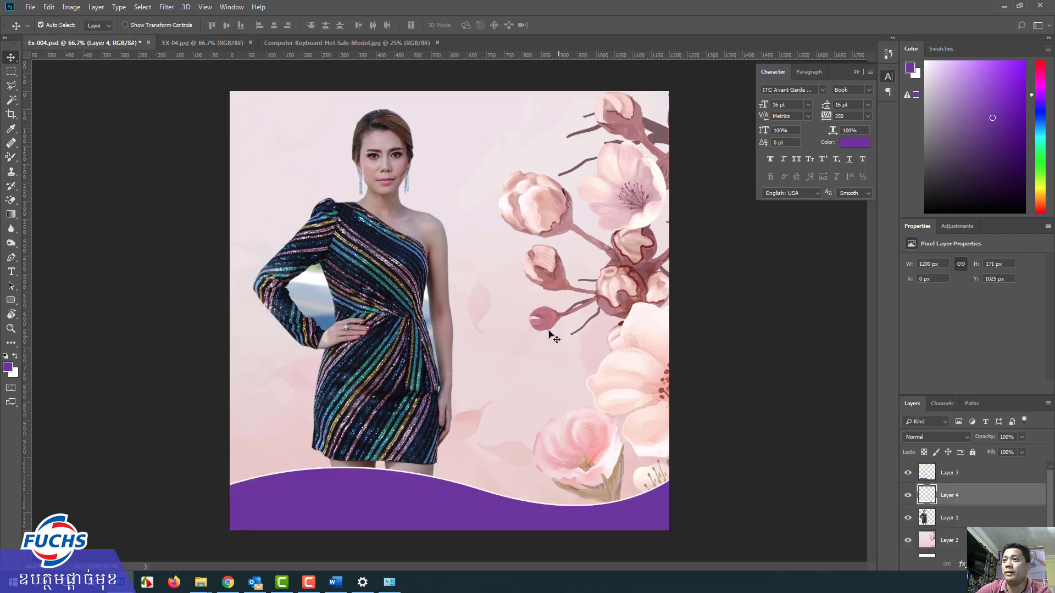
left_click(376, 512)
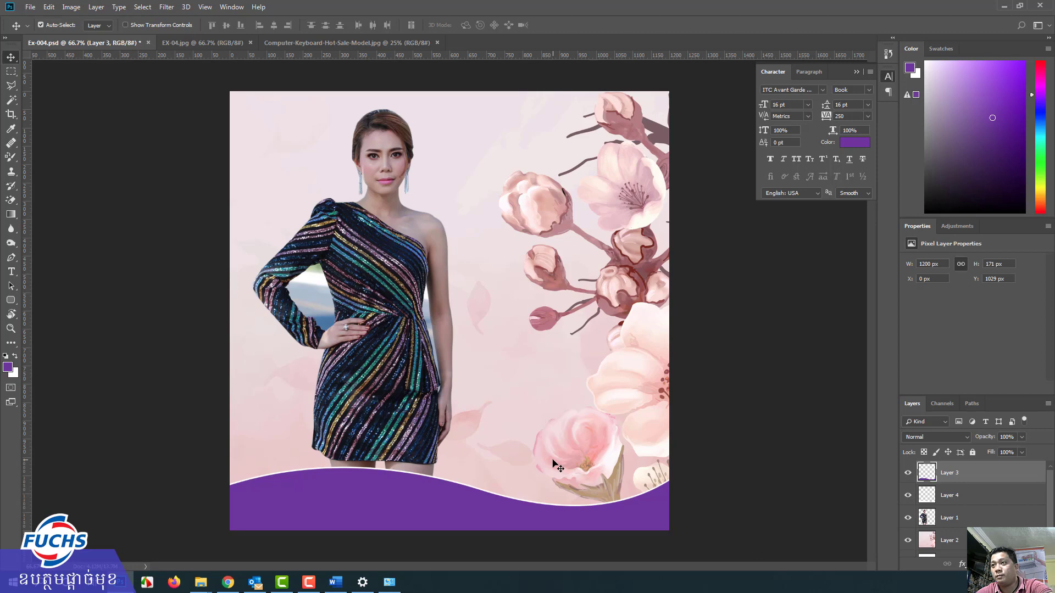
key("7")
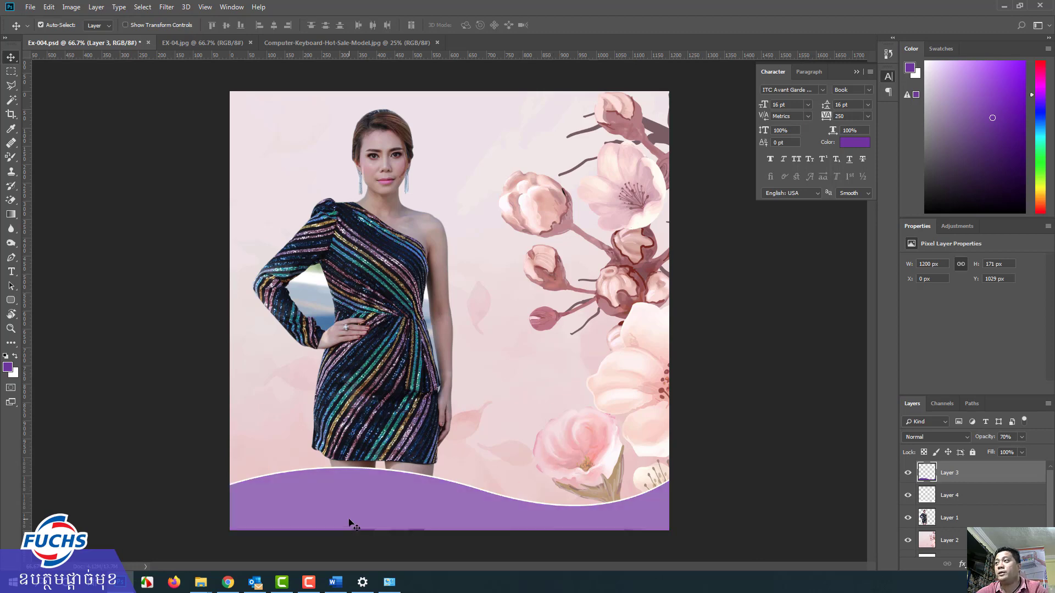
left_click(908, 496)
left_click(908, 496)
left_click(907, 496)
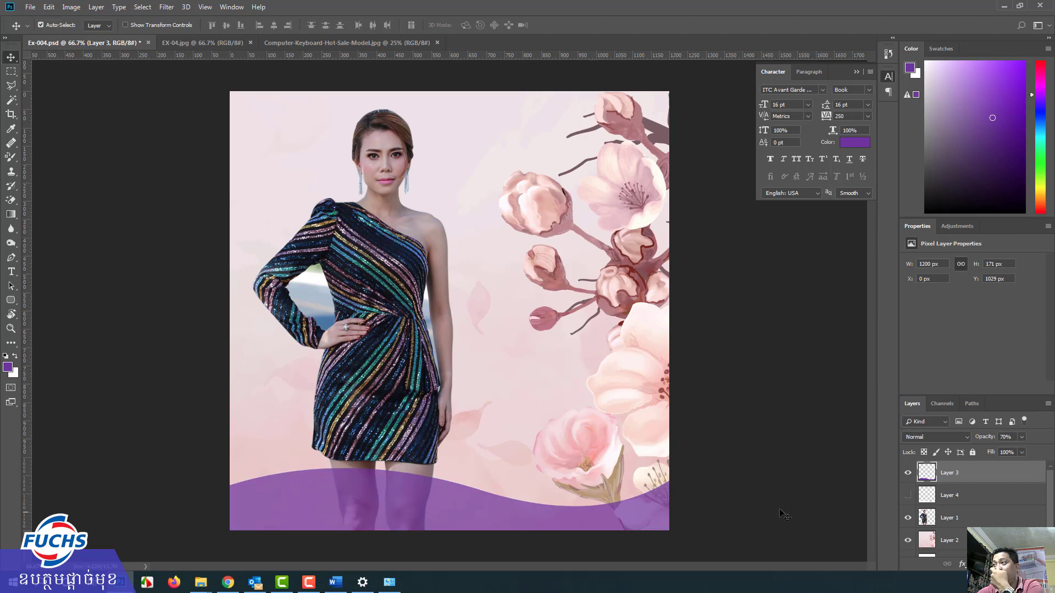
left_click(907, 496)
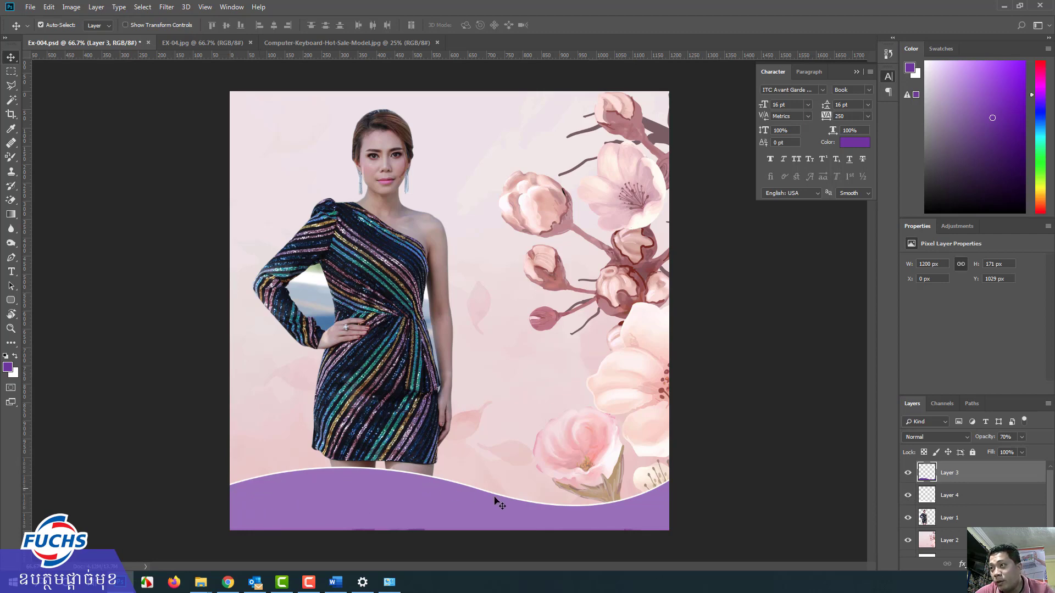
Load the purple wave on Layer 3 as a selection and delete that area from the white wave on Layer 4.
left_click_drag(928, 479, 908, 477)
left_click(908, 477)
left_click(908, 476)
left_click_drag(926, 480, 928, 480)
left_click(927, 480, "ctrl")
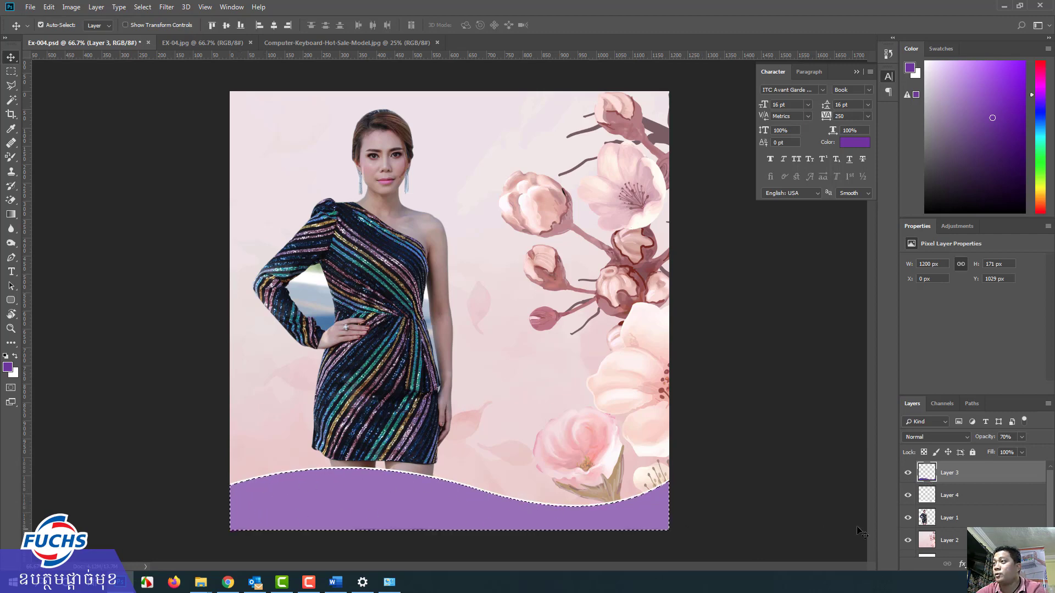
left_click(936, 499)
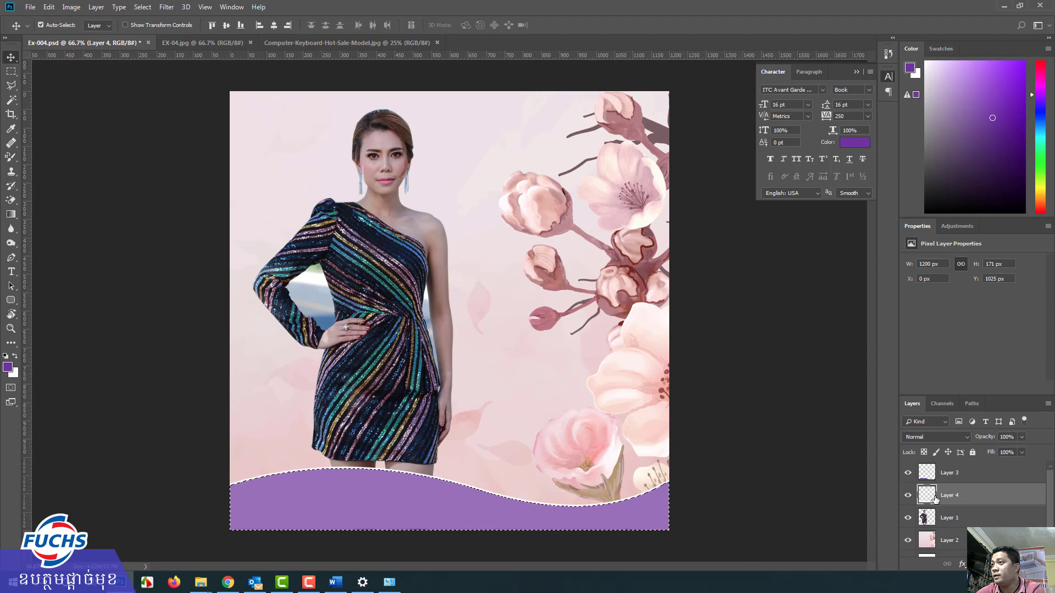
key("Delete")
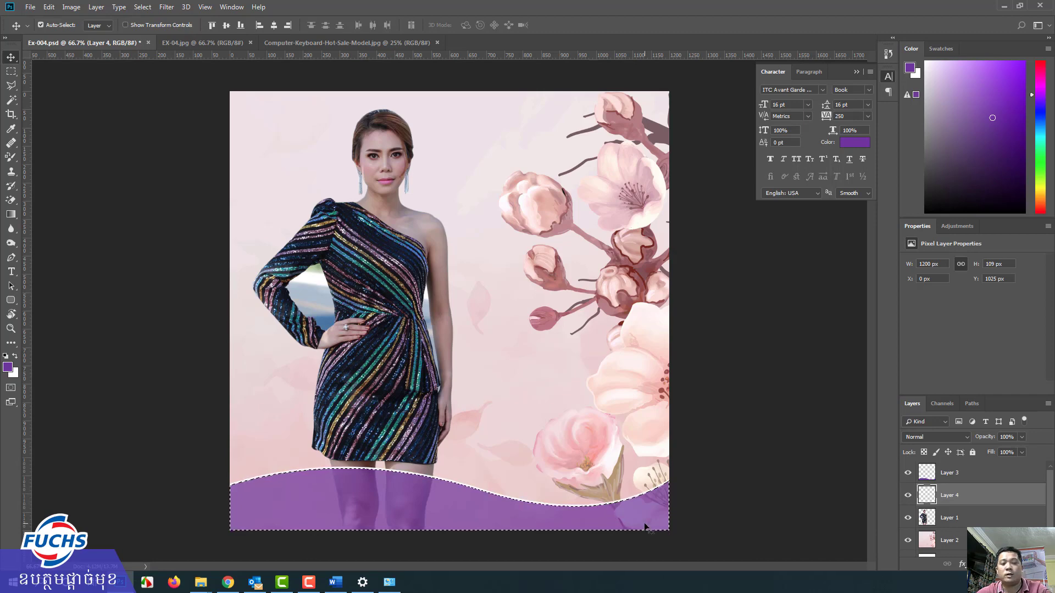
Restore the full white wave, and try moving the purple and white waves upward before undoing the moves.
key("alt+Delete")
key("ctrl+d")
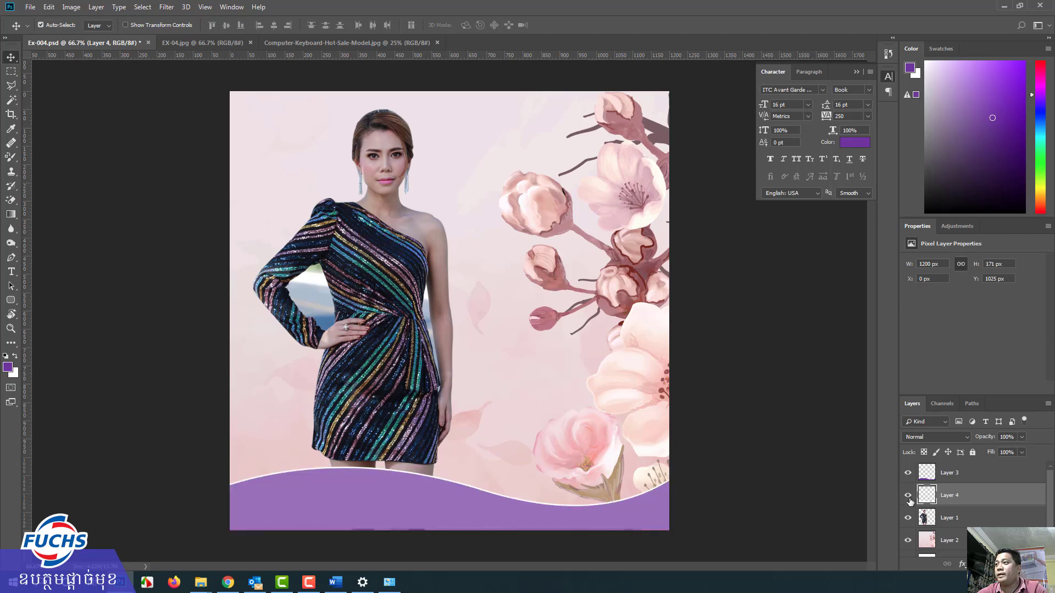
mouse_move(412, 504)
left_mouse_down()
mouse_move(408, 443)
mouse_move(408, 488)
left_mouse_up()
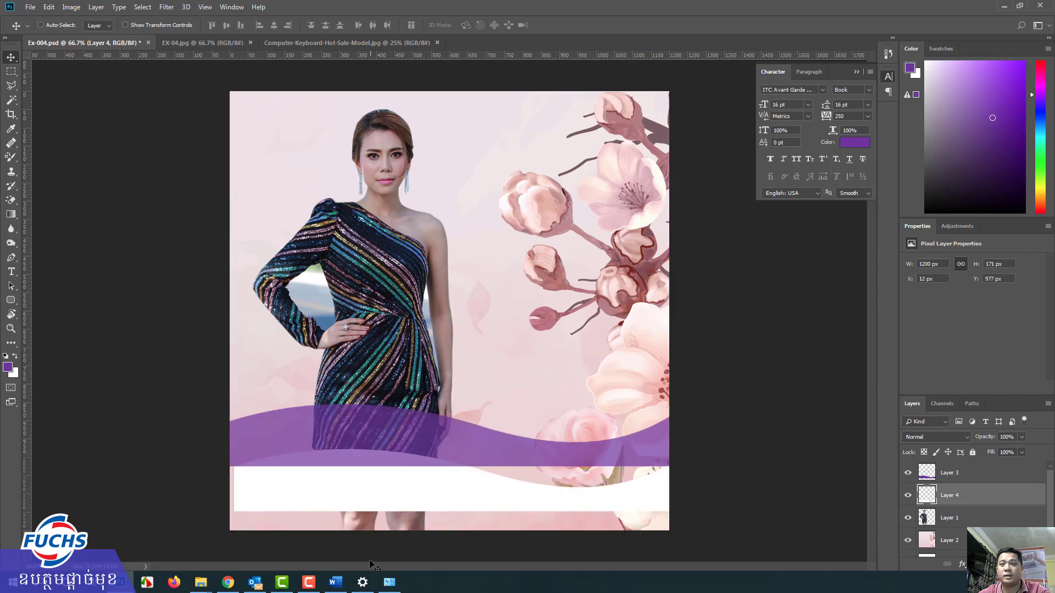
key("ctrl+z")
key("ctrl+z")
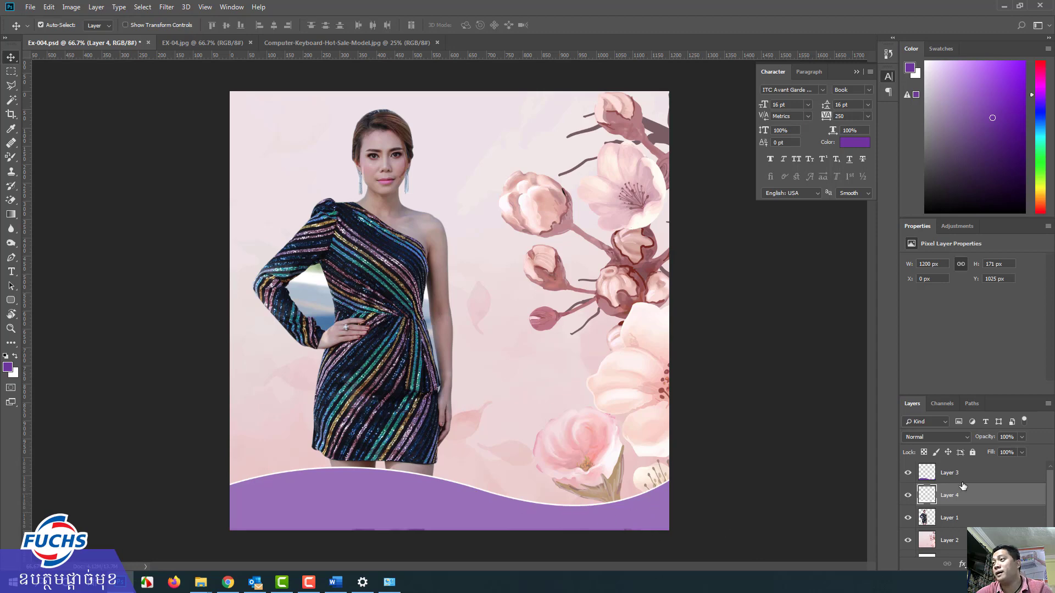
left_click(927, 479, "ctrl")
key("ctrl+d")
left_click(923, 498, "ctrl")
key("ctrl+d")
key("Down")
key("Down")
key("Down")
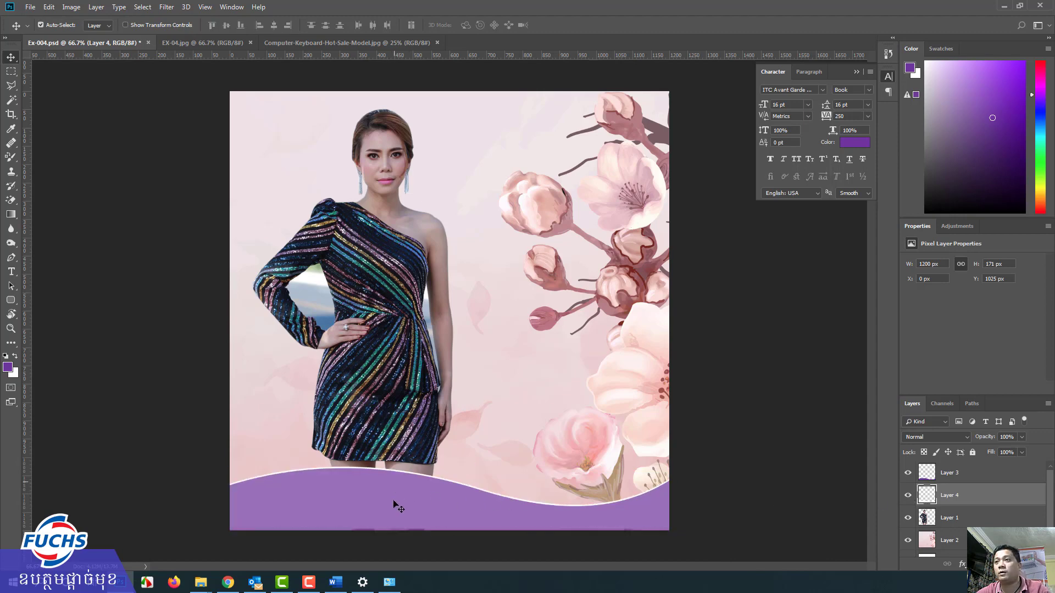
Cut the purple wave's area out of the white wave on Layer 4, deselect, and set Layer 4's opacity to 70%.
left_click(927, 479, "ctrl")
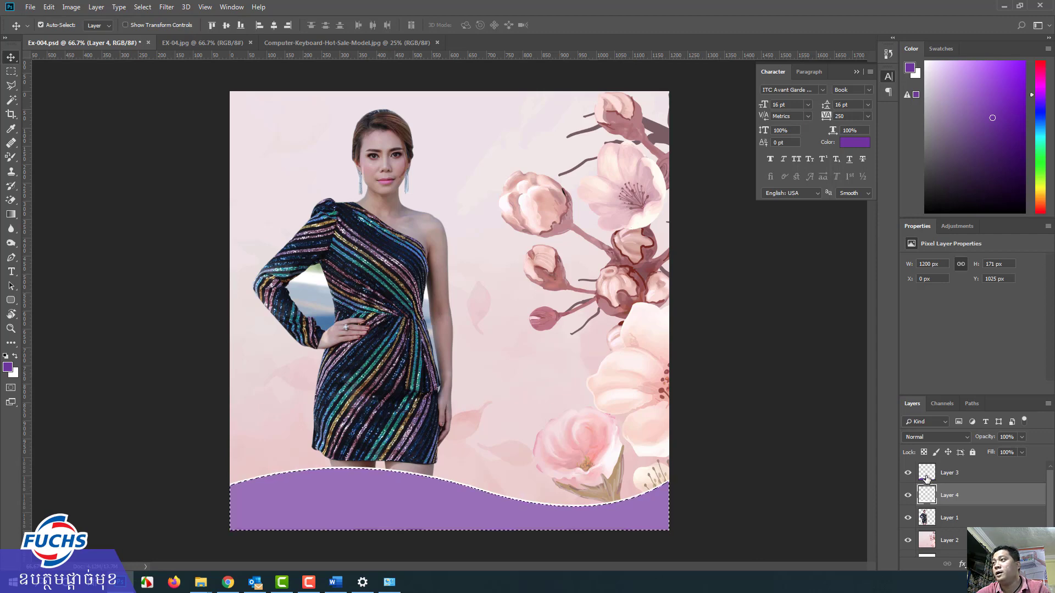
left_click(908, 497)
left_click(908, 497)
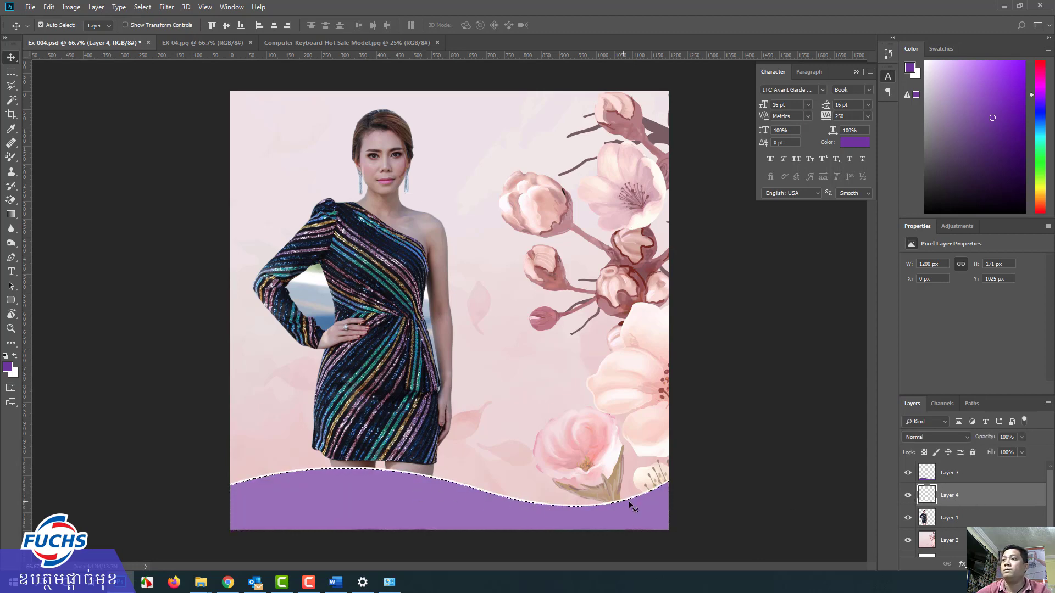
key("Delete")
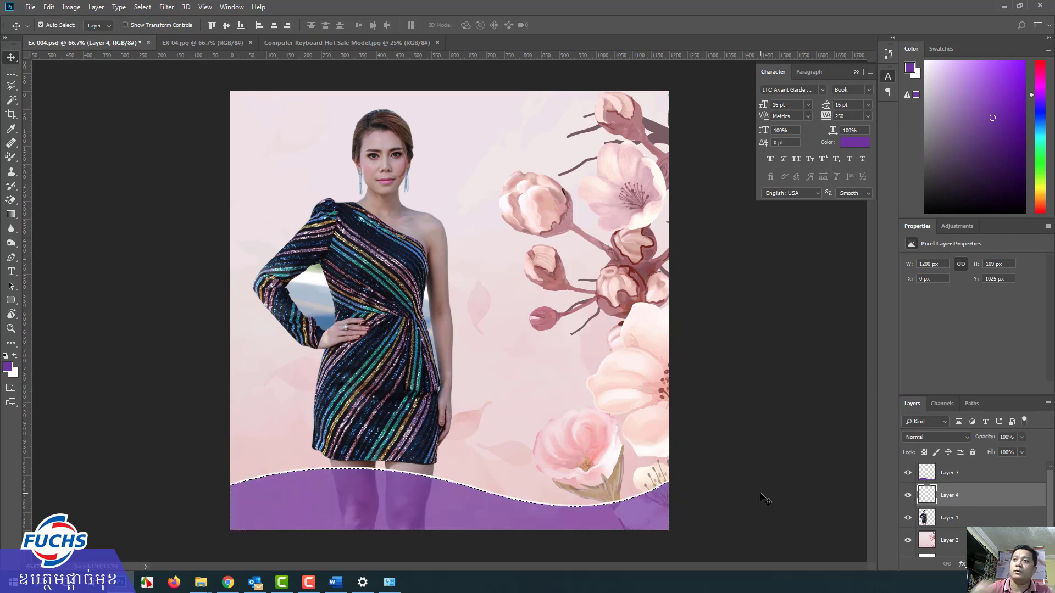
key("ctrl+d")
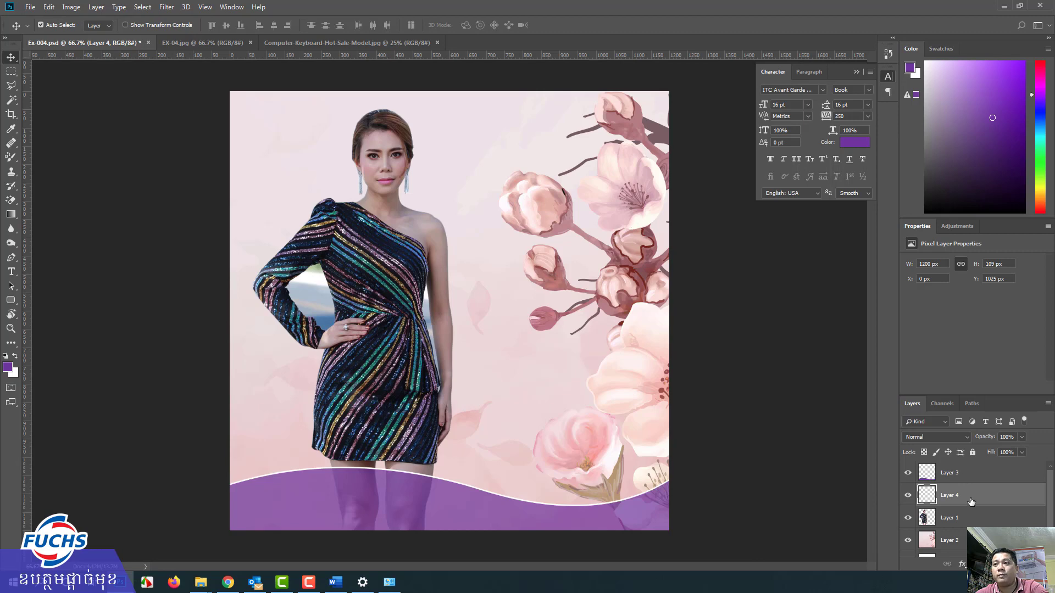
key("7")
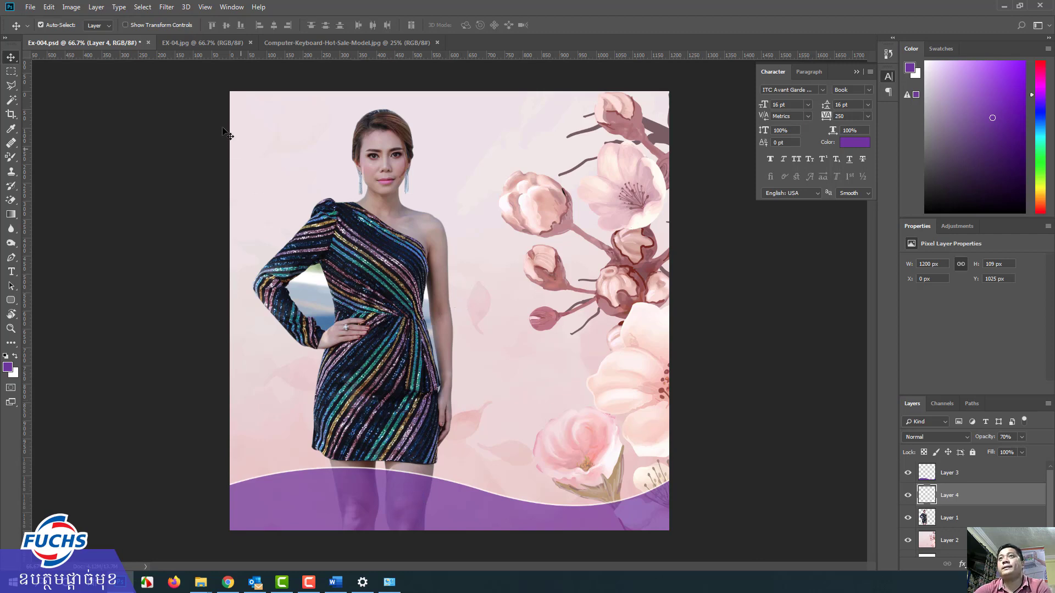
Check the upper wave in the EX-04.jpg sample and add an empty layer above the purple wave in Ex-004.psd.
left_click(202, 45)
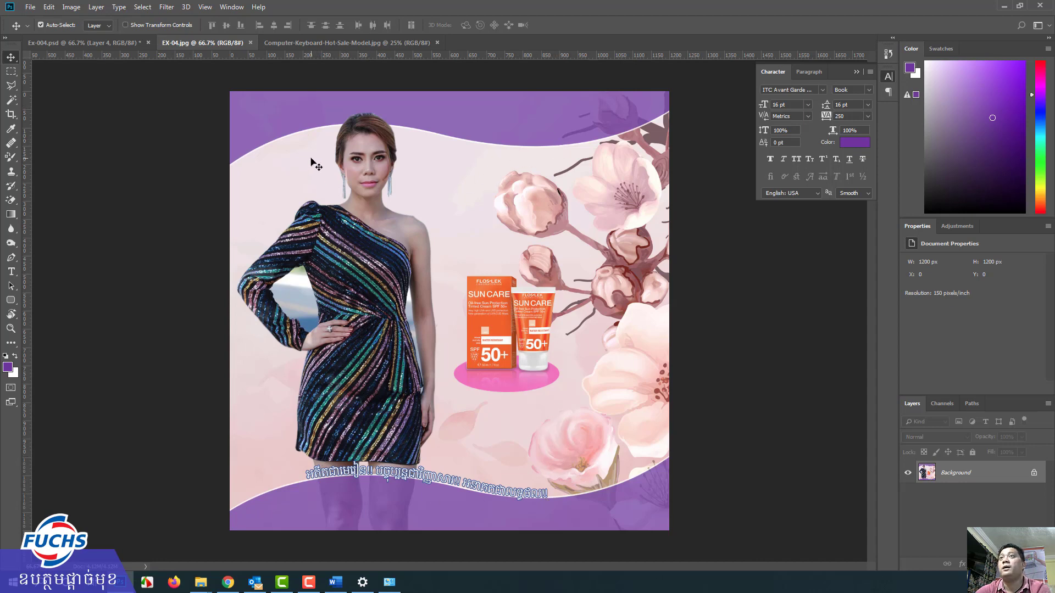
left_click(123, 42)
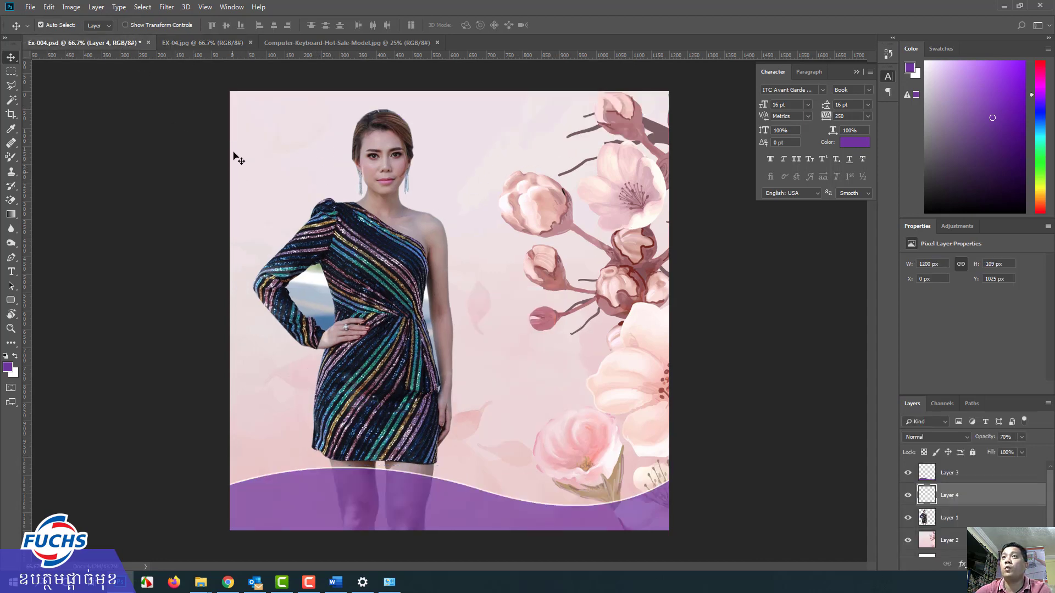
left_click(970, 471)
key("ctrl+shift+alt+n")
left_click(216, 40)
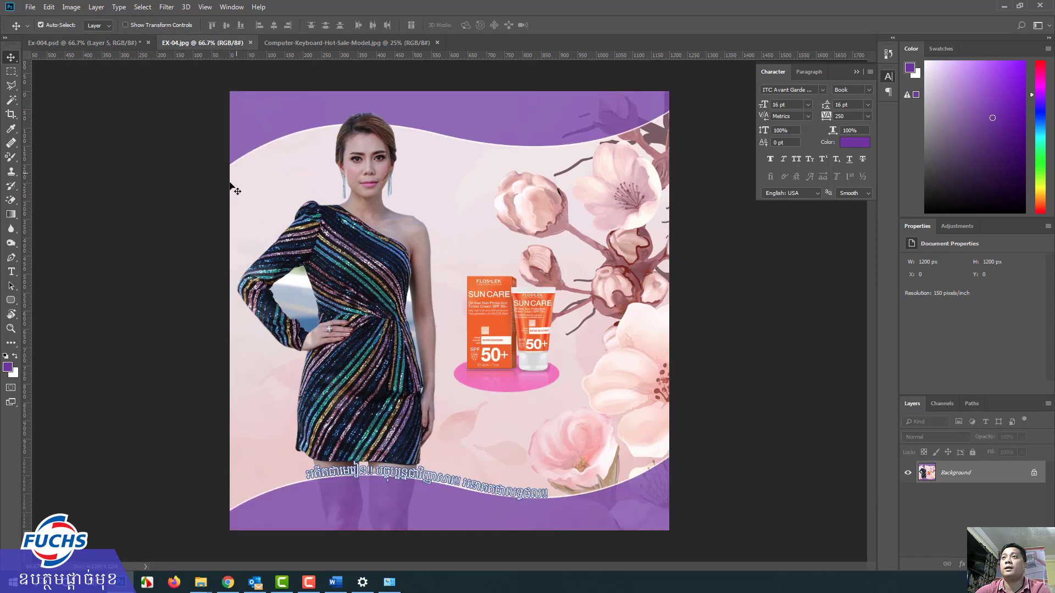
left_click(125, 44)
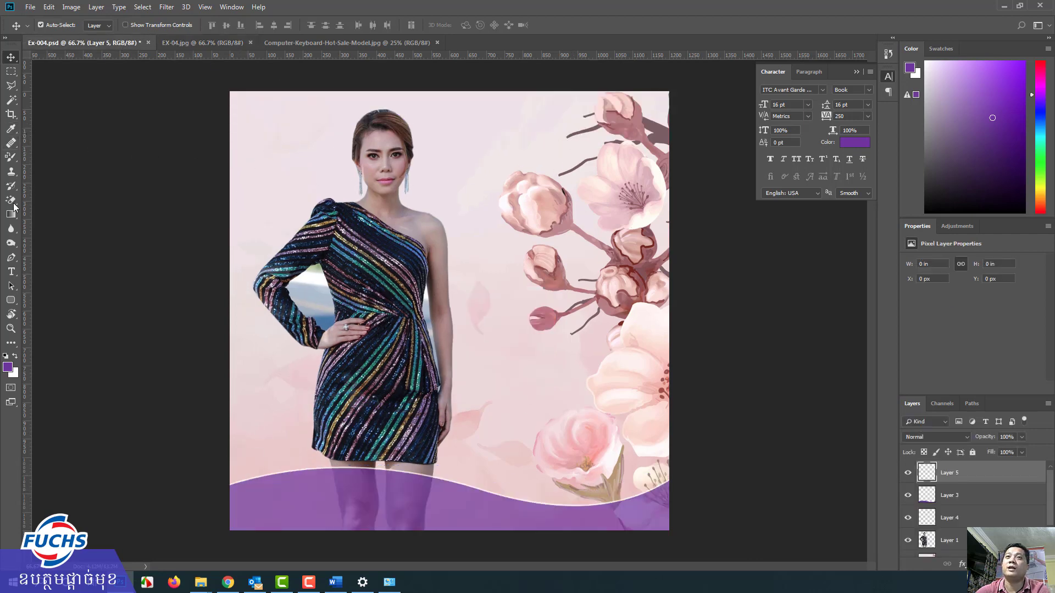
Try out a wave-shaped Pen path across the upper part of the canvas and discard it.
left_click(11, 257)
left_click(220, 151)
left_click_drag(458, 156, 575, 201)
left_click_drag(713, 91, 751, 70)
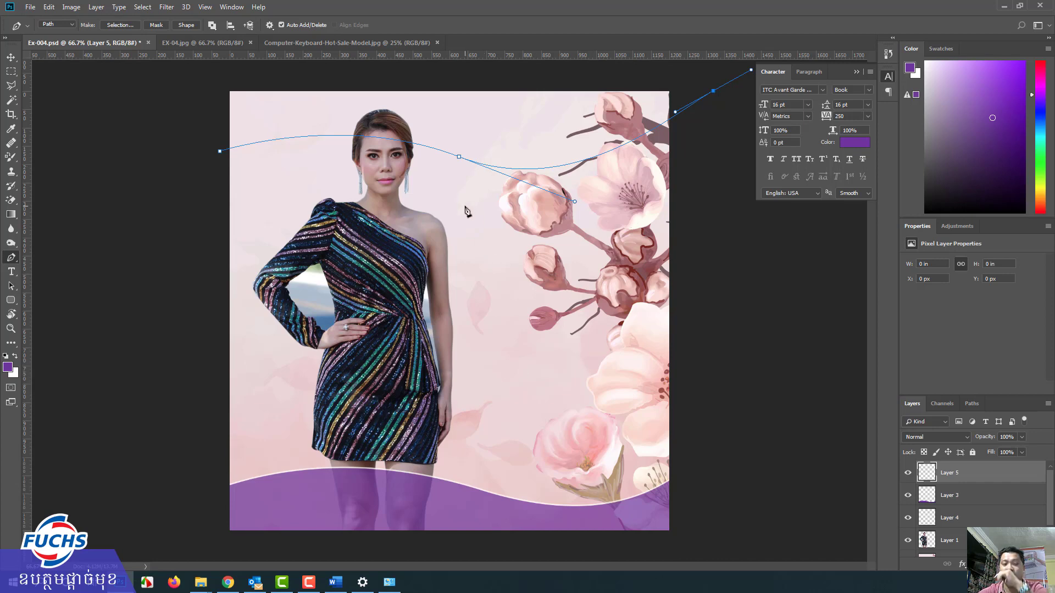
key("Escape")
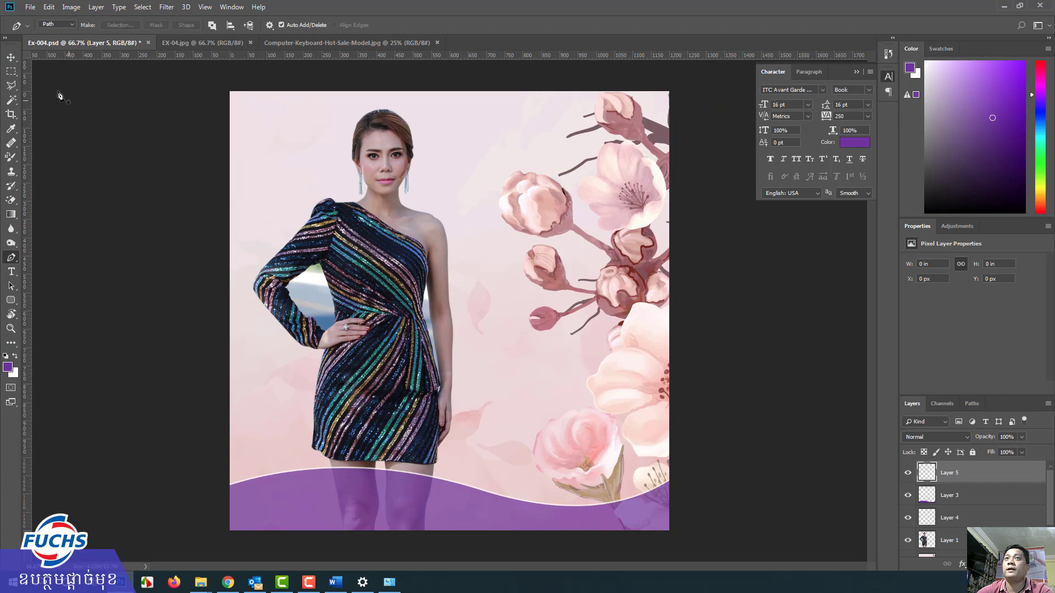
Check the contents of the new Layer 5 by toggling its visibility and delete the layer.
left_click(10, 57)
left_click(908, 473)
left_click(908, 474)
left_click(908, 473)
left_click(908, 474)
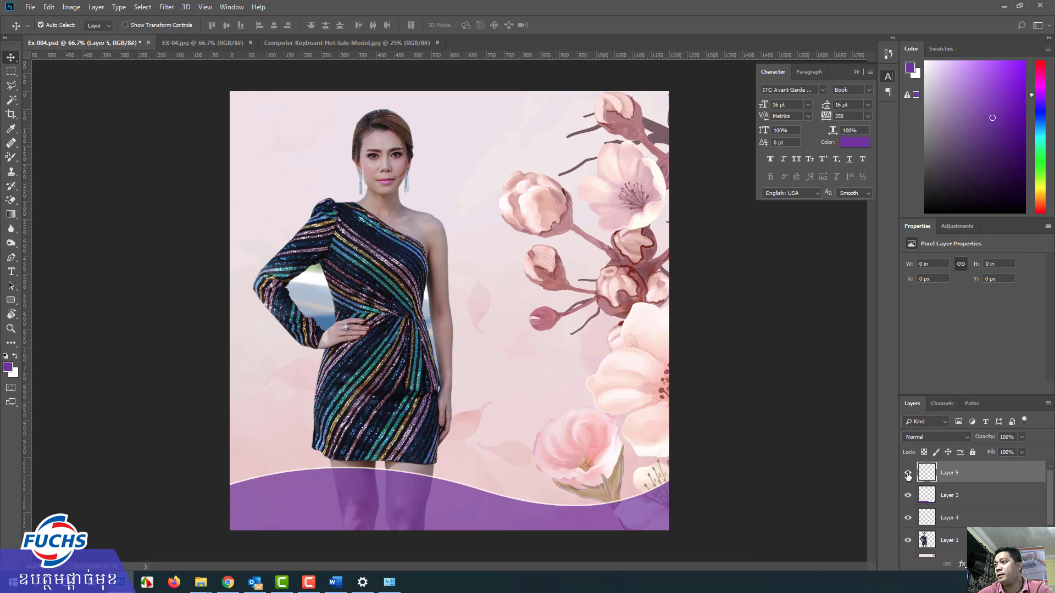
left_click(908, 474)
left_click(907, 519)
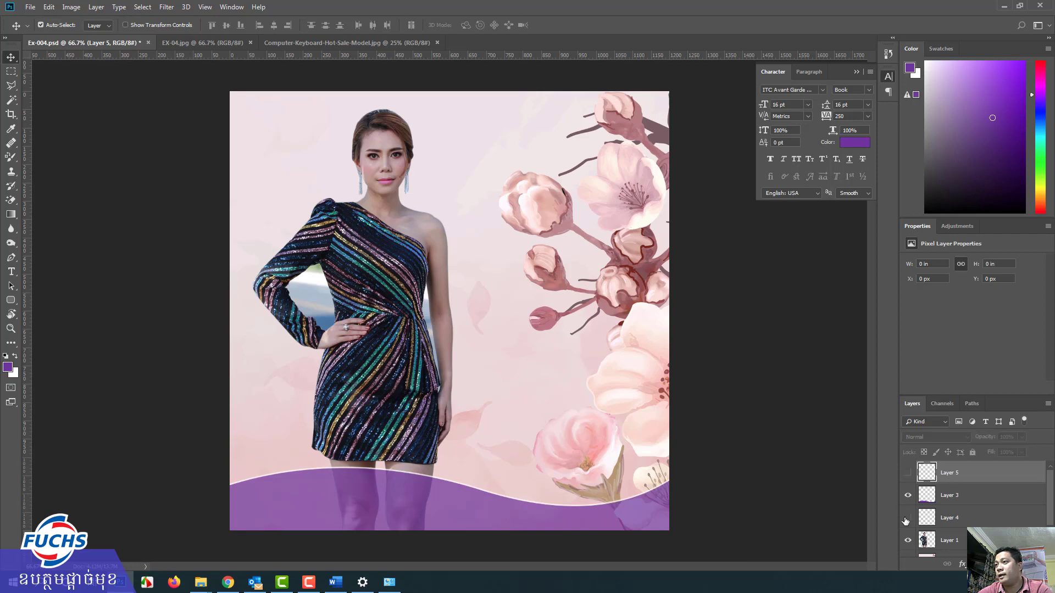
left_click(907, 518)
key("Delete")
Inspect the purple wave on Layer 3 and its white edge on Layer 4 by toggling each layer's visibility.
left_click(907, 474)
left_click(908, 473)
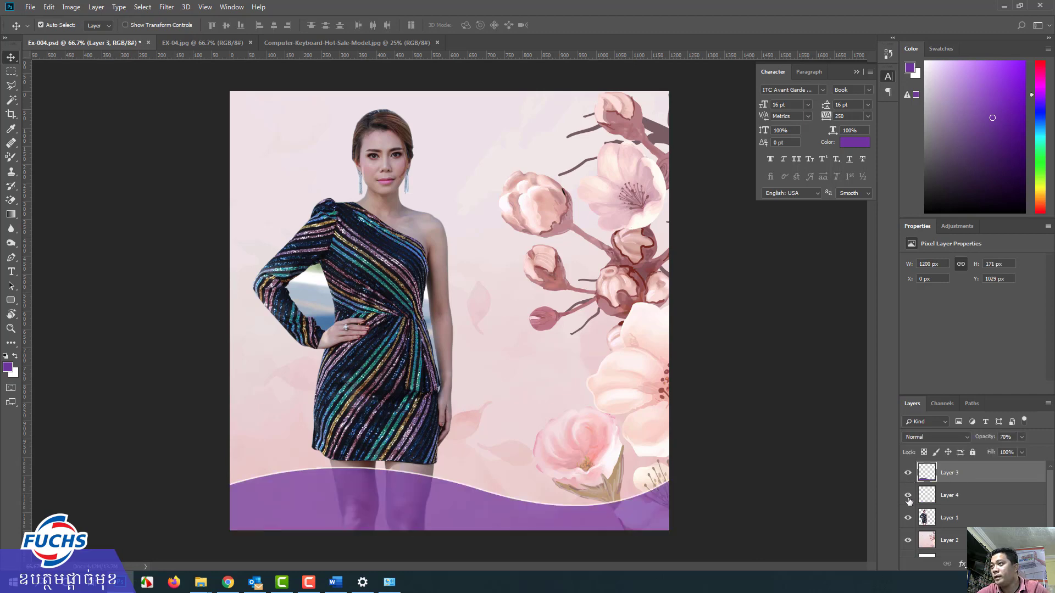
left_click(908, 496)
left_click(907, 496)
Merge Layer 3 and Layer 4 into a single wave layer and check it by toggling its visibility.
left_click(948, 497)
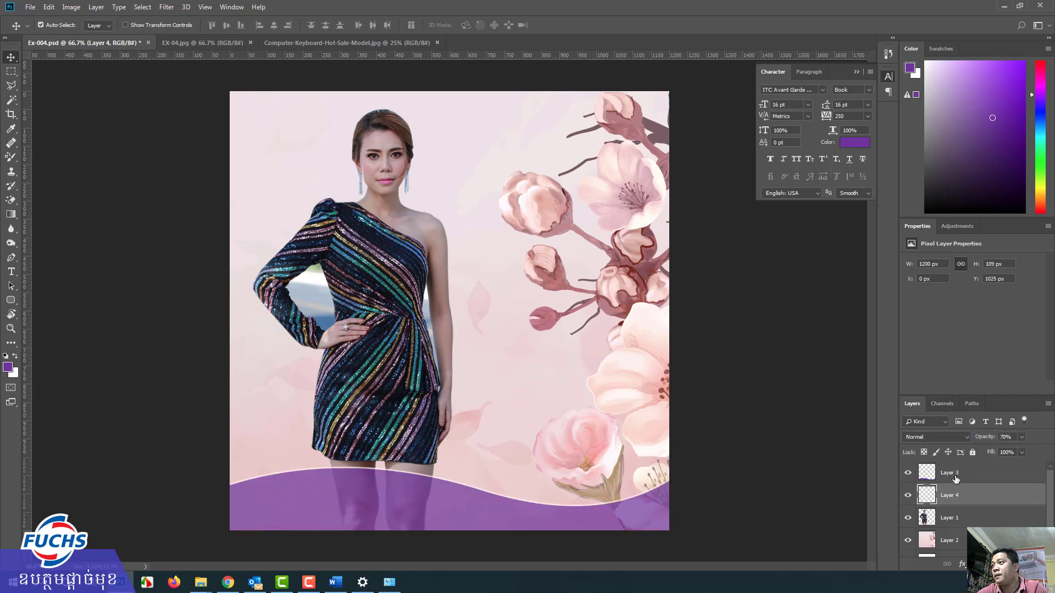
left_click(954, 475, "shift")
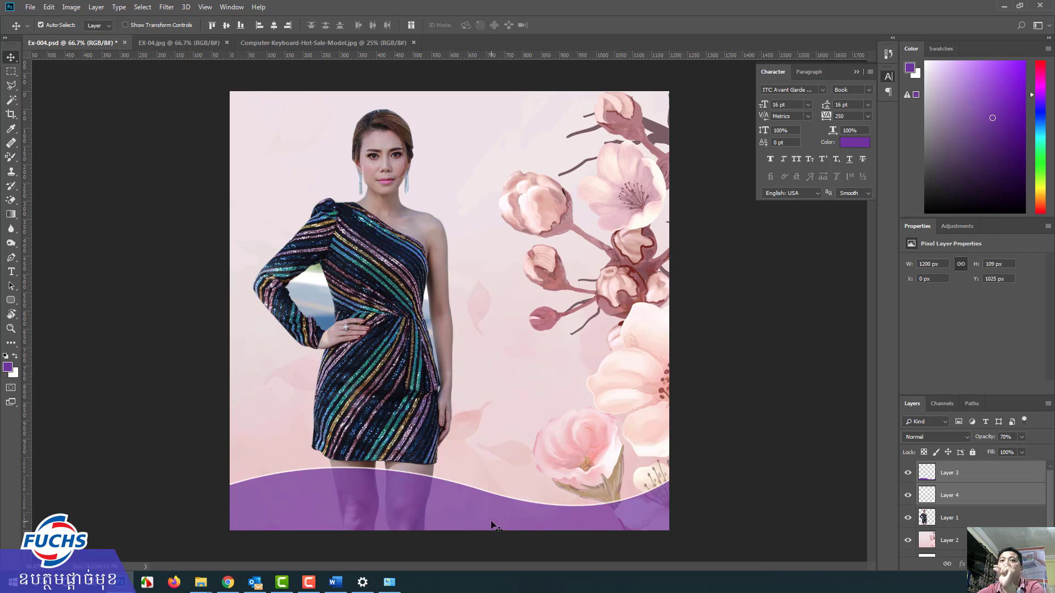
left_click(948, 490)
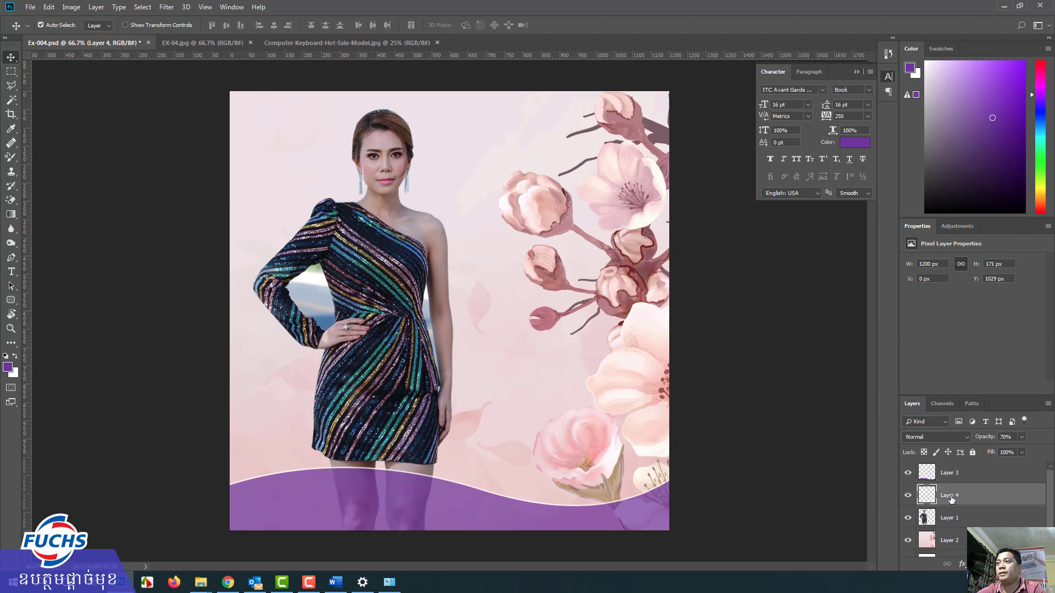
left_click(950, 474)
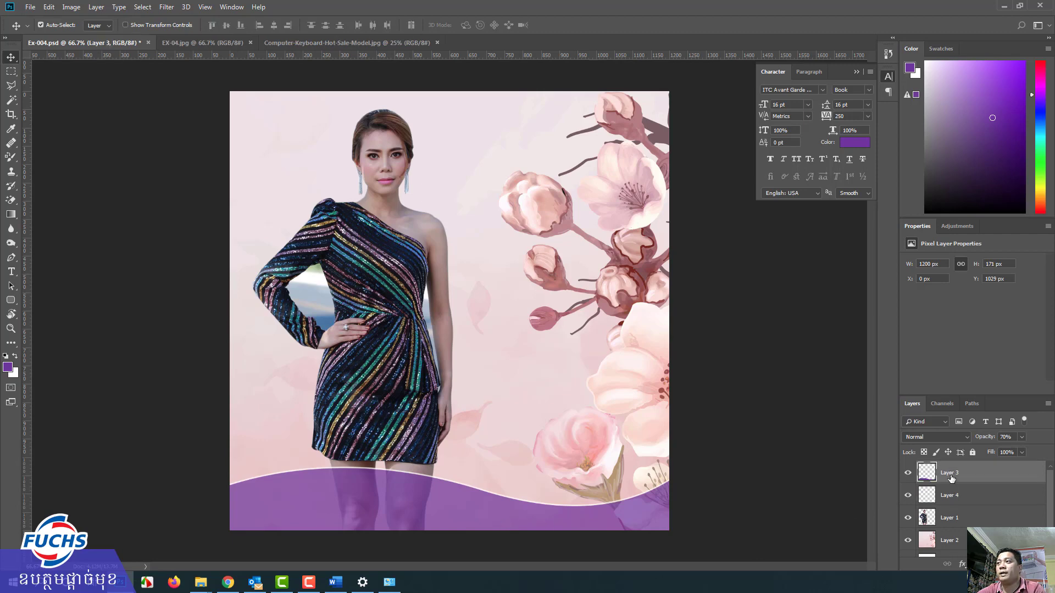
left_click(975, 496, "ctrl")
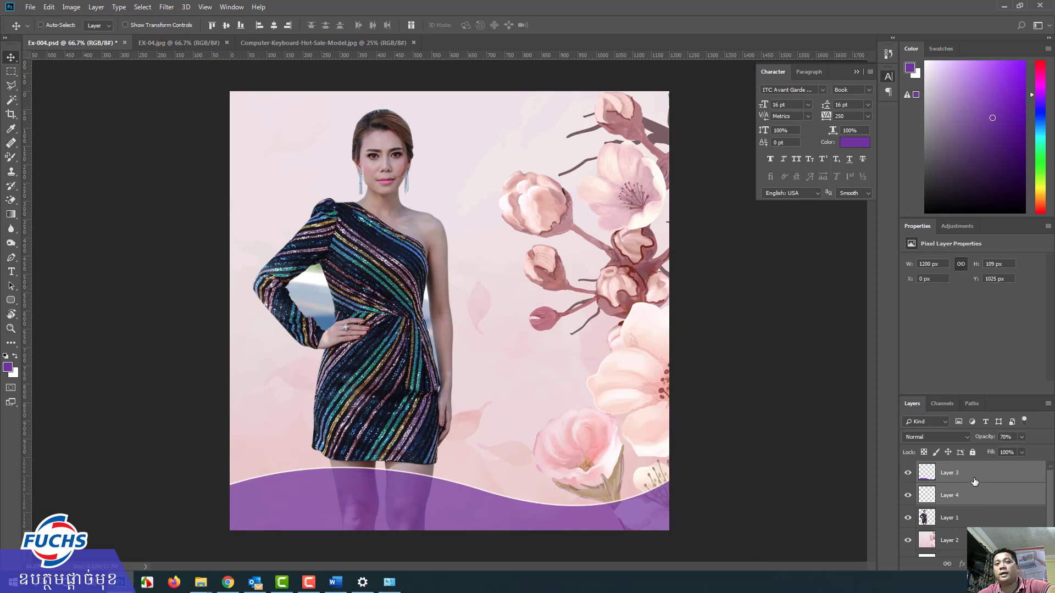
left_click(974, 480)
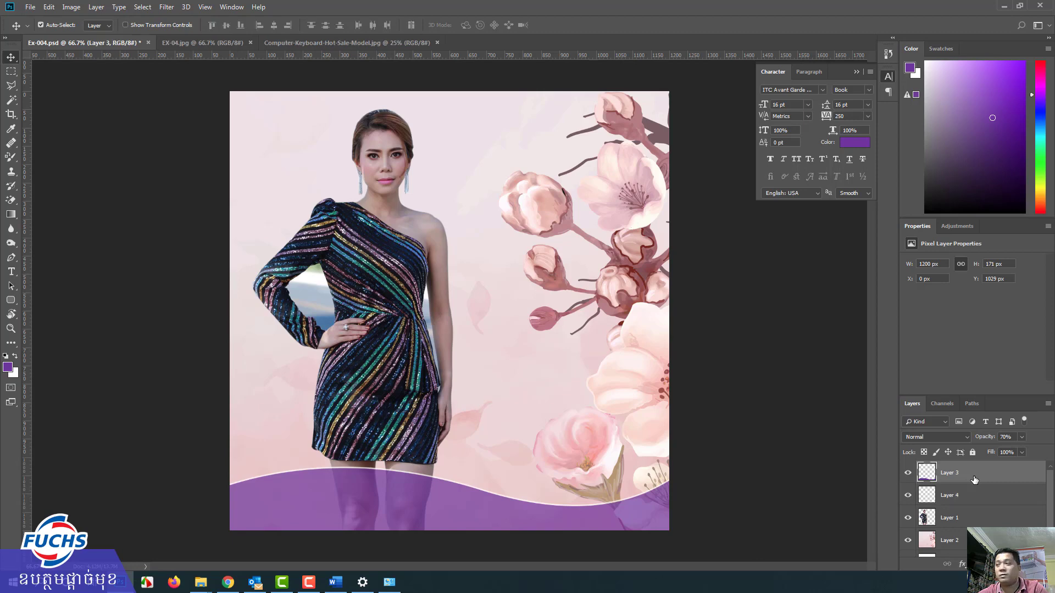
left_click(977, 497, "ctrl")
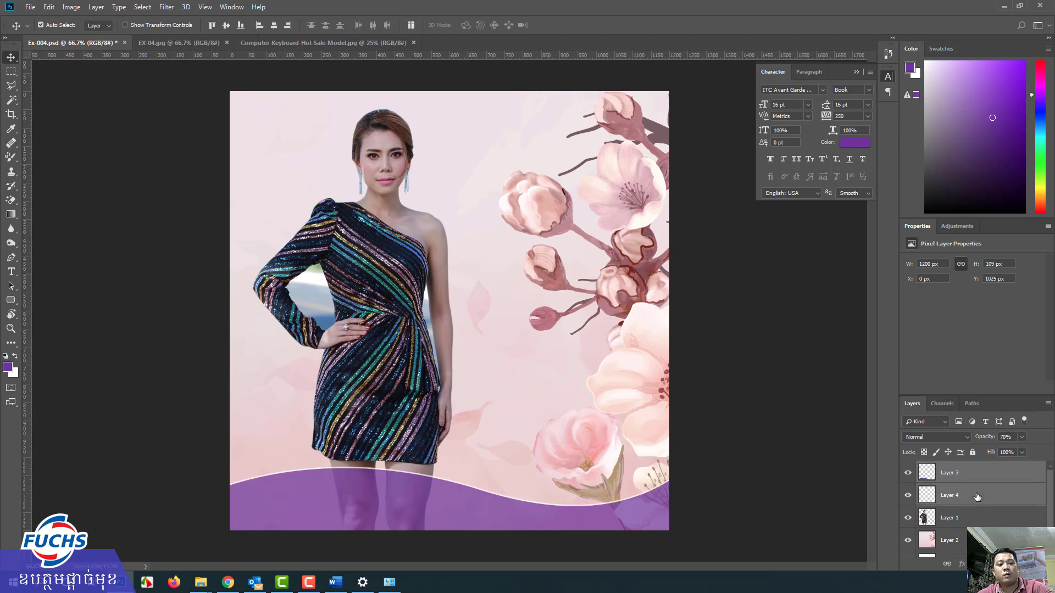
left_click(319, 43)
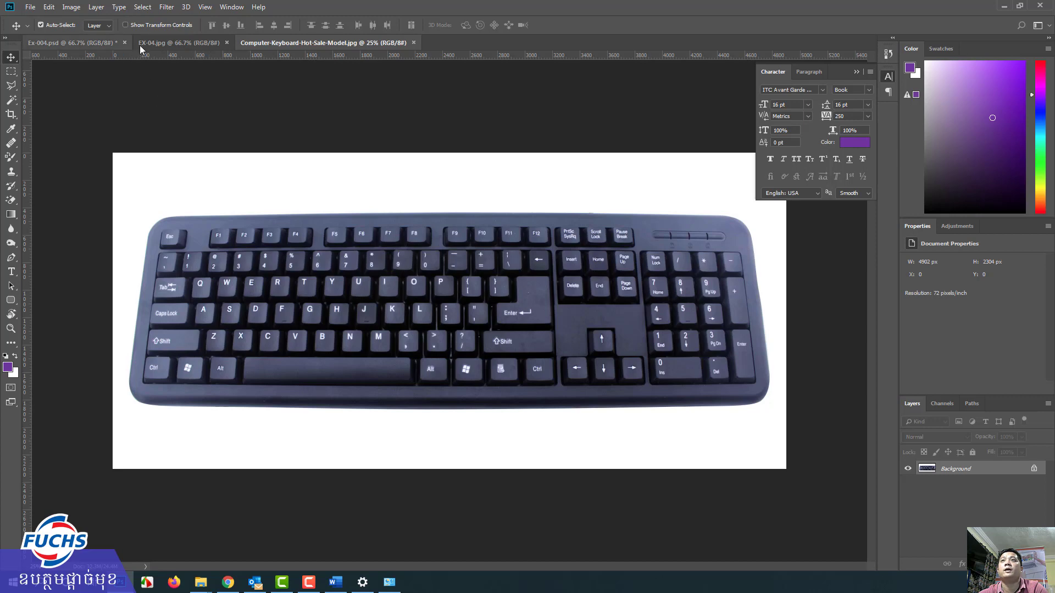
left_click(66, 43)
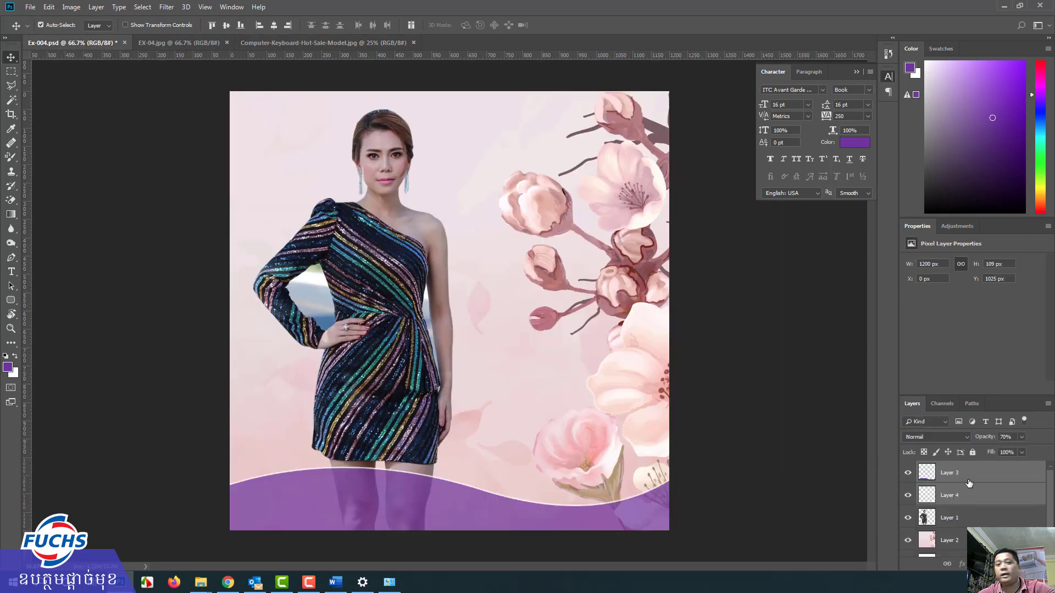
key("ctrl+e")
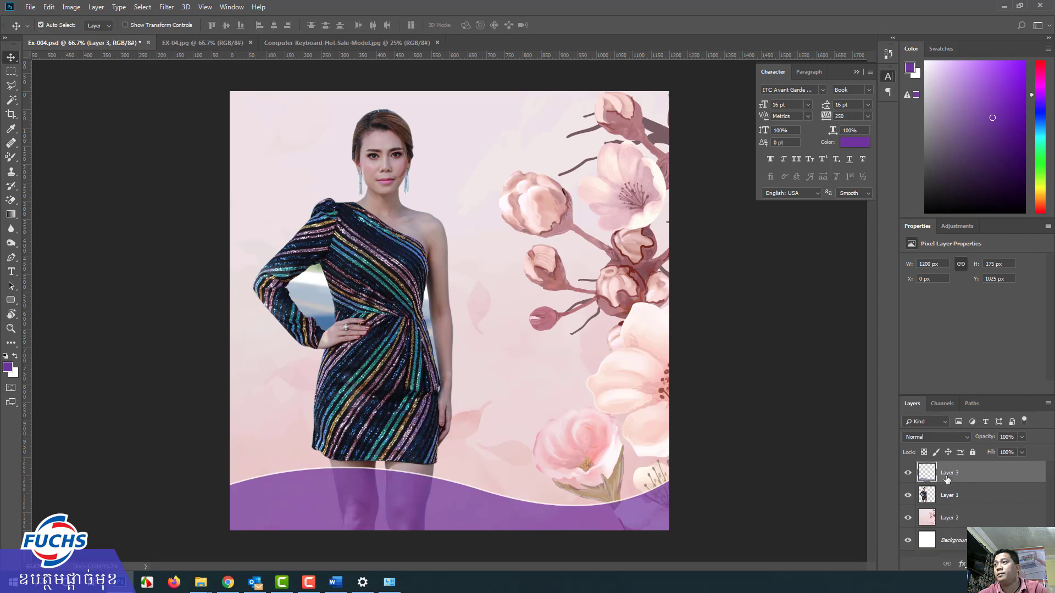
left_click(908, 473)
left_click(908, 473)
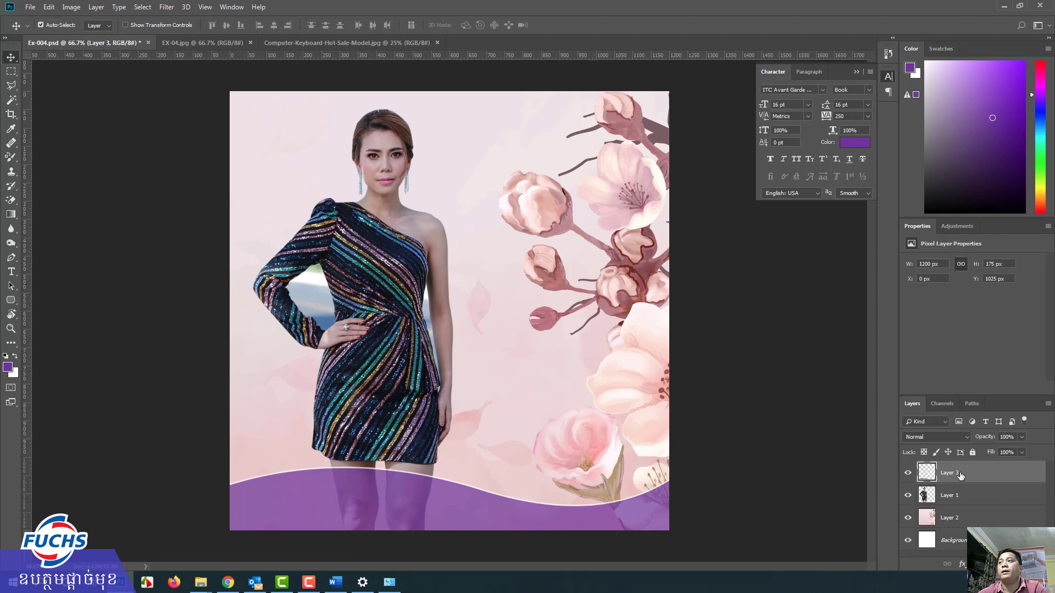
Duplicate the merged wave layer and move the copy up across the woman's waist, to a Y position of about 472 px.
key("ctrl")
left_click(932, 477, "ctrl")
left_click(324, 44)
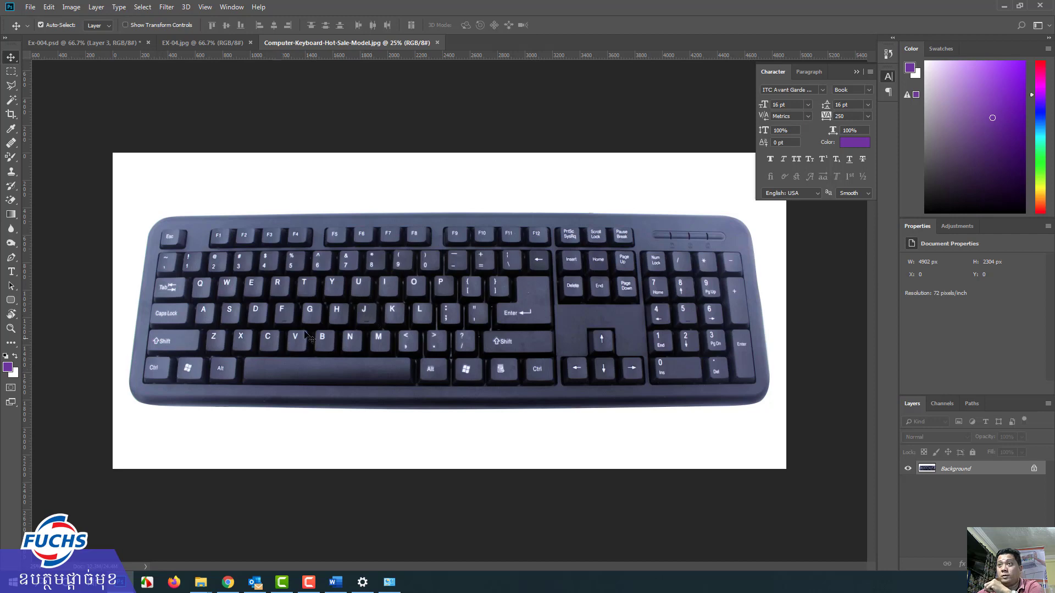
left_click(121, 43)
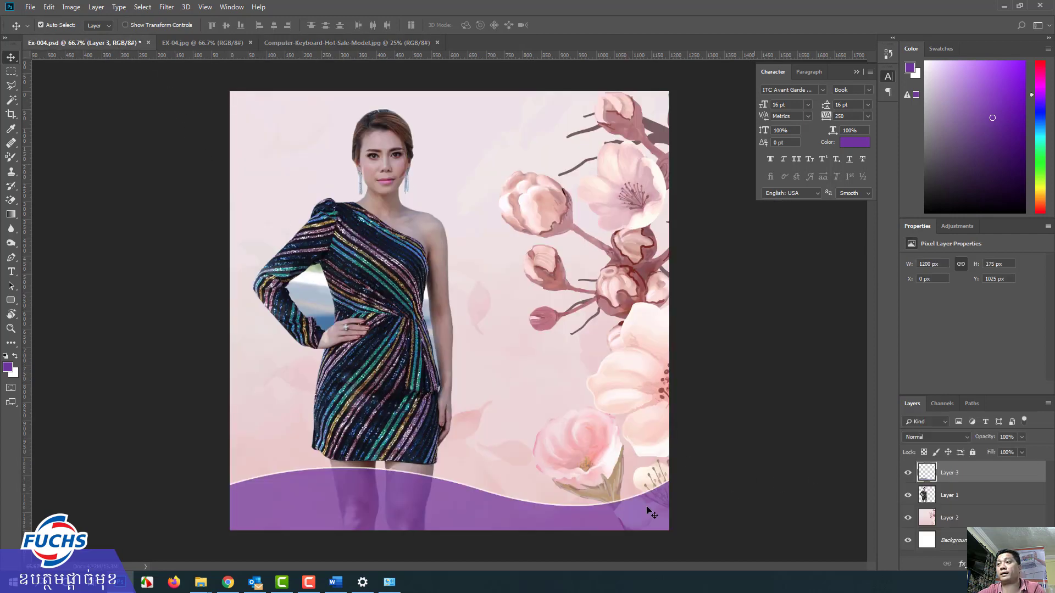
key("ctrl")
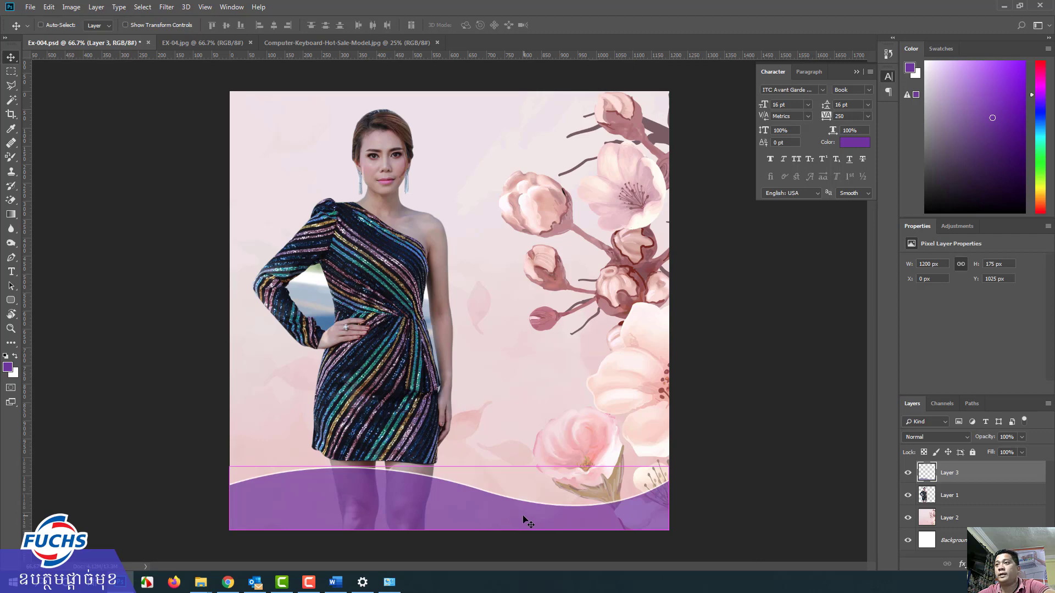
key("ctrl+j")
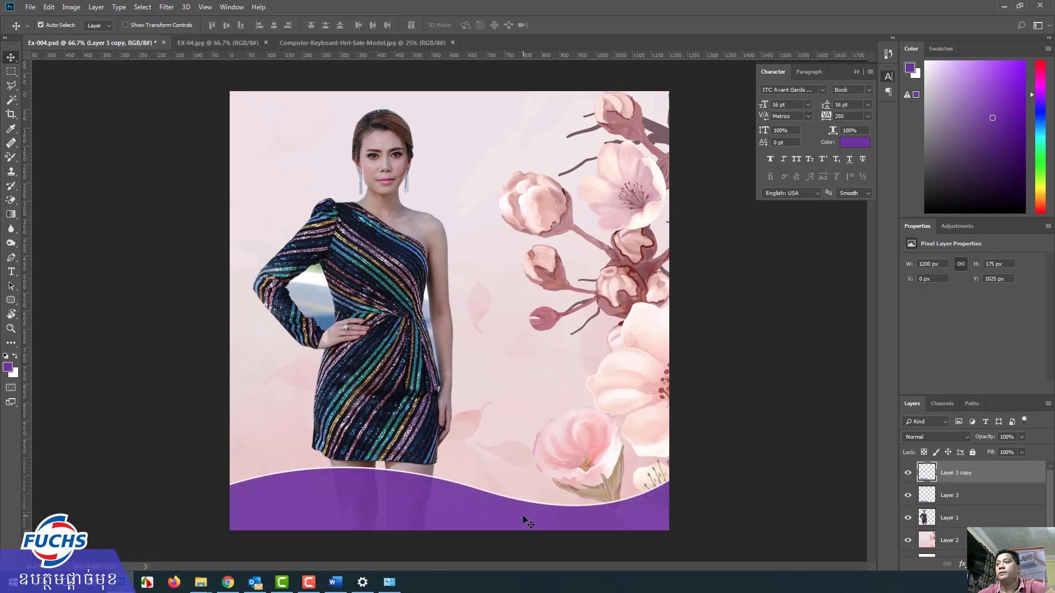
left_click(908, 474)
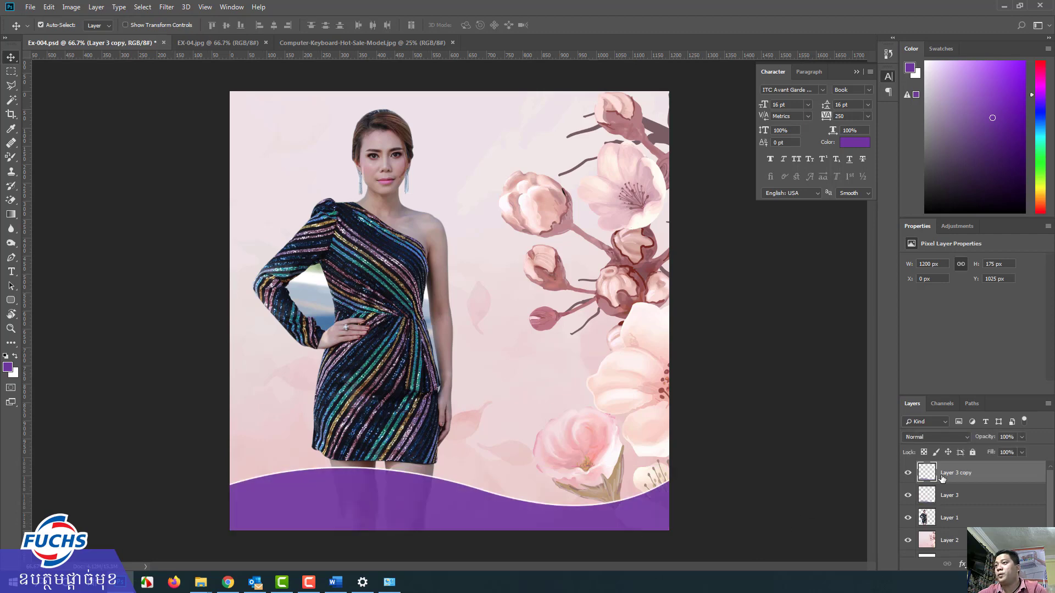
left_click_drag(422, 500, 430, 298)
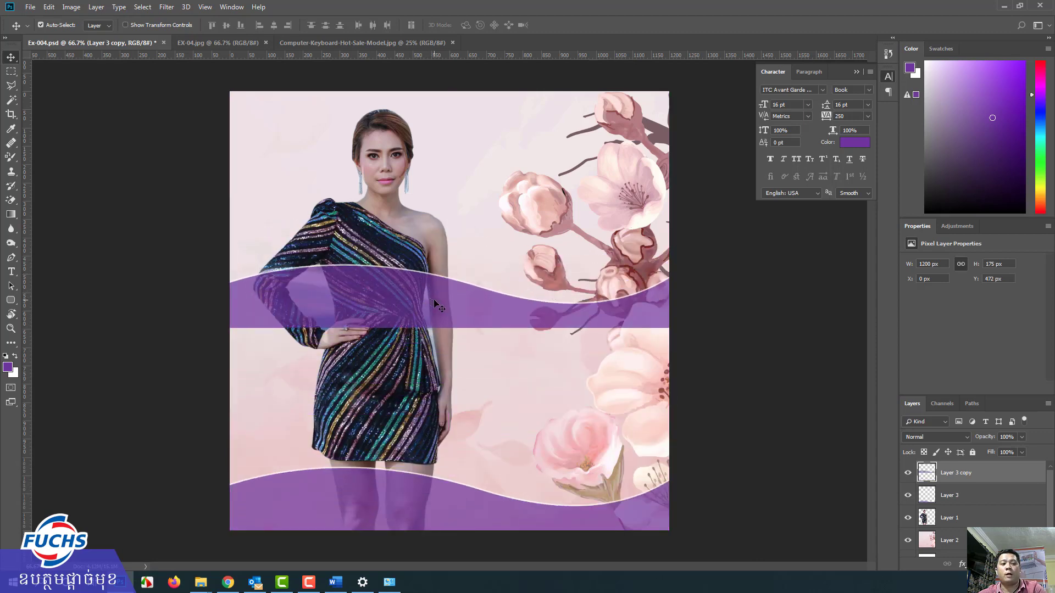
Try a vertical flip and a 180° rotation on the wave copy and discard both.
key("ctrl+t")
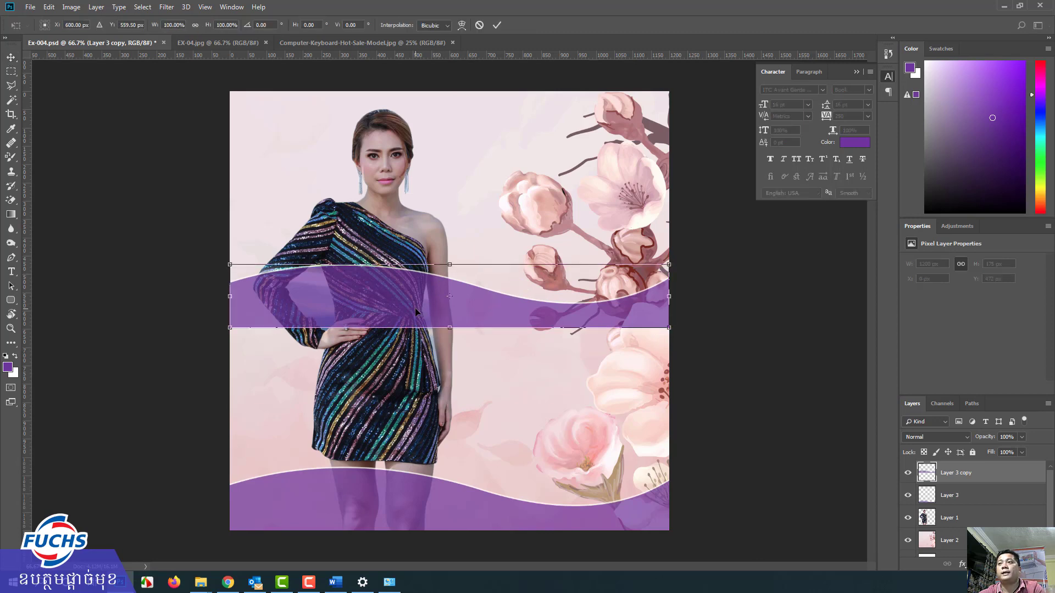
right_click(415, 309)
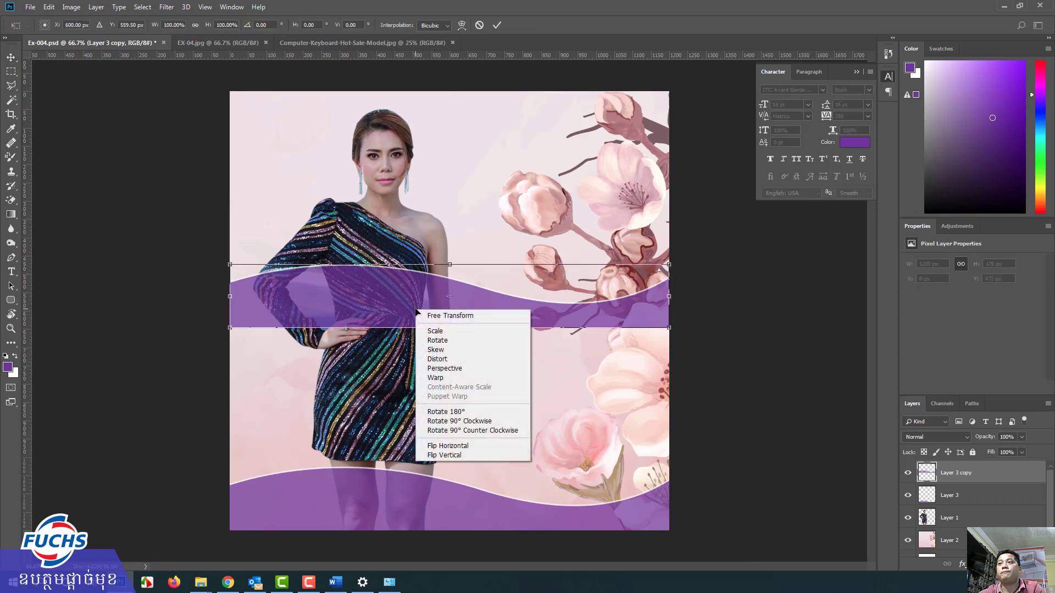
left_click(438, 456)
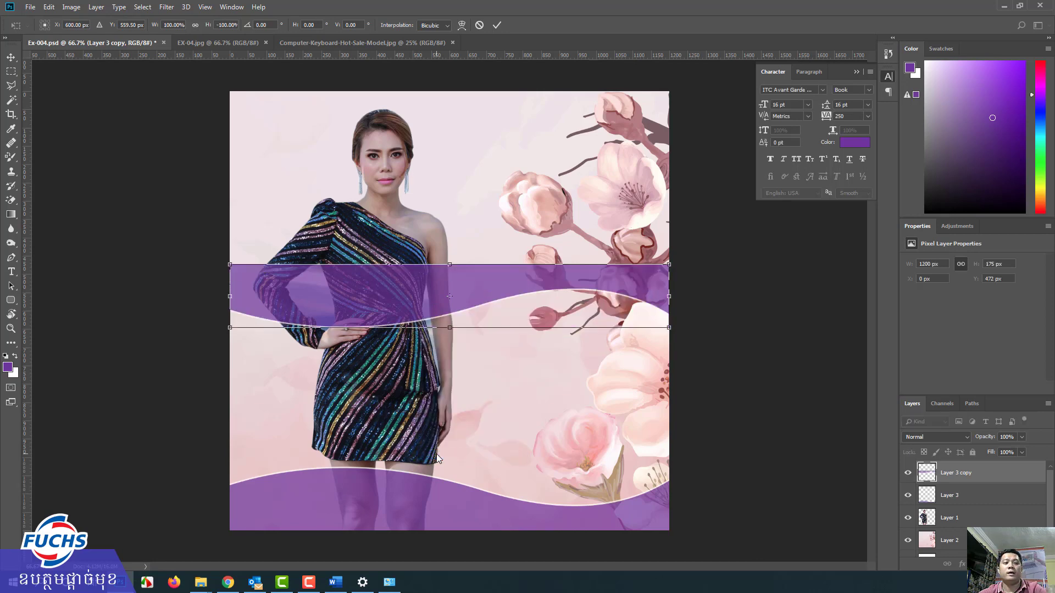
key("ctrl+z")
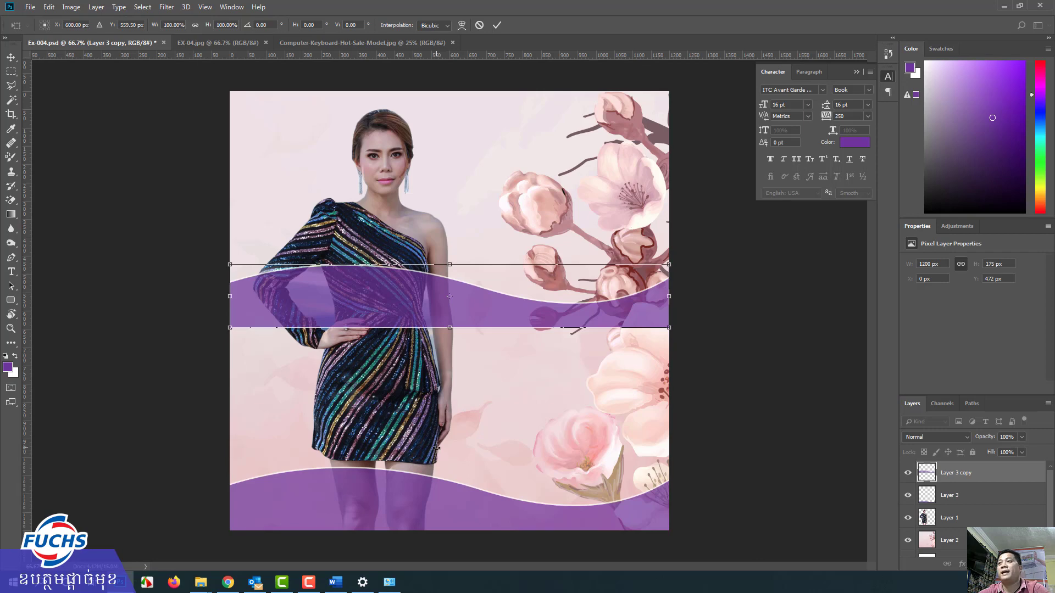
key("Return")
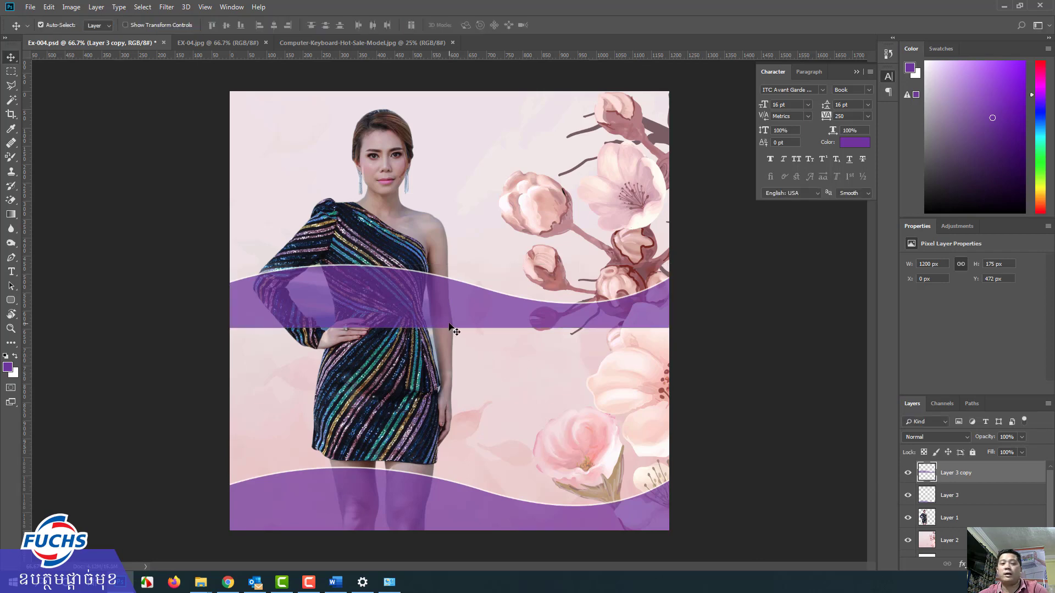
key("ctrl+t")
left_click_drag(443, 236, 455, 395)
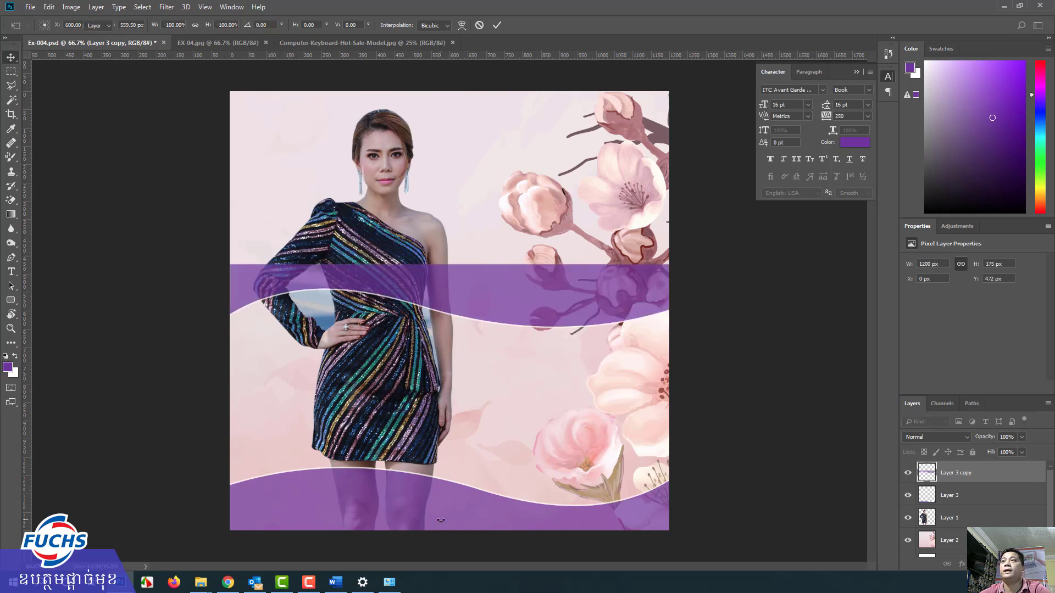
key("Return")
Flip the wave copy vertically and move it flush against the canvas's top edge at Y 0 px.
key("ctrl+t")
right_click(447, 318)
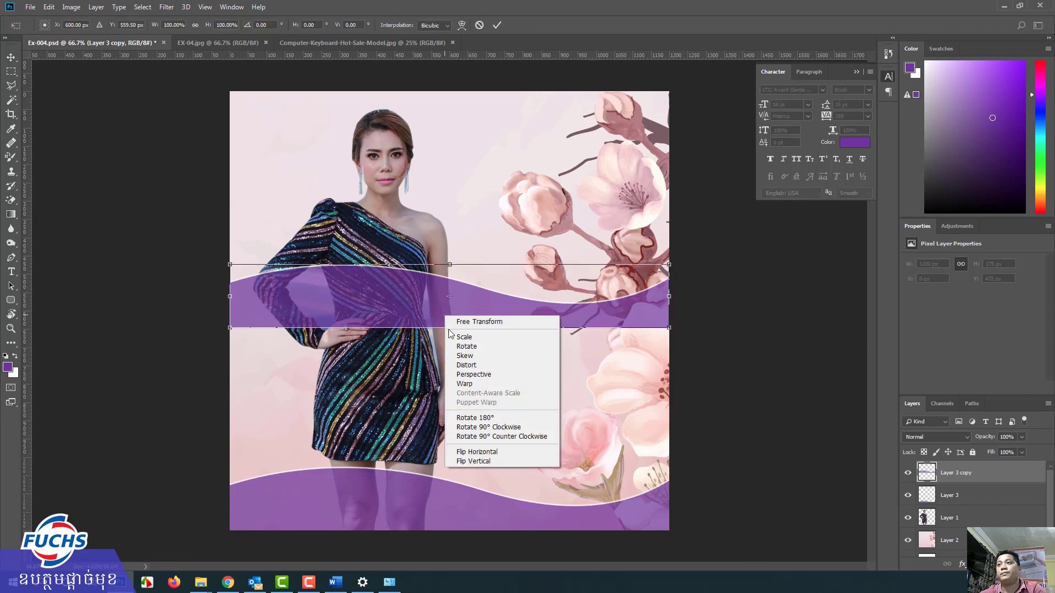
left_click(470, 462)
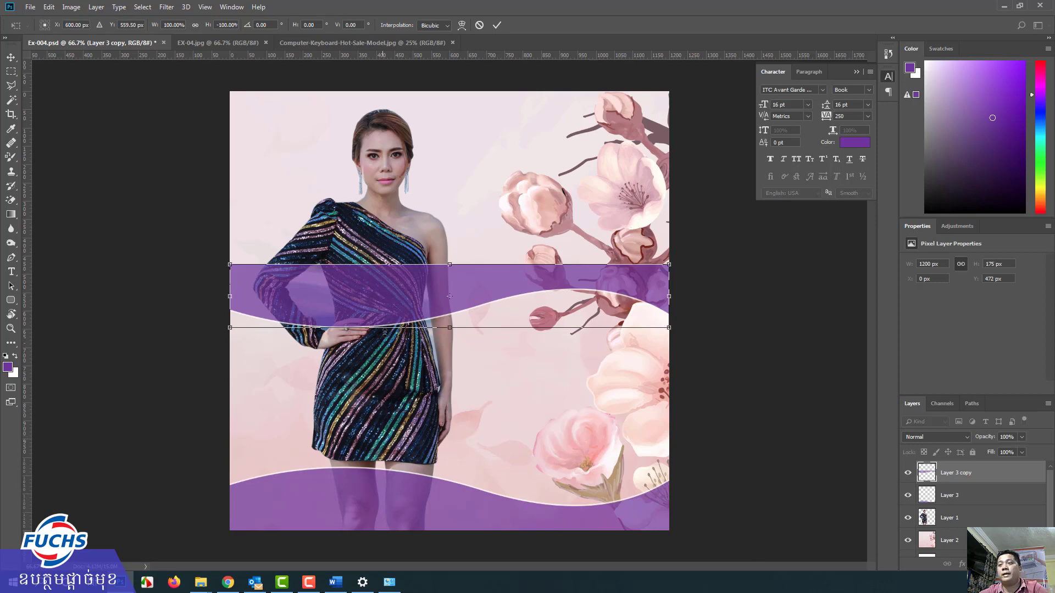
key("Return")
left_click_drag(380, 306, 377, 162)
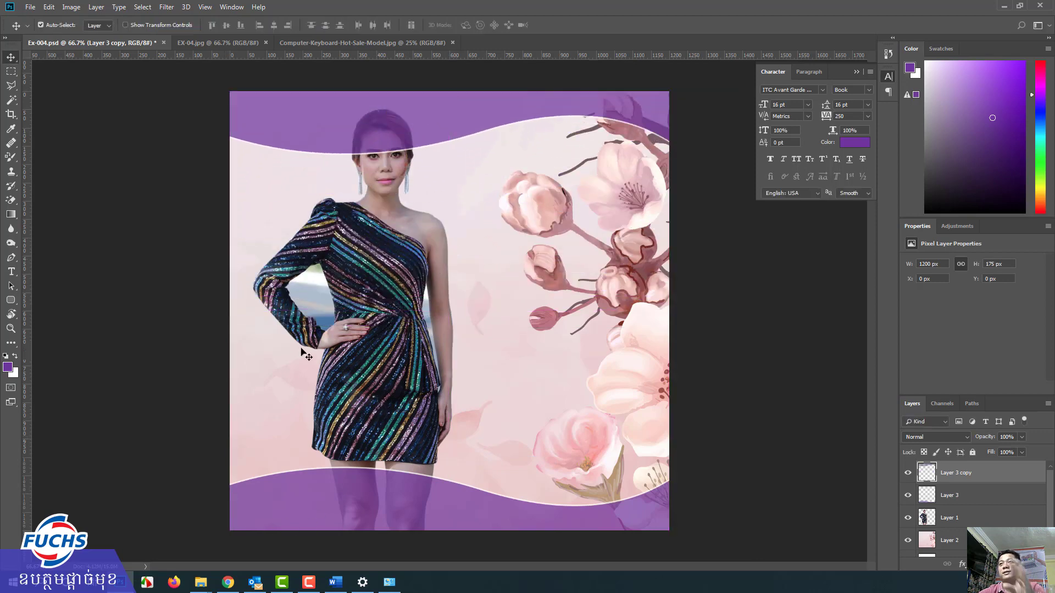
Flip the upper wave horizontally after the EX-04.jpg sample and compare the result with the sample.
left_click(220, 43)
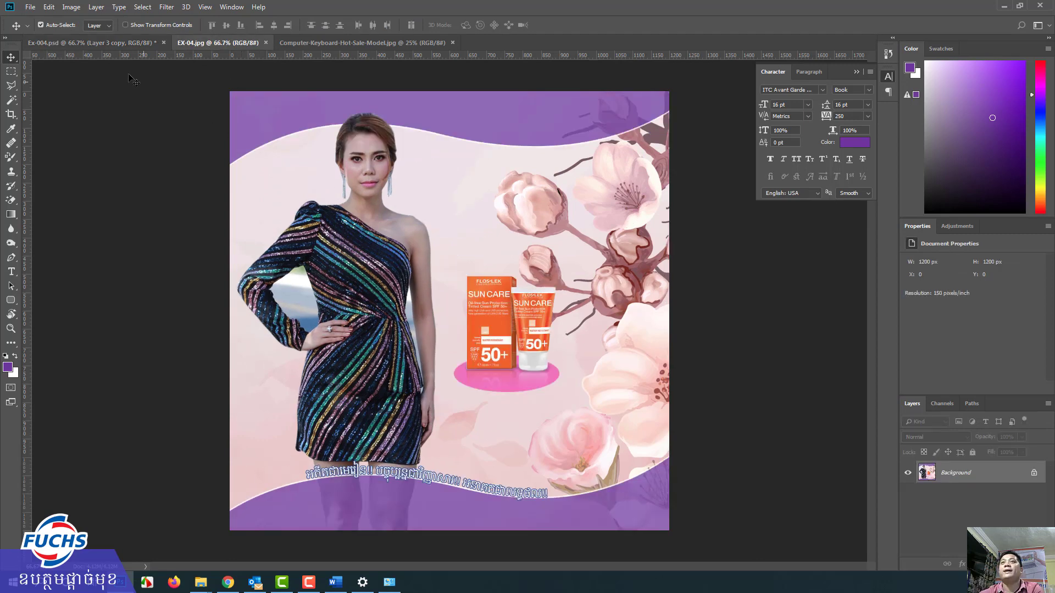
left_click(105, 43)
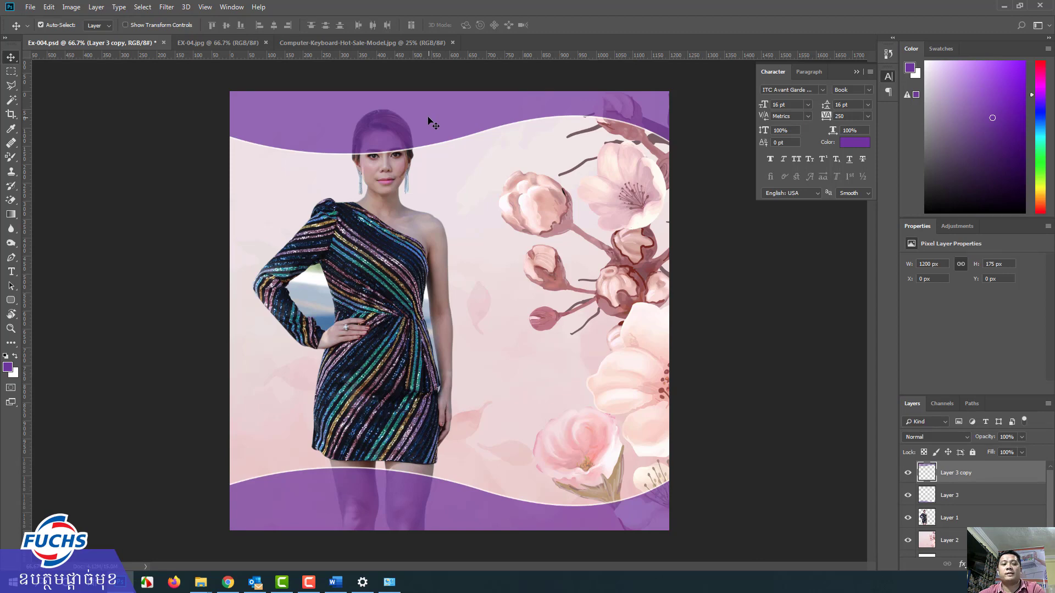
key("ctrl+t")
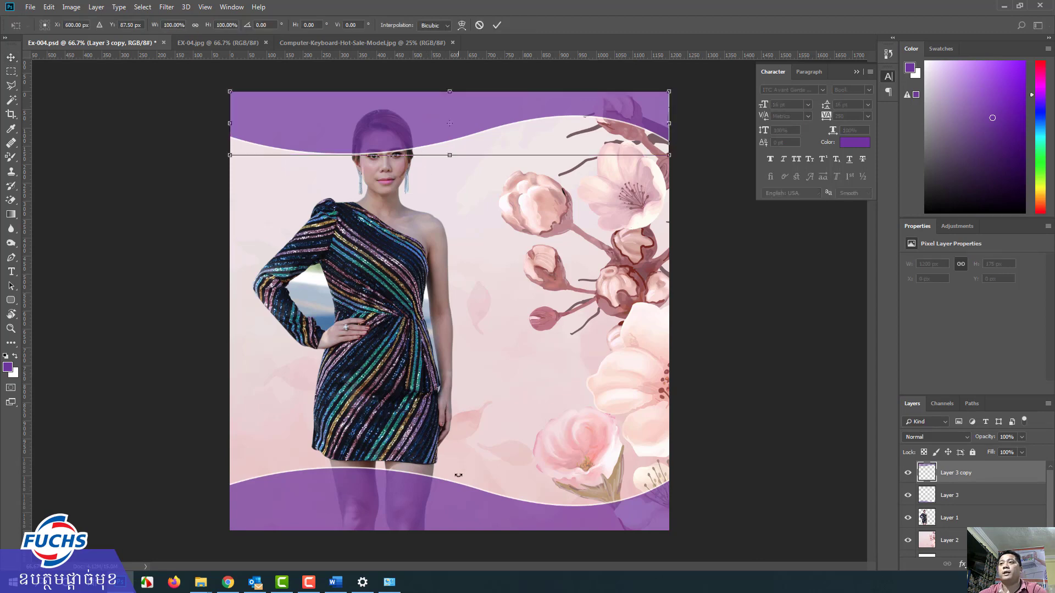
right_click(405, 136)
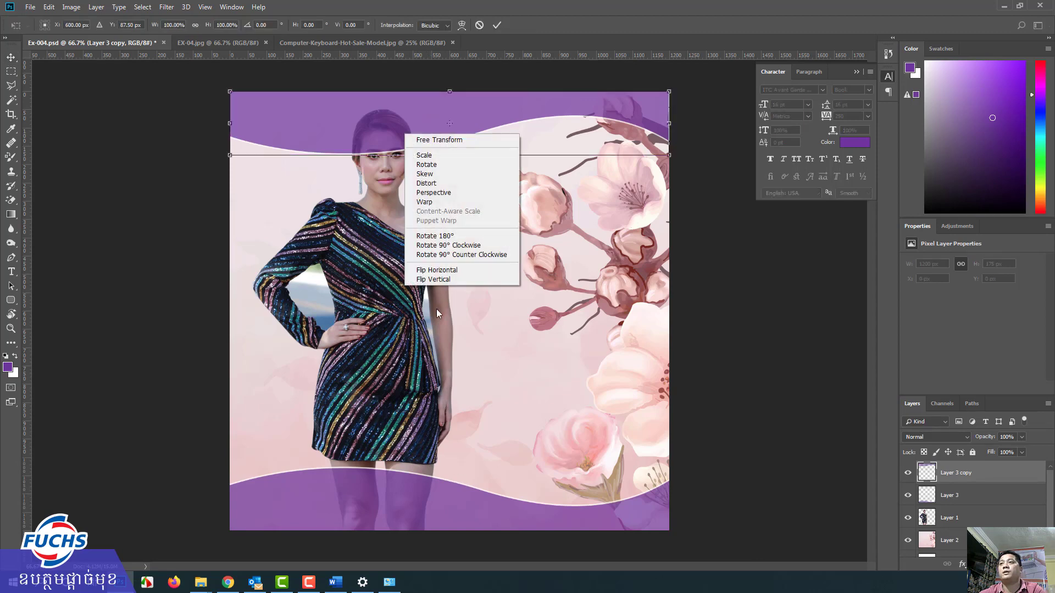
left_click(437, 270)
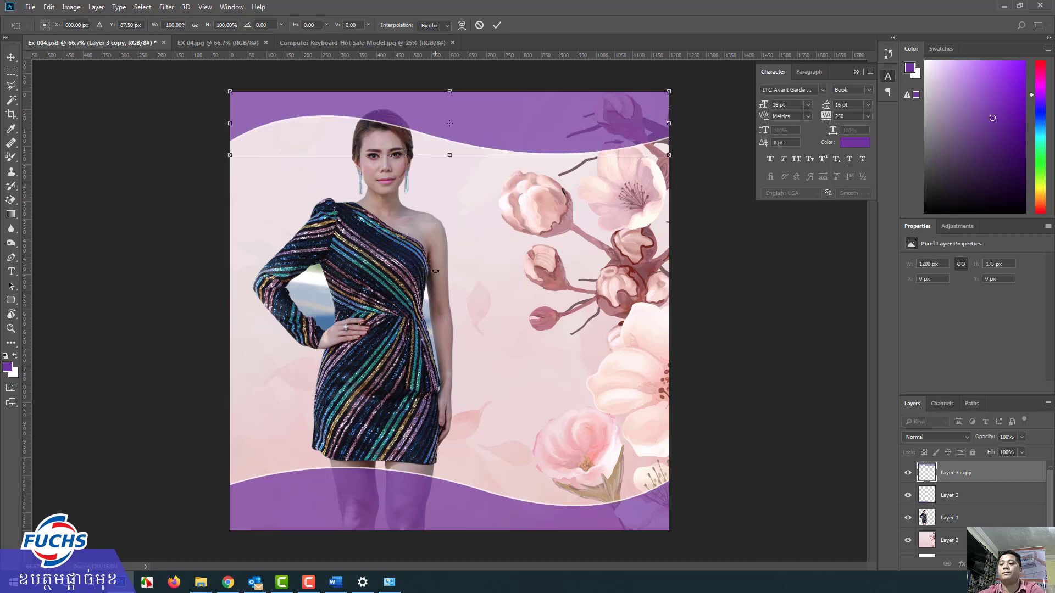
key("Return")
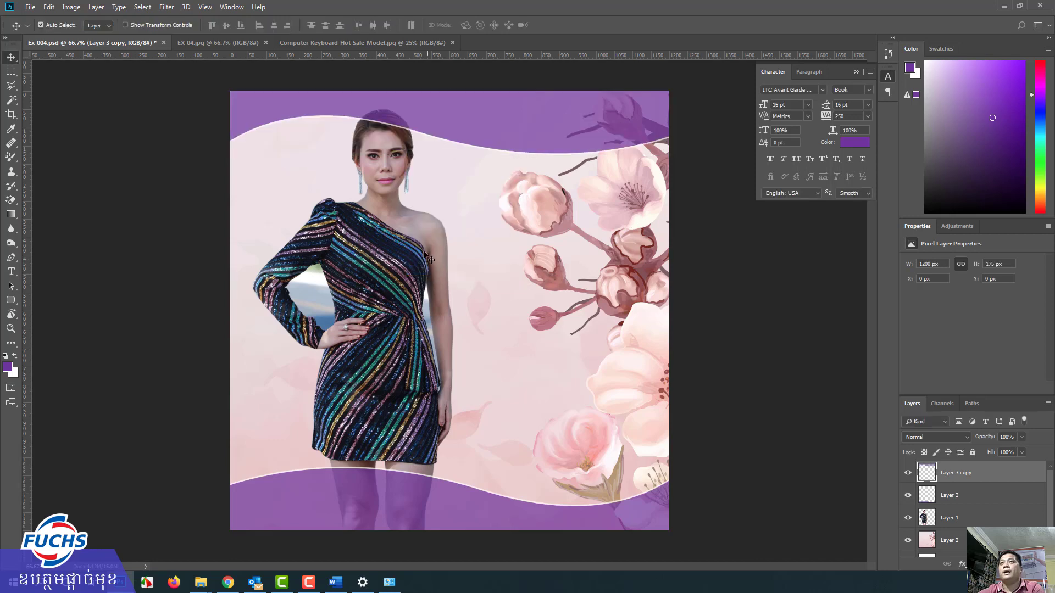
left_click(218, 43)
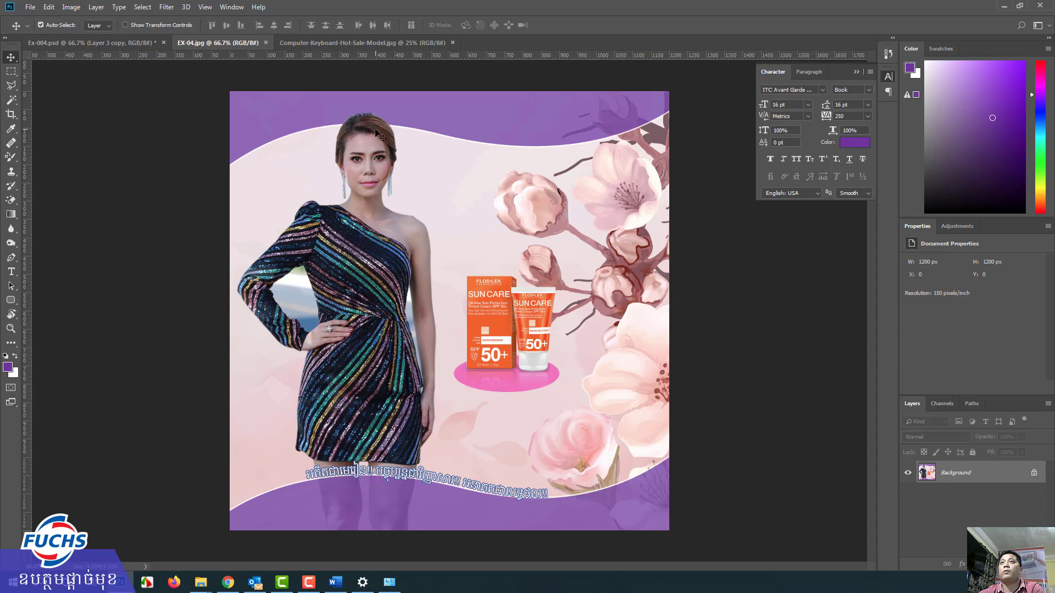
left_click(141, 44)
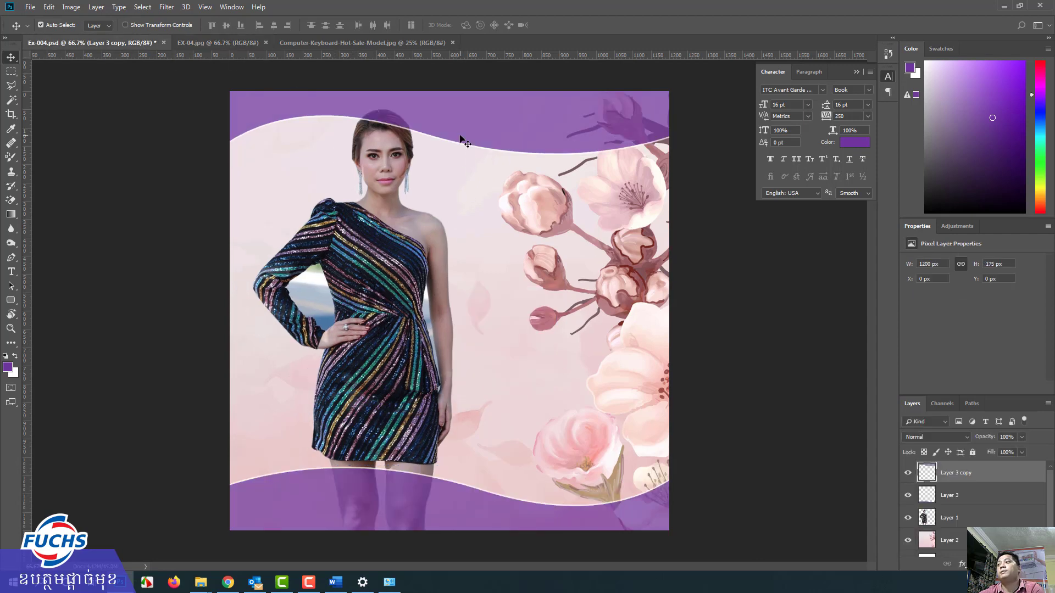
Place the upper wave's layer beneath the woman's layer and move her photo to about X 24 px, Y 47 px after the EX-04.jpg sample.
left_click_drag(949, 489, 966, 531)
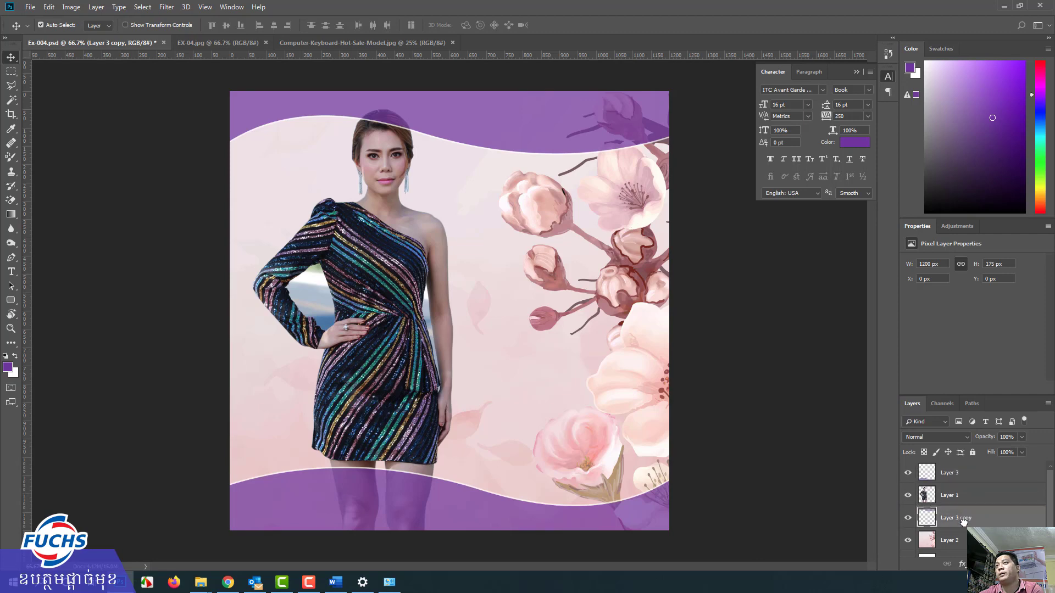
left_click(217, 43)
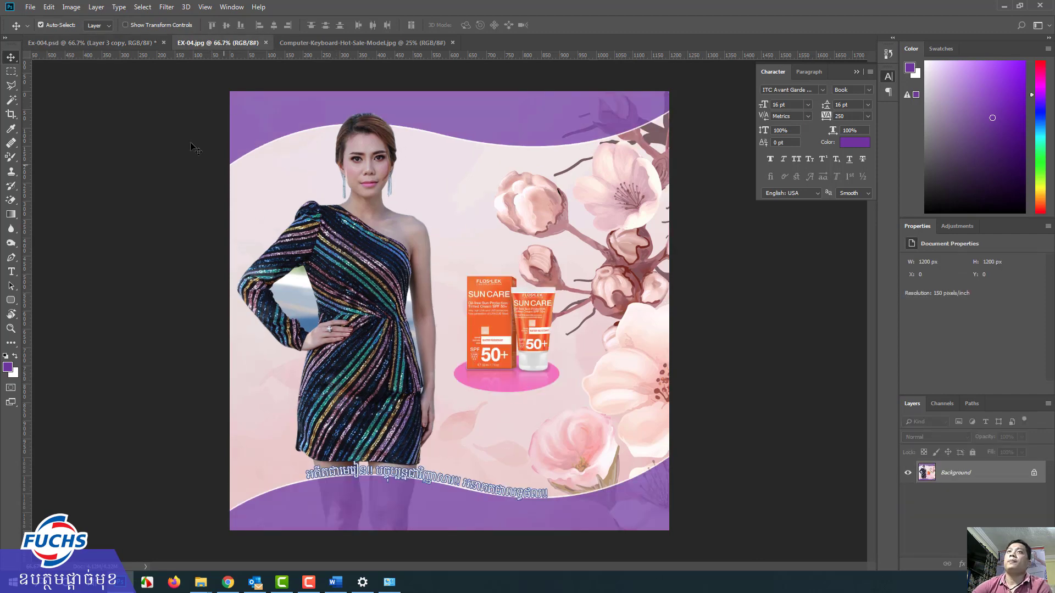
left_click(126, 42)
left_click_drag(393, 283, 381, 279)
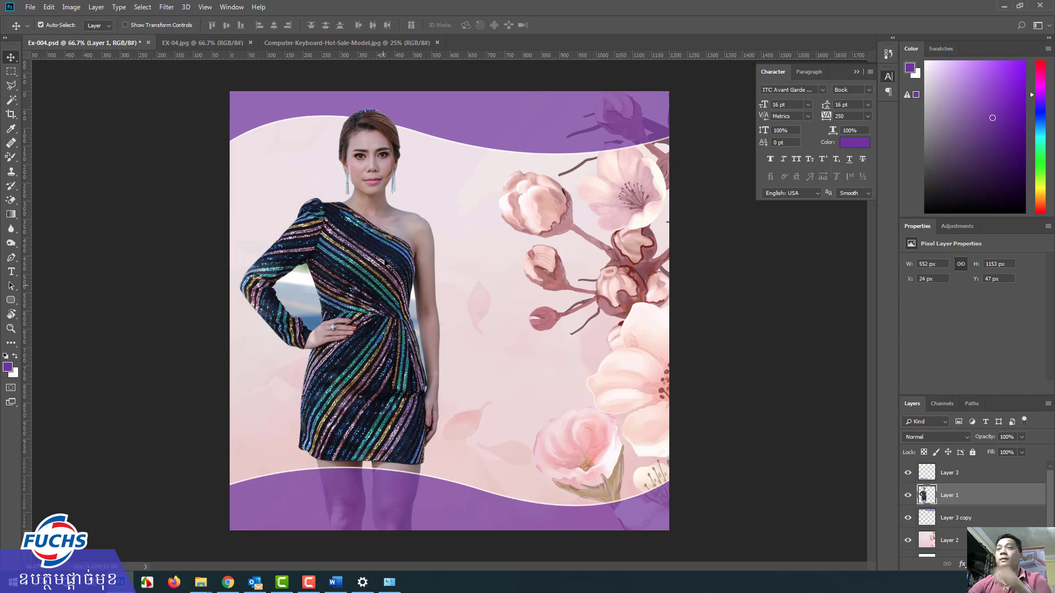
Check the product area in the EX-04.jpg sample and add a new empty layer above the lower wave's layer in Ex-004.psd.
left_click(221, 44)
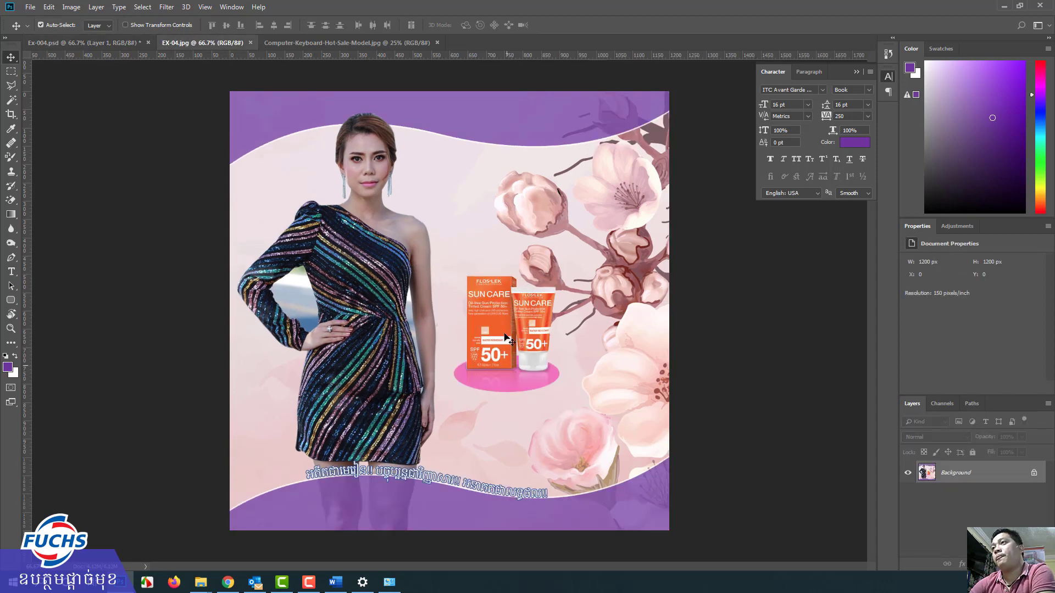
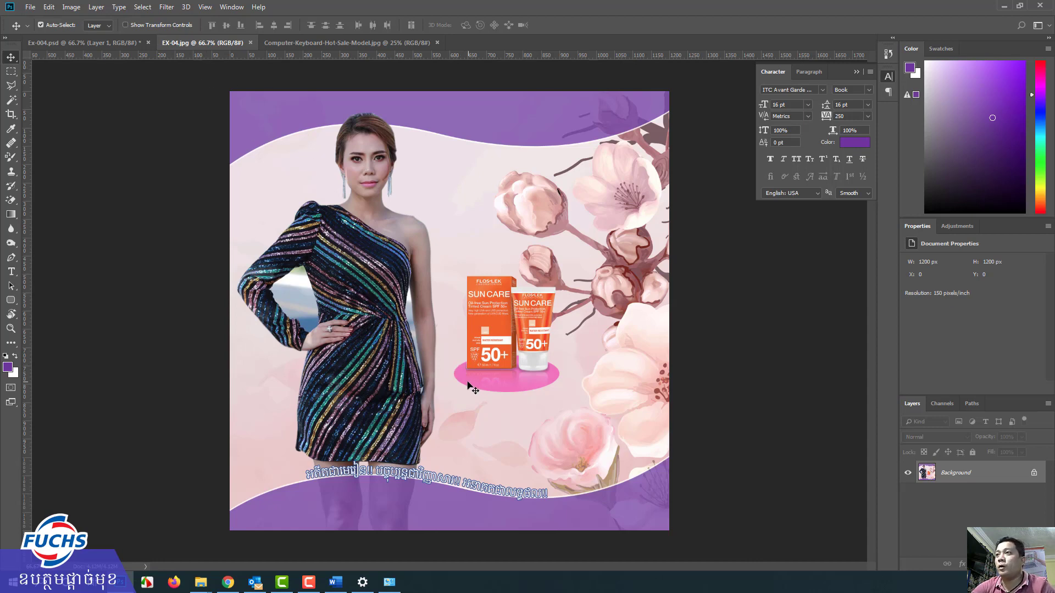
left_click(88, 42)
left_click(987, 476)
key("ctrl+shift+alt+n")
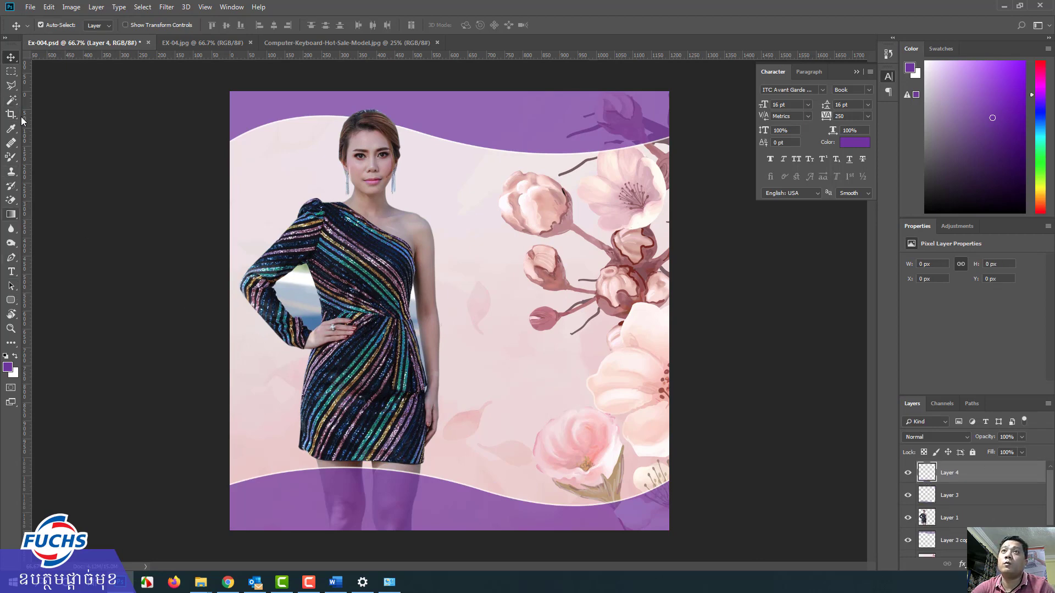
Draw a wide elliptical selection with a 10 px feather between the woman and the flowers.
left_click(11, 74)
left_click(70, 82)
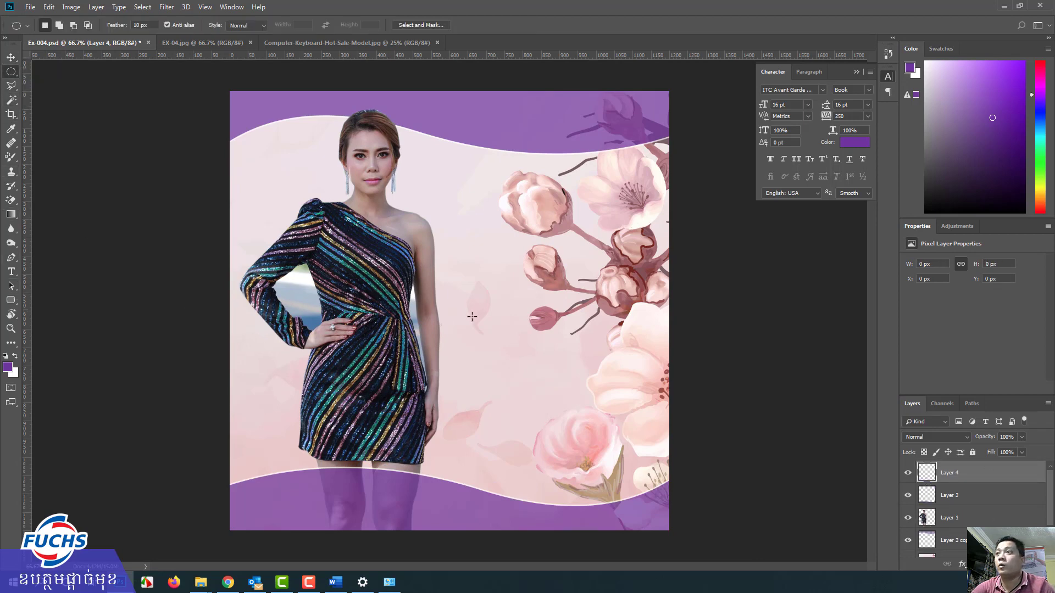
left_click_drag(467, 338, 591, 367)
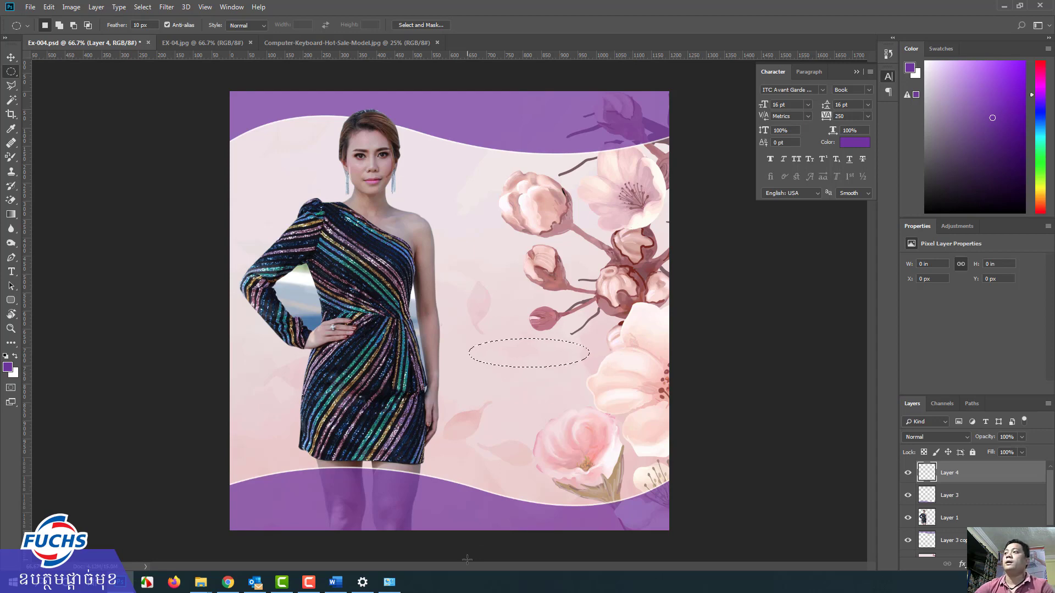
Set the foreground color to dark purple 3d2c4c.
left_click(12, 369)
left_click_drag(185, 240, 152, 291)
left_click(150, 288)
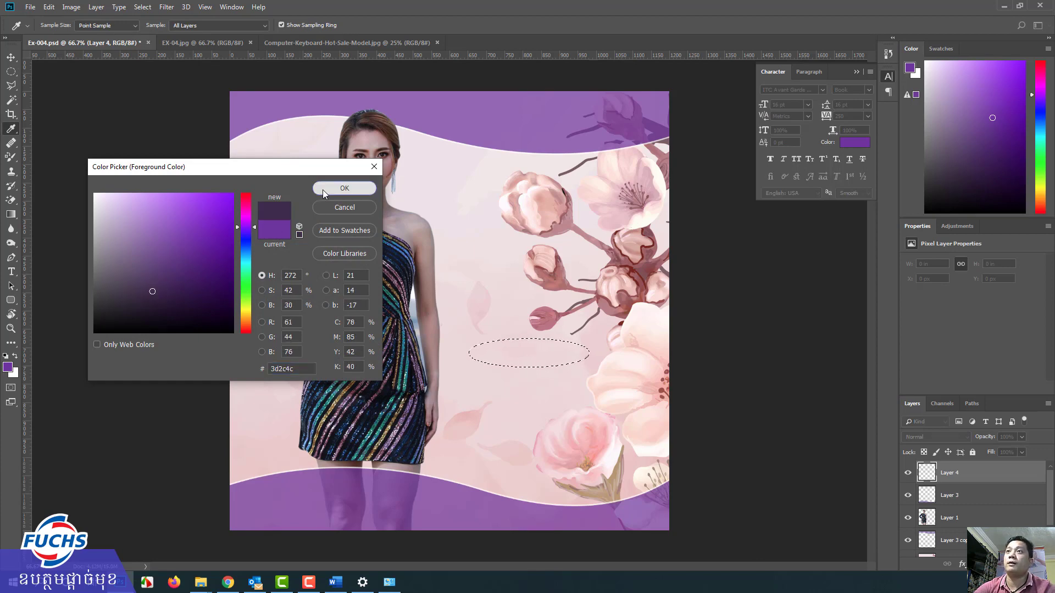
left_click(345, 189)
Try filling the feathered ellipse with the foreground color, then undo the fill and deselect.
key("alt+BackSpace")
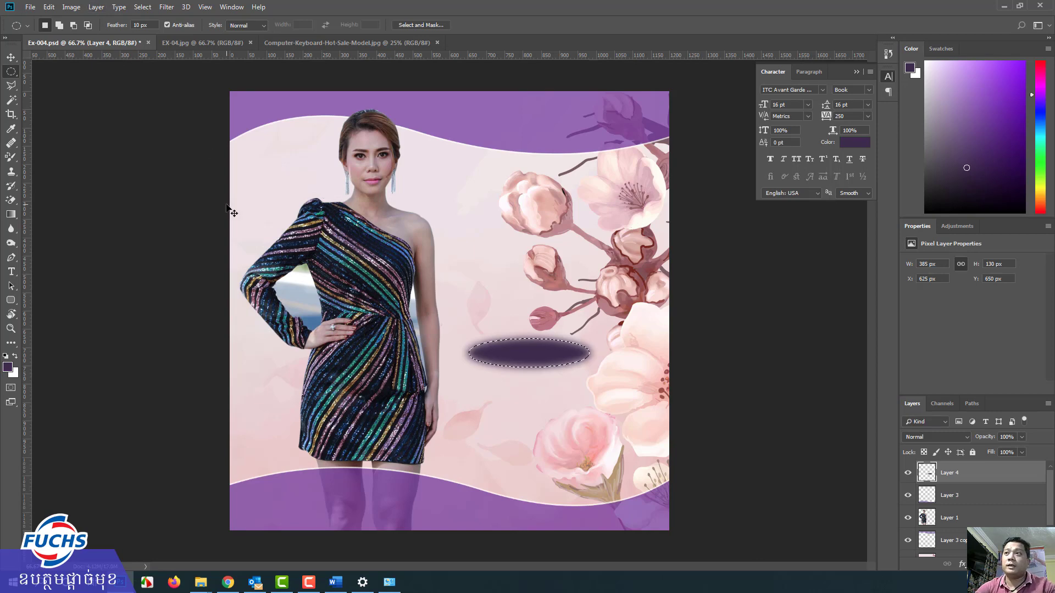
key("ctrl+z")
key("ctrl+d")
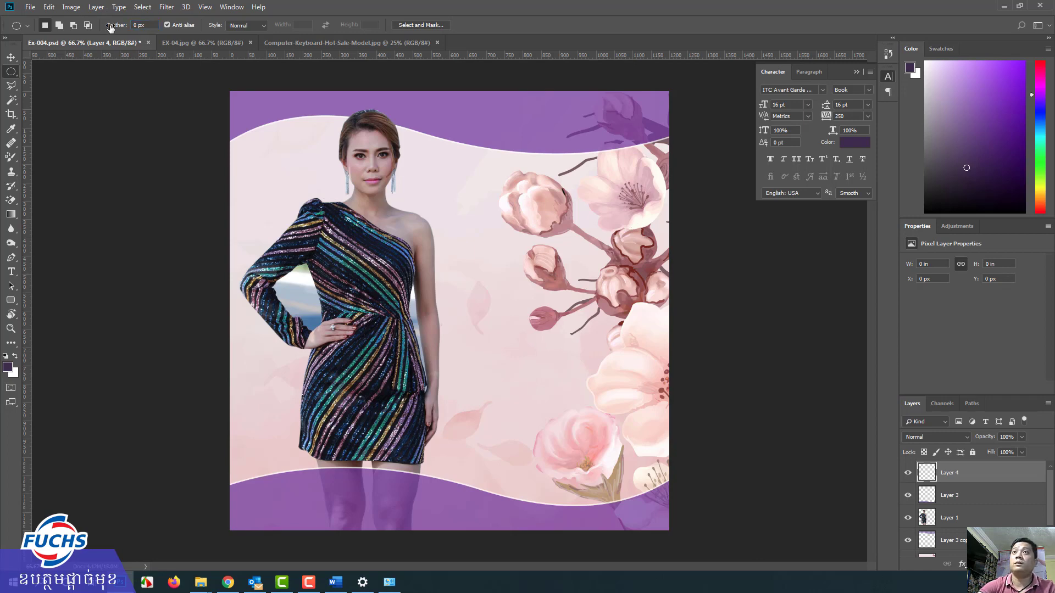
Select an ellipse of about 255 × 78 px with 0 px feather beside the woman's hip and fill it with the foreground color.
left_click_drag(462, 316, 516, 360)
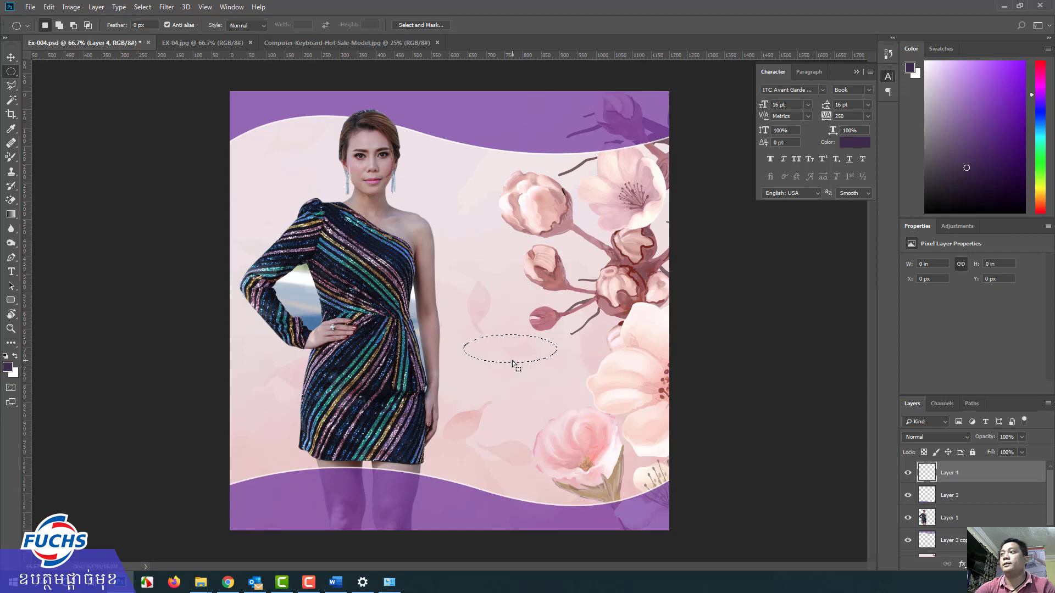
left_click(907, 473)
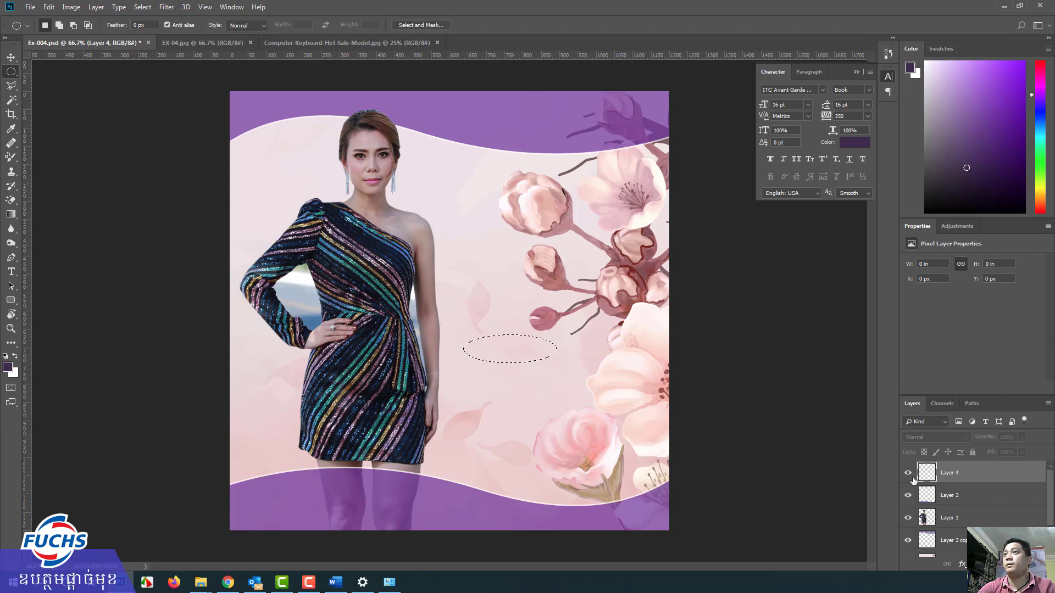
key("alt+BackSpace")
key("ctrl+d")
Move the dark ellipse to about X 620 px, Y 683 px and set its layer opacity to 70%.
key("v")
left_click_drag(516, 343, 515, 356)
key("7")
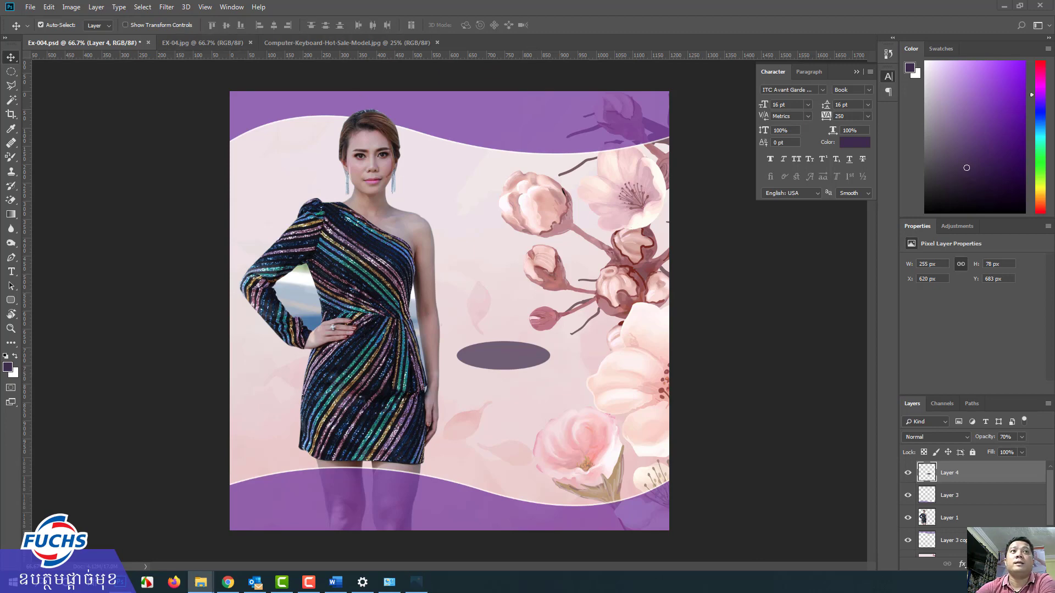
Try tracing the box and tube in Products-01.jpg with the Pen tool, then discard the path and close the image without saving.
left_click_drag(377, 22, 479, 40)
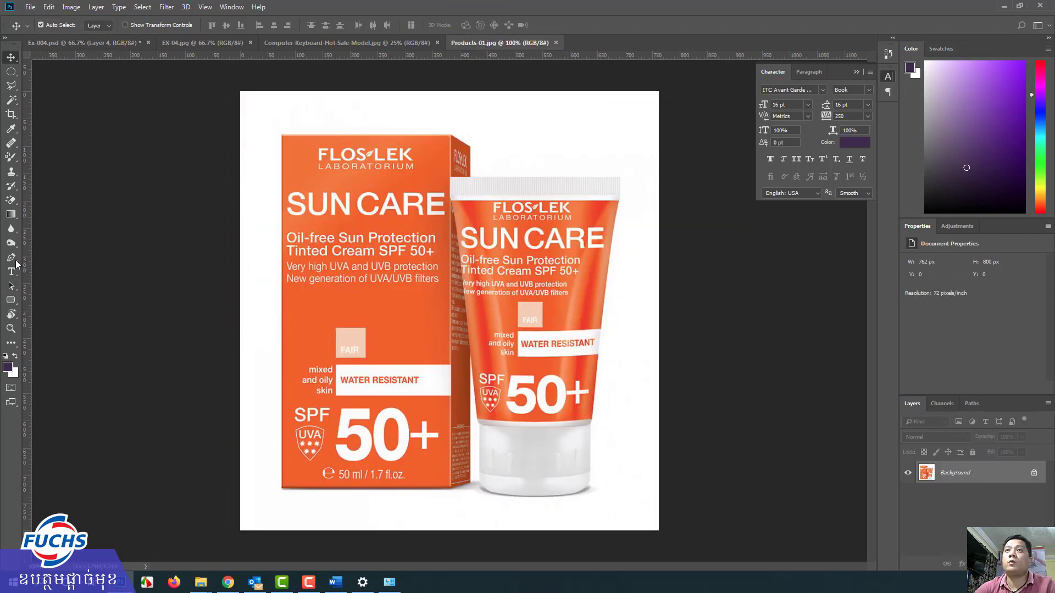
left_click(11, 257)
left_click(282, 135)
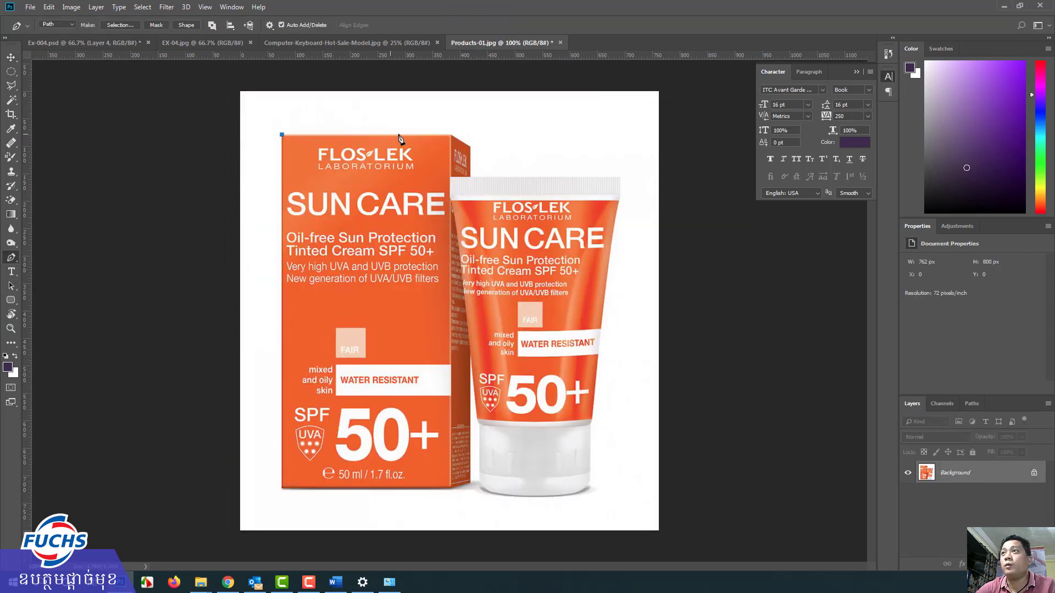
left_click(450, 134)
left_click(469, 146)
left_click(470, 176)
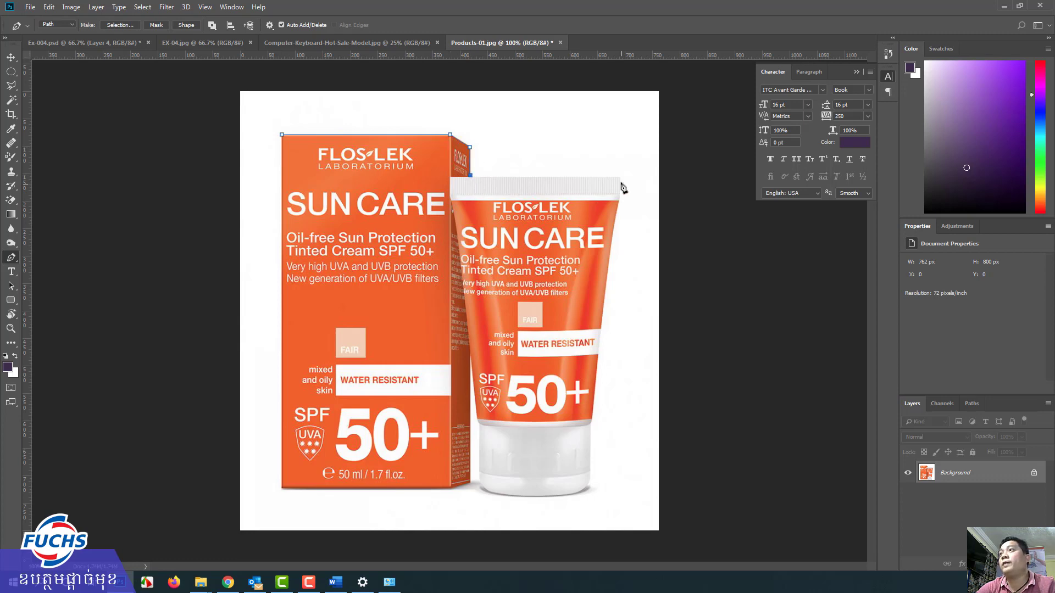
left_click(620, 178)
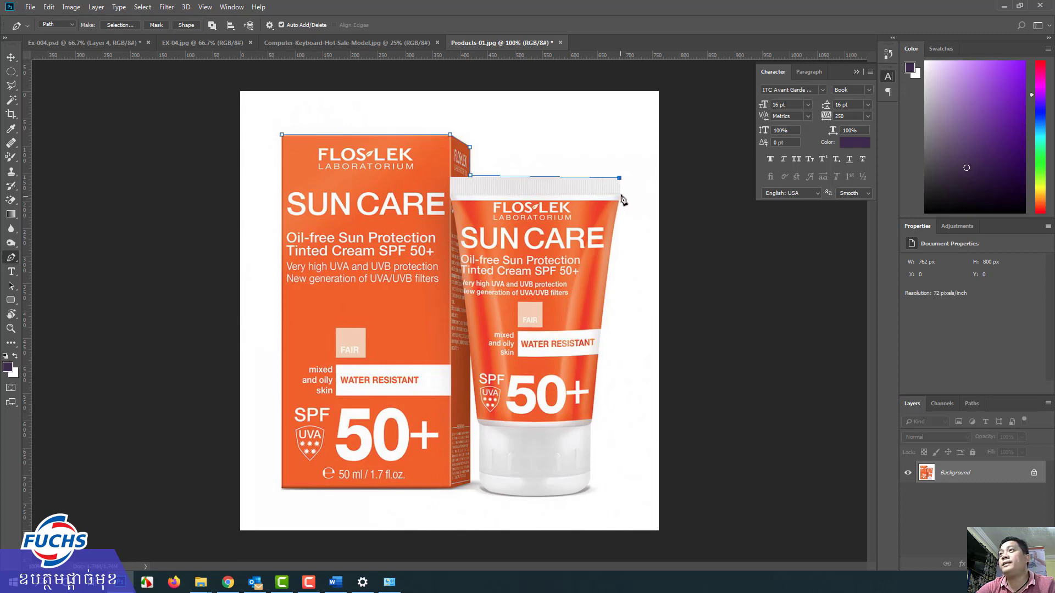
left_click(620, 193)
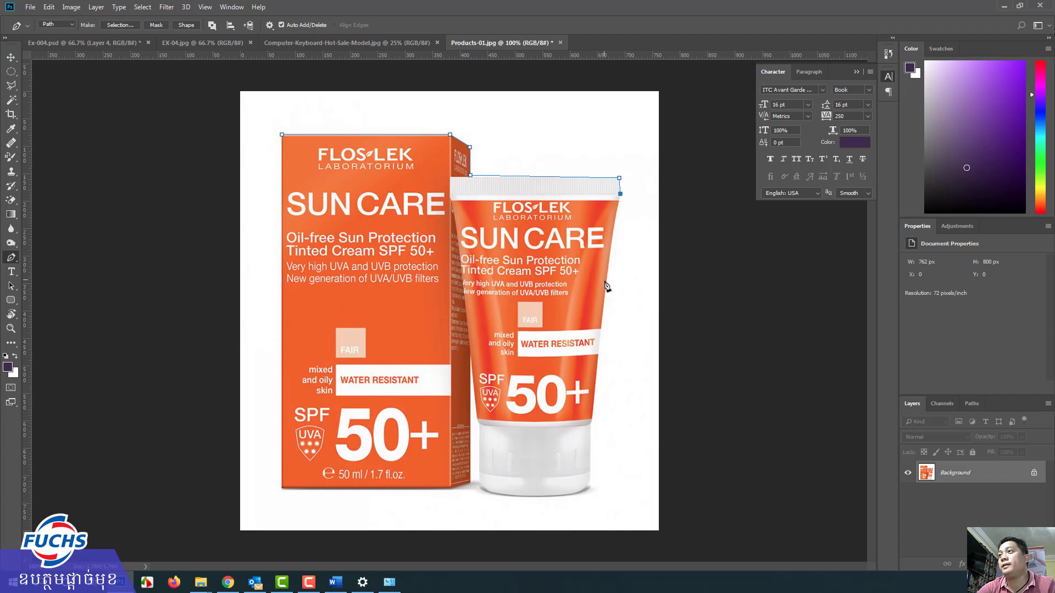
left_click_drag(605, 287, 598, 341)
key("Escape")
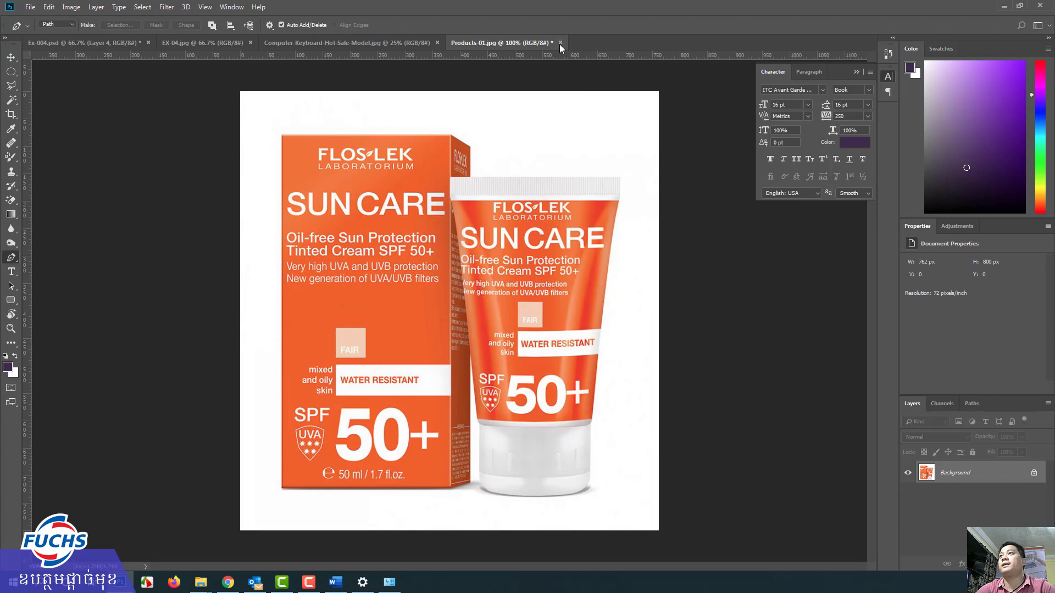
left_click(561, 43)
left_click(522, 216)
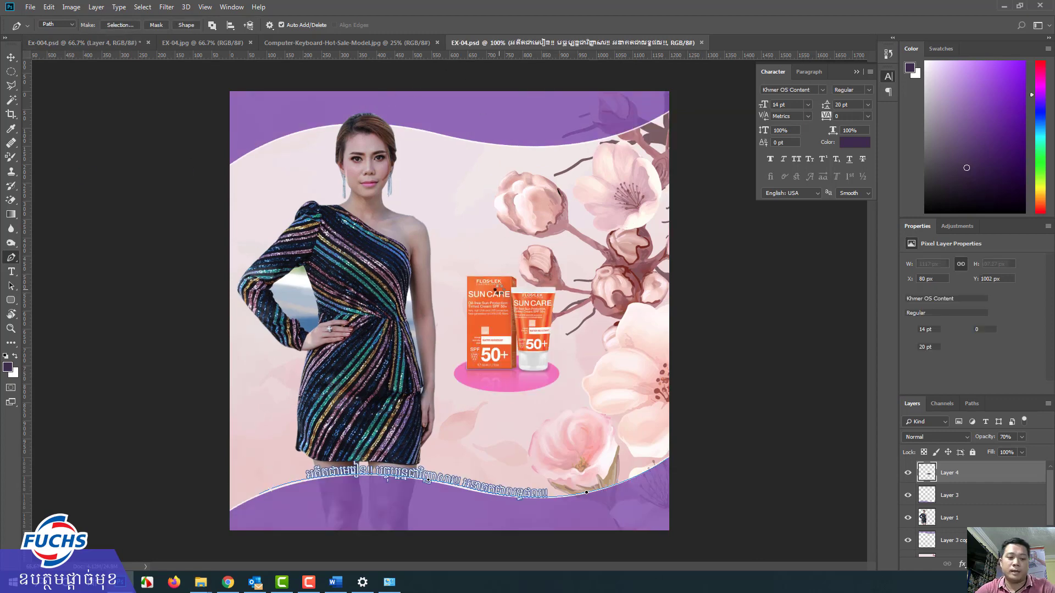
Copy the sun-care box and tube from EX-04.psd onto the ellipse in Ex-004.psd at about X 625 px, Y 472 px, and close EX-04.psd.
key("v")
left_click_drag(493, 324, 469, 291)
left_click_drag(485, 292, 499, 311)
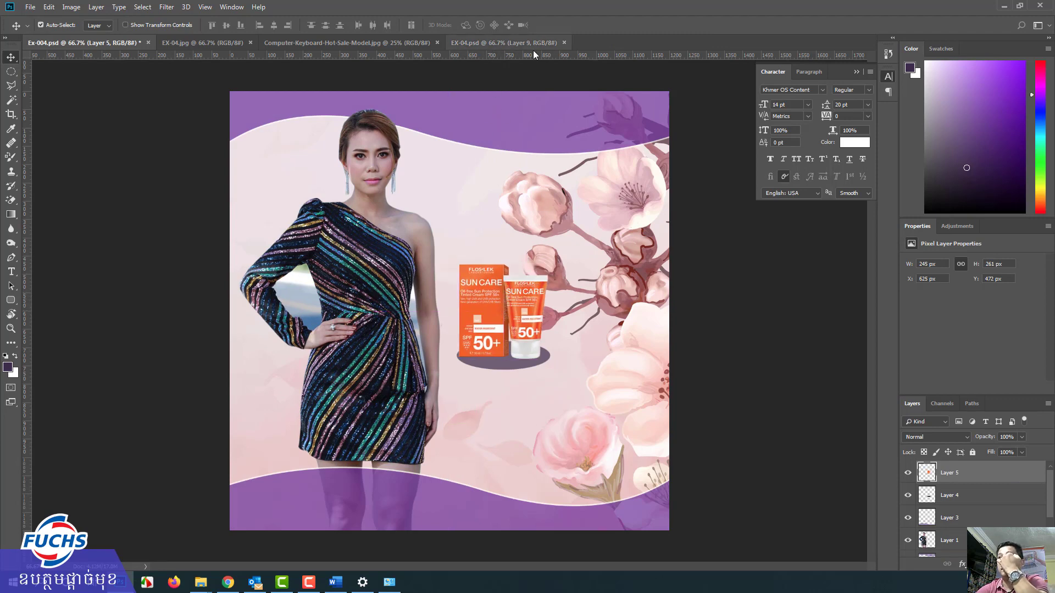
left_click(564, 43)
Check the EX-04.jpg sample and adjust the box and tube on the ellipse to X 635 px, Y 468 px.
left_click(417, 46)
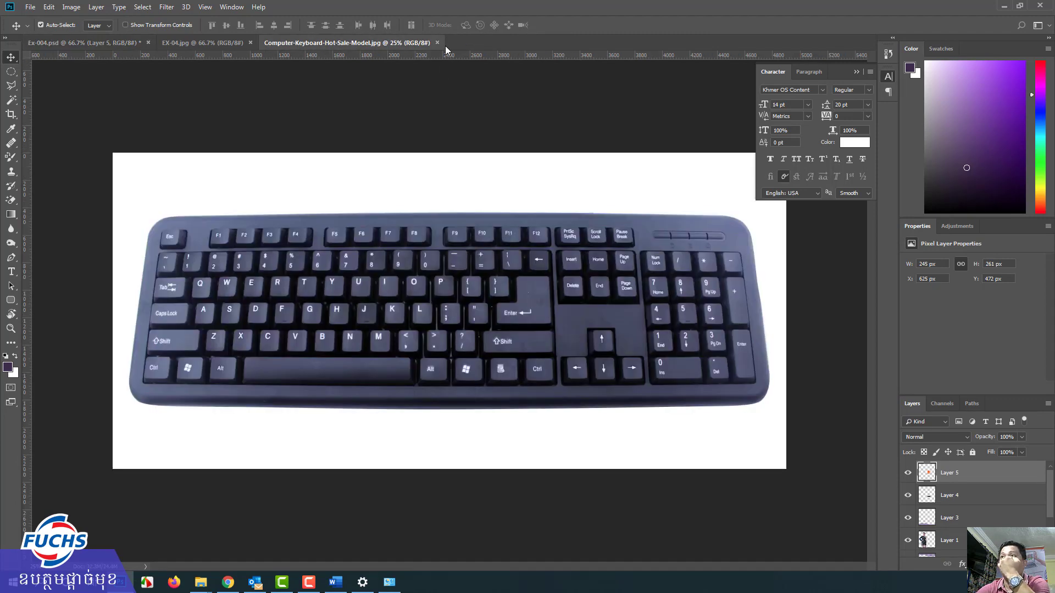
left_click(242, 43)
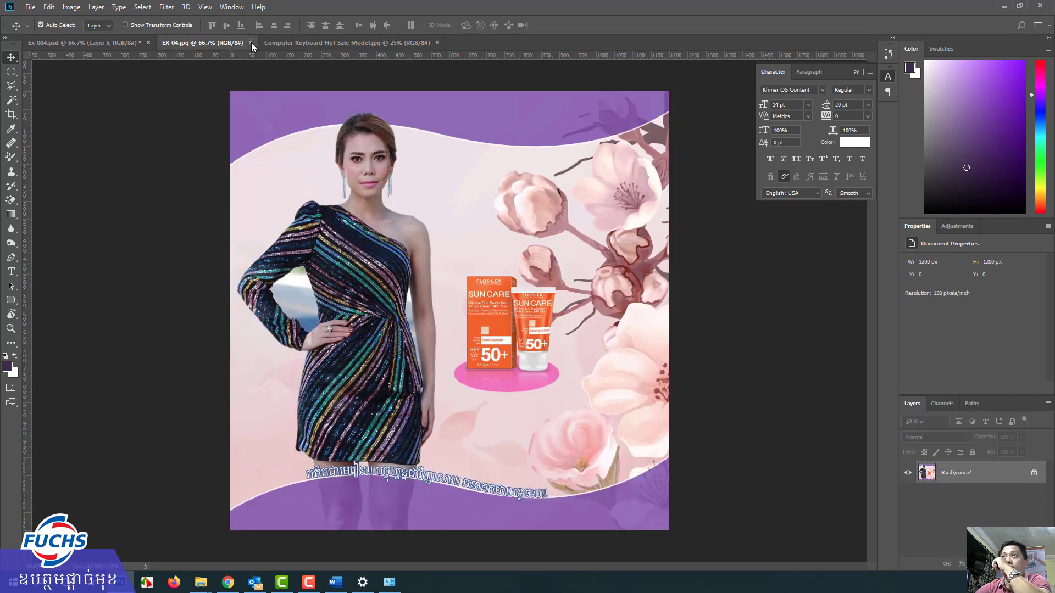
left_click(95, 42)
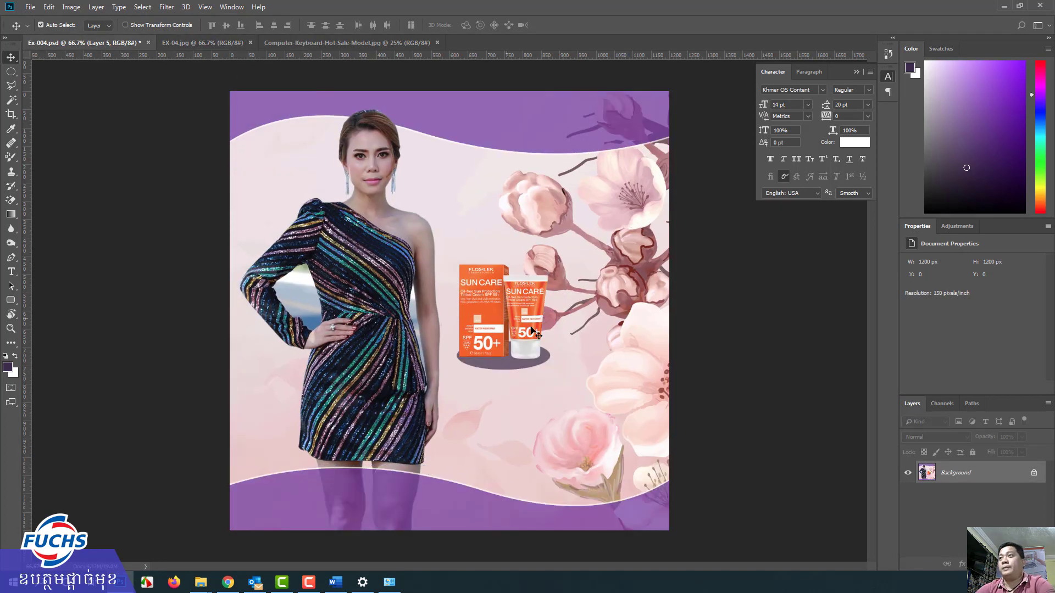
left_click_drag(534, 328, 532, 318)
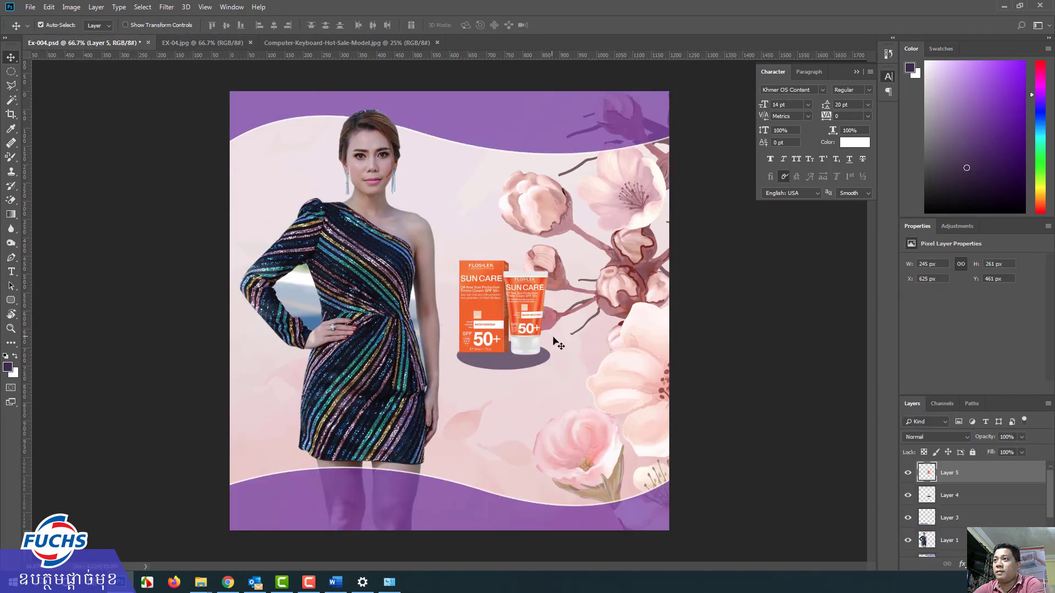
key("Right")
key("Right")
key("Right")
key("Right")
key("Down")
key("Down")
key("Down")
key("Down")
key("Down")
key("Down")
key("Down")
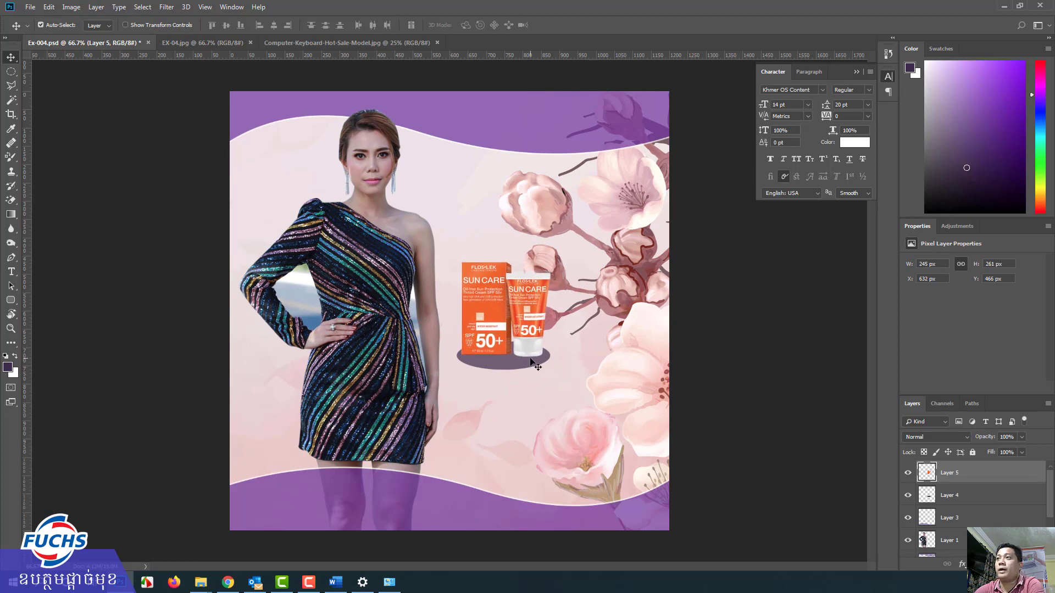
key("Right")
key("Right")
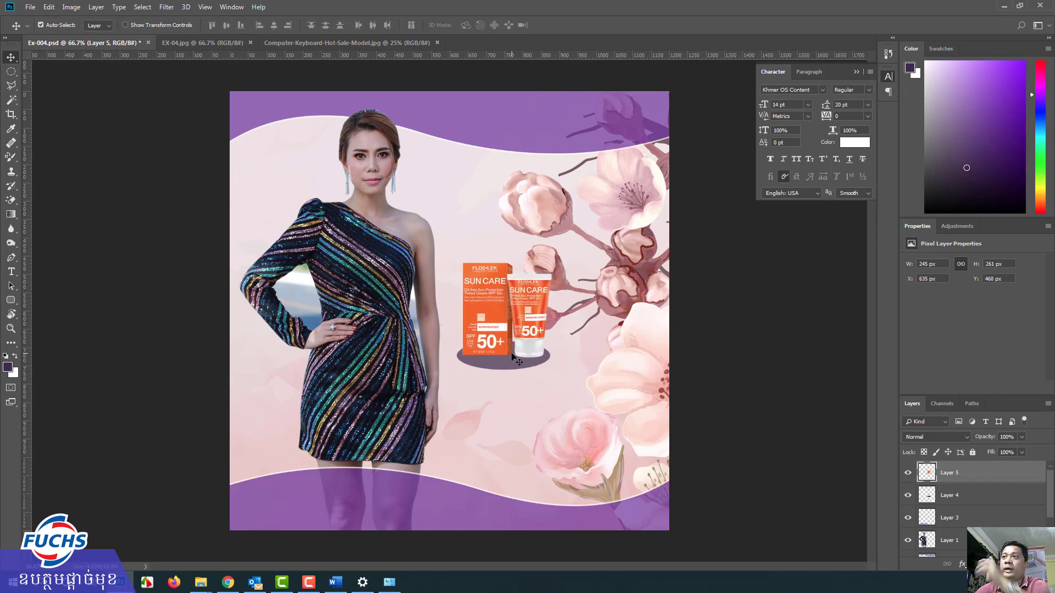
Enlarge the dark ellipse under the product to about 282 × 83 px after the EX-04.jpg sample.
left_click(218, 41)
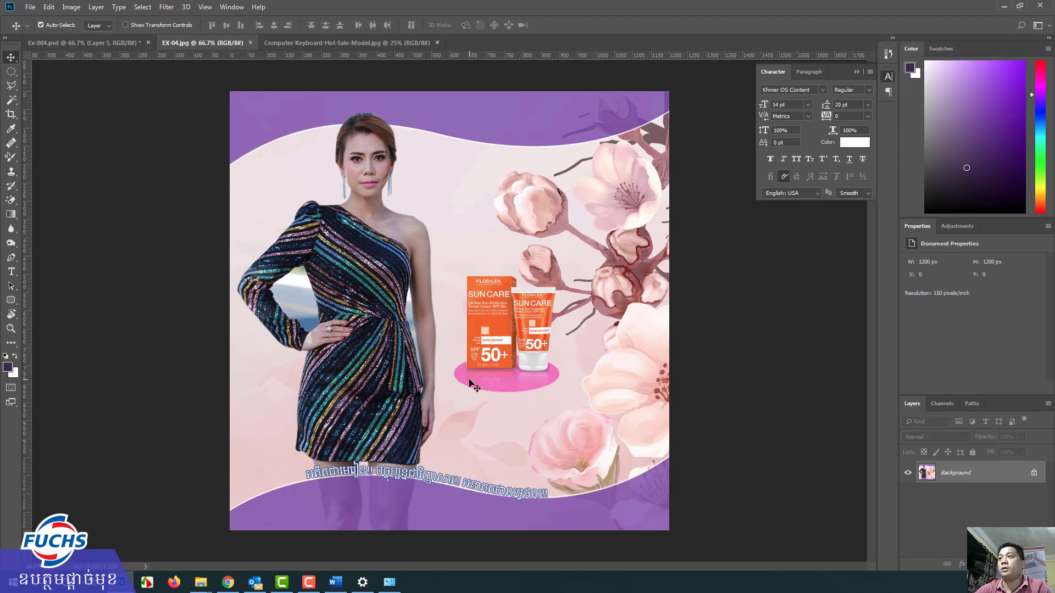
left_click(82, 42)
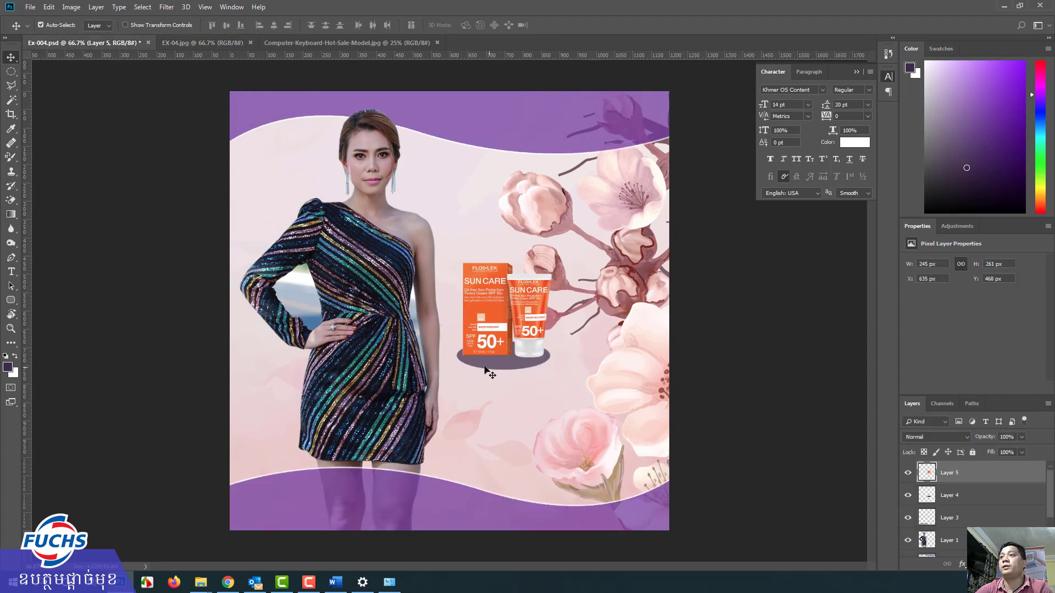
left_click(491, 369)
key("ctrl+t")
mouse_move(550, 369)
left_mouse_down()
mouse_move(560, 370)
mouse_move(541, 366)
left_mouse_up()
key("Return")
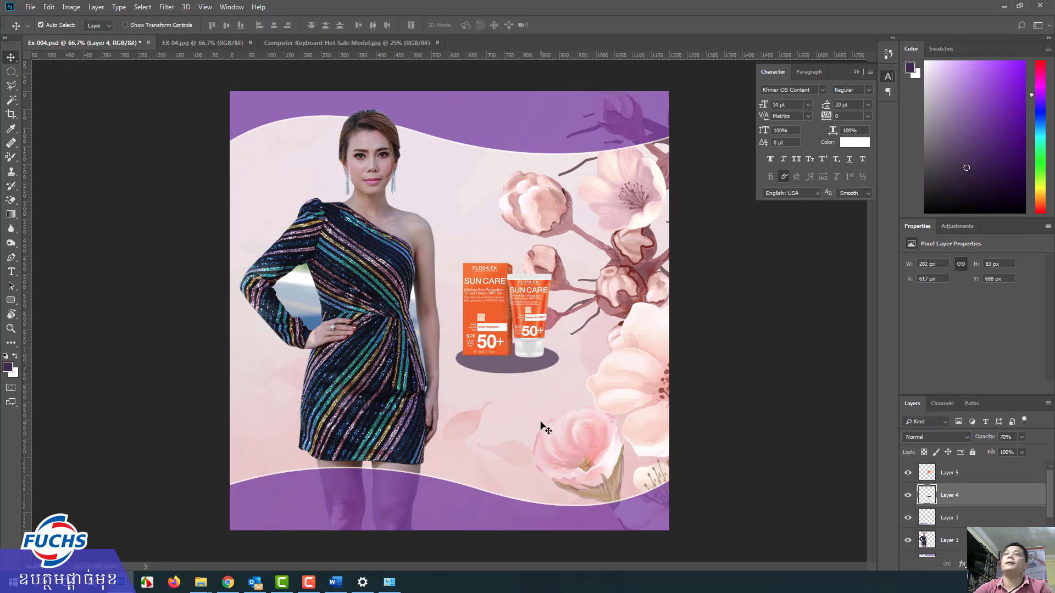
Compare the ellipse with the sample again and stretch it downward to a height of about 113 px.
left_click(213, 41)
left_click(83, 42)
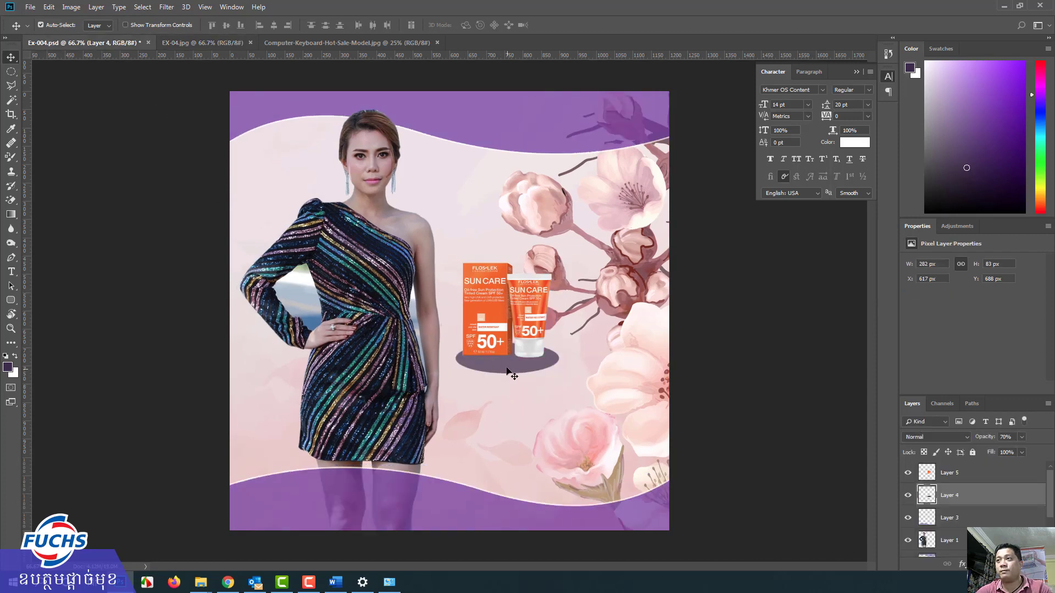
key("ctrl+t")
left_click_drag(507, 374, 506, 385)
key("Return")
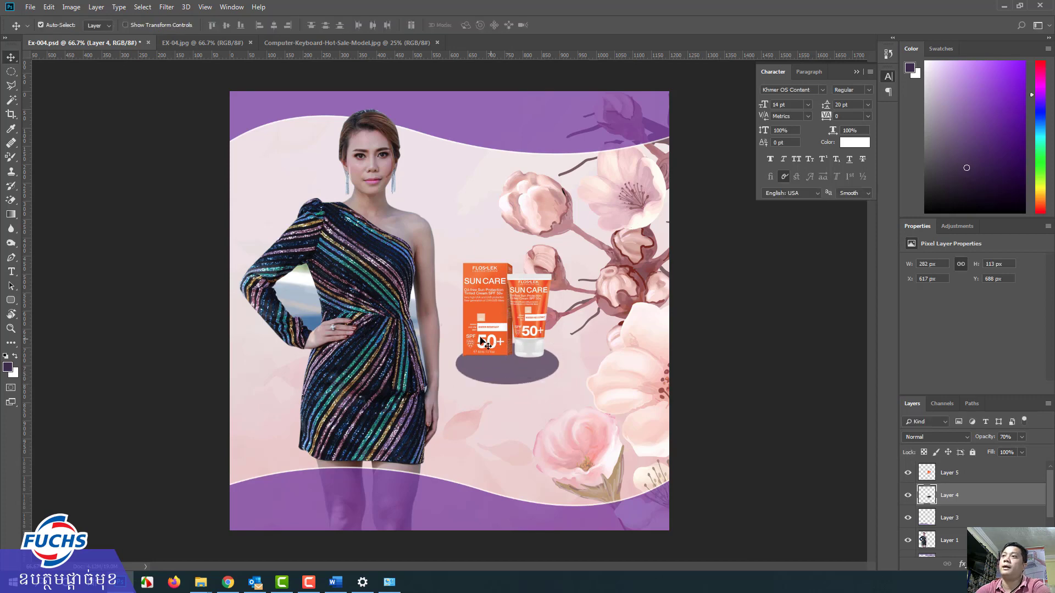
Move the box and tube over the enlarged ellipse to X 651 px, Y 476 px.
left_click_drag(479, 338, 485, 341)
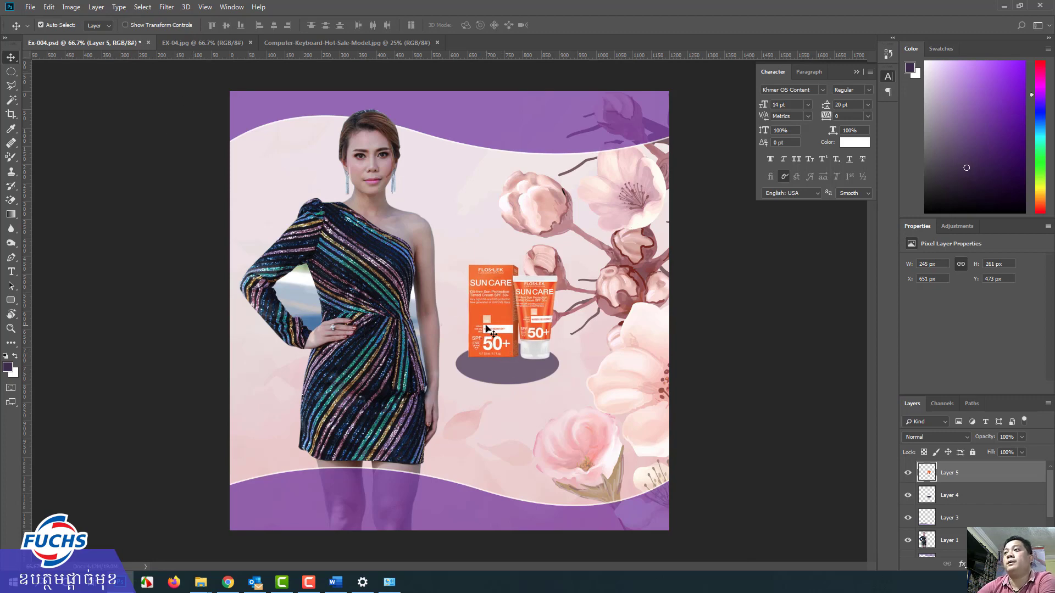
key("Down")
key("Down")
key("Down")
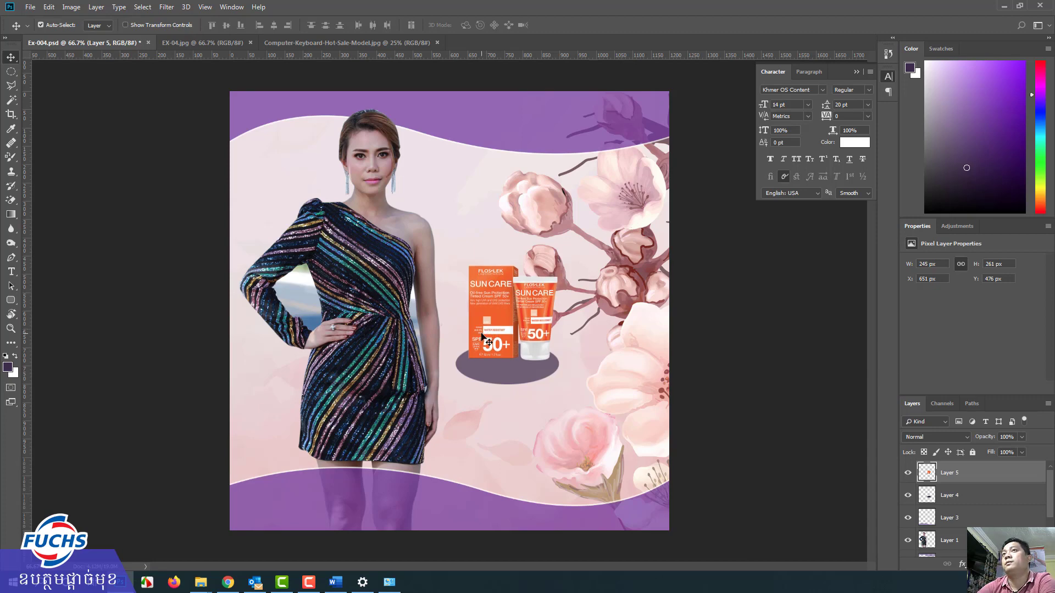
Check the EX-04.jpg sample for the product's reflection and duplicate the box and tube layer in Ex-004.psd.
left_click(202, 42)
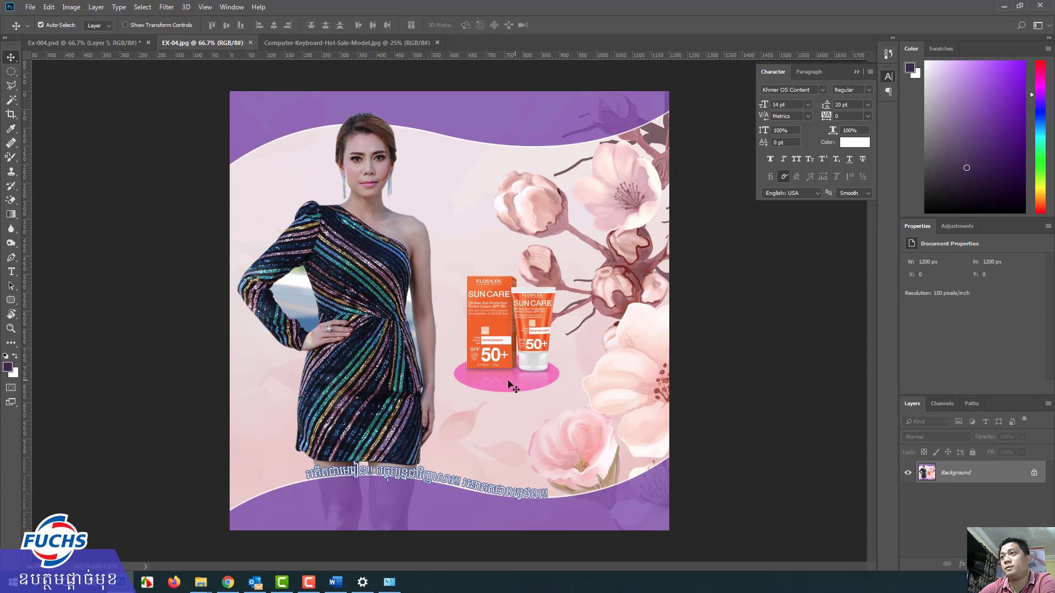
left_click(83, 42)
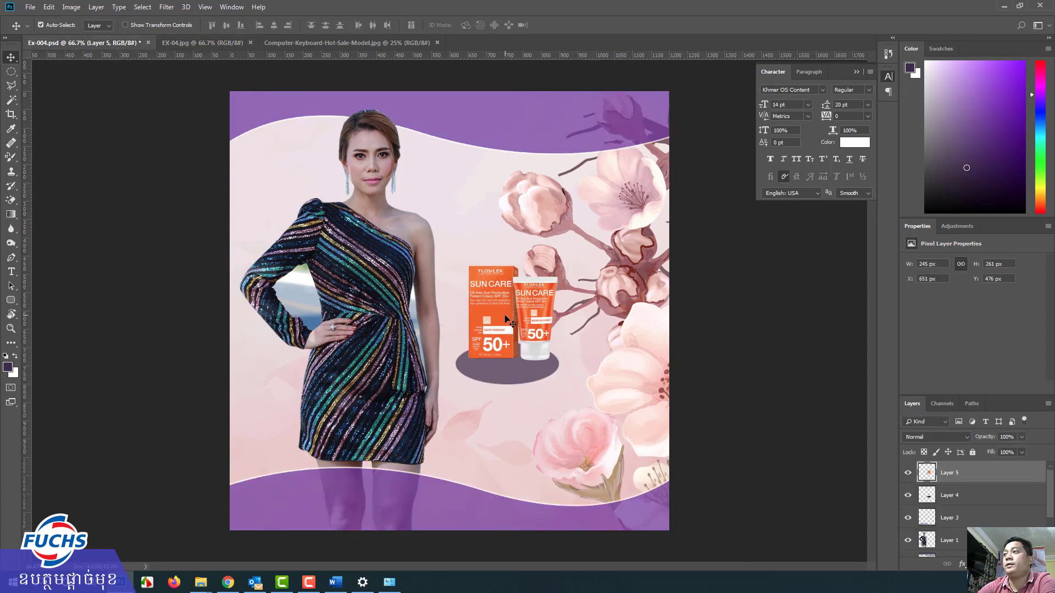
left_click(908, 473)
left_click(907, 474)
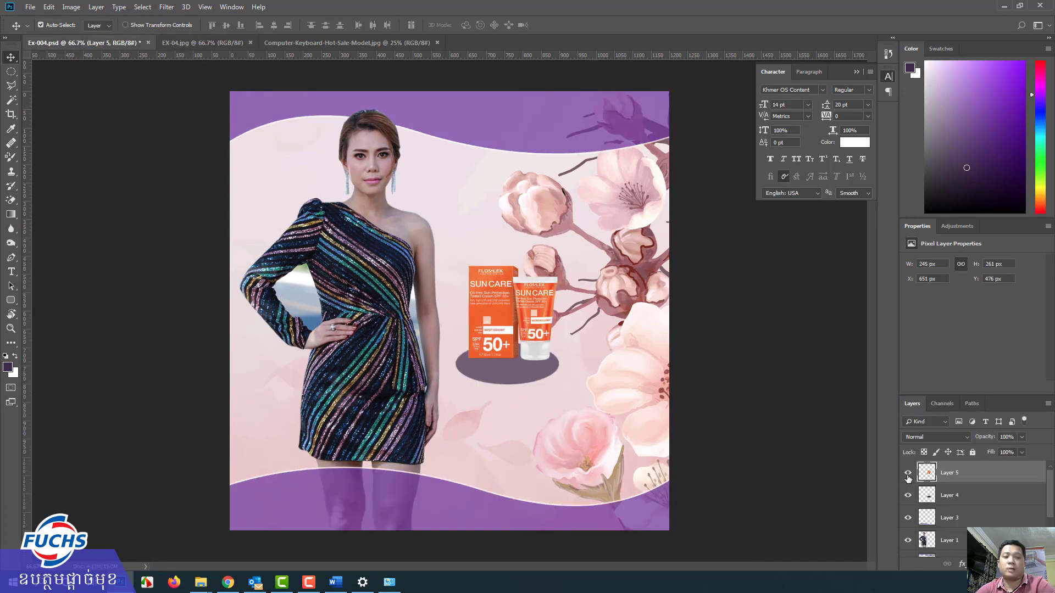
key("ctrl+j")
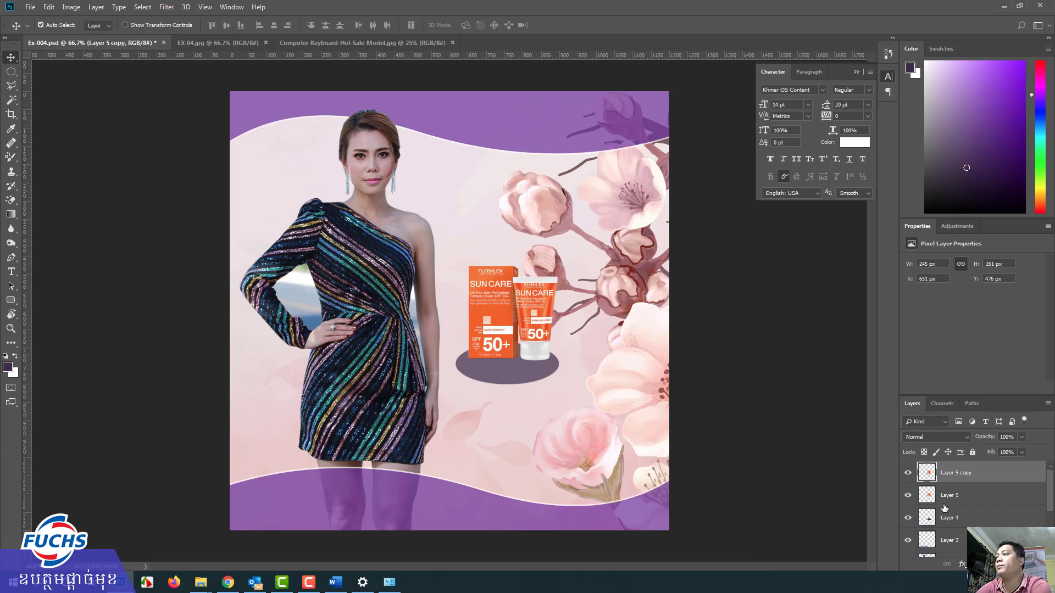
left_click(908, 494)
left_click(908, 473)
left_click(907, 473)
left_click(908, 495)
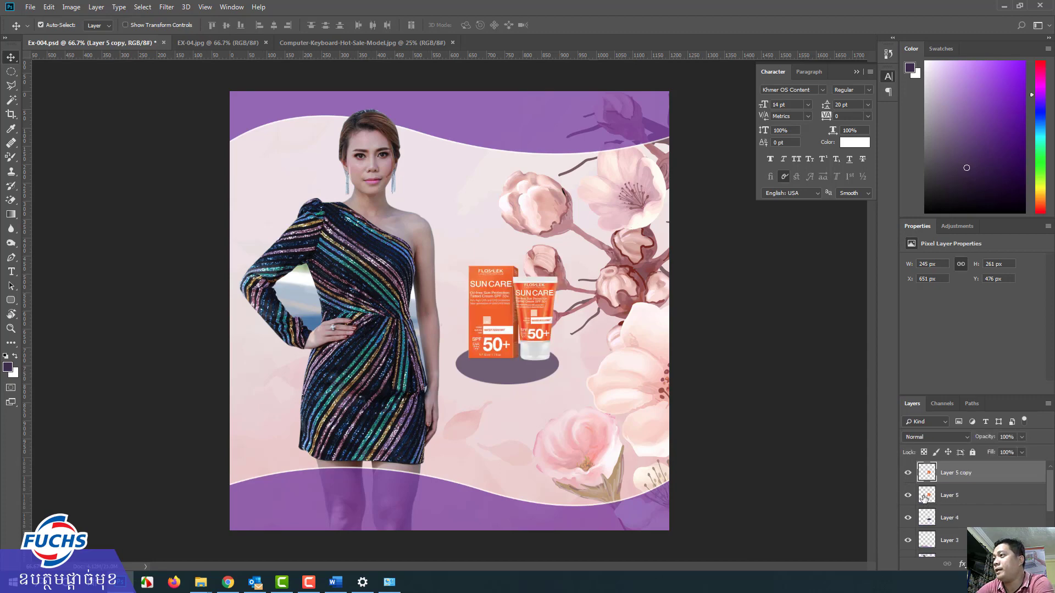
Flip the lower product layer, Layer 5, vertically about its bottom edge to mirror the box and tube below the originals.
left_click(958, 498)
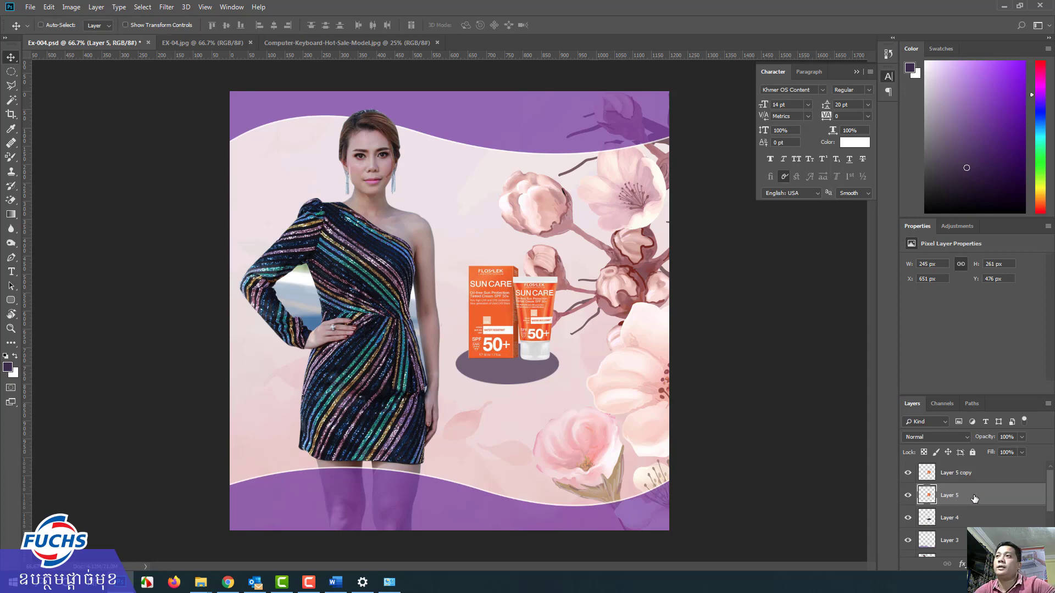
key("ctrl+t")
left_click_drag(515, 316, 514, 360)
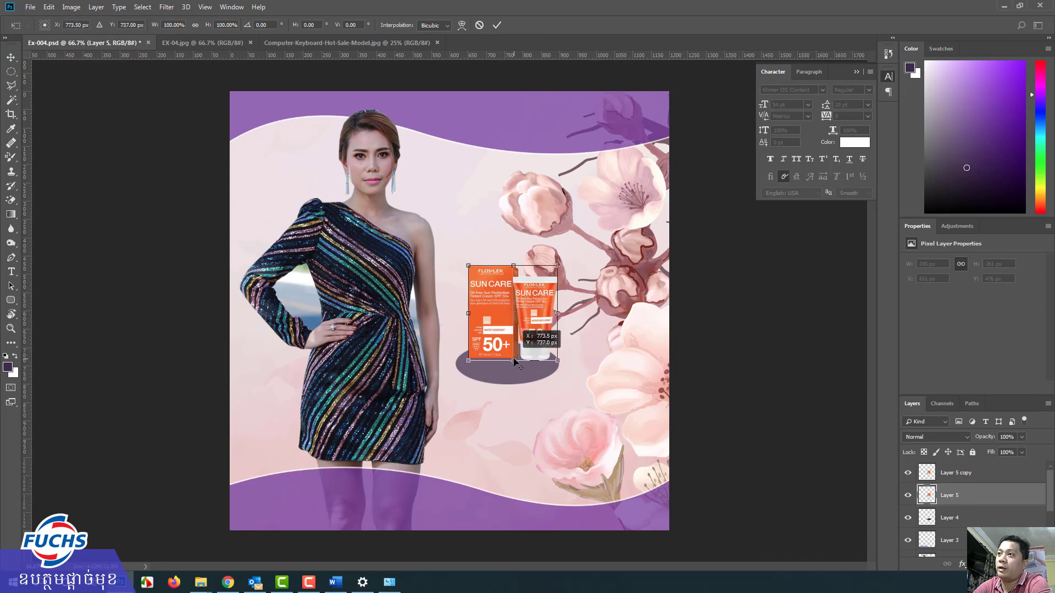
right_click(522, 313)
left_click(550, 458)
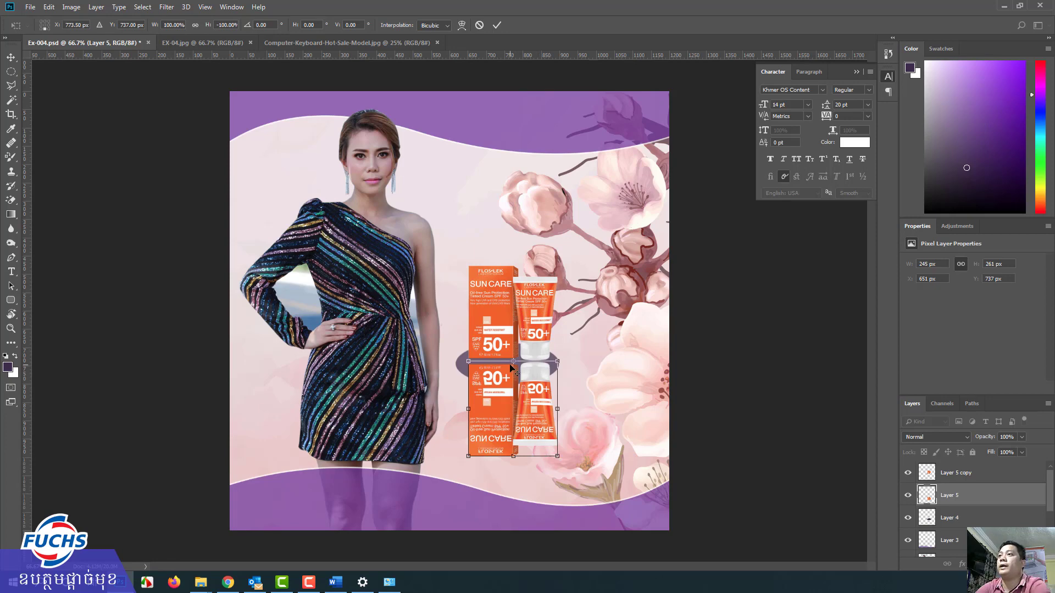
key("Return")
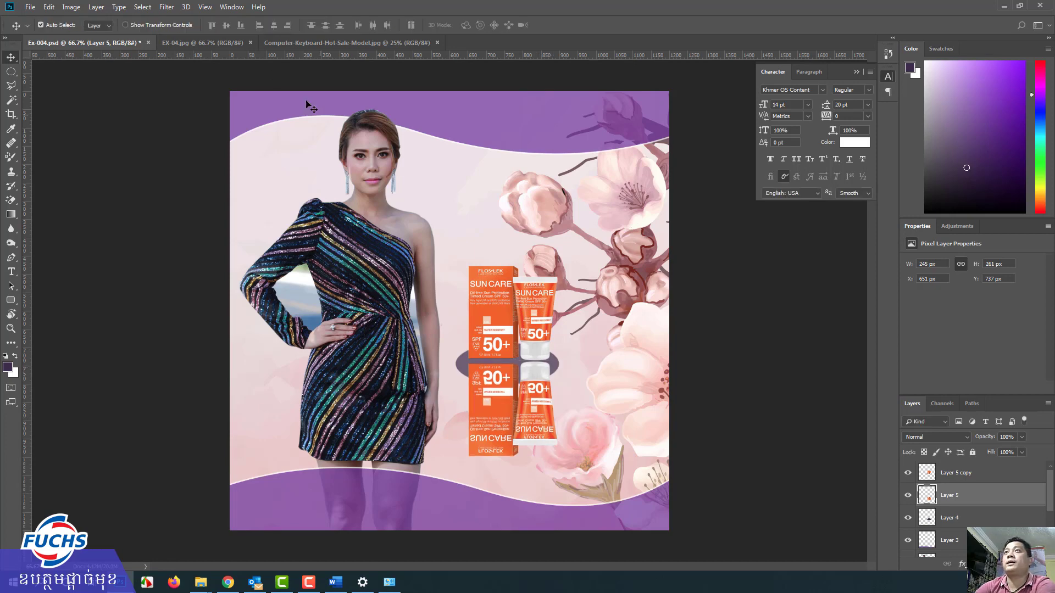
Check the reflection in the EX-04.jpg sample and set the Rectangular Marquee feather to 35 px.
left_click(194, 42)
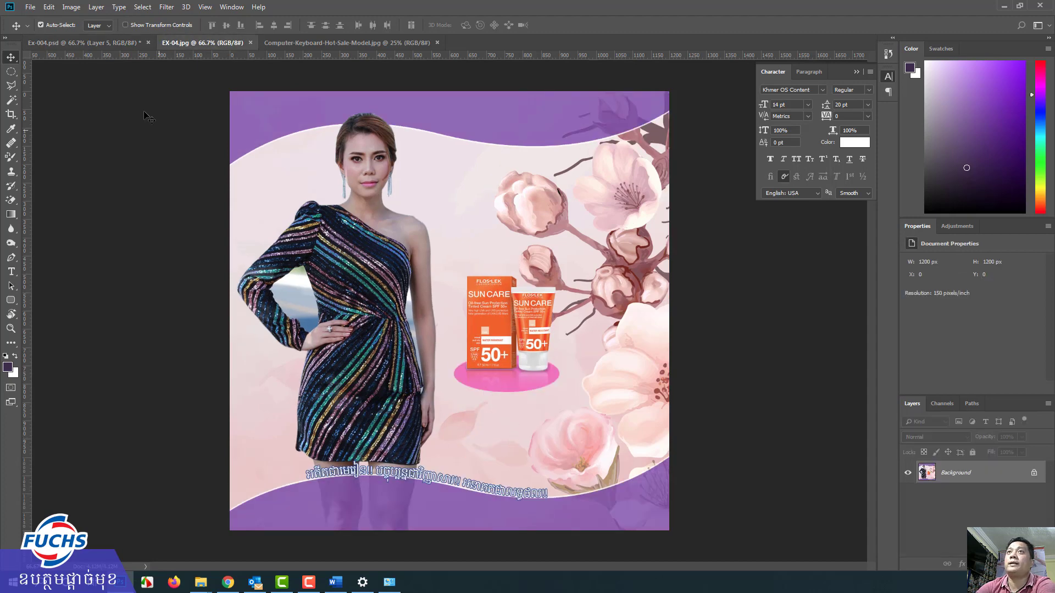
left_click(82, 42)
left_click_drag(11, 71, 33, 72)
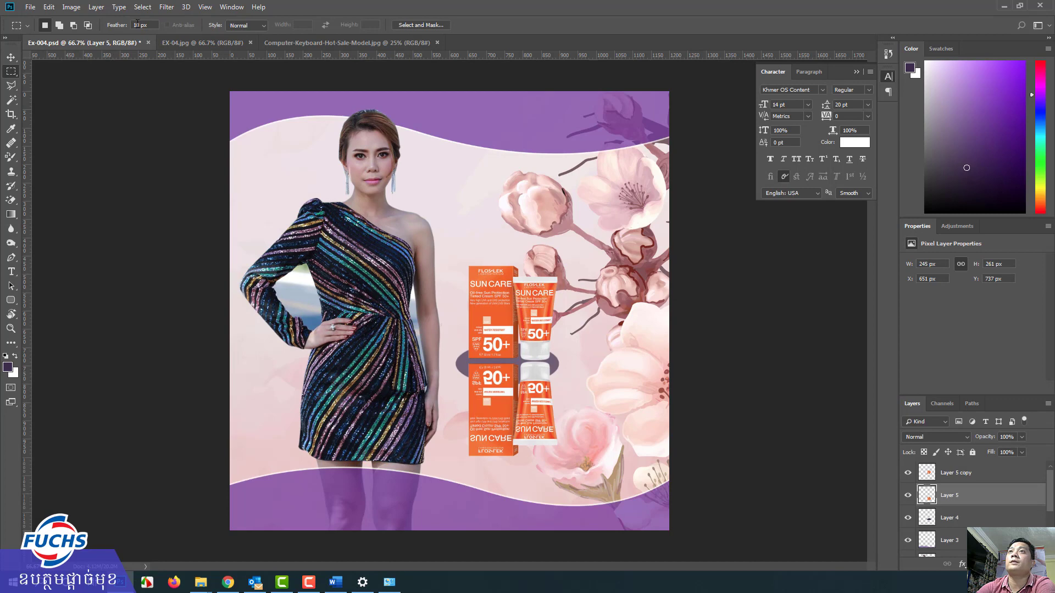
type("365")
key("Return")
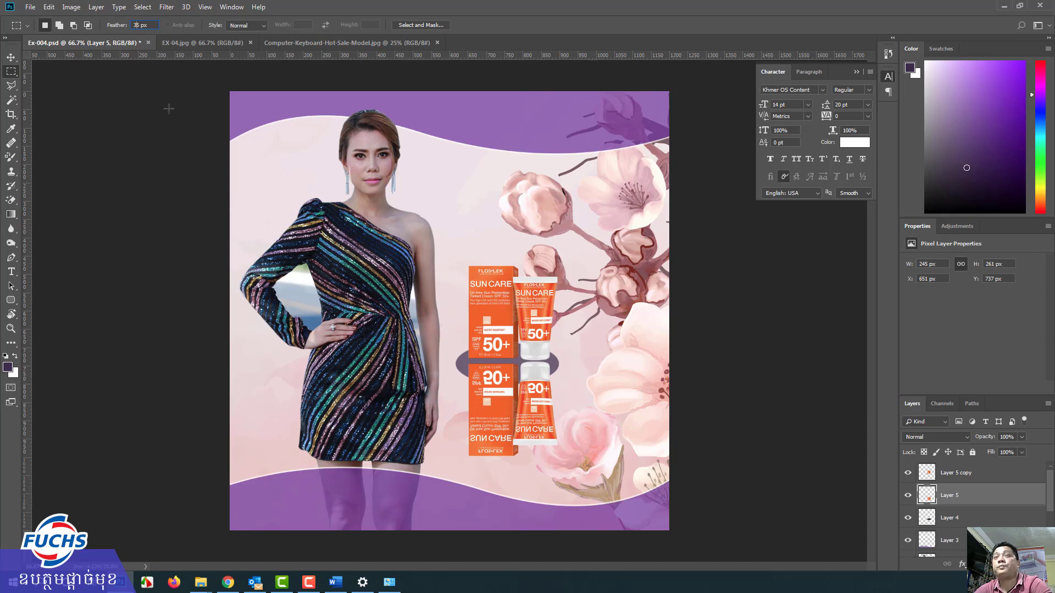
Delete the lower part of the mirrored product with a feathered rectangular selection just below the ellipse, and clear the selection.
left_click_drag(316, 287, 576, 356)
left_click_drag(456, 326, 522, 431)
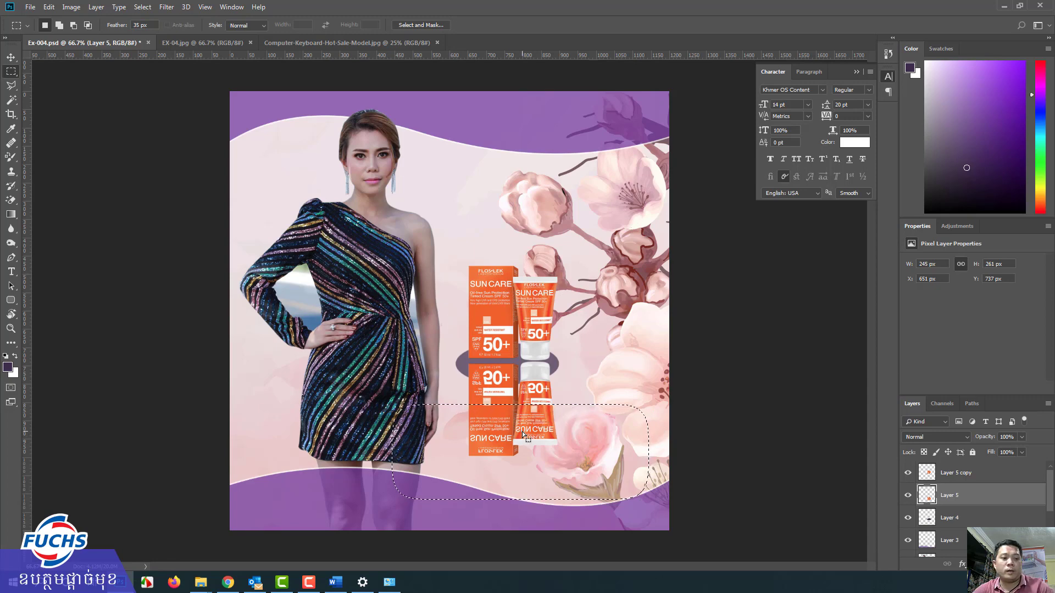
left_click_drag(366, 301, 589, 381)
left_click_drag(442, 391, 603, 486)
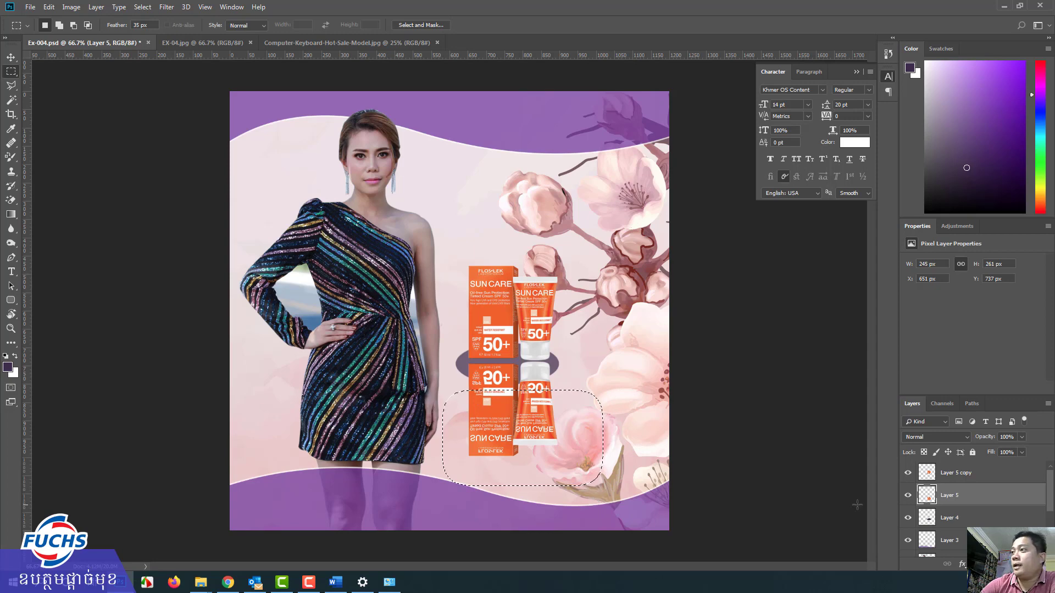
left_click(907, 495)
left_click(907, 495)
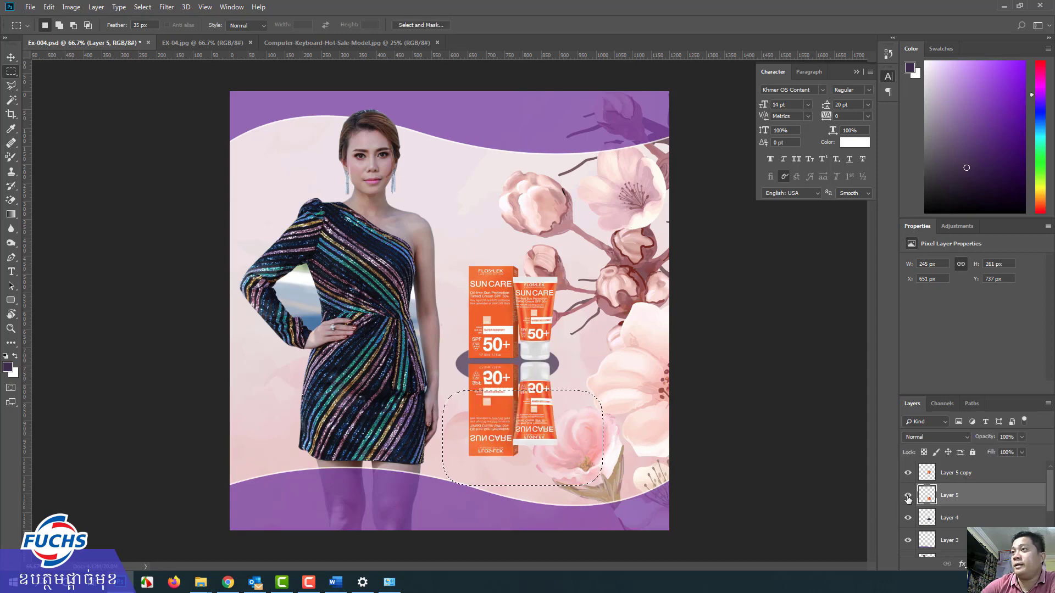
key("Delete")
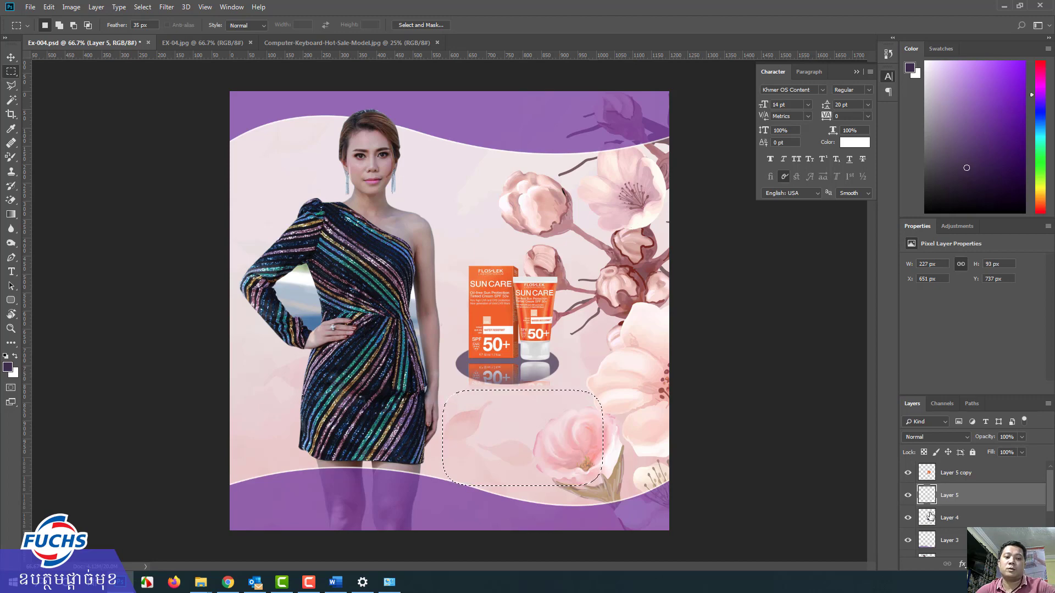
key("ctrl+d")
key("v")
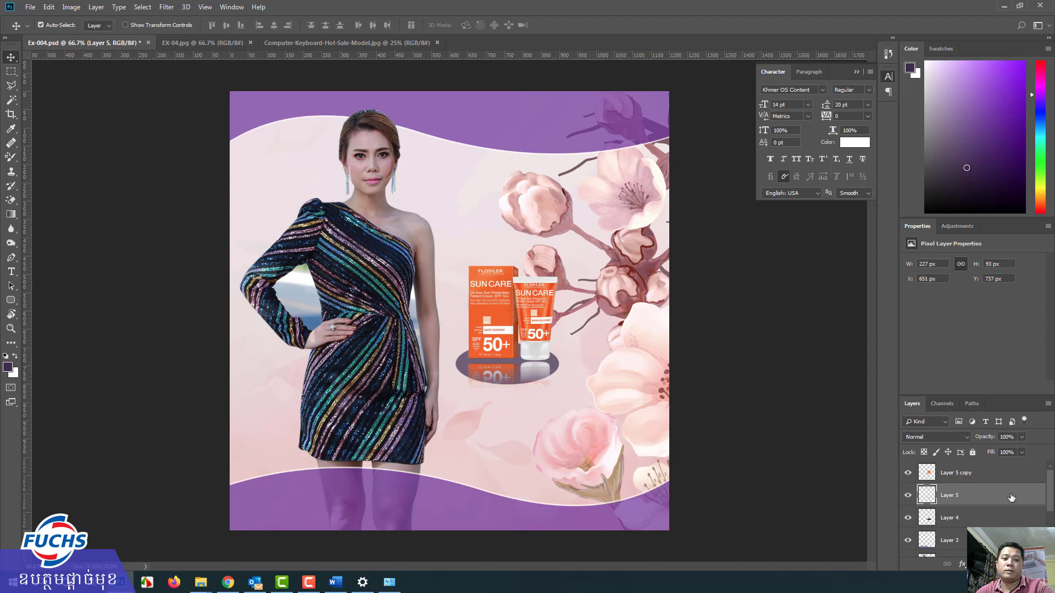
Lower the reflection layer's opacity to 40% and nudge it vertically to Y 736 px.
key("4")
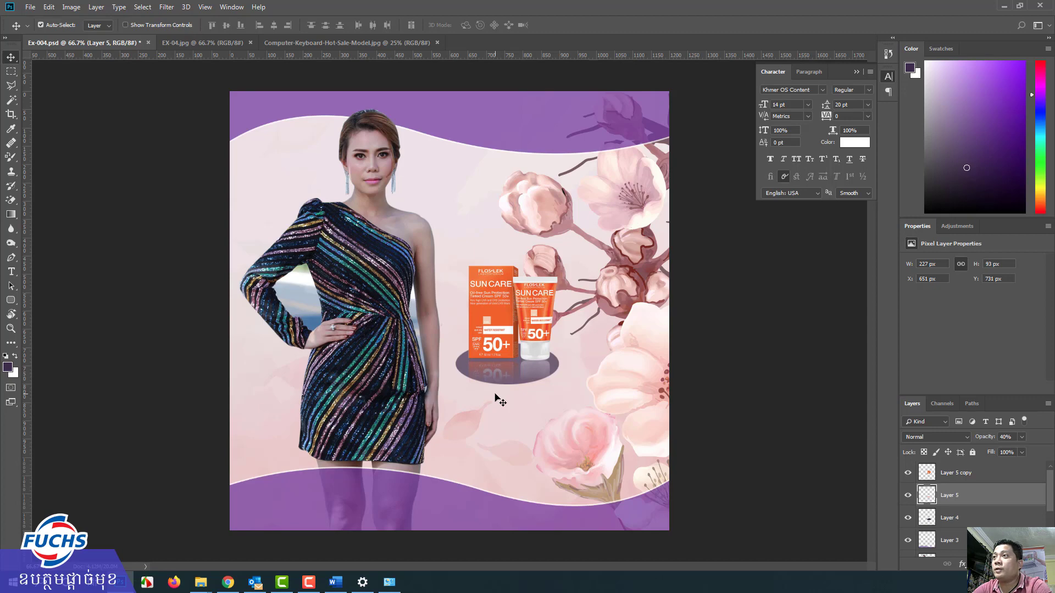
key("Up")
key("Up")
key("Up")
key("Up")
key("Up")
key("Up")
key("Down")
key("Down")
key("Down")
key("Down")
key("Down")
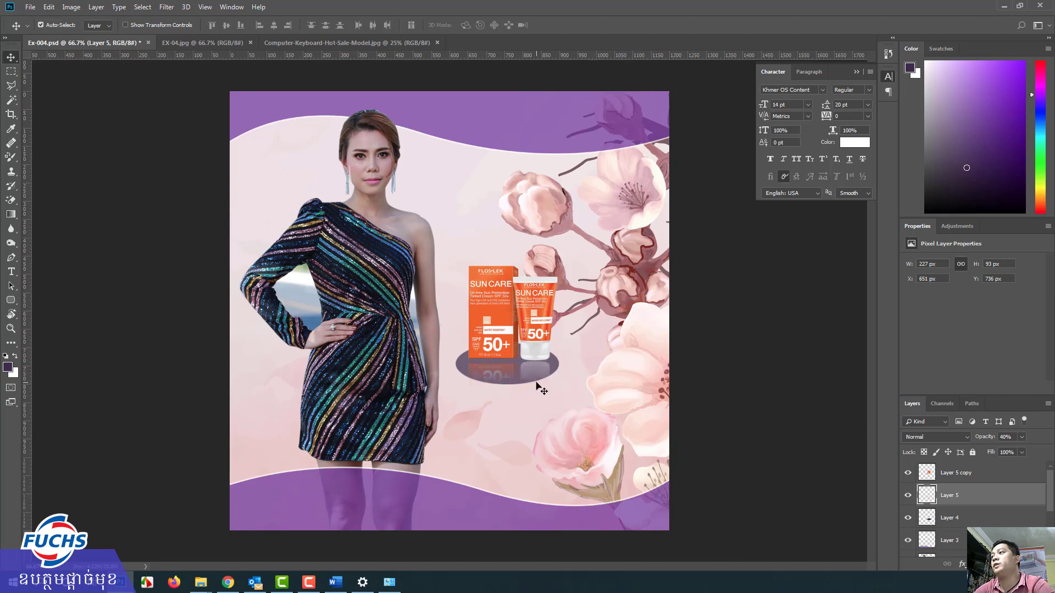
left_click(922, 497, "ctrl")
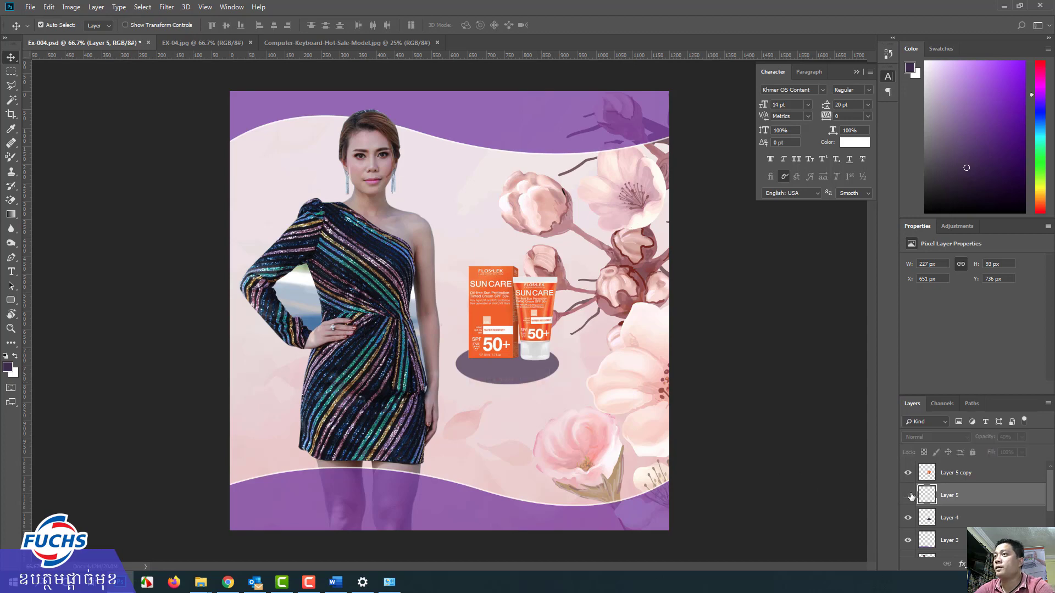
Set the marquee feather to 0 px and try a selection of about 169 × 221 px around the box's reflection.
left_click(12, 72)
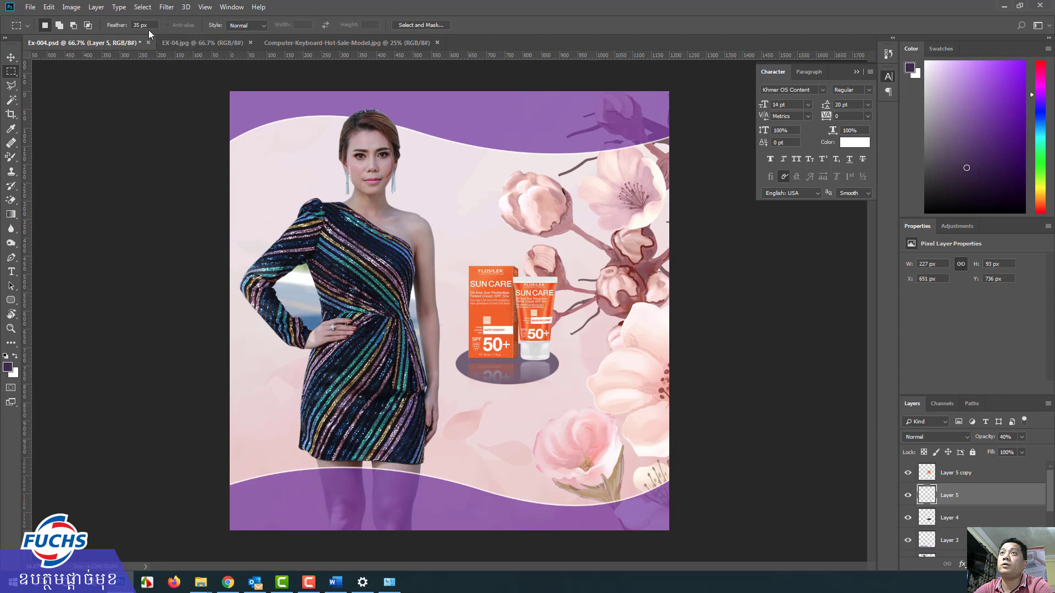
type("0")
left_click_drag(459, 358, 518, 437)
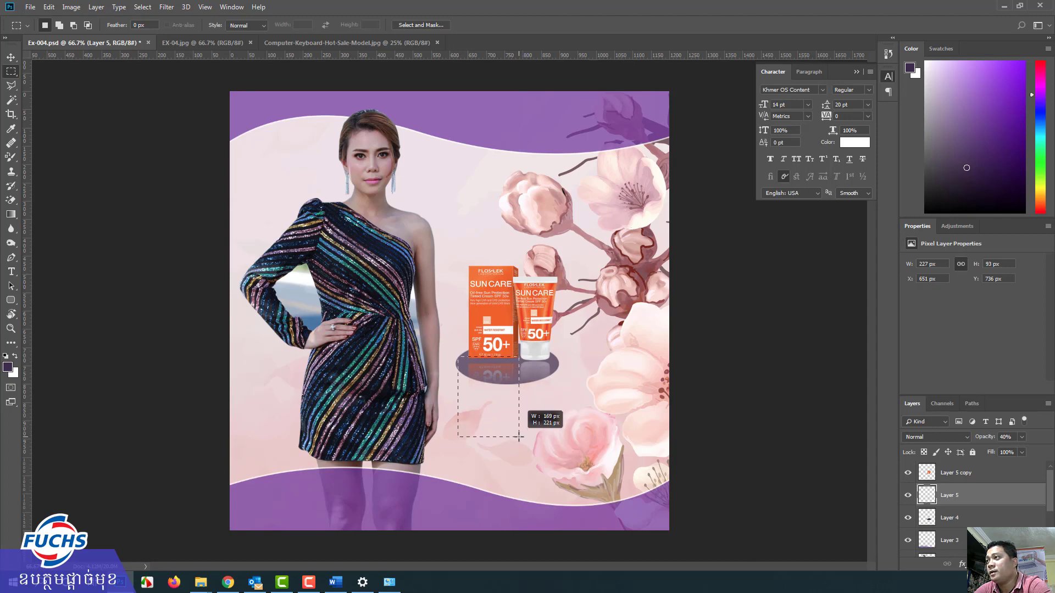
left_click_drag(518, 437, 518, 438)
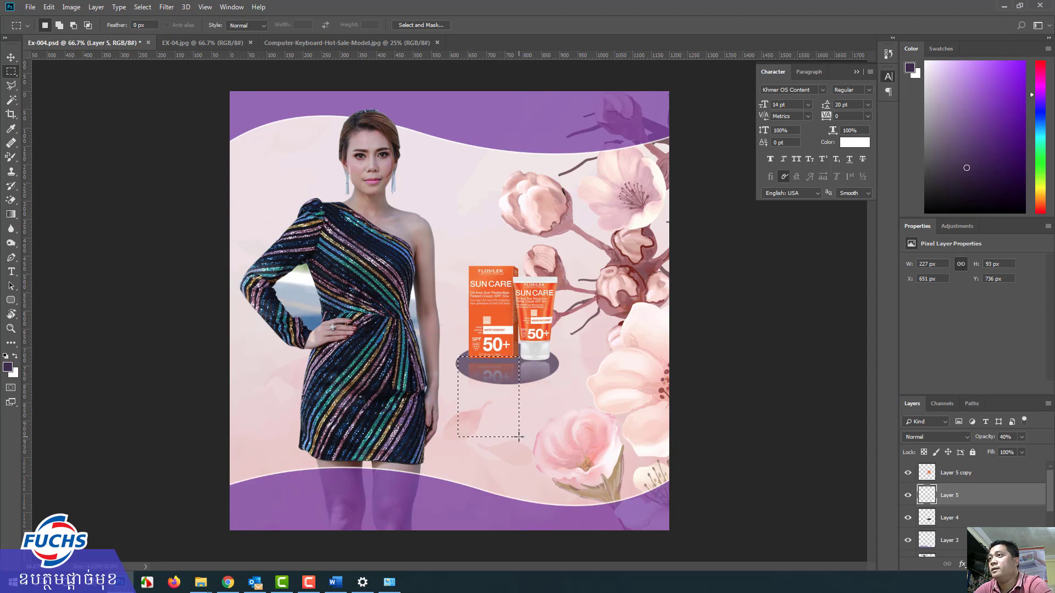
left_click(909, 495)
left_click(908, 495)
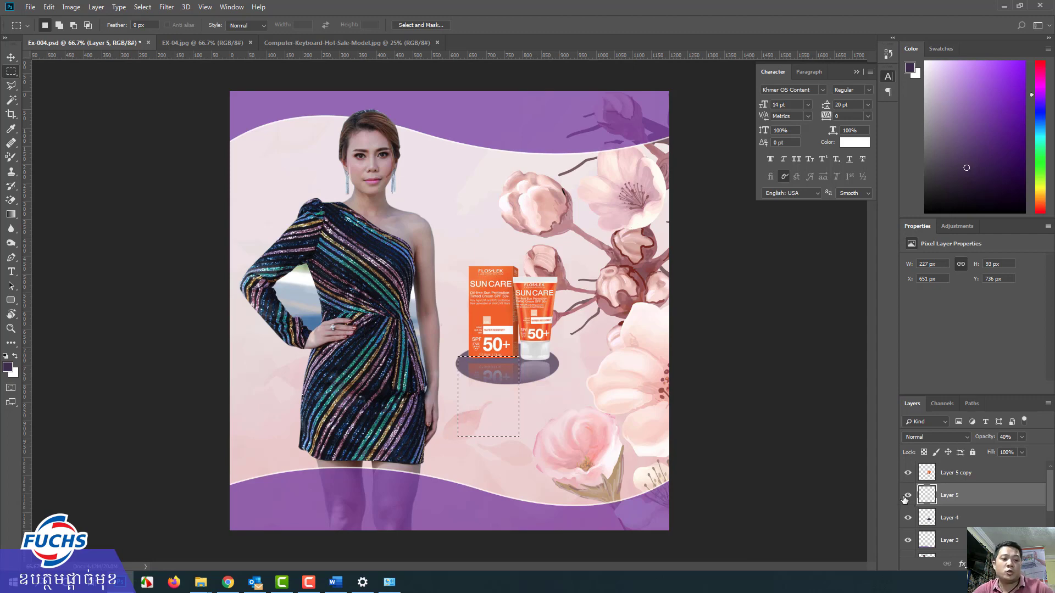
key("ctrl+d")
key("v")
key("v")
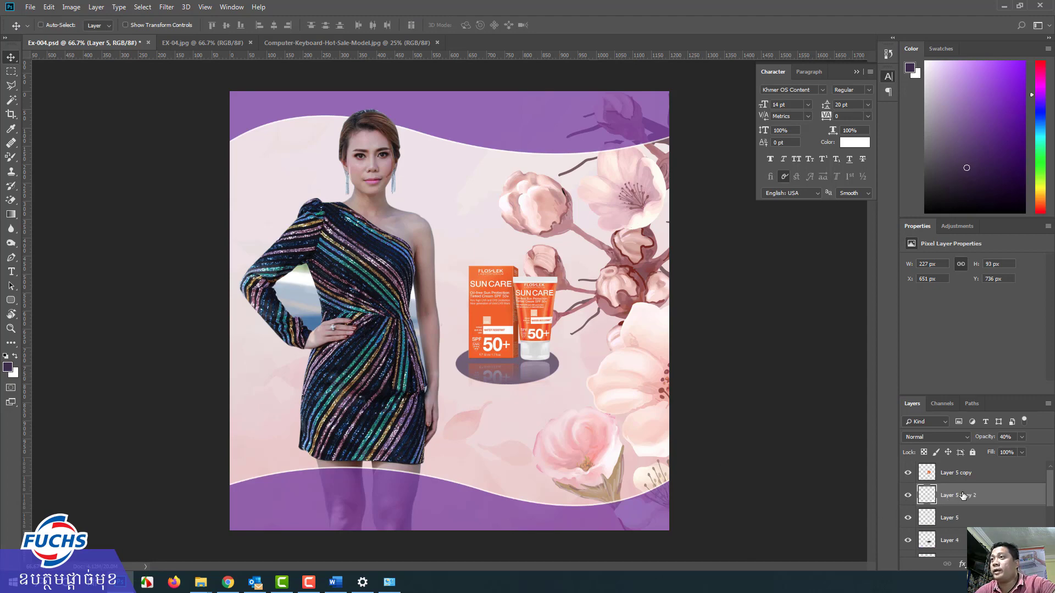
Duplicate the reflection layer and toggle the copy's visibility to check it against the original.
left_click(963, 496)
left_click(907, 496)
left_click(907, 496)
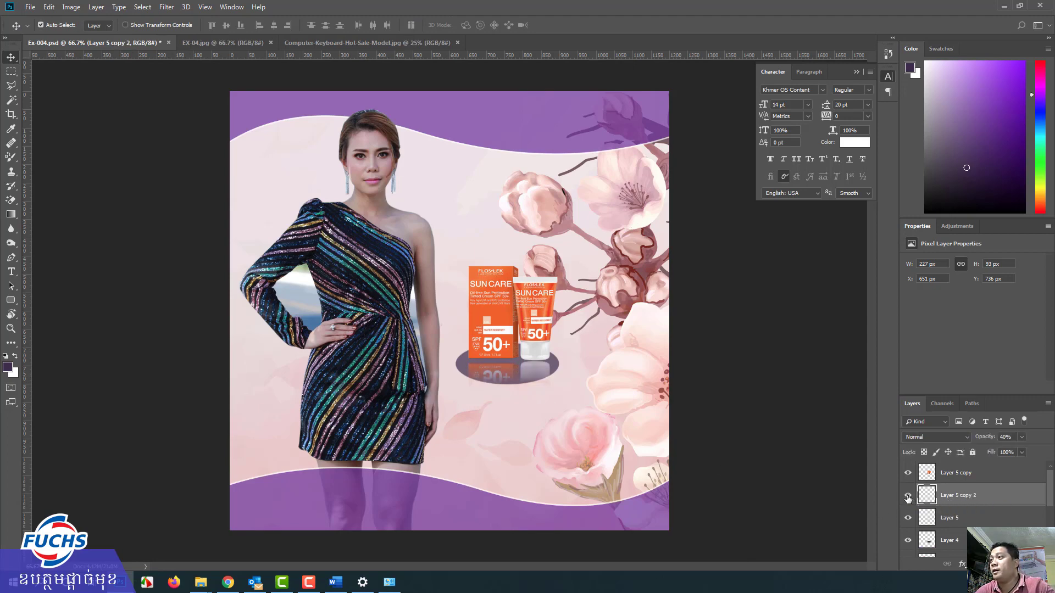
left_click(908, 509)
left_click(909, 510)
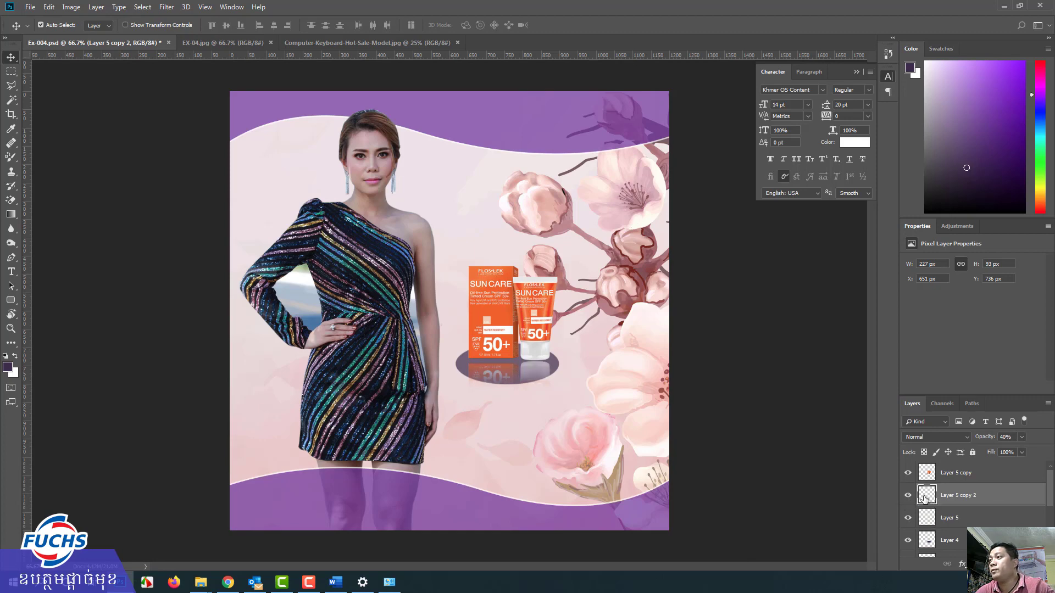
left_click(907, 496)
left_click(907, 496)
left_click(907, 496)
left_click(908, 496)
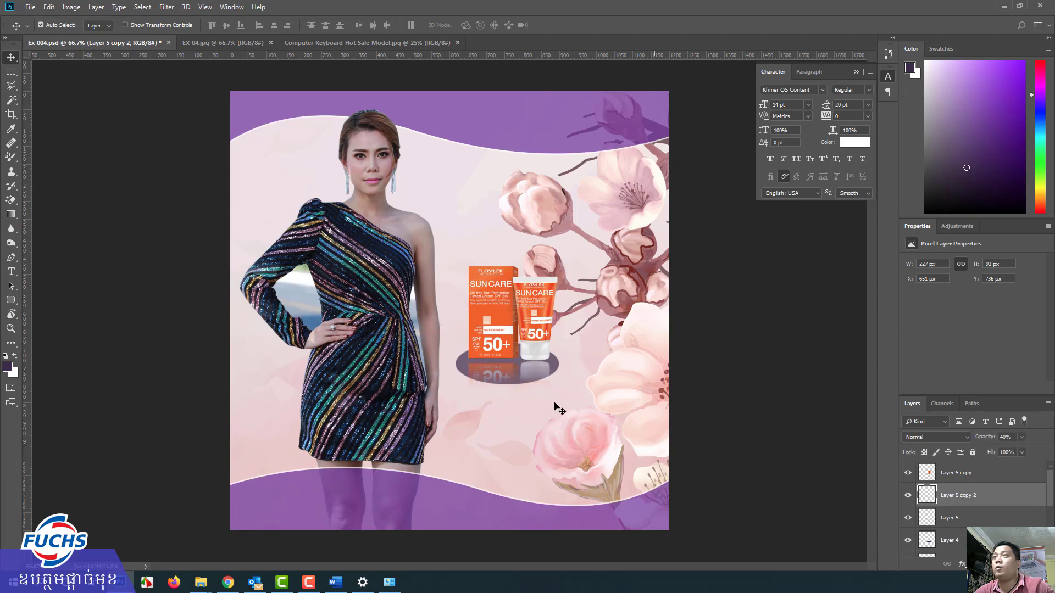
Delete the box's part from the duplicated reflection with a rectangular selection, keeping only the tube's reflection on that layer.
left_click(12, 72)
left_click_drag(442, 342, 518, 436)
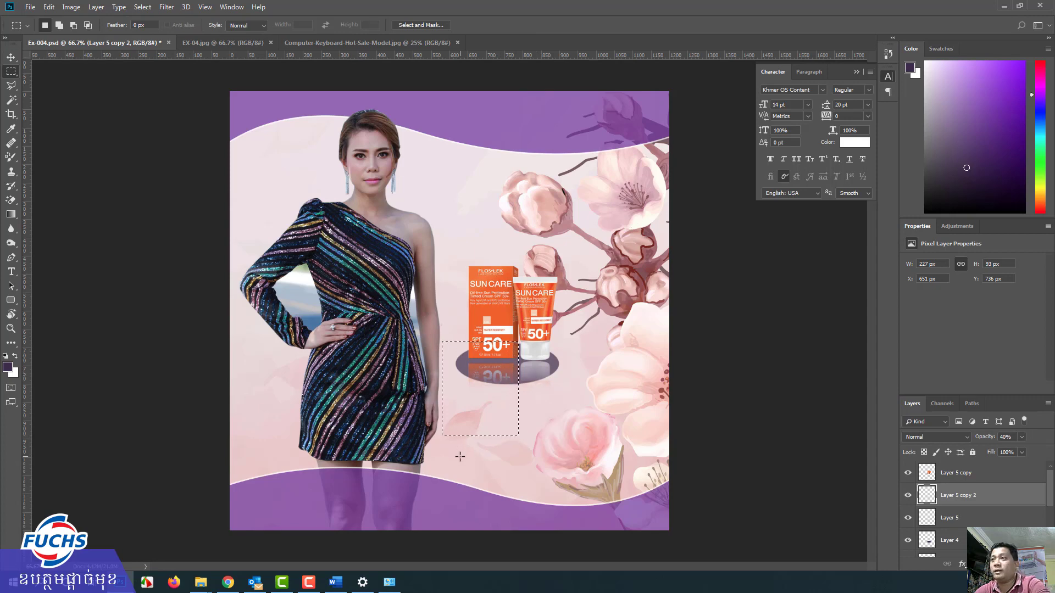
key("ctrl+d")
key("v")
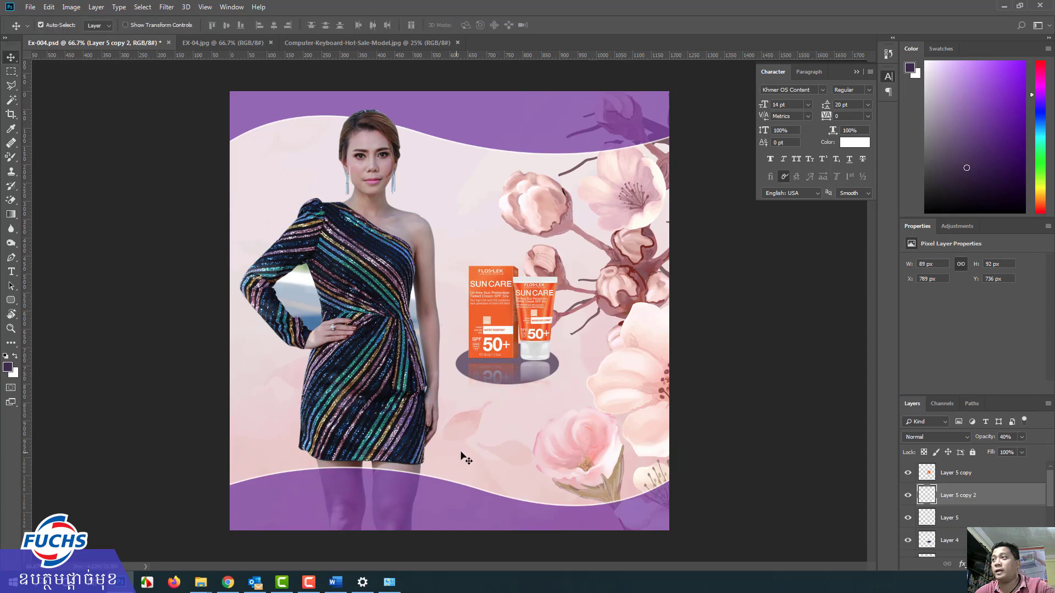
Compare the two reflection layers by toggling their visibility, leaving Layer 5 copy 2 hidden and Layer 5 shown.
left_click(908, 518)
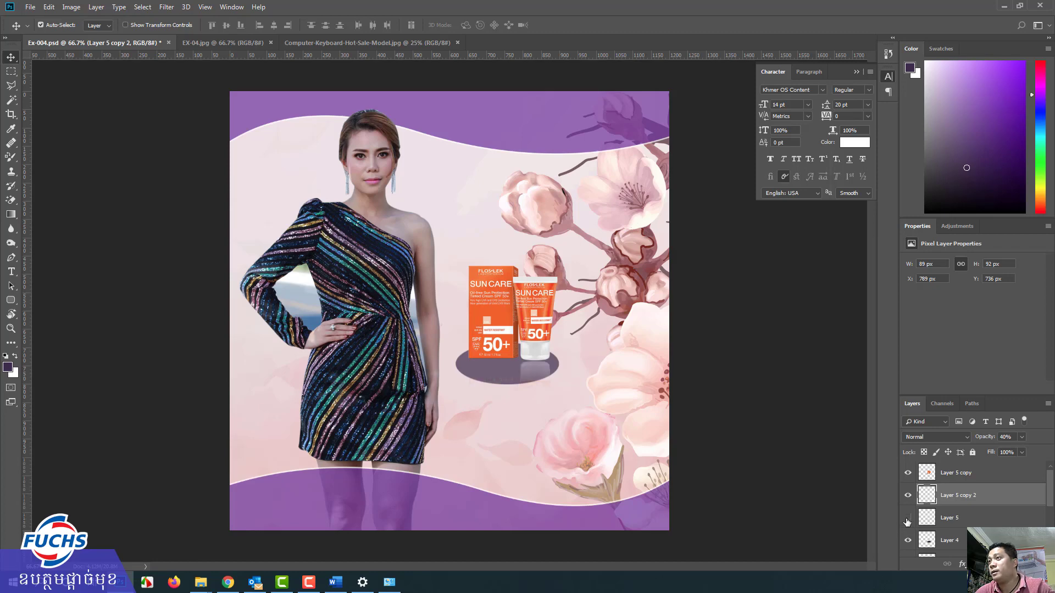
left_click(908, 496)
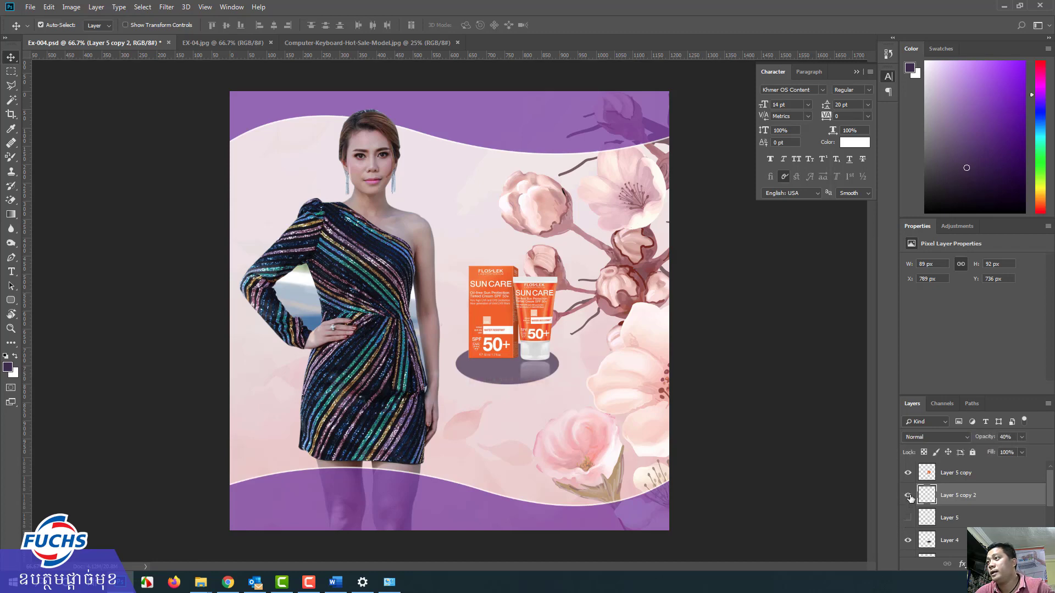
left_click(908, 496)
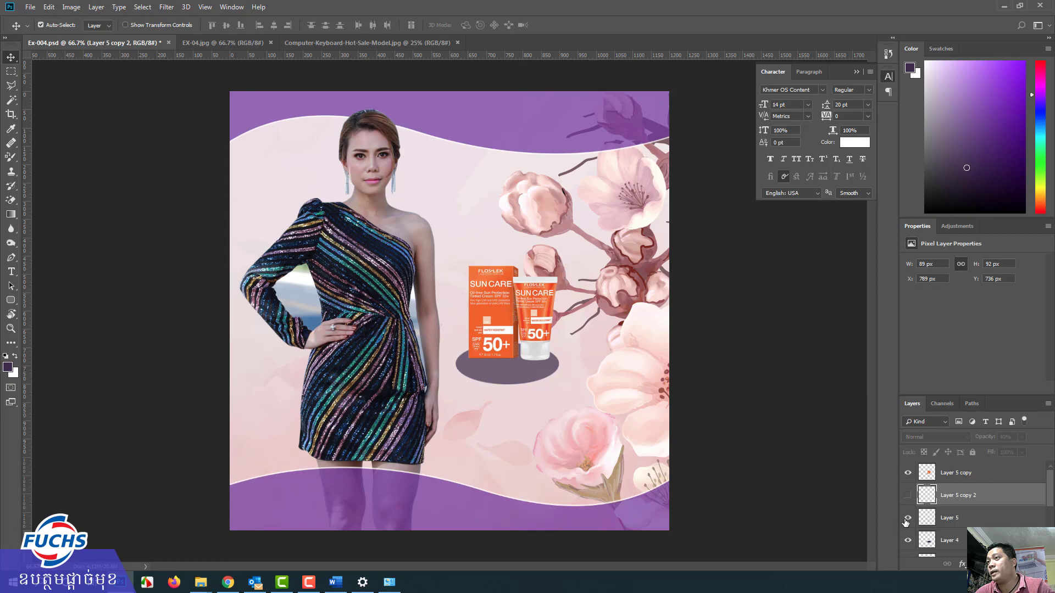
left_click(907, 518)
Try to remove the tube's part from the original reflection with a rectangular selection around it.
left_click(11, 71)
left_click_drag(581, 325, 519, 433)
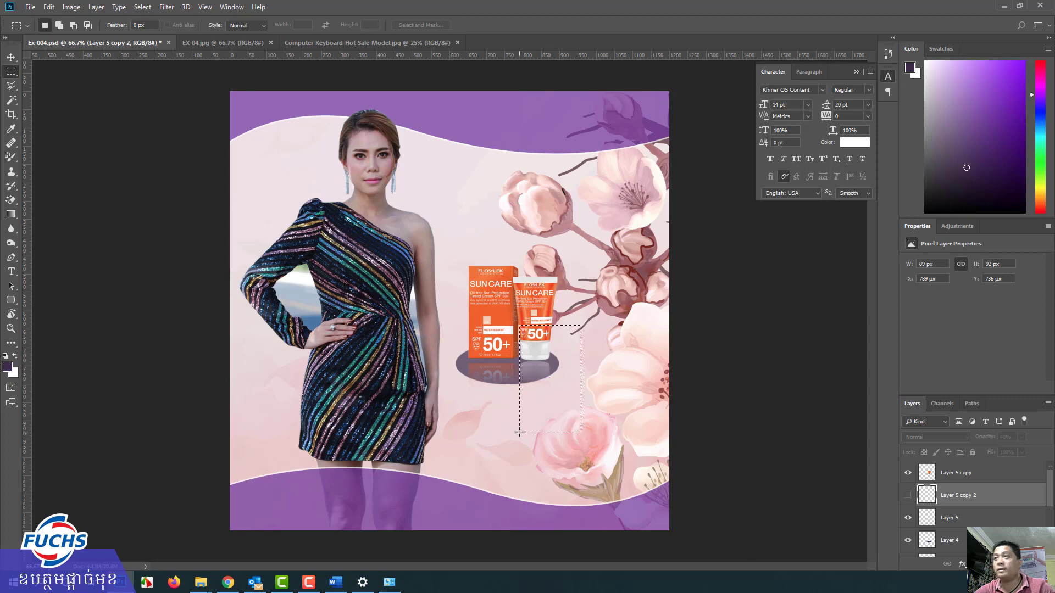
key("ctrl+d")
key("v")
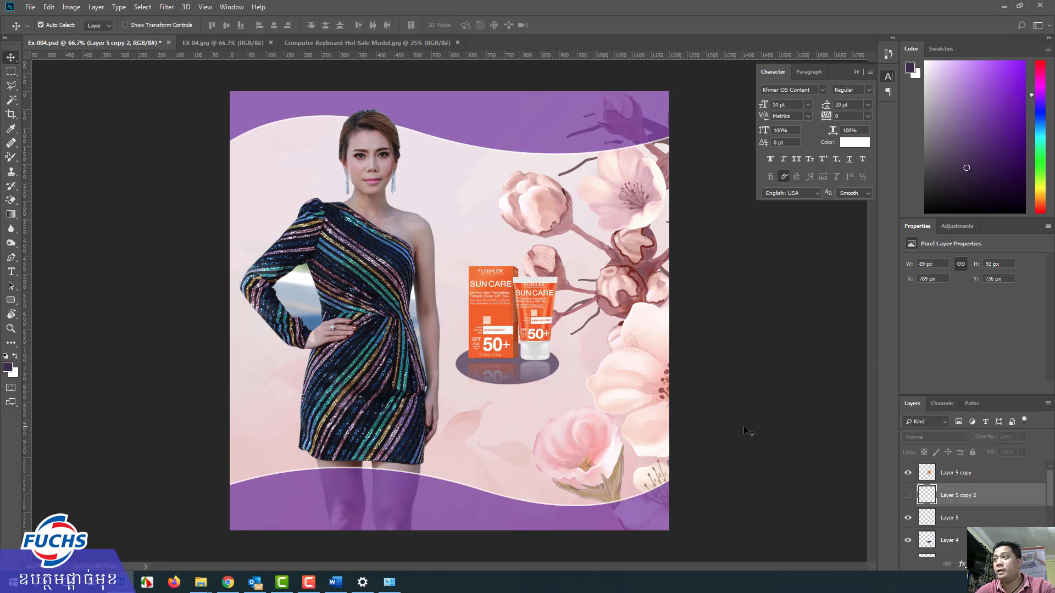
Compare the product layer and both reflection layers by toggling their visibility, leaving all of them shown.
left_click(909, 498)
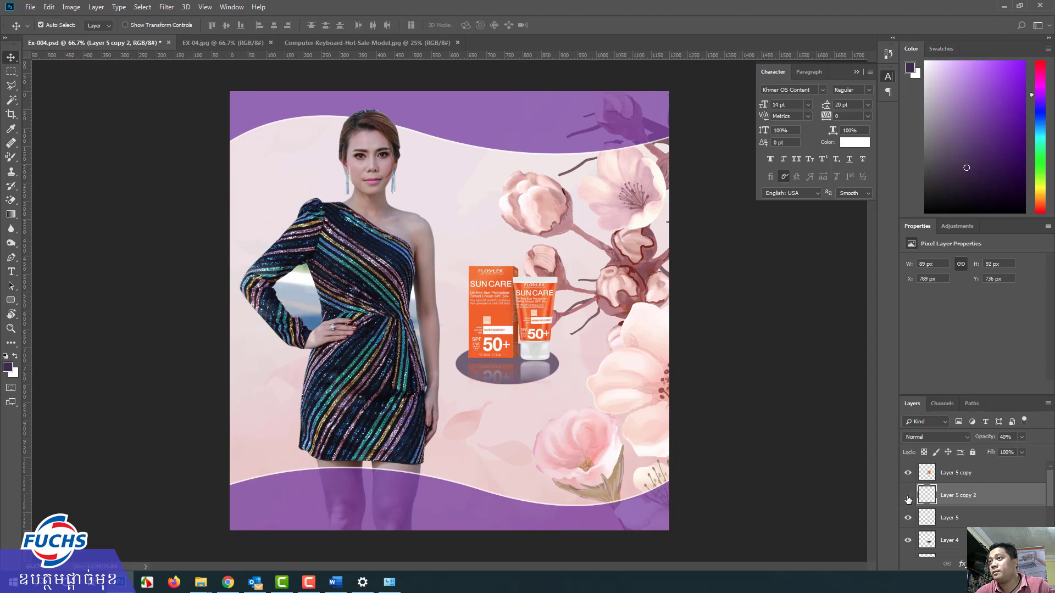
left_click(908, 496)
left_click(908, 473)
left_click(907, 473)
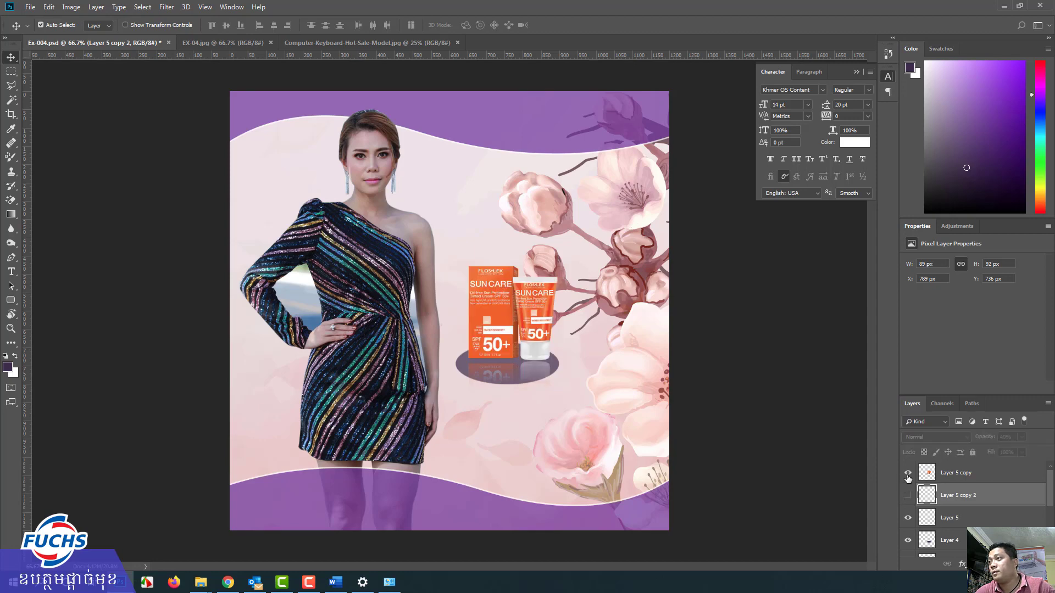
left_click(908, 519)
left_click(908, 520)
left_click(909, 519)
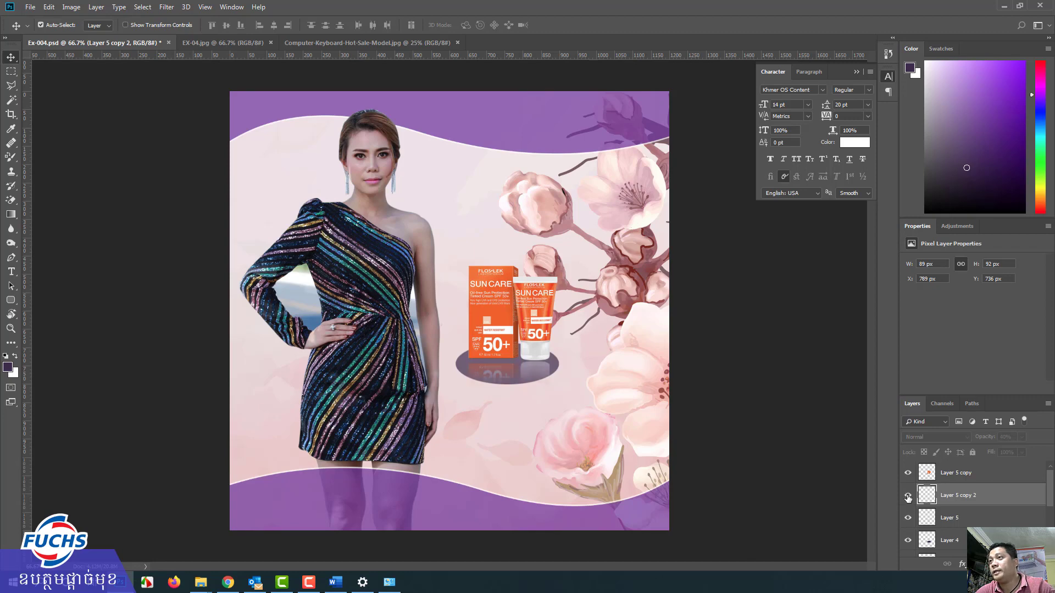
left_click(907, 496)
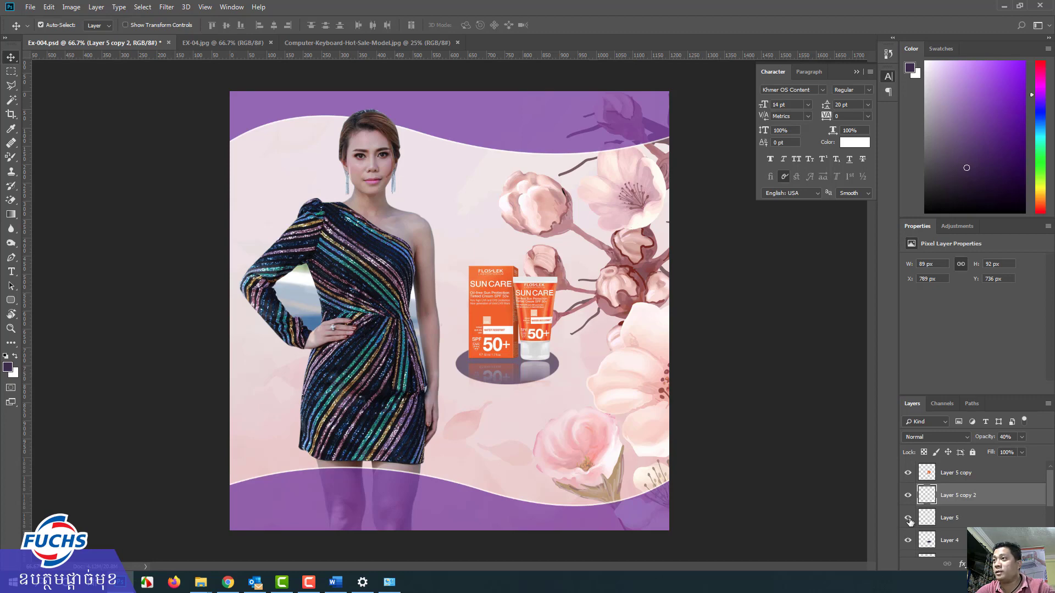
Delete both reflection layers, Layer 5 and Layer 5 copy 2, and check the remaining product layer by toggling its visibility.
left_click(954, 521)
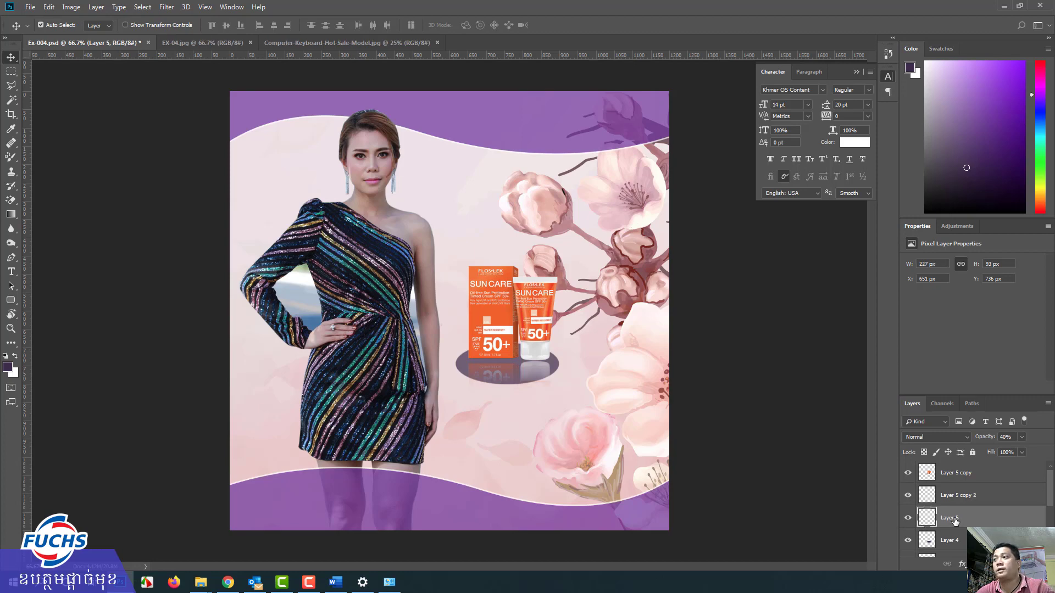
left_click(957, 499)
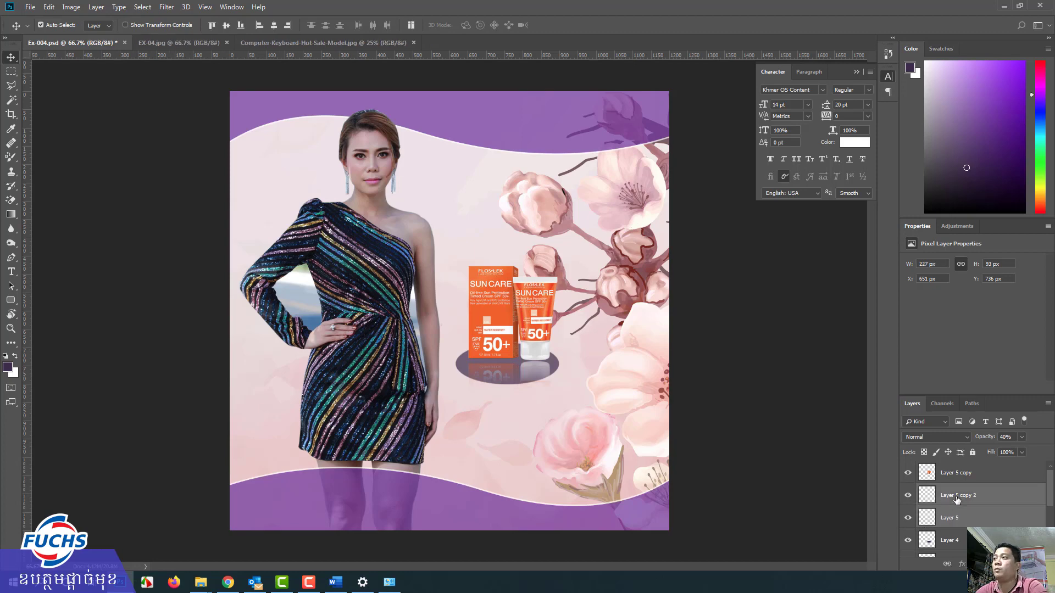
key("Delete")
left_click(915, 476)
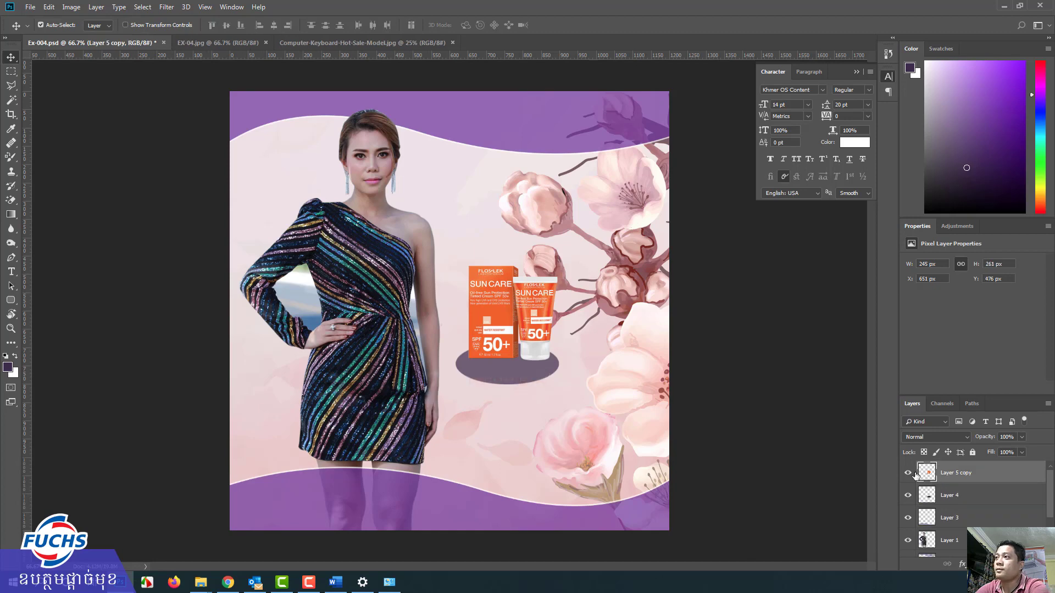
left_click(909, 473)
left_click(909, 473)
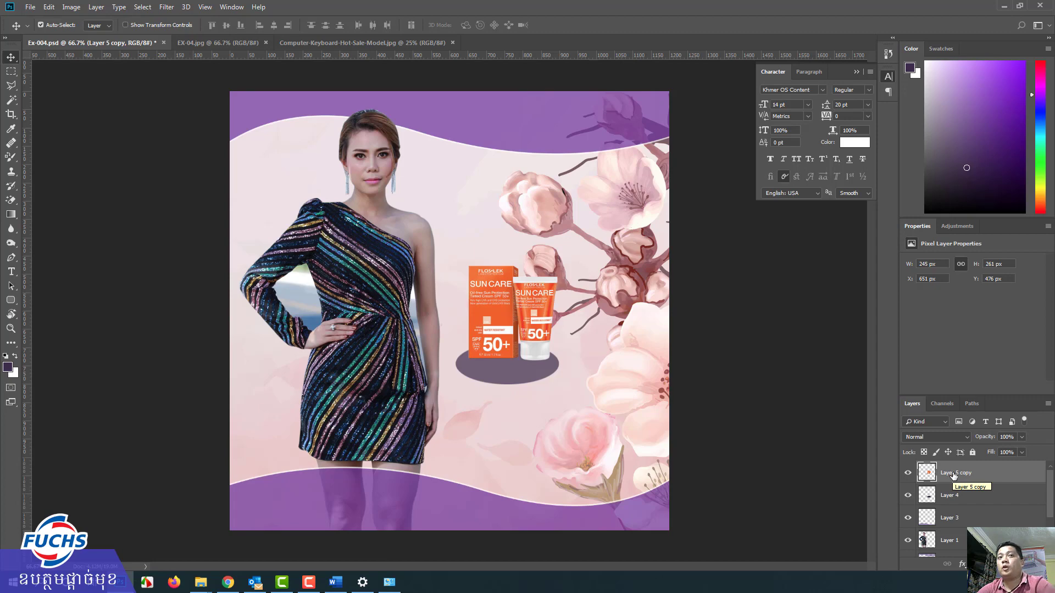
Duplicate the product layer, compare the two copies by toggling their visibility, and make the lower copy active.
key("ctrl+j")
left_click(908, 495)
left_click(908, 472)
left_click(907, 495)
left_click(907, 495)
left_click(908, 473)
left_click(908, 472)
left_click(907, 495)
left_click(907, 473)
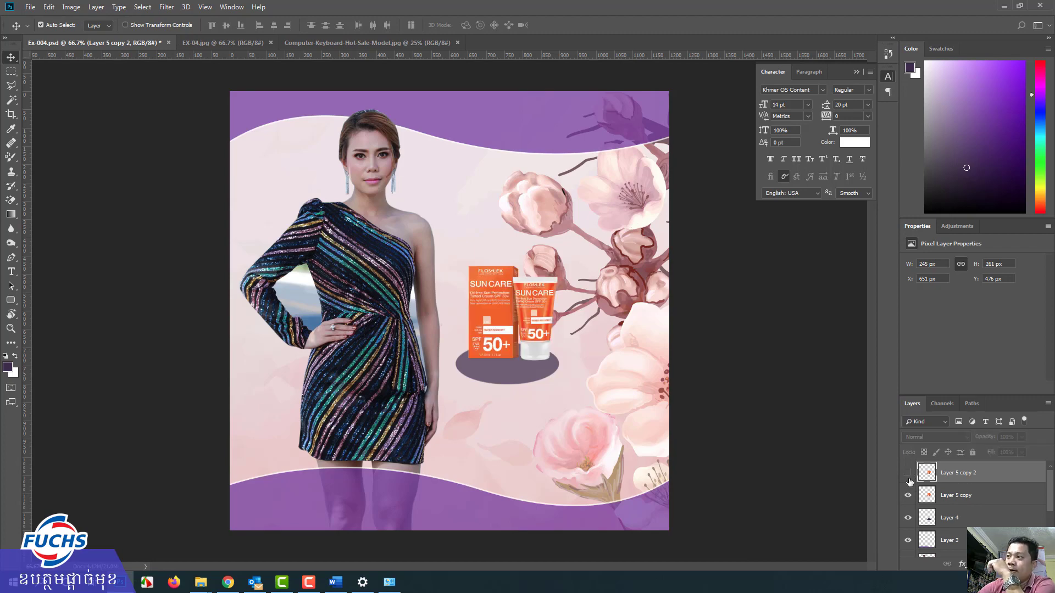
left_click(959, 497)
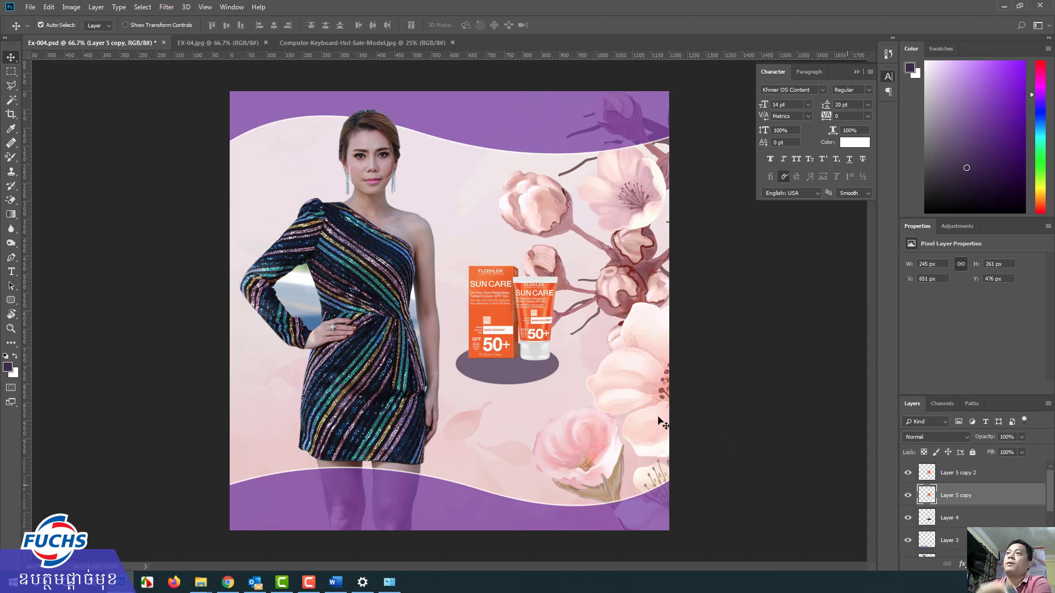
Try to flip the lower product copy vertically about its centre.
key("ctrl+t")
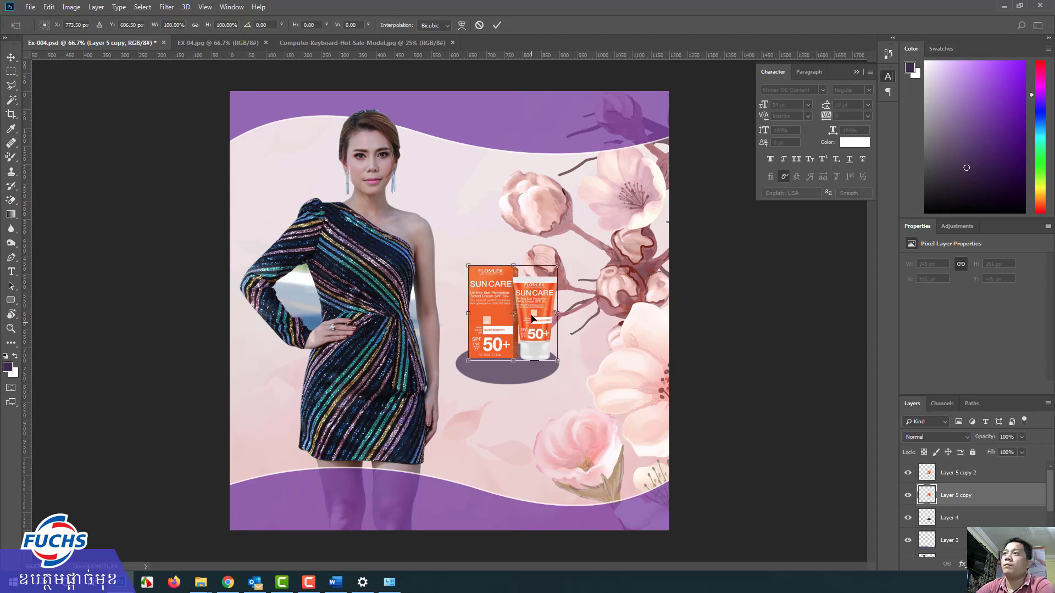
right_click(535, 303)
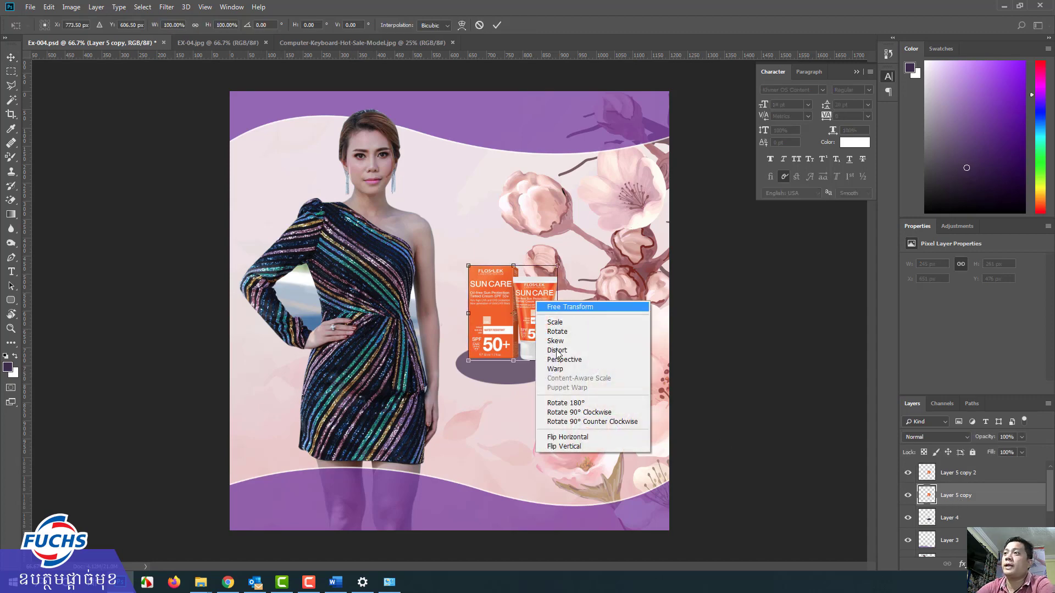
left_click(570, 447)
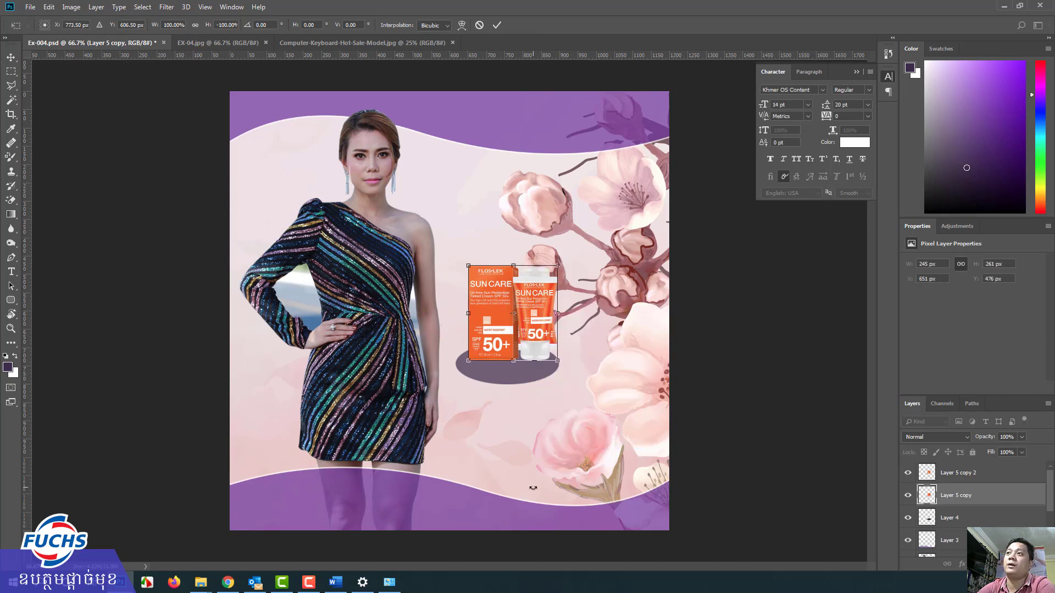
key("Return")
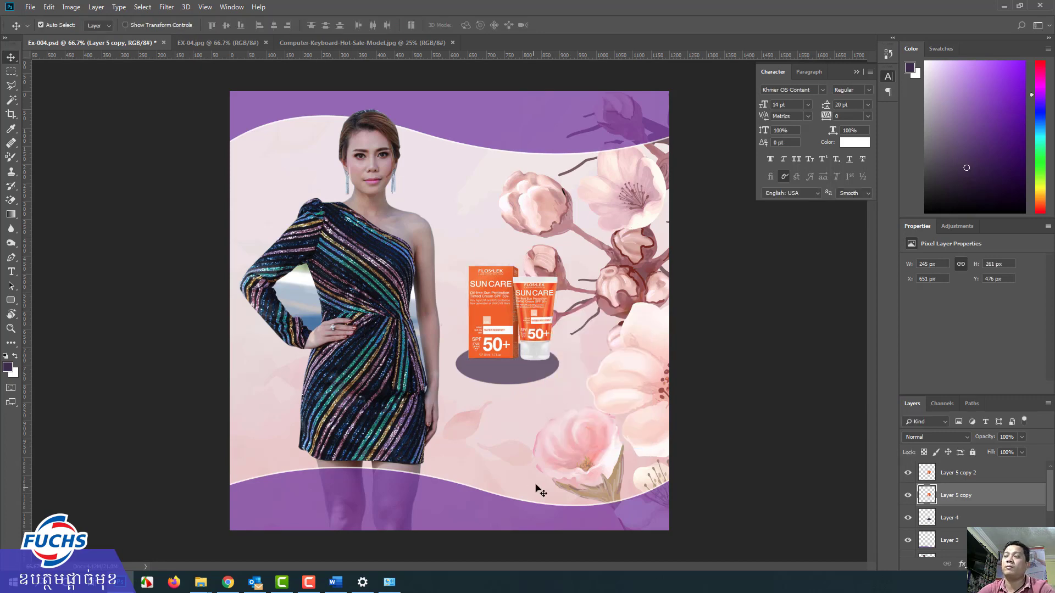
Try to flip the lower product copy vertically with the reference point moved to its bottom edge.
key("ctrl+t")
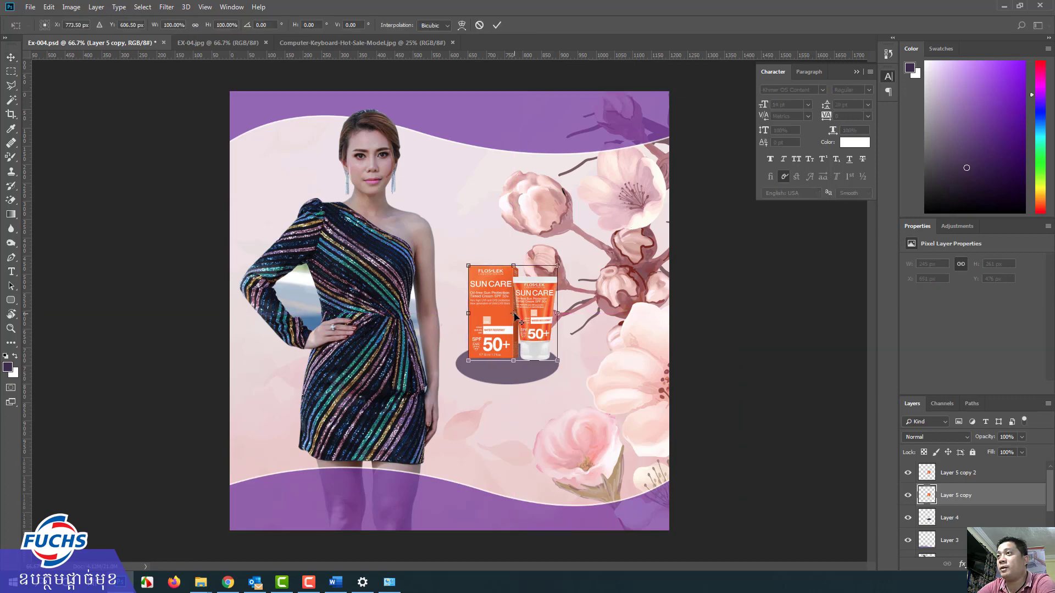
left_click_drag(514, 316, 513, 361)
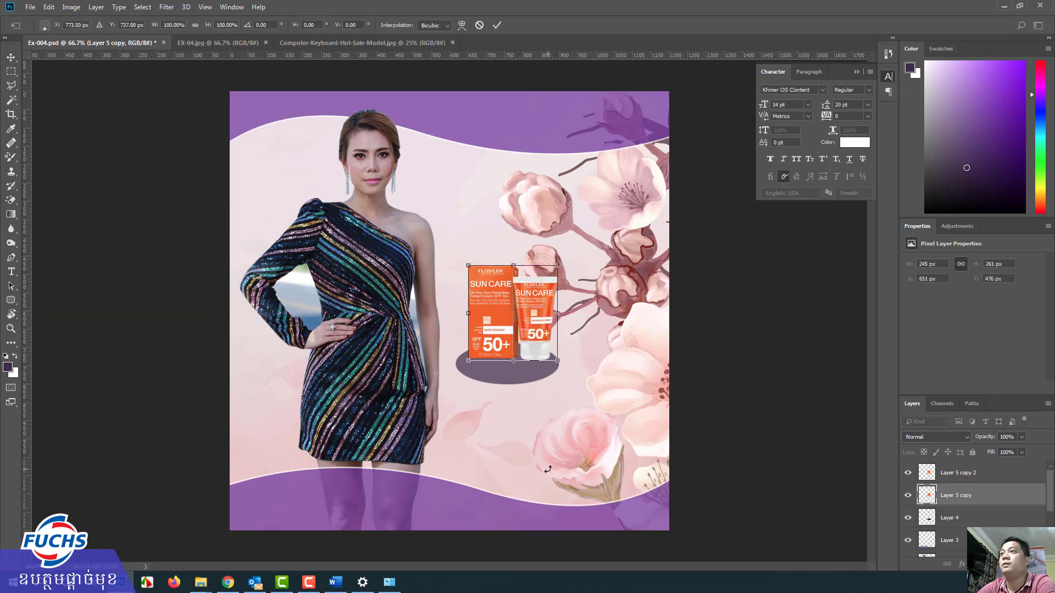
right_click(538, 314)
left_click(578, 461)
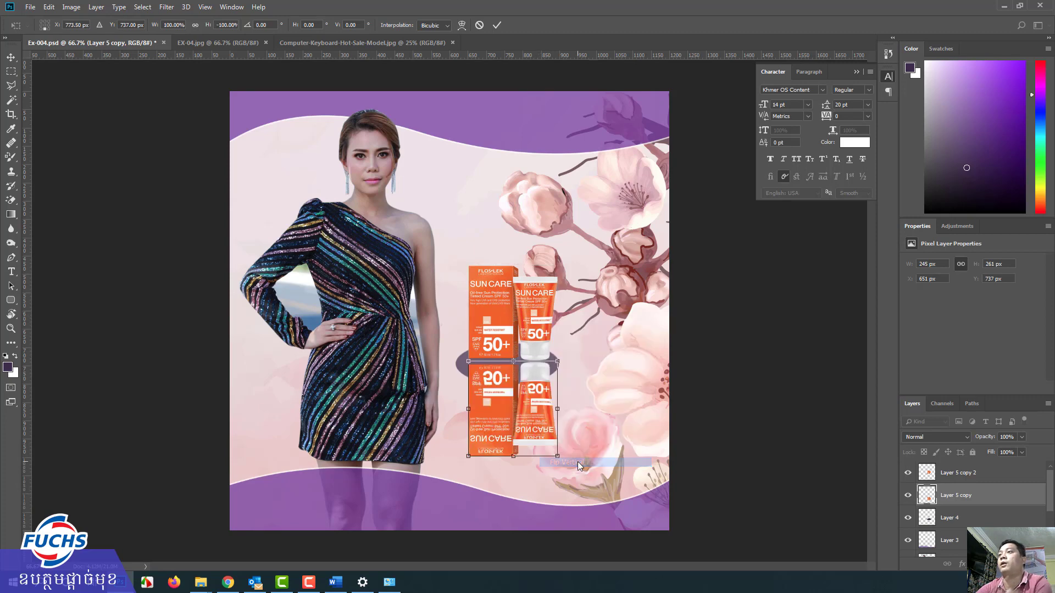
left_click_drag(569, 461, 512, 364)
key("Escape")
Flip the lower product copy vertically about its bottom centre point, apply the transform, and check it by toggling the layer's visibility.
key("ctrl+t")
left_click_drag(515, 315, 513, 361)
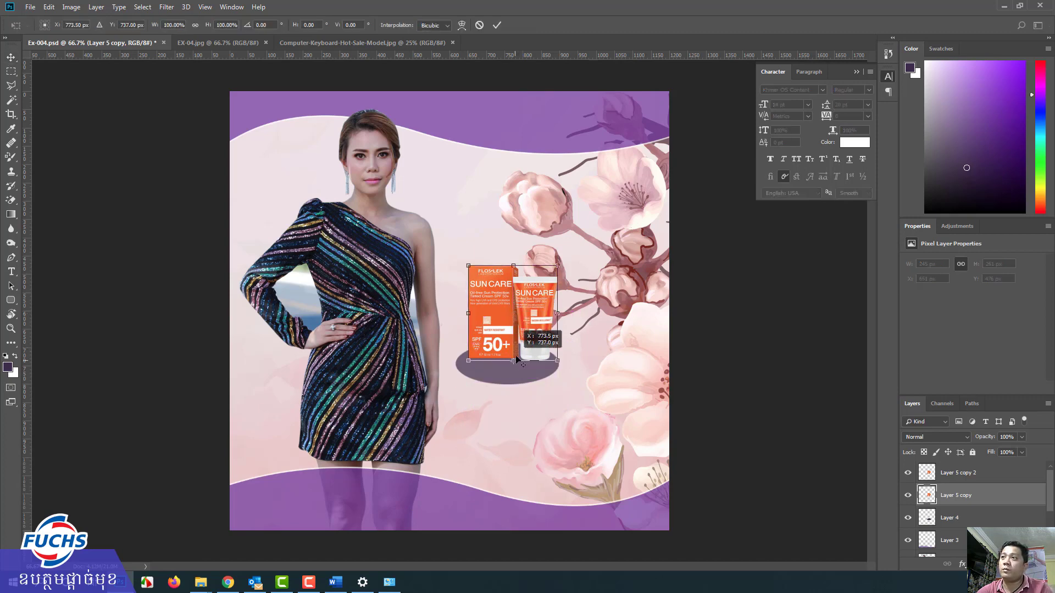
right_click(517, 332)
left_click(556, 477)
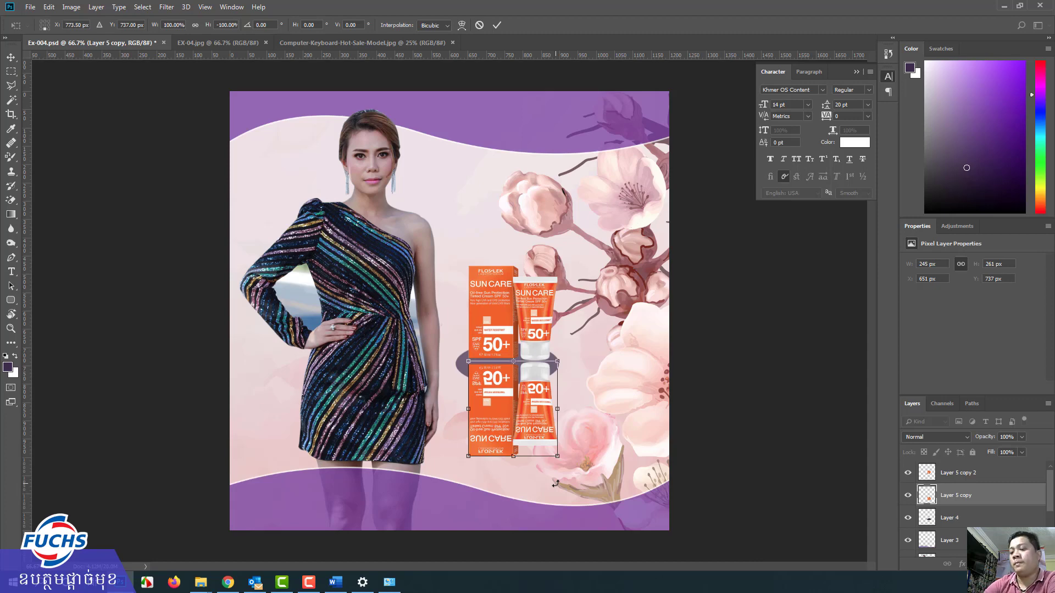
key("Return")
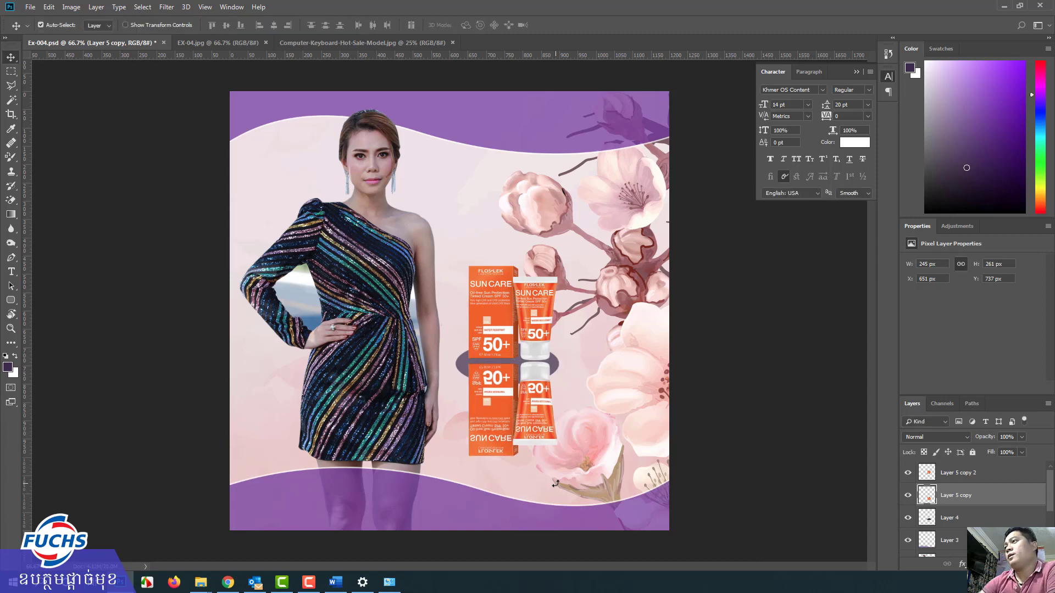
left_click(907, 495)
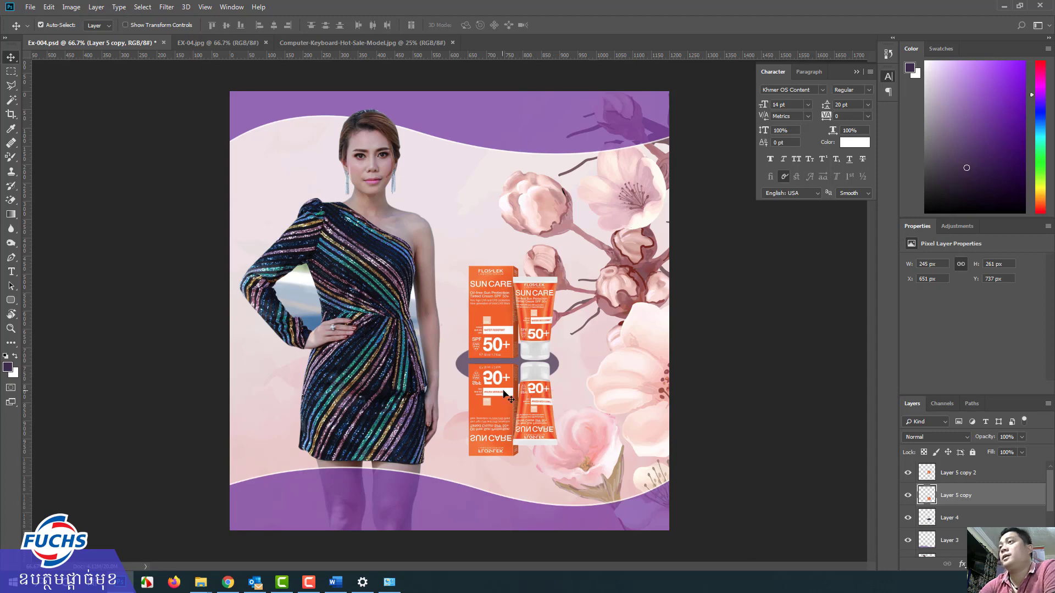
left_click(909, 496)
left_click(908, 496)
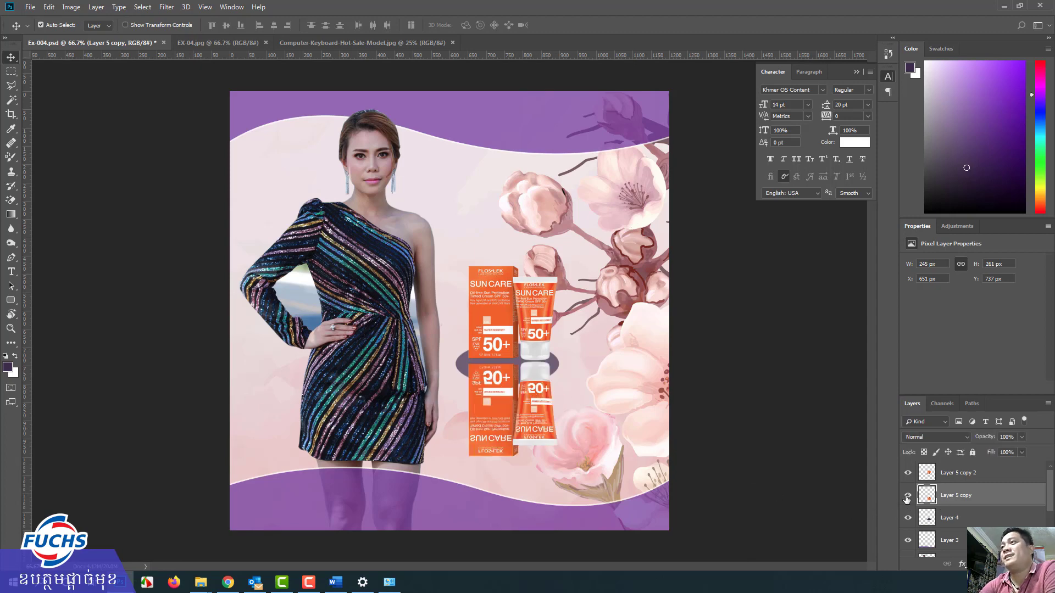
Consult the EX-04.jpg sample and fade out the mirrored product below the ellipse by deleting a rectangular selection with 35 px feather.
left_click(11, 71)
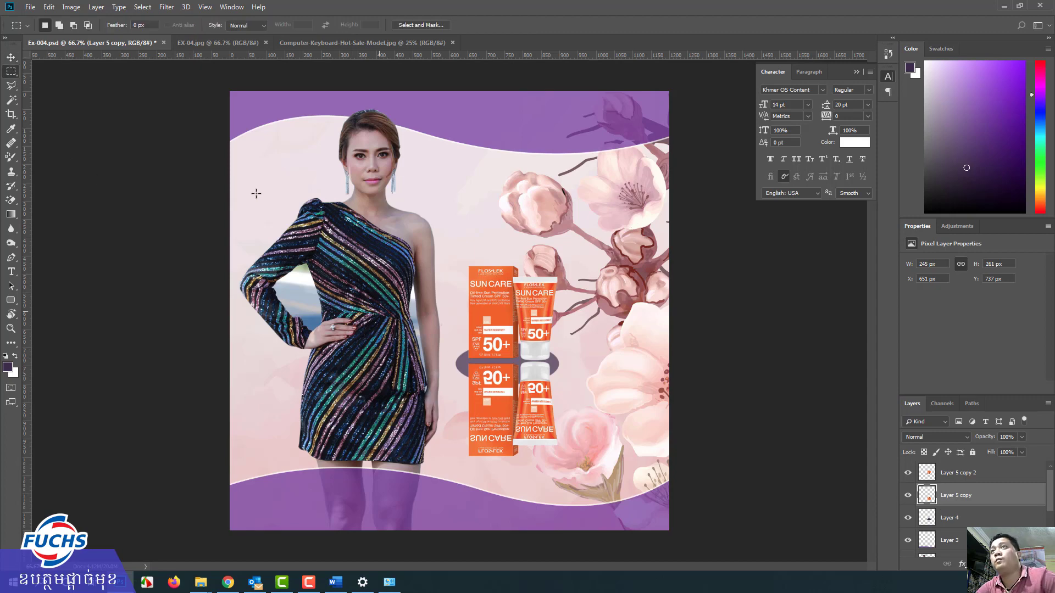
left_click(218, 42)
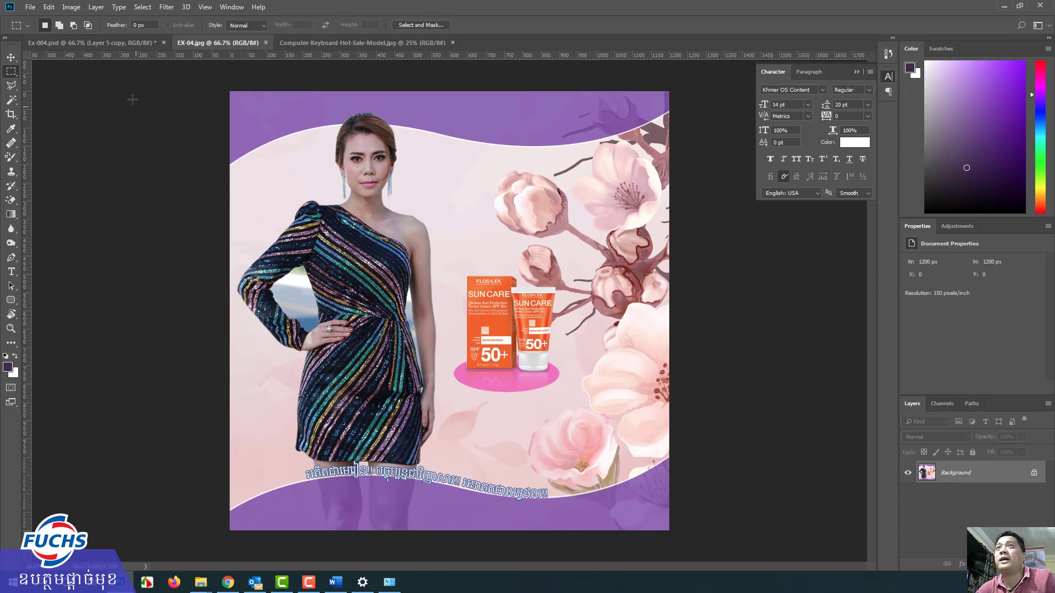
left_click(125, 42)
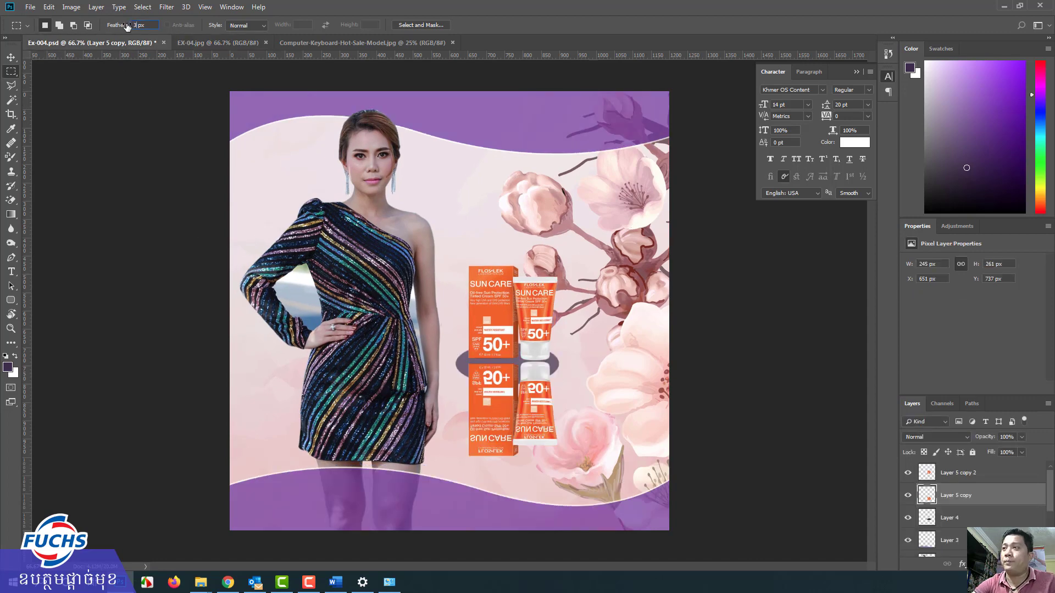
left_click_drag(415, 400, 630, 485)
left_click_drag(587, 456, 585, 444)
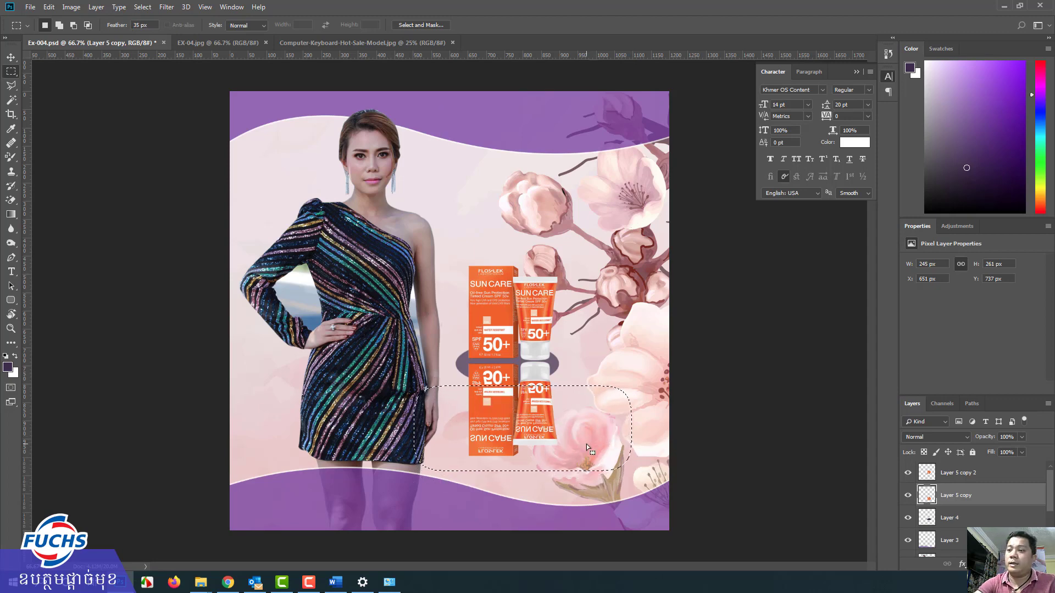
key("Delete")
key("Delete")
key("Delete")
key("Delete")
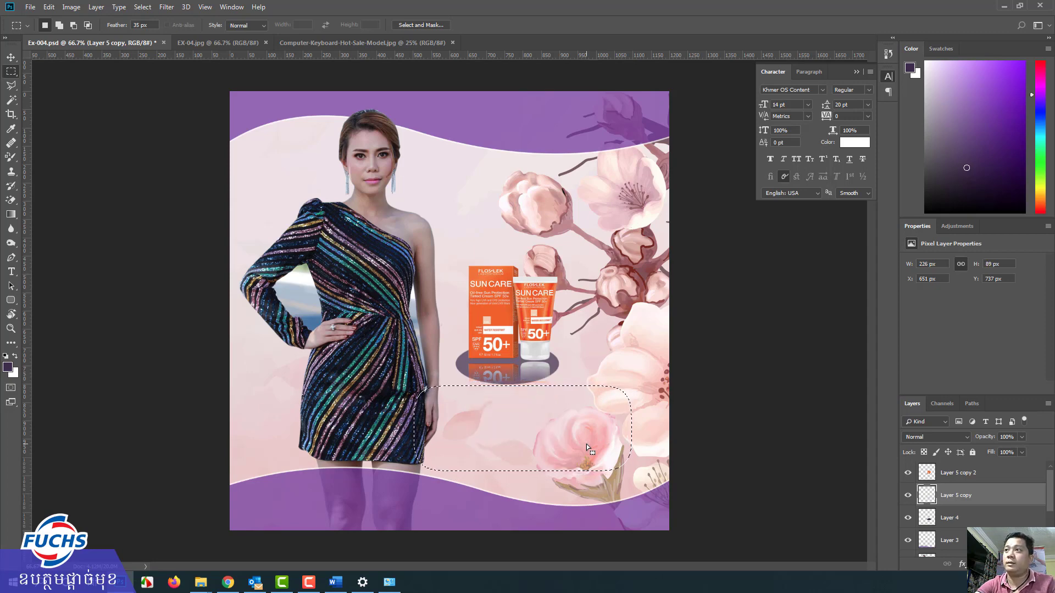
key("ctrl+d")
key("v")
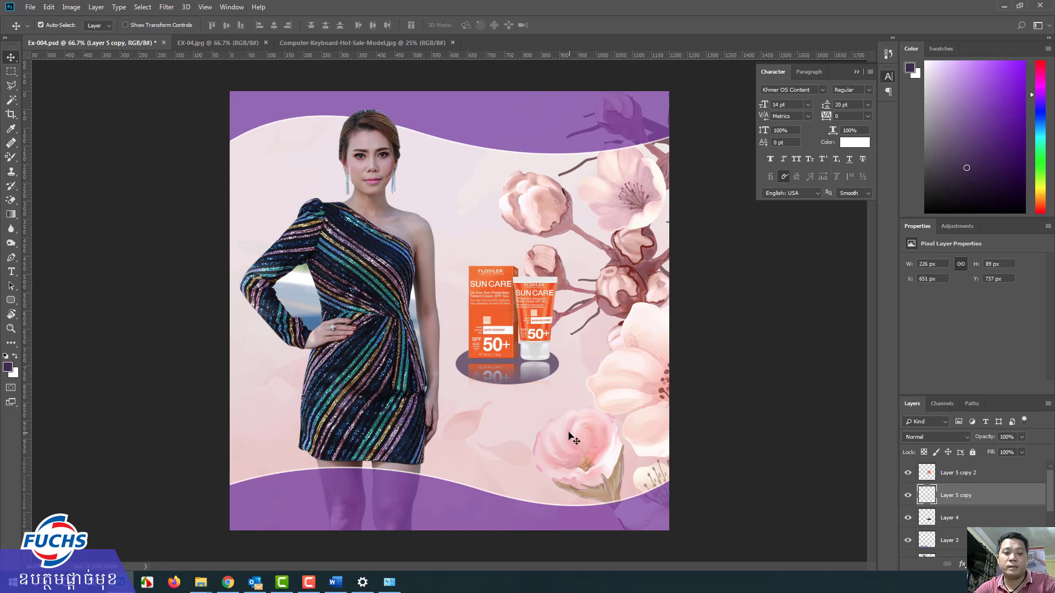
Set the mirrored product layer's opacity to 40% and keep that reflection layer selected.
key("4")
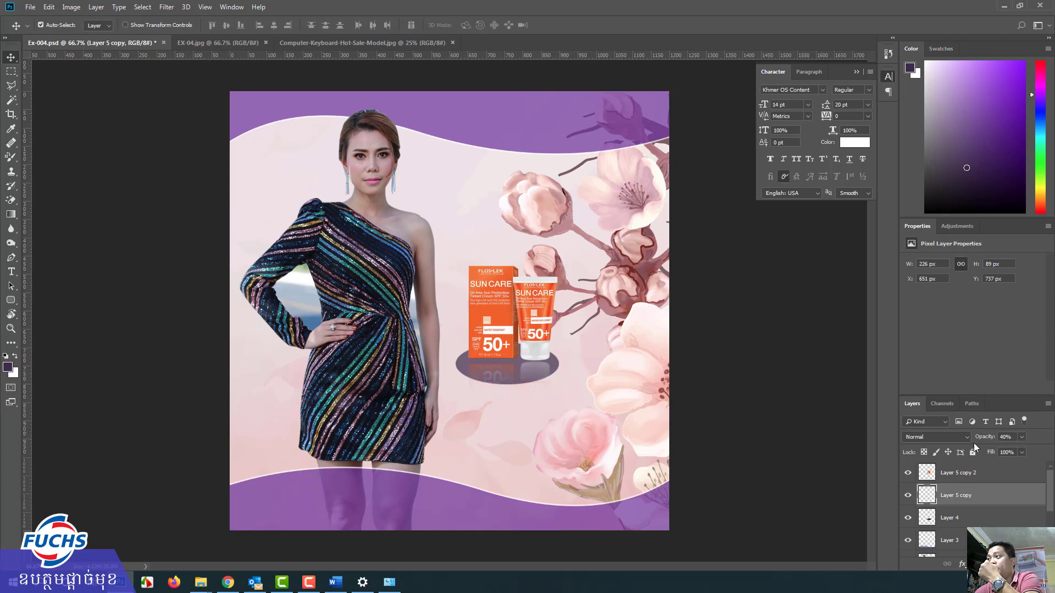
left_click(1022, 438)
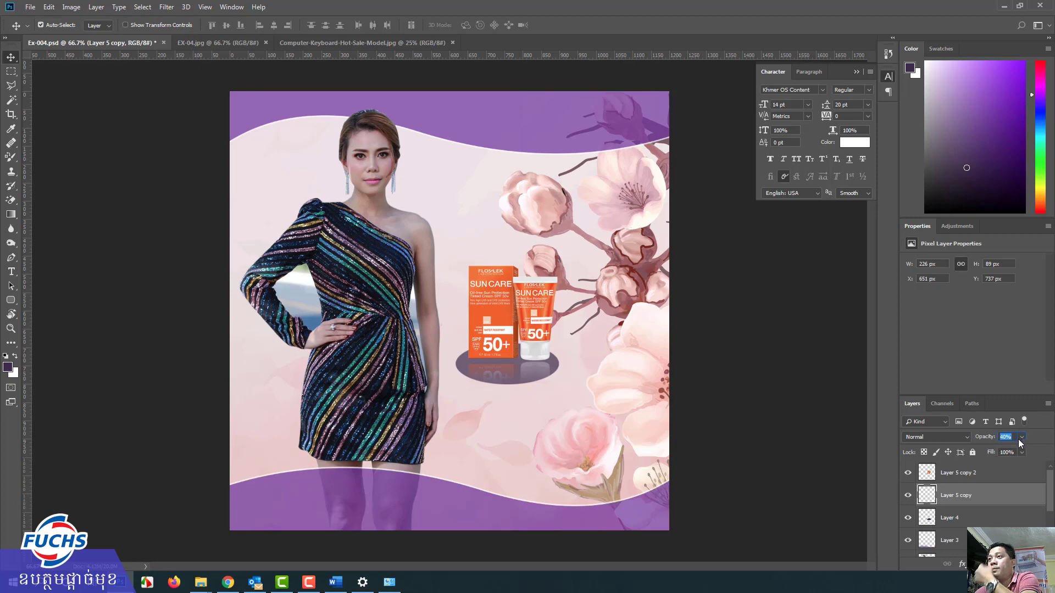
left_click(764, 407)
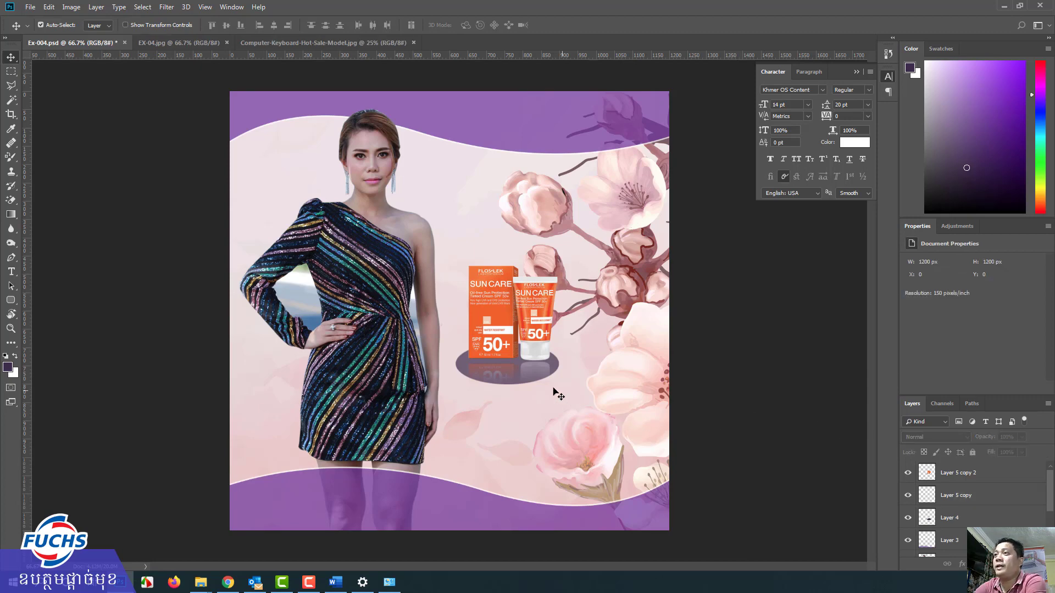
mouse_move(536, 375)
left_mouse_down()
mouse_move(641, 364)
mouse_move(519, 383)
left_mouse_up()
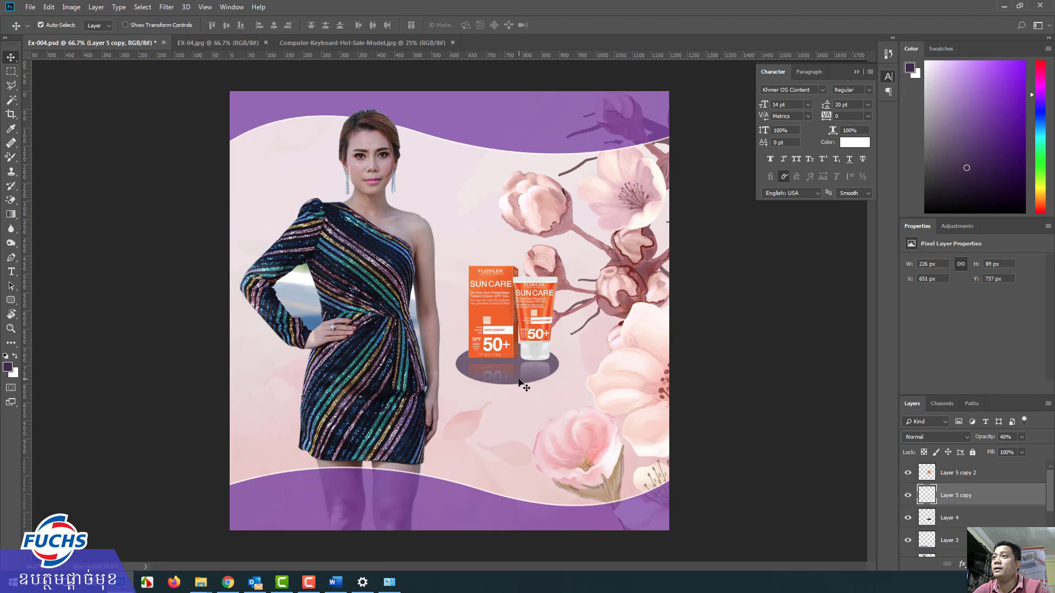
Duplicate the faded reflection layer and hide the original, with the rectangular selection tool active.
left_click(5, 73)
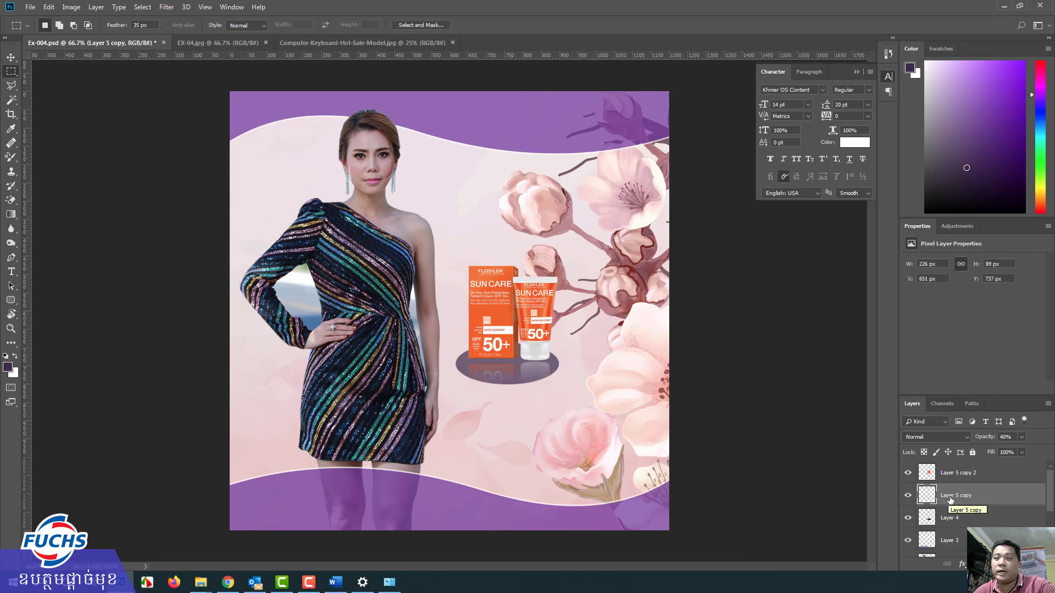
key("ctrl+j")
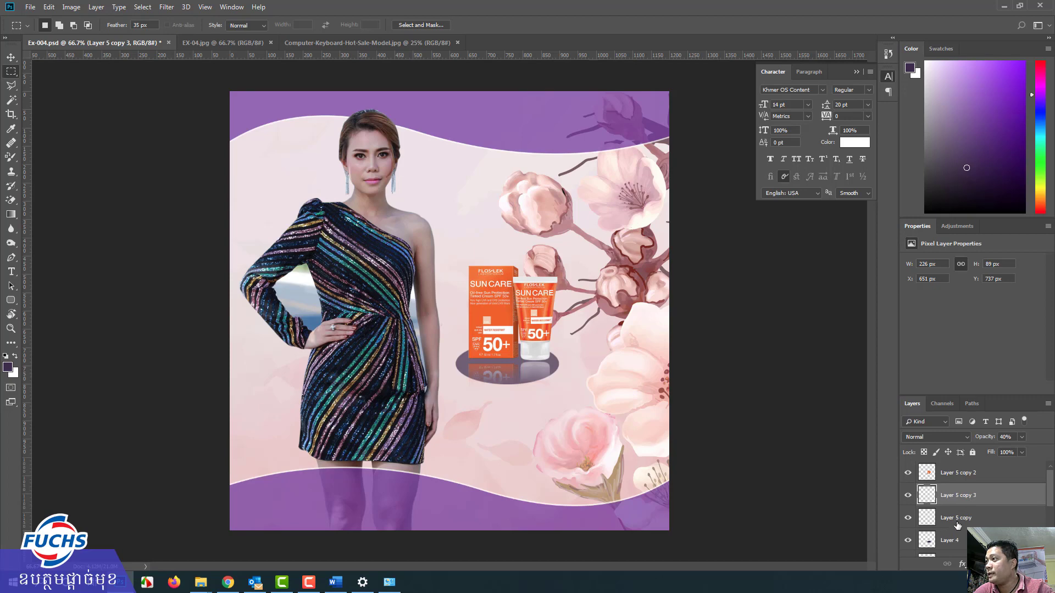
left_click(908, 519)
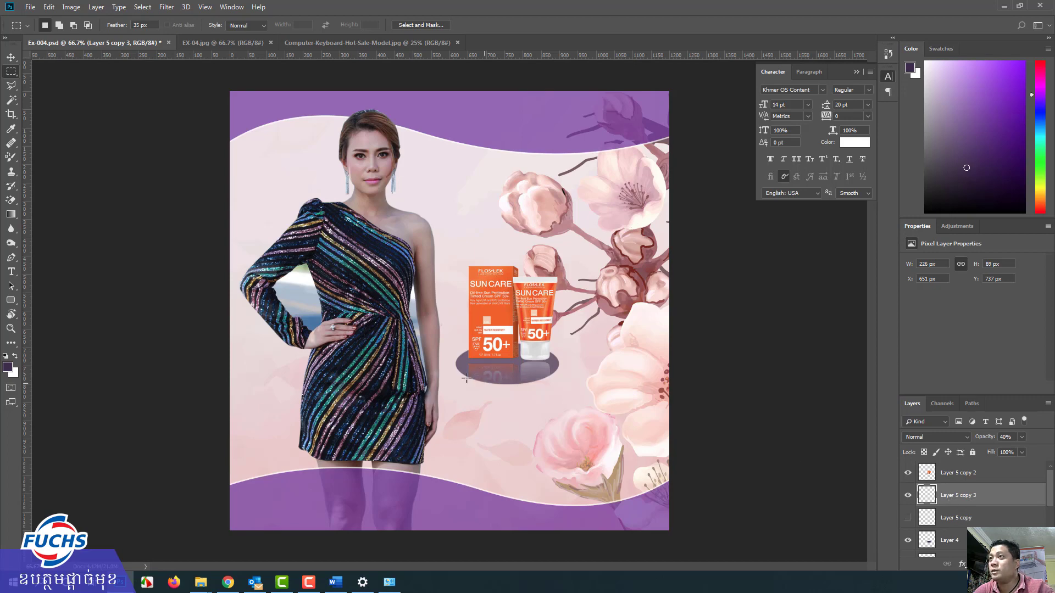
Delete the box's half of the reflection from Layer 5 copy 3 using a rectangular selection with 0 px feather, then deselect.
left_click_drag(442, 350, 518, 428)
key("ctrl+d")
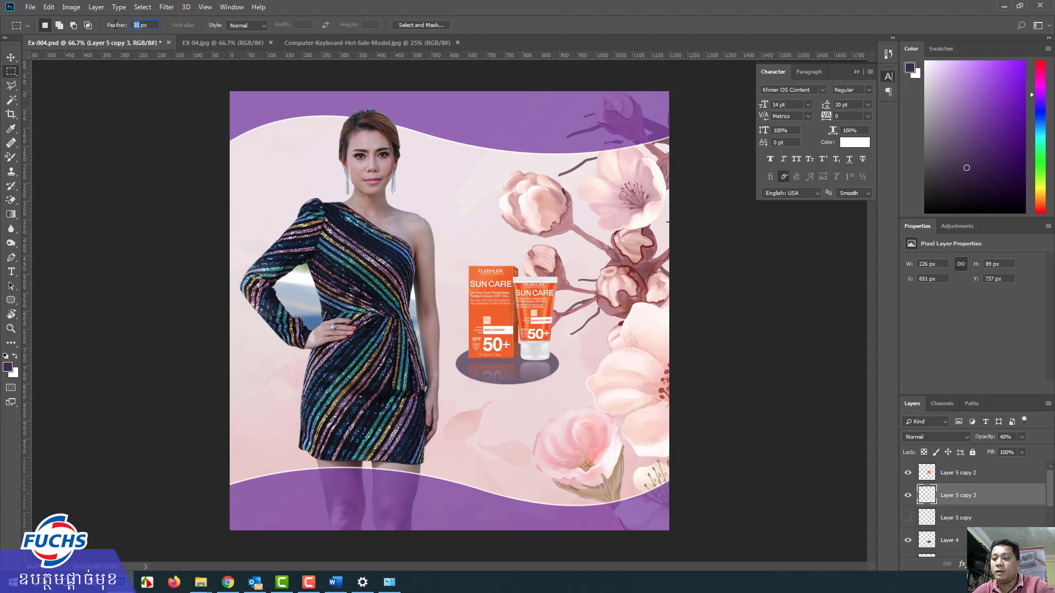
left_click_drag(440, 344, 517, 436)
key("Delete")
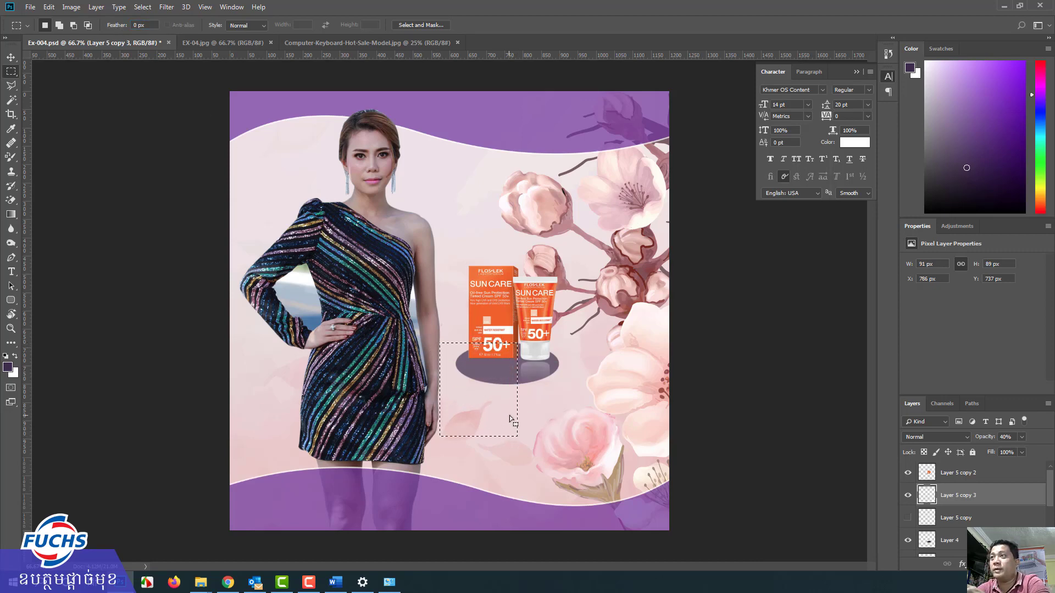
key("ctrl+d")
key("v")
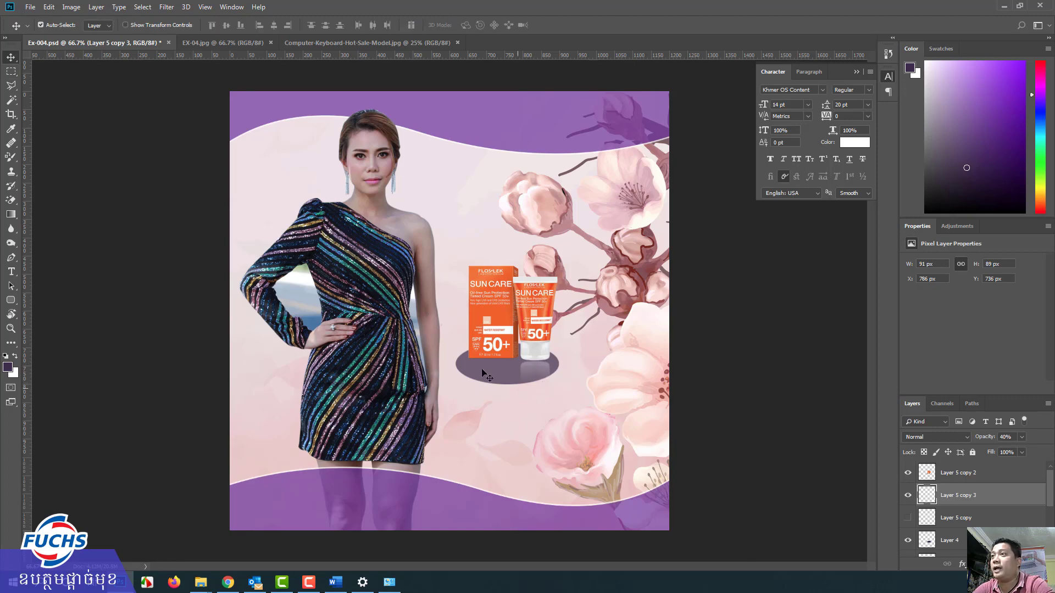
Compare the full reflection on Layer 5 copy with the tube-only reflection on Layer 5 copy 3 by toggling their visibility.
left_click(907, 519)
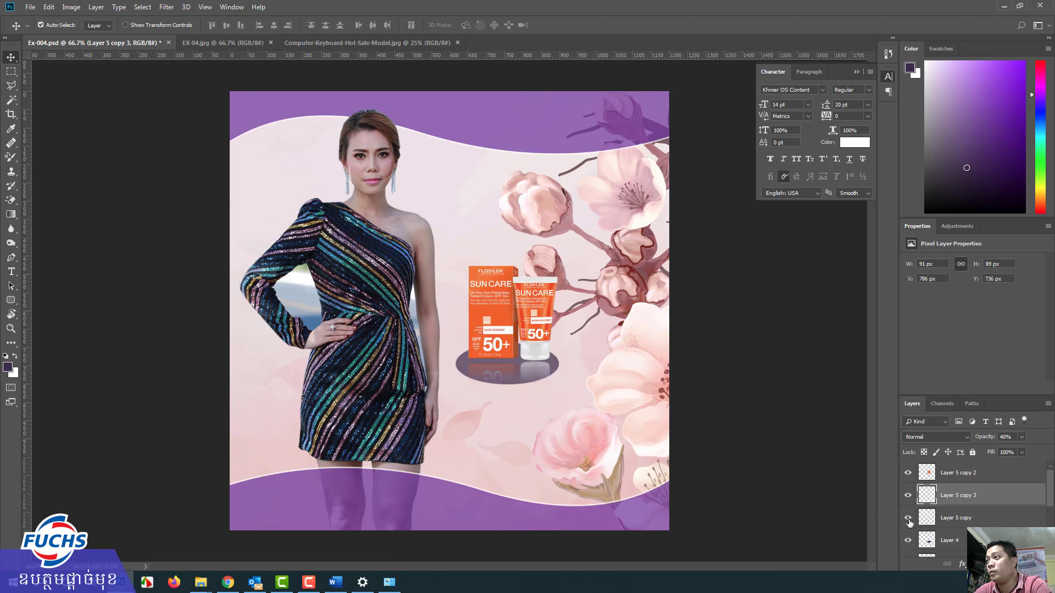
left_click(907, 495)
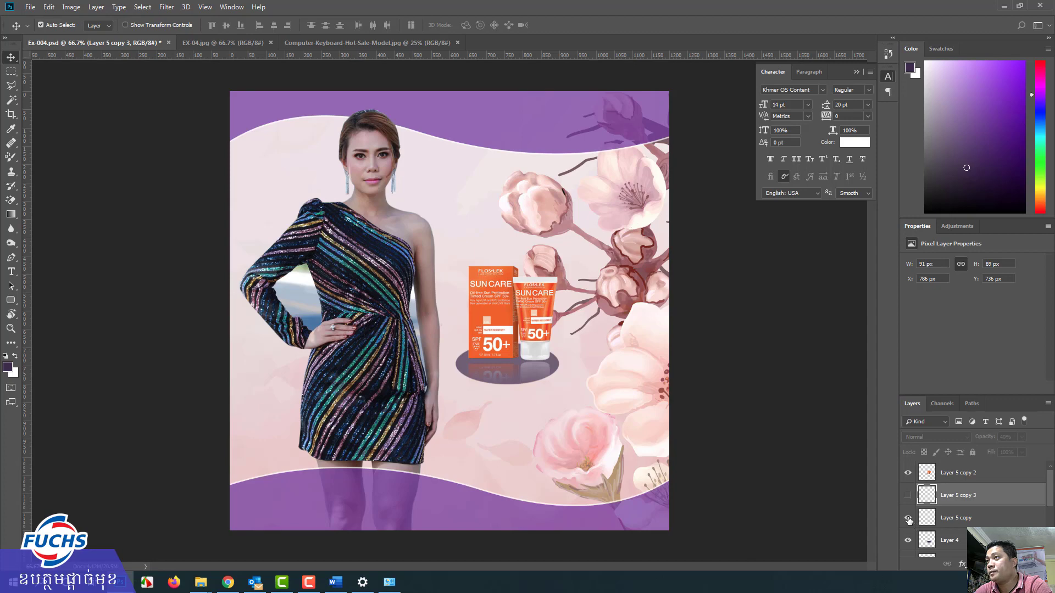
left_click(908, 519)
left_click(908, 519)
left_click(909, 519)
left_click(908, 495)
left_click(908, 495)
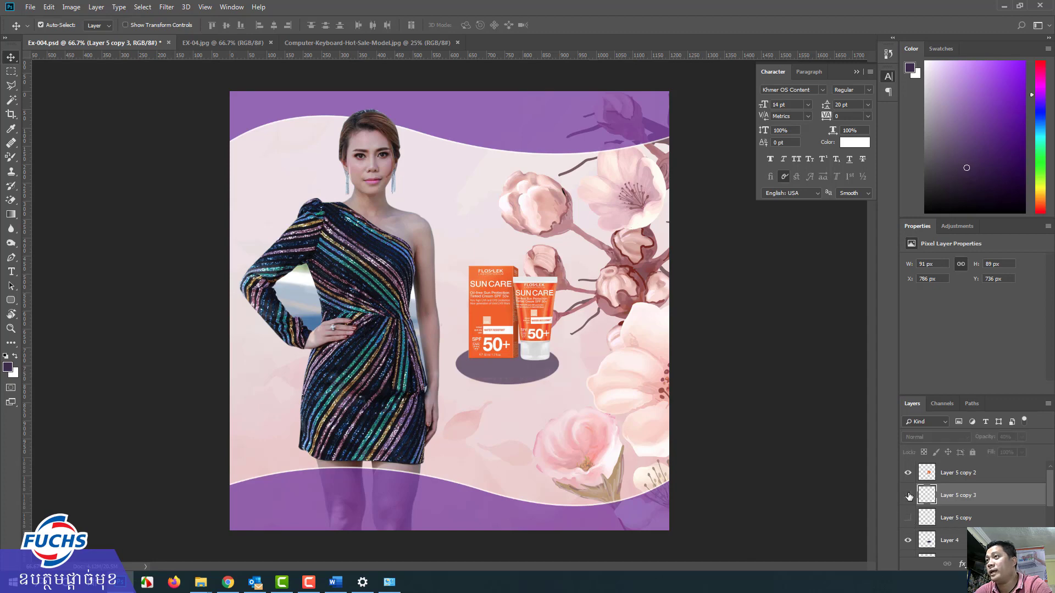
left_click(909, 520)
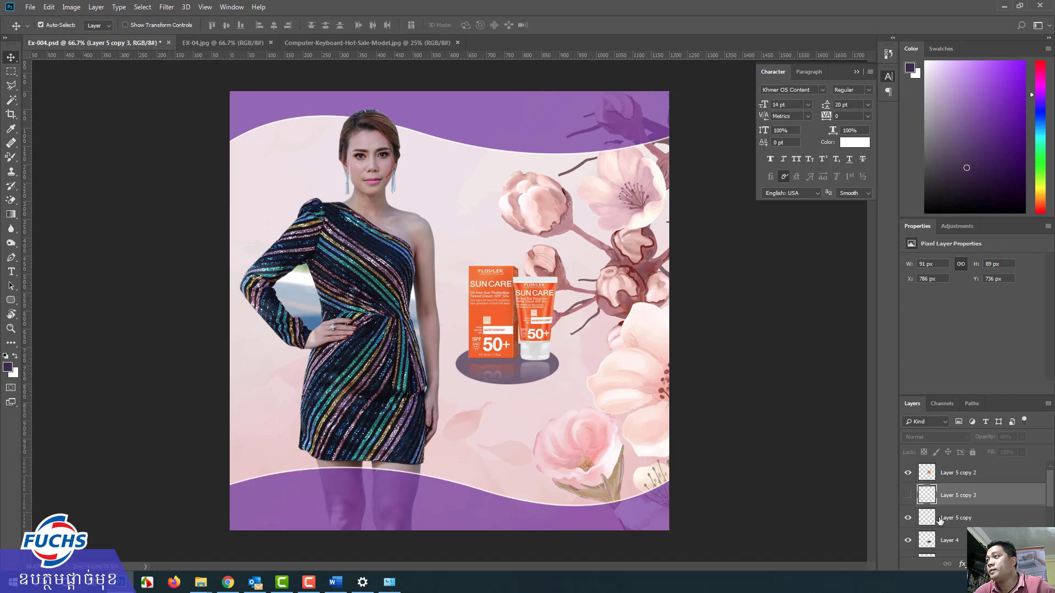
left_click(908, 519)
left_click(908, 496)
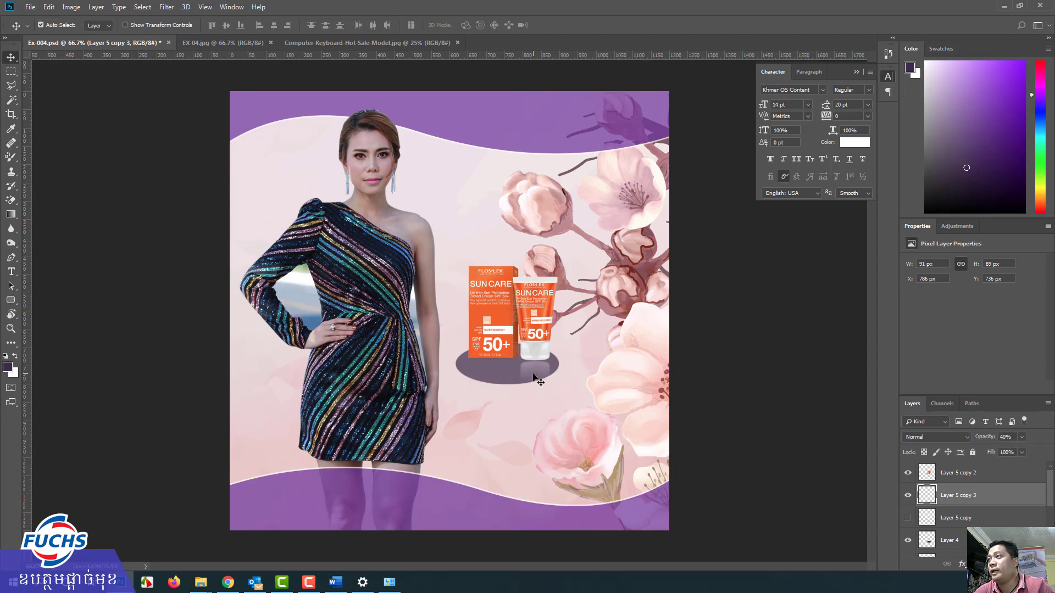
Hide Layer 5 copy 3, show Layer 5 copy, and remove the tube's half of its reflection with an unfeathered rectangular selection.
left_click(908, 495)
left_click(908, 518)
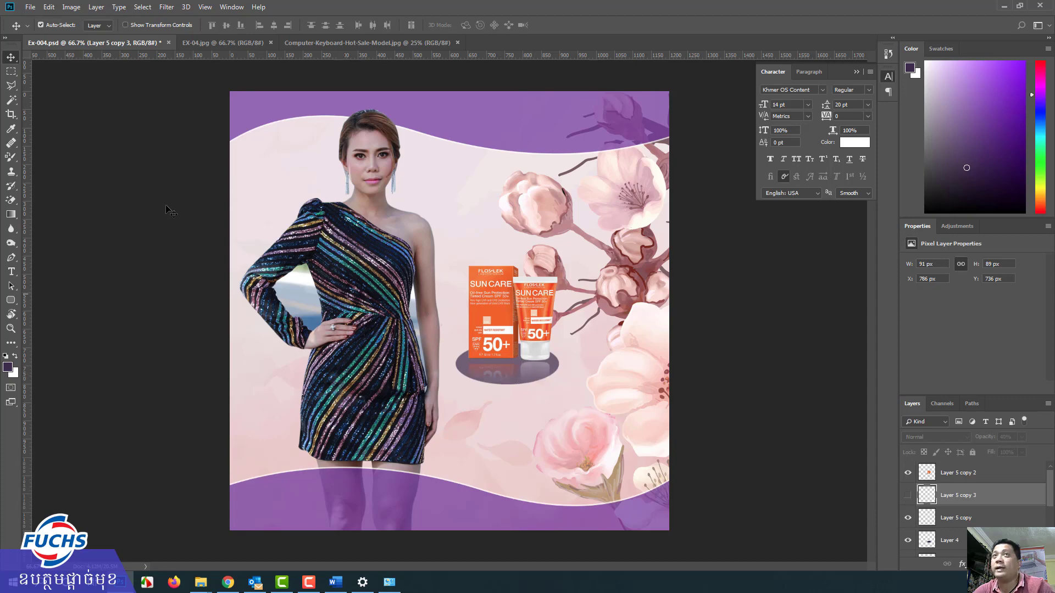
left_click(12, 72)
left_click_drag(519, 344, 574, 432)
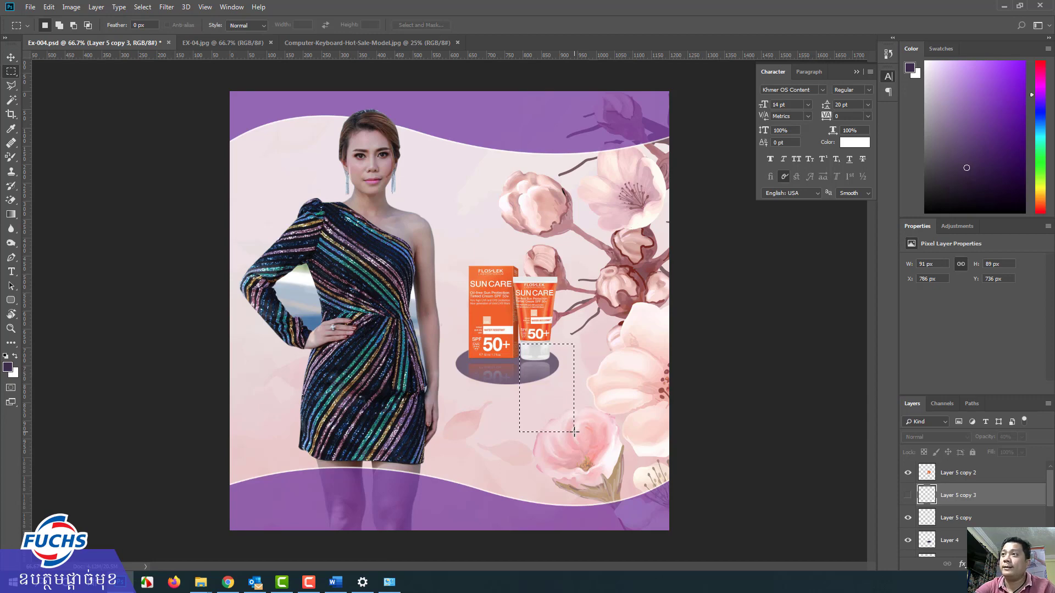
left_click(907, 496)
left_click(907, 496)
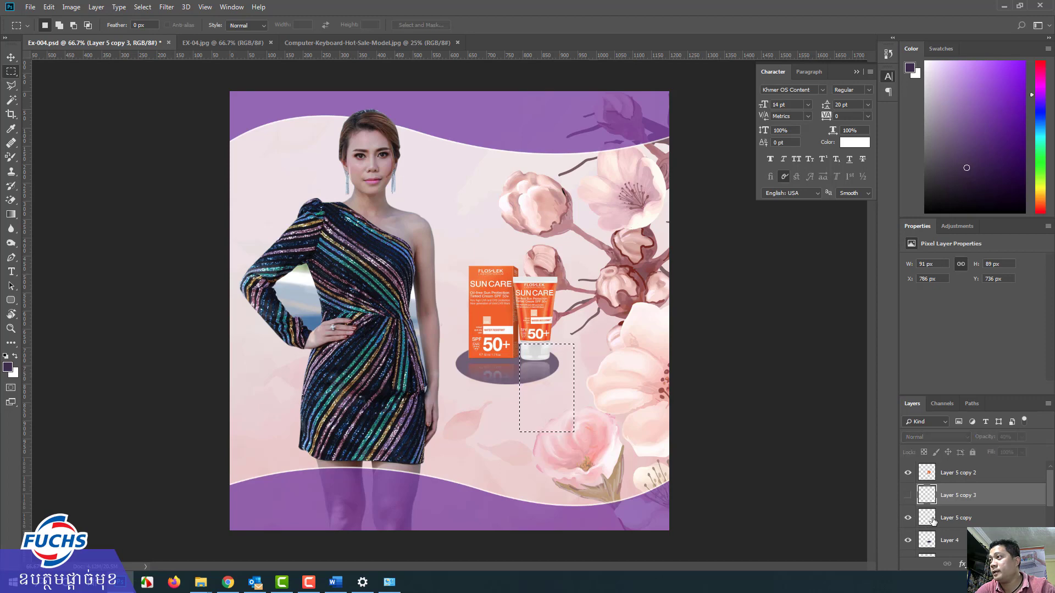
left_click(933, 521)
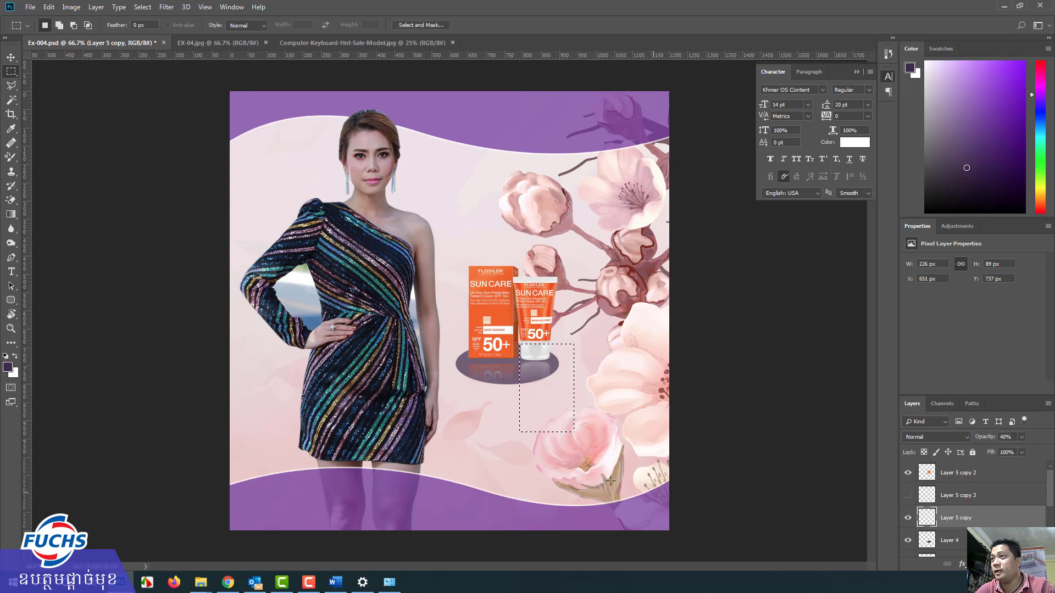
left_click(558, 428)
Show Layer 5 copy 3 again, shift the box's reflection up to Y 730 px against the box, and save Ex-004.psd.
left_click_drag(493, 375, 557, 390)
left_click(907, 495)
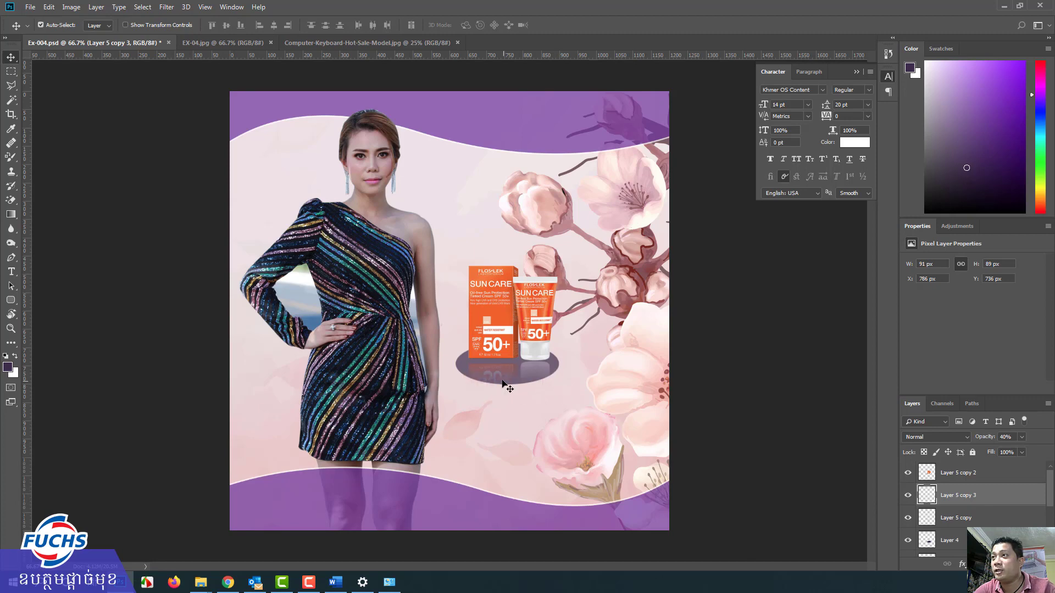
left_click_drag(506, 380, 507, 392)
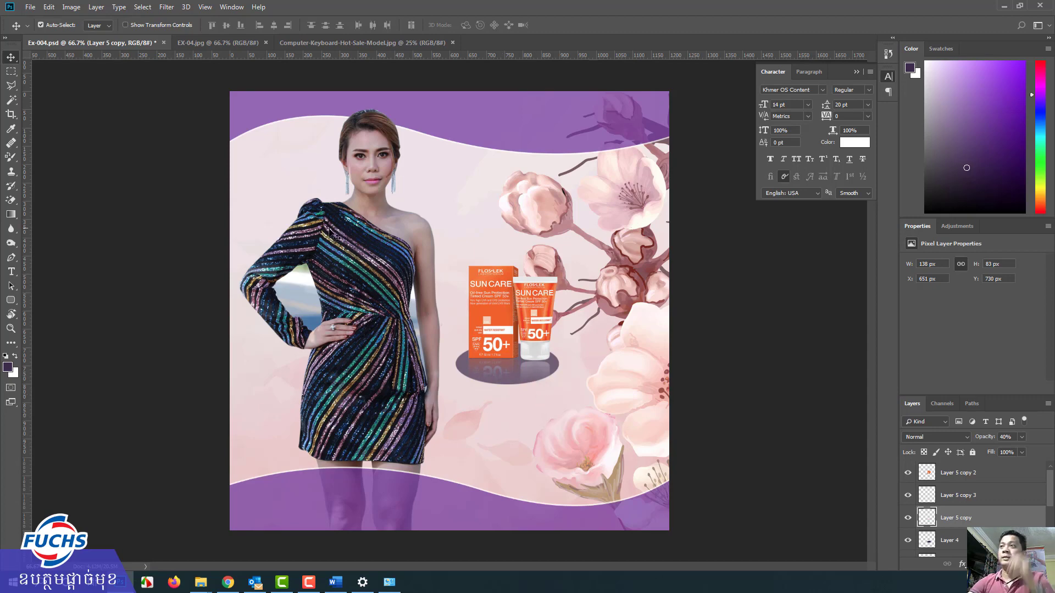
left_click(29, 8)
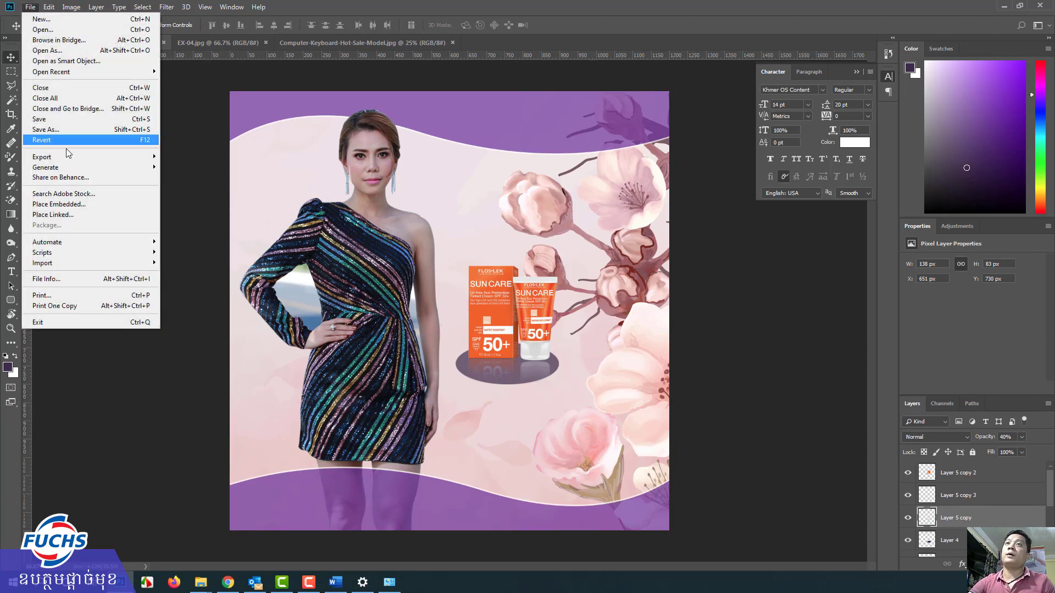
left_click(51, 120)
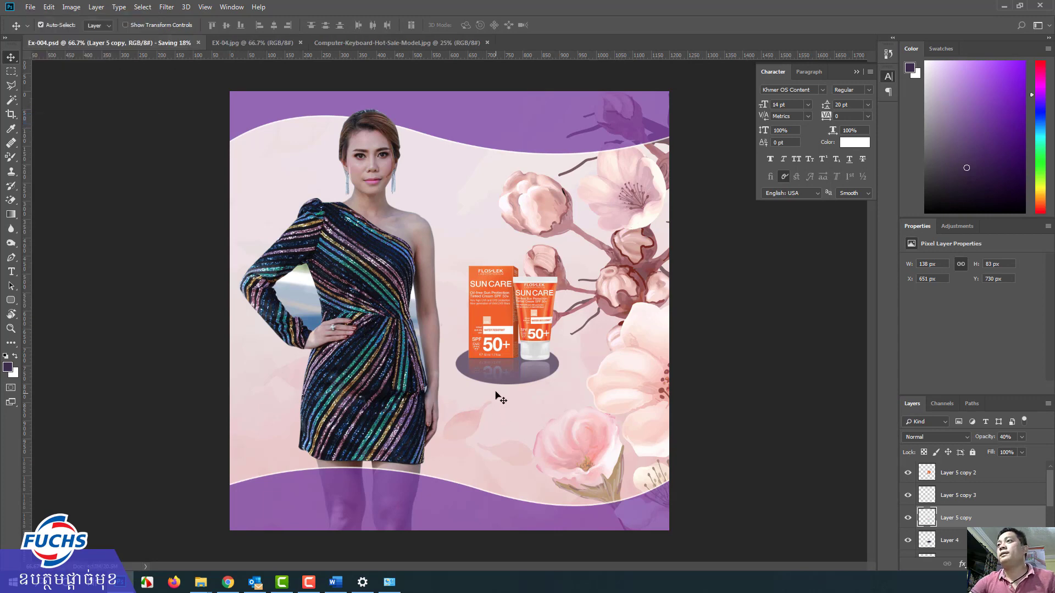
Open EX-04.psd, copy the entire curved Khmer slogan from its text layer, and return to Ex-004.psd.
left_click(241, 42)
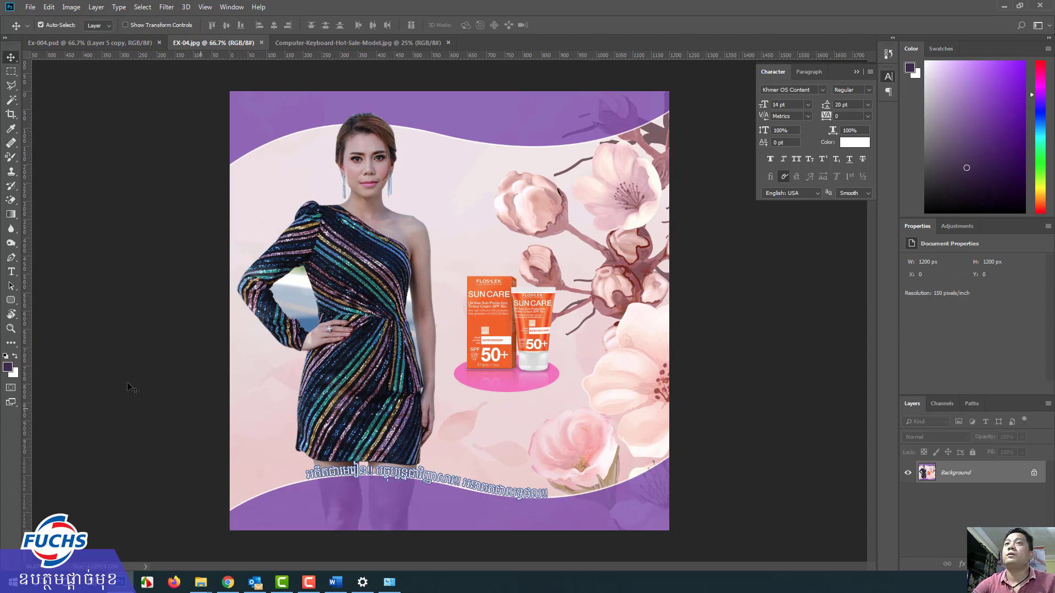
left_click(11, 272)
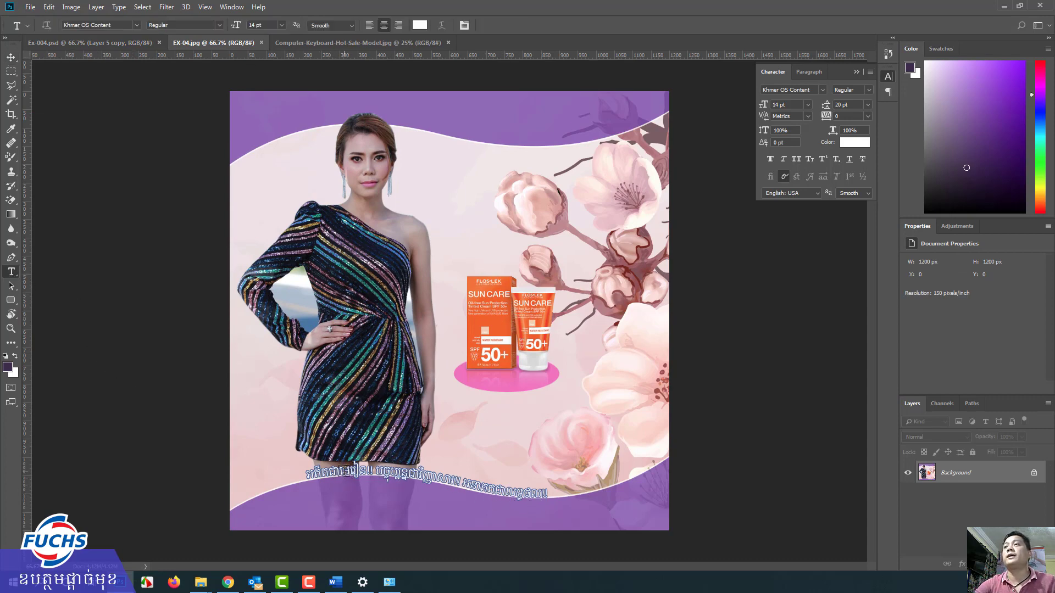
left_click(12, 58)
left_click(354, 43)
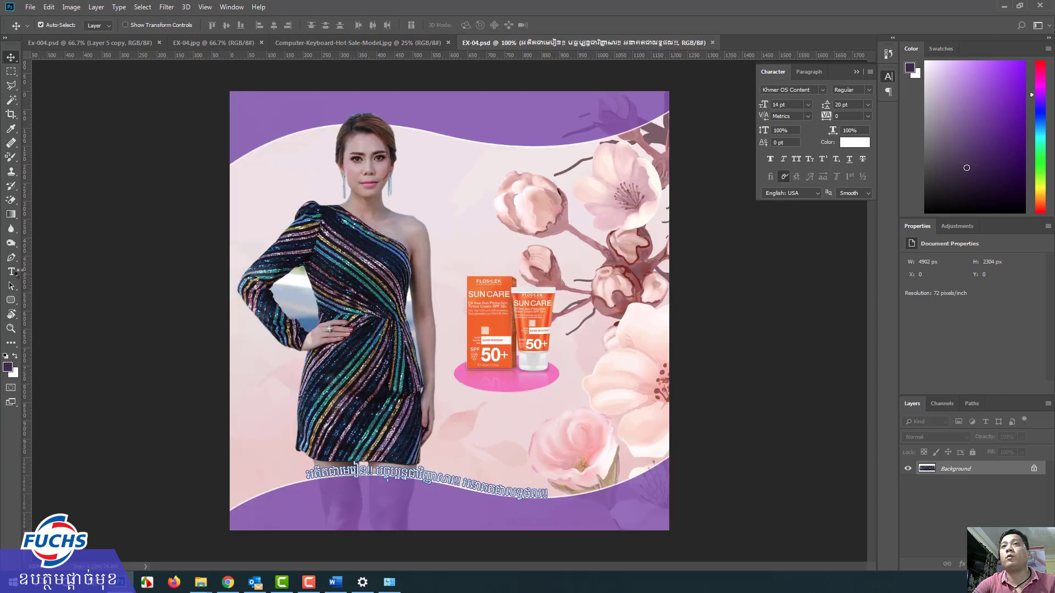
left_click(11, 272)
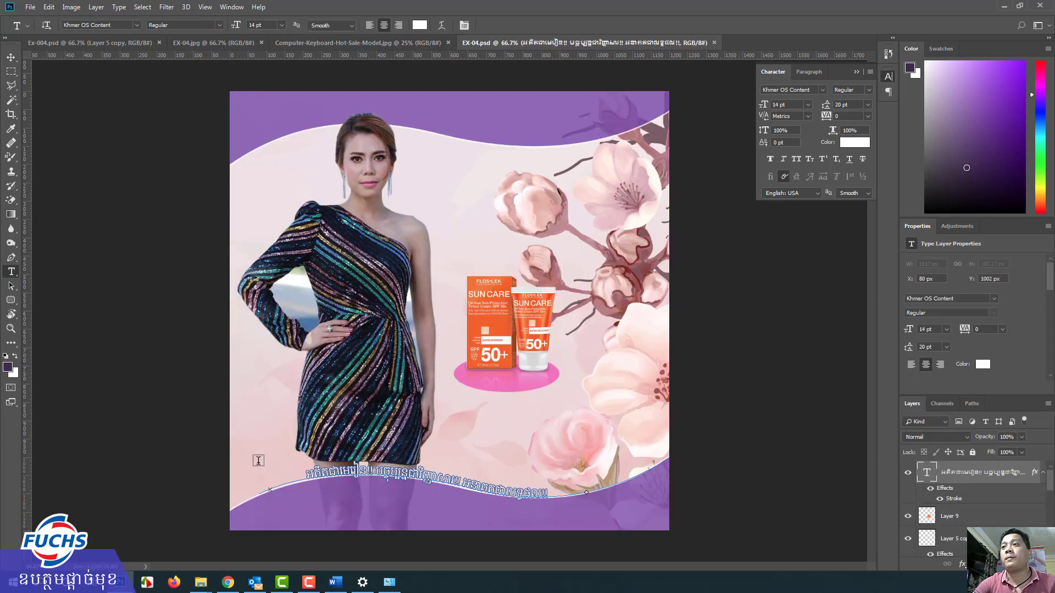
left_click(328, 476)
key("ctrl+a")
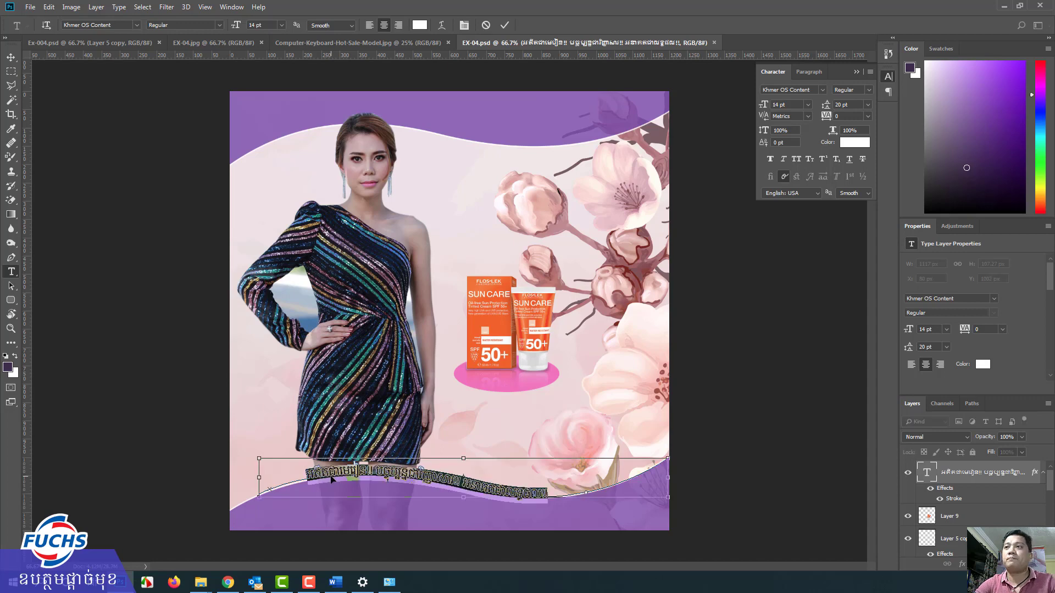
left_click(11, 58)
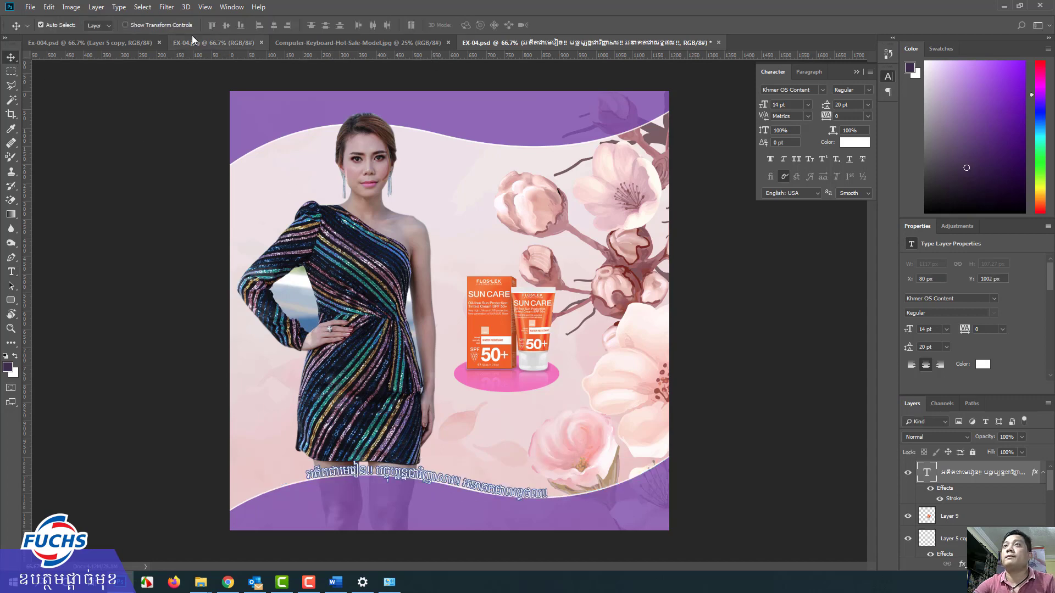
left_click(118, 43)
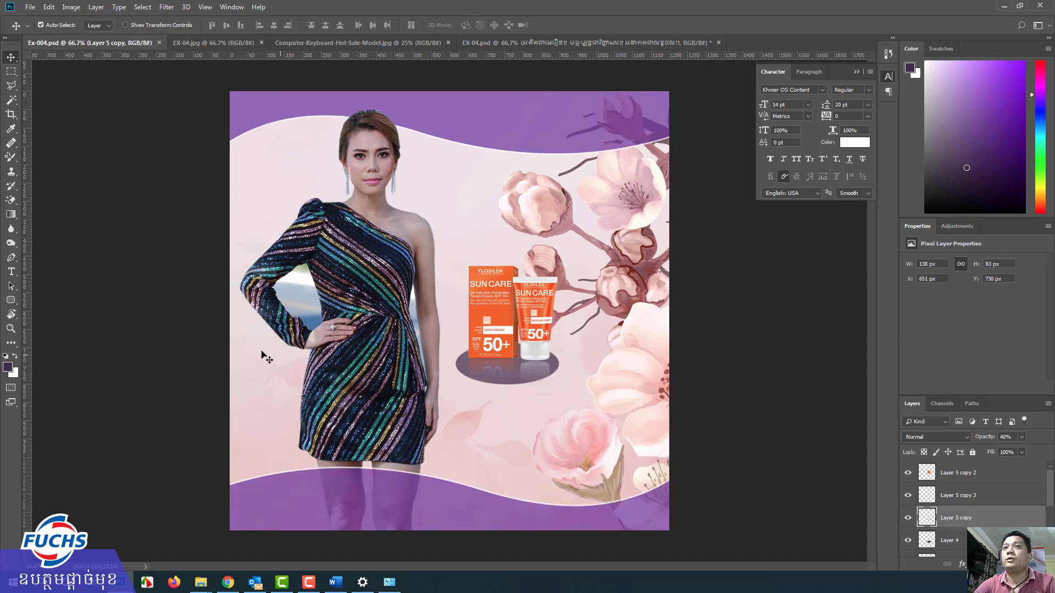
left_click(11, 272)
left_click(262, 363)
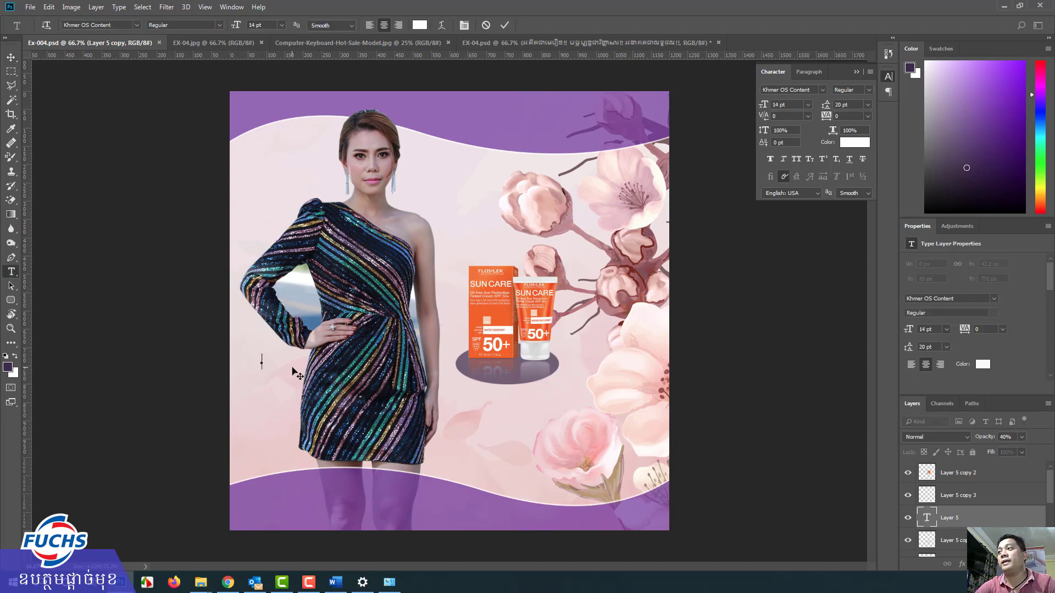
key("Escape")
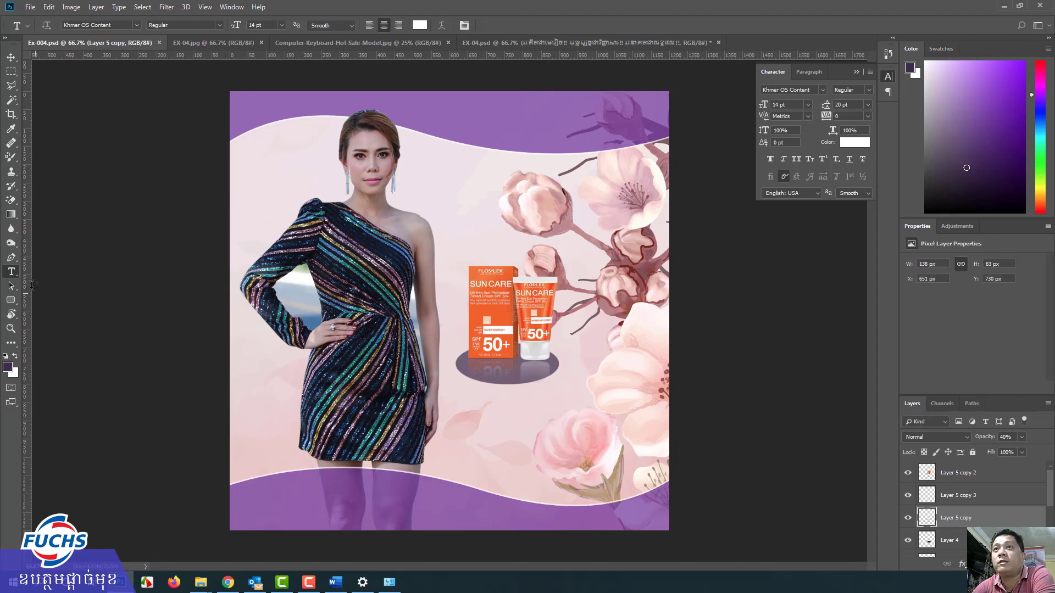
Draw a curved Pen path along the white edge of the lower purple wave and adjust its handles to follow the curve.
left_click(11, 257)
left_click(40, 260)
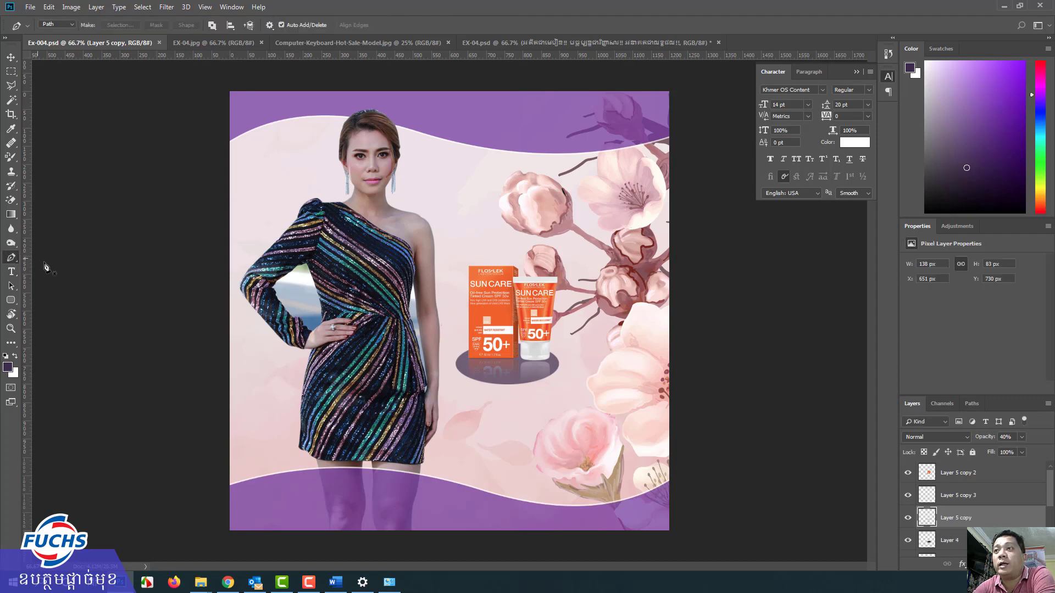
left_click(260, 476)
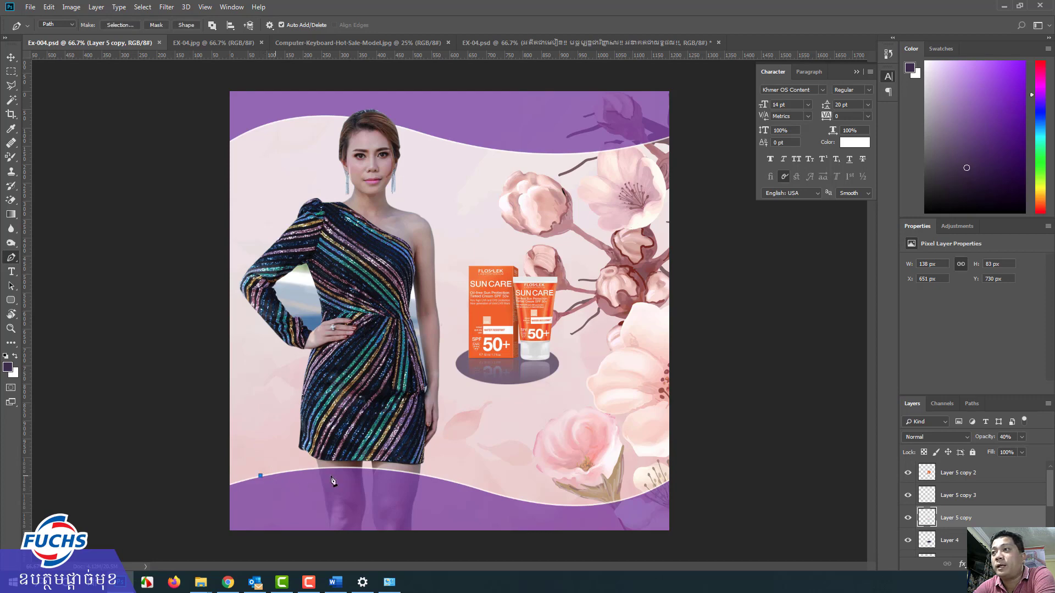
left_click_drag(479, 487, 609, 528)
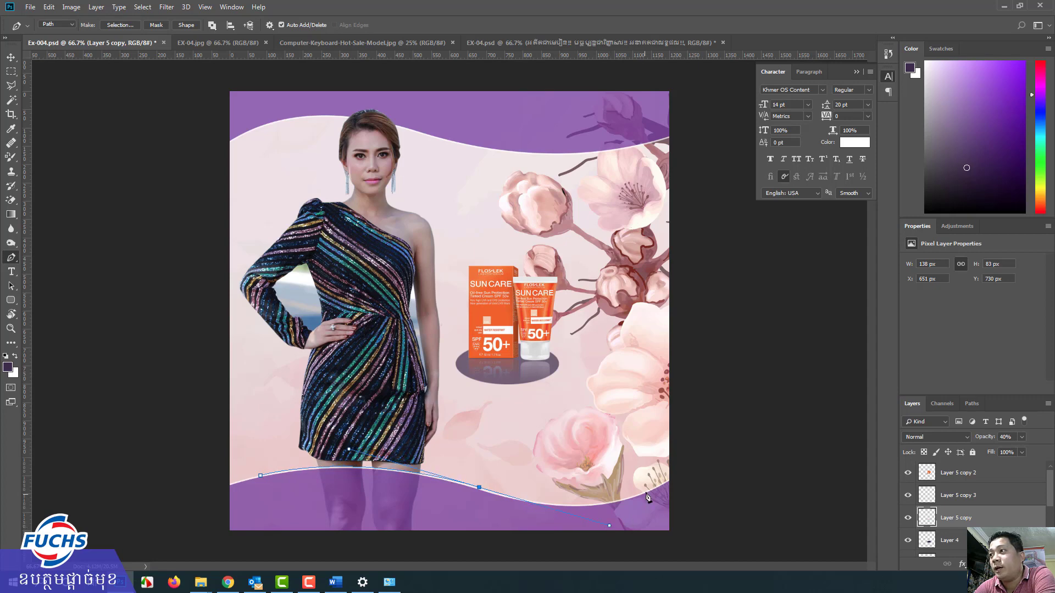
left_click_drag(645, 492, 663, 485)
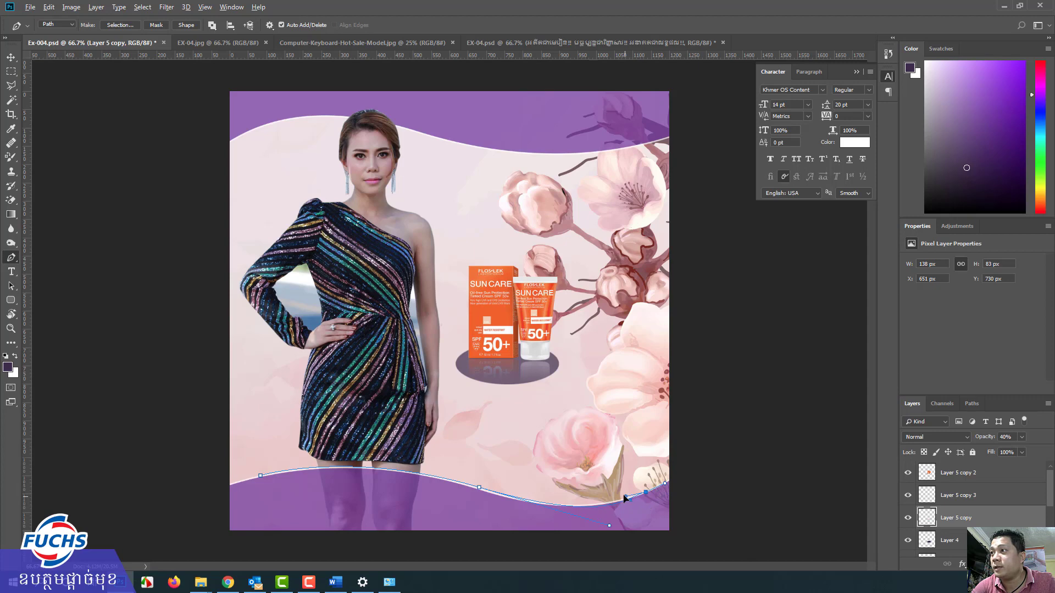
left_click(602, 496)
left_click_drag(609, 527, 600, 524)
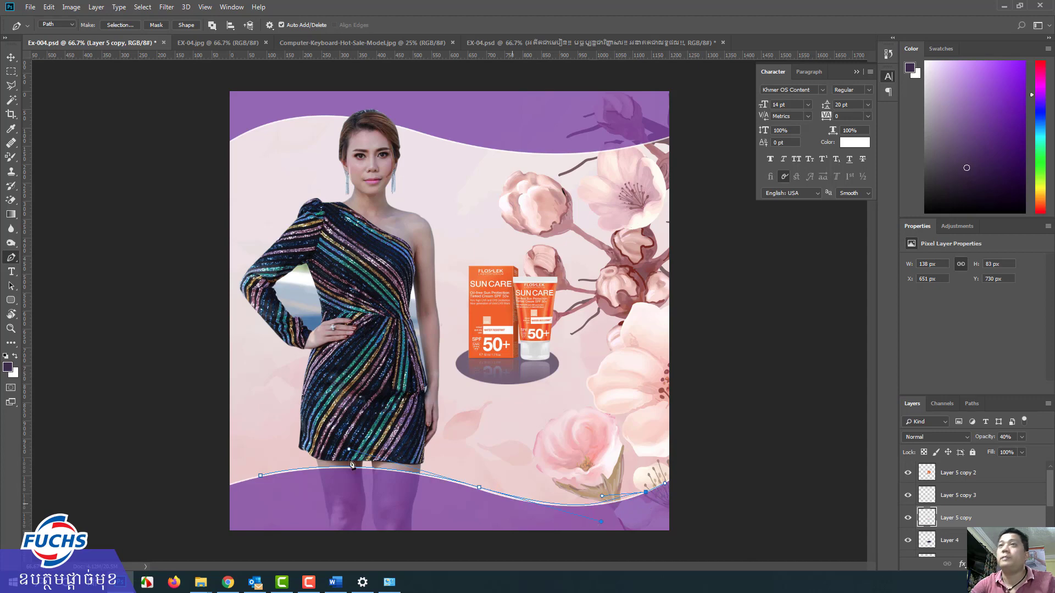
Start 14 pt white Khmer OS Content type near the beginning of the wave path and paste the copied slogan.
left_click(11, 271)
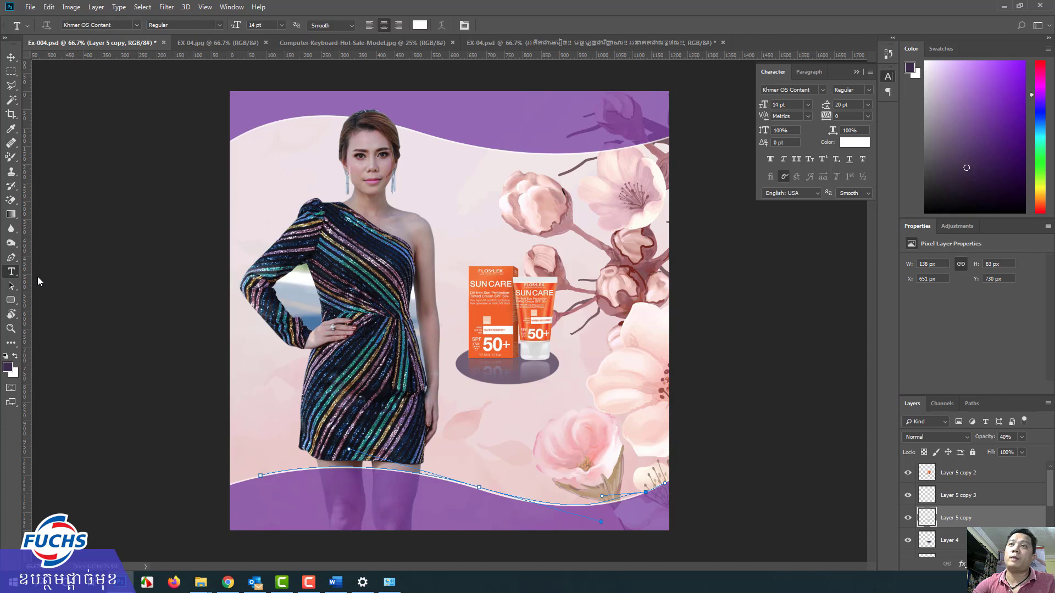
left_click(279, 468)
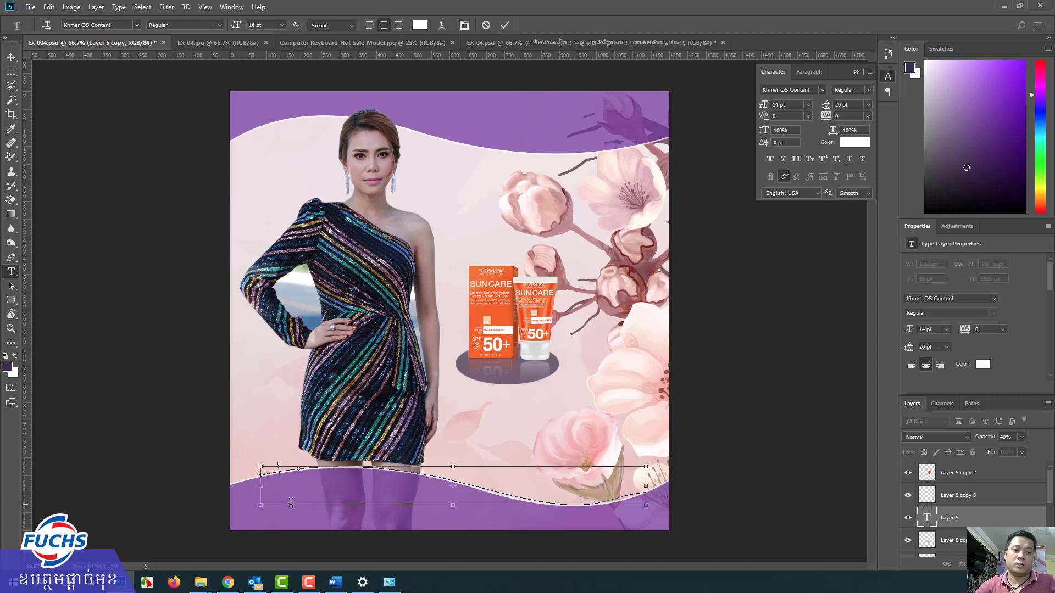
key("ctrl+v")
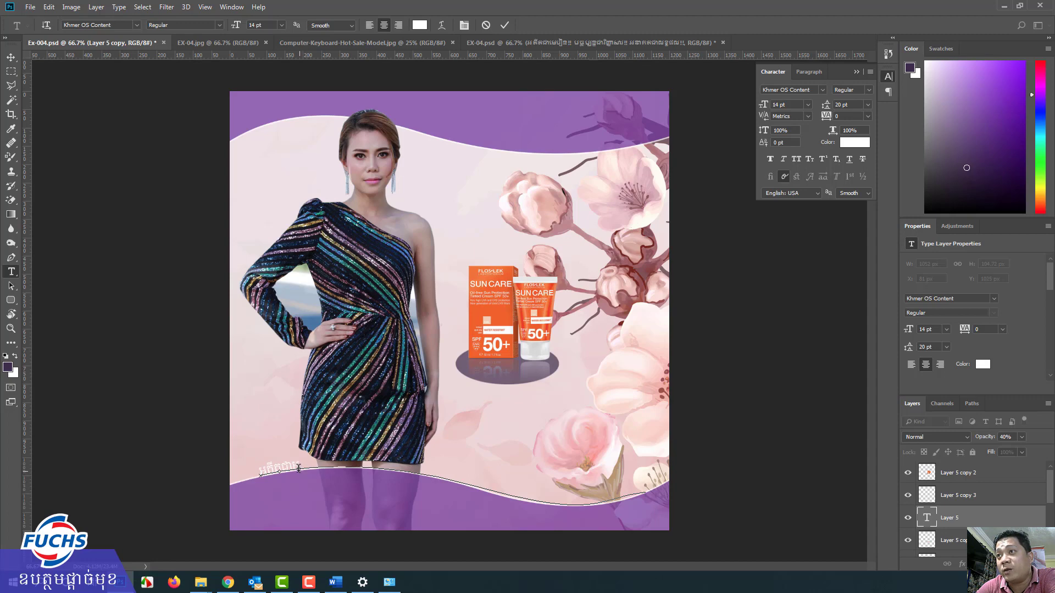
Commit the pasted slogan and try to extend its end point along the wave path with the Direct Selection tool.
left_click(11, 286)
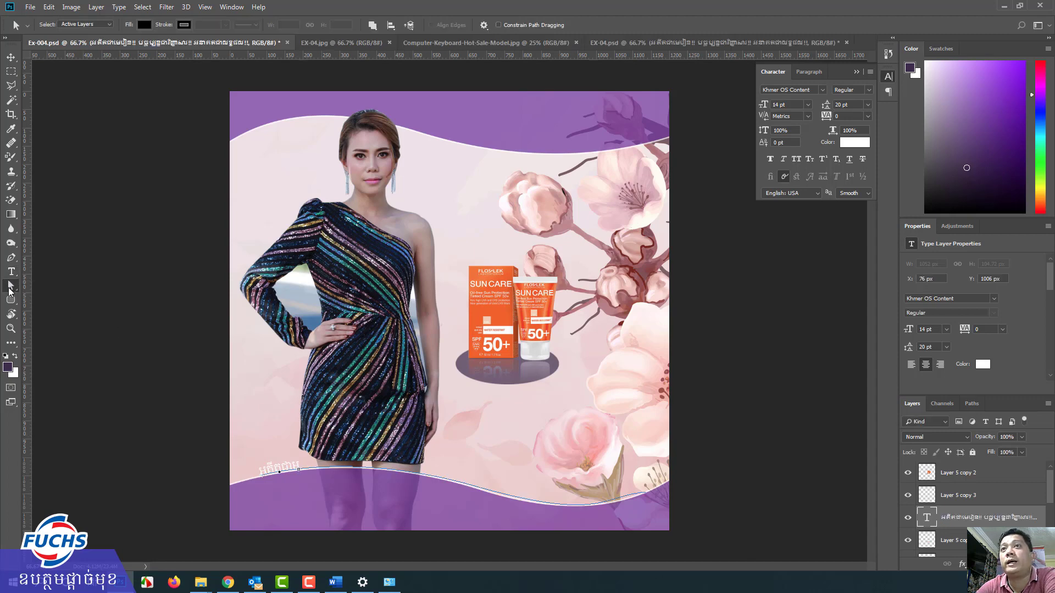
right_click(10, 291)
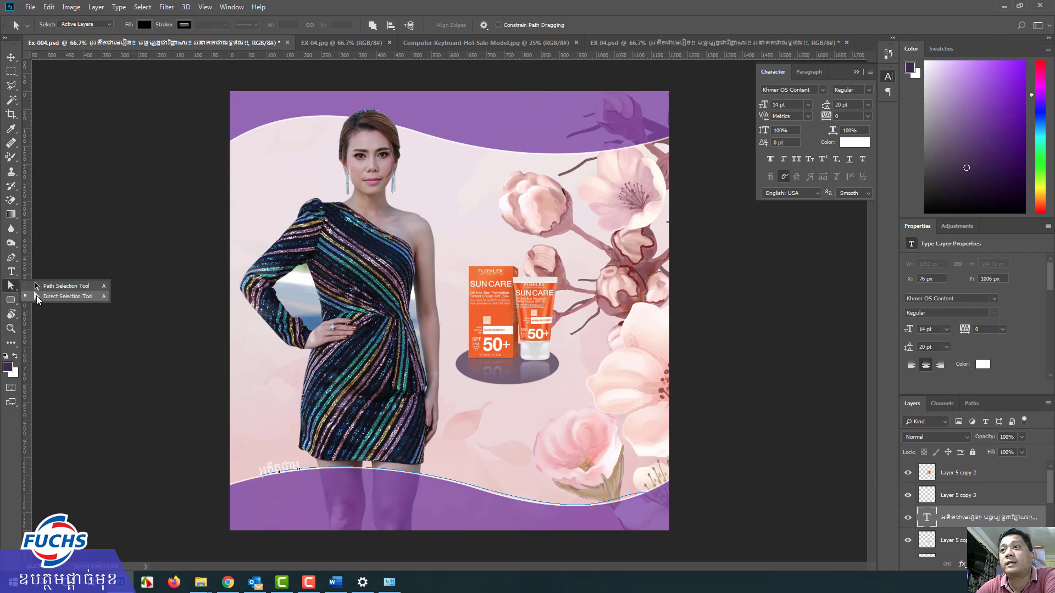
left_click(36, 297)
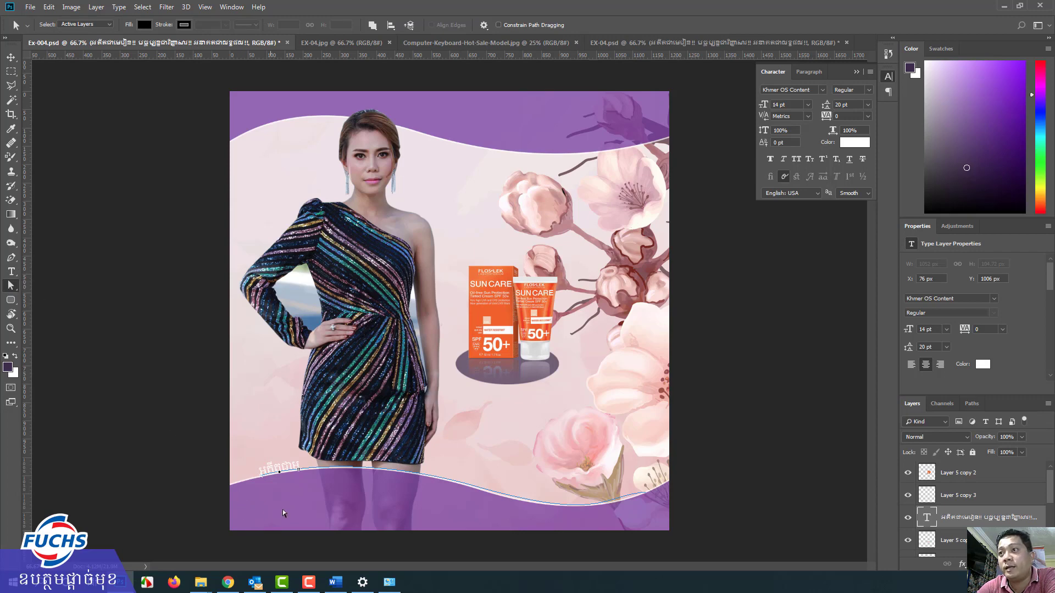
left_click(298, 469)
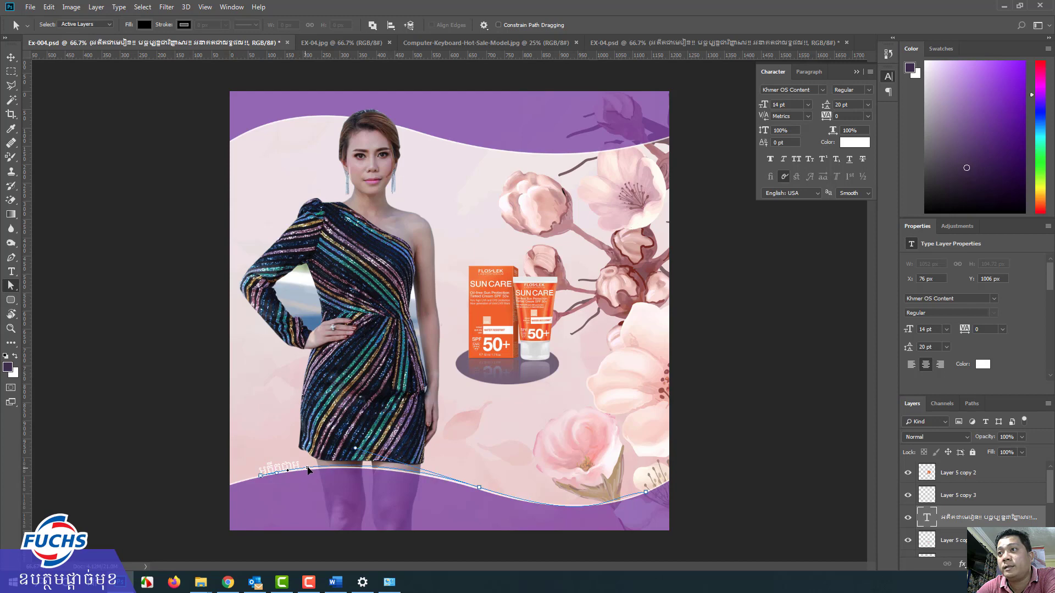
left_click_drag(307, 469, 310, 470)
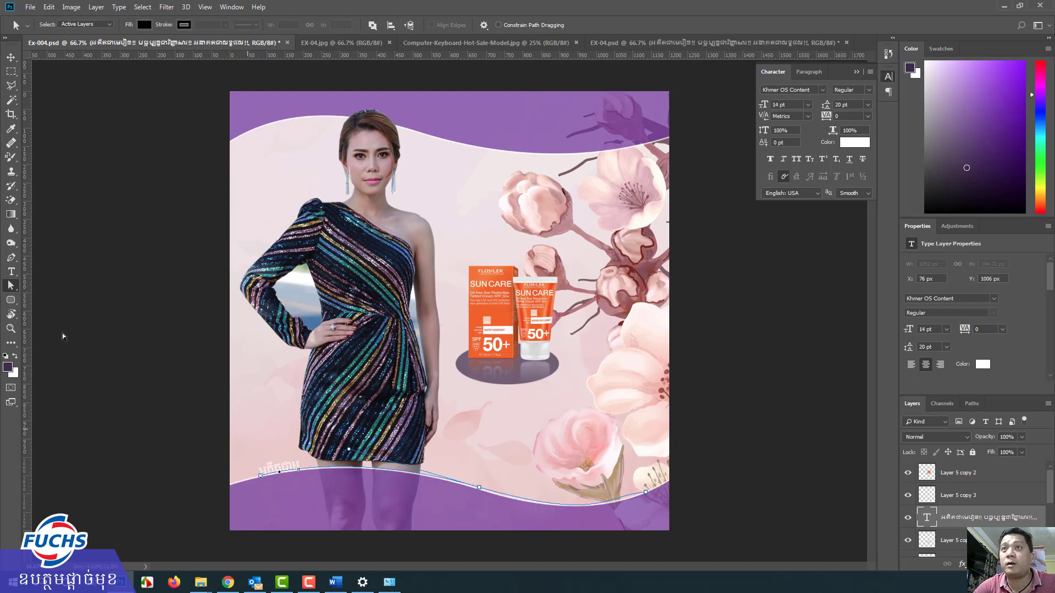
Extend the slogan's text range along the lower wave path with the Path Selection tool until the full slogan fits.
left_click(11, 287)
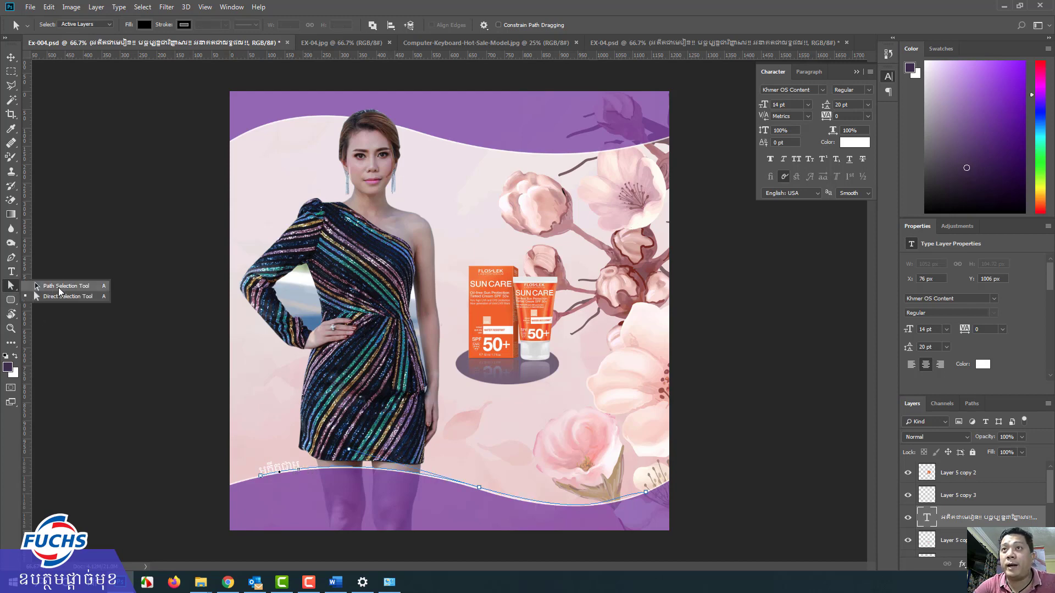
left_click(61, 295)
left_click_drag(298, 471, 479, 487)
right_click(15, 288)
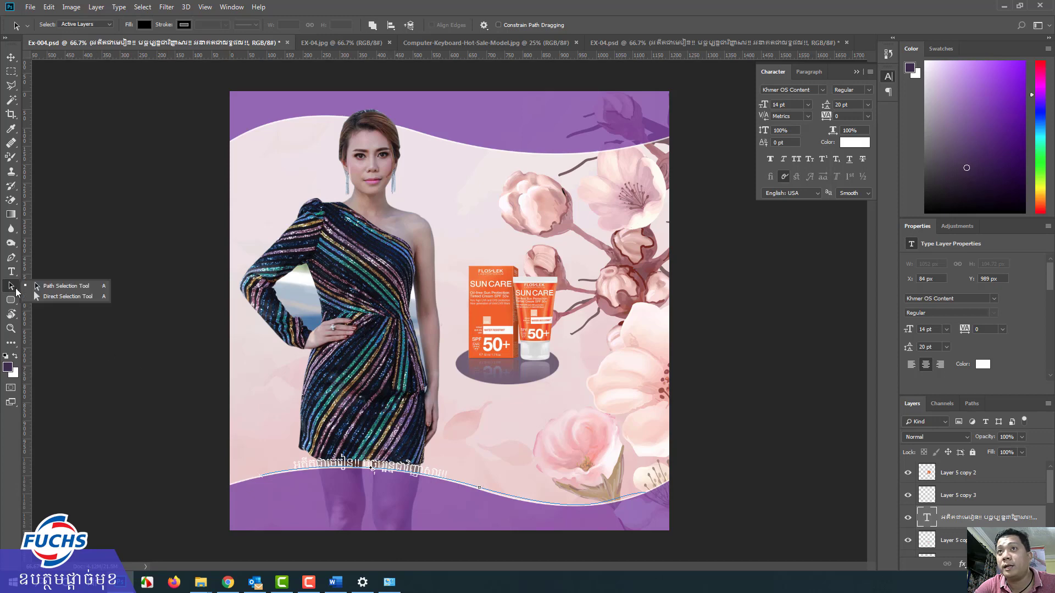
left_click(52, 287)
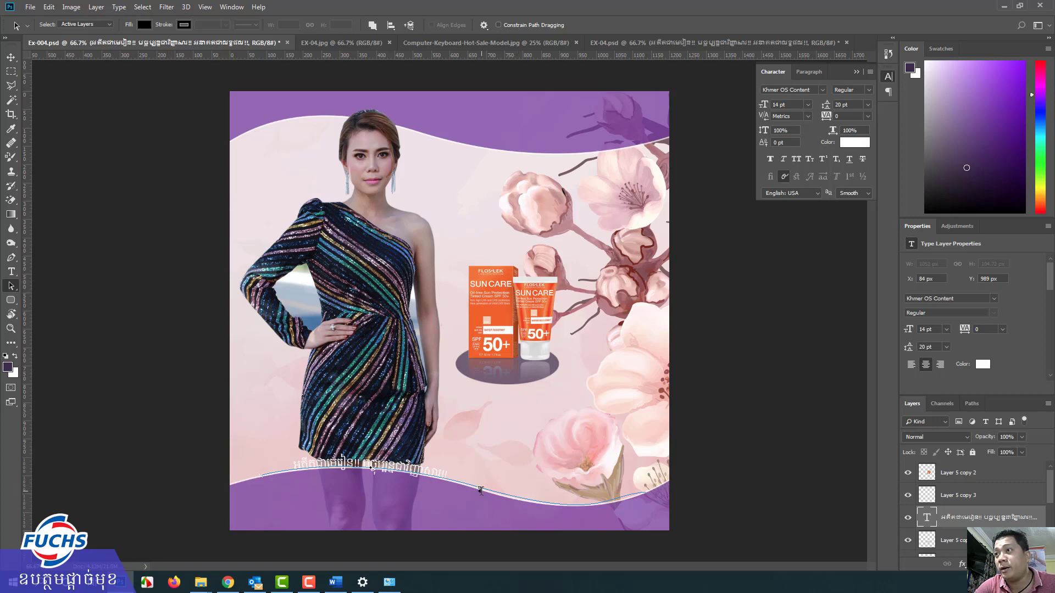
left_click_drag(479, 487, 606, 501)
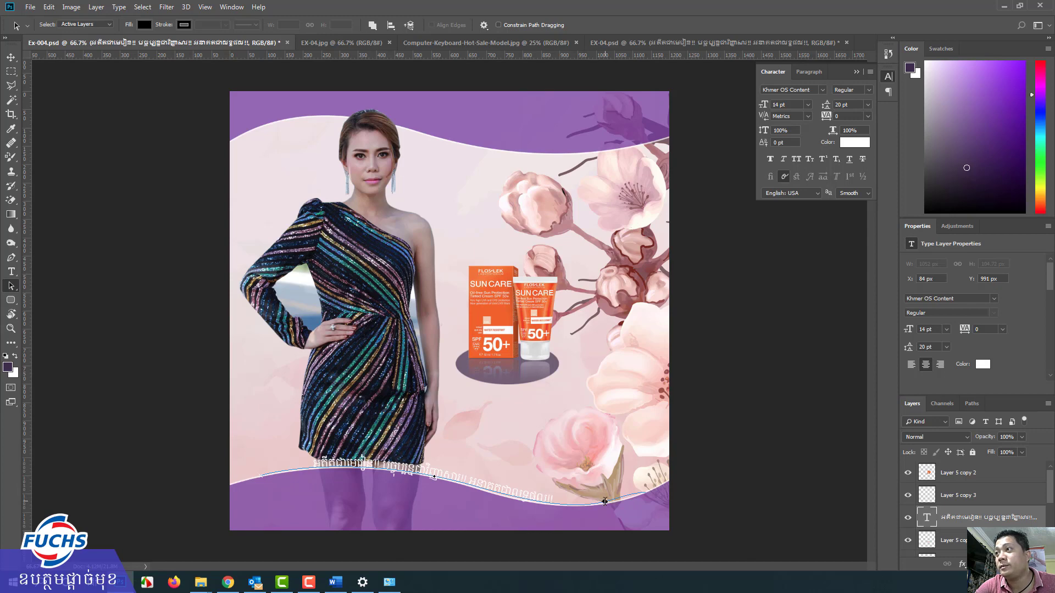
left_click_drag(606, 501, 604, 501)
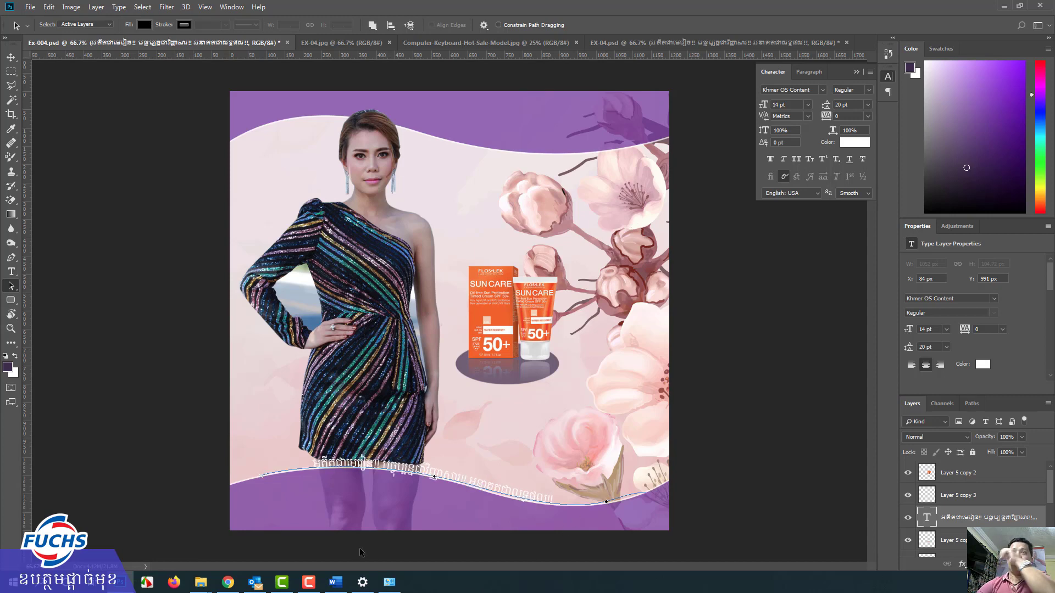
Hide the path outline, check the slogan's position and outline in the EX-04.jpg sample, and return to Ex-004.psd.
left_click(11, 57)
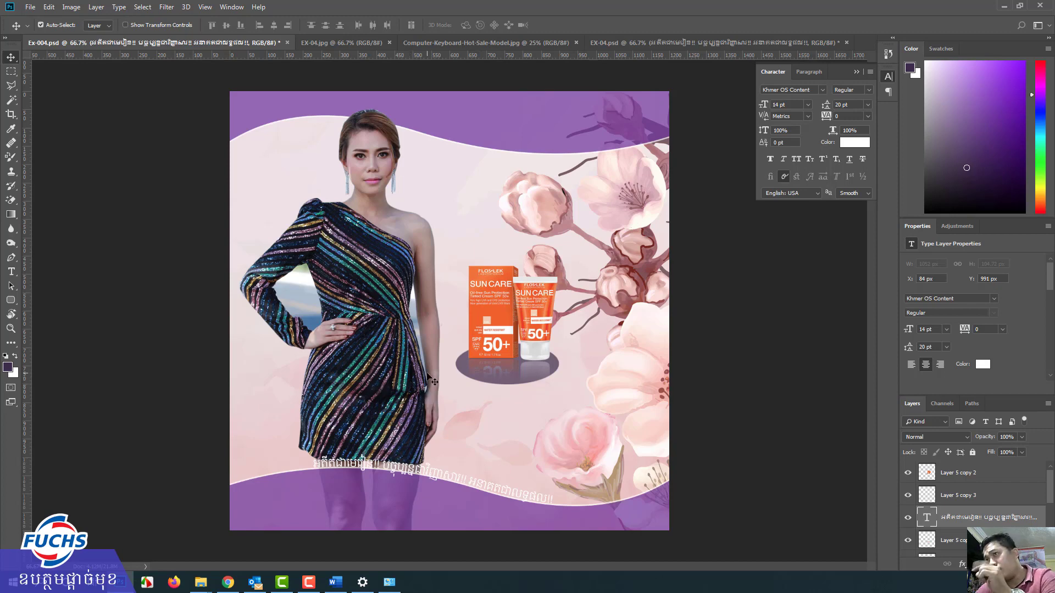
left_click(339, 42)
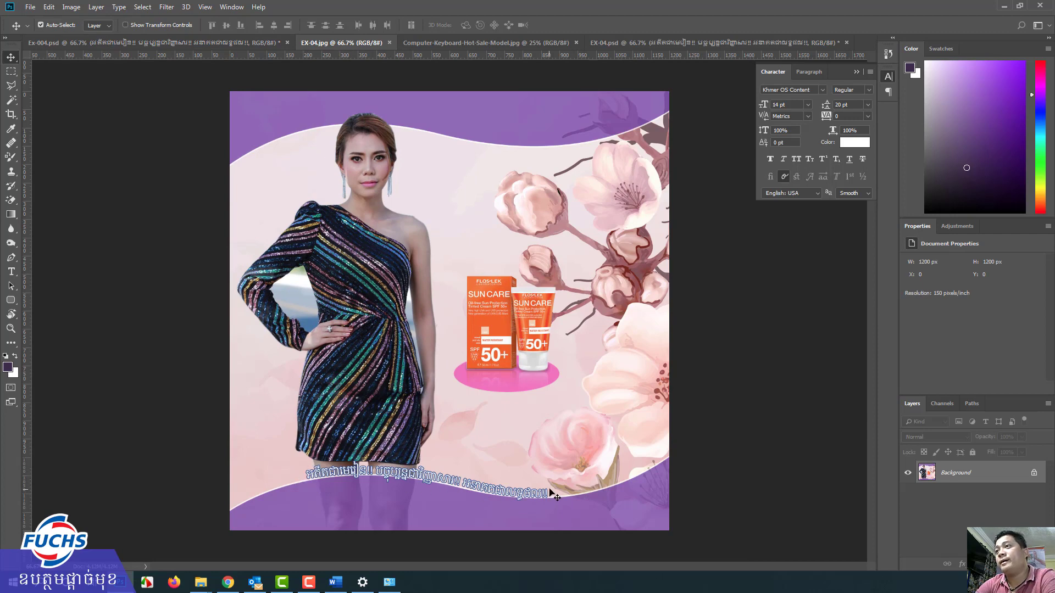
left_click(164, 43)
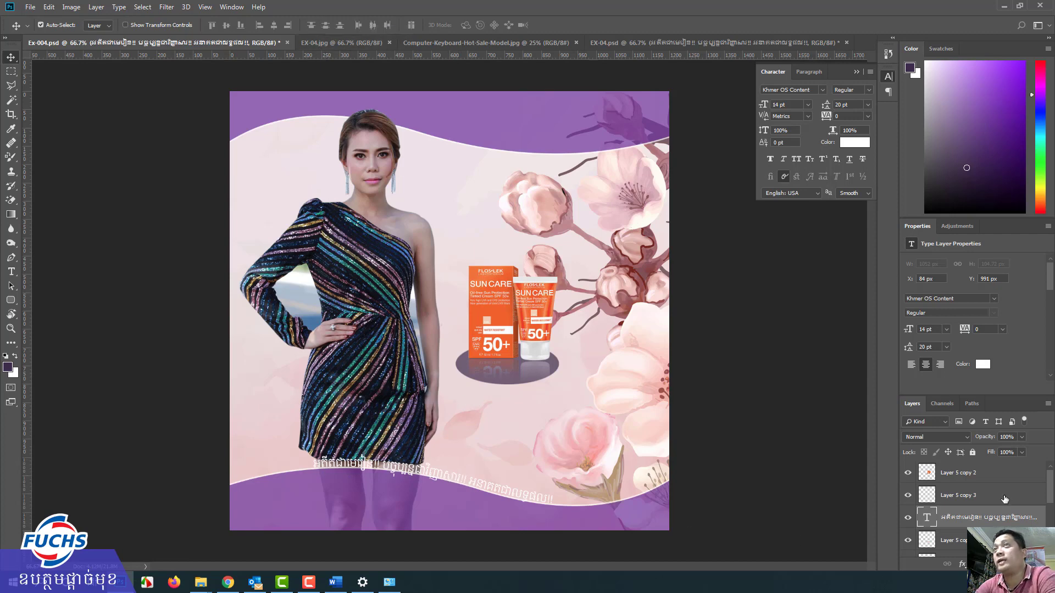
Apply a 2 px outside Stroke in dark blue #1d3e8a to the Khmer slogan layer and save Ex-004.psd.
left_click(98, 7)
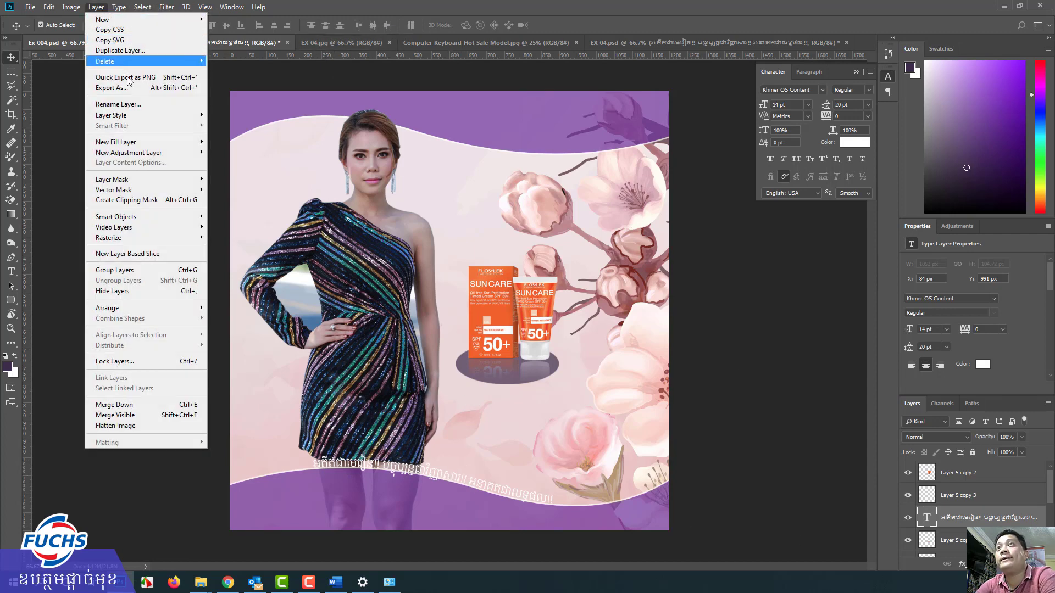
mouse_move(143, 117)
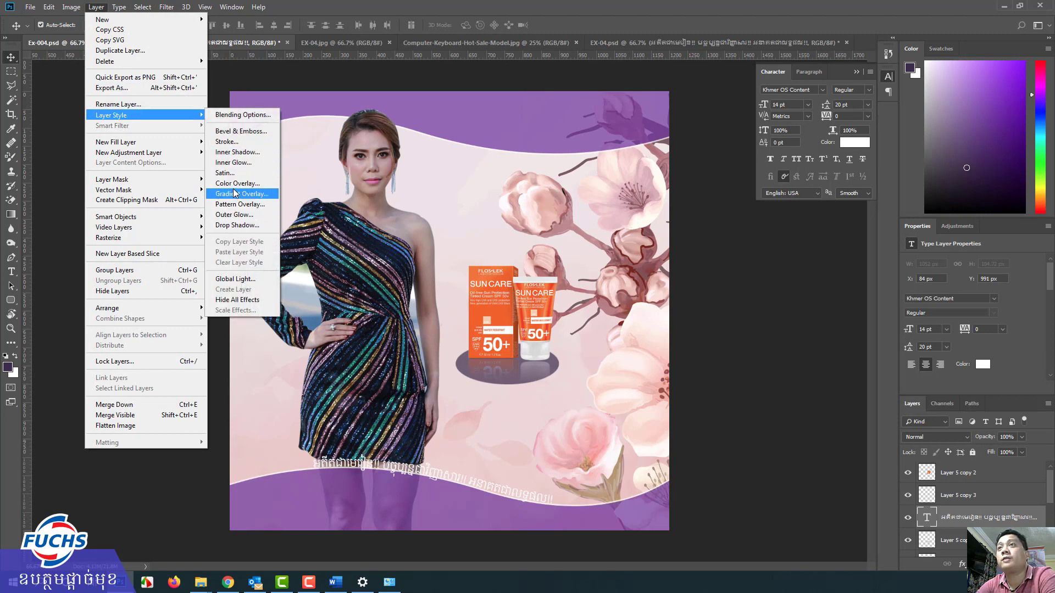
left_click(226, 142)
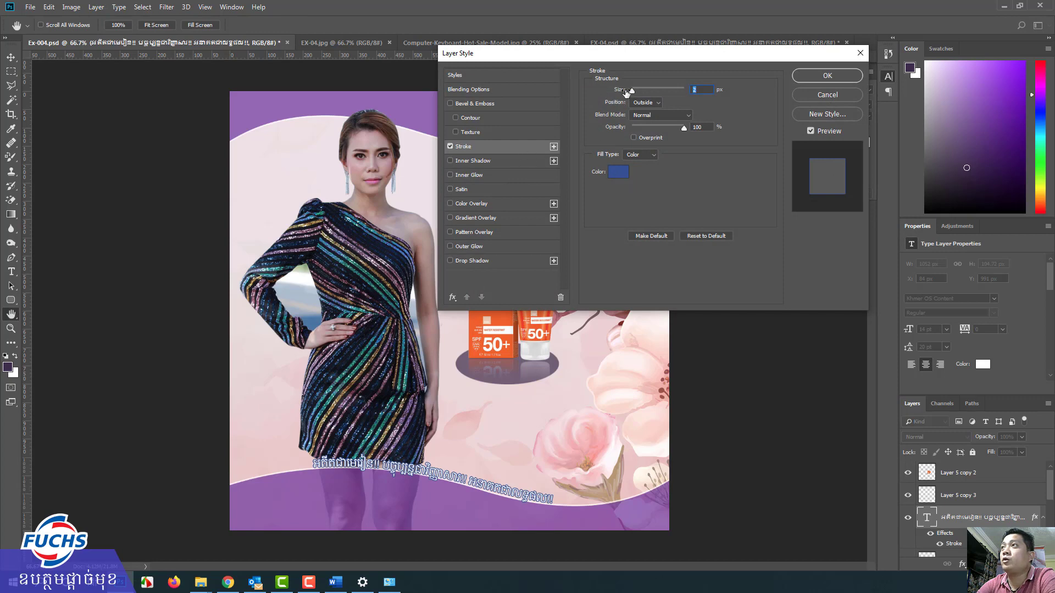
mouse_move(628, 89)
left_mouse_down()
mouse_move(641, 89)
mouse_move(632, 91)
left_mouse_up()
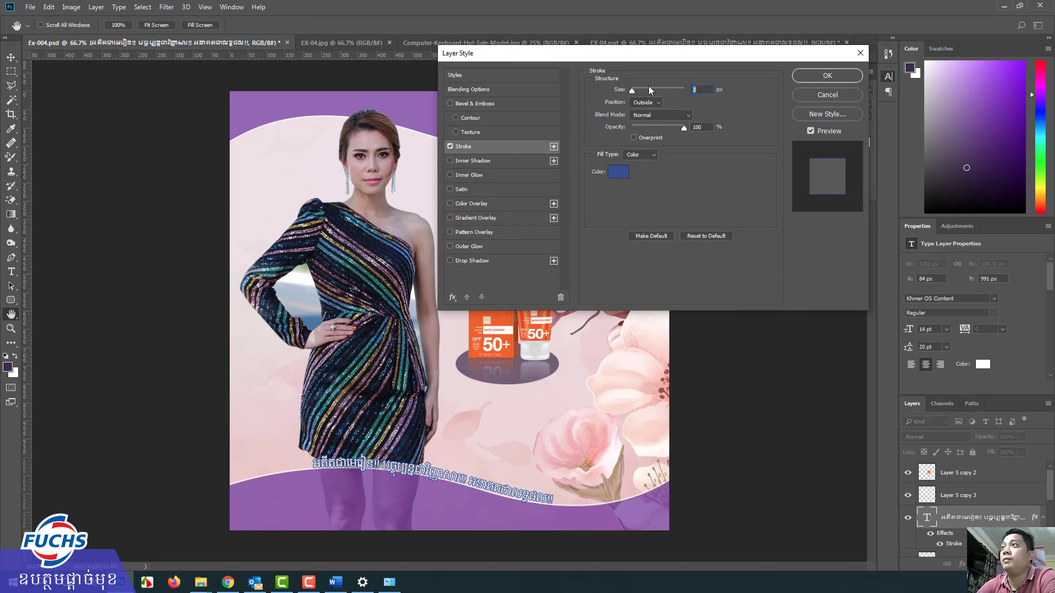
left_click(622, 175)
mouse_move(181, 253)
left_mouse_down()
mouse_move(200, 273)
mouse_move(181, 291)
mouse_move(152, 278)
mouse_move(183, 229)
mouse_move(204, 258)
left_mouse_up()
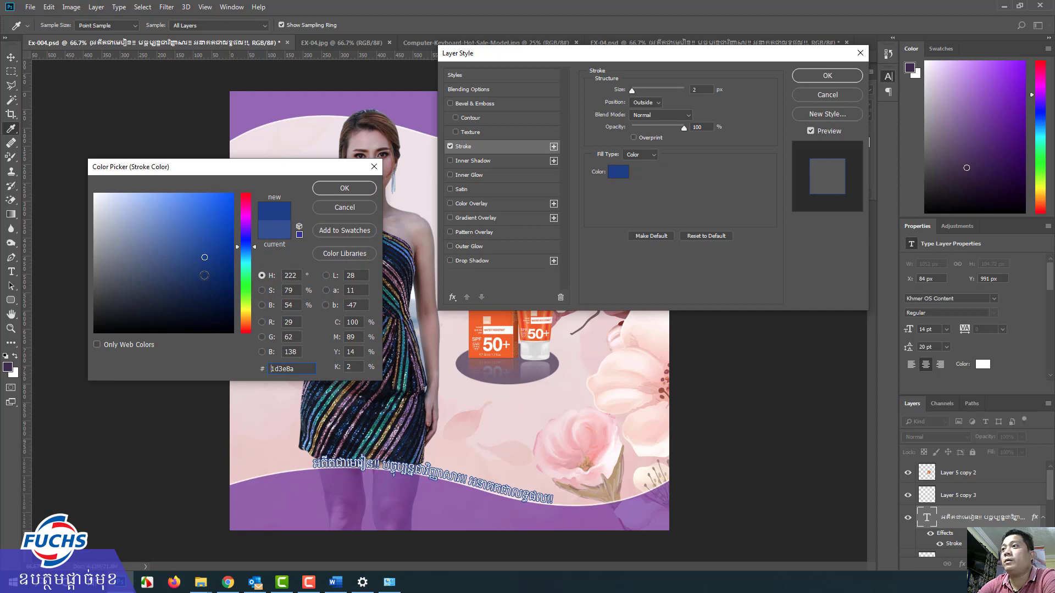
left_click(336, 190)
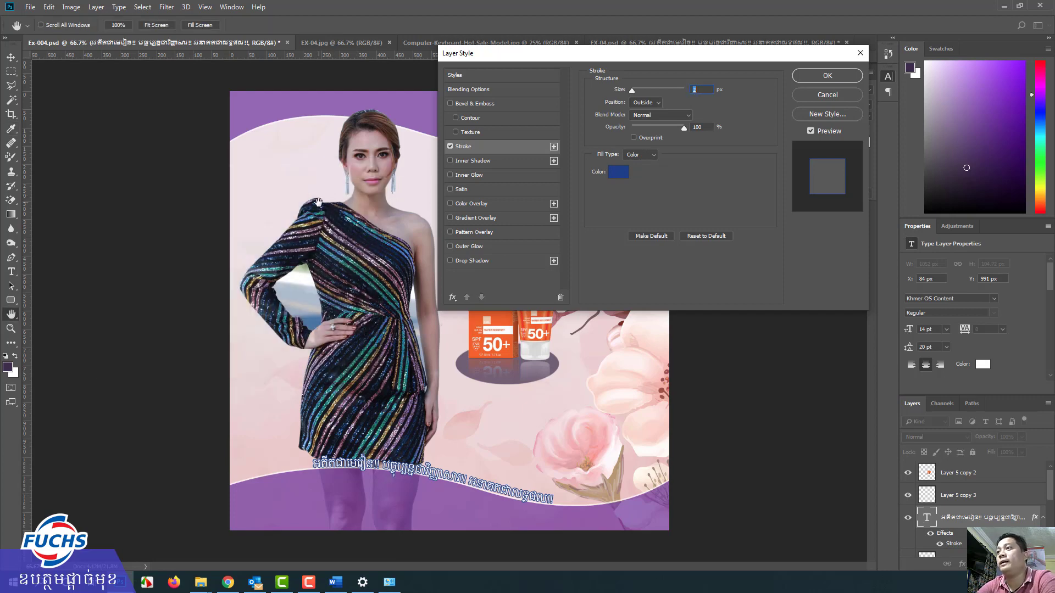
left_click(834, 77)
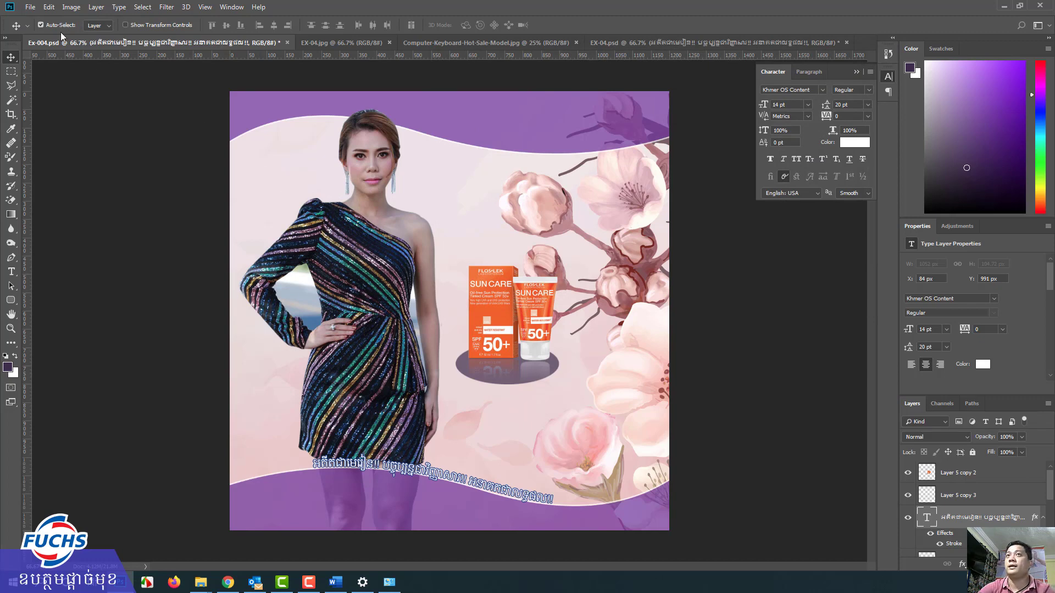
left_click(30, 8)
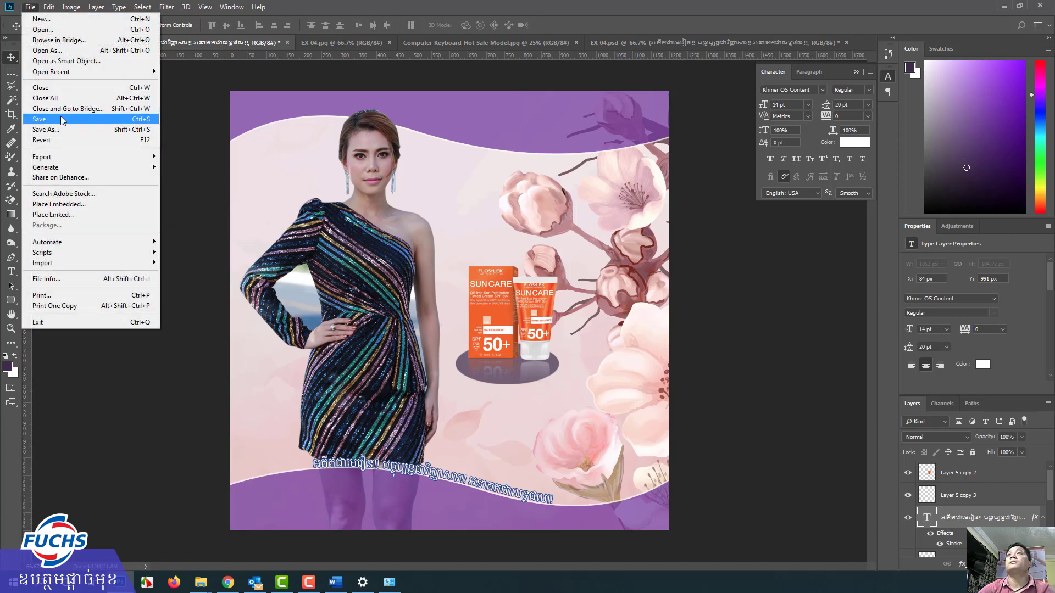
left_click(60, 116)
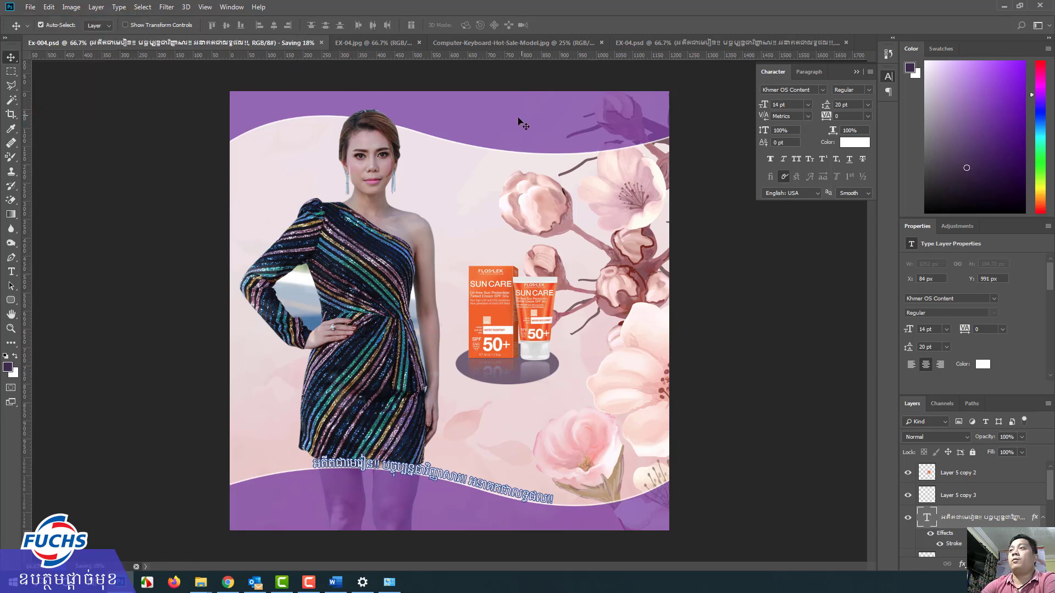